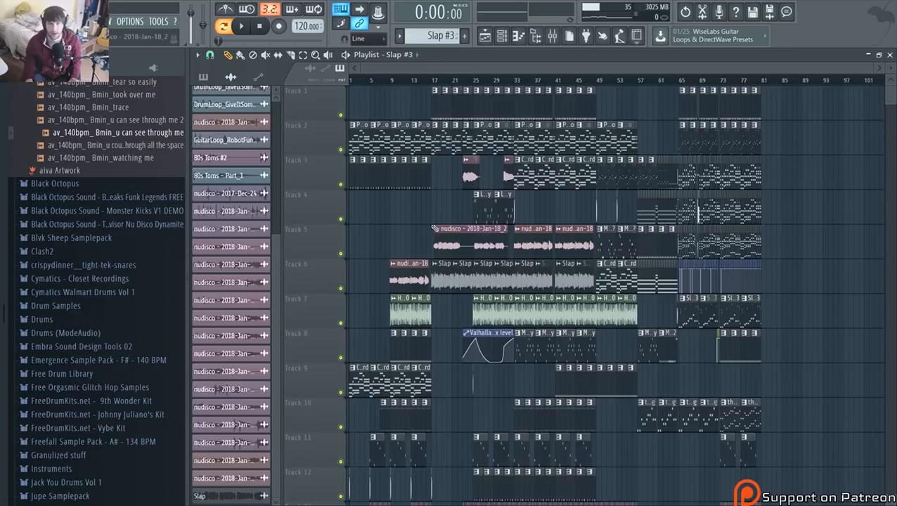
Examine the song arrangement across the playlist's tracks from the intro to the final section
scroll(385, 205, up, 5)
scroll(380, 211, down, 2)
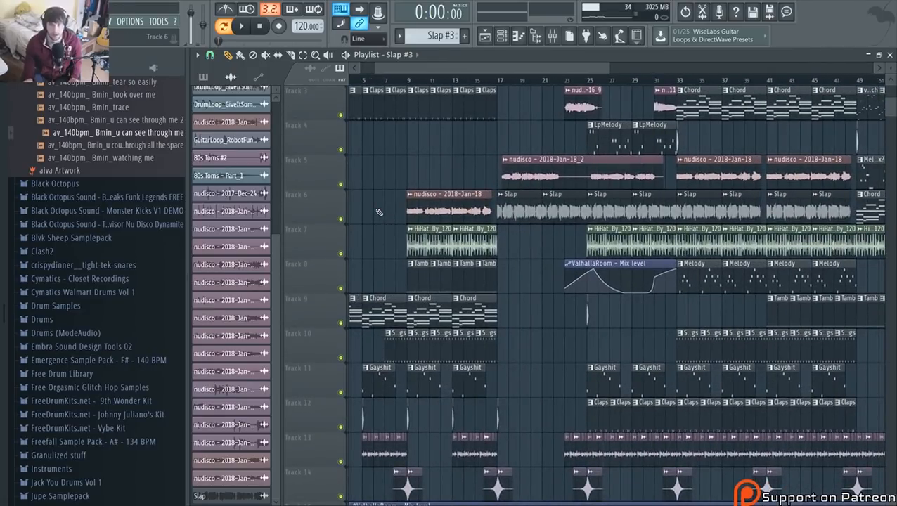
scroll(379, 212, down, 5)
scroll(648, 285, up, 2)
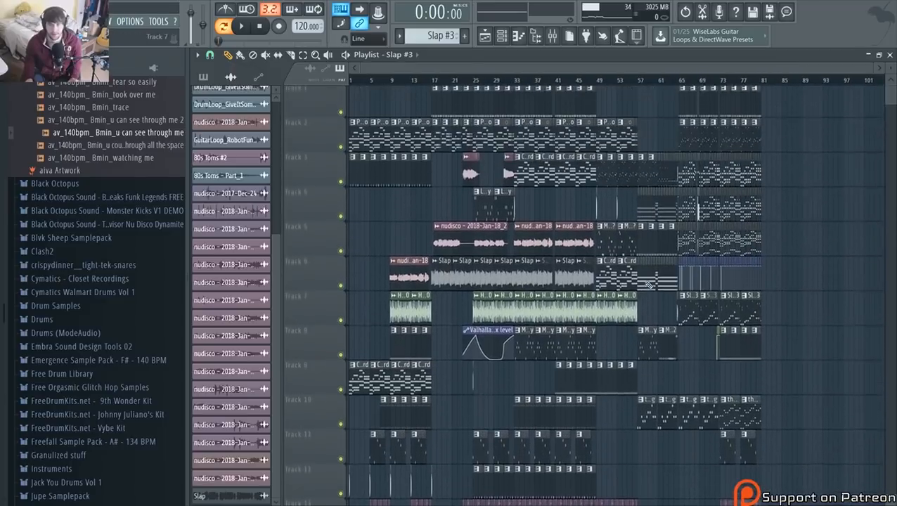
scroll(648, 285, up, 3)
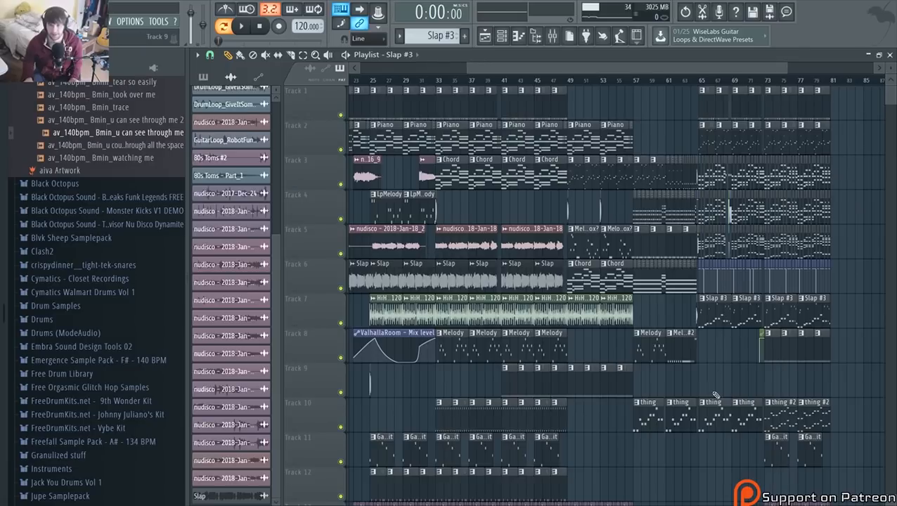
scroll(725, 420, down, 2)
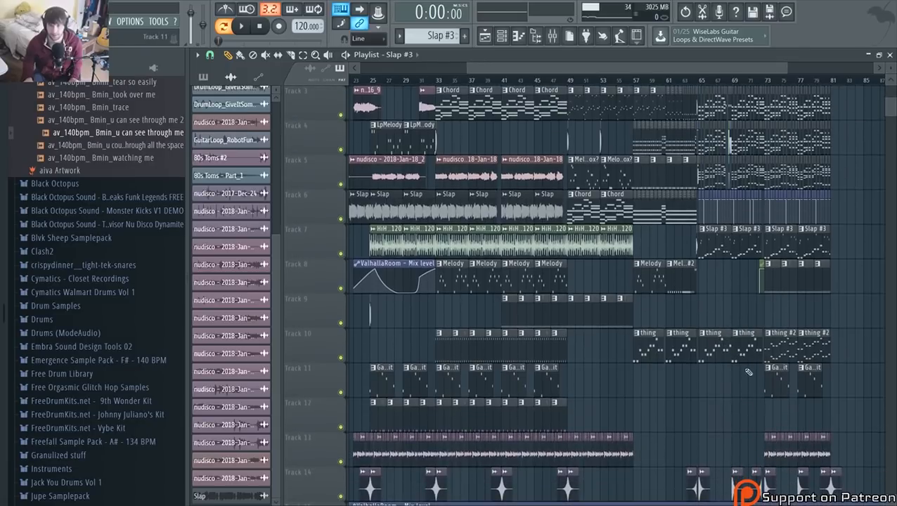
scroll(728, 448, down, 1)
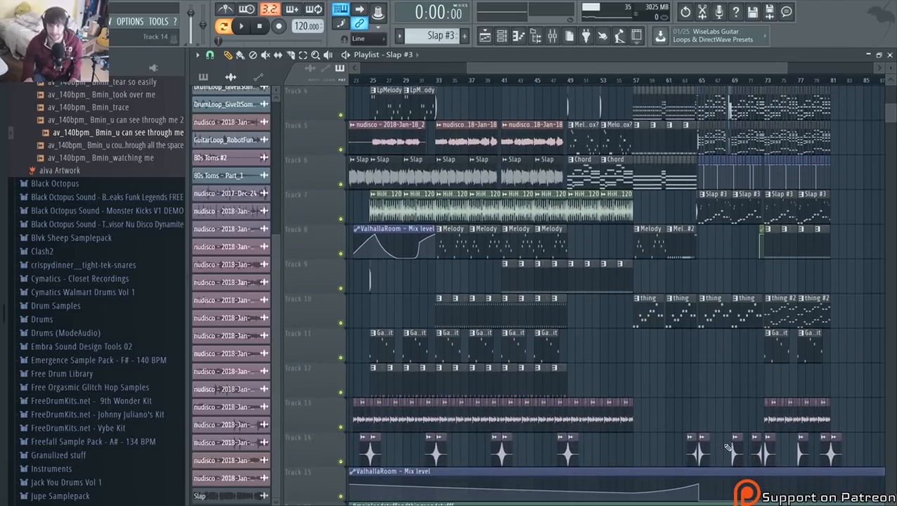
scroll(728, 448, up, 3)
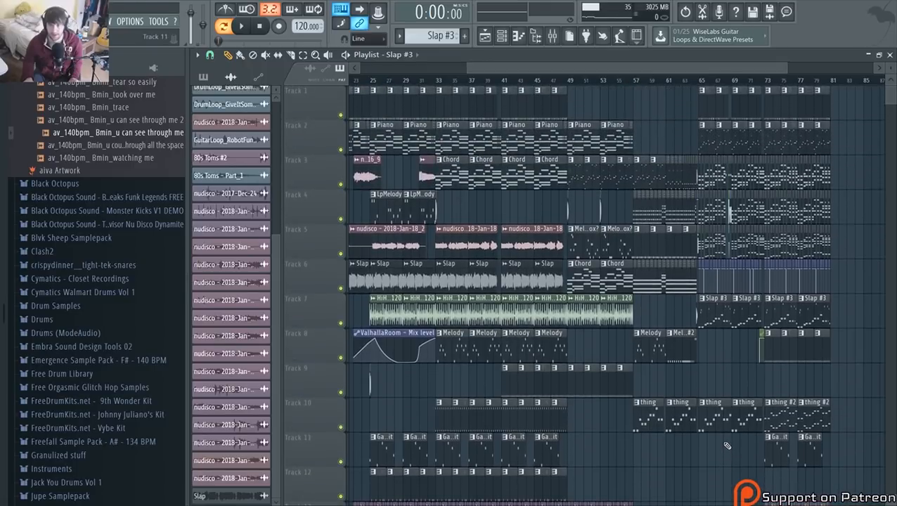
scroll(726, 448, down, 2)
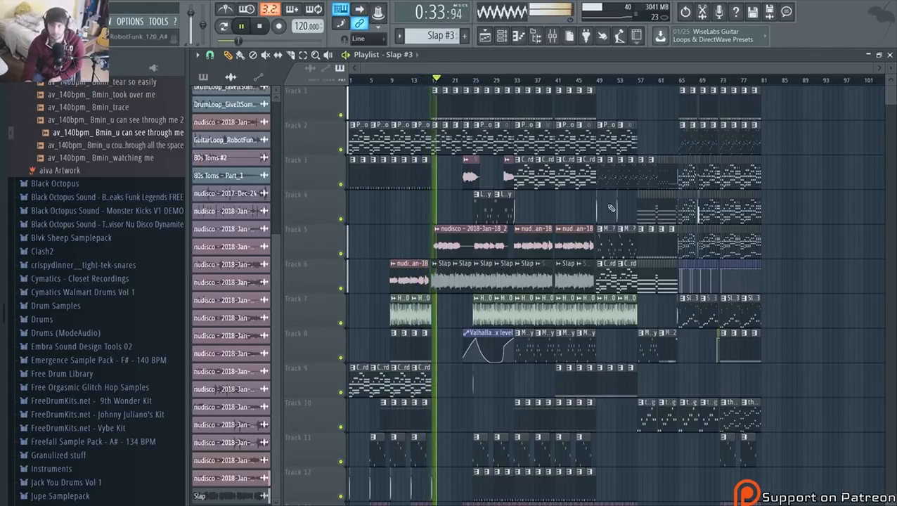
Bring up the mixer track of the Slap bass clip and raise its level to -2.7 dB
double_click(486, 280)
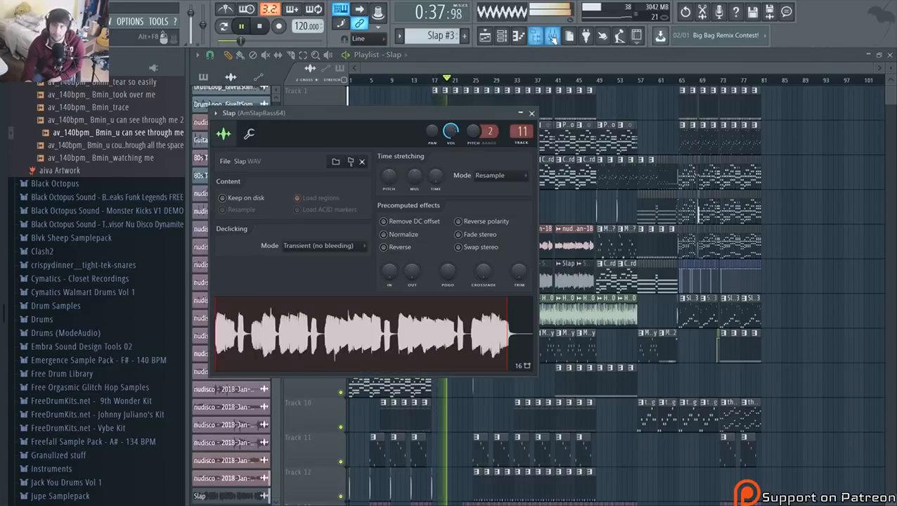
click(553, 38)
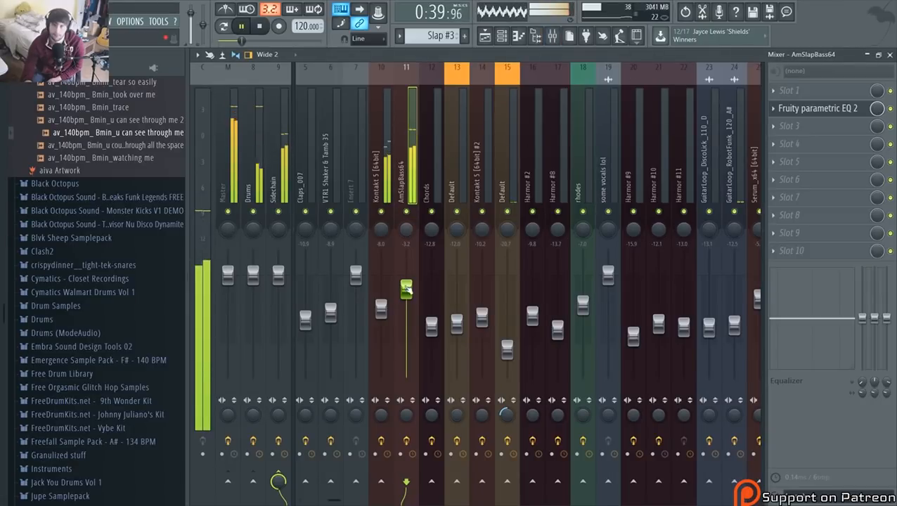
drag(407, 288, 407, 287)
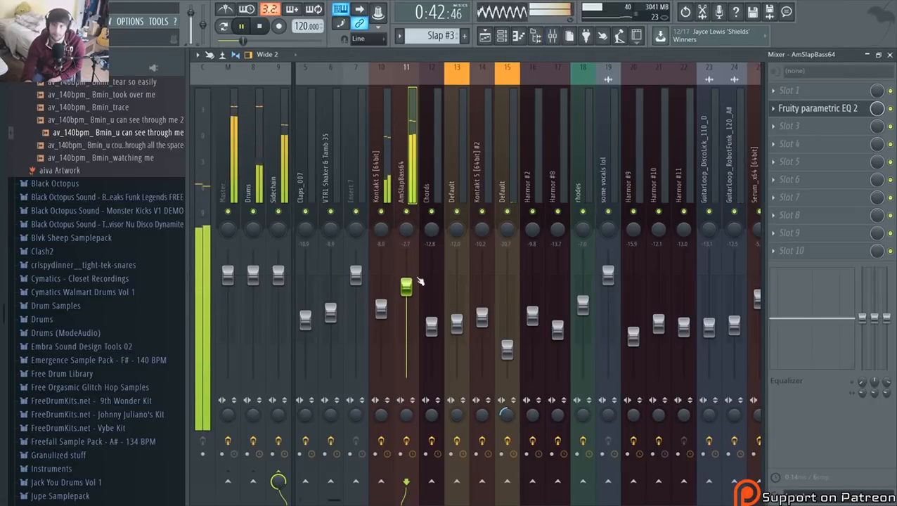
Load Sausage Fattener in slot 1 of the slap bass track with fatness 0.130, and lower the track level to -5.2 dB
click(782, 107)
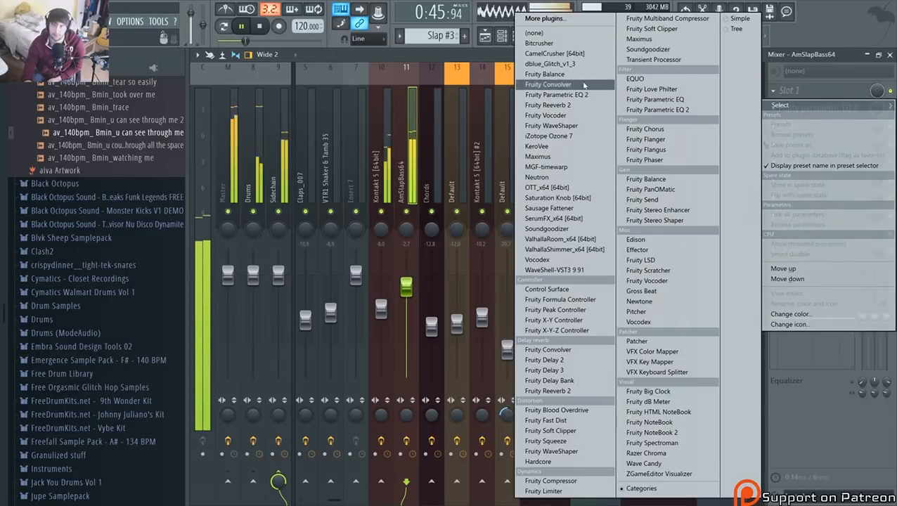
click(562, 207)
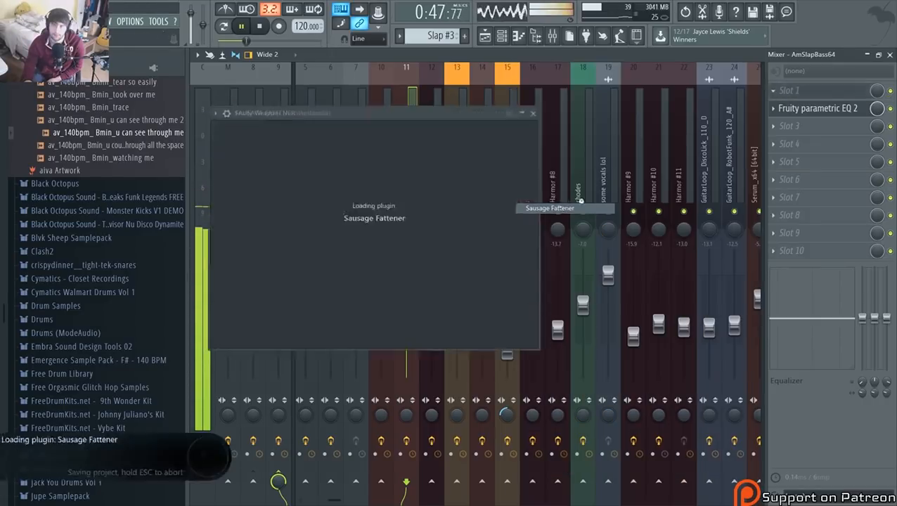
mouse_move(383, 177)
mouse_down()
mouse_move(380, 160)
mouse_move(380, 177)
mouse_up()
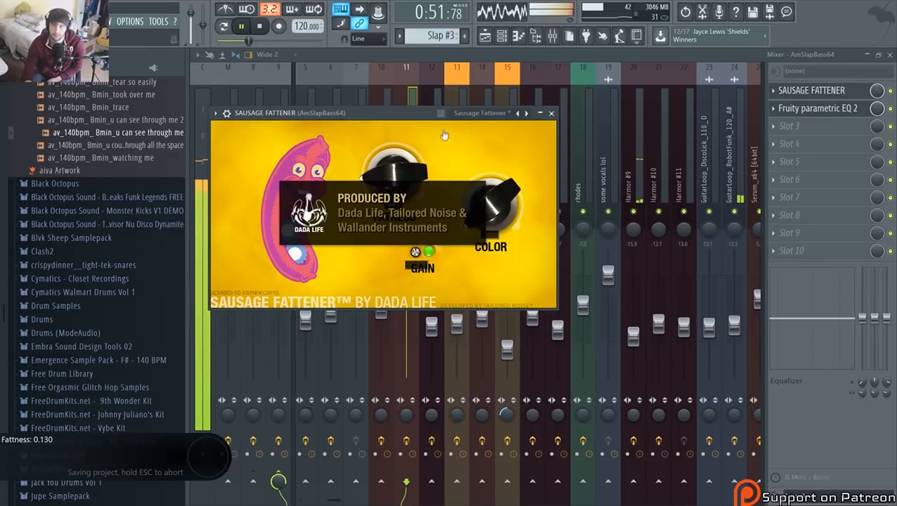
key(Escape)
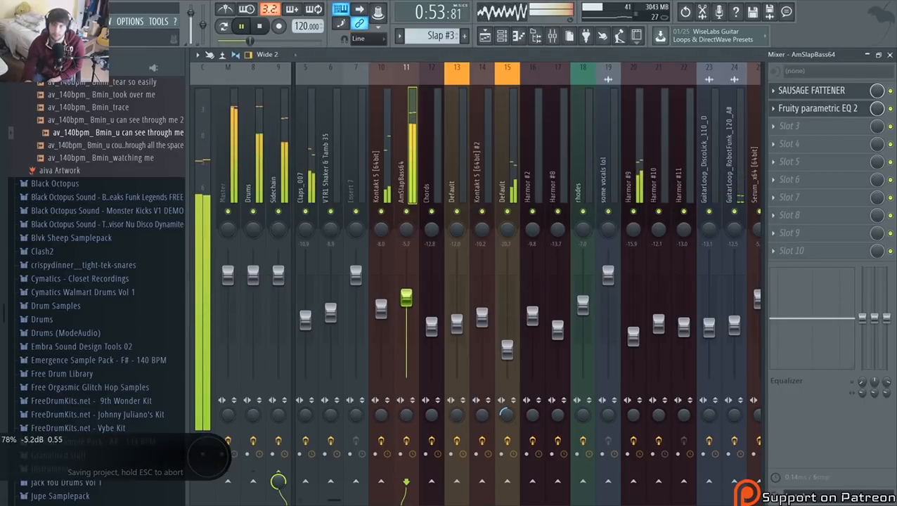
Lower the slap bass track to -5.8 dB and insert OTT between Sausage Fattener and Fruity parametric EQ 2
click(485, 35)
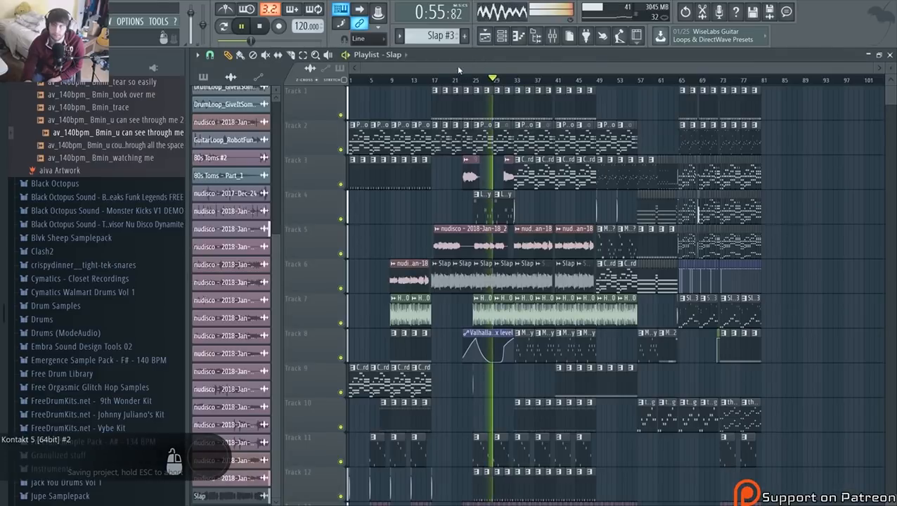
drag(458, 69, 510, 69)
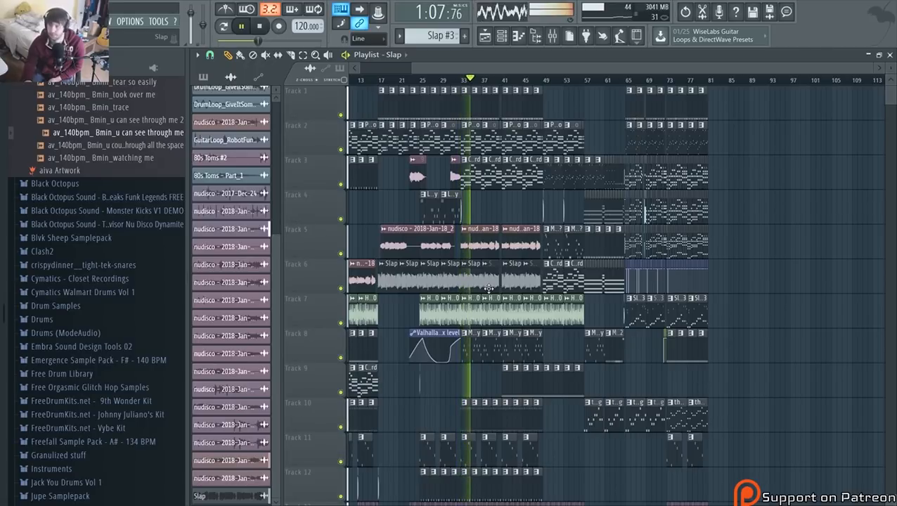
click(552, 36)
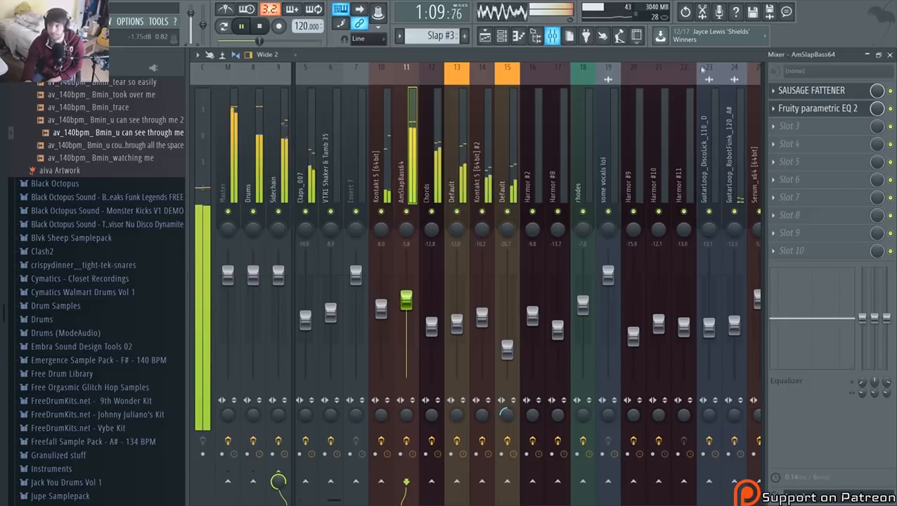
click(774, 126)
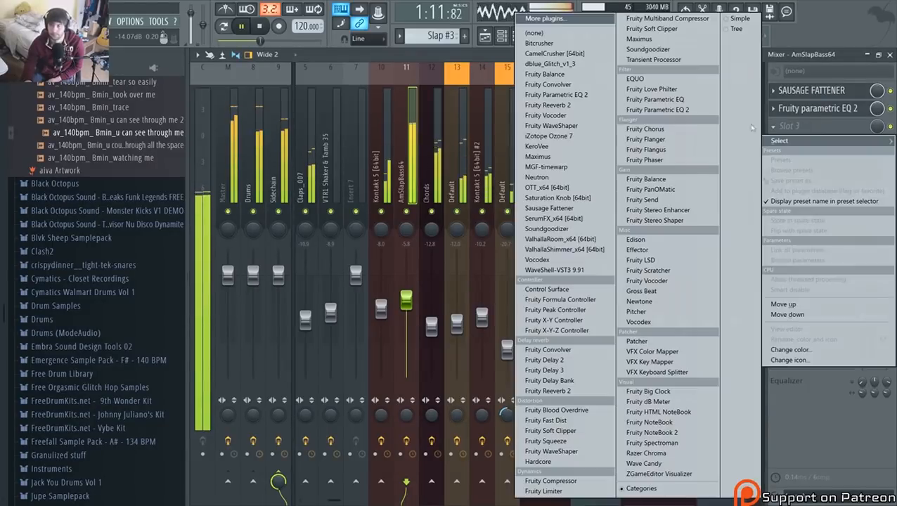
click(548, 187)
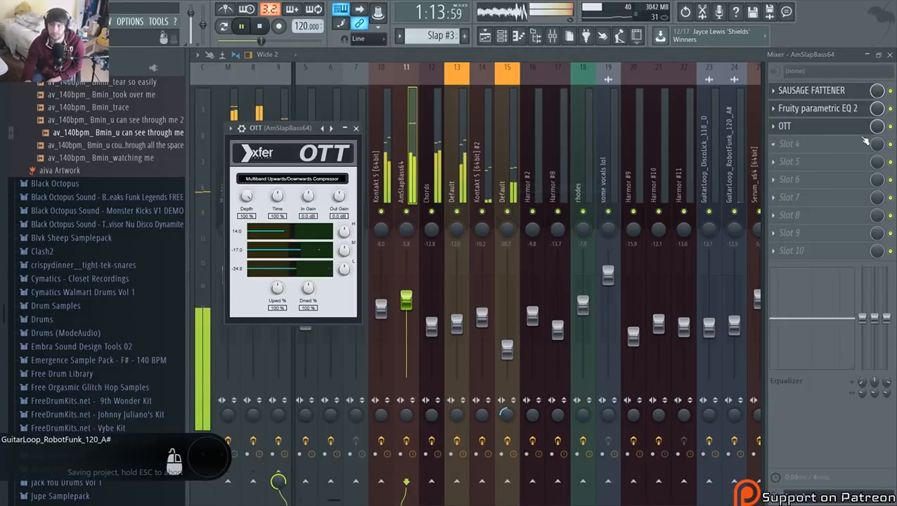
drag(841, 132, 837, 109)
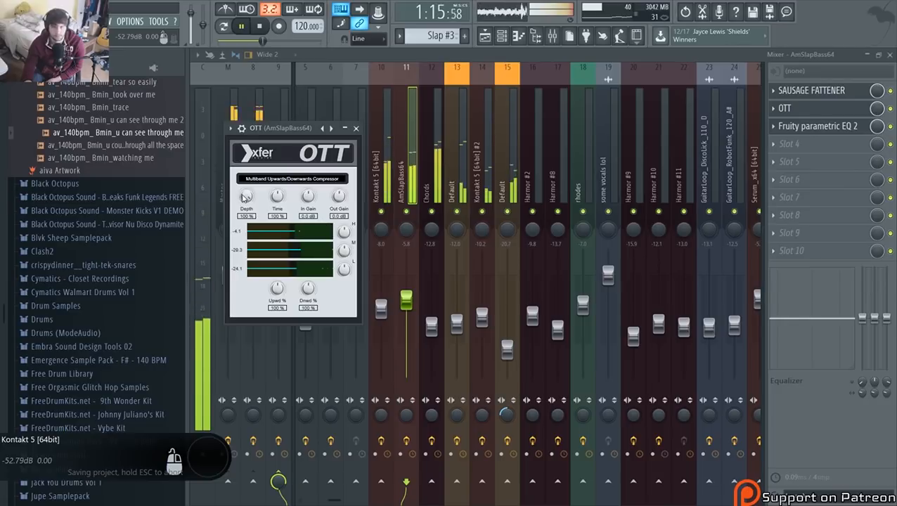
Set OTT's depth to 29% with about 4 dB of output gain, and lower the slap bass track to -6.7 dB
drag(246, 196, 243, 241)
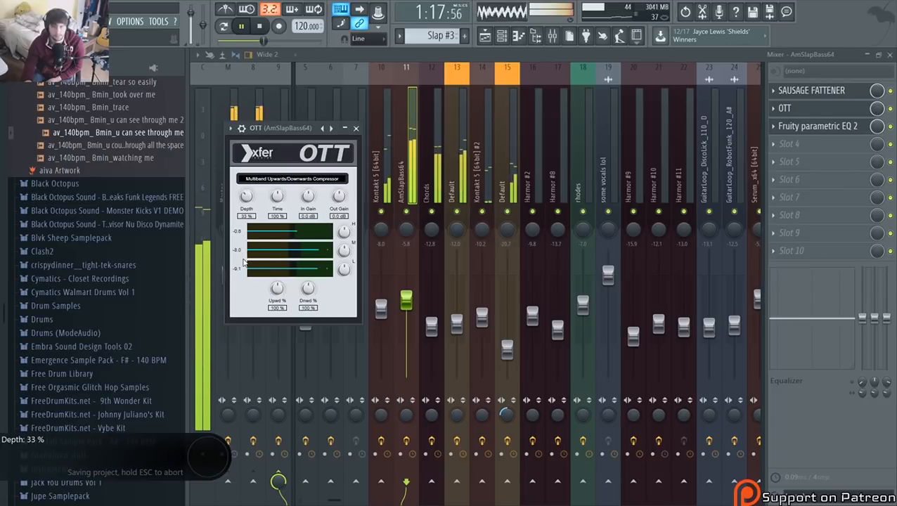
drag(343, 204, 343, 198)
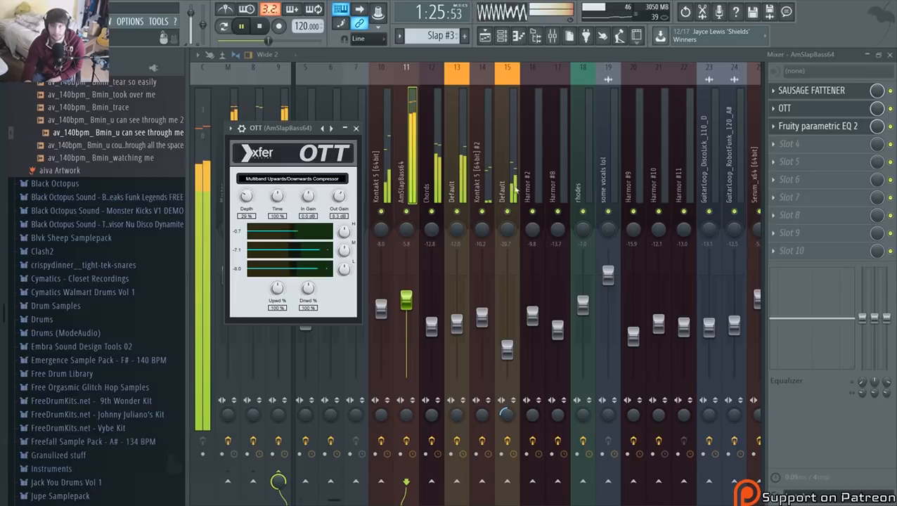
drag(340, 198, 342, 205)
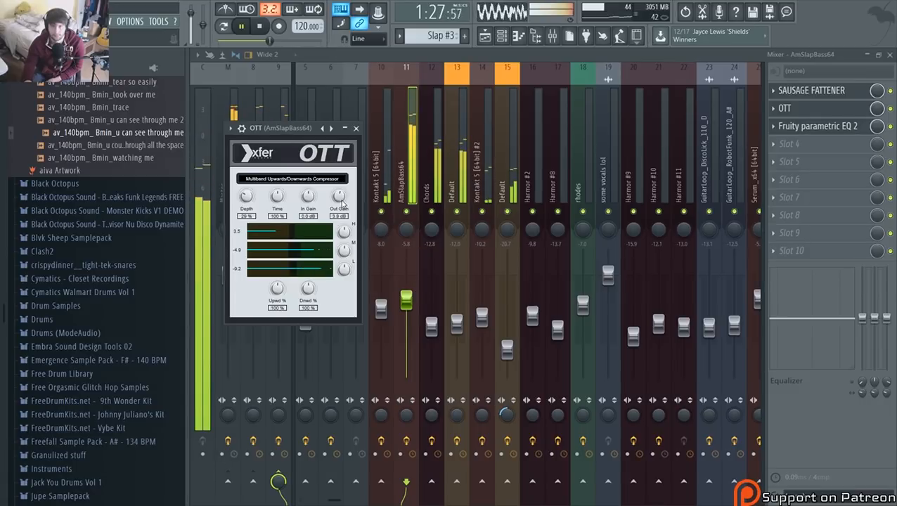
drag(412, 312, 412, 316)
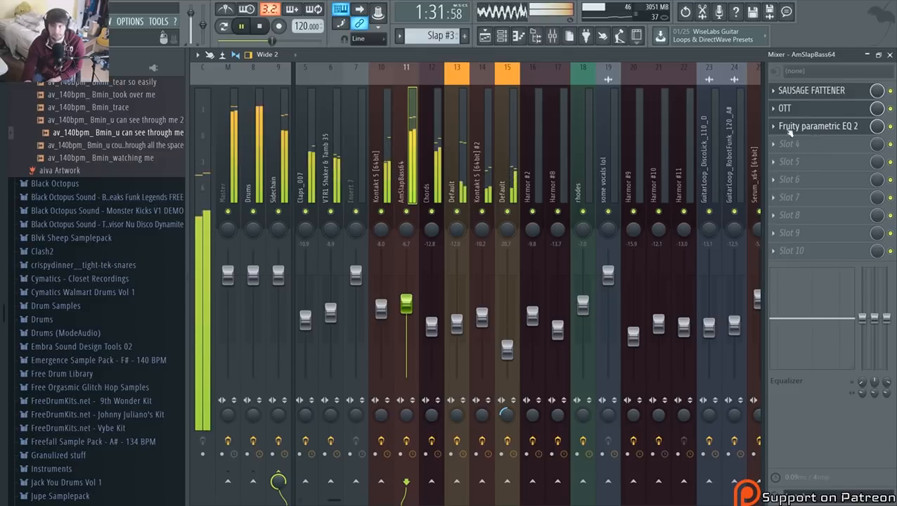
In the slap bass track's parametric EQ, cut band 3 in the low mids and slightly boost bands 2 and 6
click(809, 91)
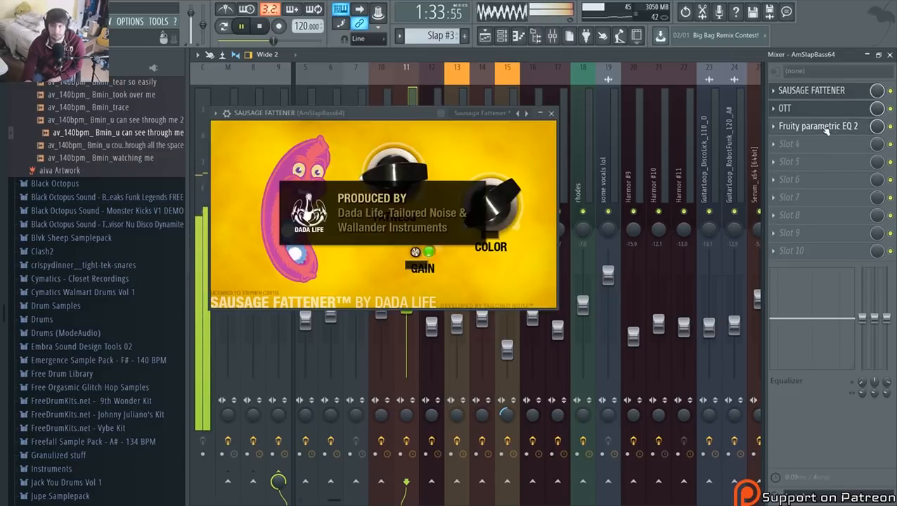
click(818, 127)
drag(310, 197, 299, 220)
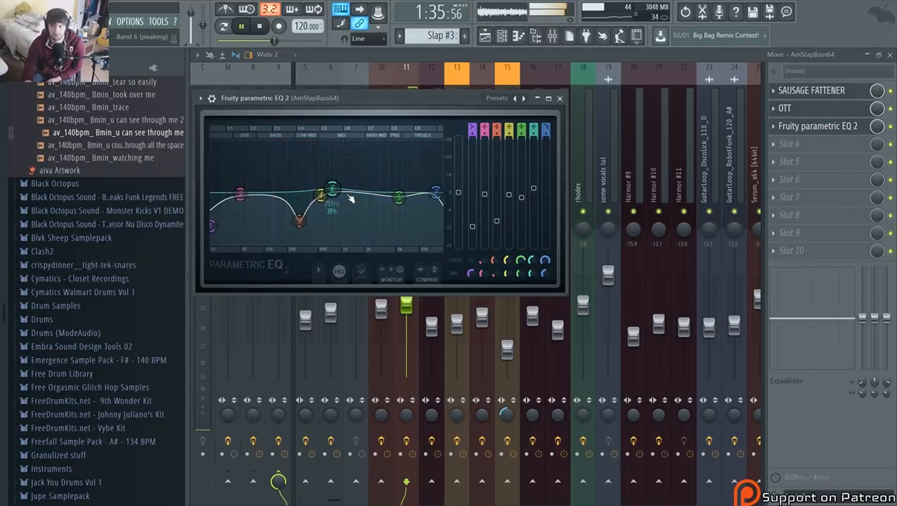
drag(242, 188, 243, 187)
drag(333, 192, 339, 190)
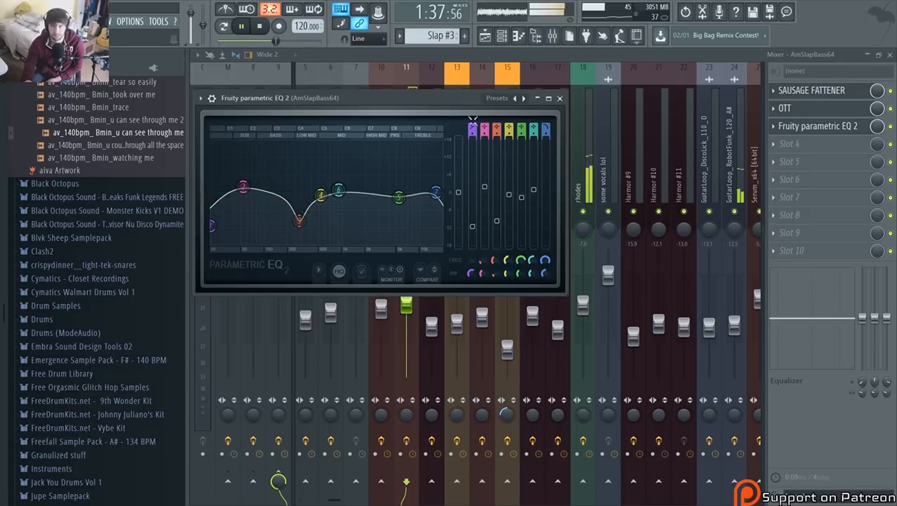
Place the vocalglitch pattern from Track 3 onto Track 4 at bar 1 and repeat it to fill the first eight bars
click(485, 36)
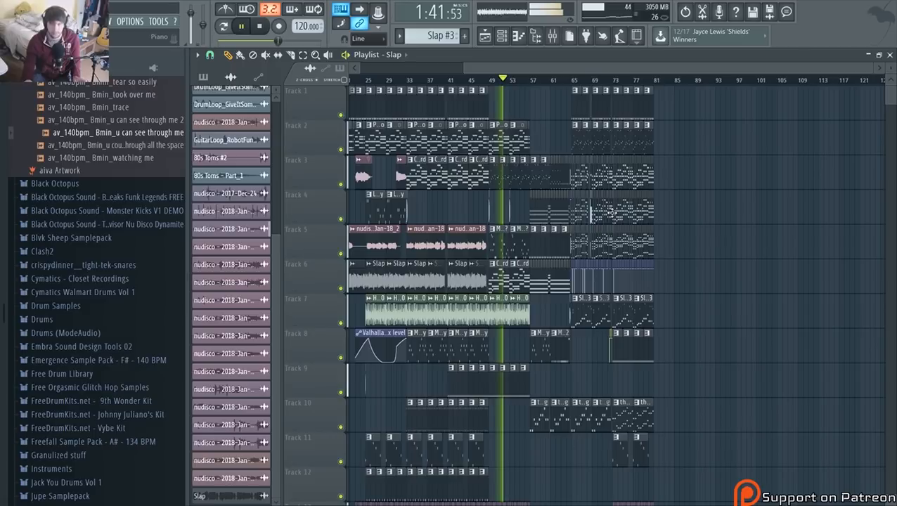
scroll(586, 273, up, 3)
scroll(586, 272, up, 2)
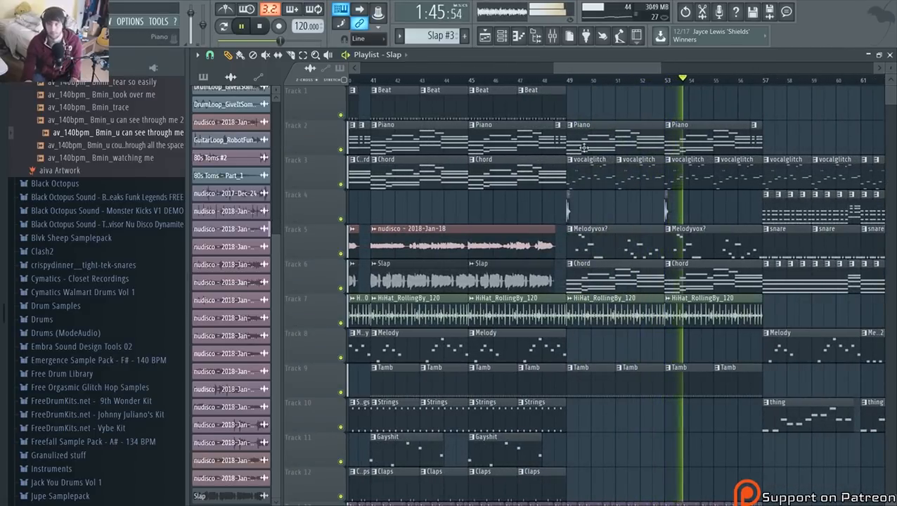
scroll(595, 169, down, 1)
click(595, 170)
scroll(595, 169, down, 5)
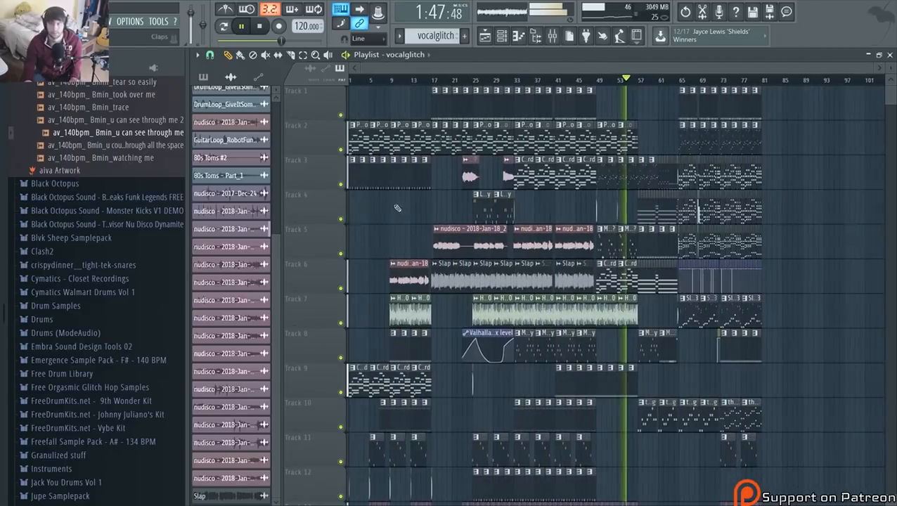
scroll(344, 217, up, 4)
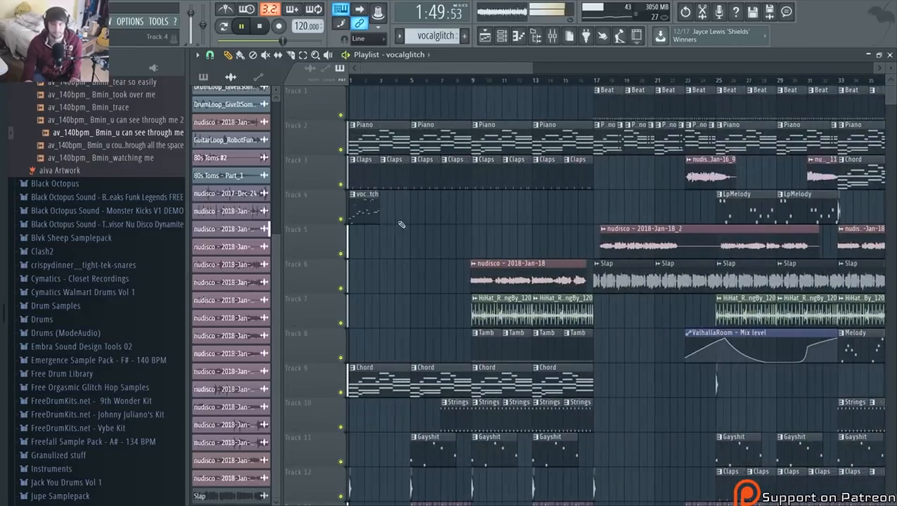
click(372, 215)
key(ctrl+b)
key(ctrl+b)
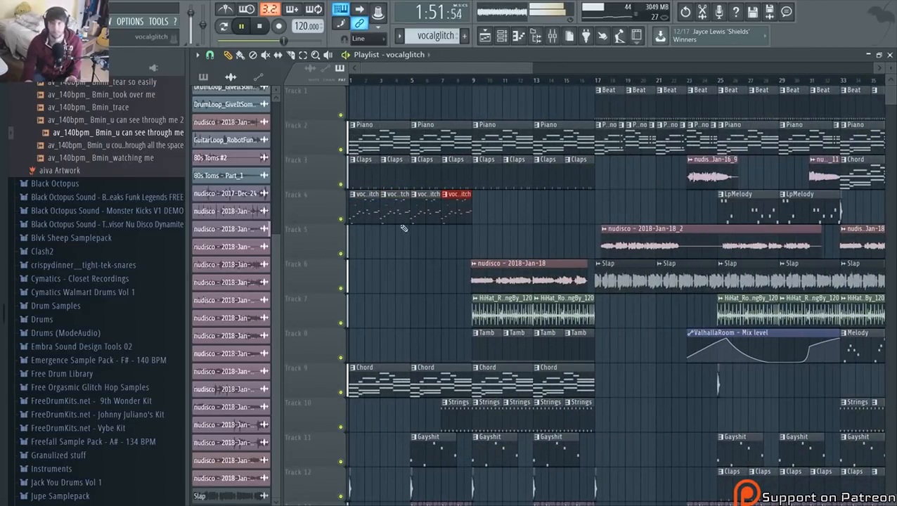
Check the crash, percussion and automation clips on the lower tracks at the start of the arrangement
scroll(404, 229, down, 5)
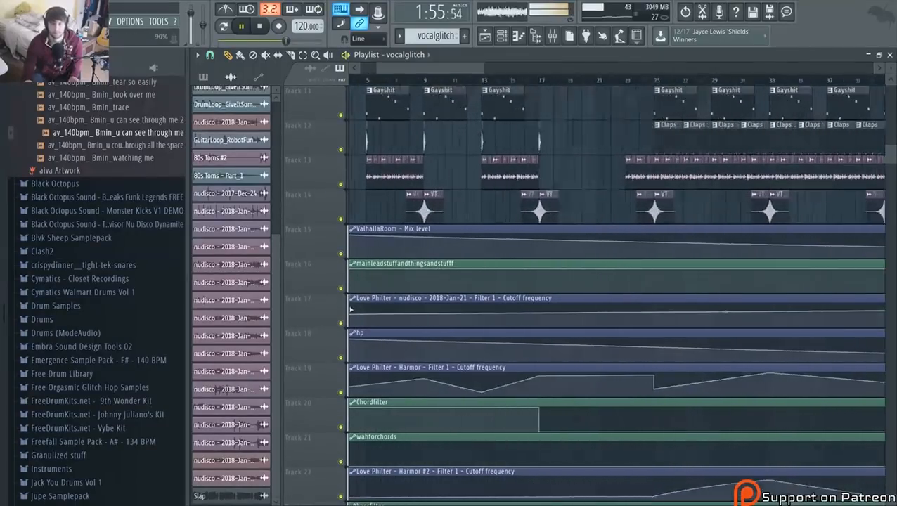
scroll(399, 120, up, 2)
drag(406, 70, 377, 70)
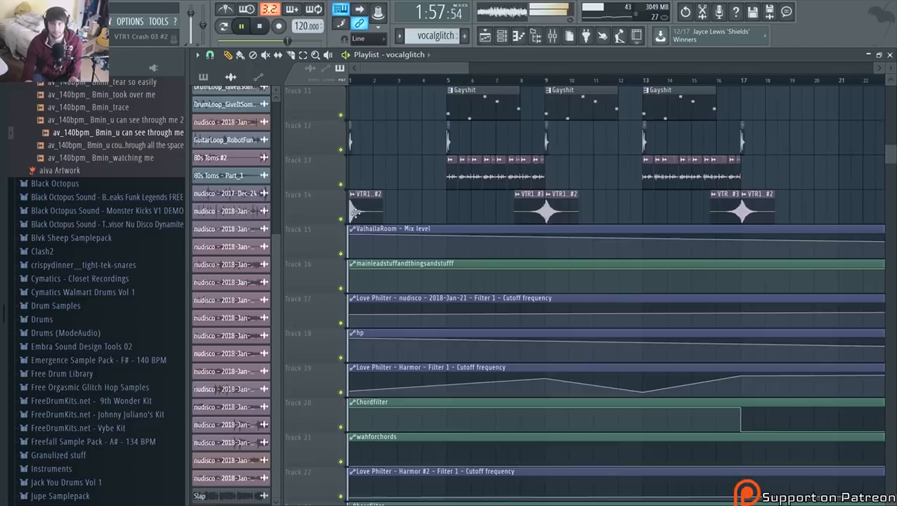
scroll(359, 227, up, 1)
scroll(360, 228, up, 7)
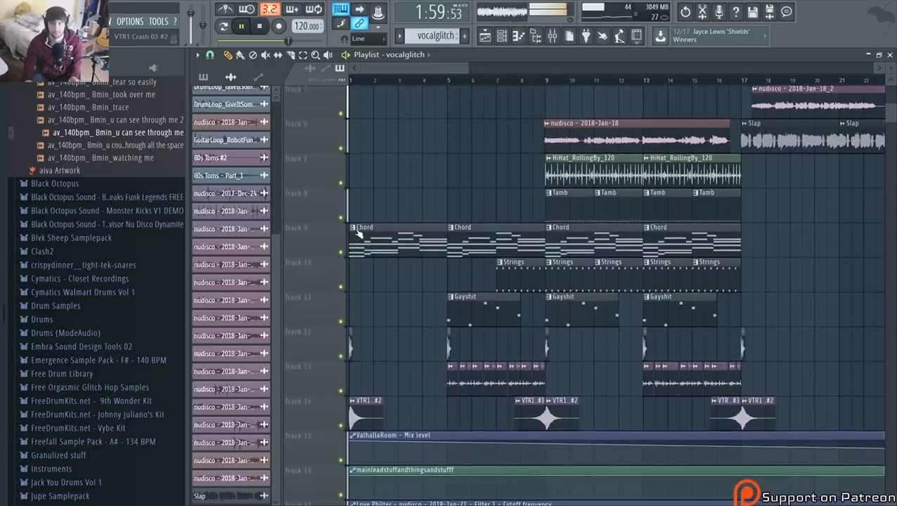
Shape the hp automation clip on Track 18 with points at about 15% at bar 5 and about 90% at bar 9
scroll(364, 232, down, 8)
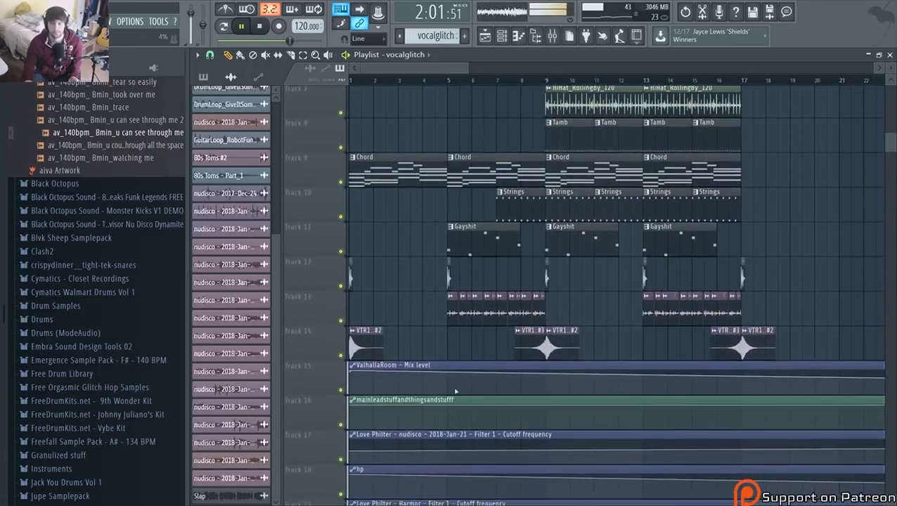
click(450, 360)
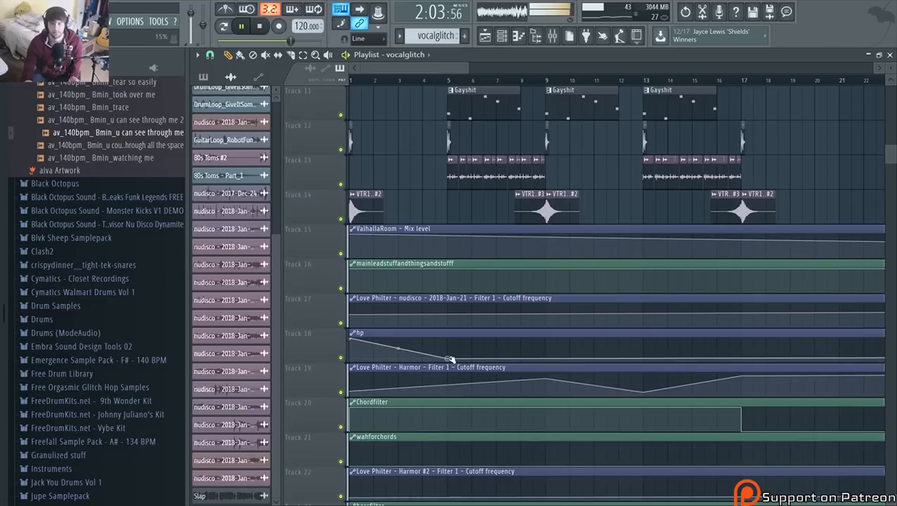
click(544, 343)
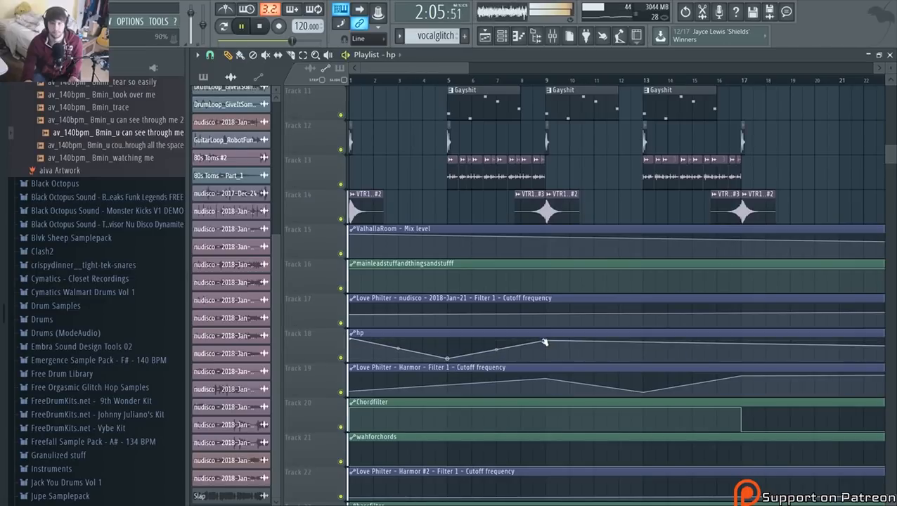
Trim the ends of the Slap #3 clips starting at bars 65 and 69 on Track 7, leaving gaps before bars 69 and 73
scroll(761, 252, up, 8)
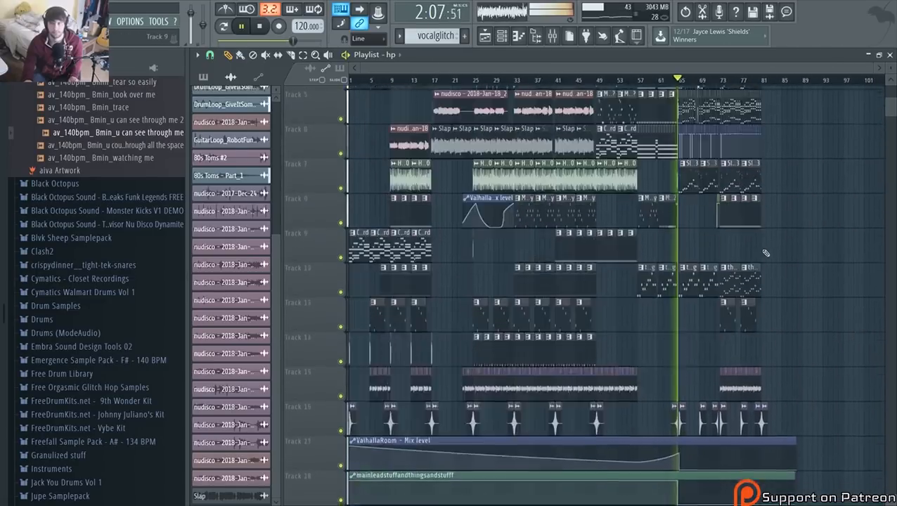
scroll(734, 258, up, 3)
scroll(734, 258, up, 1)
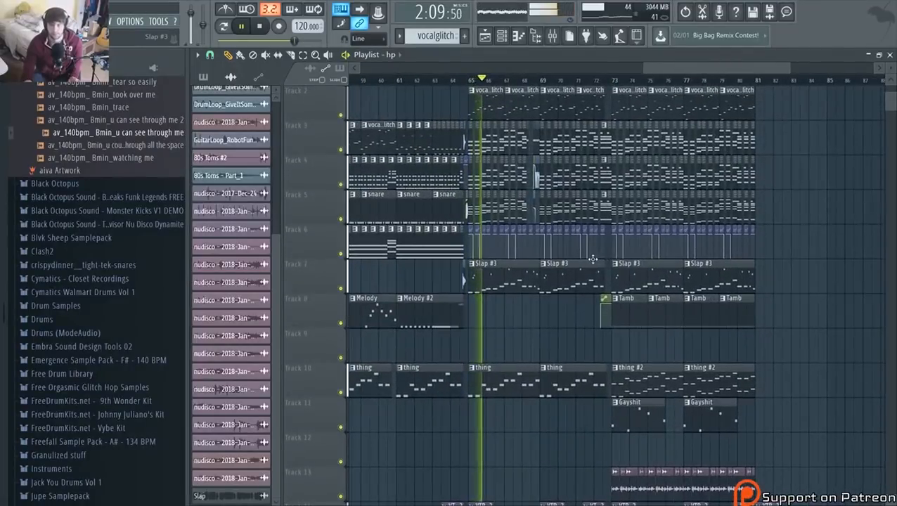
scroll(549, 275, up, 2)
scroll(527, 309, up, 1)
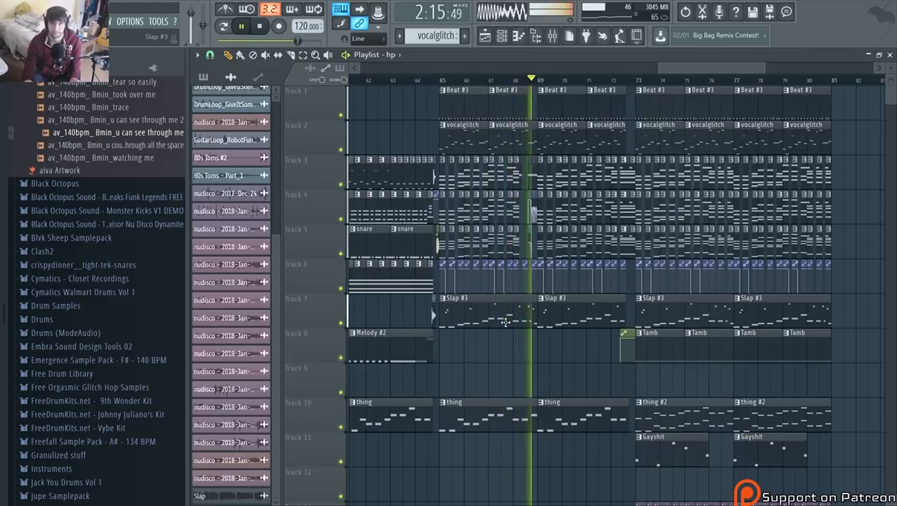
scroll(531, 321, up, 2)
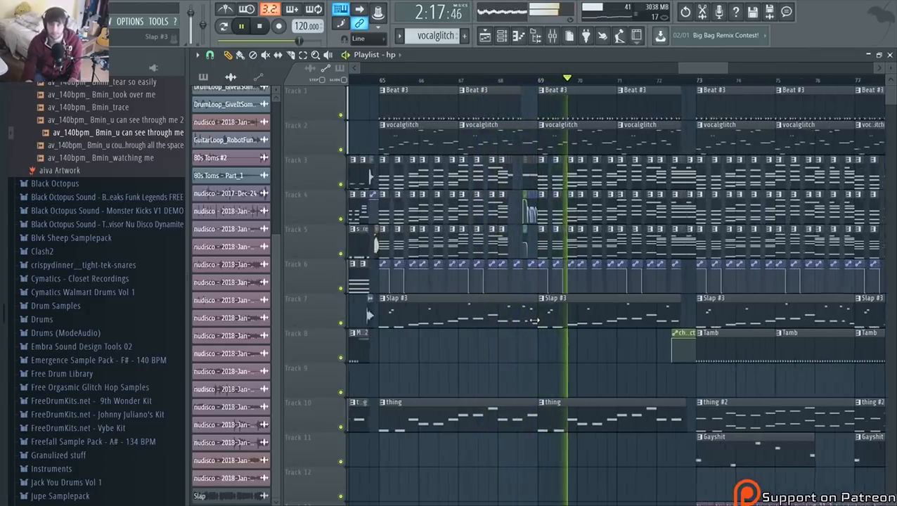
drag(535, 321, 511, 332)
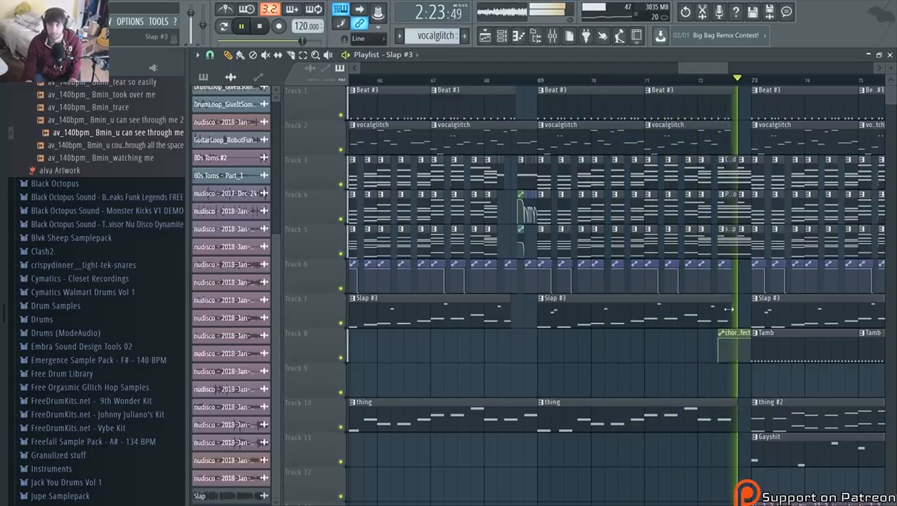
drag(729, 309, 718, 310)
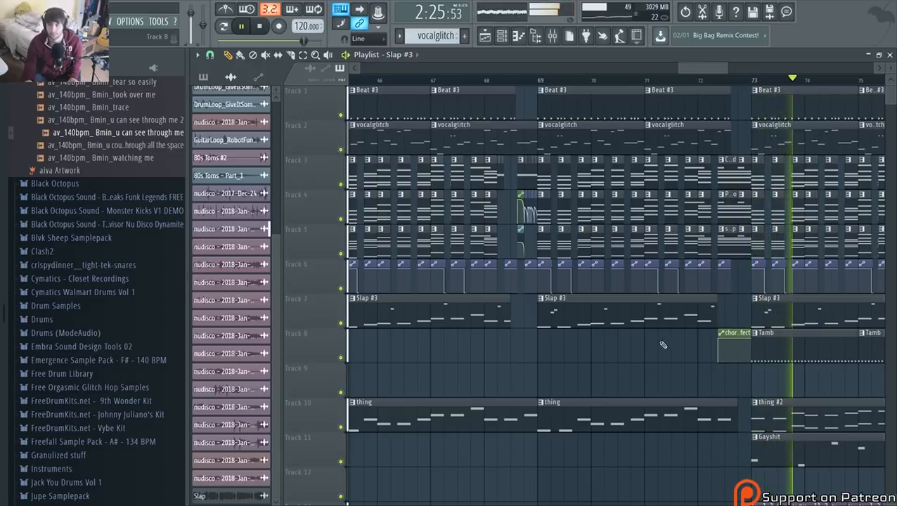
Extend the Slap #3 clip that starts at bar 69 on Track 7 back to bar 73
scroll(612, 310, down, 1)
scroll(610, 310, down, 1)
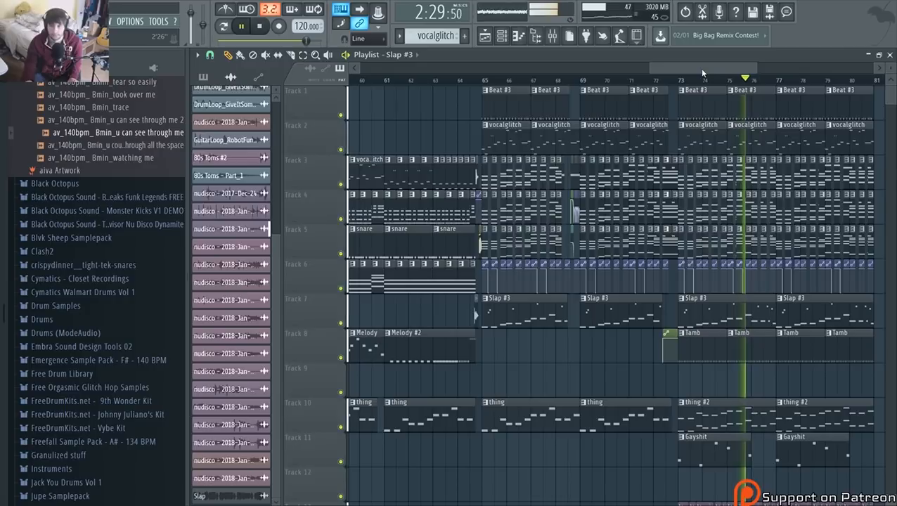
drag(702, 69, 727, 81)
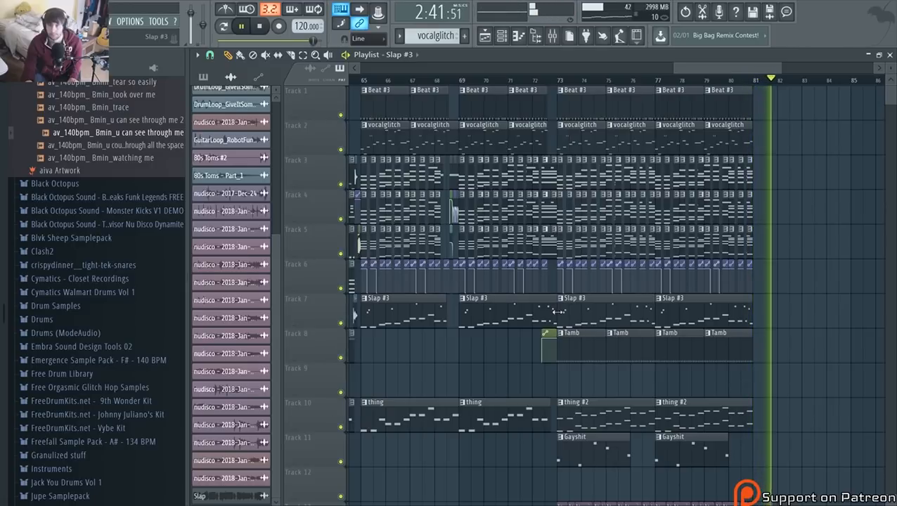
Return the playhead from the end of the arrangement to bar 73 and stop playback
scroll(556, 312, down, 4)
scroll(552, 320, up, 2)
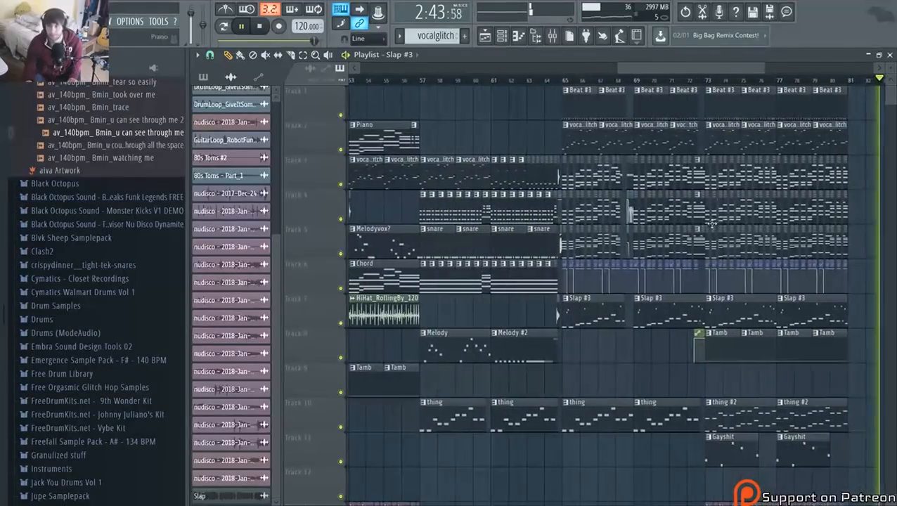
drag(716, 67, 746, 77)
scroll(420, 277, up, 4)
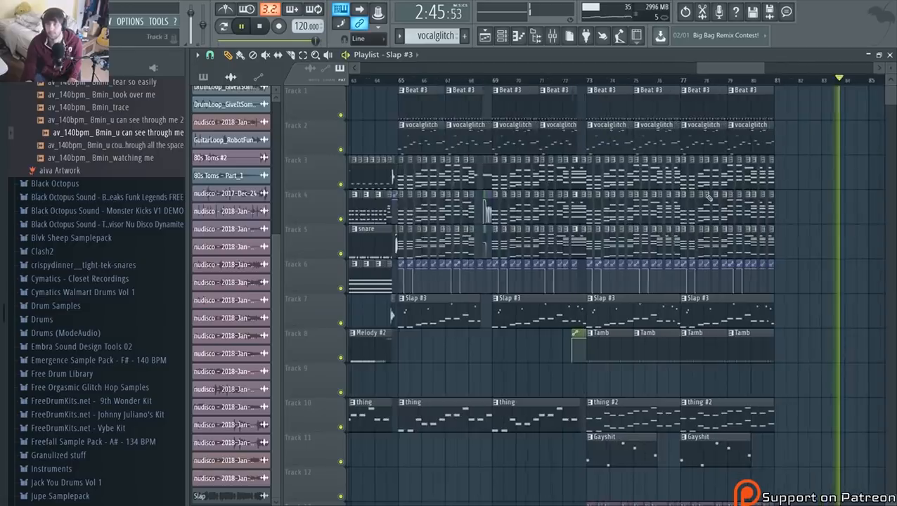
click(387, 78)
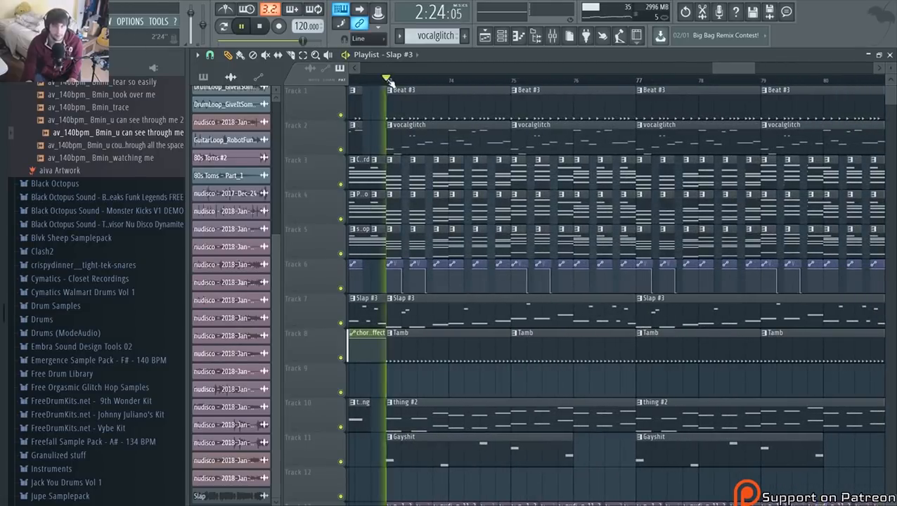
scroll(391, 212, up, 1)
key(space)
scroll(391, 212, up, 2)
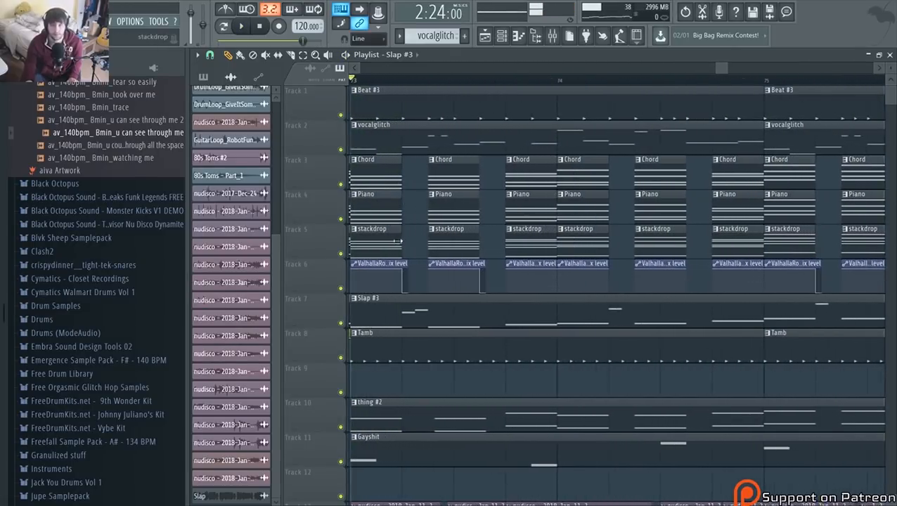
Select the first two Chord clips of each bar from 73 to 76 on Track 3 and try lengthening them to close the gaps
scroll(399, 177, down, 3)
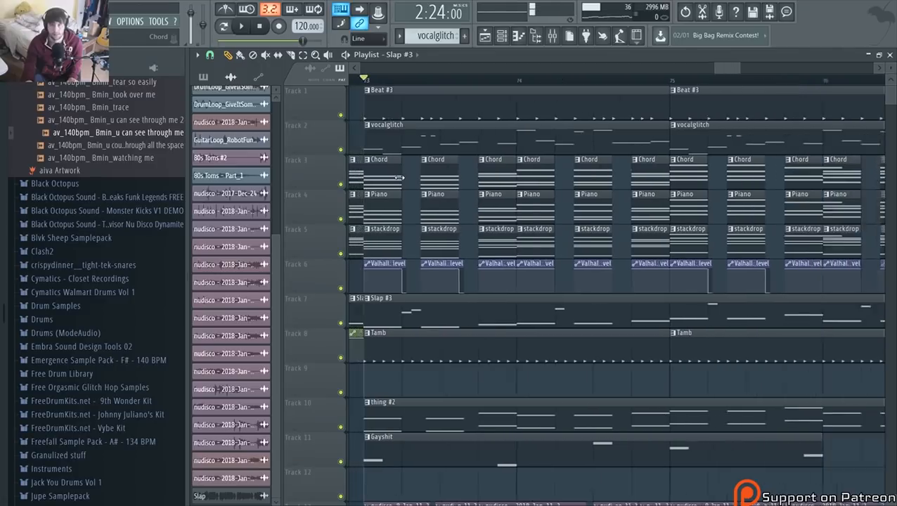
drag(393, 177, 435, 172)
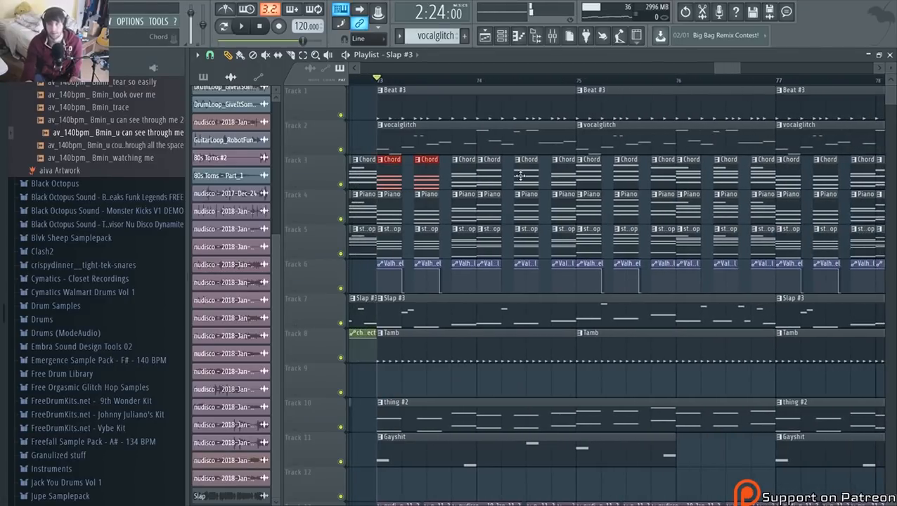
drag(529, 184, 533, 177)
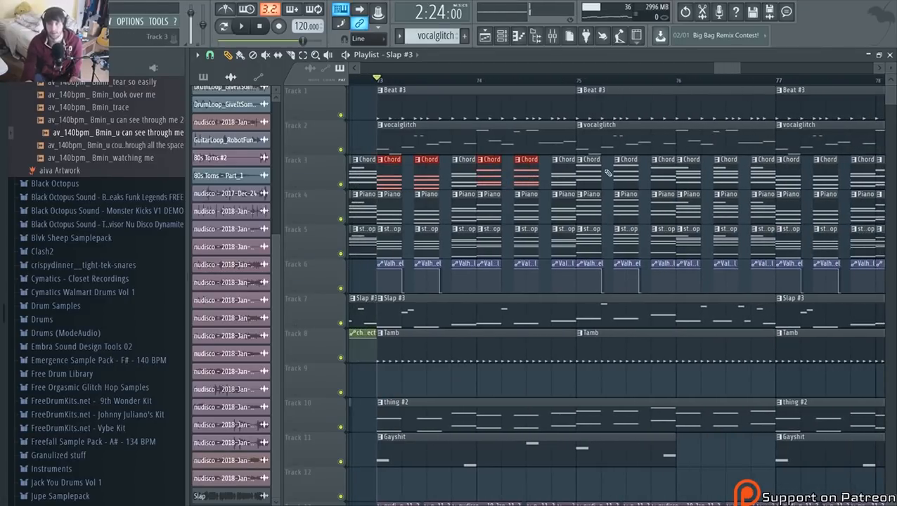
drag(633, 185, 640, 173)
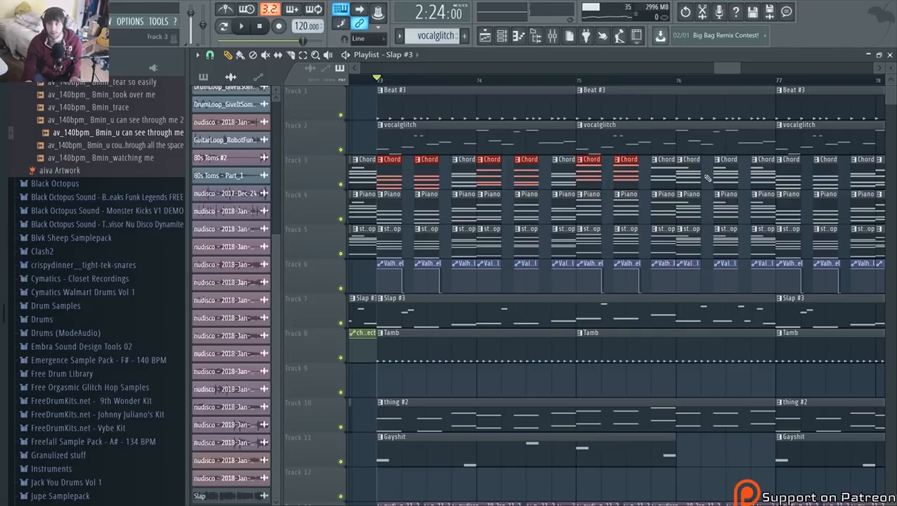
drag(731, 177, 747, 176)
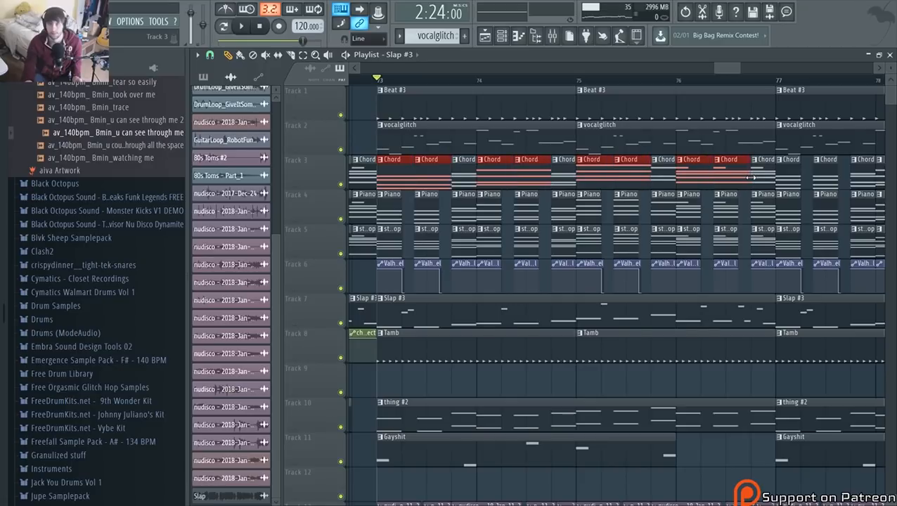
Shorten the selected Chord clips to reopen the gaps after them, and play the section from bar 73
scroll(625, 191, up, 4)
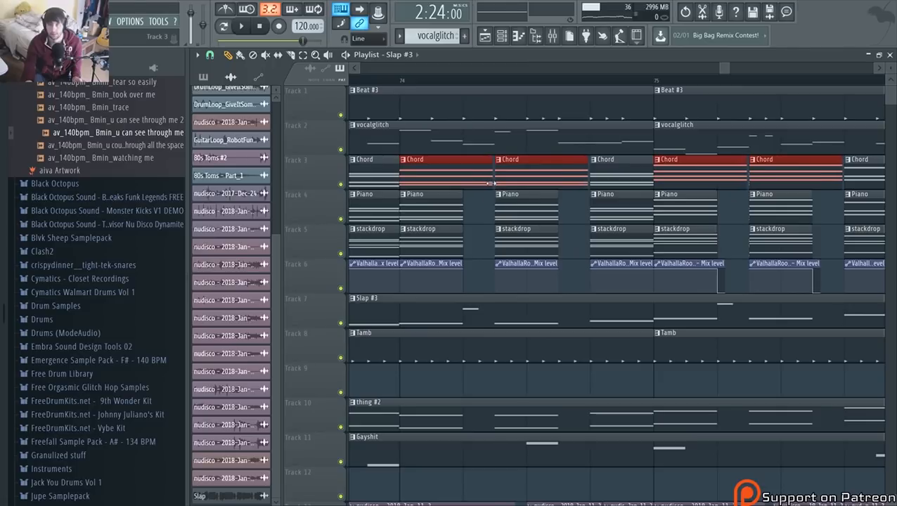
scroll(489, 180, up, 3)
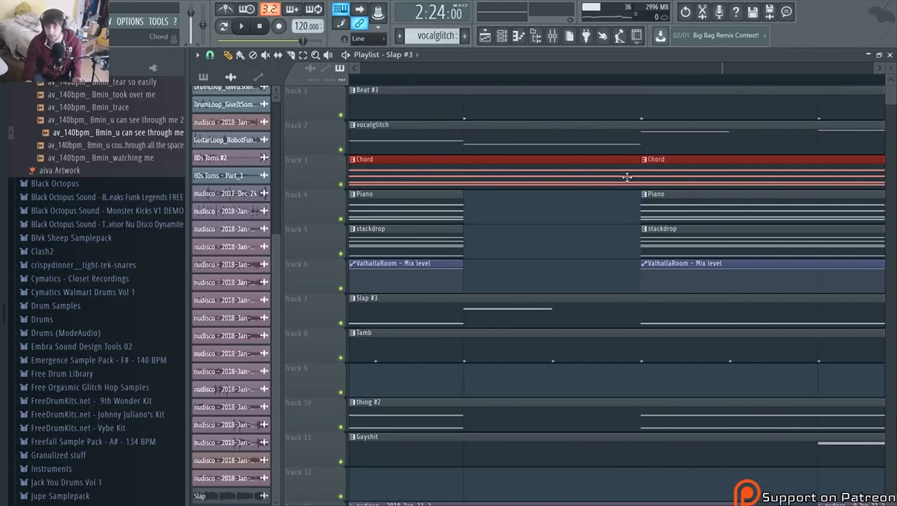
scroll(627, 178, down, 5)
key(space)
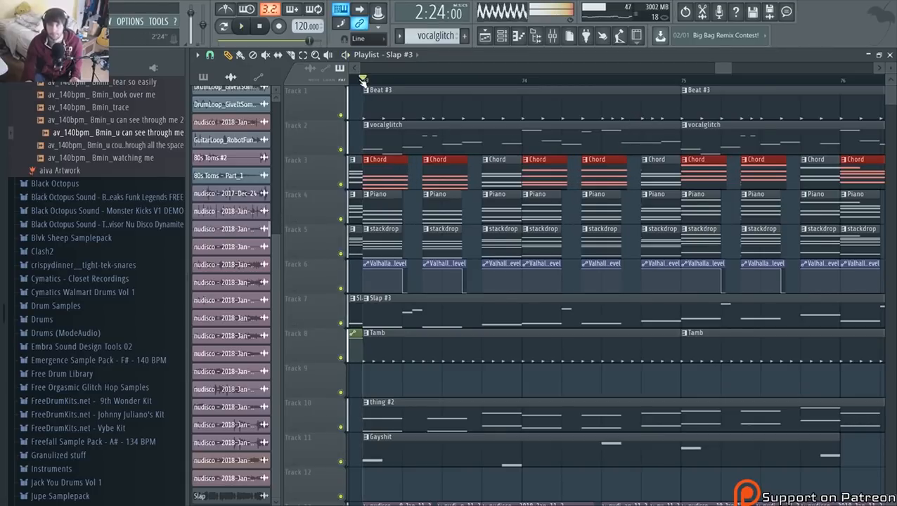
key(space)
Replay from bar 71 and trim the selected Chord clips to match the ends of the Piano clips below
scroll(363, 81, down, 5)
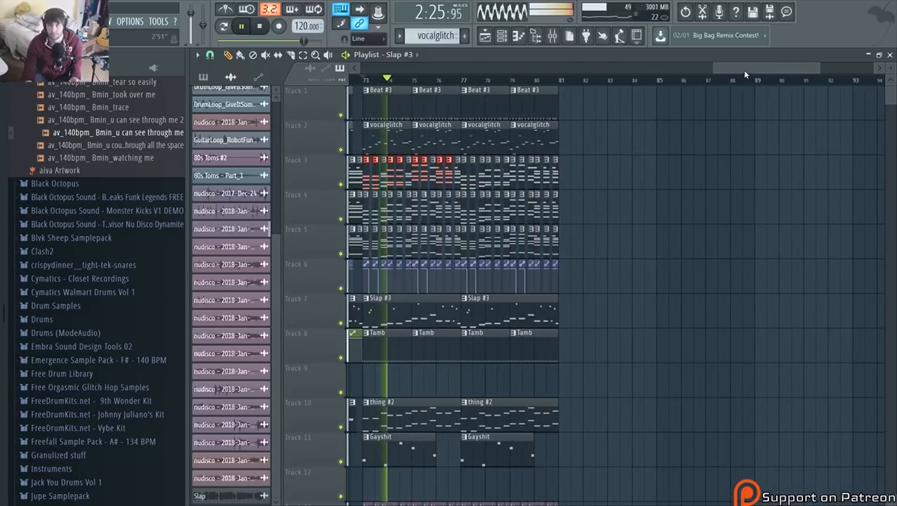
drag(742, 70, 721, 70)
click(426, 78)
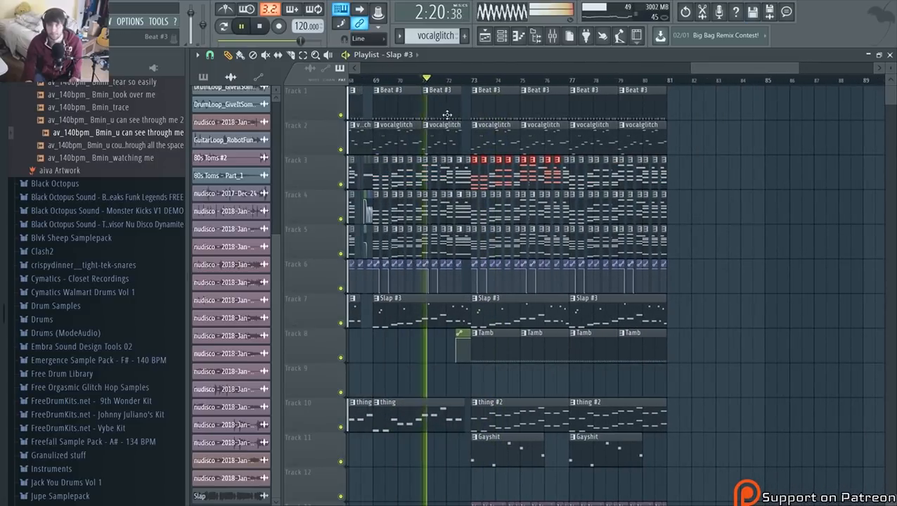
scroll(447, 114, up, 8)
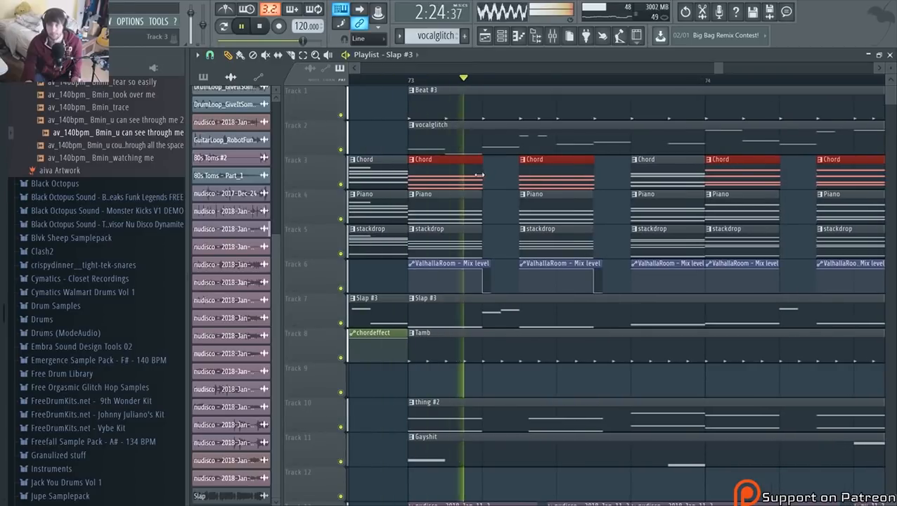
scroll(491, 179, up, 2)
scroll(491, 182, up, 1)
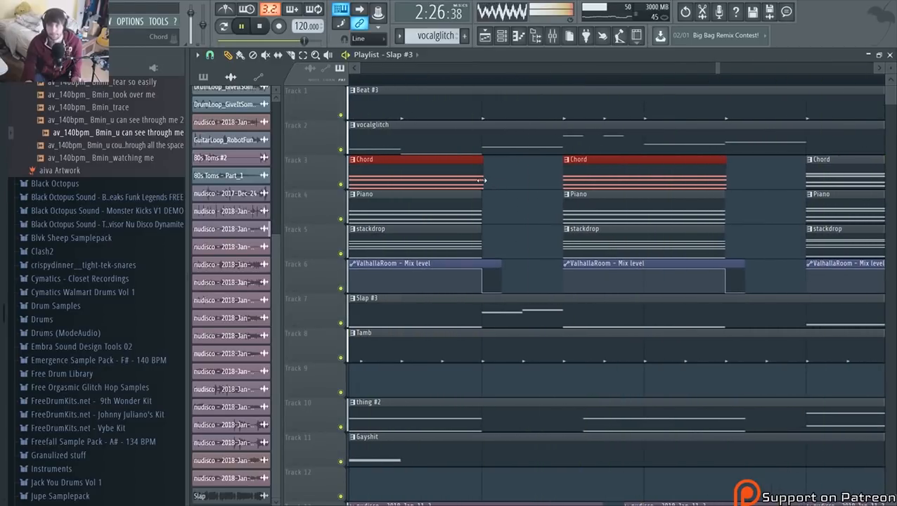
scroll(464, 188, down, 4)
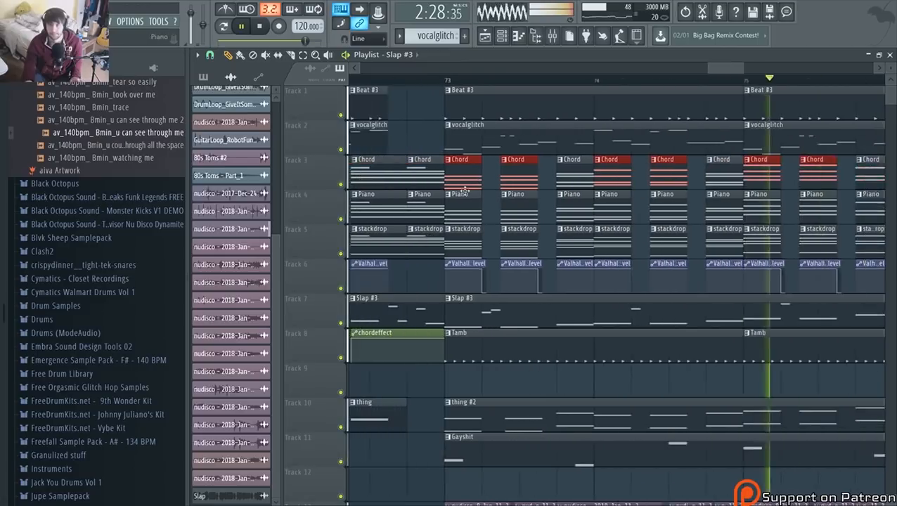
Stop playback, open the Slap #3 pattern from Track 7, and bring up the Harmor synth layered with its AmSlapBass64 channel
scroll(464, 189, down, 5)
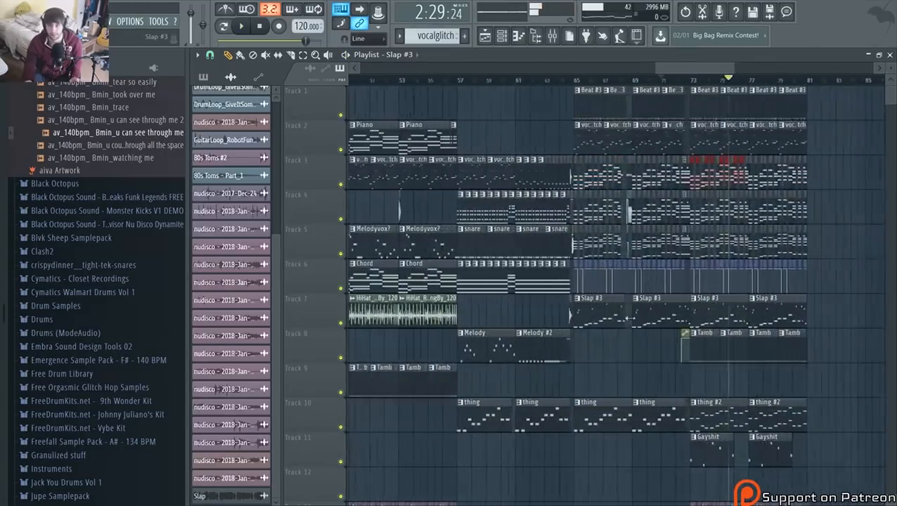
double_click(574, 312)
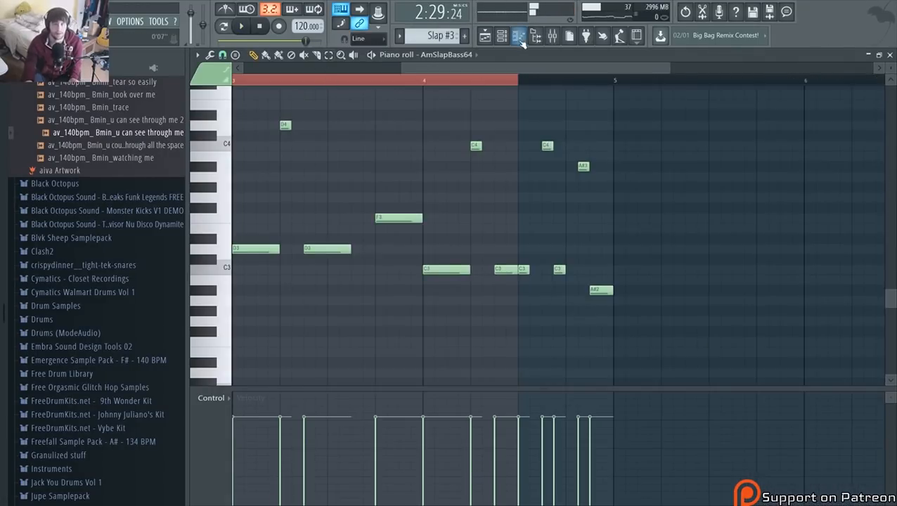
click(512, 38)
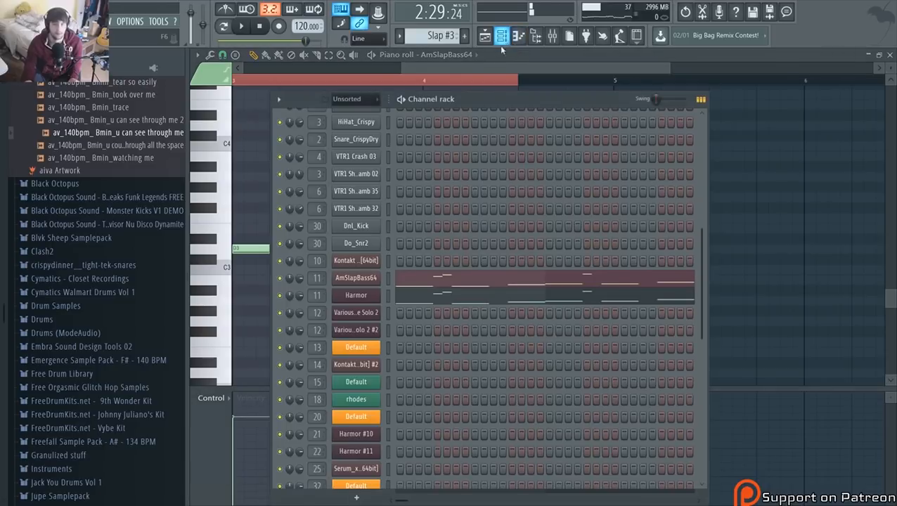
click(356, 279)
click(358, 285)
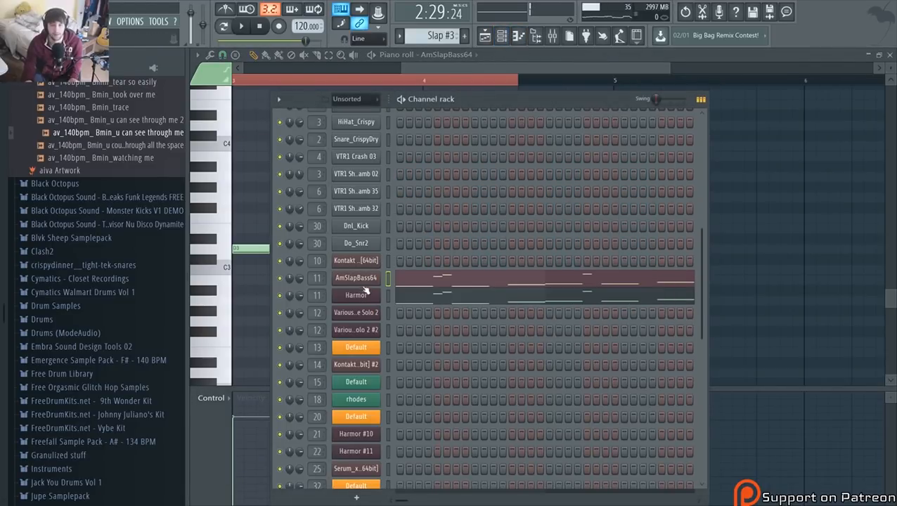
click(371, 298)
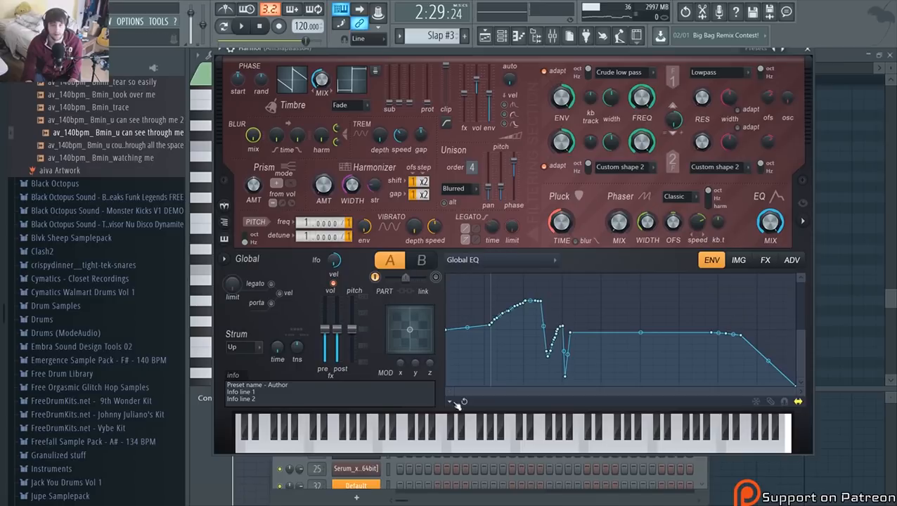
Audition several notes on Harmor's keyboard, and return to the channel rack
click(437, 443)
click(512, 439)
click(425, 440)
click(299, 440)
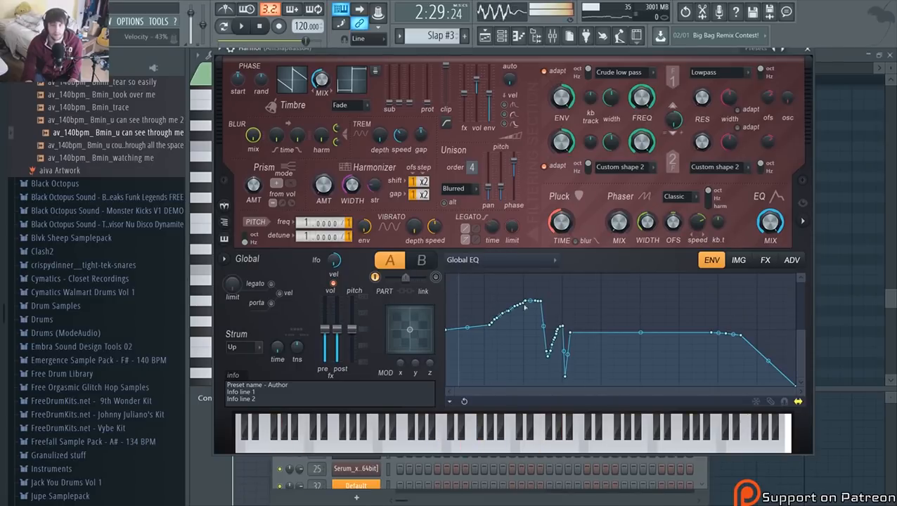
click(507, 37)
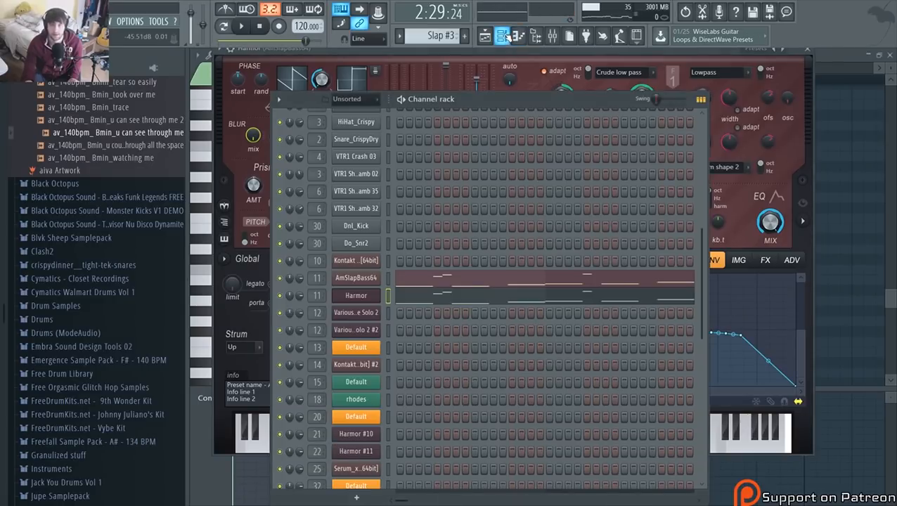
Delete the AmSlapBass64 channel so that Harmor alone carries the slap bass line, and return to the playlist
right_click(365, 280)
click(434, 374)
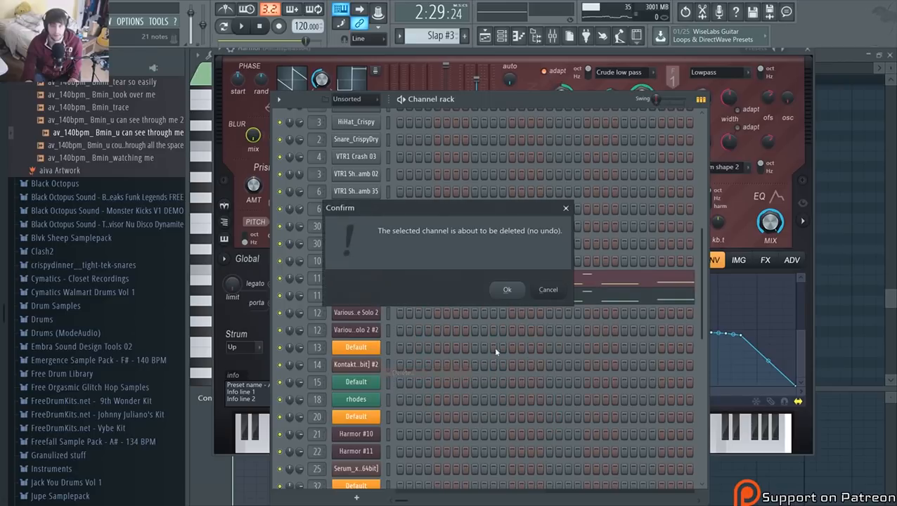
click(505, 291)
scroll(482, 297, up, 3)
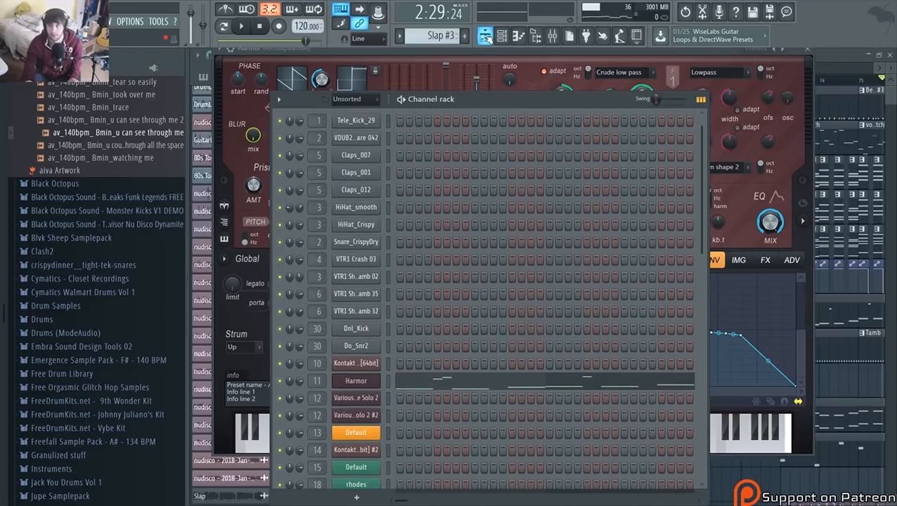
click(486, 37)
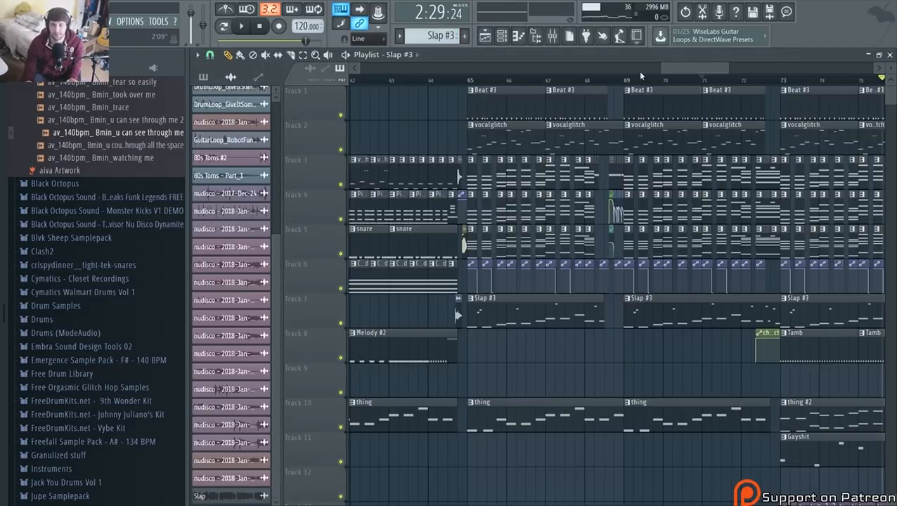
Play the song from bar 65, raise the AmSlapBass64 mixer track to about -5.6 dB, and stop playback
scroll(688, 71, right, 1)
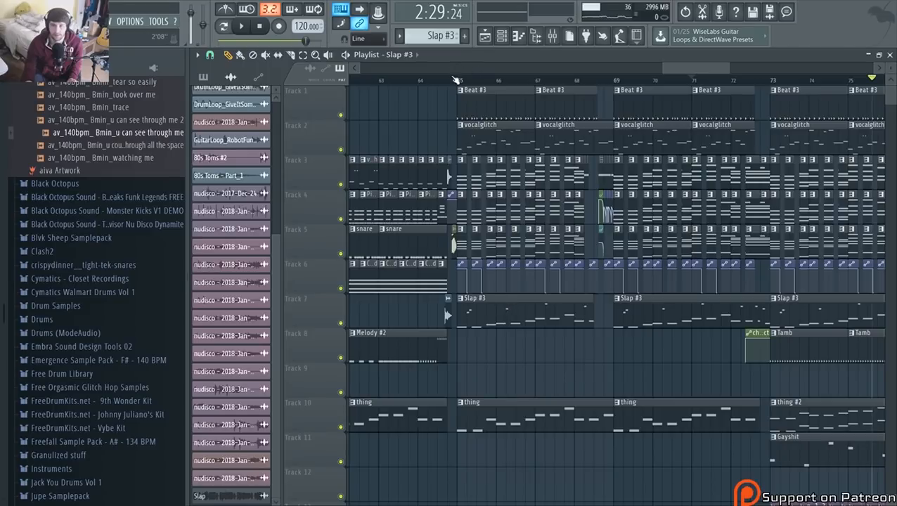
click(455, 79)
key(space)
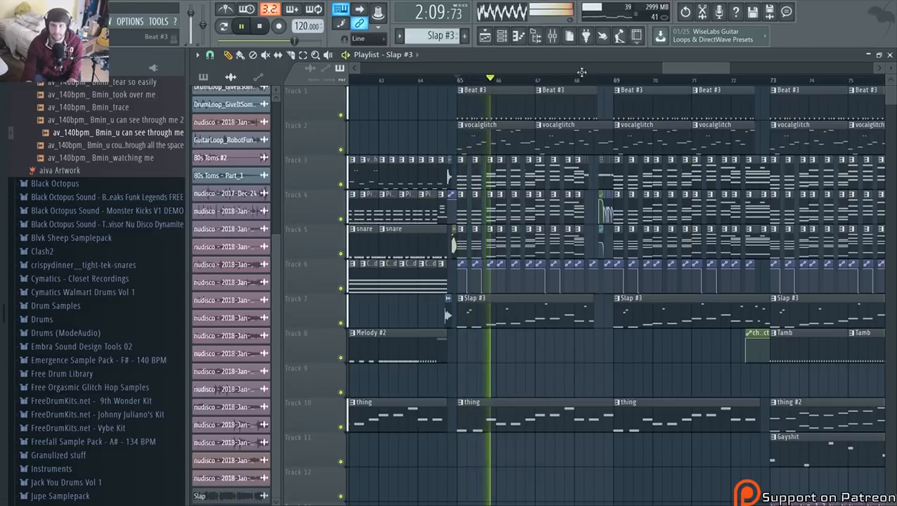
key(F9)
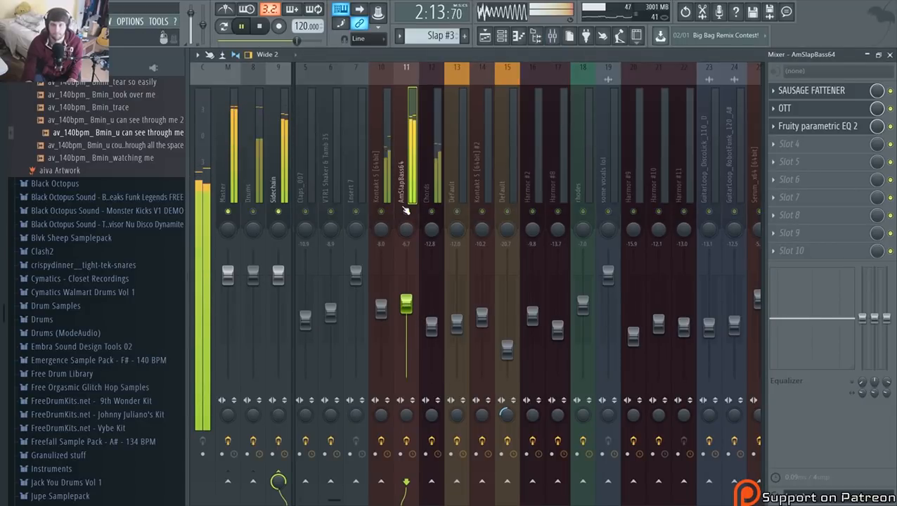
drag(405, 309, 406, 299)
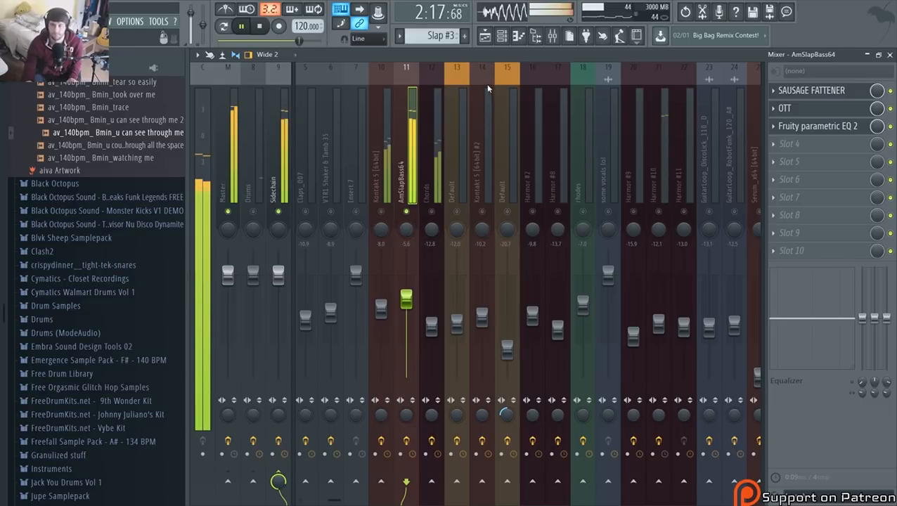
key(space)
Open the Slap #3 pattern from Track 7, play it on its own, and bring up its Harmor synth
click(485, 35)
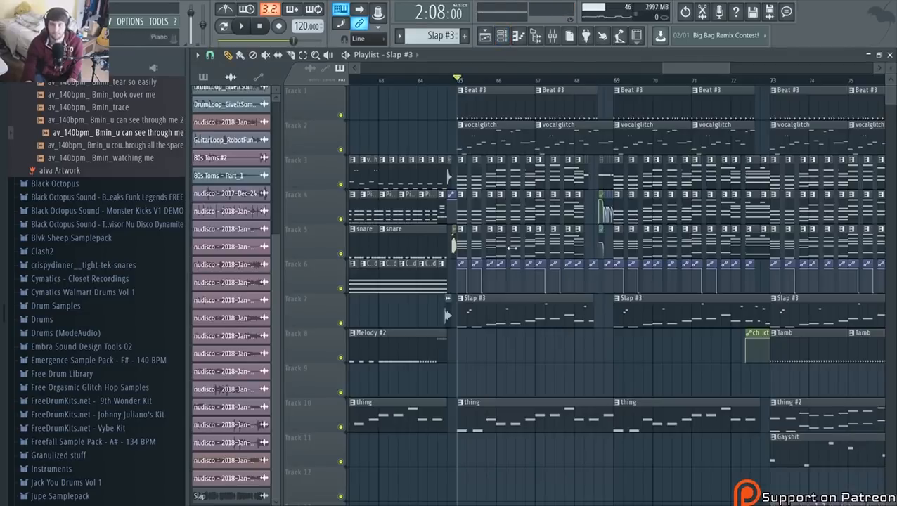
double_click(502, 304)
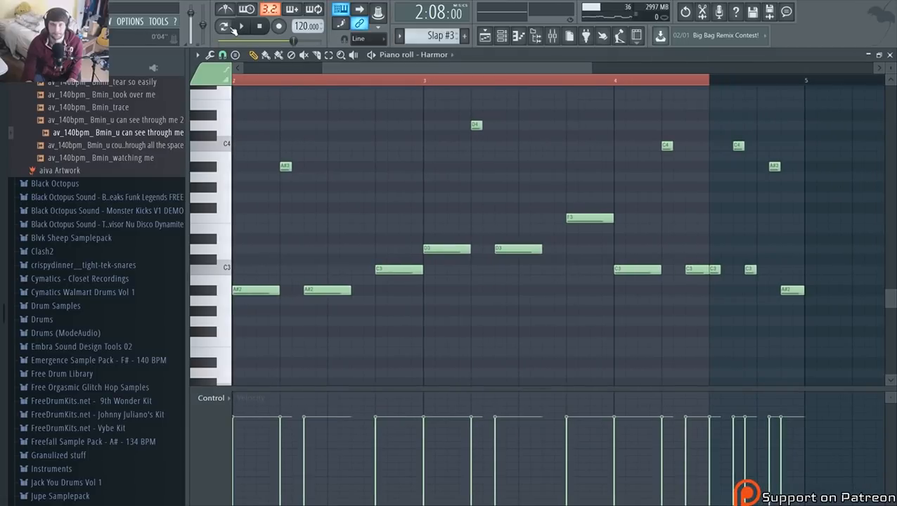
key(space)
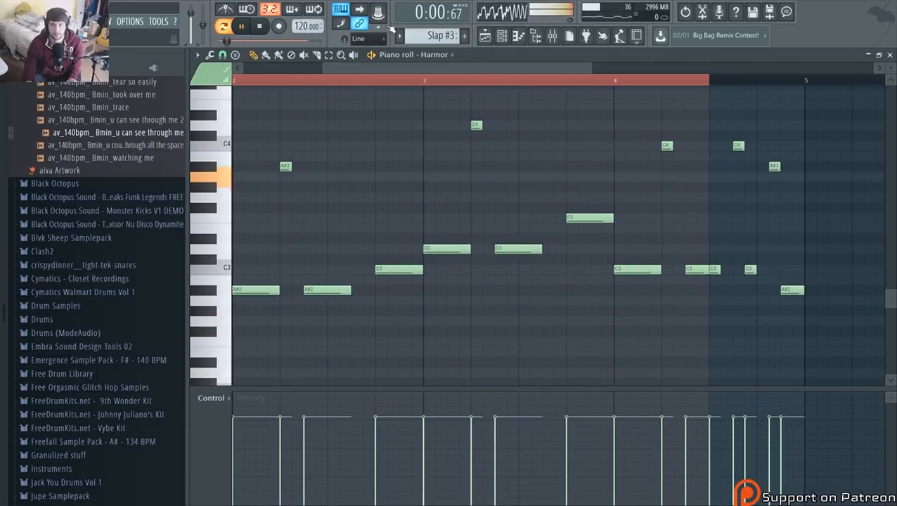
click(502, 35)
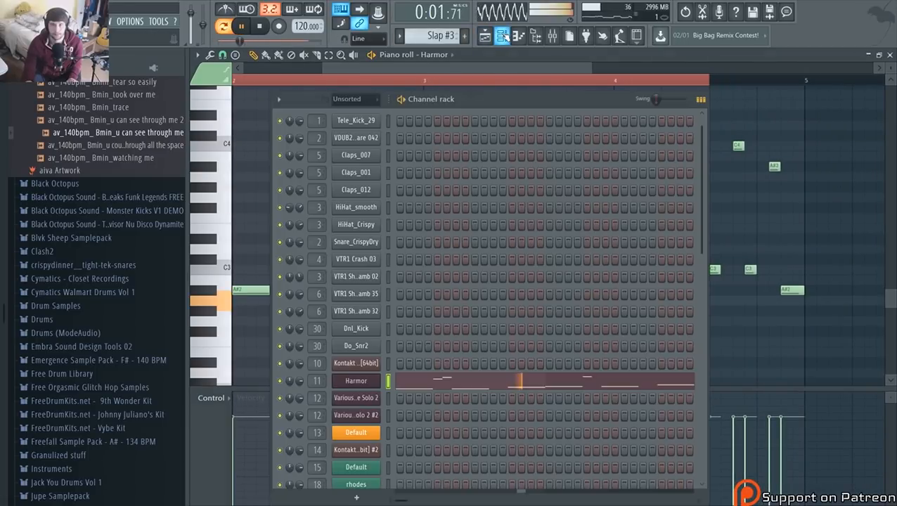
click(356, 381)
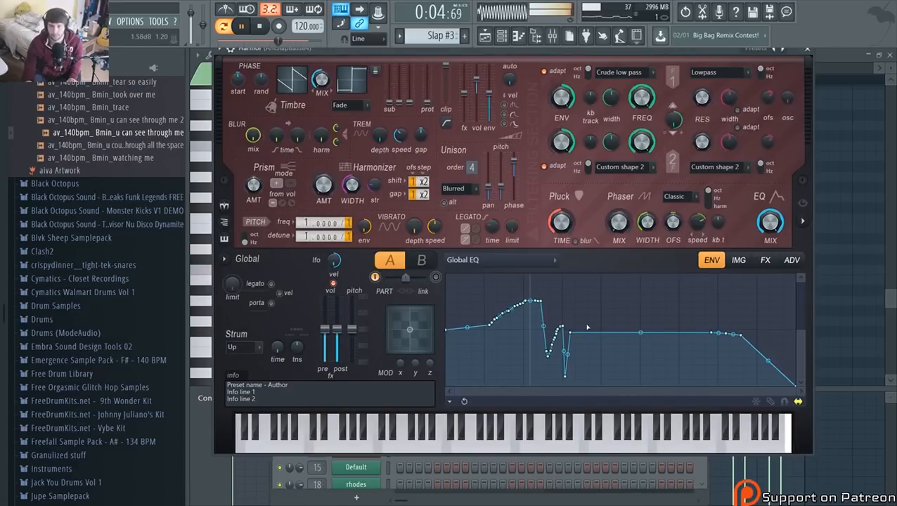
Redraw Harmor's Global EQ curve freehand with a flat low end and a dip before the mids, and stop playback
click(771, 403)
mouse_move(495, 321)
mouse_down()
mouse_move(500, 344)
mouse_move(623, 366)
mouse_move(573, 360)
mouse_move(601, 359)
mouse_move(527, 315)
mouse_move(458, 310)
mouse_move(530, 315)
mouse_move(457, 310)
mouse_move(559, 355)
mouse_move(434, 343)
mouse_move(521, 313)
mouse_move(450, 317)
mouse_move(531, 314)
mouse_move(526, 351)
mouse_move(618, 301)
mouse_move(598, 318)
mouse_move(710, 313)
mouse_move(667, 315)
mouse_move(788, 331)
mouse_move(654, 324)
mouse_move(563, 345)
mouse_move(603, 297)
mouse_move(529, 351)
mouse_move(622, 326)
mouse_move(582, 324)
mouse_up()
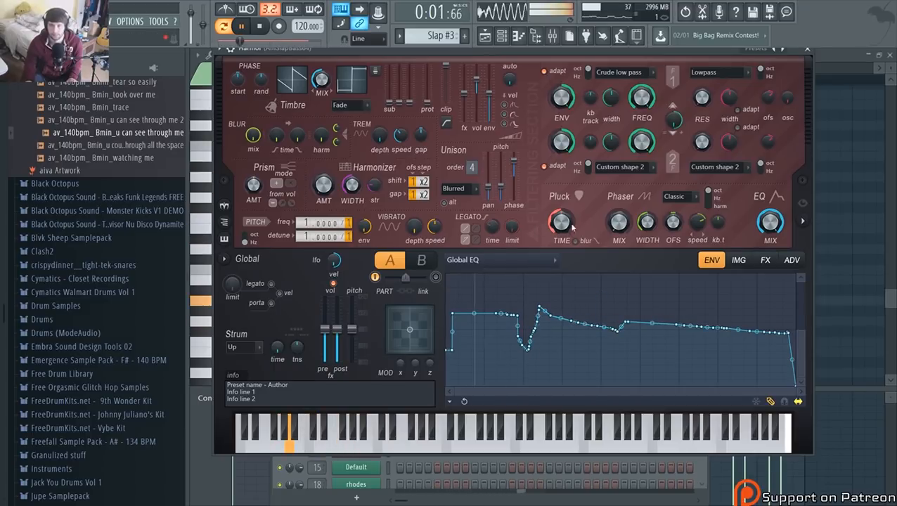
key(space)
Switch Harmor's envelope editor to the Pluck shape, start playback, and pull the middle of the curve down
right_click(563, 243)
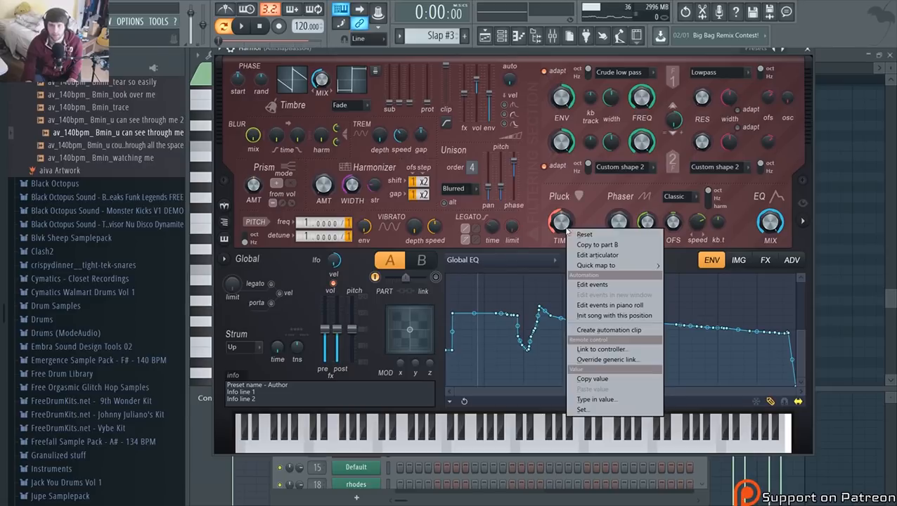
click(568, 234)
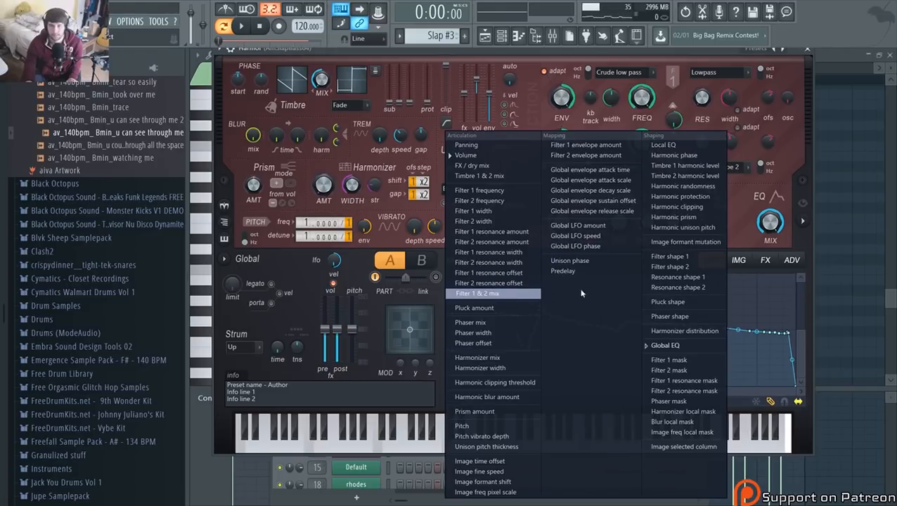
click(669, 303)
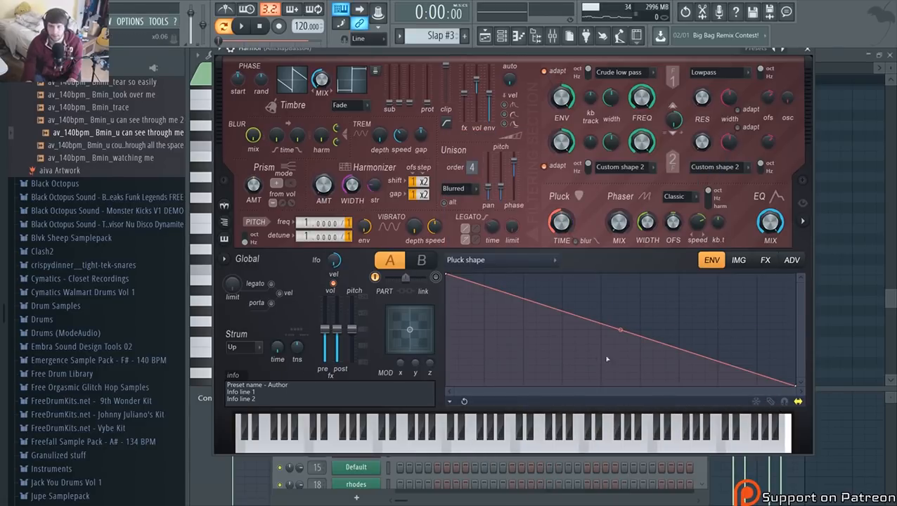
key(space)
mouse_move(622, 329)
mouse_down()
mouse_move(622, 366)
mouse_move(620, 289)
mouse_move(621, 329)
mouse_up()
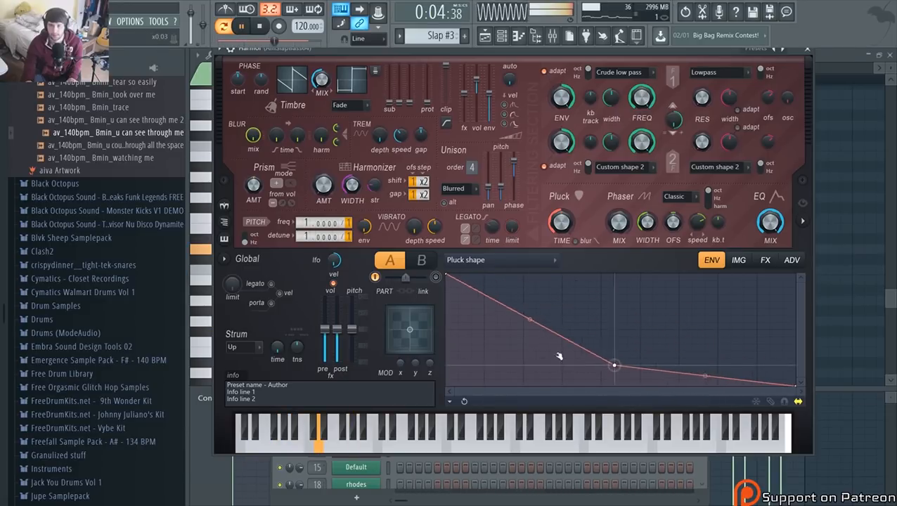
Add points to the Pluck shape to form an early dip, a high peak and a steep drop to a low tail
right_click(540, 334)
drag(541, 334, 628, 349)
right_click(564, 323)
drag(565, 323, 512, 327)
right_click(522, 280)
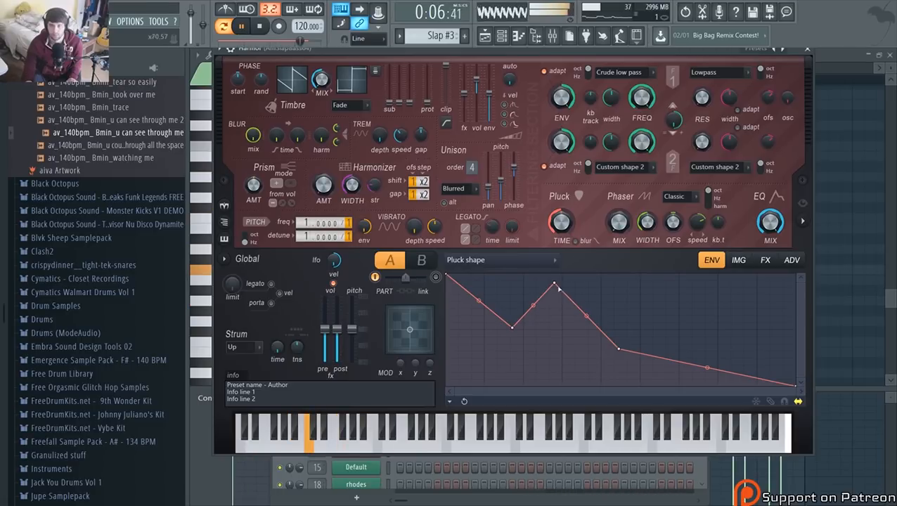
drag(558, 287, 543, 283)
drag(606, 347, 578, 358)
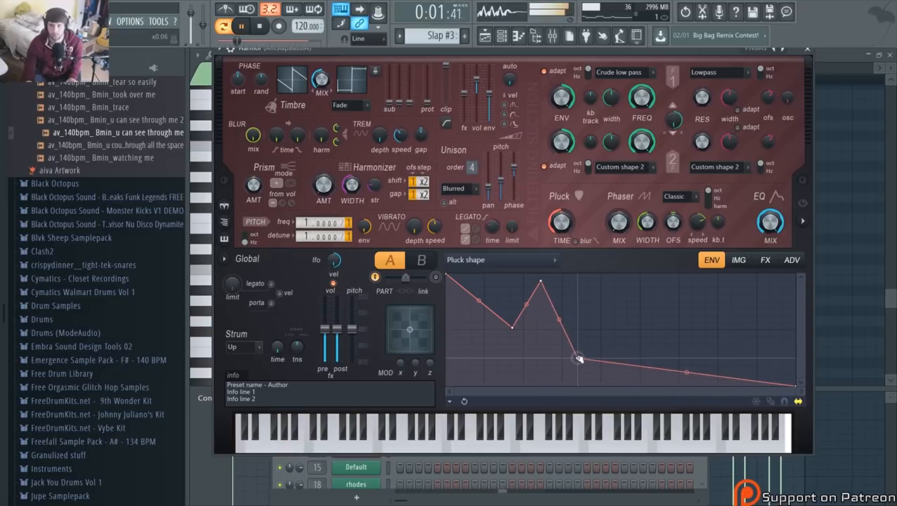
Add a second, lower peak in the Pluck shape's tail, shift the first dip and peak outward, and lower the first peak
right_click(664, 302)
drag(540, 283, 572, 284)
drag(696, 303, 700, 339)
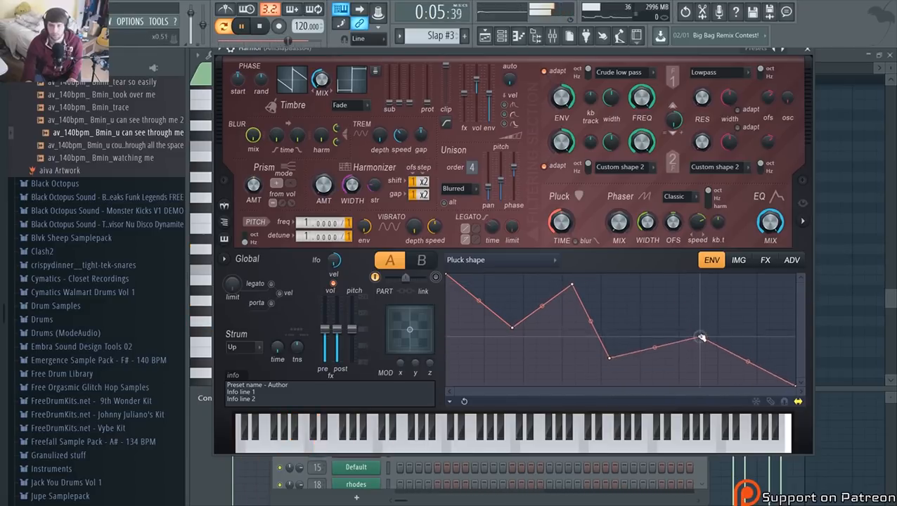
drag(574, 286, 596, 283)
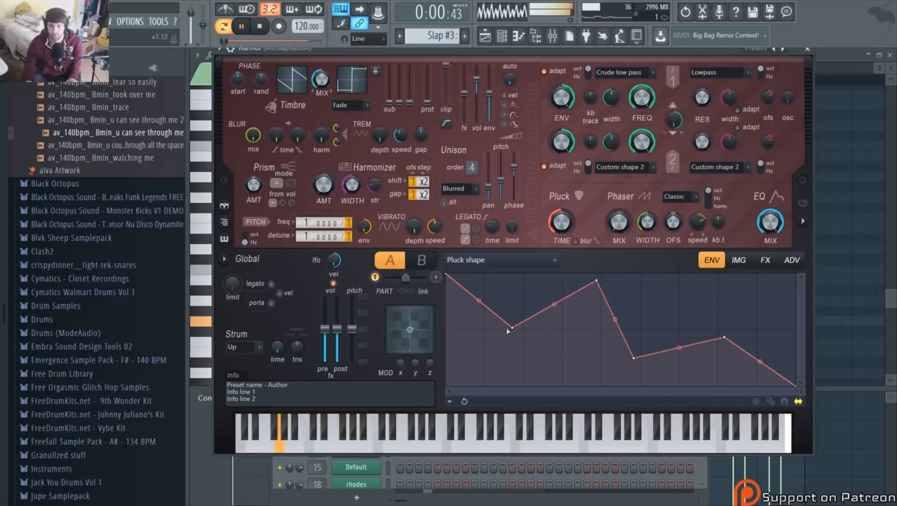
drag(512, 328, 524, 331)
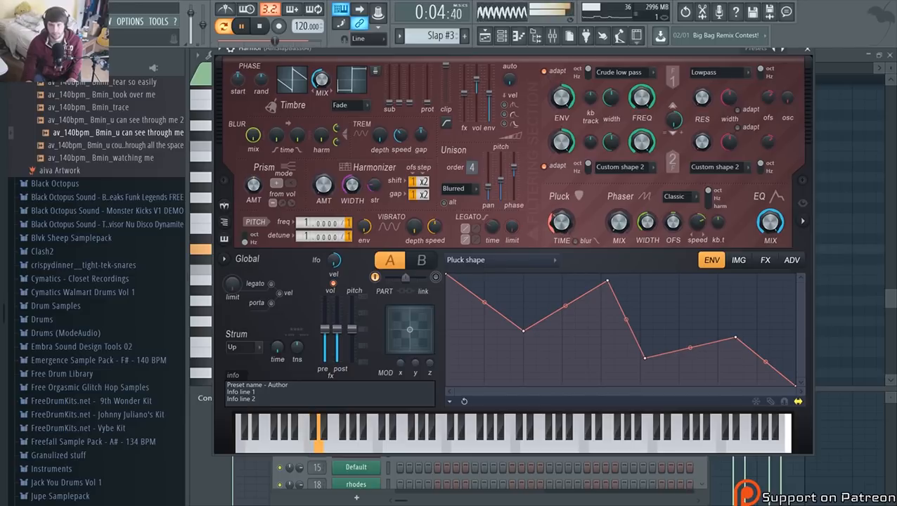
drag(612, 285, 603, 317)
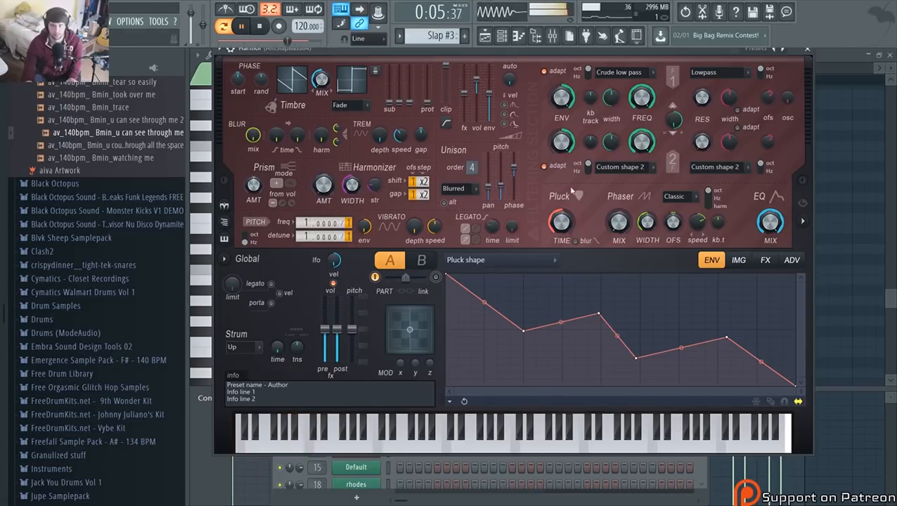
Adjust the distortion filter in Harmor's effects, check the bass in the mixer during song playback, and return to the playlist
click(766, 261)
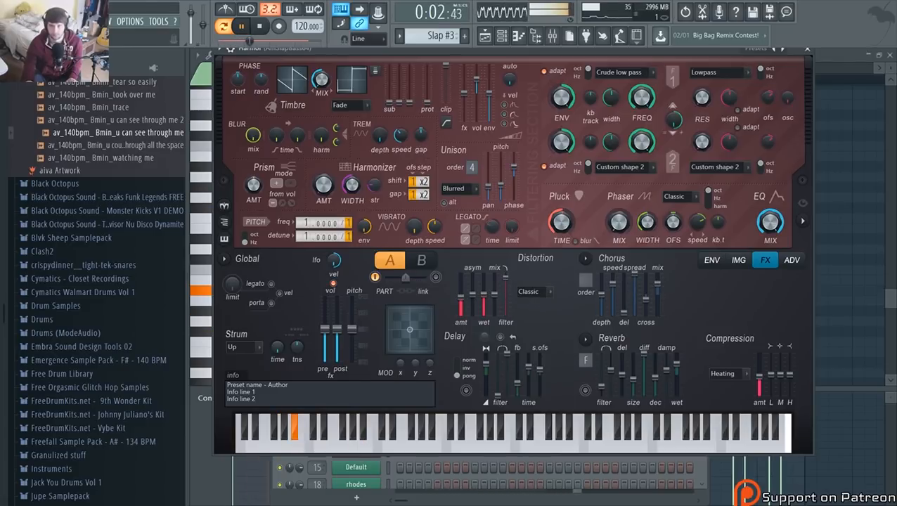
drag(506, 289, 508, 280)
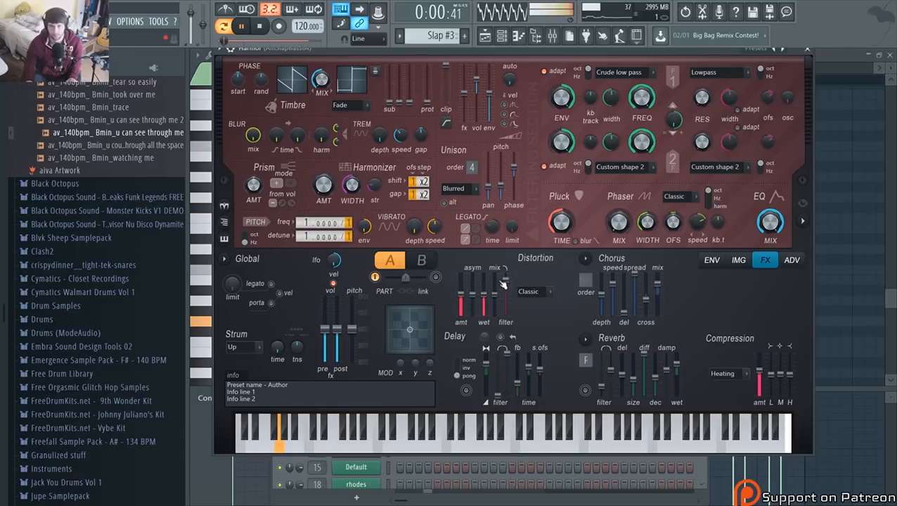
click(556, 38)
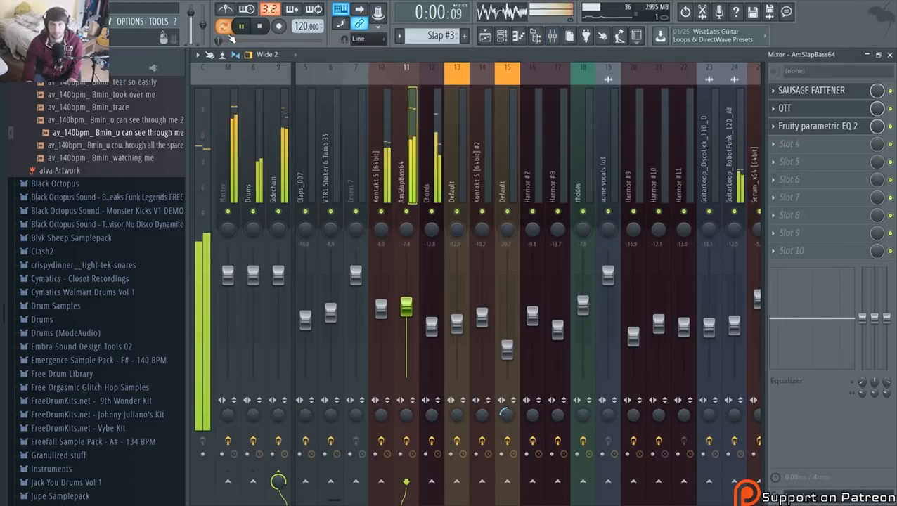
click(491, 37)
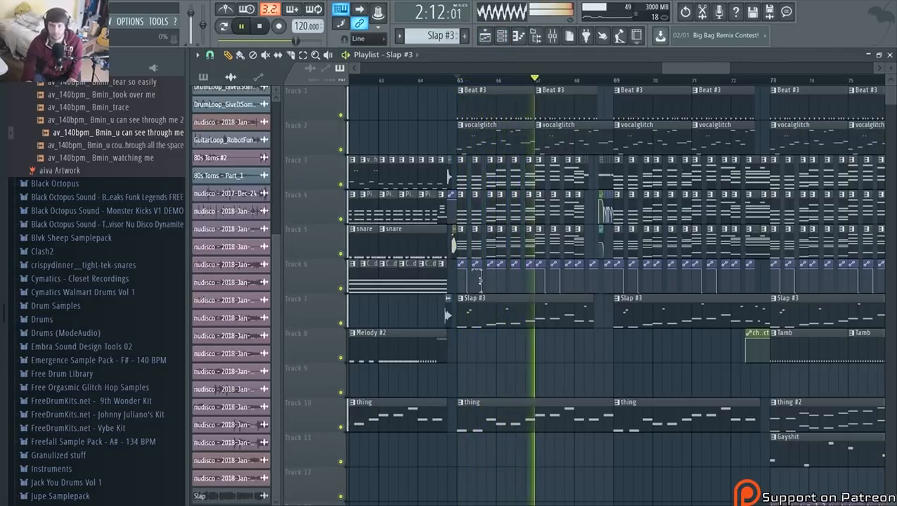
Stop playback, open the Slap #3 pattern at bar 65, move the short A3 note in bar 1 back to beat 2, and play it
scroll(492, 315, up, 3)
key(space)
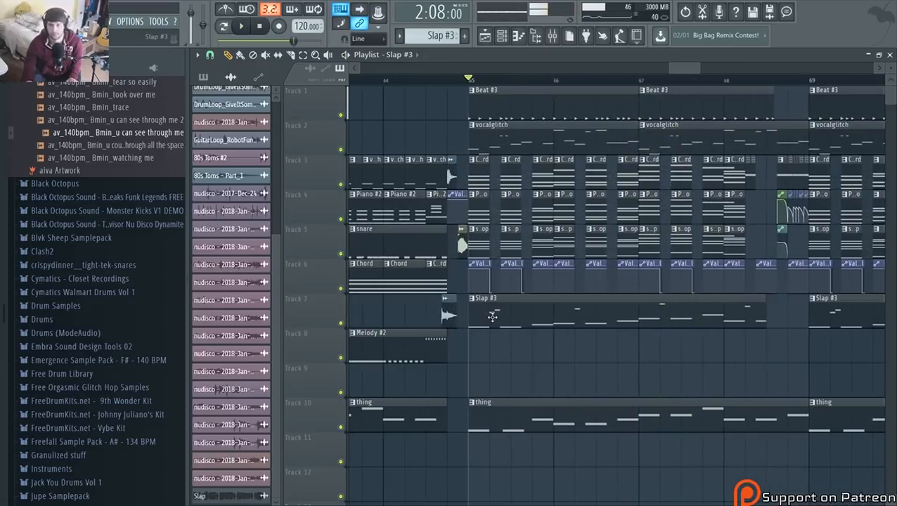
double_click(492, 317)
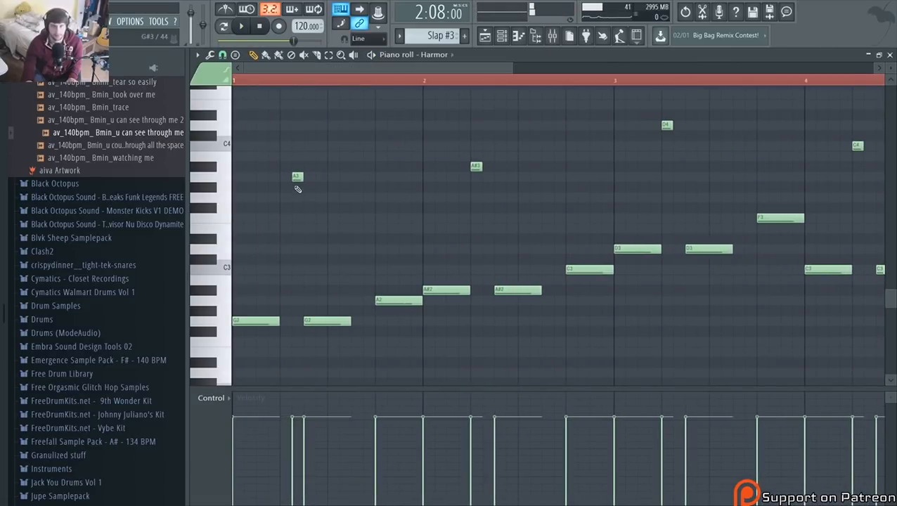
key(space)
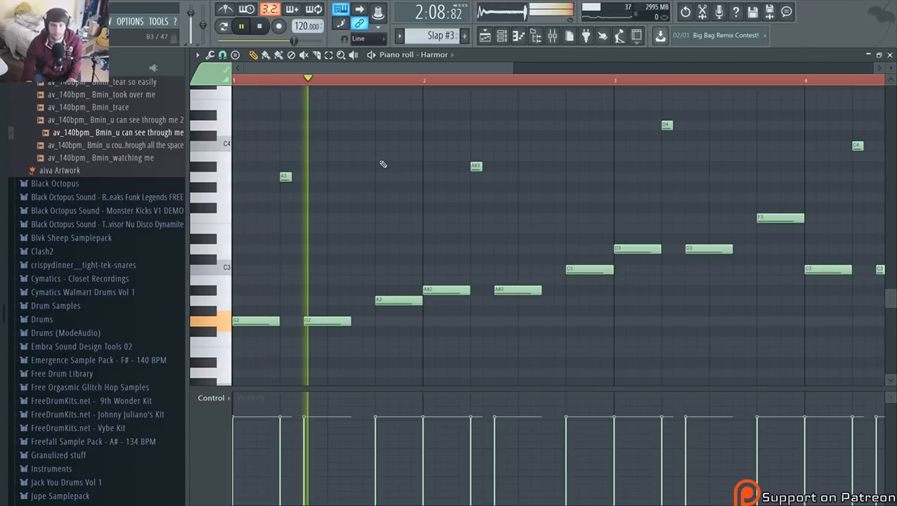
key(space)
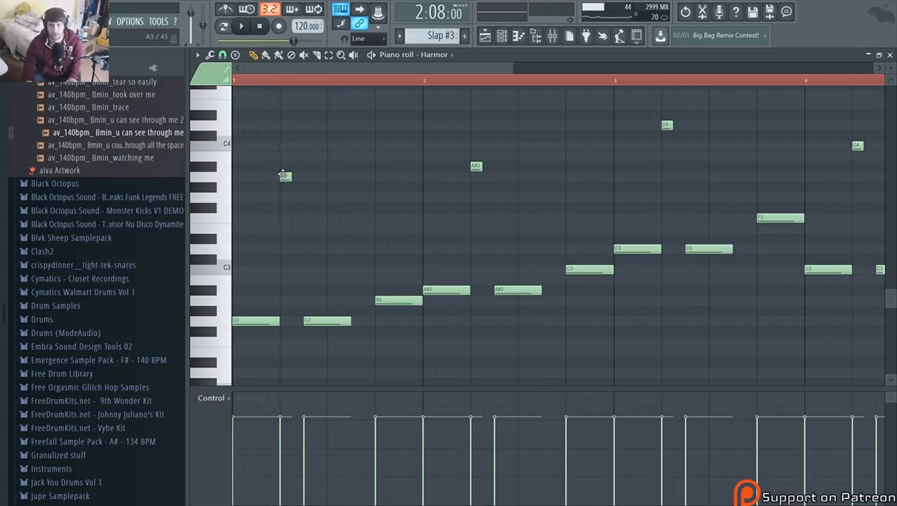
Lower the short high note on beat 2 of bar 1 to G3, replay the bass line, and return to the playlist
drag(285, 206, 285, 197)
key(space)
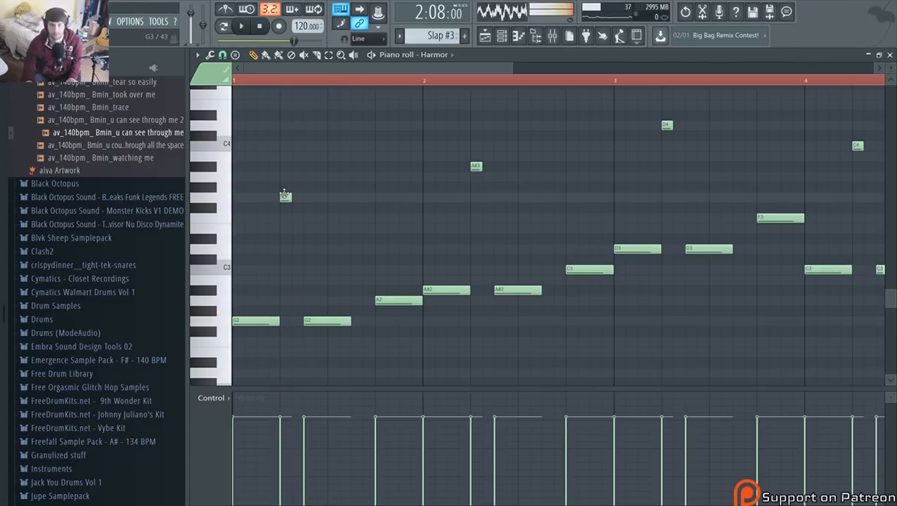
key(space)
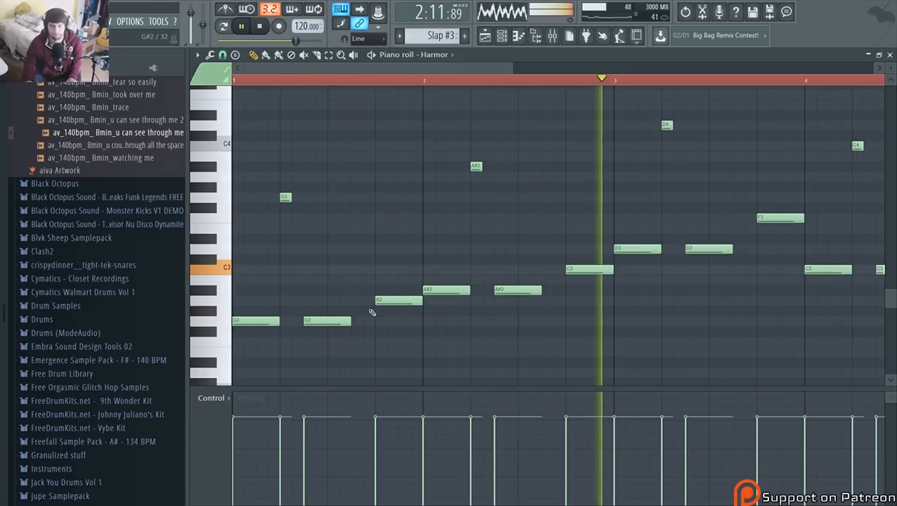
scroll(371, 309, down, 2)
key(space)
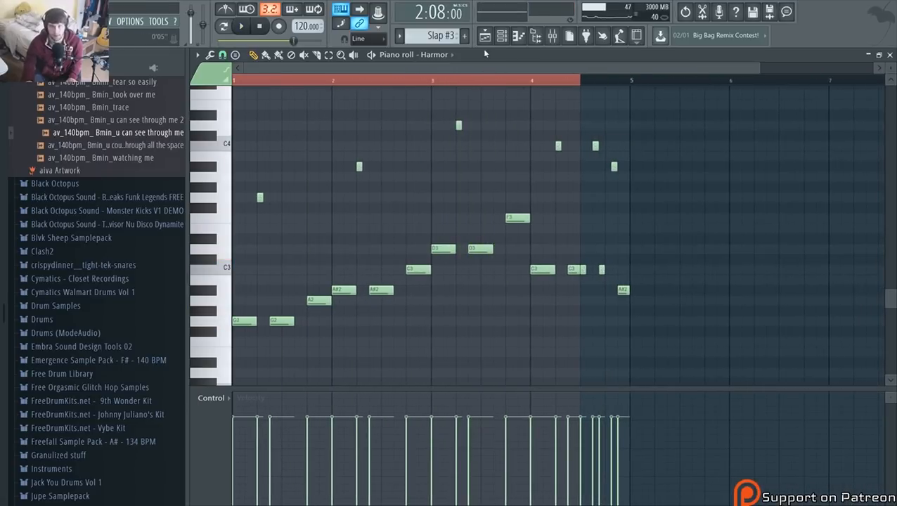
click(485, 36)
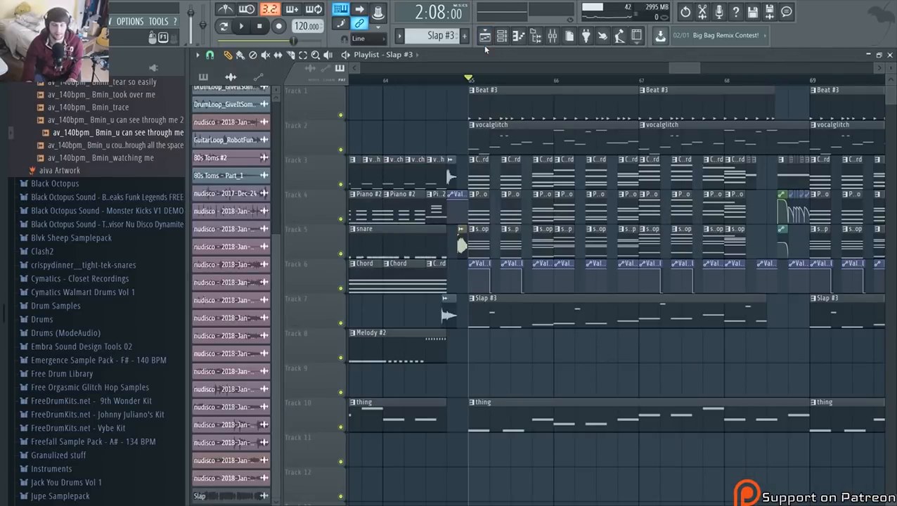
Save the project with the arrangement around bars 65 to 81 in view
scroll(536, 215, down, 2)
click(516, 36)
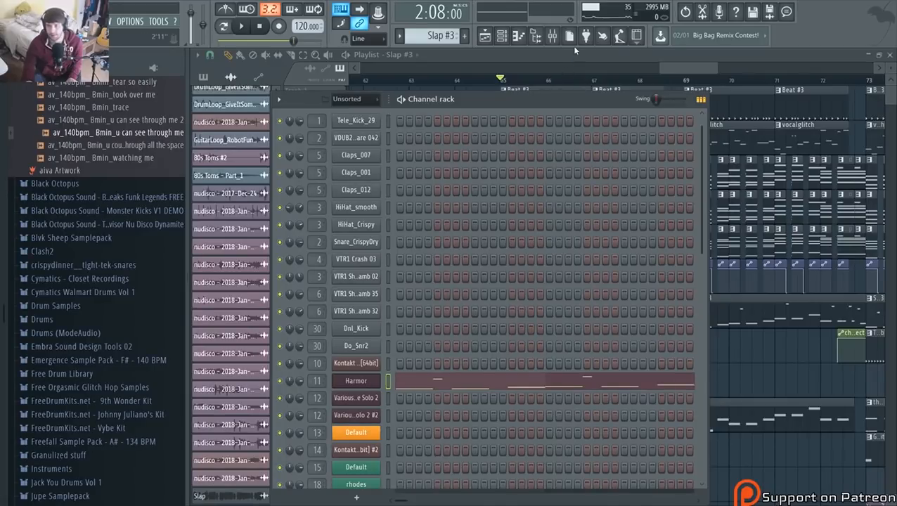
key(F6)
drag(672, 69, 680, 70)
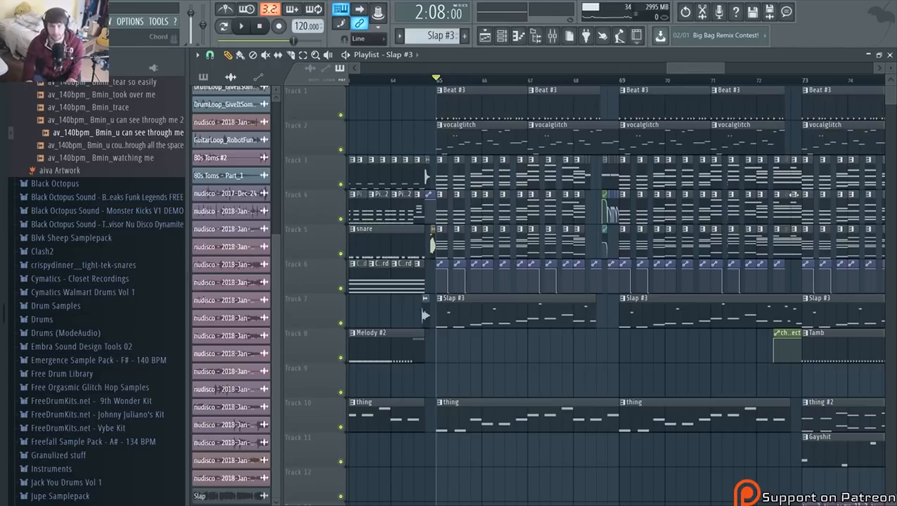
drag(686, 70, 694, 70)
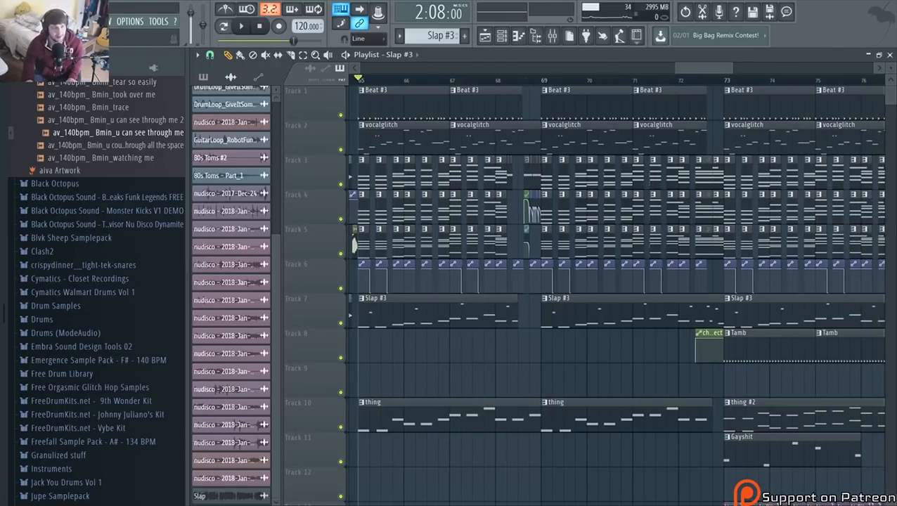
click(15, 21)
click(42, 68)
scroll(446, 178, down, 4)
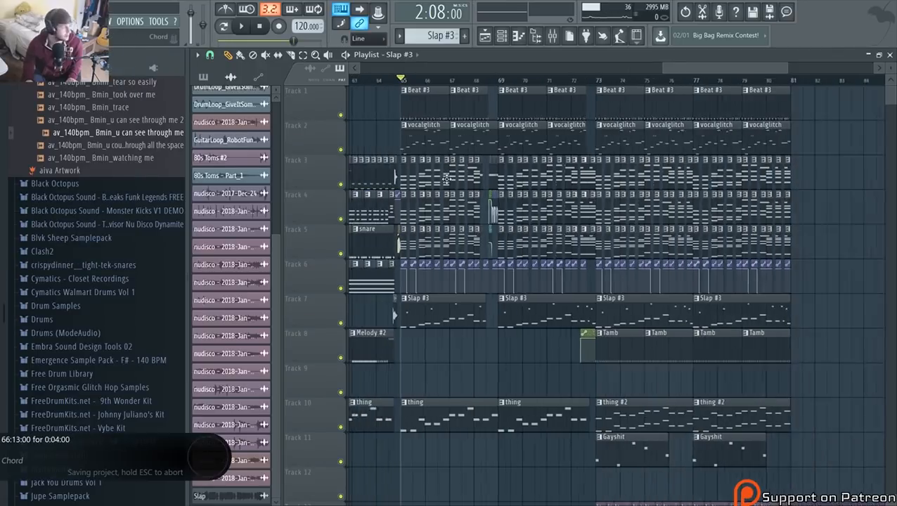
Play the section from bar 65 and lower the AmSlapBass64 mixer track to -9.4 dB, soloing it briefly to check it
key(space)
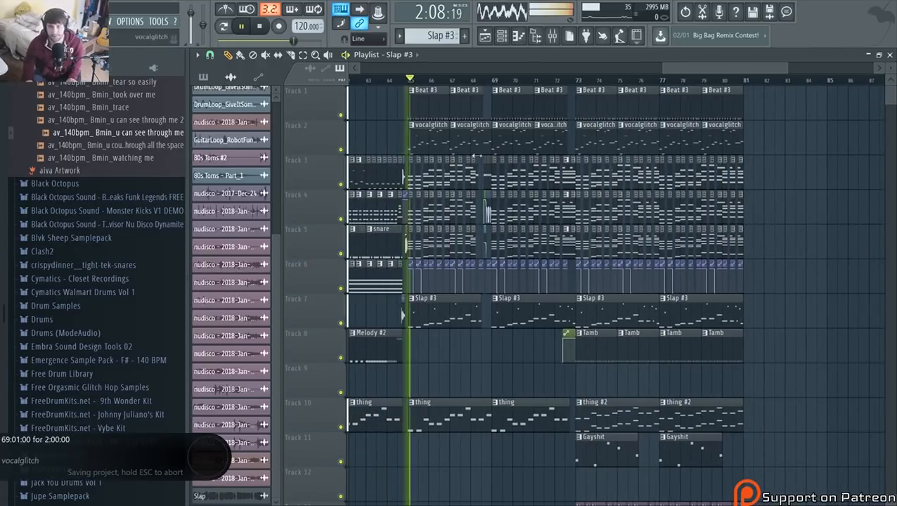
scroll(464, 232, up, 3)
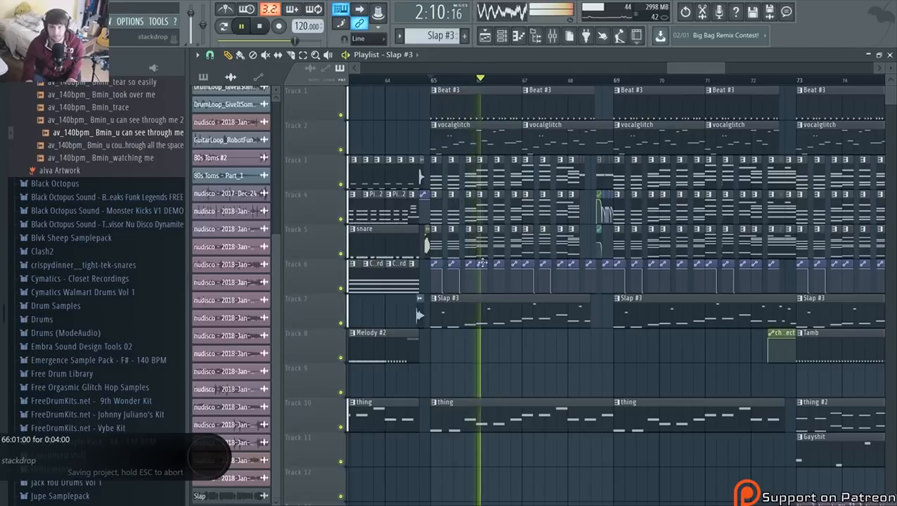
key(F9)
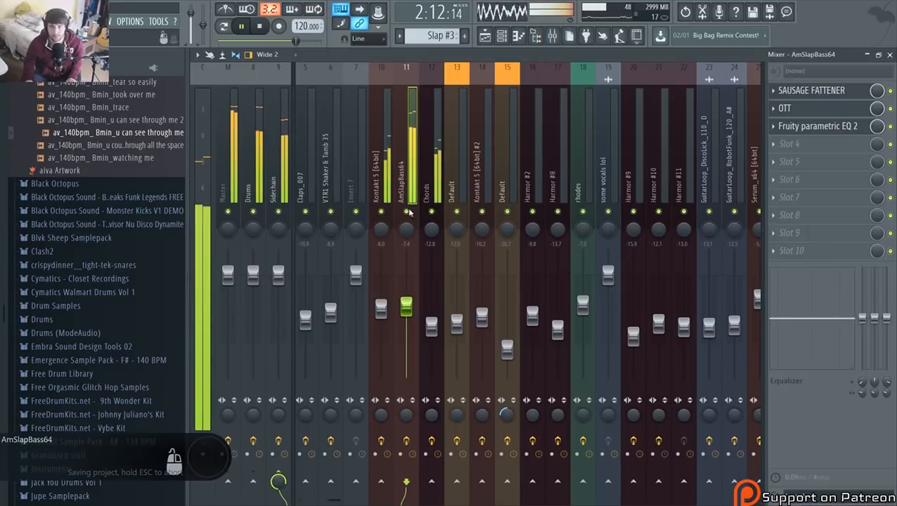
right_click(407, 211)
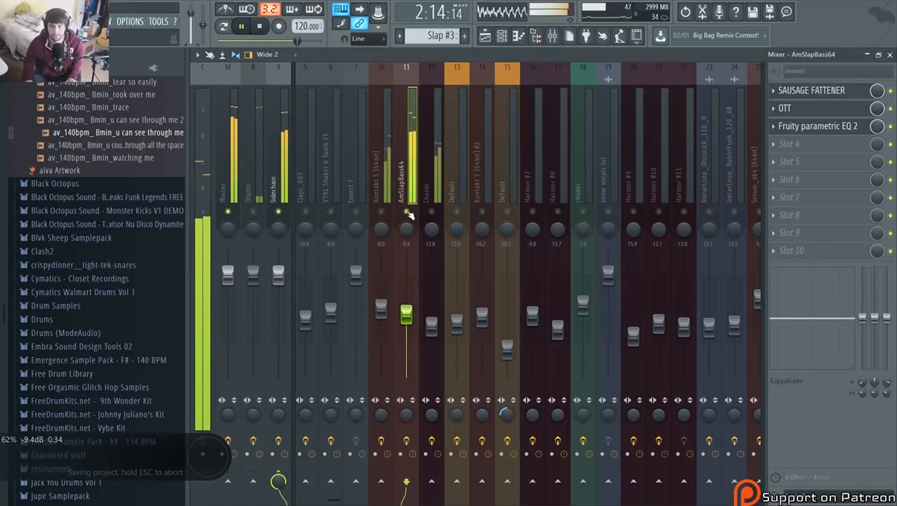
right_click(407, 211)
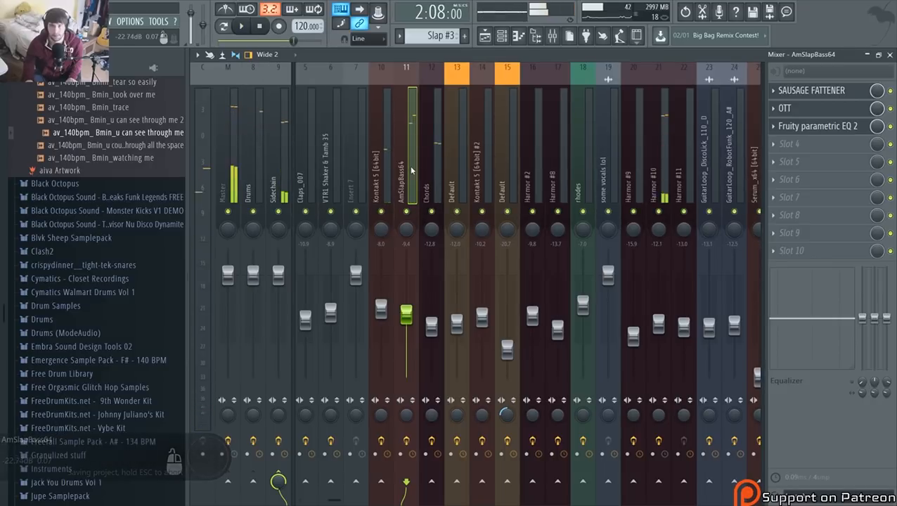
In the AmSlapBass64 track's Parametric EQ 2, pull the band 7 high cut down into the mids and lower band 6 during playback
click(807, 130)
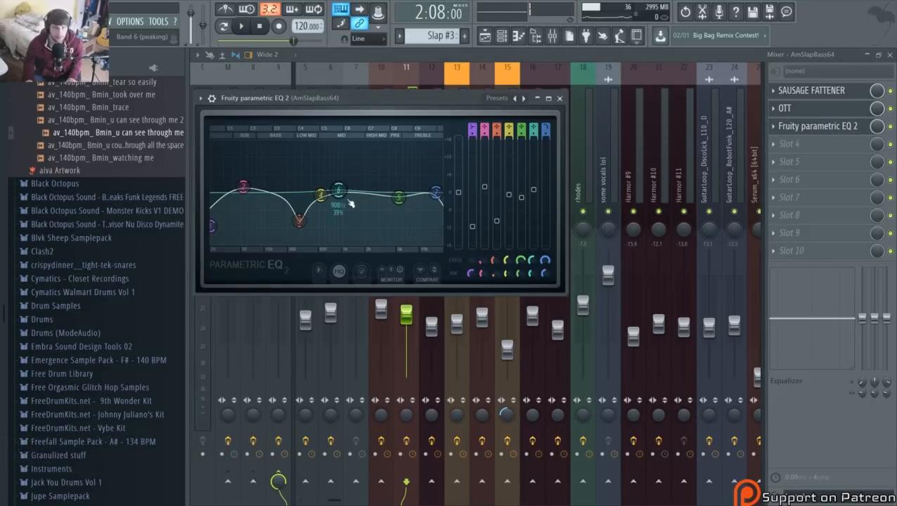
key(space)
drag(436, 192, 347, 209)
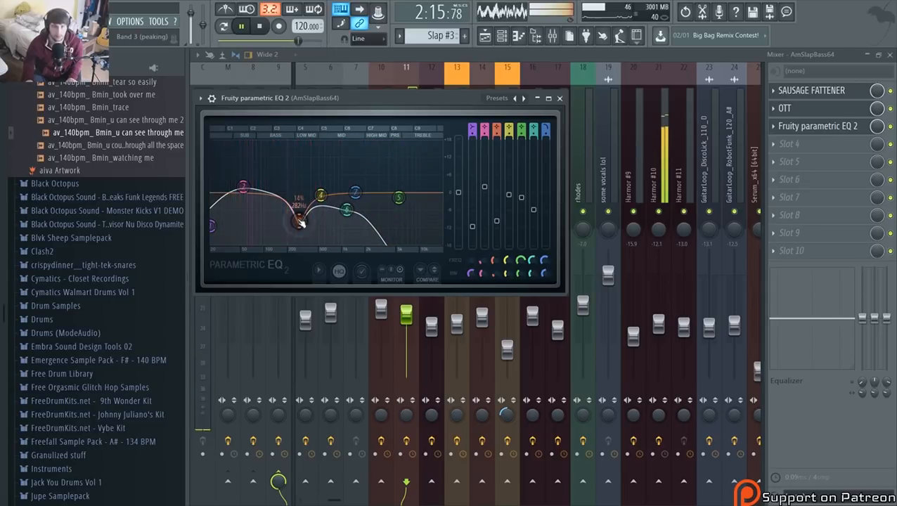
key(space)
Play the transition from bar 68, and flatten the Chordfilter and wahforchords automation bumps just before bar 69
key(F5)
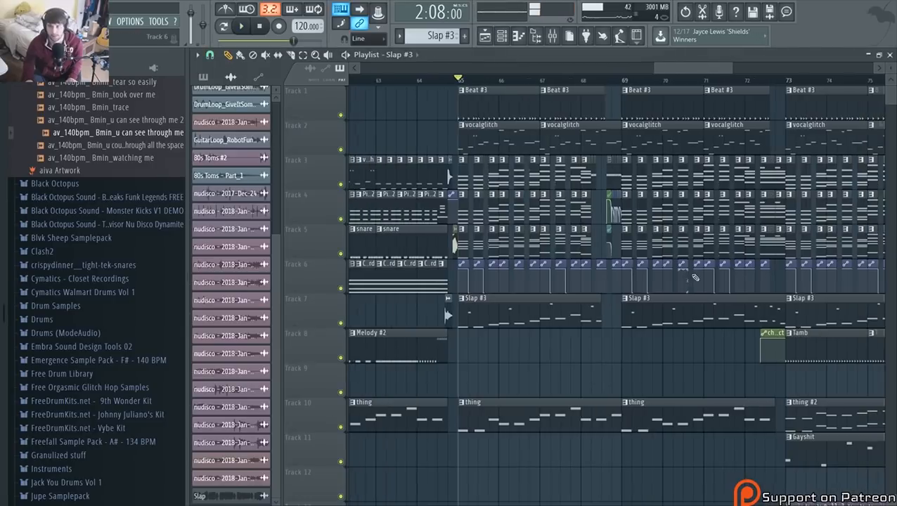
scroll(628, 181, up, 2)
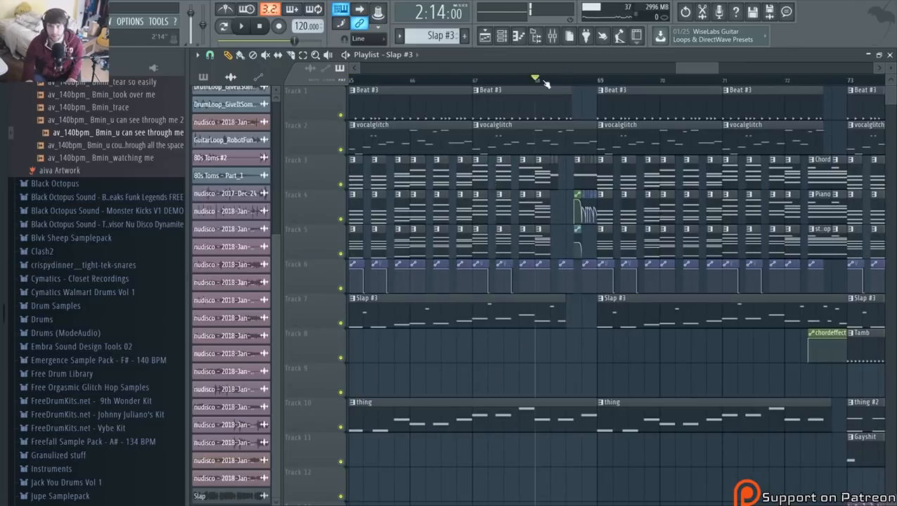
key(space)
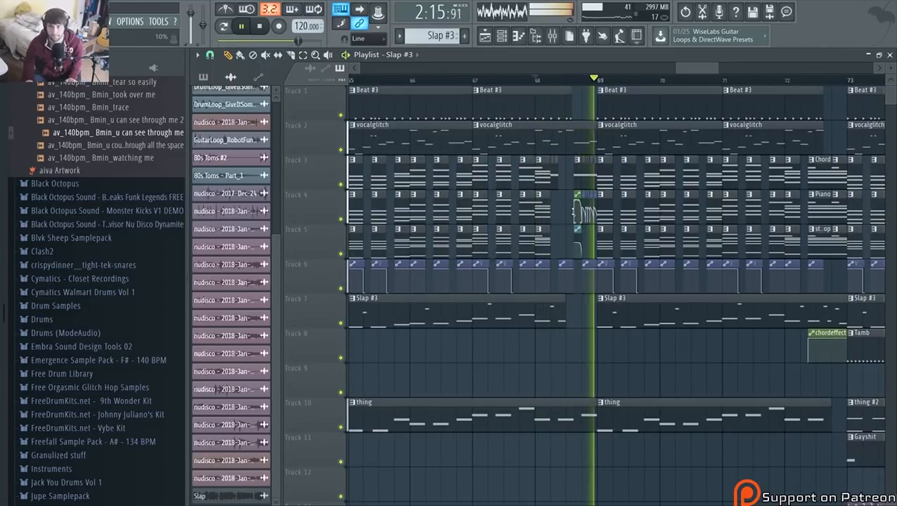
key(space)
scroll(581, 204, up, 2)
scroll(584, 316, down, 5)
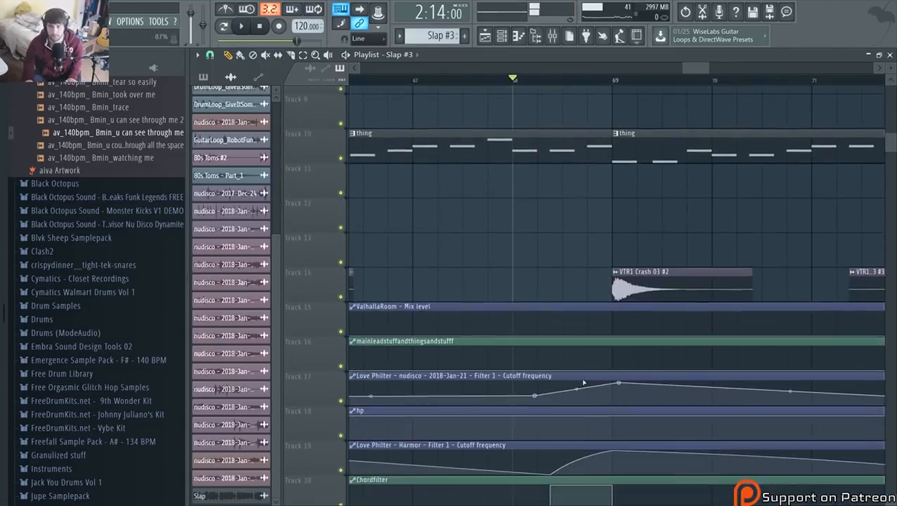
scroll(584, 384, down, 7)
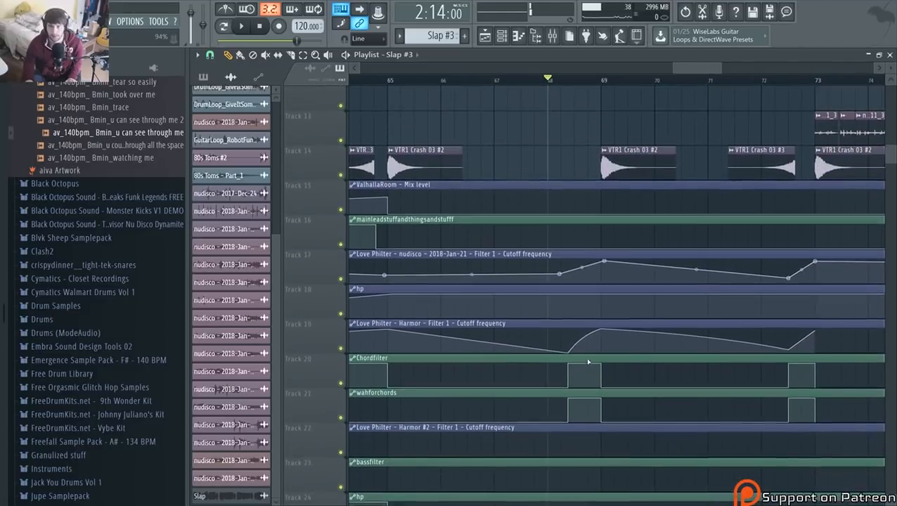
scroll(588, 362, up, 1)
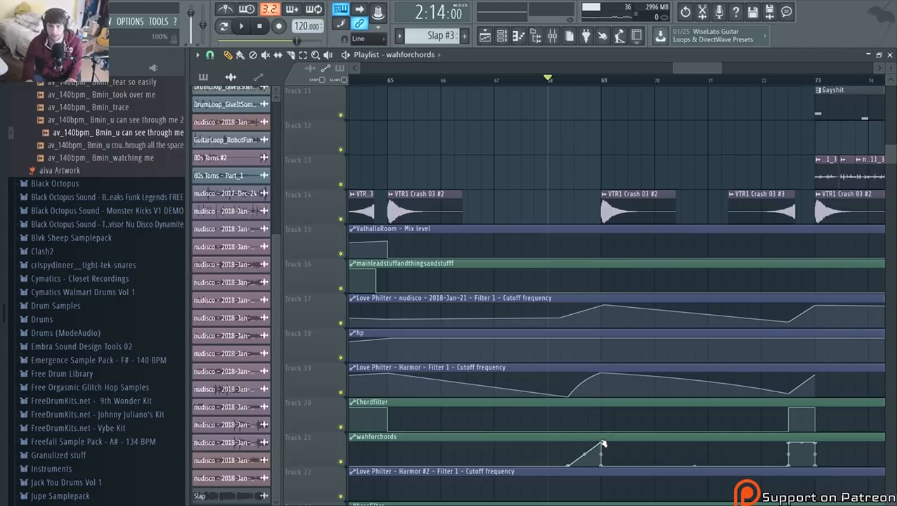
scroll(599, 415, down, 3)
scroll(597, 408, up, 3)
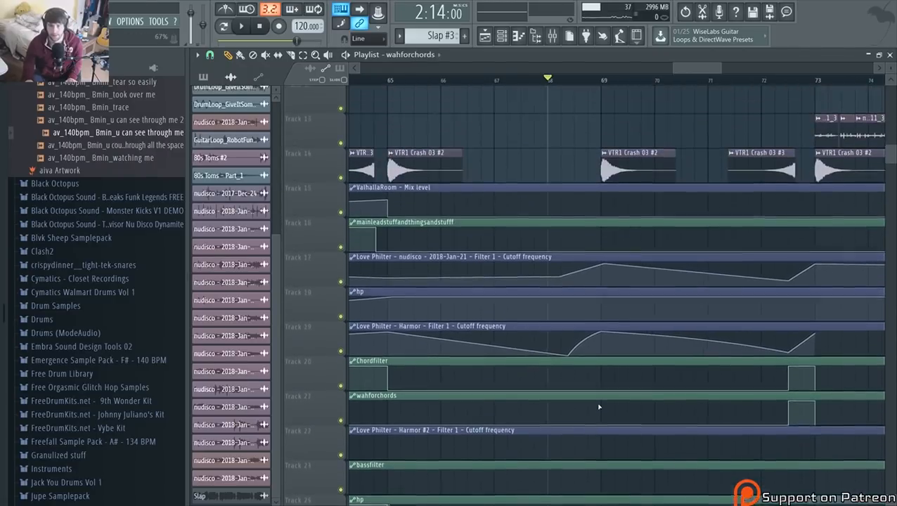
Shorten the first thing clip on Track 10 to end halfway through bar 68, matching Slap #3, and replay the transition
scroll(597, 366, up, 4)
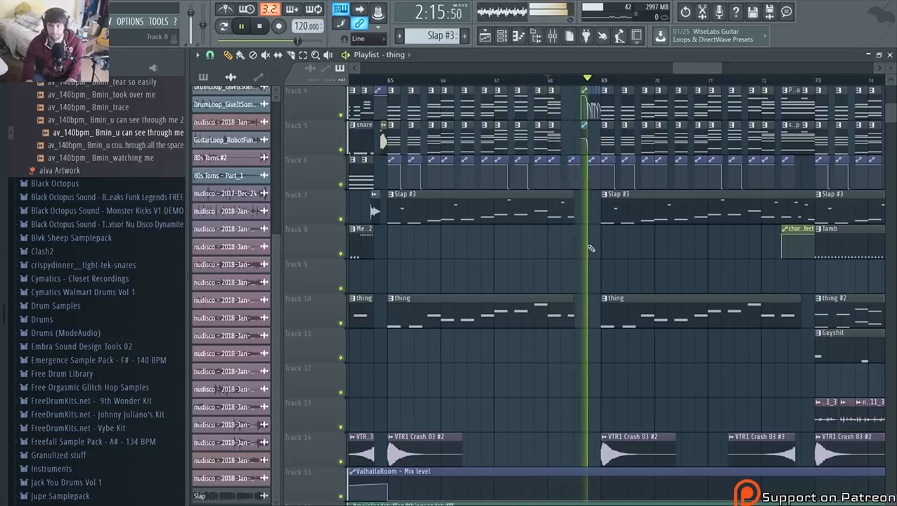
key(space)
scroll(591, 246, down, 3)
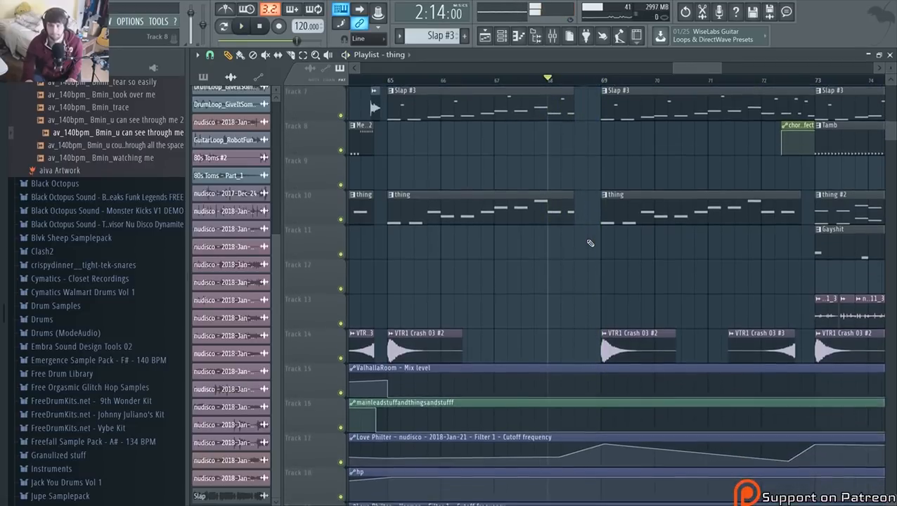
scroll(590, 244, up, 3)
scroll(591, 243, up, 3)
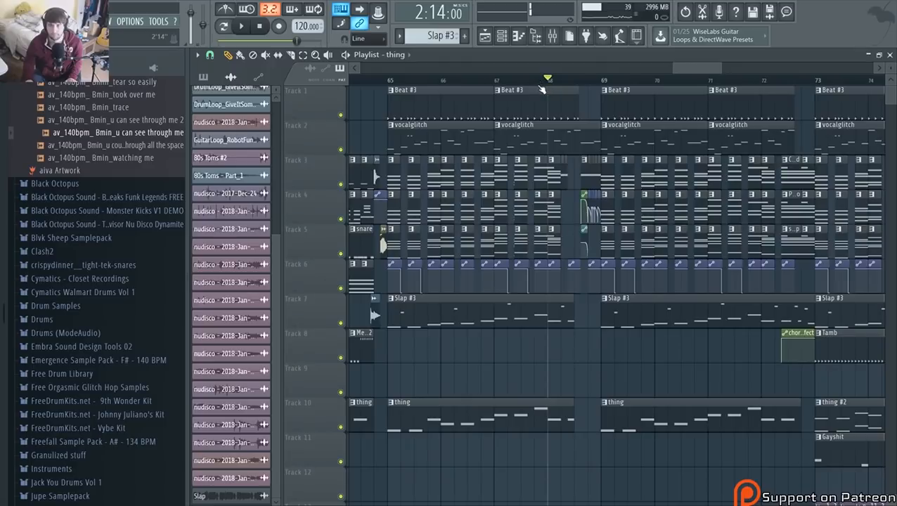
key(space)
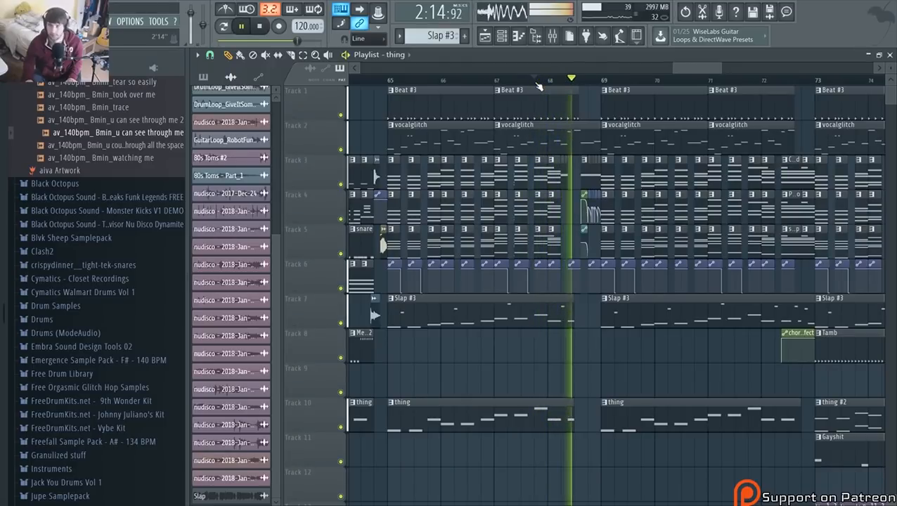
key(space)
Change the snap setting, trim the Beat #3 clip in bar 68 to end slightly before Slap #3 does, and replay
scroll(556, 197, up, 3)
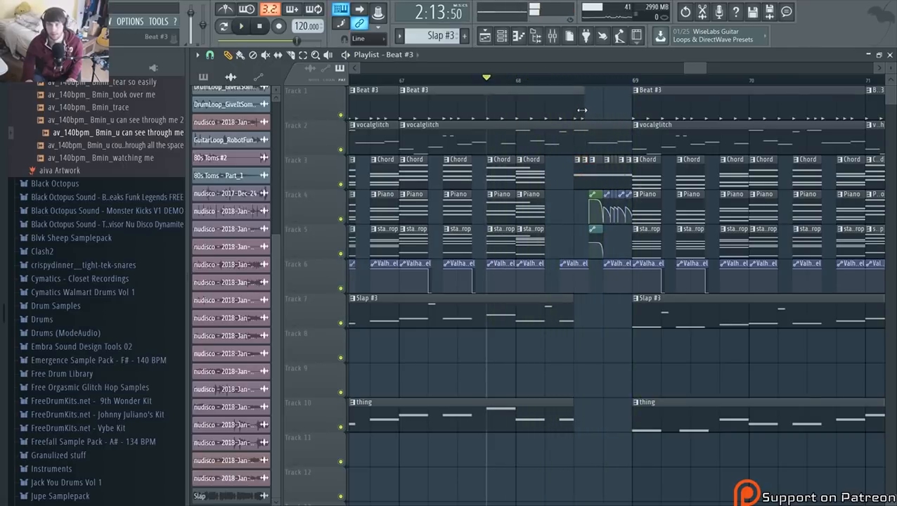
click(209, 56)
click(219, 161)
scroll(613, 100, up, 4)
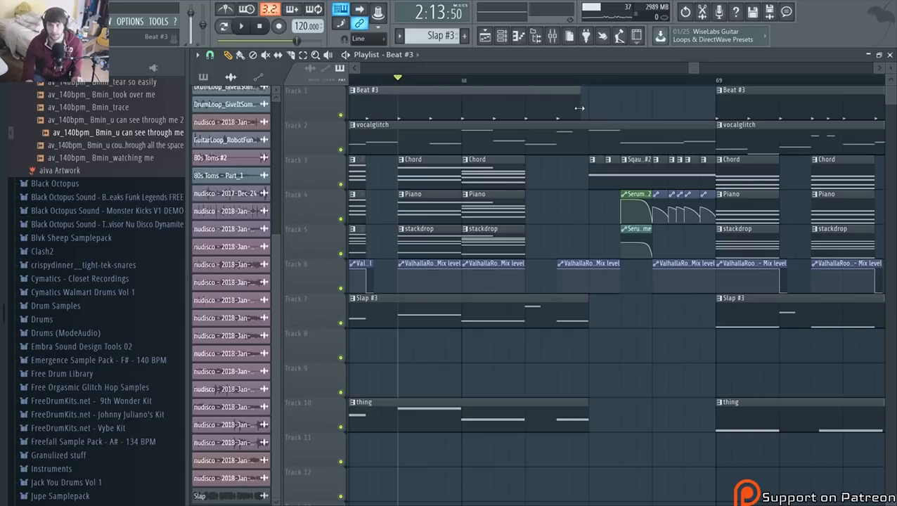
key(space)
scroll(574, 213, down, 3)
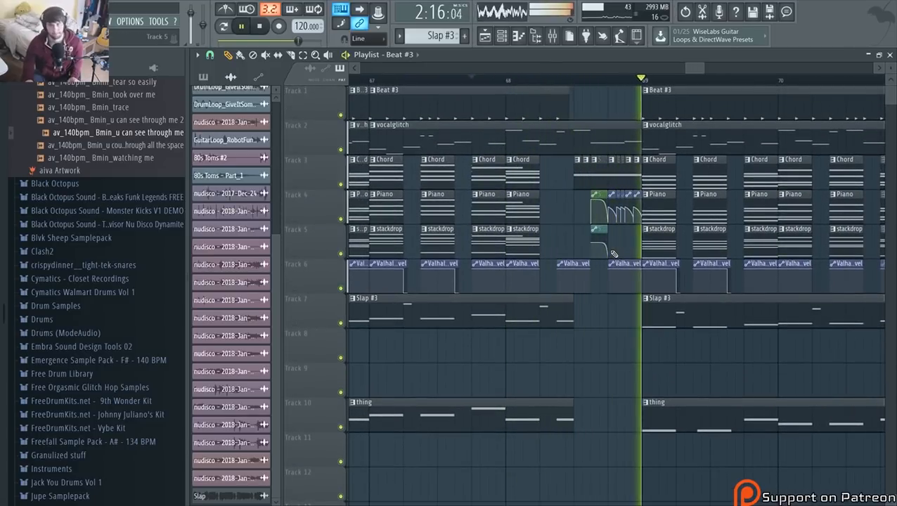
Trim the vocalglitch clip before bar 69 to end halfway through bar 68, in line with Slap #3, and play it
key(space)
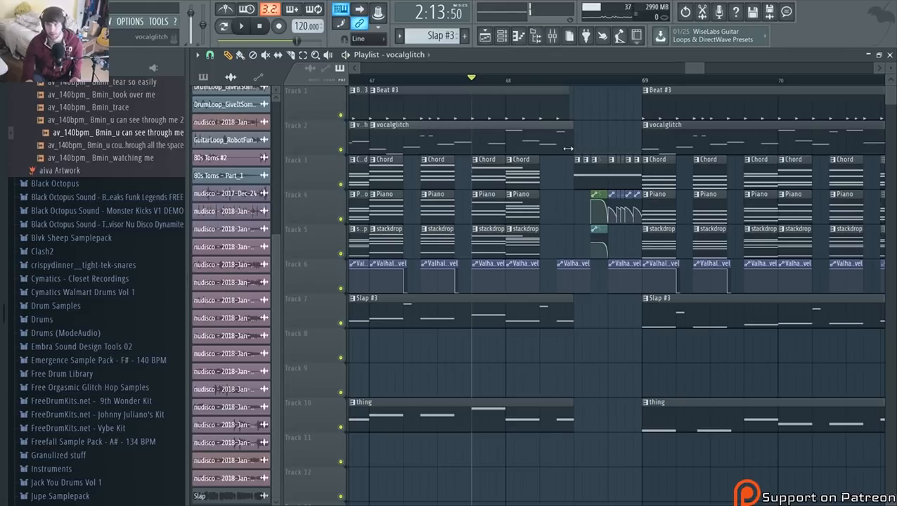
key(space)
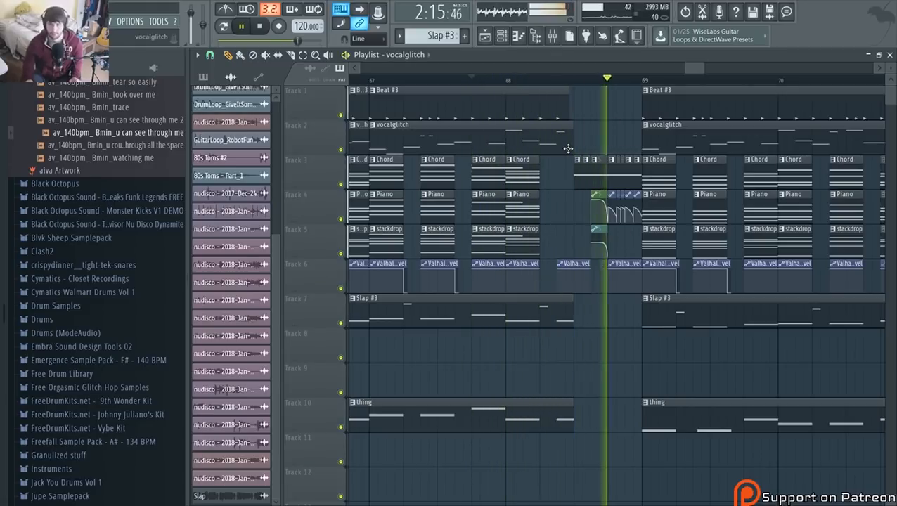
key(space)
Move the late bar 68 ValhallaRoom Mix level clip back to end with Slap #3, delete the one before bar 69, and replay
scroll(620, 232, down, 5)
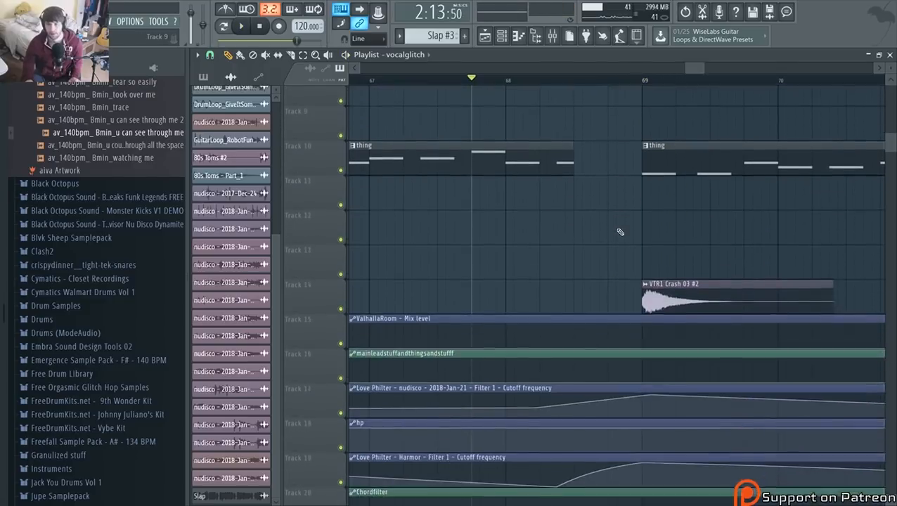
scroll(598, 125, up, 4)
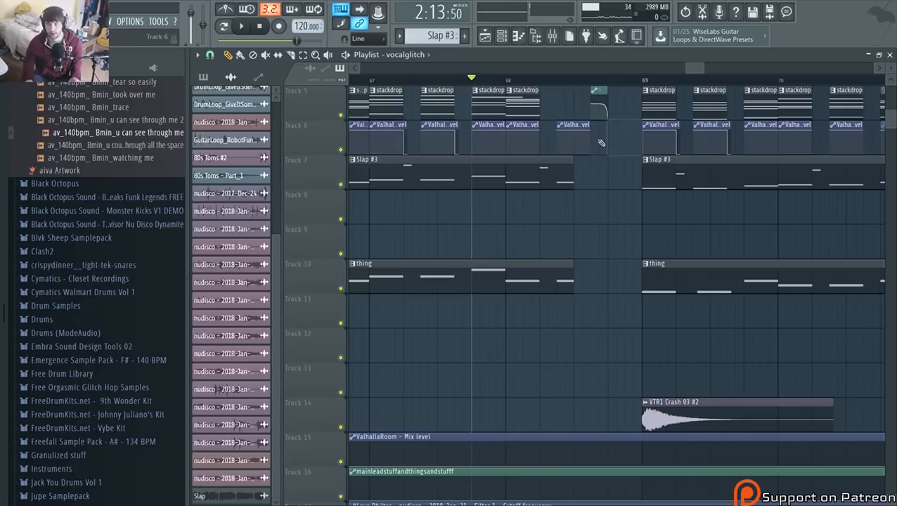
drag(564, 125, 566, 122)
key(space)
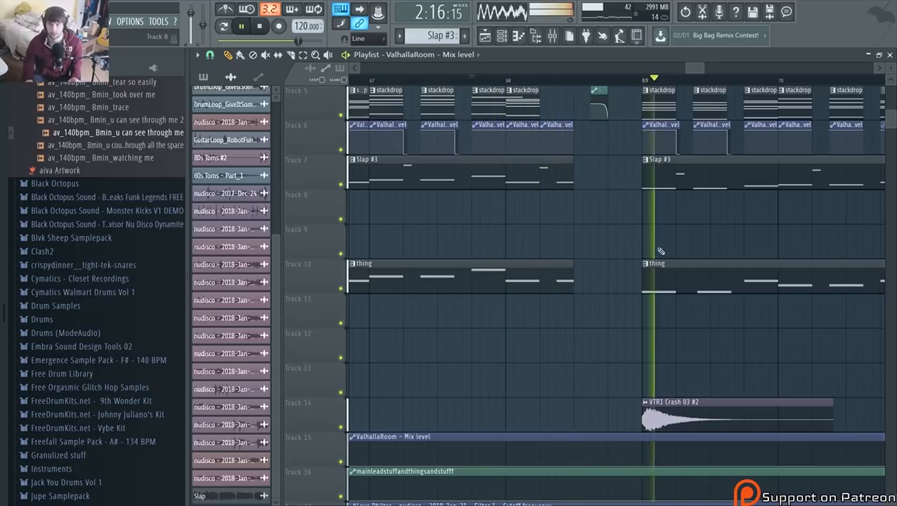
key(space)
Try extending the Beat #3 clip through the break up to bar 69, and play the transition
scroll(636, 233, up, 4)
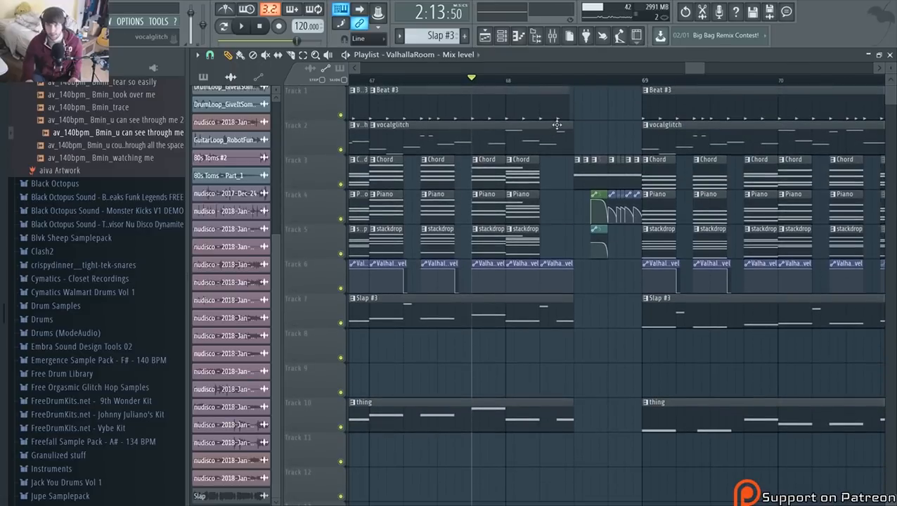
key(space)
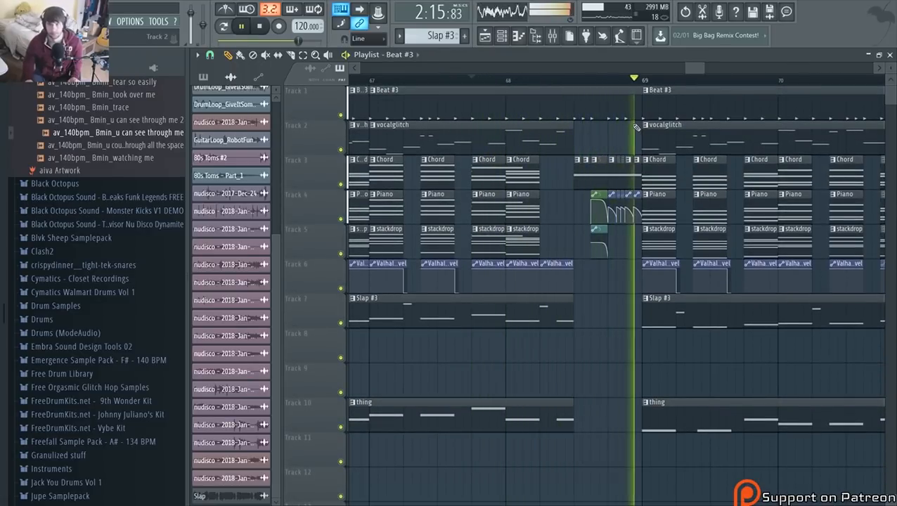
key(space)
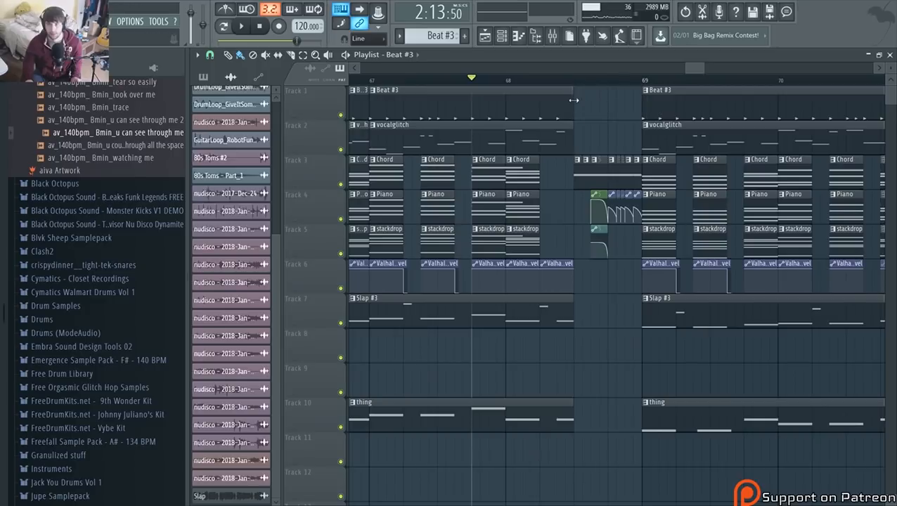
Set the Beat #3 clip to end three quarters through bar 68, replay the break, and check the levels in the mixer
key(space)
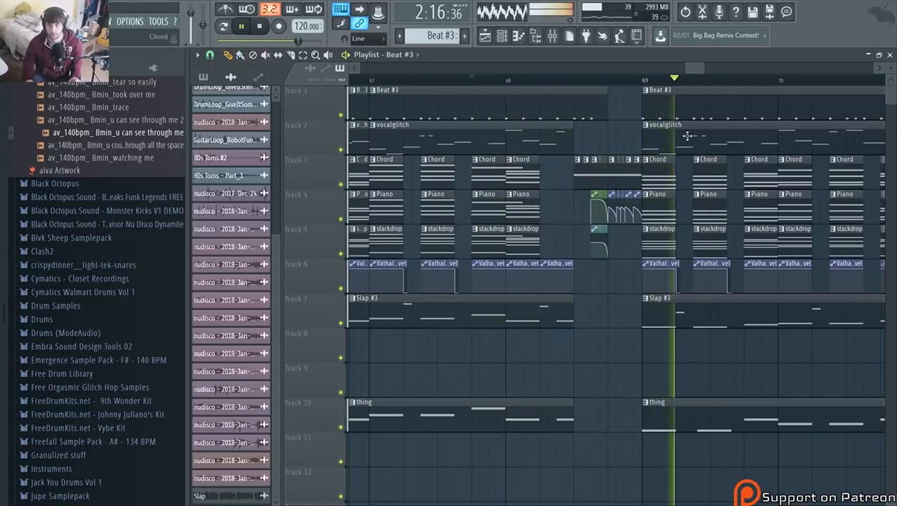
key(space)
key(F9)
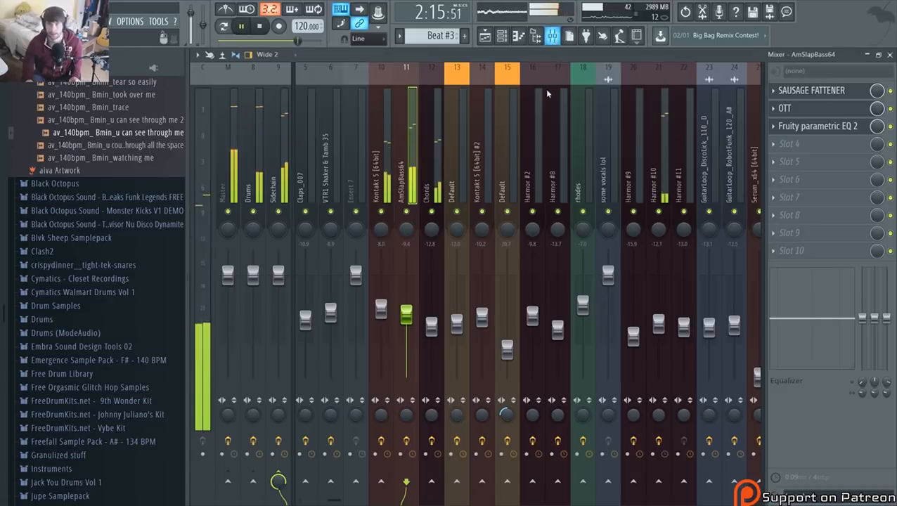
Solo the Harmor #10 mixer track and, in its Fruity parametric EQ 2, make the band 3 cut shallower and lower band 2 slightly
click(661, 214)
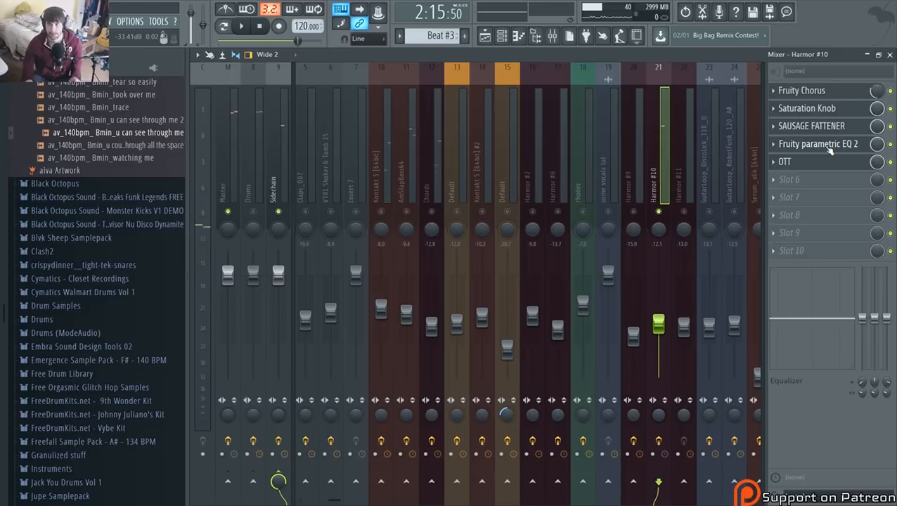
click(828, 146)
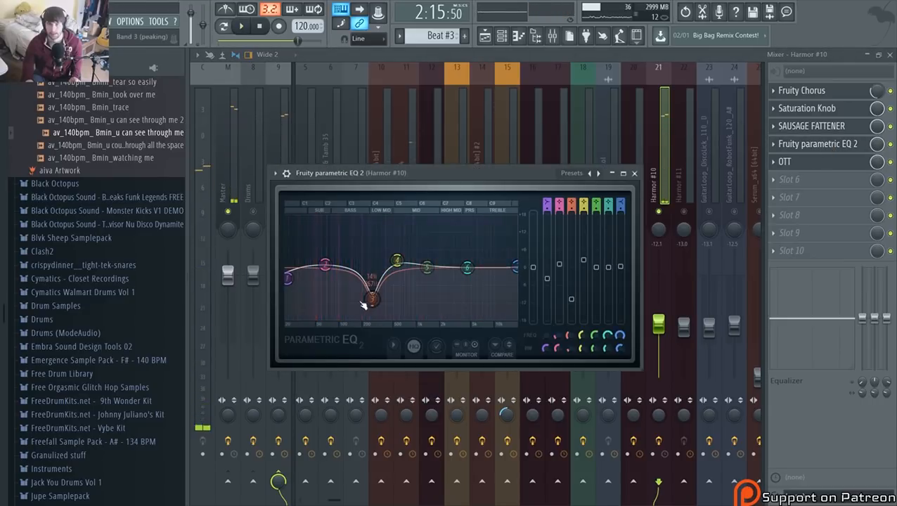
drag(364, 304, 372, 286)
mouse_move(325, 264)
mouse_down()
mouse_move(313, 251)
mouse_move(327, 266)
mouse_up()
key(space)
key(space)
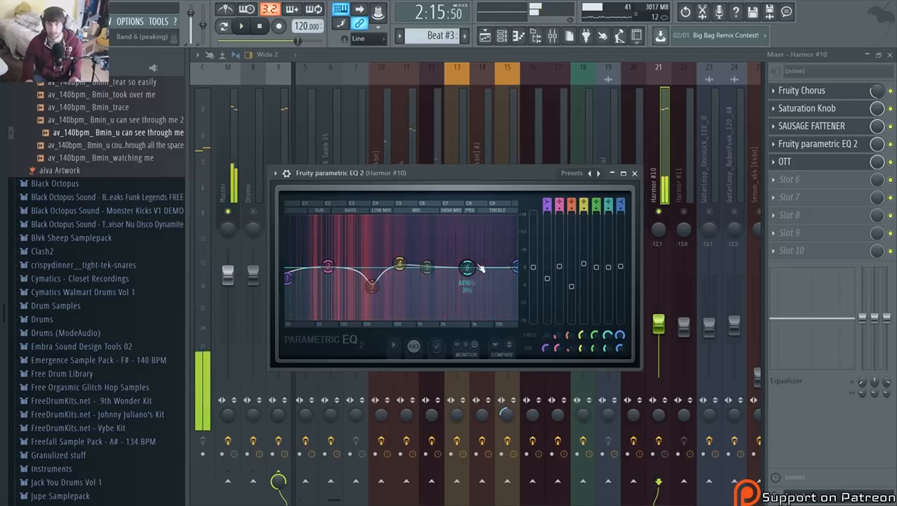
Boost band 6 of the Harmor #10 equaliser slightly at about 4771 Hz during playback, and unsolo the track
key(space)
mouse_move(479, 267)
mouse_down()
mouse_move(500, 260)
mouse_move(446, 251)
mouse_move(470, 261)
mouse_up()
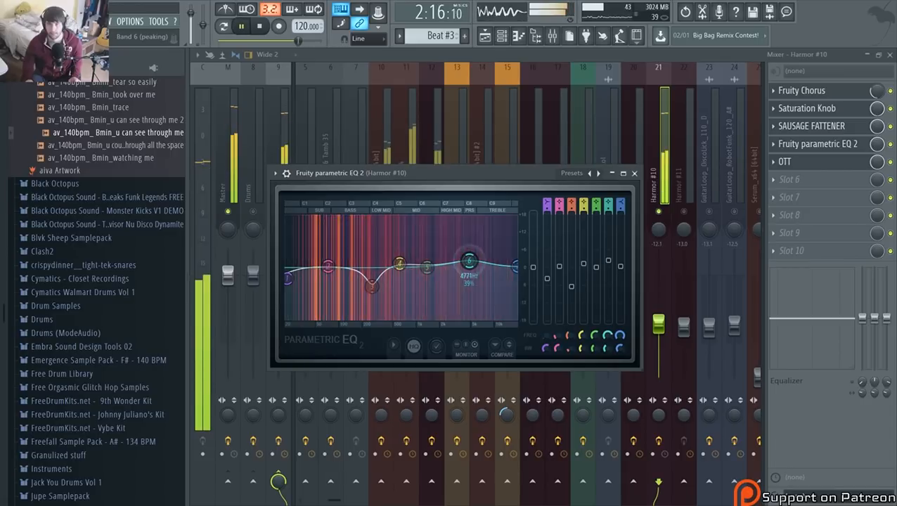
click(671, 216)
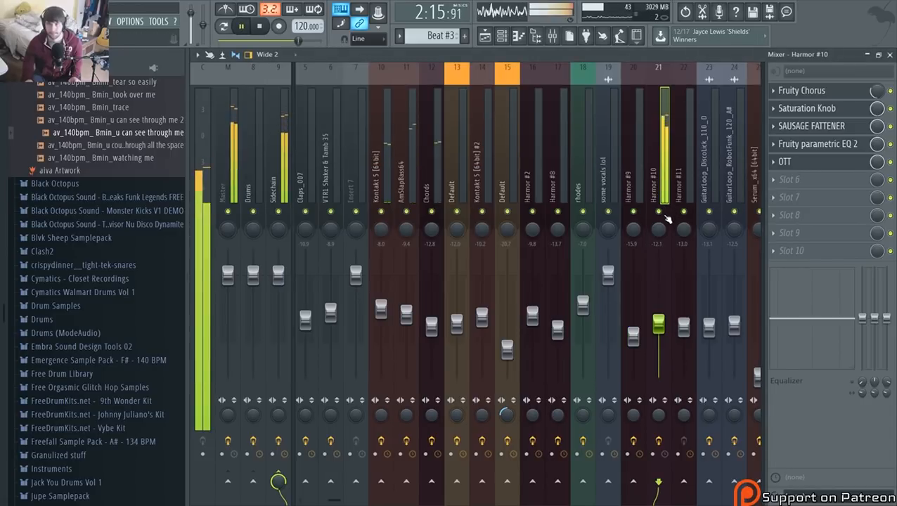
Replay the break before bar 69 in the playlist, and save the project
click(488, 38)
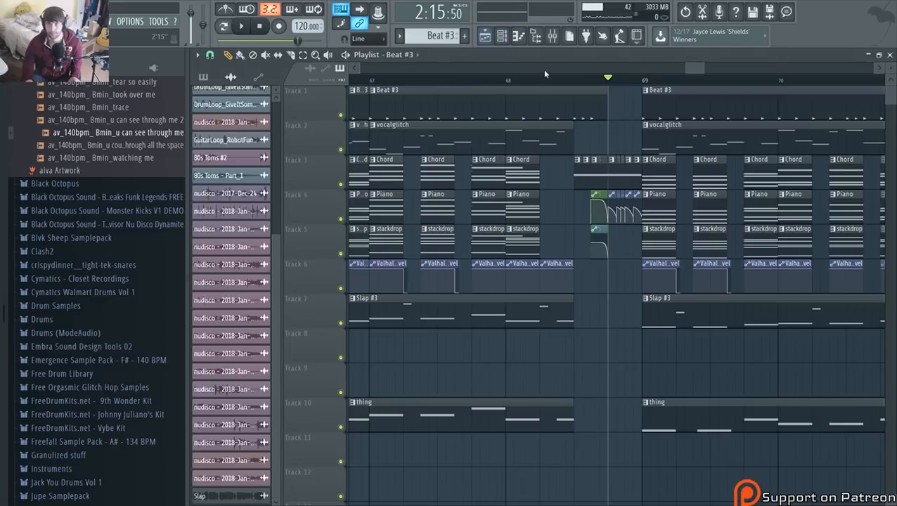
key(space)
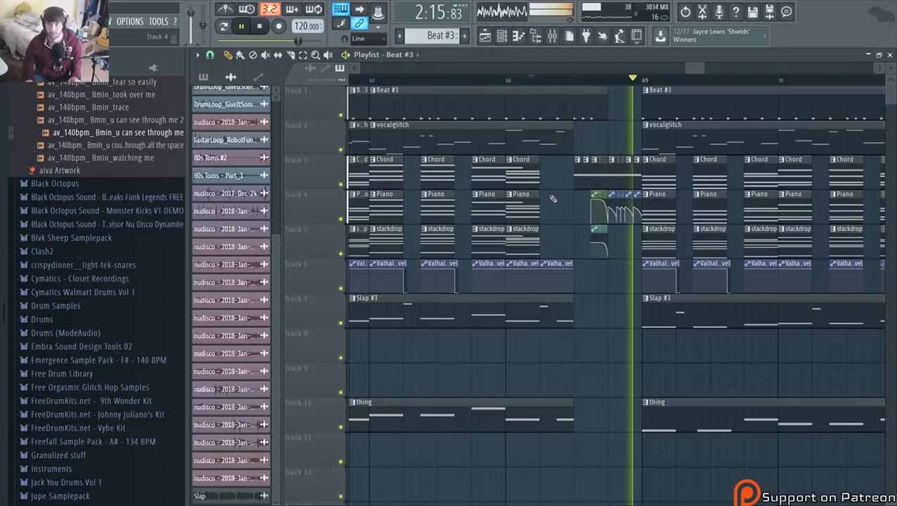
key(space)
key(alt+f)
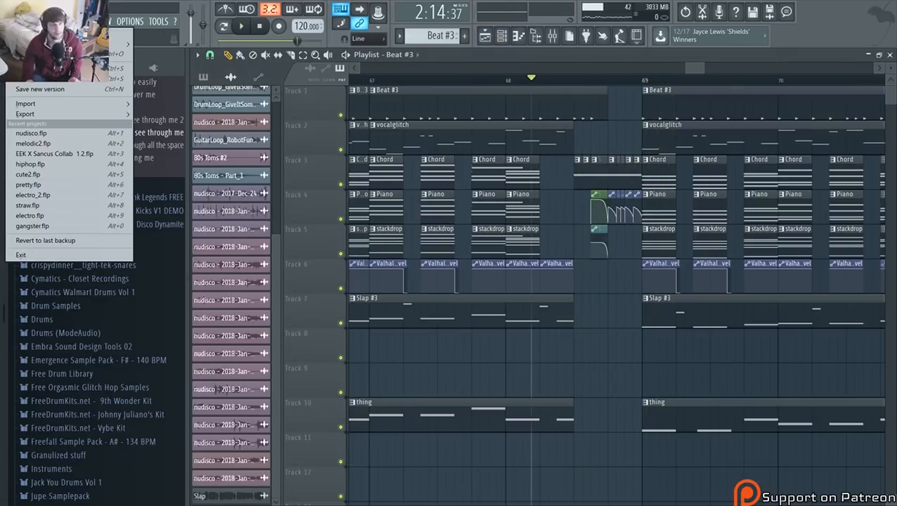
key(ctrl+s)
Play the arrangement from just before bar 65 to review the lead-in to the final section
scroll(522, 211, down, 4)
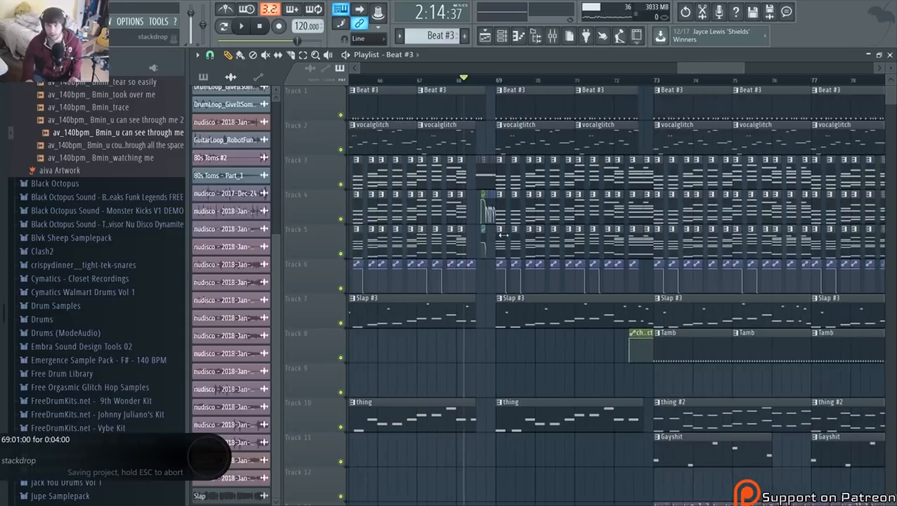
scroll(392, 109, down, 1)
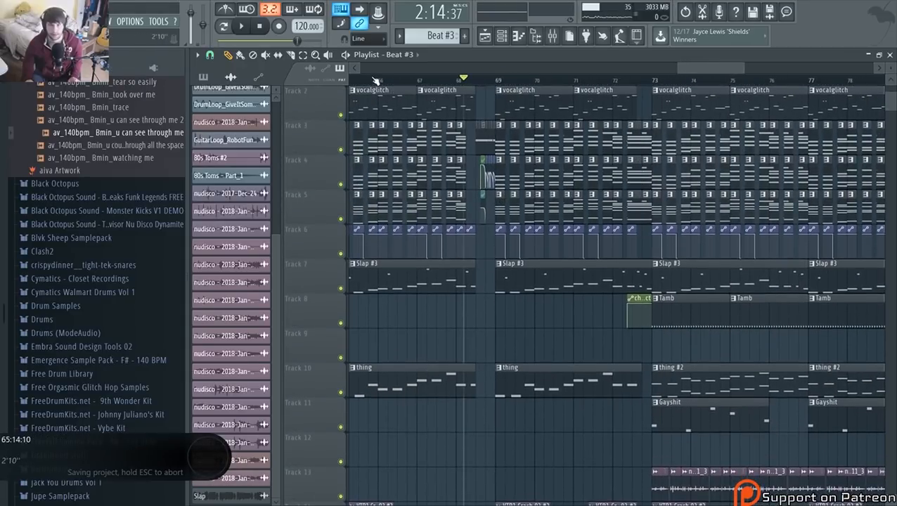
drag(375, 79, 324, 85)
key(space)
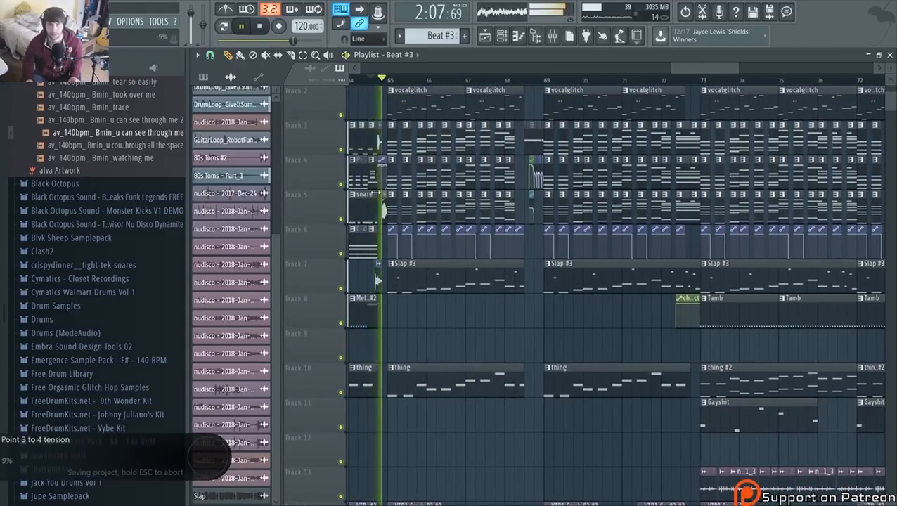
scroll(370, 224, up, 3)
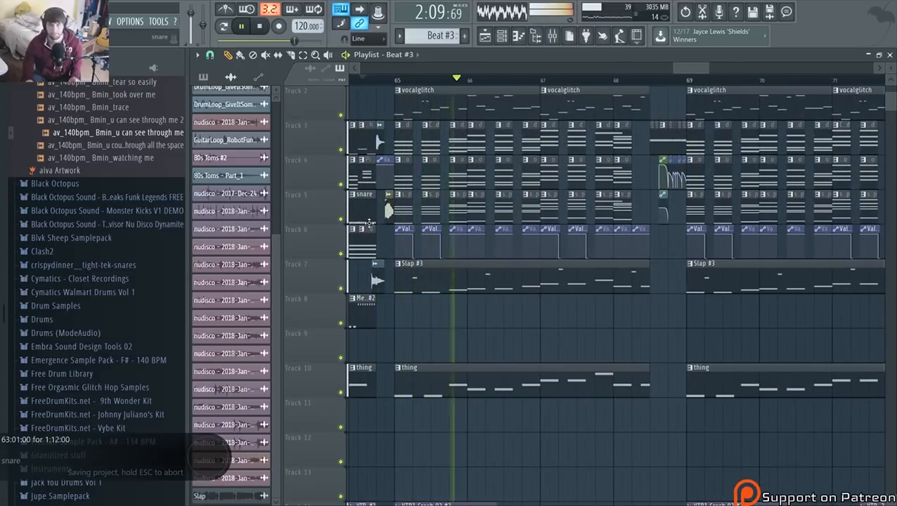
scroll(408, 216, up, 5)
key(space)
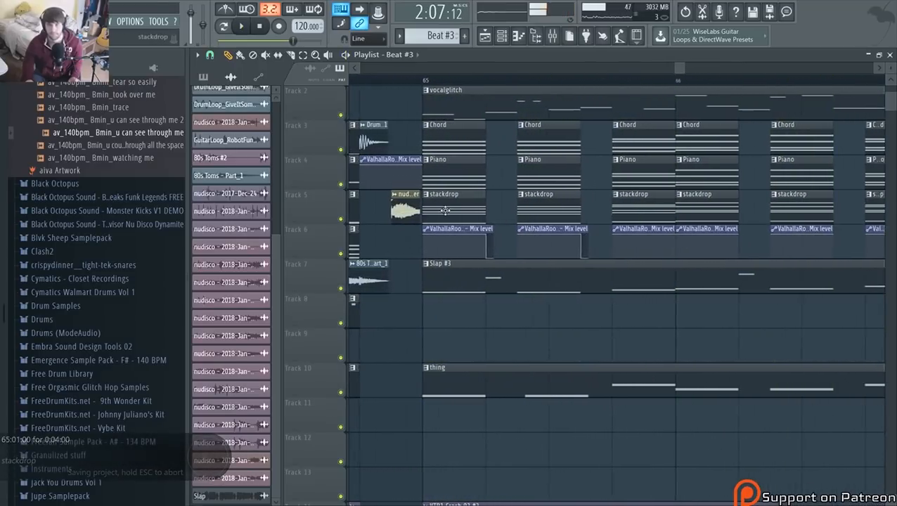
Open the stackdrop pattern's notes and play it with the channel rack shown to audition Harmor #8 and Harmor #9
double_click(444, 211)
scroll(273, 136, up, 3)
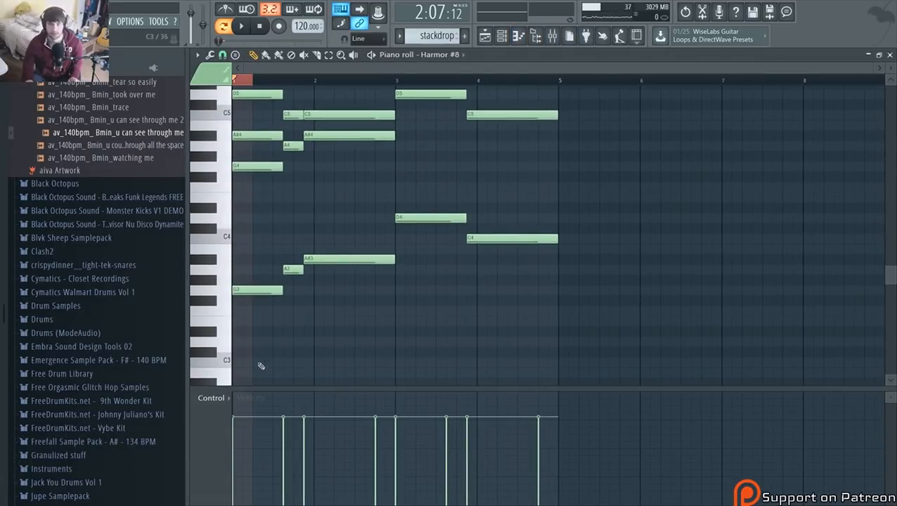
scroll(331, 323, up, 3)
click(504, 36)
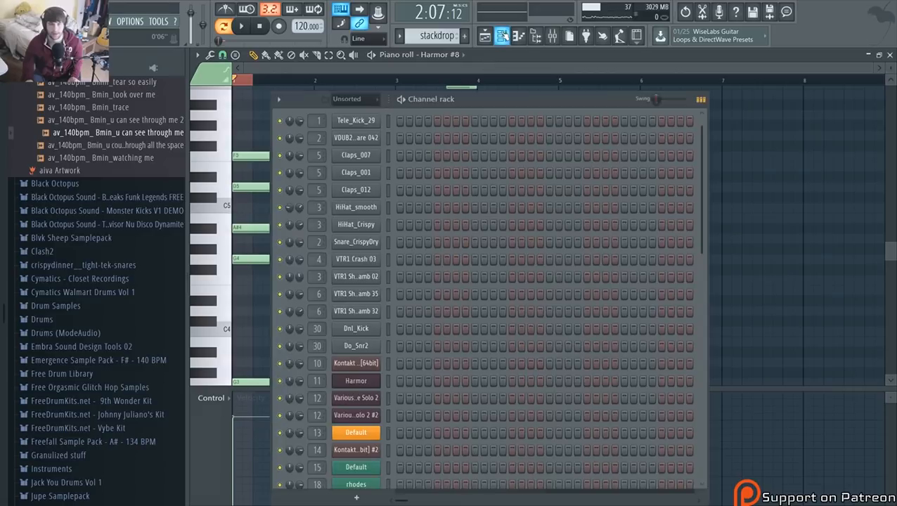
scroll(467, 215, down, 5)
key(space)
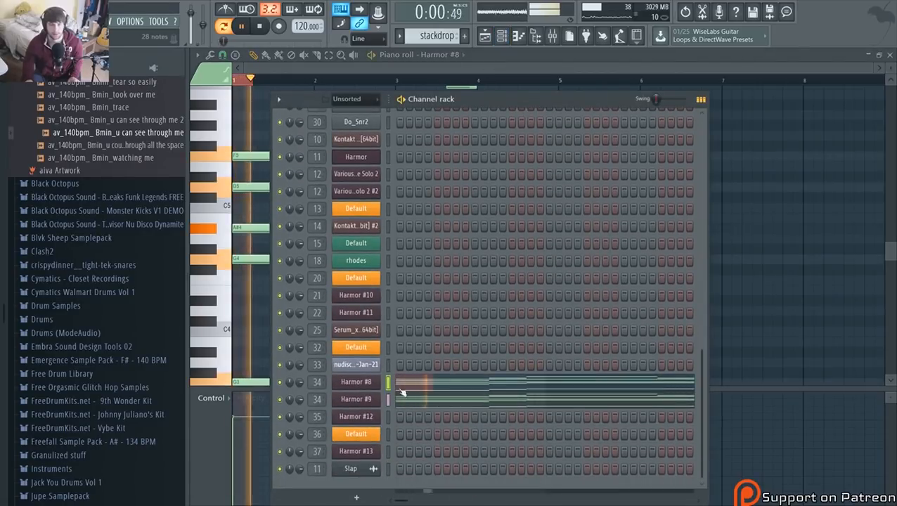
key(space)
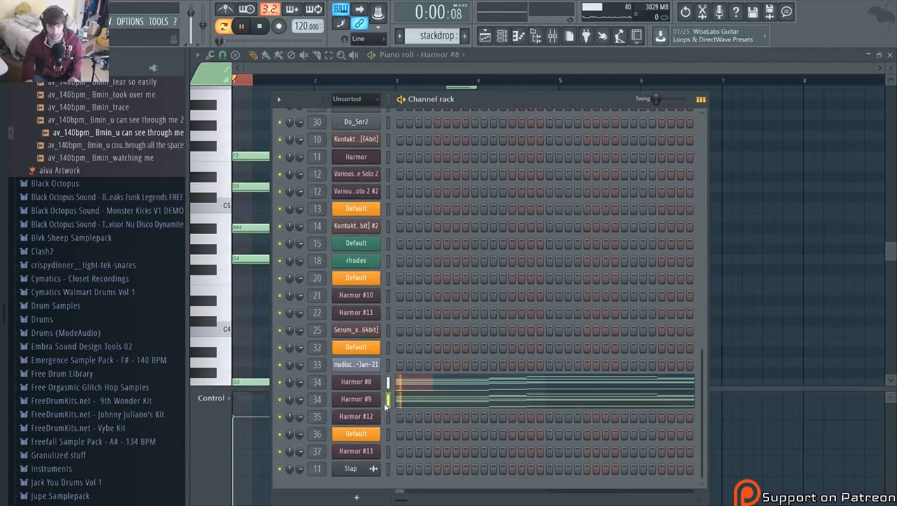
key(space)
In the Harmor #9 synth, set the unison order to 5 for part A and 3 for part B while the pattern plays
click(366, 406)
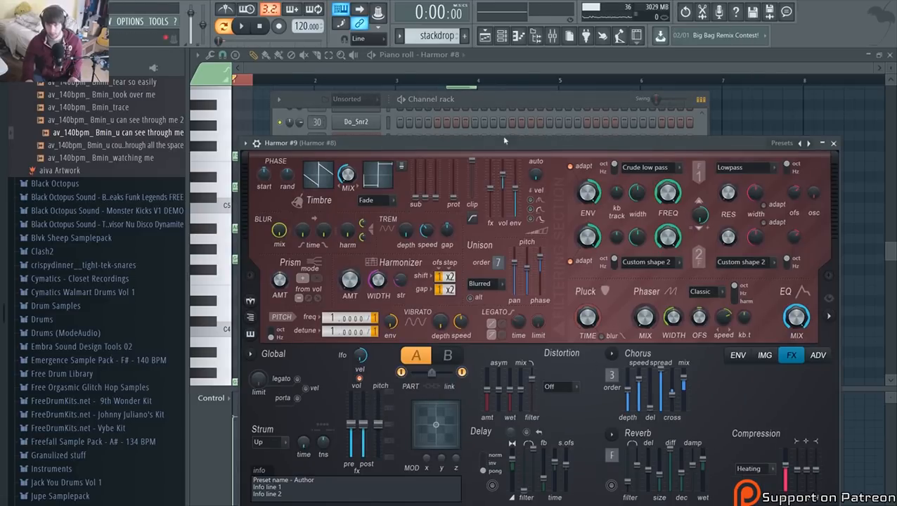
drag(495, 150, 496, 113)
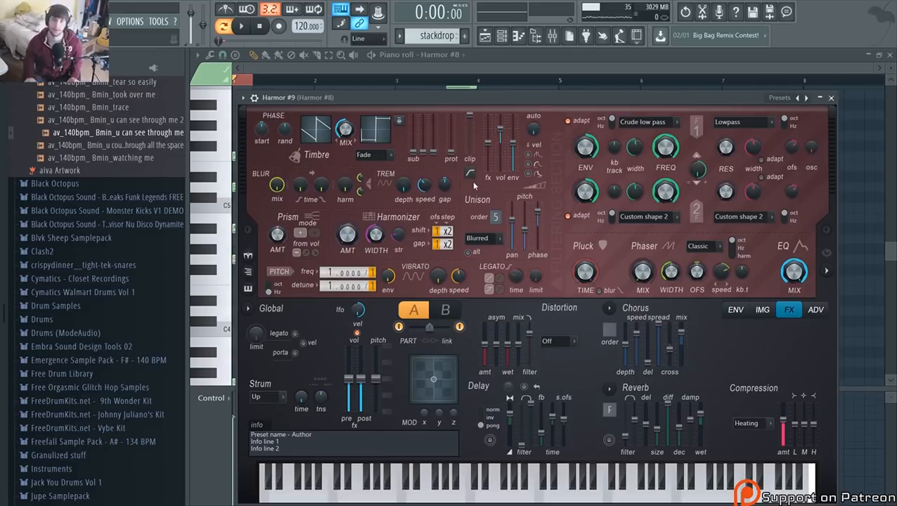
key(space)
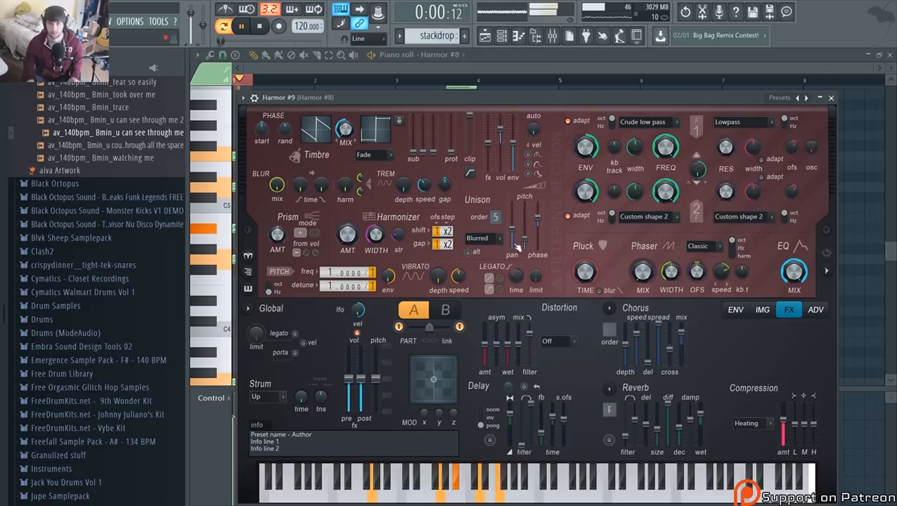
click(446, 311)
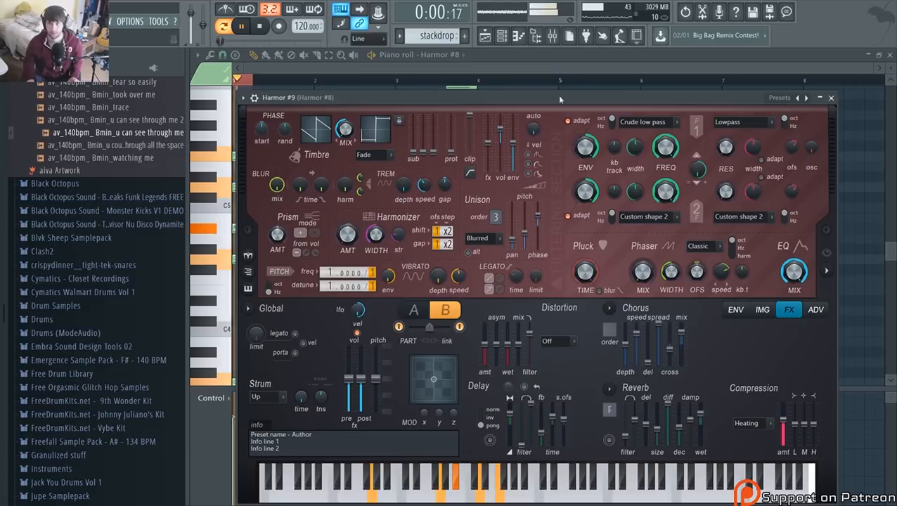
Check the Harmor #8 mixer track's level, and play the arrangement from bar 65
click(553, 36)
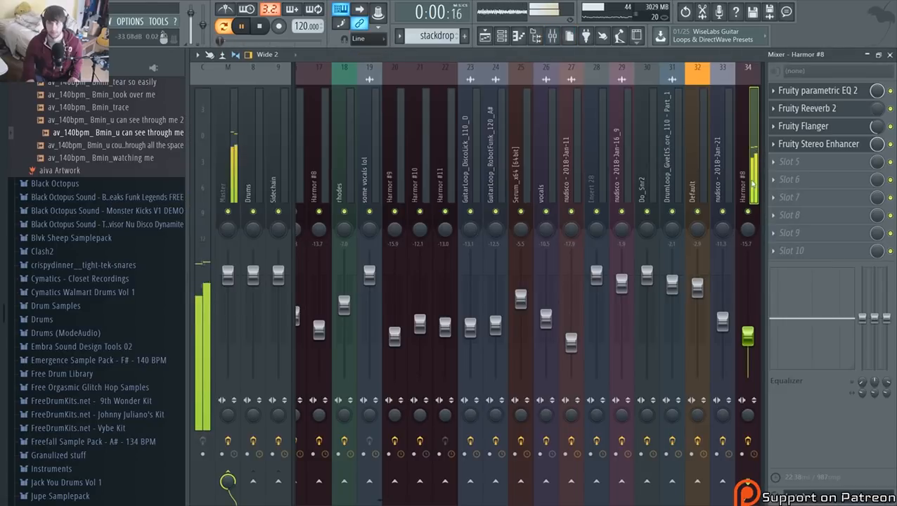
click(485, 36)
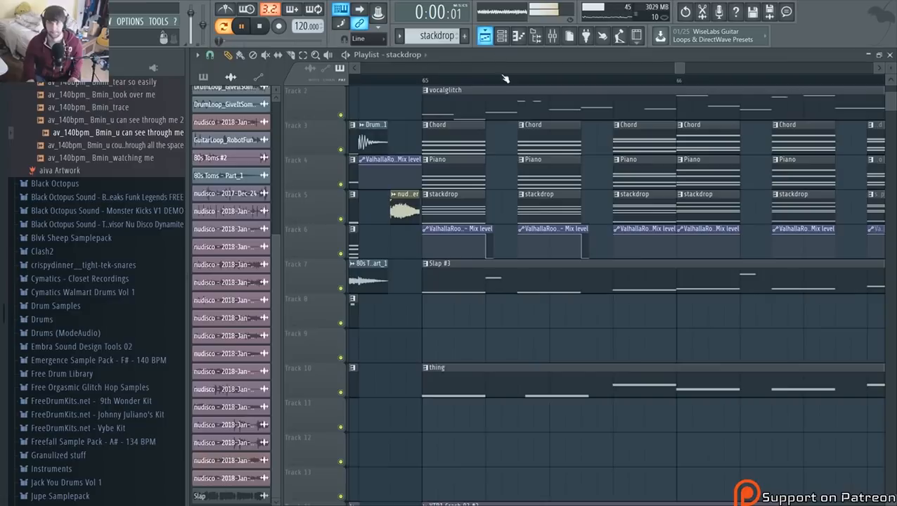
key(space)
click(423, 79)
key(space)
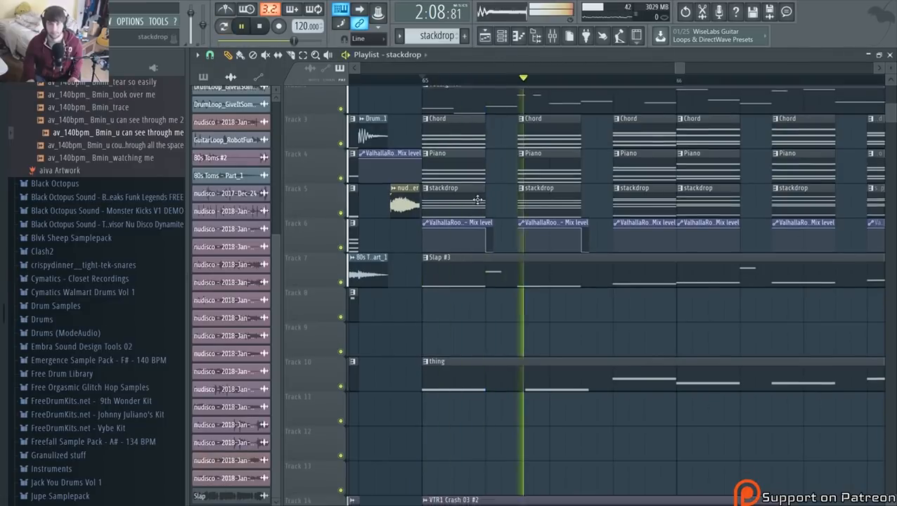
scroll(476, 198, down, 3)
scroll(518, 93, up, 1)
Watch the mixer track levels while the final section plays, and stop playback
click(536, 36)
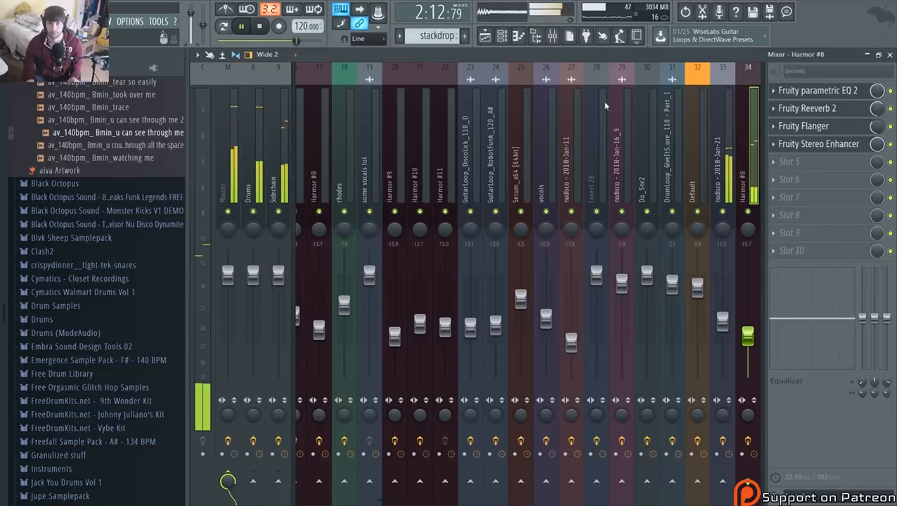
double_click(485, 58)
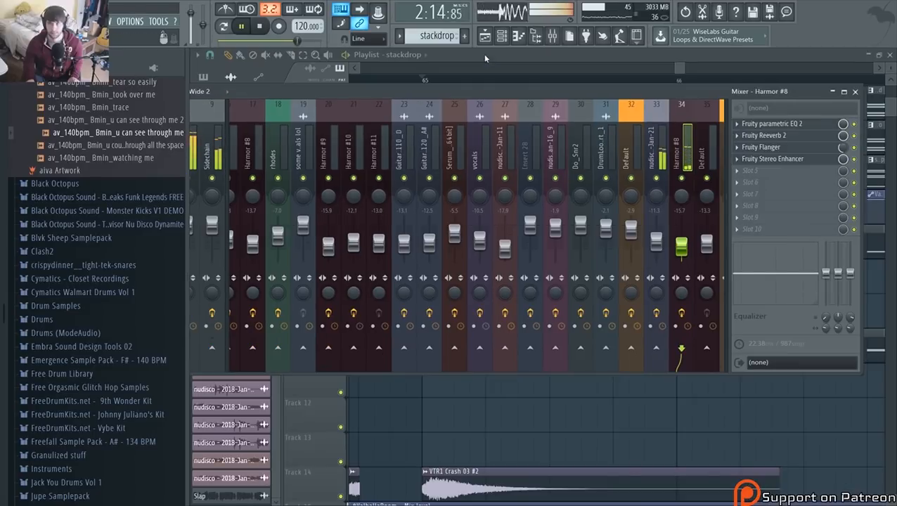
key(space)
double_click(491, 91)
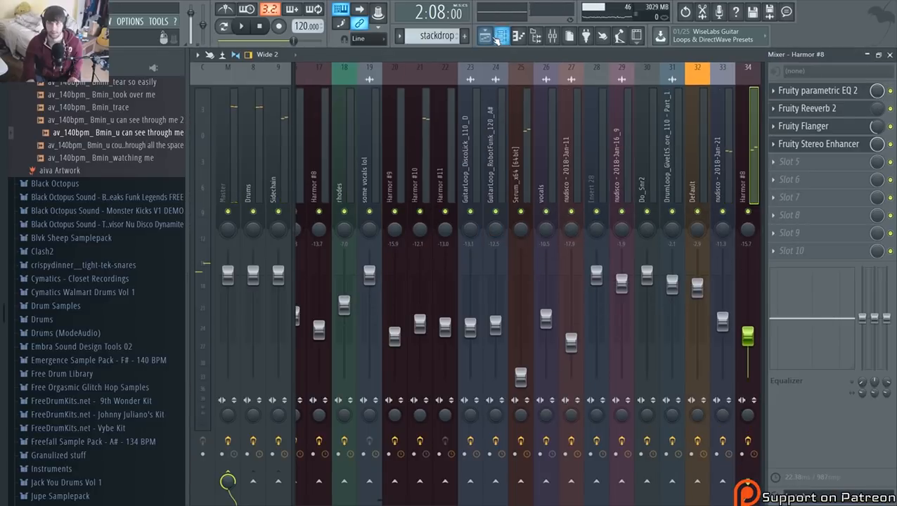
Place a copy of the chordeffect automation clip from before bar 73 on Track 9, ending at bar 65
click(485, 37)
scroll(558, 229, down, 8)
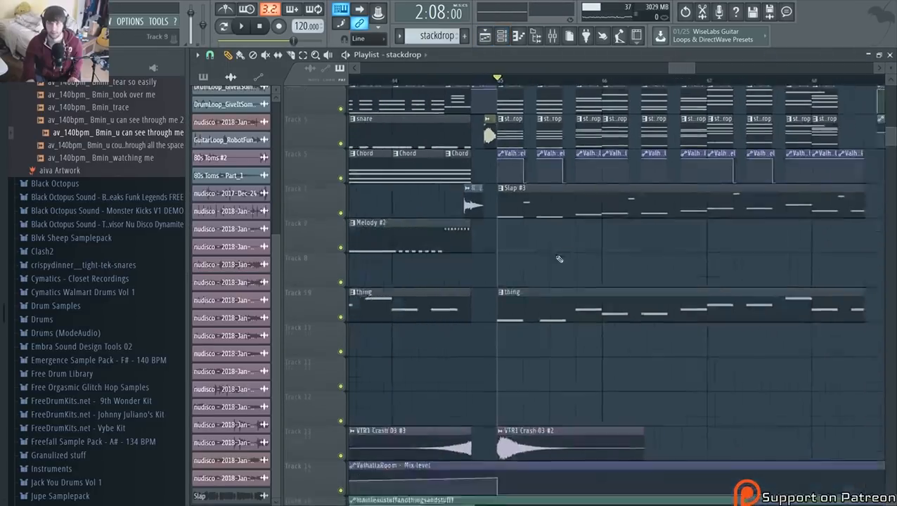
scroll(571, 244, down, 4)
scroll(732, 254, up, 5)
scroll(770, 272, up, 4)
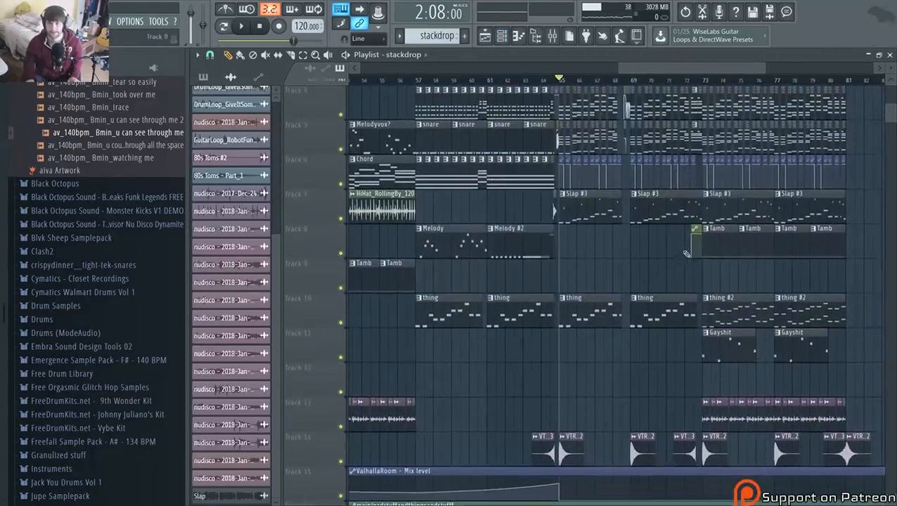
scroll(708, 255, up, 4)
click(686, 336)
scroll(685, 336, left, 4)
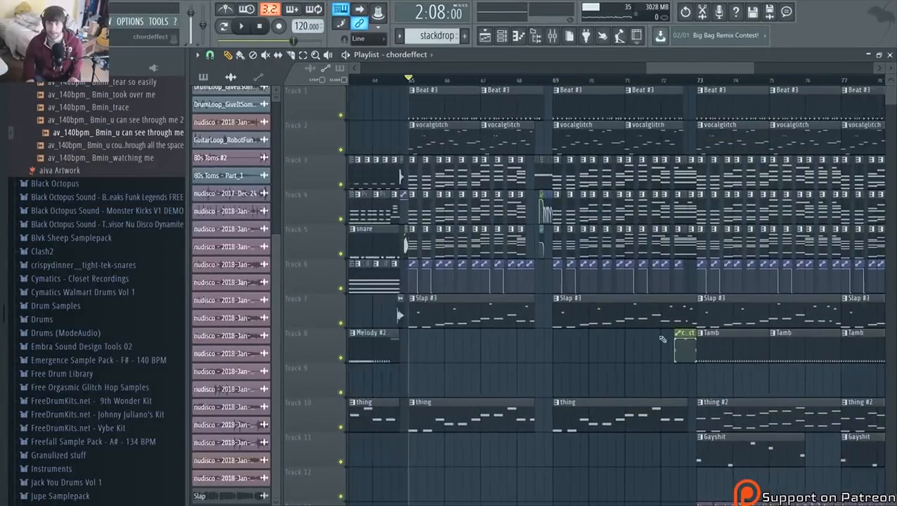
scroll(535, 345, down, 3)
scroll(535, 345, up, 2)
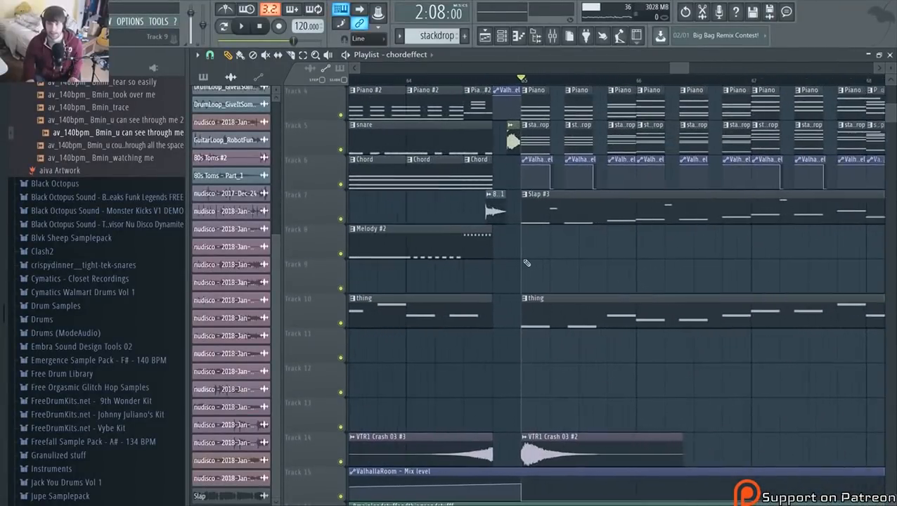
drag(467, 279, 434, 280)
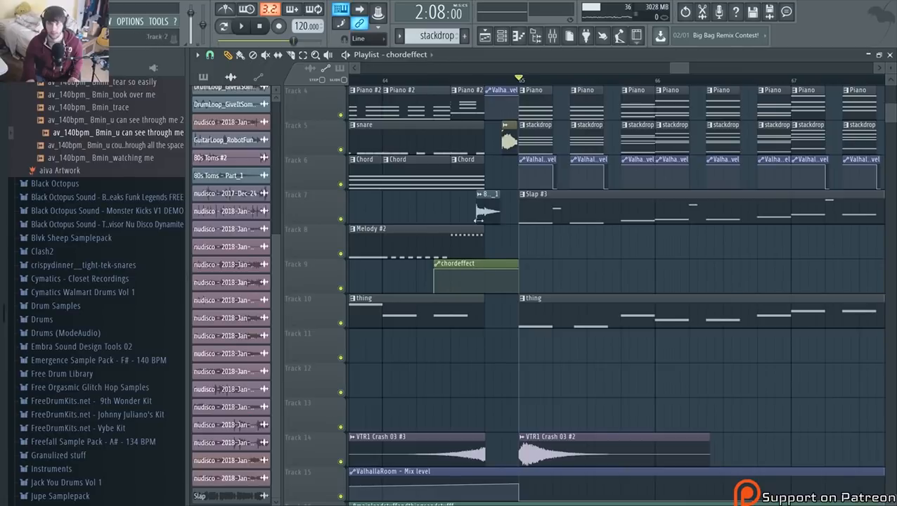
Play the transition from the start of the new chordeffect clip into bar 65, and check the levels in the mixer
click(436, 81)
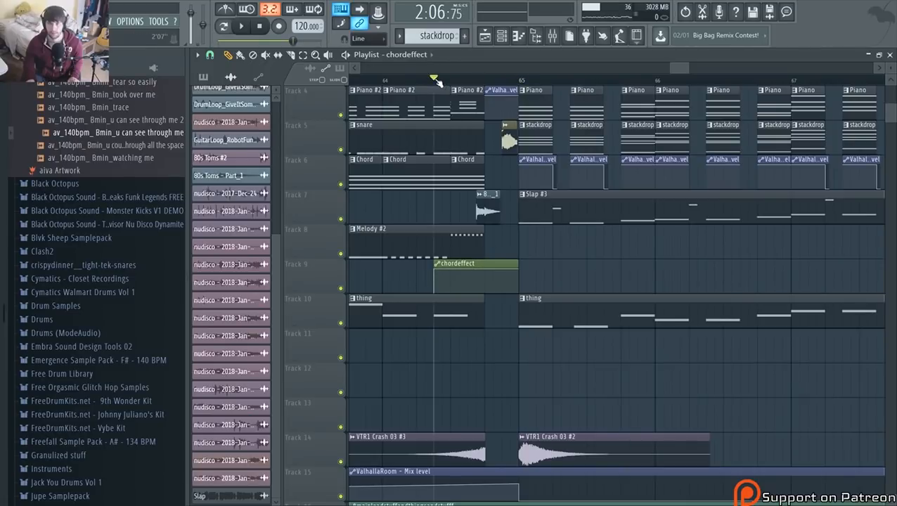
key(space)
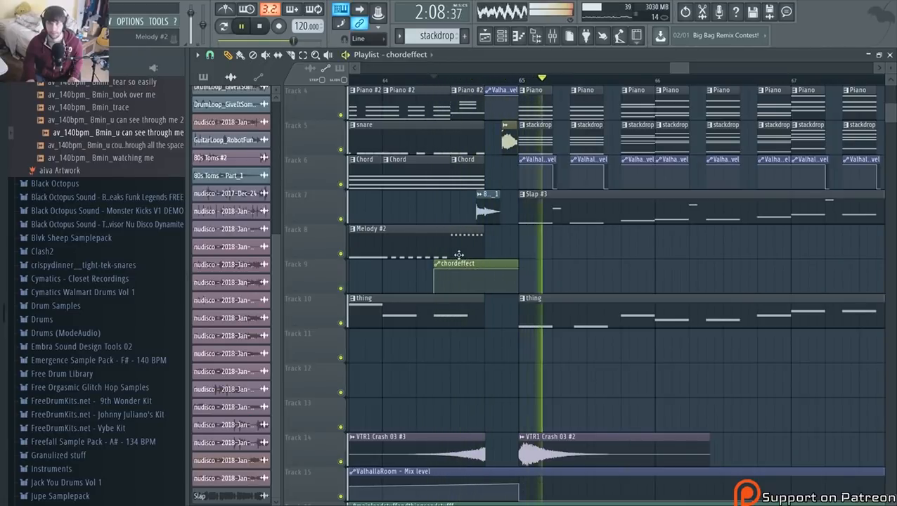
click(553, 35)
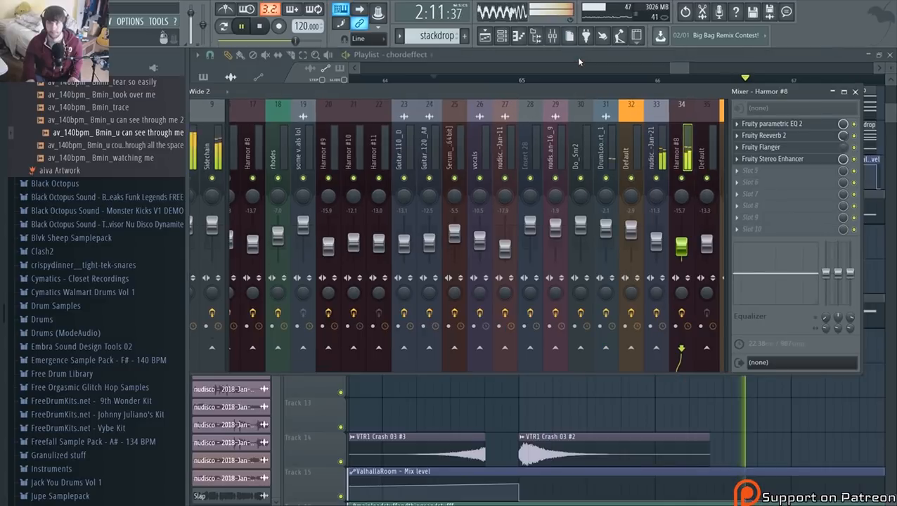
Stop playback, maximize the mixer window, and return to the playlist
double_click(571, 56)
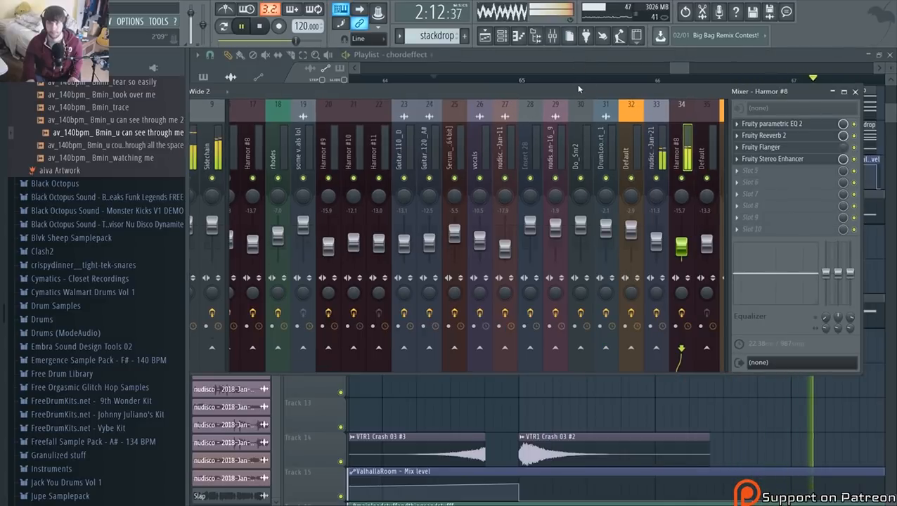
key(space)
double_click(575, 86)
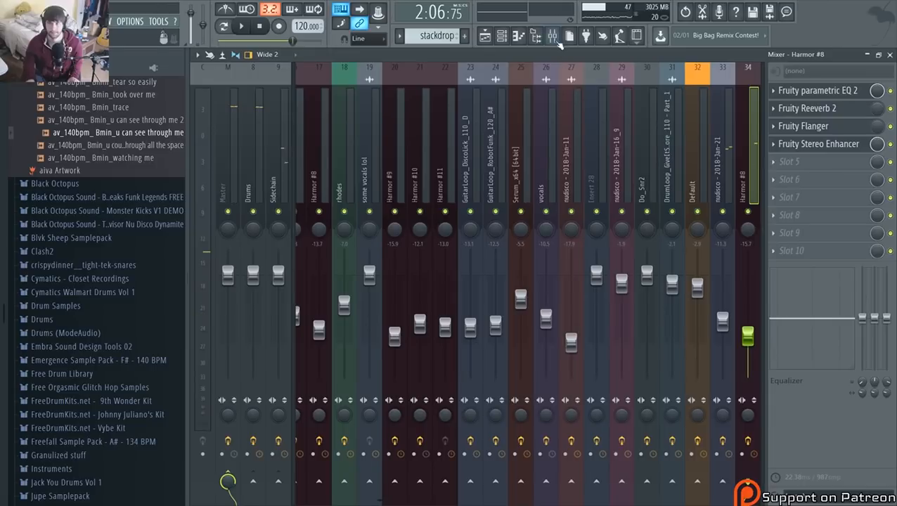
click(488, 39)
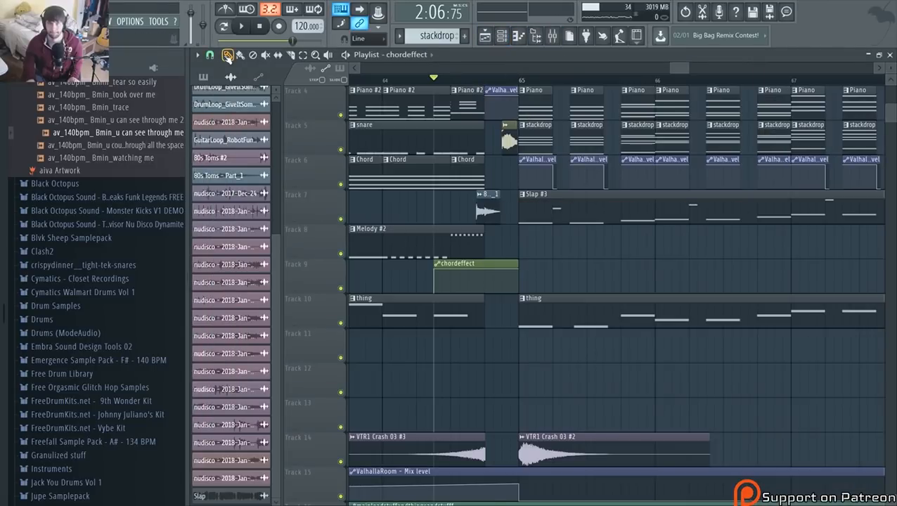
Play the transition from the start of the chordeffect clip into bar 65 and look over the clips there
key(space)
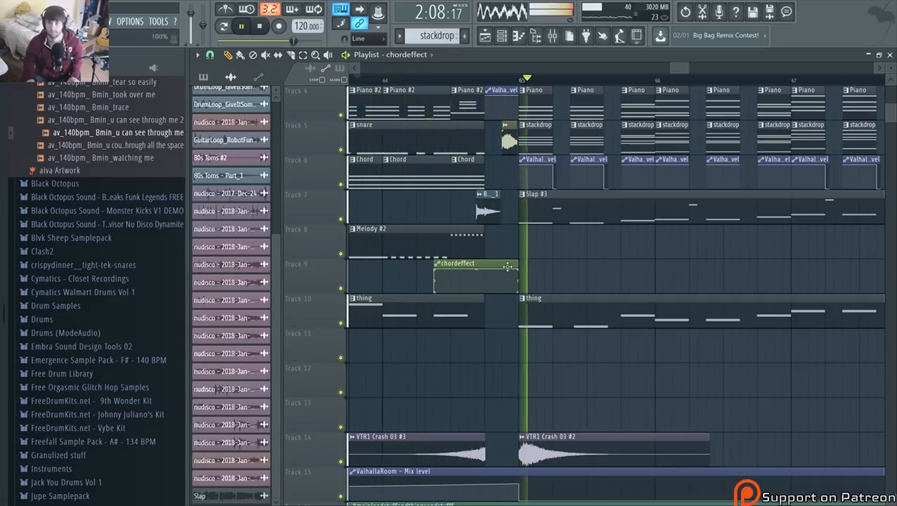
scroll(724, 189, down, 2)
scroll(423, 241, up, 3)
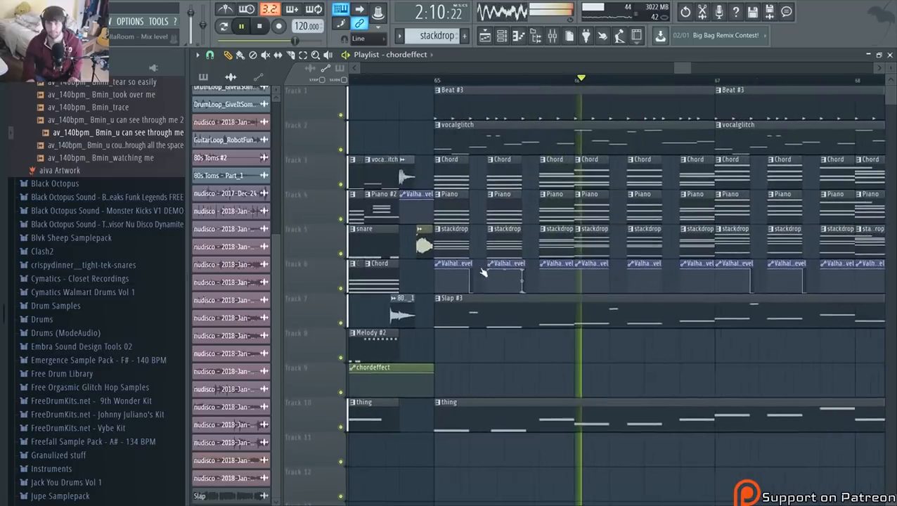
Open the stackdrop pattern's notes, loop it in pattern mode, and examine the Harmor #8 mixer track and its effects
scroll(421, 238, up, 2)
double_click(419, 236)
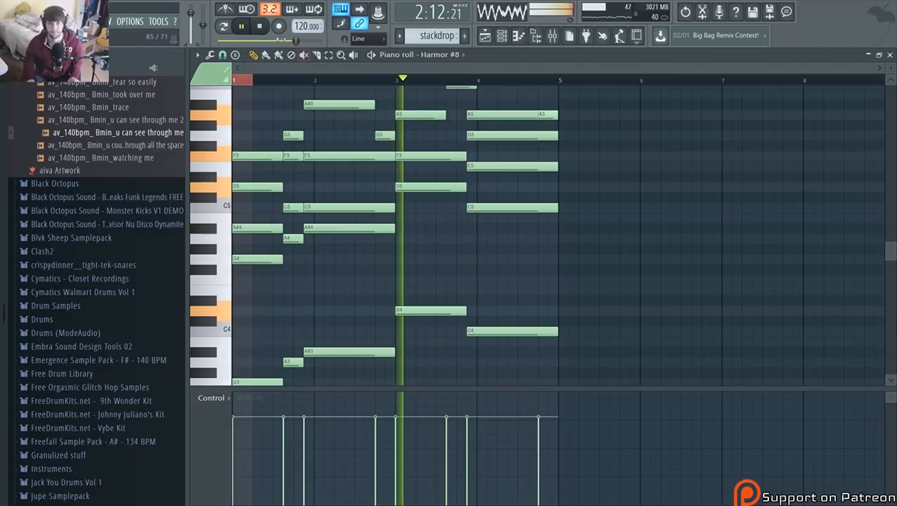
click(222, 27)
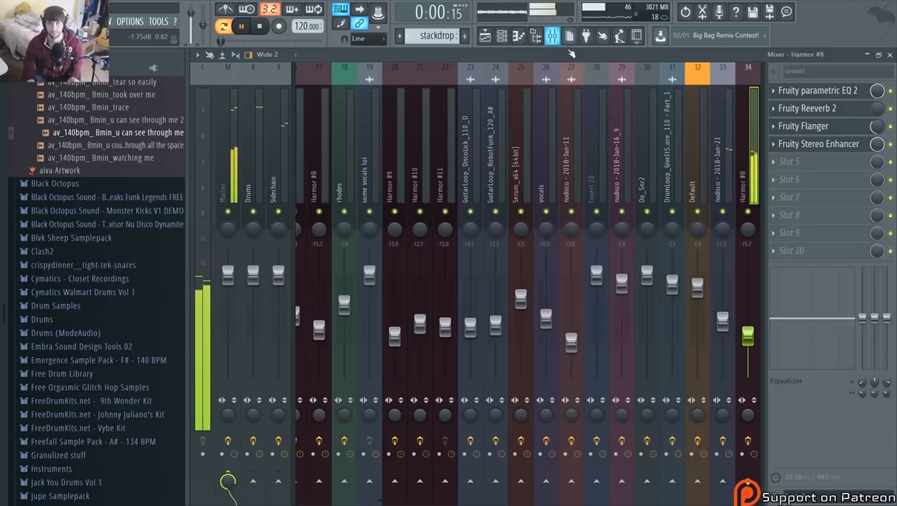
click(553, 35)
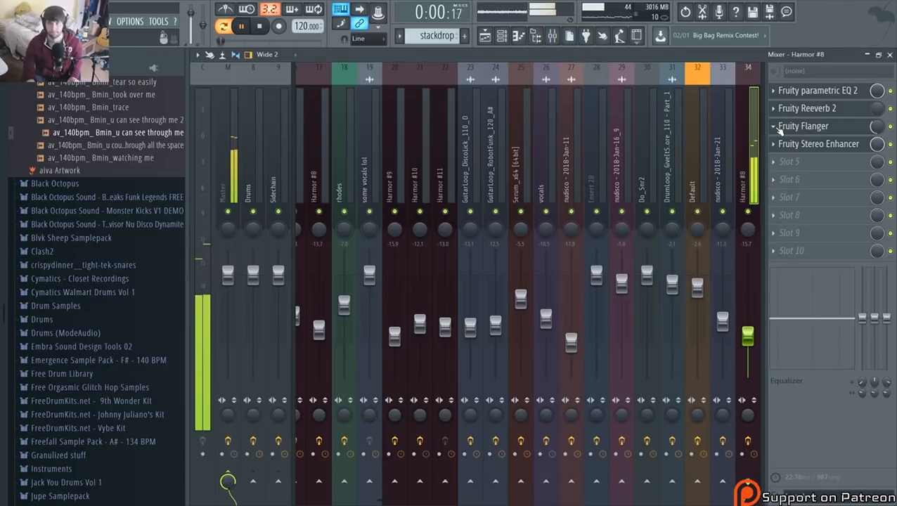
scroll(467, 197, down, 9)
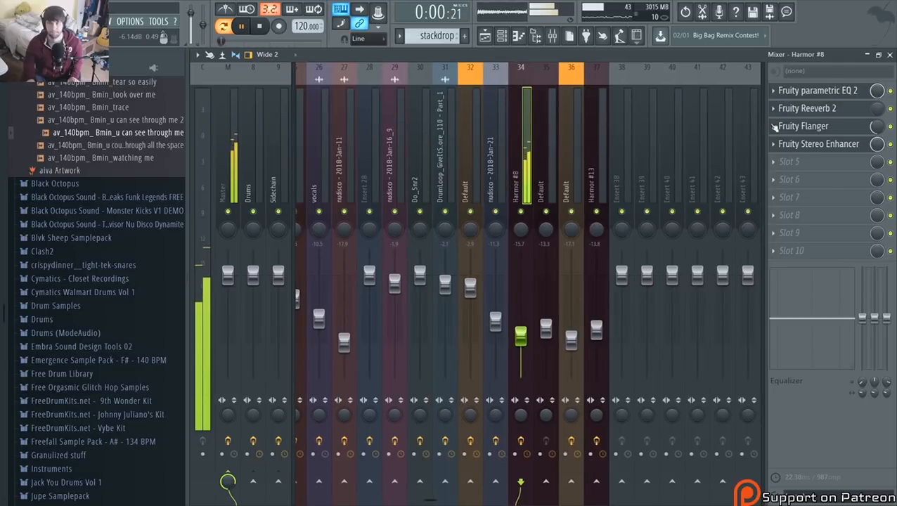
Stop playback, add OTT to the Harmor #8 mixer track's fifth effect slot, and remove Fruity Stereo Enhancer from the fourth
key(space)
click(801, 162)
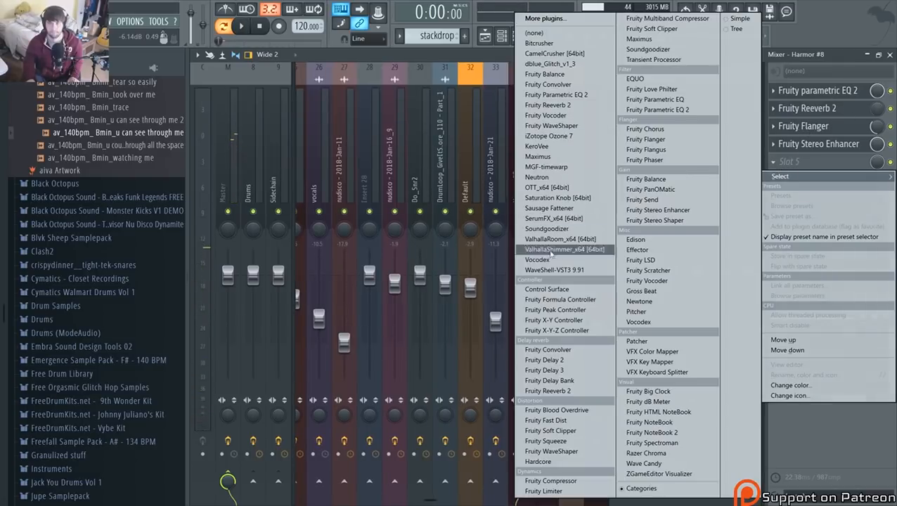
click(556, 187)
click(774, 147)
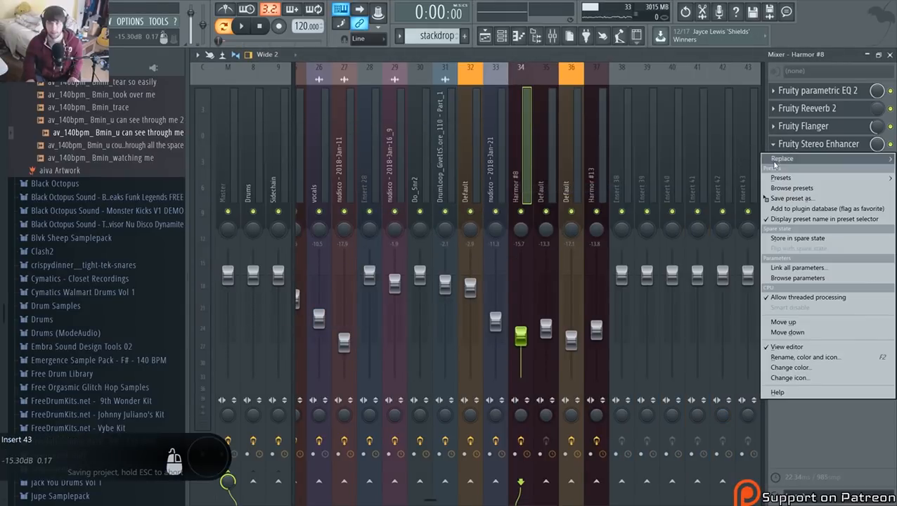
mouse_move(781, 158)
click(536, 33)
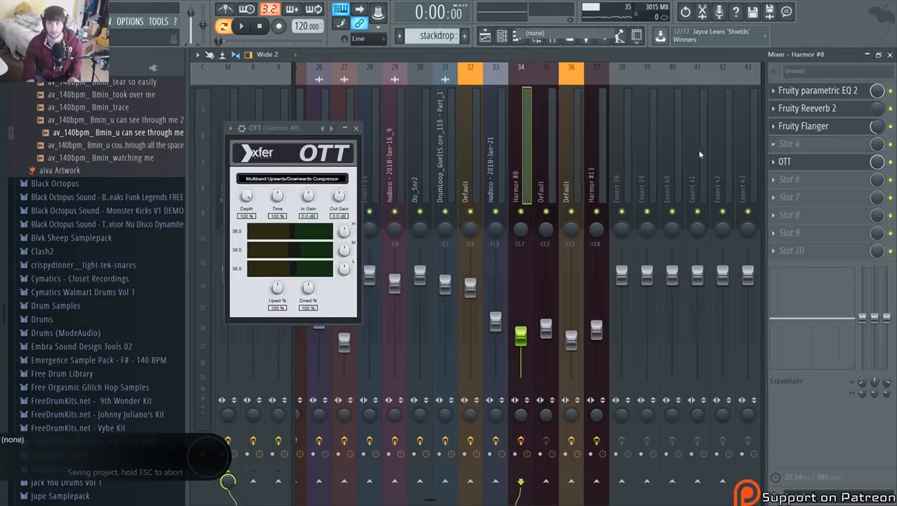
Move OTT up to the fourth effect slot and set its depth to 32% while the stackdrop pattern plays
drag(786, 162, 787, 144)
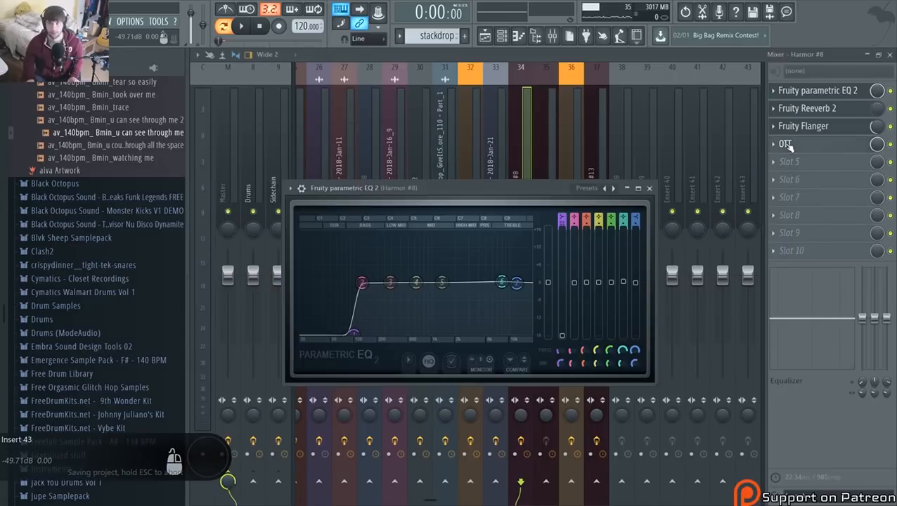
key(space)
drag(239, 199, 243, 251)
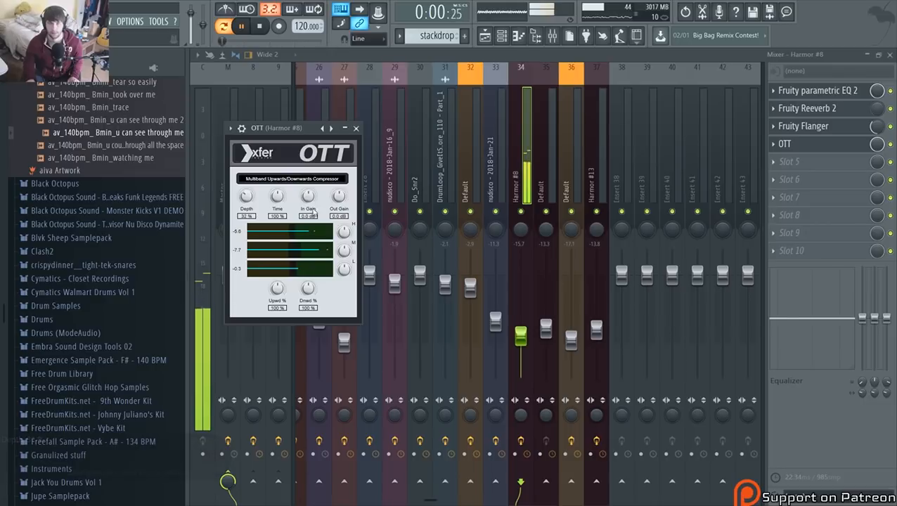
Open the Harmor #8 synth and set part B's unison order to 7 while auditioning the stackdrop pattern
click(501, 35)
key(space)
scroll(388, 359, down, 5)
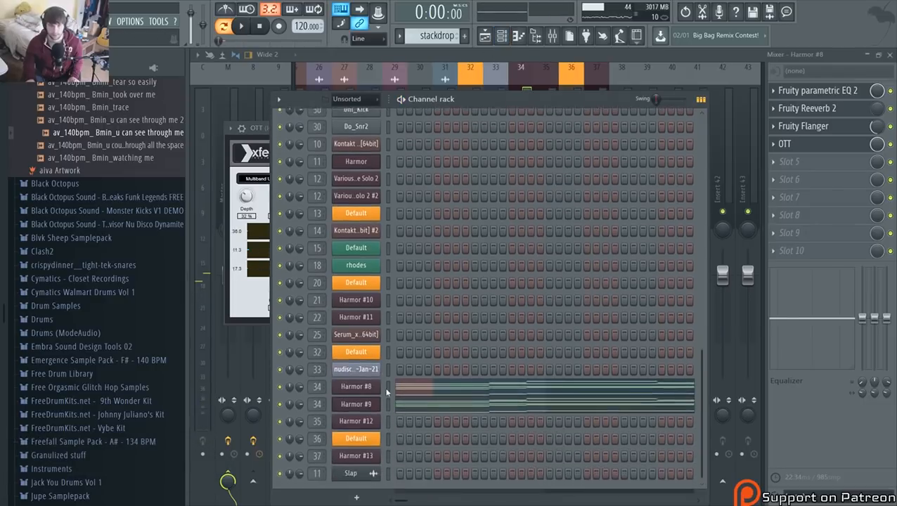
click(378, 387)
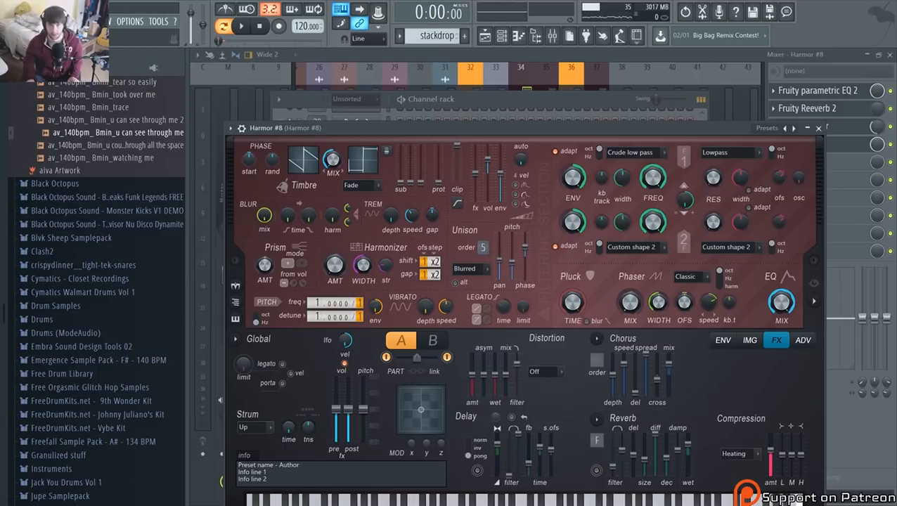
click(432, 341)
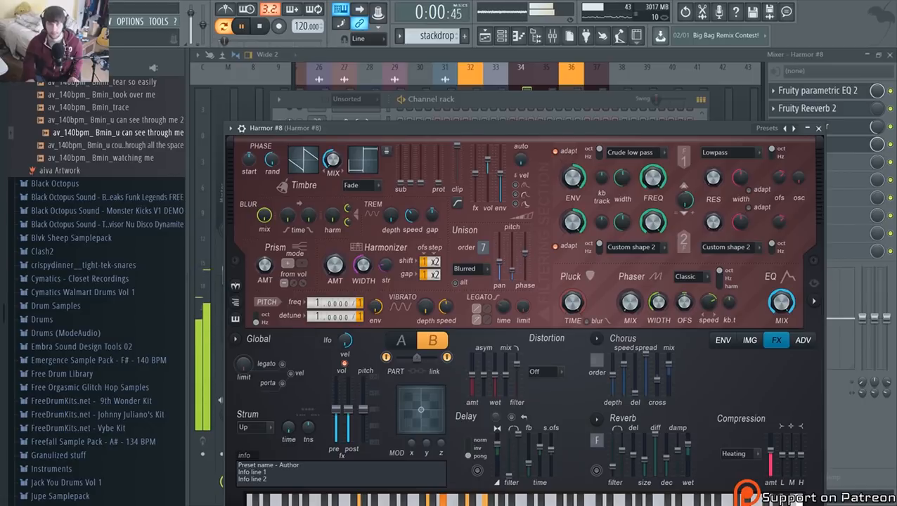
key(space)
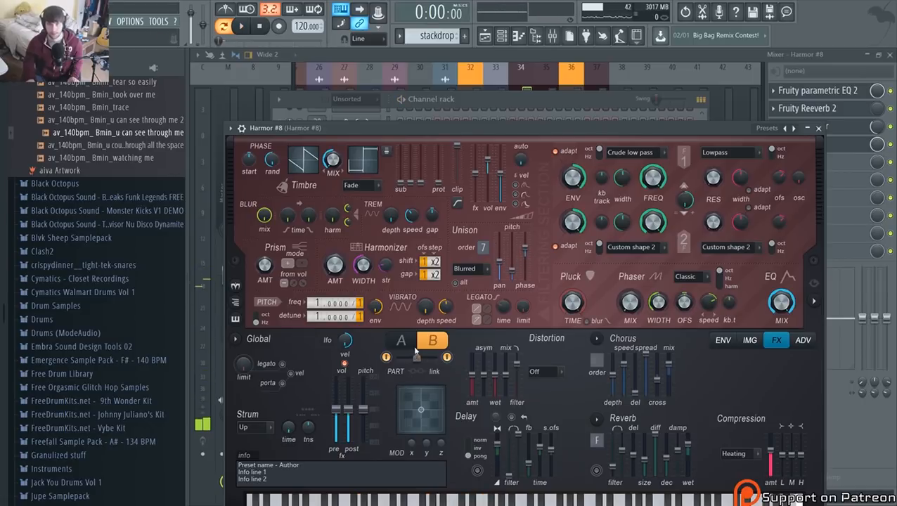
Set the unison order of Harmor #8's part A to 3 and audition the stackdrop pattern
click(401, 340)
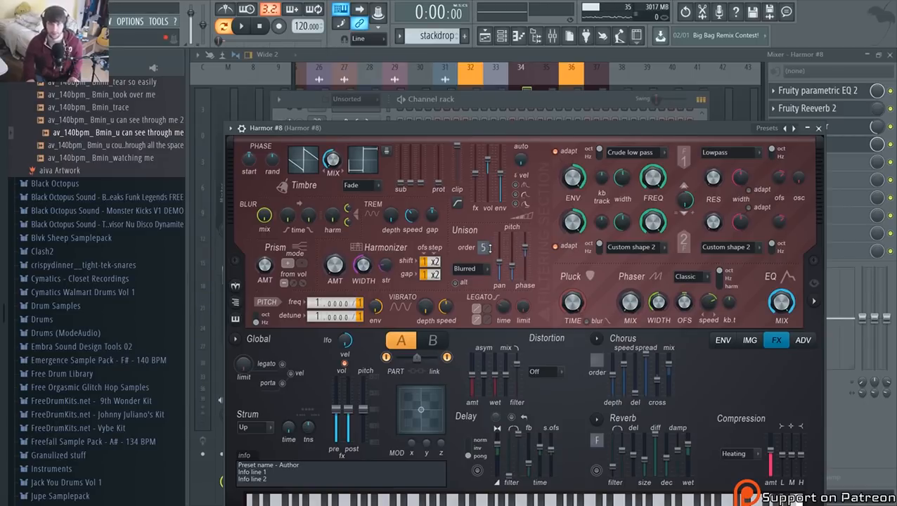
key(space)
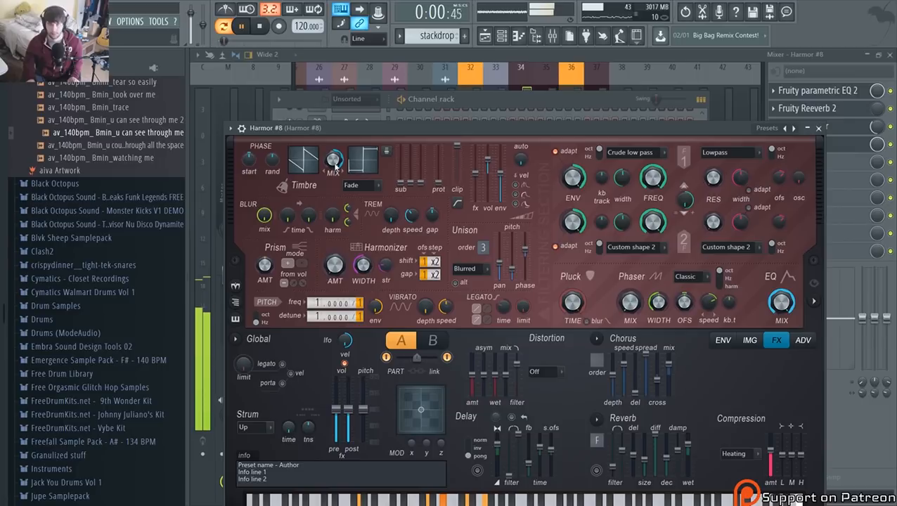
key(space)
Play the arrangement into bar 65 and raise the Harmor #8 mixer level to -11.9 dB, soloing the track temporarily to judge it
click(485, 35)
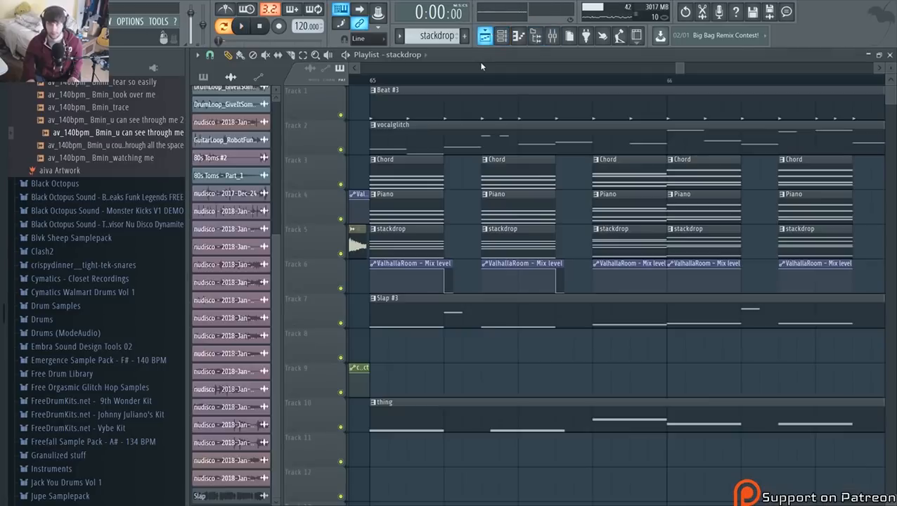
key(space)
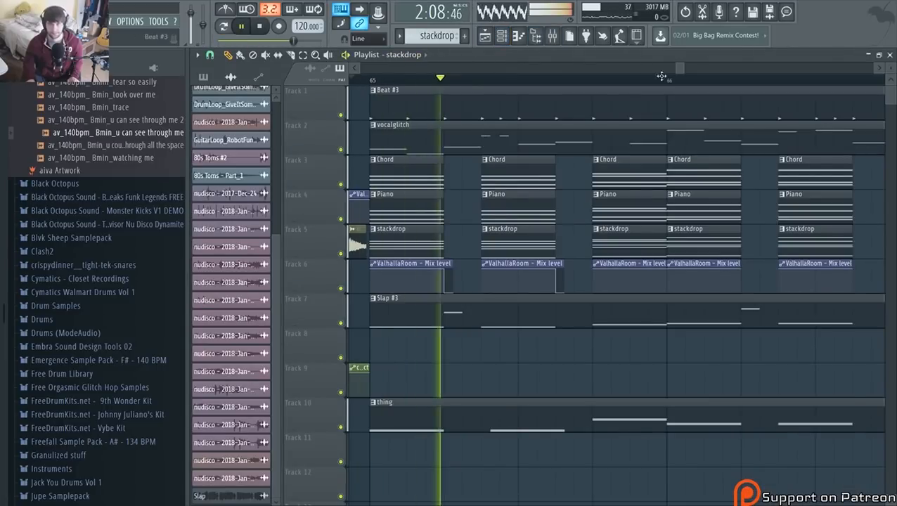
click(553, 38)
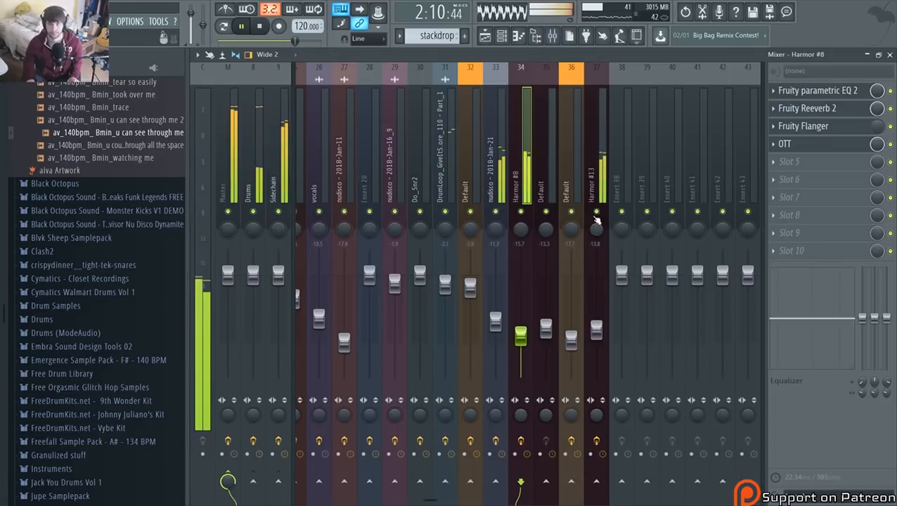
right_click(521, 211)
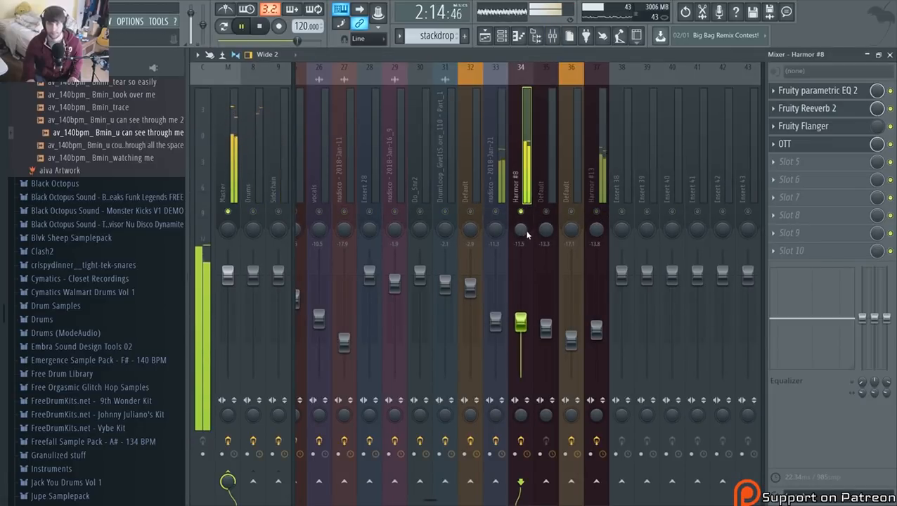
right_click(522, 211)
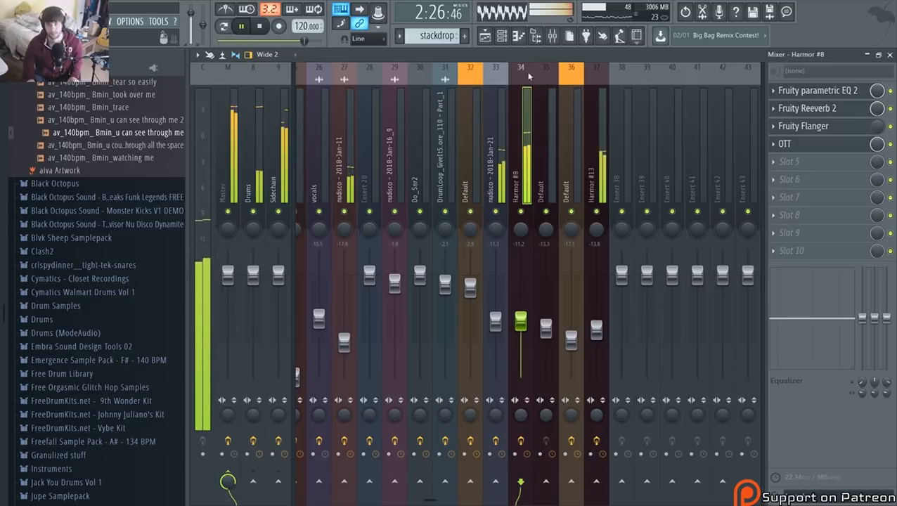
drag(520, 322, 521, 324)
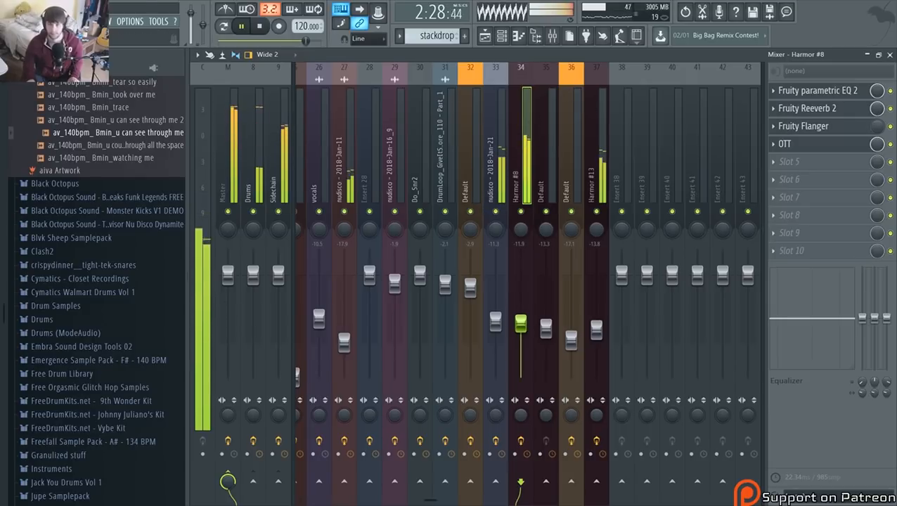
Solo the Harmor #13 mixer track briefly during playback, restore all tracks, and stop
right_click(596, 211)
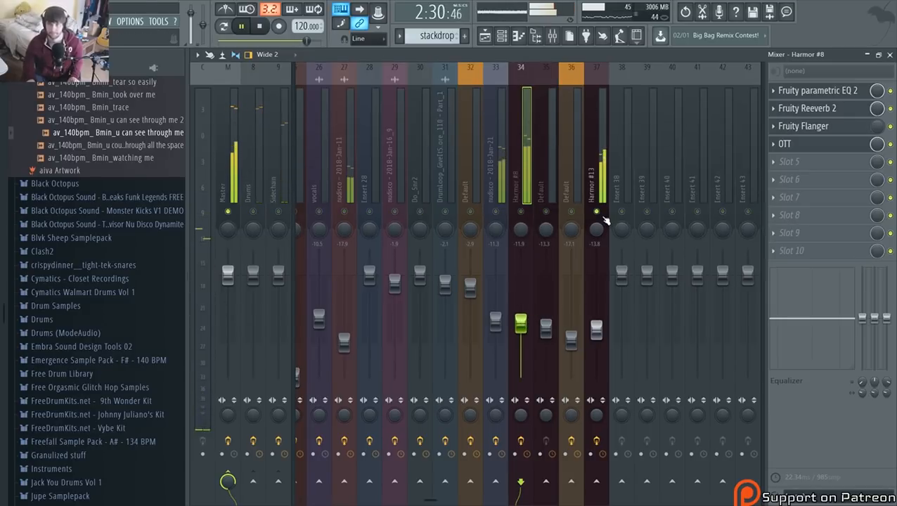
right_click(597, 212)
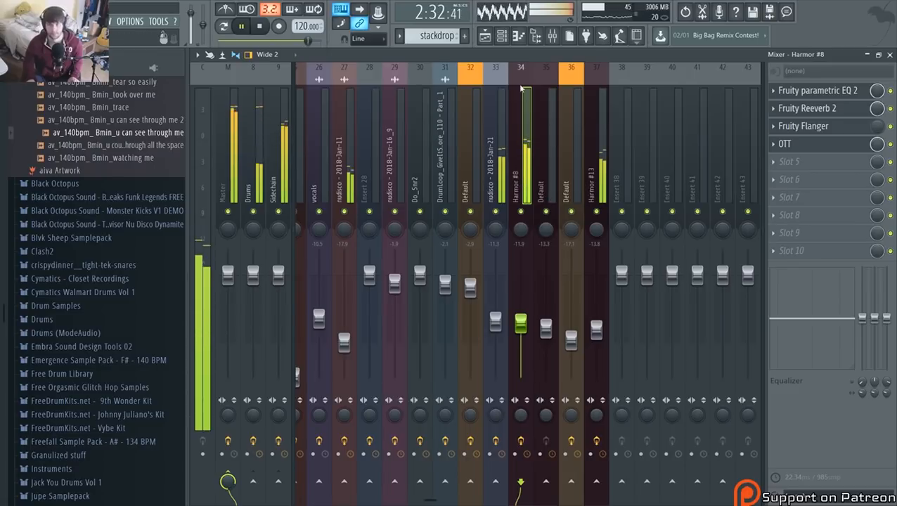
key(space)
Return to the playlist around bar 65 and save the project
key(F5)
scroll(548, 344, down, 2)
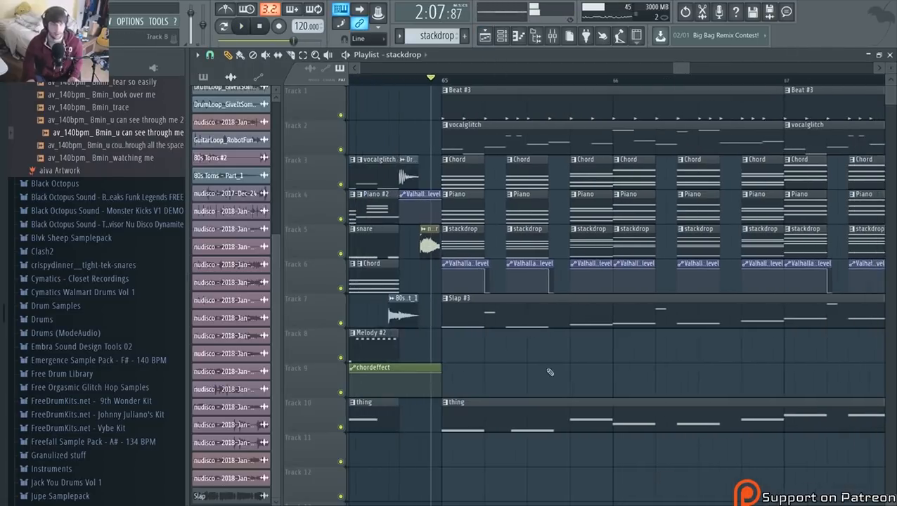
mouse_move(15, 22)
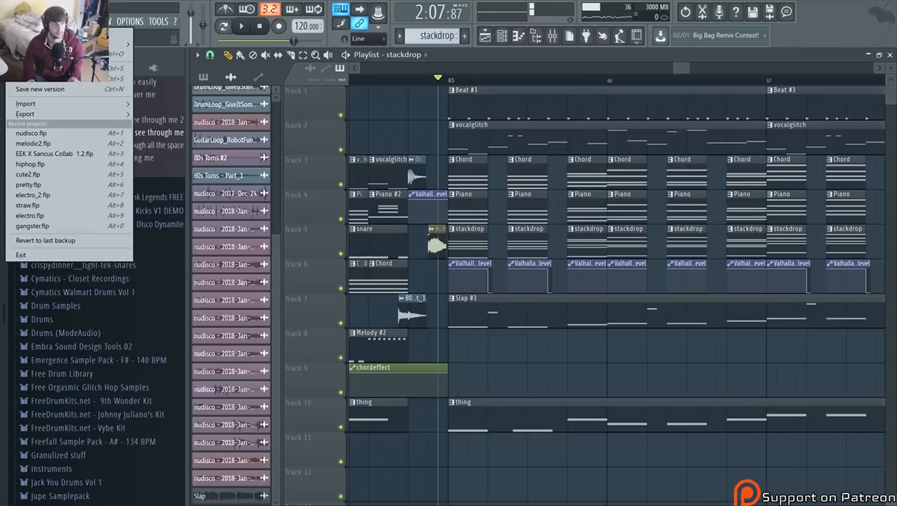
key(ctrl+s)
Play the start of bar 65 twice, checking the levels in the mixer and the clips in the playlist
key(space)
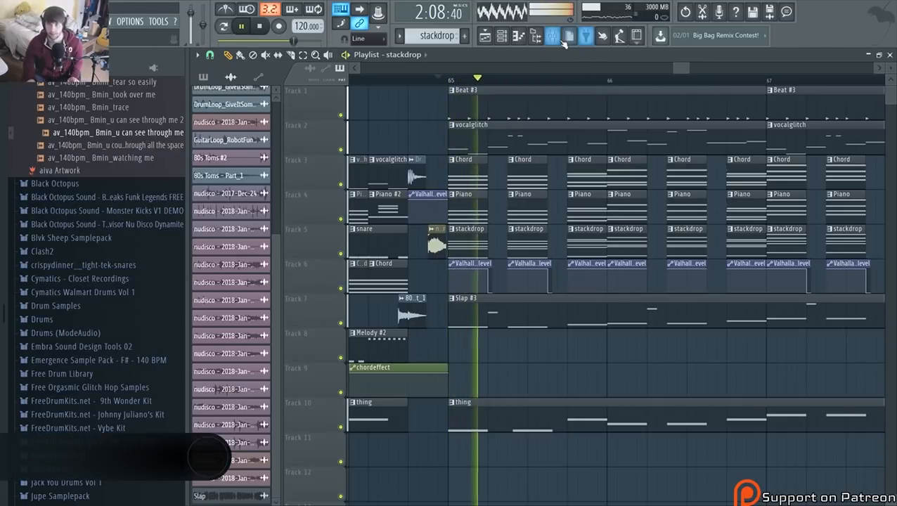
key(F9)
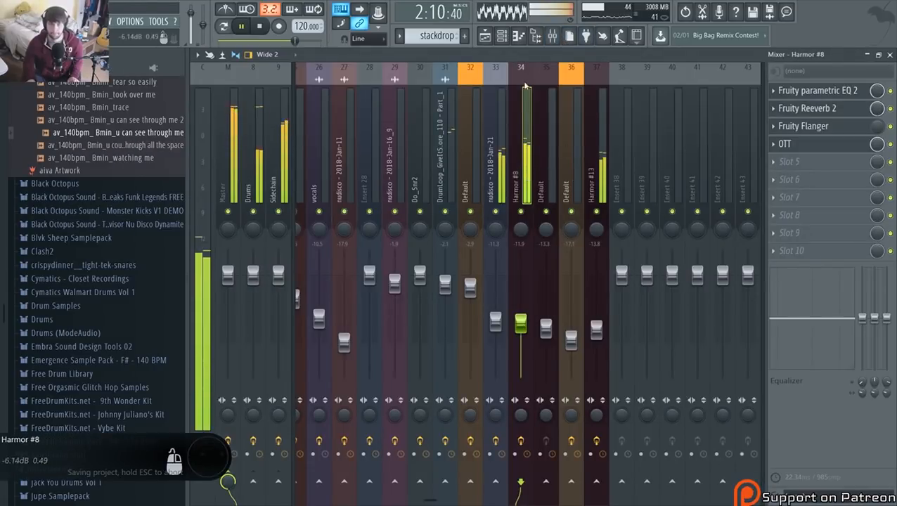
key(space)
click(497, 36)
click(486, 36)
key(space)
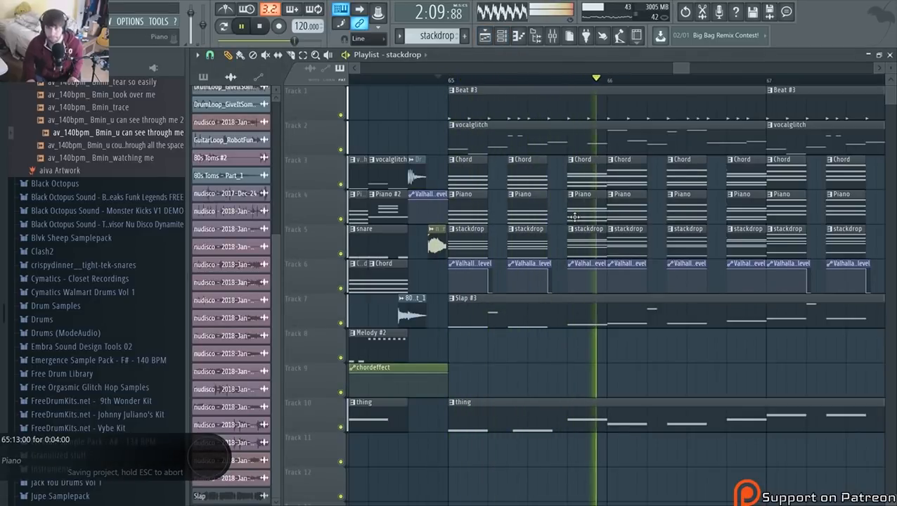
key(space)
Shorten the second group of Chord, Piano and stackdrop clips in bar 65 to about three steps, and play the section
scroll(532, 256, up, 2)
scroll(532, 256, up, 1)
drag(533, 256, 545, 182)
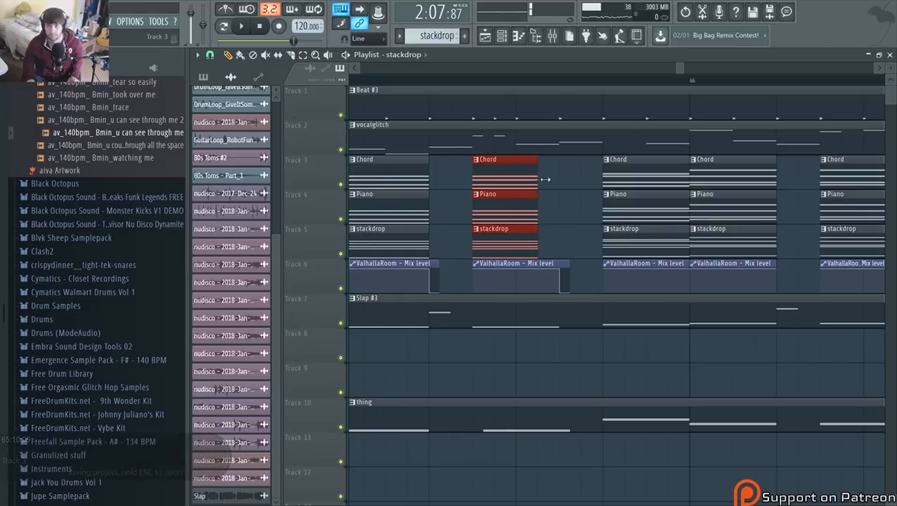
key(space)
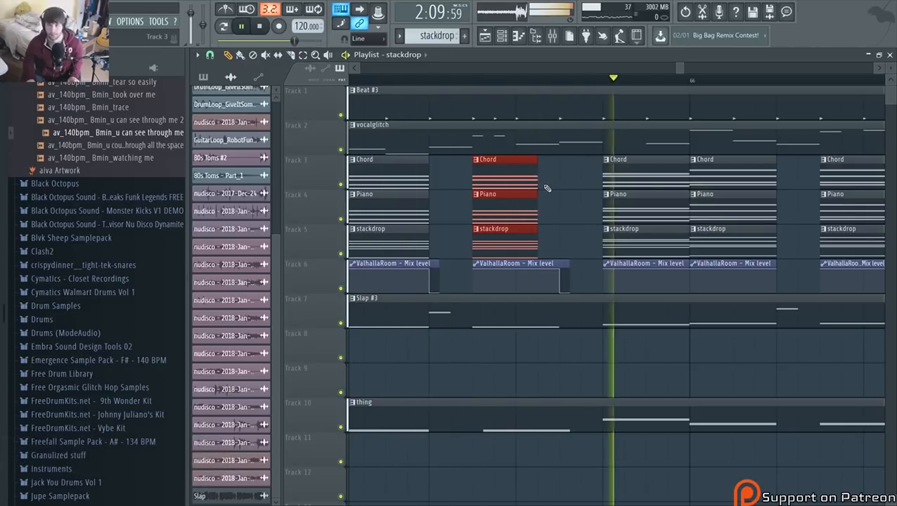
Extend the second group of Chord, Piano and stackdrop clips in bar 65 to about four steps, and play the section
key(space)
drag(538, 180, 559, 181)
key(space)
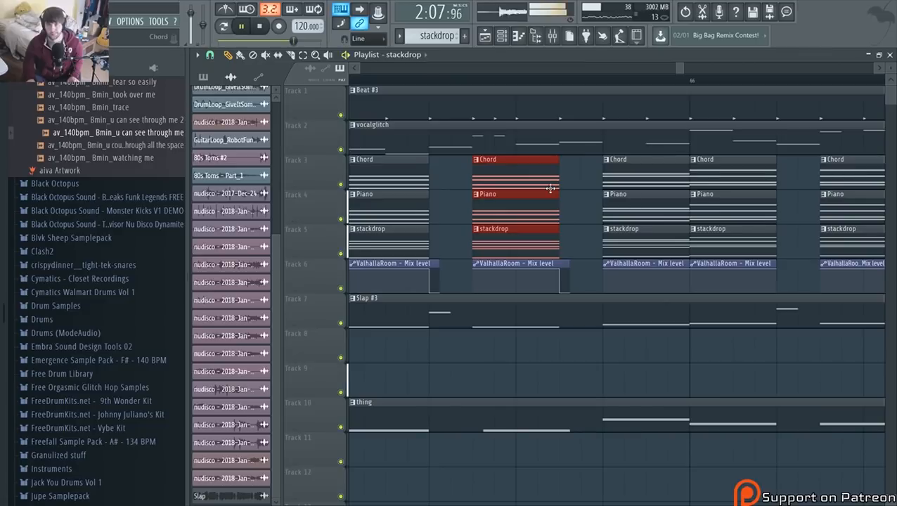
scroll(542, 197, down, 2)
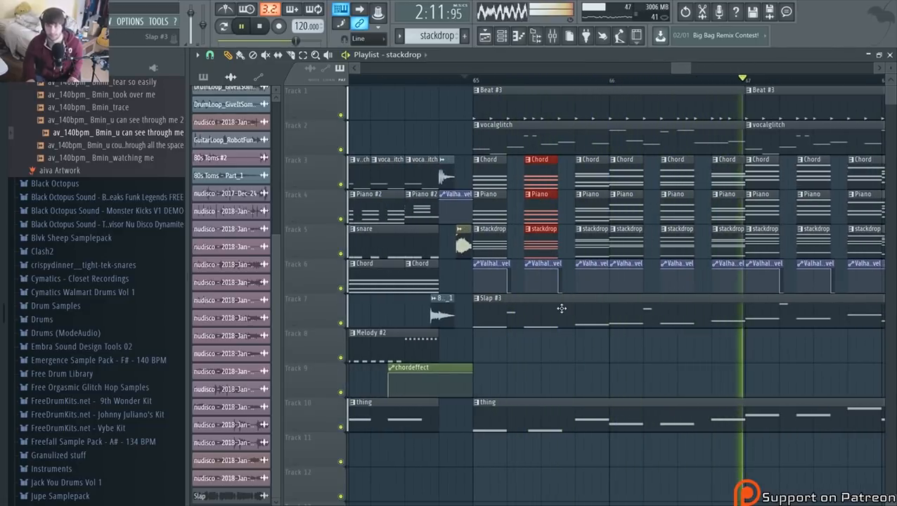
scroll(561, 306, down, 3)
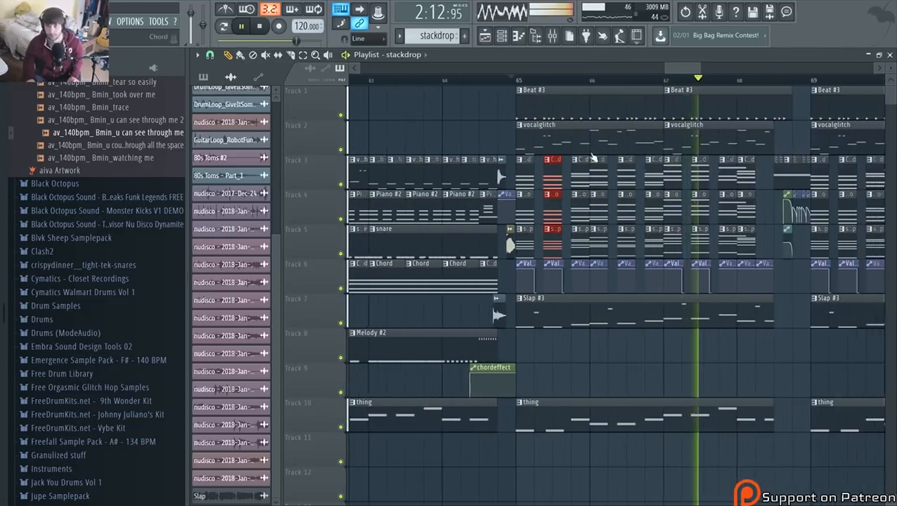
key(space)
Open the vocalglitch clip at bar 65 to view its notes, and return to the playlist
click(555, 136)
double_click(555, 136)
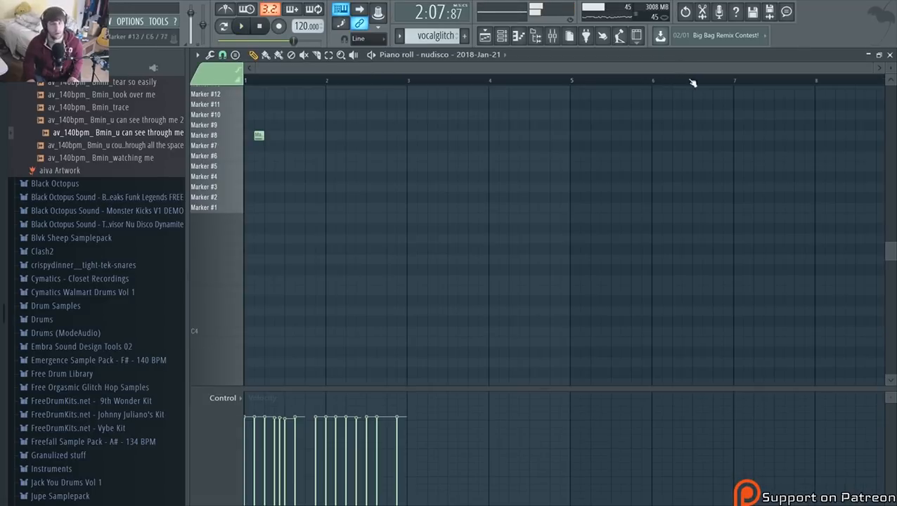
key(F5)
Open the thing clip at bar 65 in the piano roll, and play the pattern alone with its Harmor #13 editor open
scroll(573, 265, down, 4)
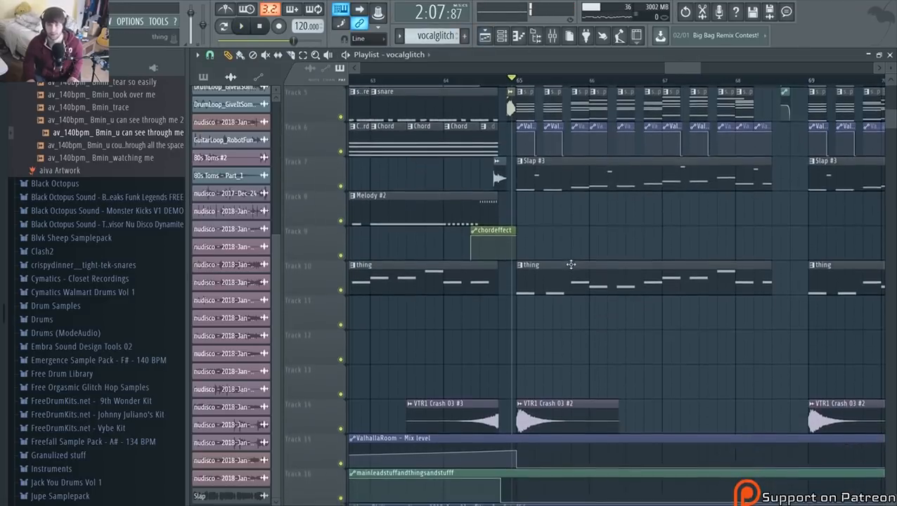
double_click(572, 265)
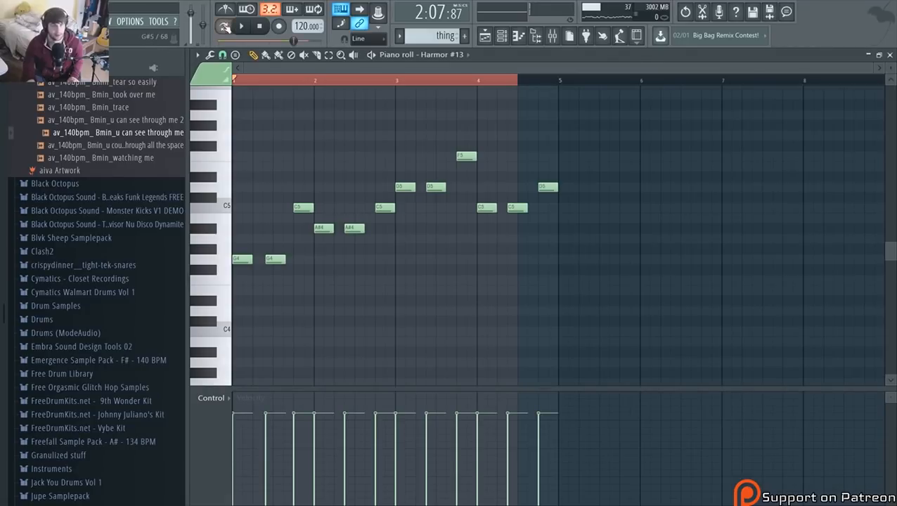
key(space)
key(F6)
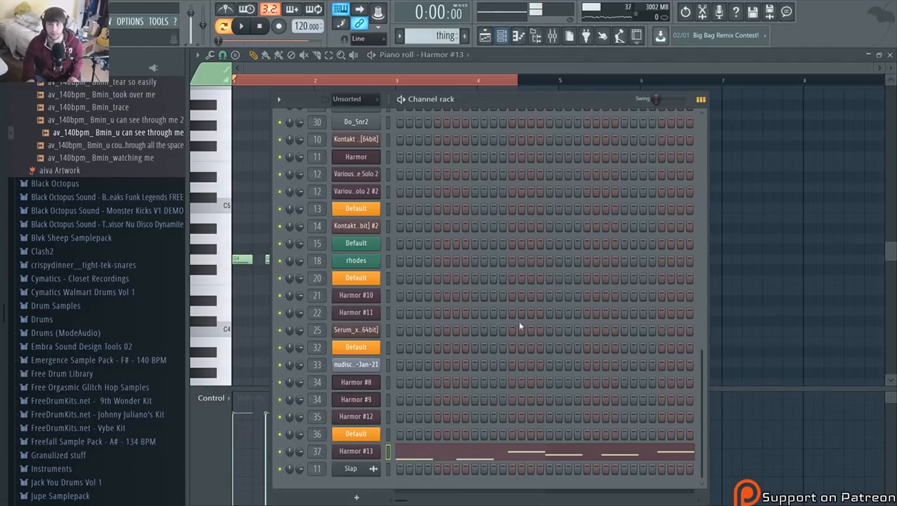
click(357, 455)
key(space)
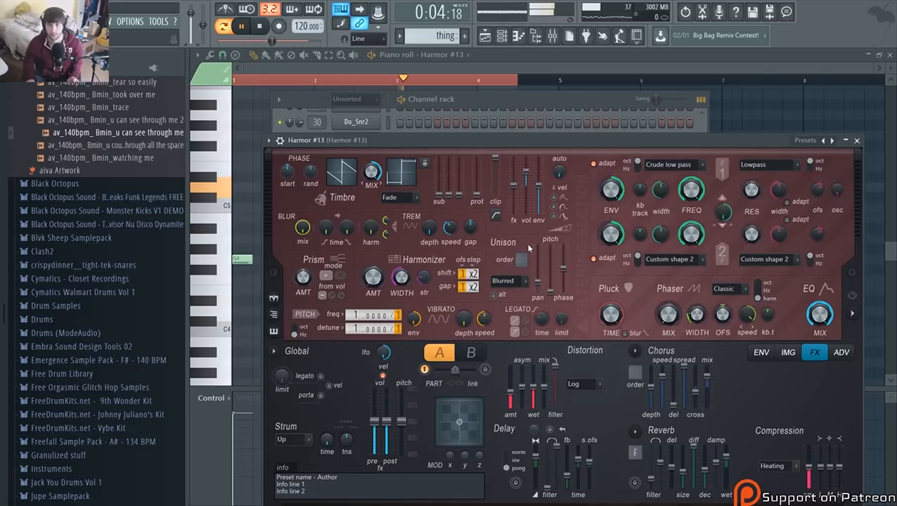
Return to song playback from bar 65 and set the Harmor #13 mixer track's level to -13.6 dB
click(490, 40)
key(l)
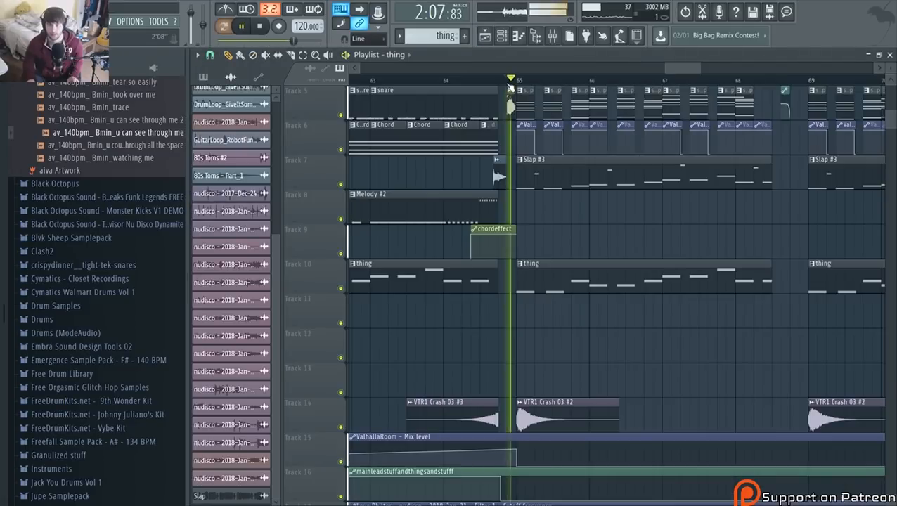
click(552, 36)
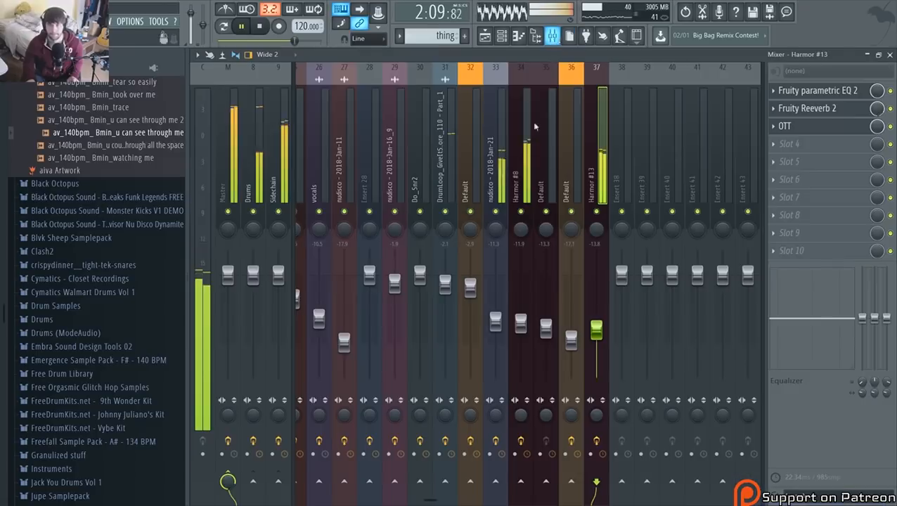
mouse_move(608, 329)
mouse_down()
mouse_move(609, 316)
mouse_move(604, 334)
mouse_up()
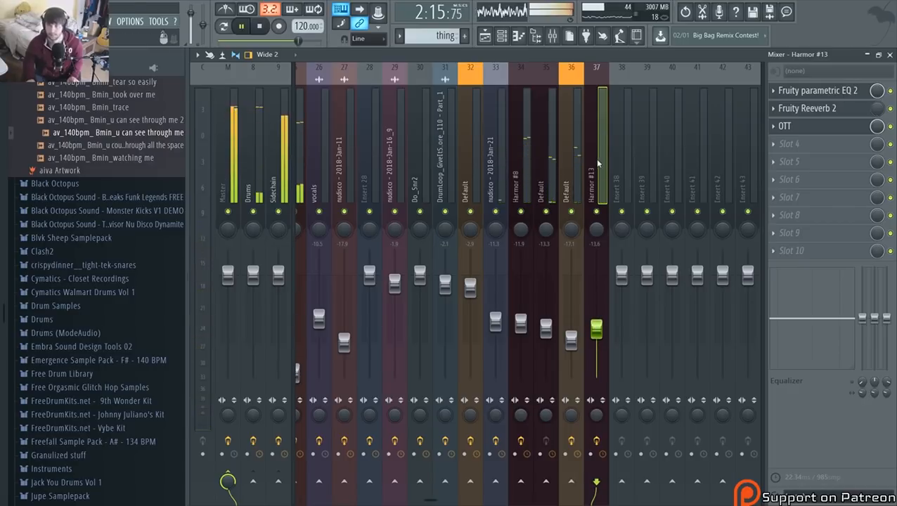
Review the arrangement from bar 65 to bar 81 in the playlist during playback, and stop
click(485, 37)
scroll(675, 67, down, 3)
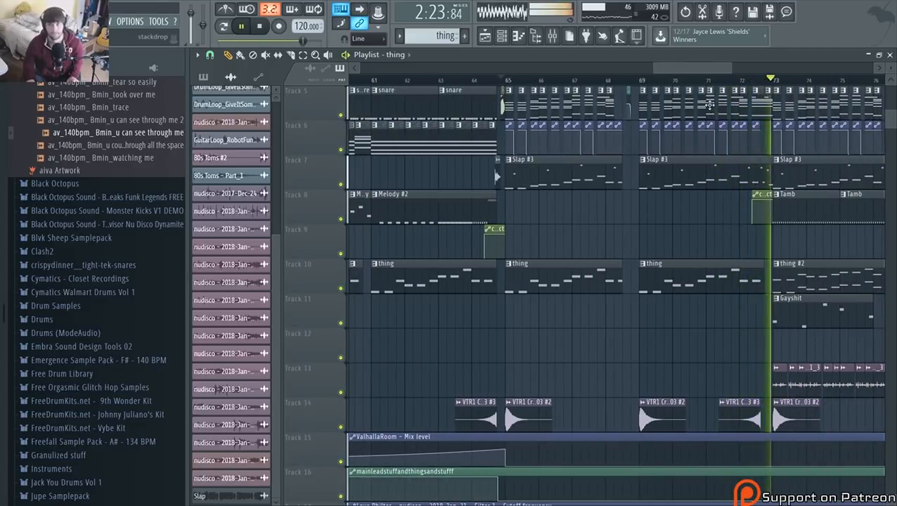
drag(697, 69, 694, 65)
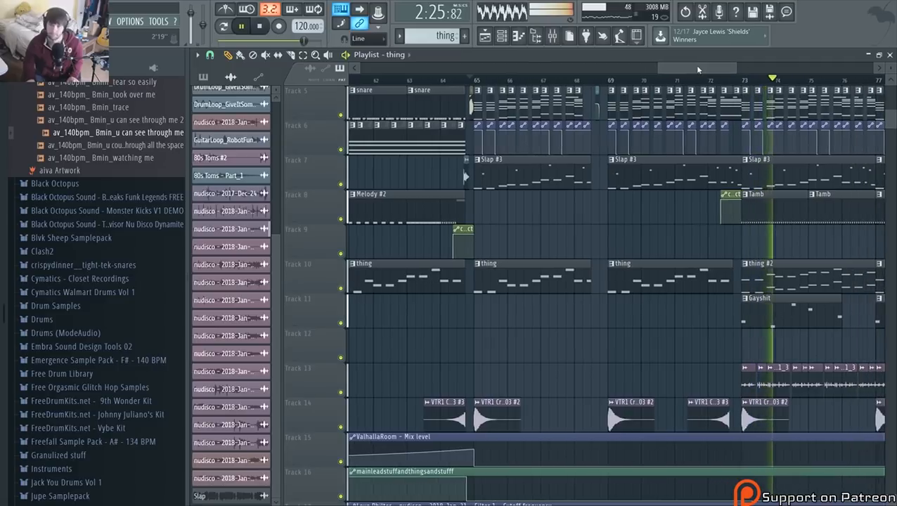
scroll(672, 293, down, 2)
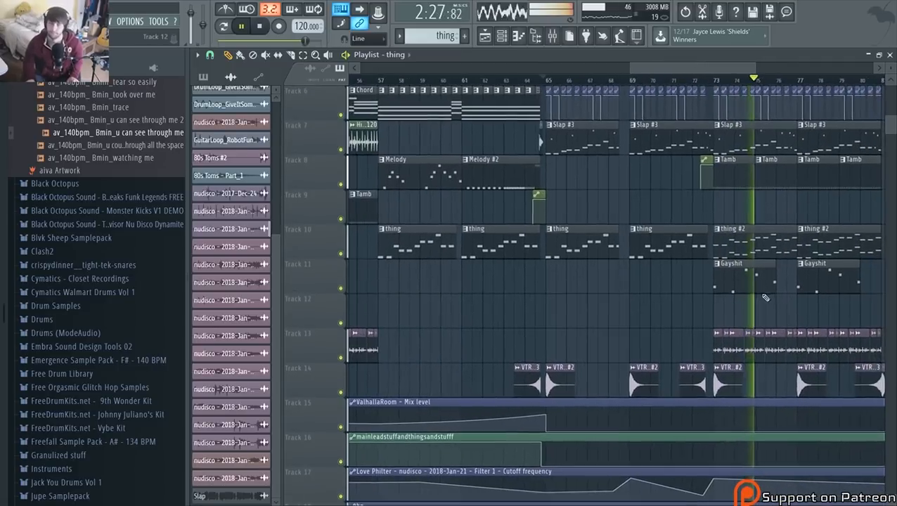
drag(710, 67, 725, 71)
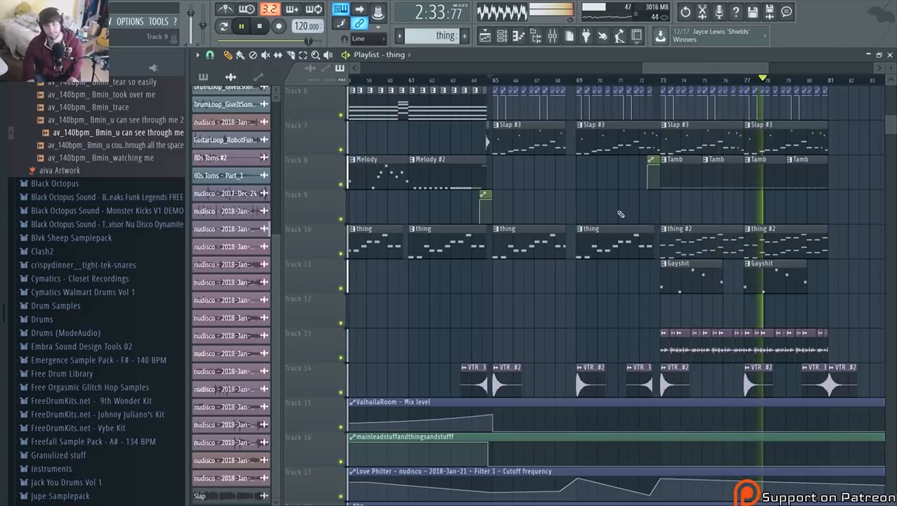
scroll(524, 164, down, 3)
key(space)
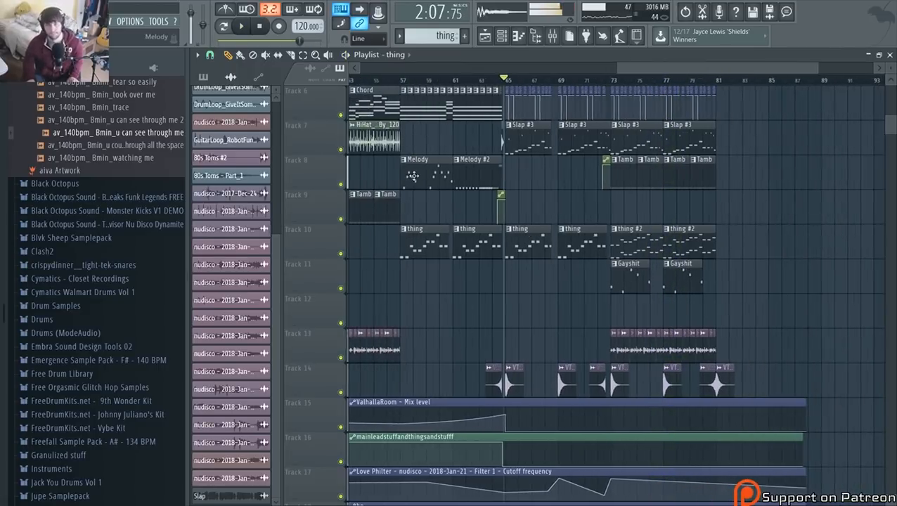
Play the section from bar 57 and delete the two thing clips at bars 57 and 61 on Track 10
click(404, 81)
key(space)
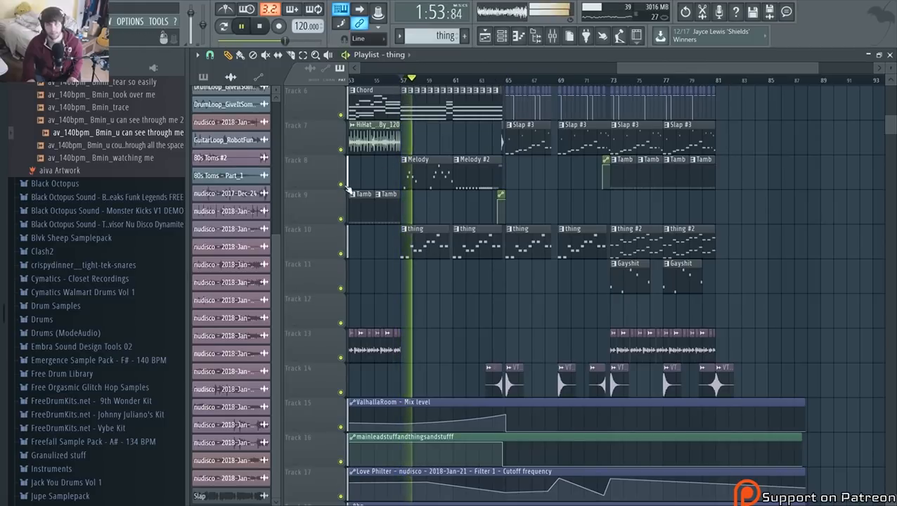
key(space)
scroll(639, 268, down, 3)
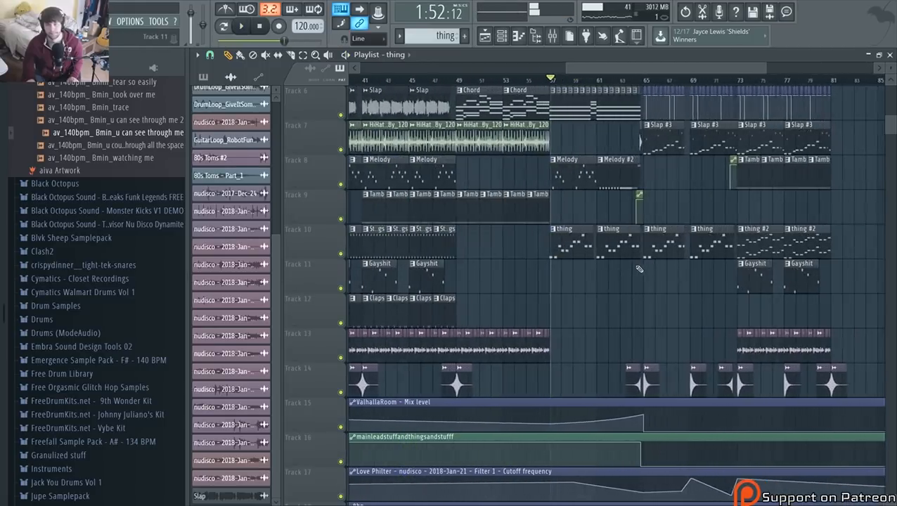
key(space)
scroll(639, 269, up, 1)
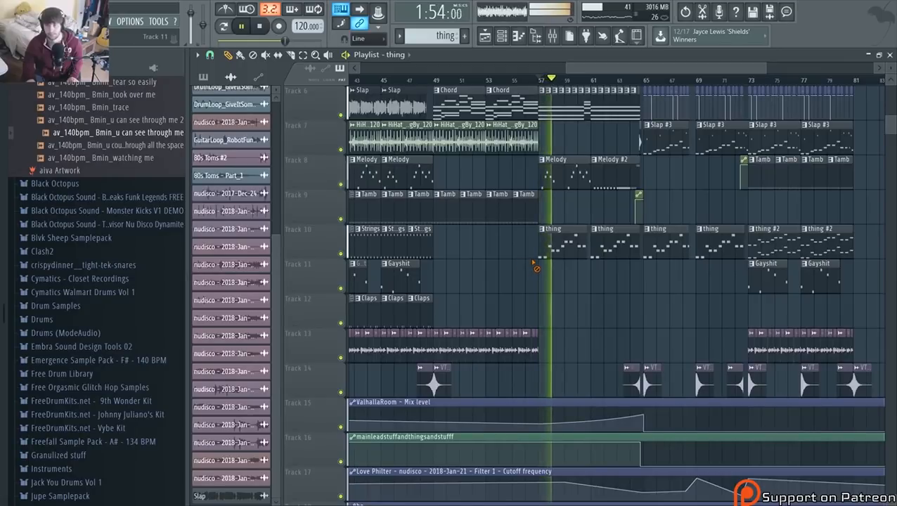
scroll(443, 263, down, 1)
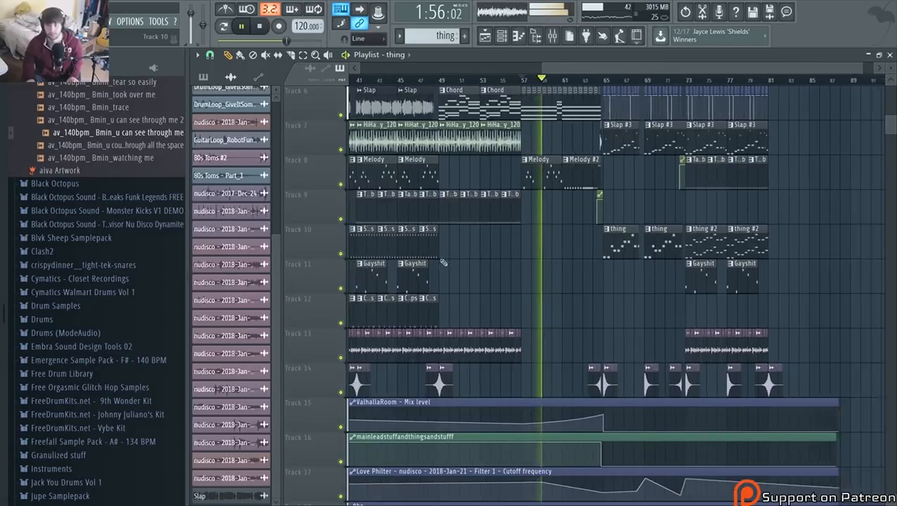
scroll(444, 262, down, 1)
Save the project and stop playback
click(14, 22)
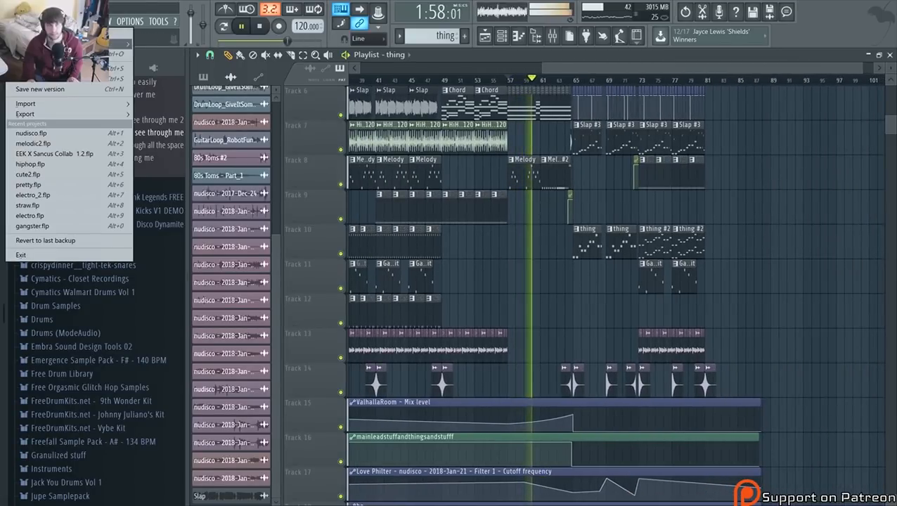
key(ctrl+s)
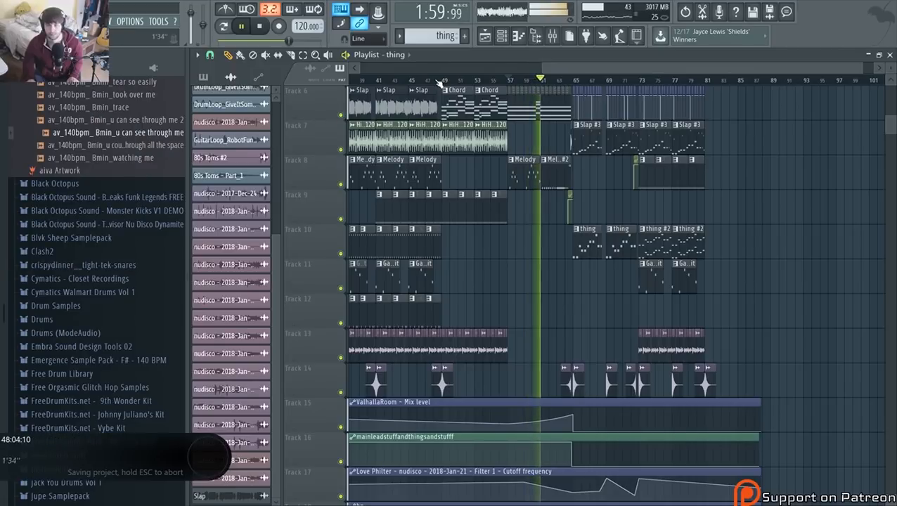
key(space)
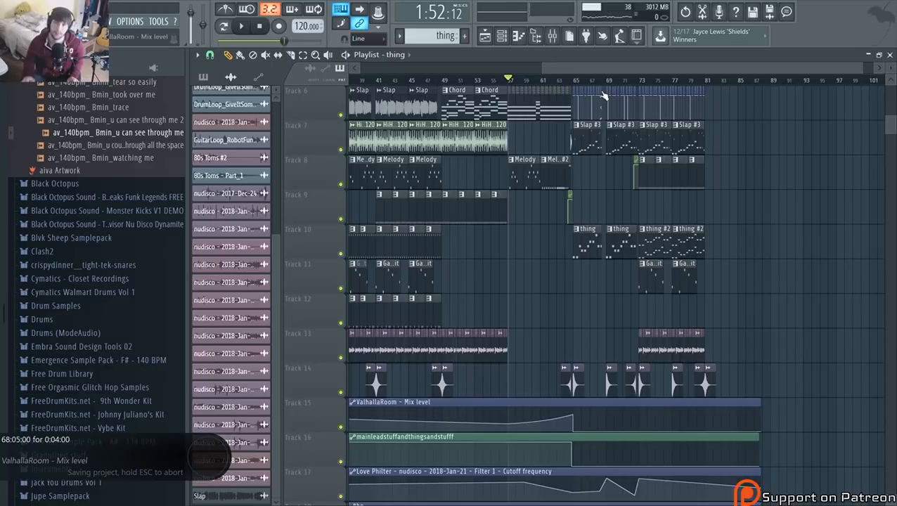
Play the final section from bar 73, checking its clips in the playlist, and stop
click(637, 79)
key(space)
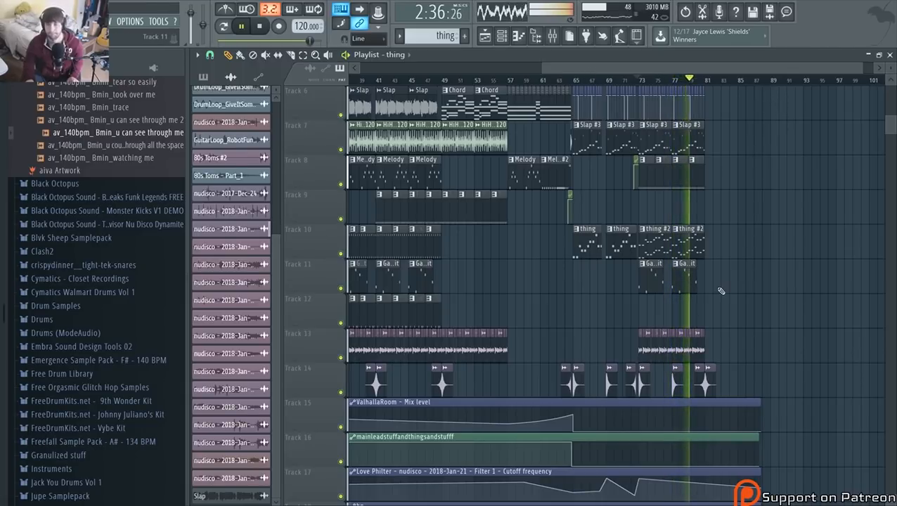
scroll(698, 335, up, 1)
scroll(698, 336, up, 2)
key(space)
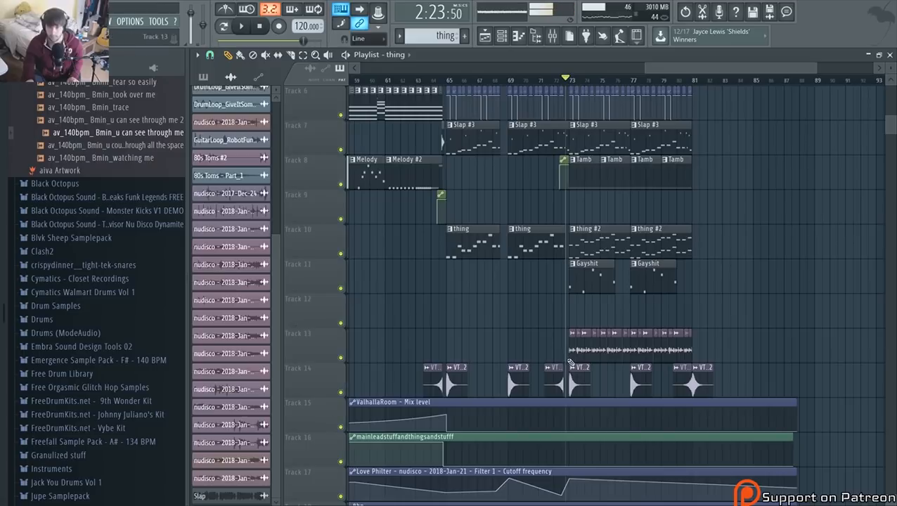
Solo the mixer track of the Track 13 audio clip, nudisco - 2018-Jan-11, play from bar 73, and restore all tracks
double_click(571, 352)
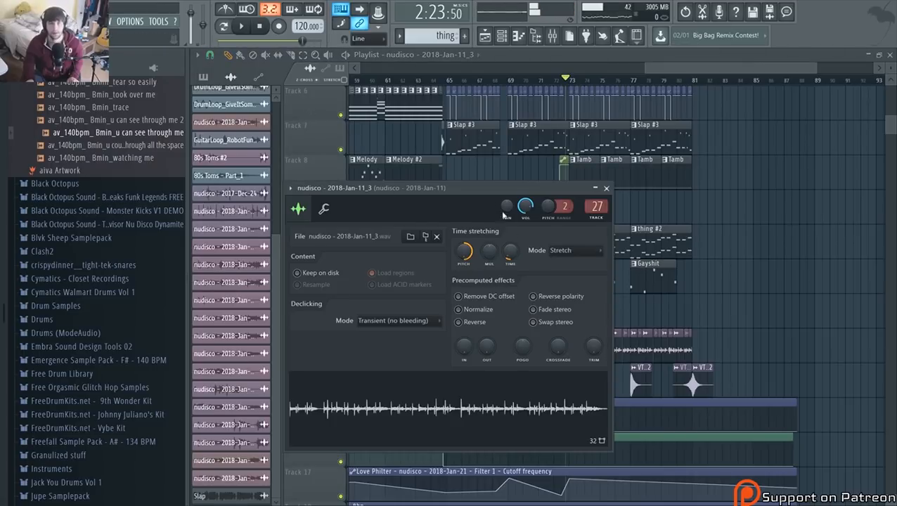
click(553, 36)
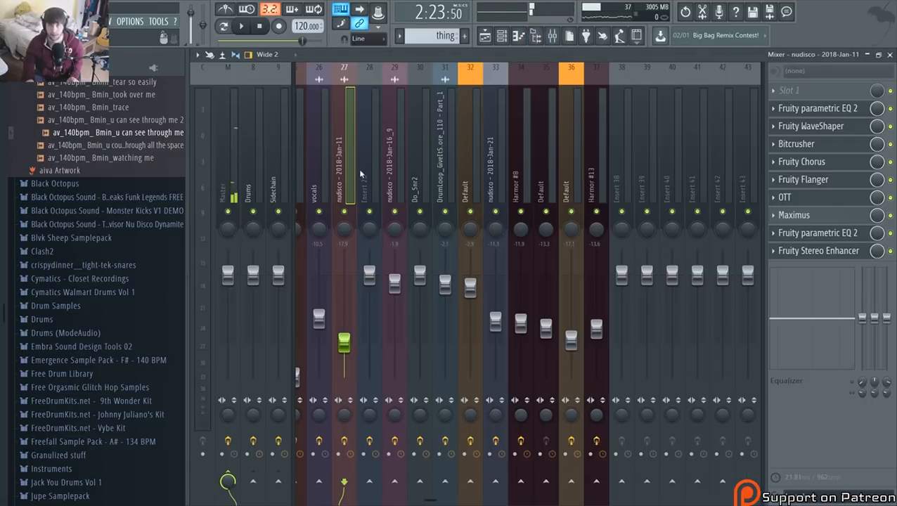
right_click(344, 212)
key(space)
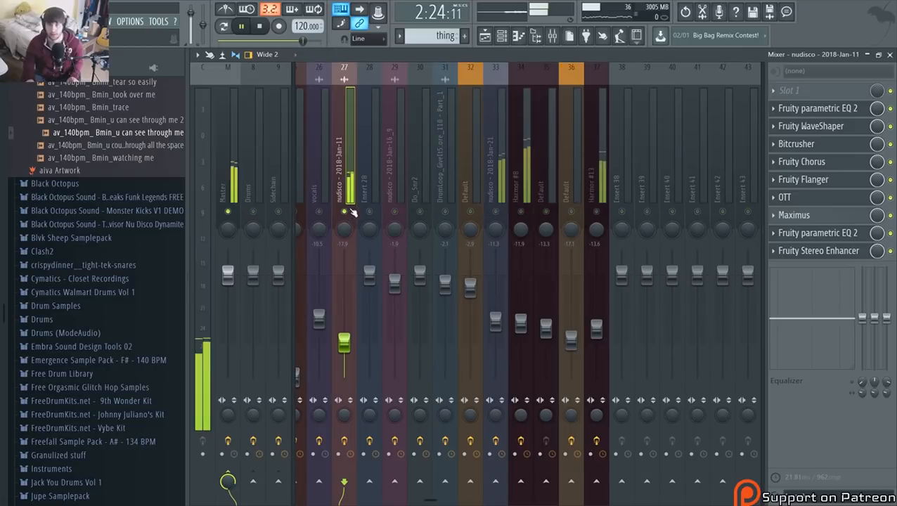
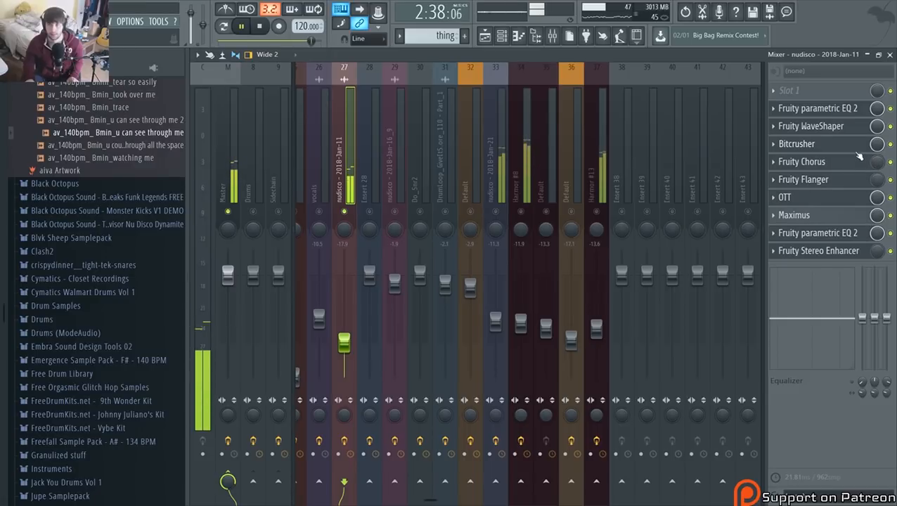
key(space)
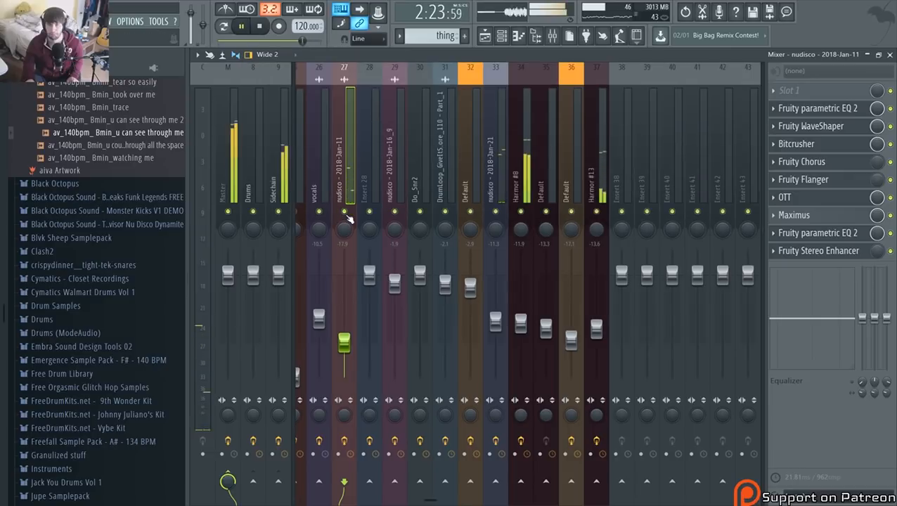
Raise the nudisco - 2018-Jan-11 mixer track's level to -11.5 dB during playback from bar 73, and stop
key(F5)
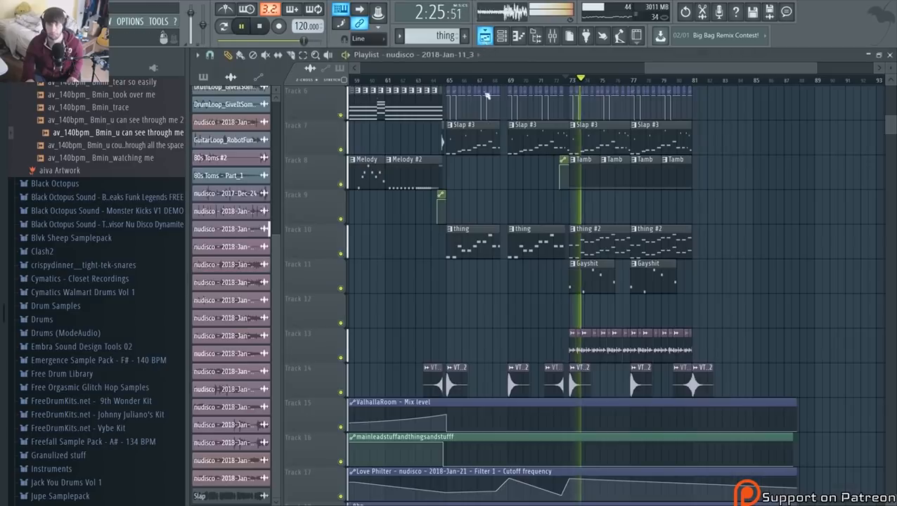
key(F9)
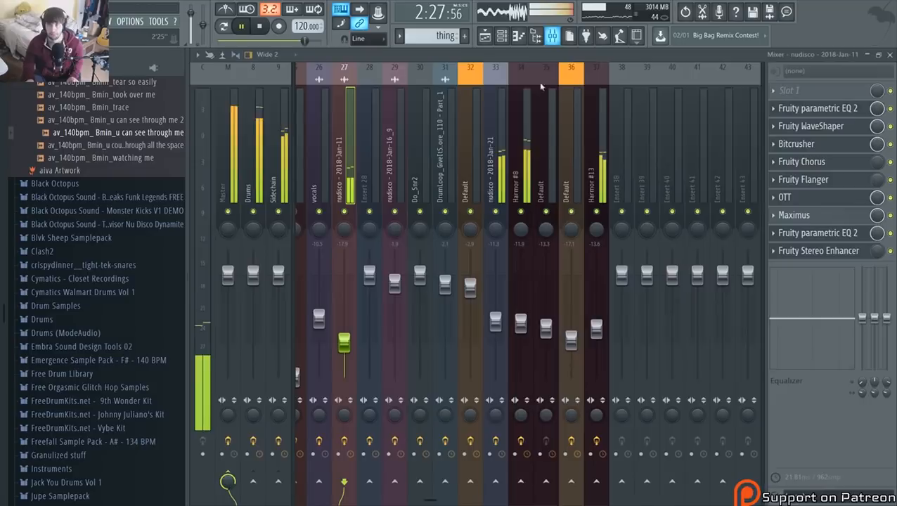
drag(344, 342, 344, 322)
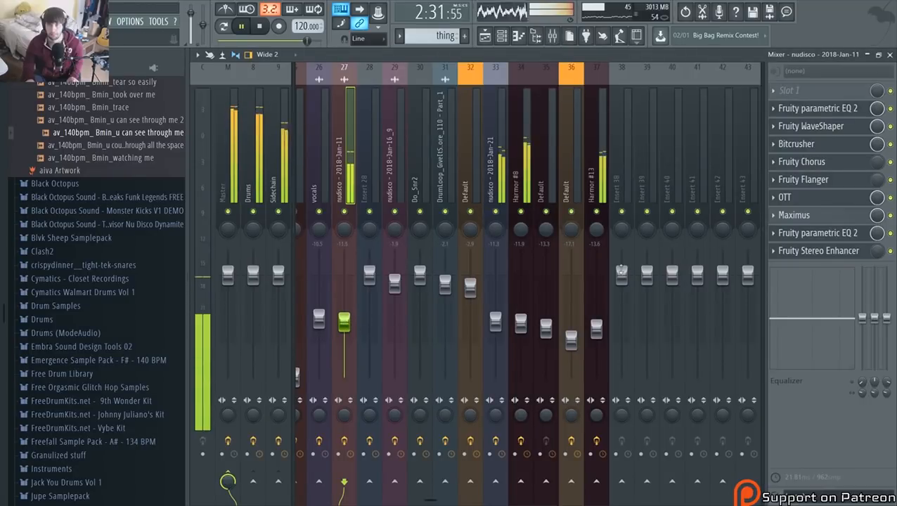
key(space)
Remove Fruity Flanger from the nudisco - 2018-Jan-11 mixer track's effects and open its OTT compressor
click(774, 180)
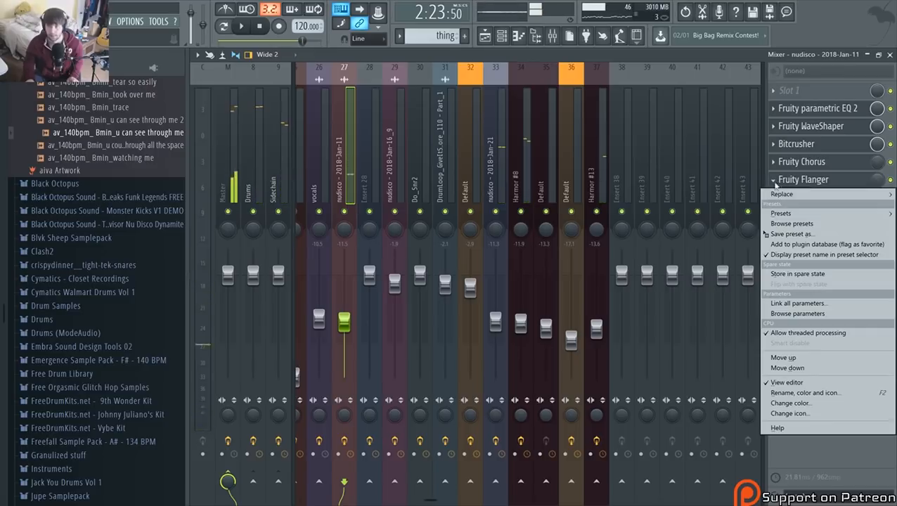
mouse_move(777, 200)
click(687, 140)
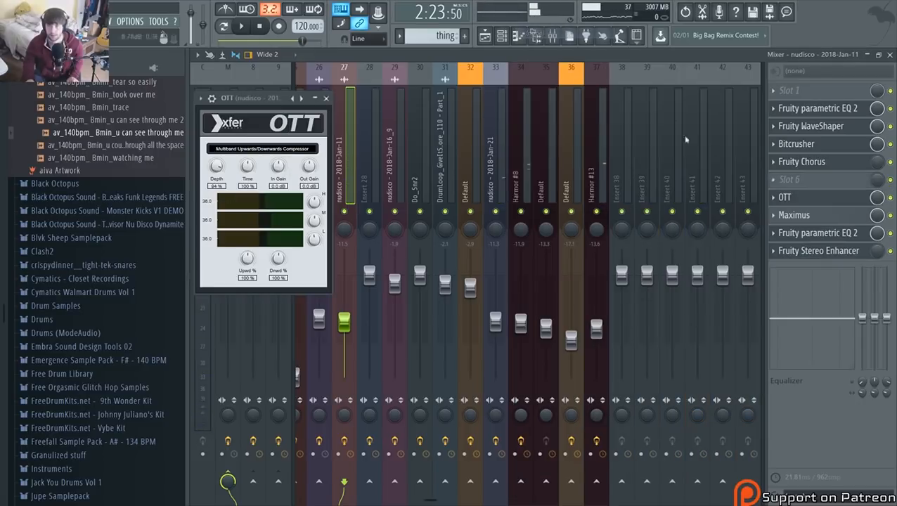
Close OTT, solo the nudisco - 2018-Jan-11 mixer track, and adjust its Fruity Chorus mix amount while replaying from bar 73
key(Escape)
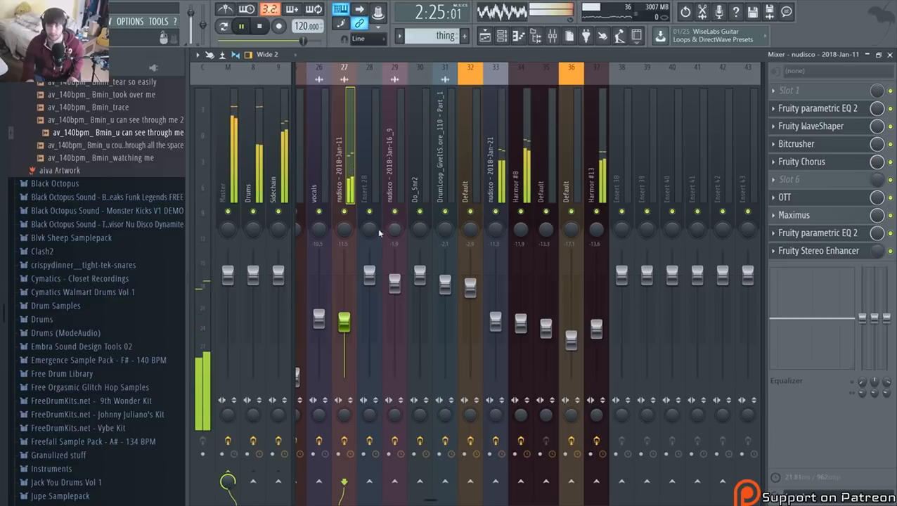
right_click(344, 212)
key(space)
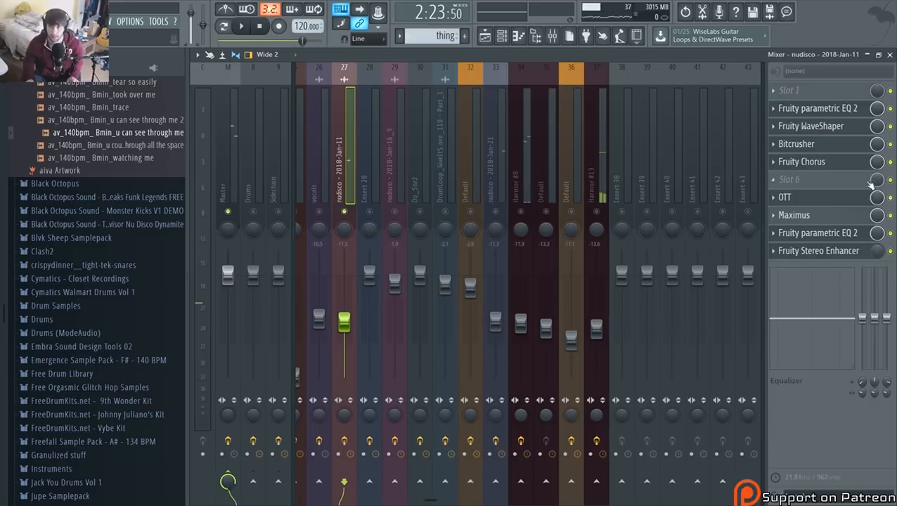
key(space)
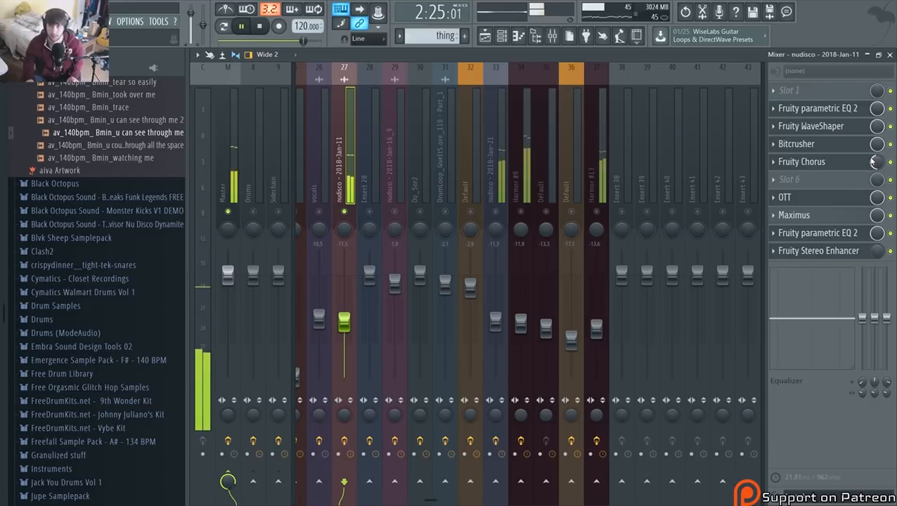
key(space)
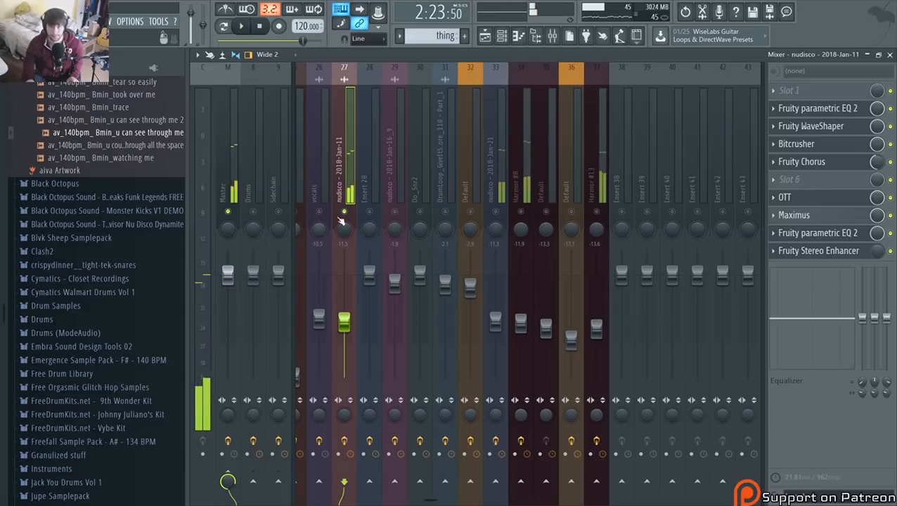
Save the project and bring the final section's clips from bar 73 to 81 into view in the playlist
click(487, 36)
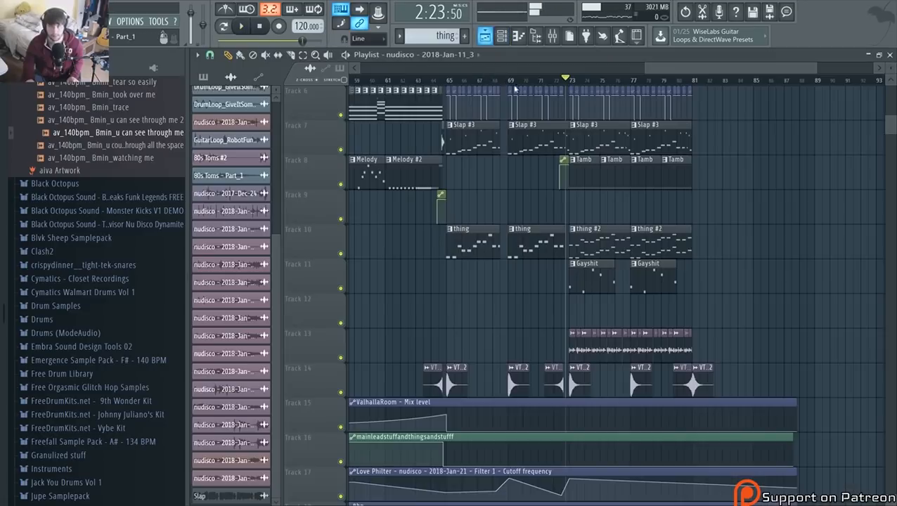
click(15, 21)
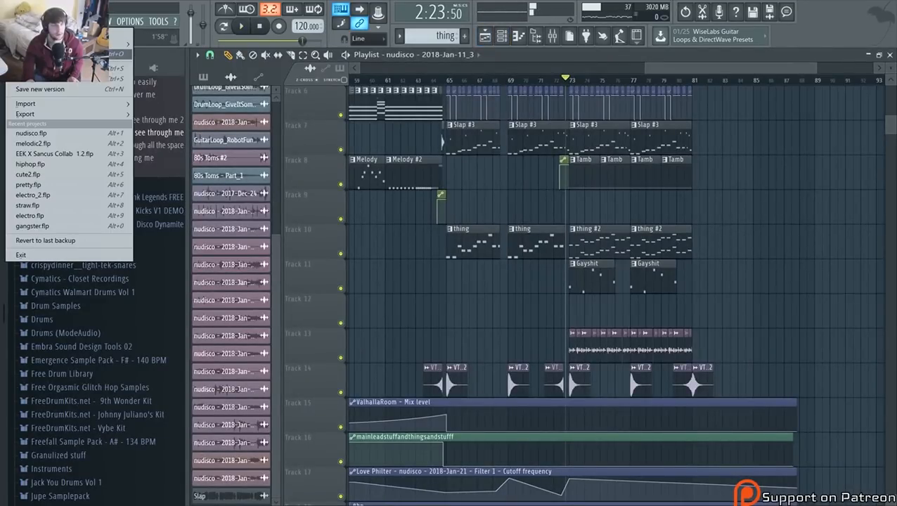
key(ctrl+s)
scroll(499, 163, up, 5)
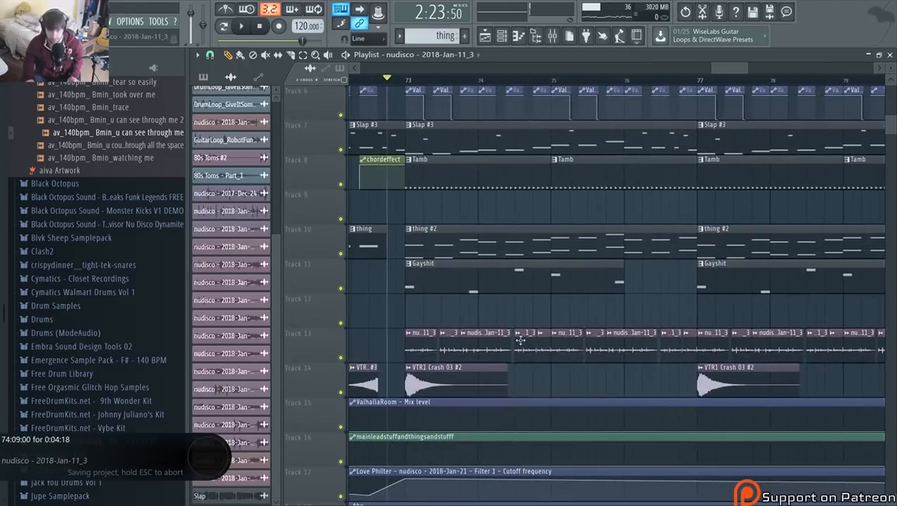
scroll(493, 352, down, 3)
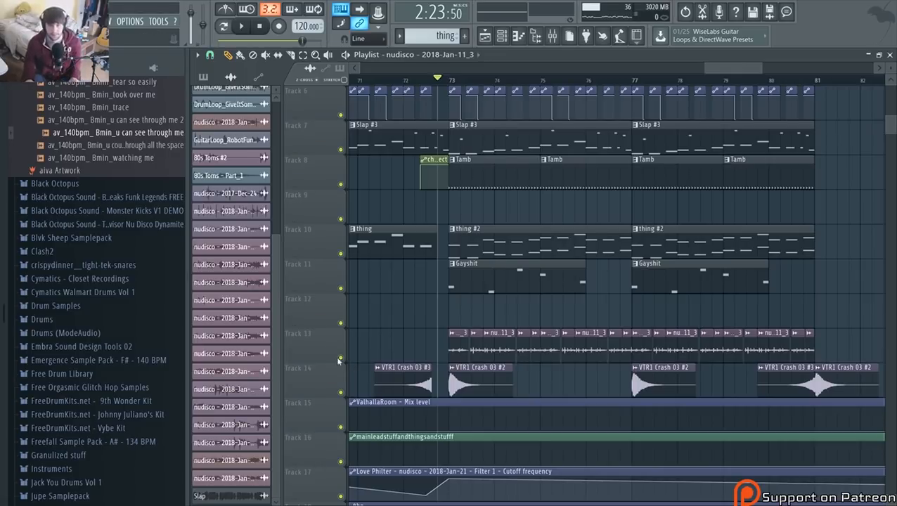
Solo playlist Track 13 and compare its audio clips by playing them from bar 73 and from bar 25
right_click(341, 357)
key(space)
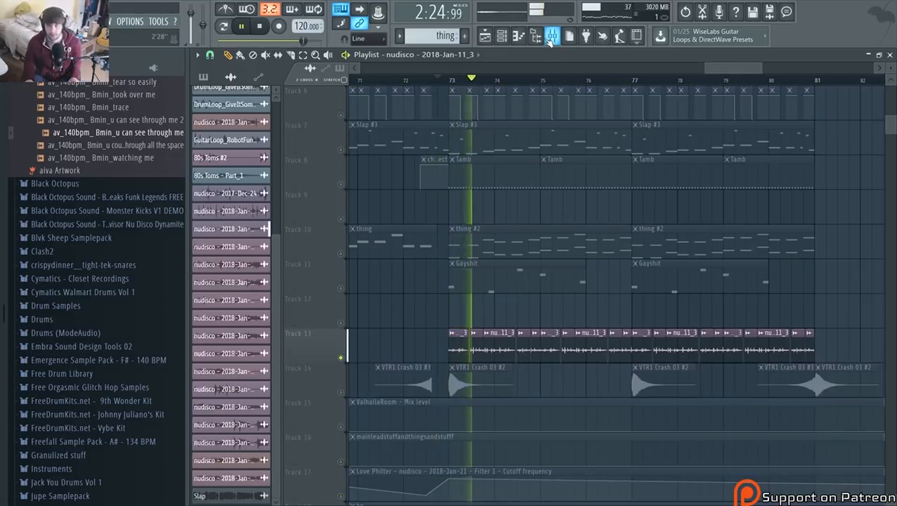
key(space)
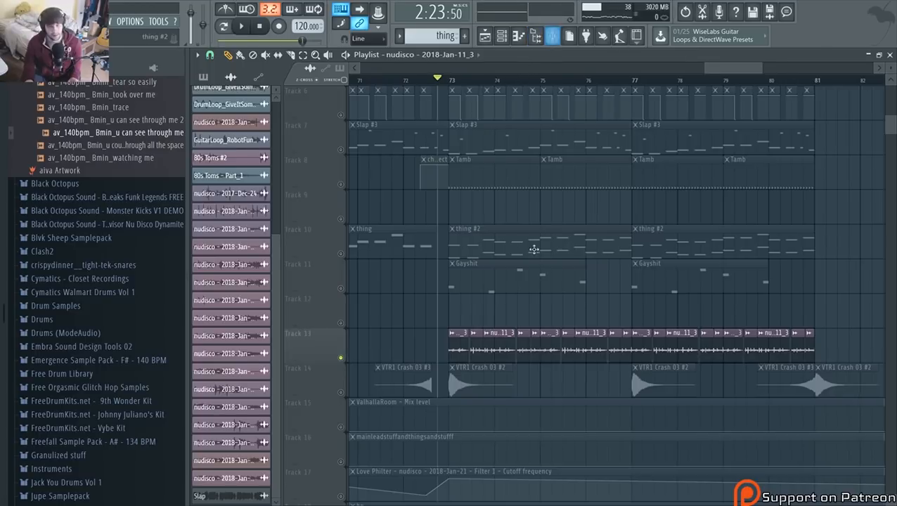
scroll(534, 249, down, 6)
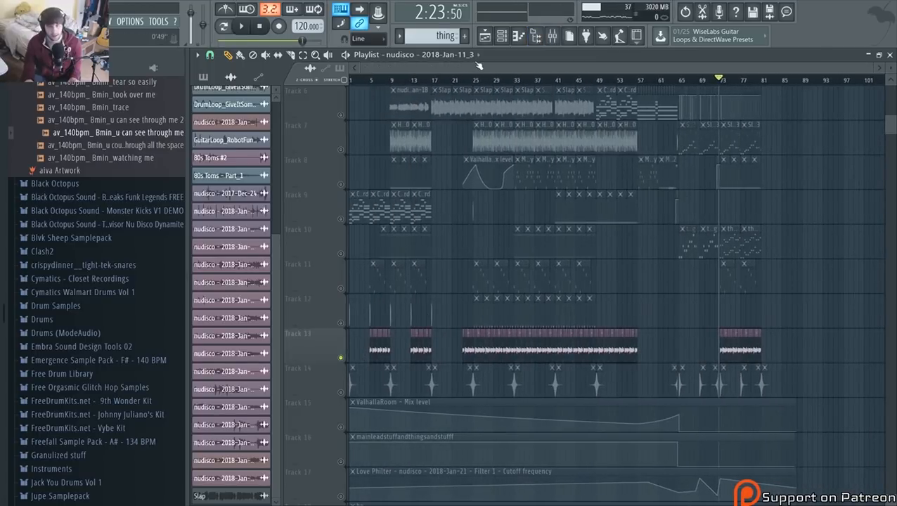
click(476, 80)
key(space)
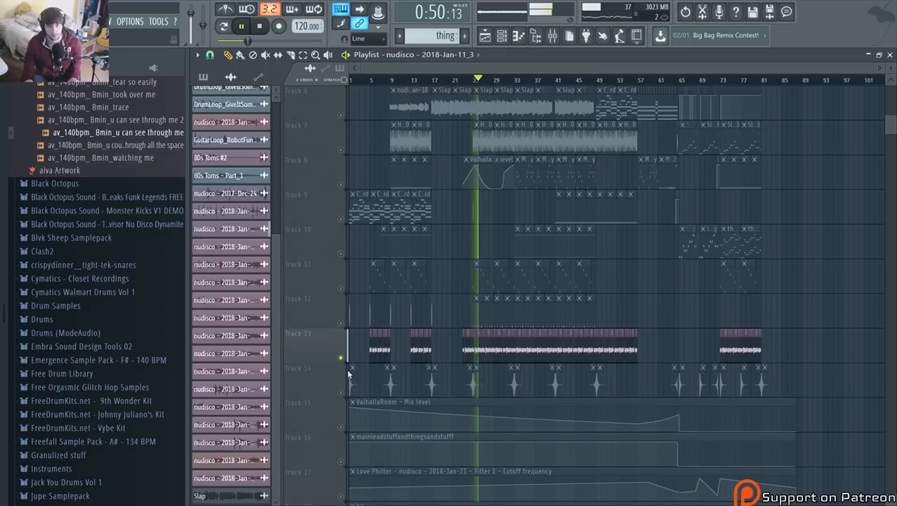
scroll(437, 361, up, 4)
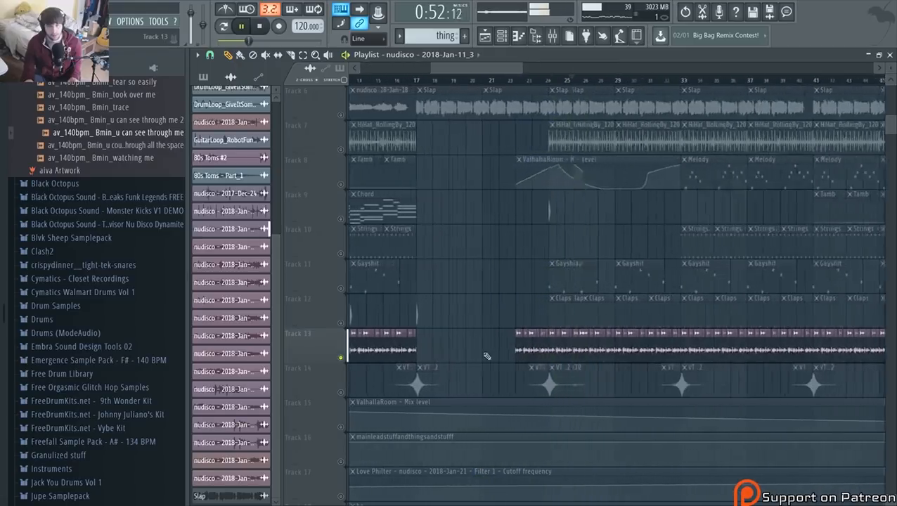
Open the channel settings of the nudisco - 2018-Jan-11_3 clip, check its time-stretching modes, and replay from bar 25
double_click(600, 349)
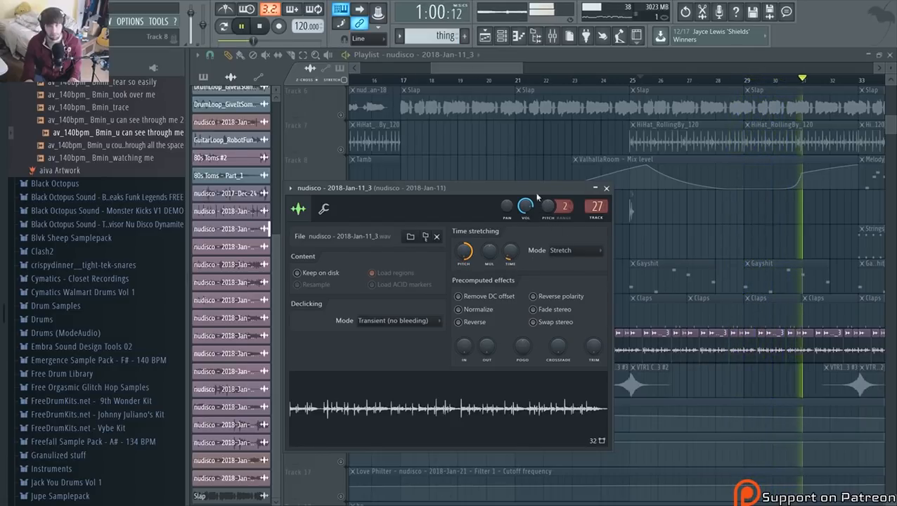
key(space)
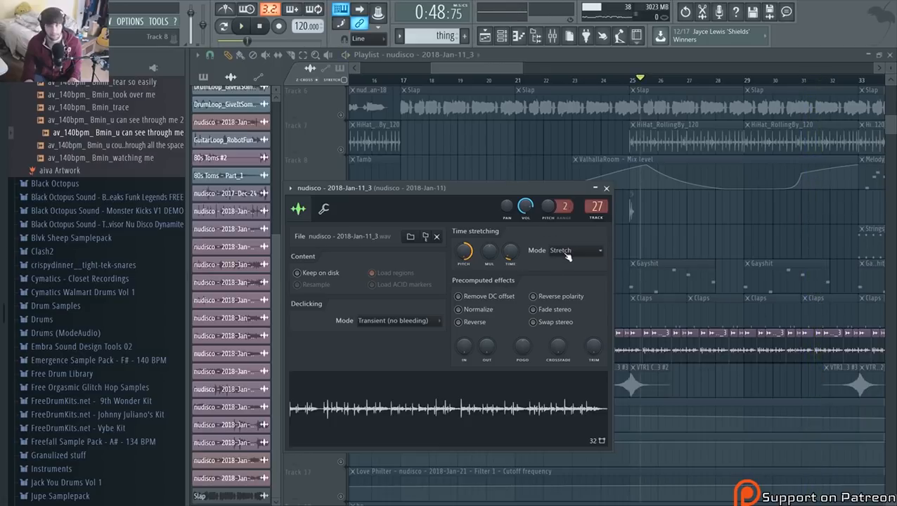
click(563, 250)
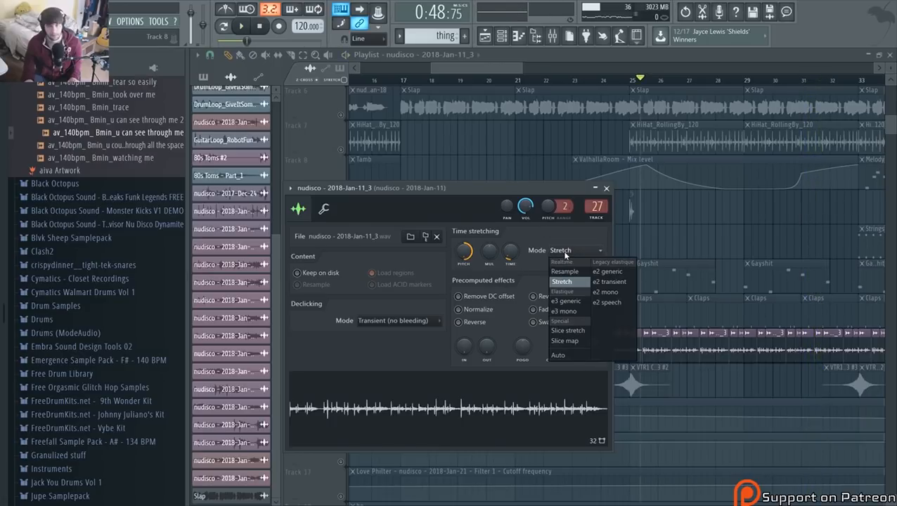
click(566, 253)
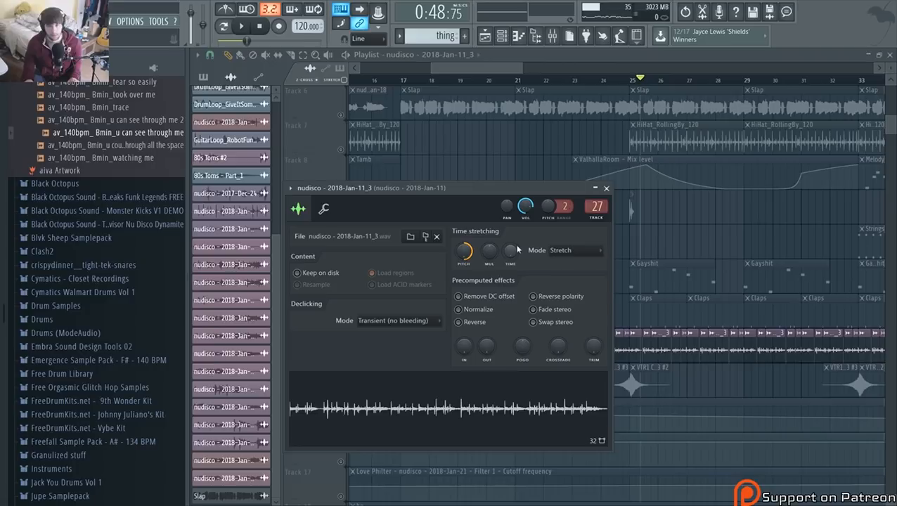
key(space)
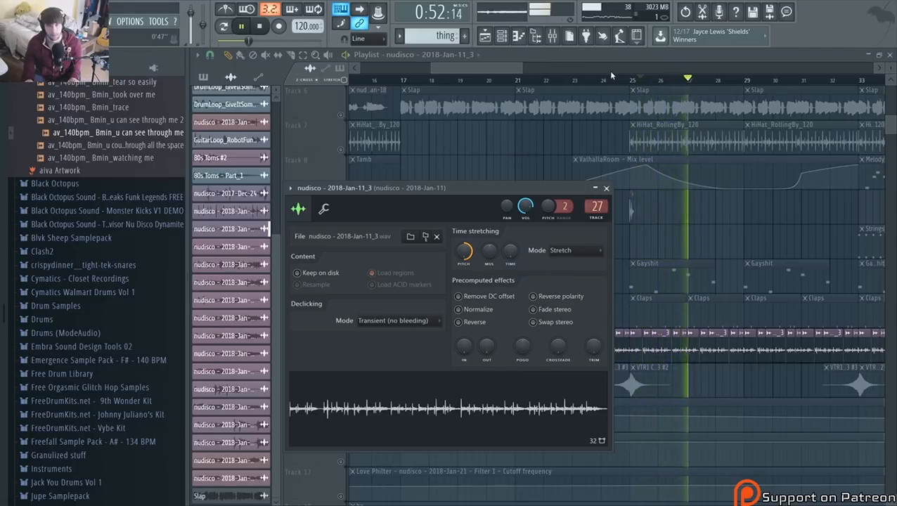
key(space)
Restore all mixer and playlist tracks from solo, play the full mix from bar 25, and save the project
click(553, 37)
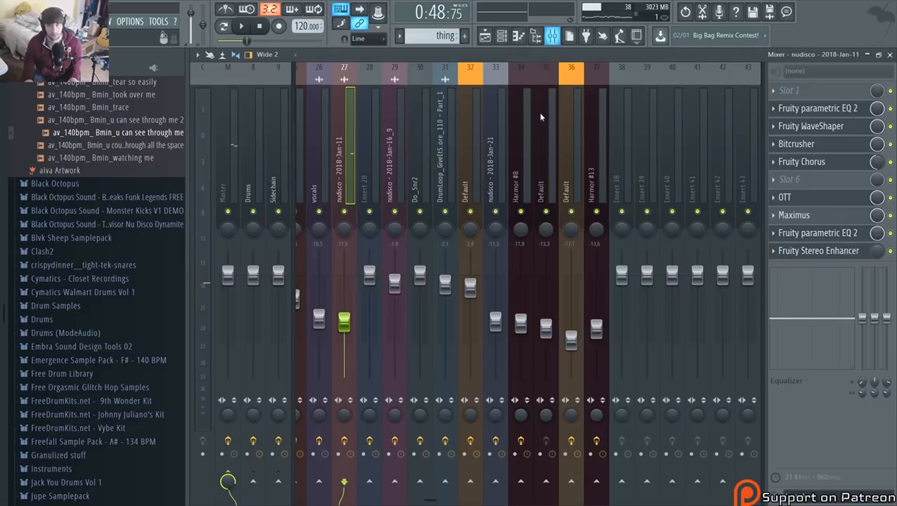
click(486, 38)
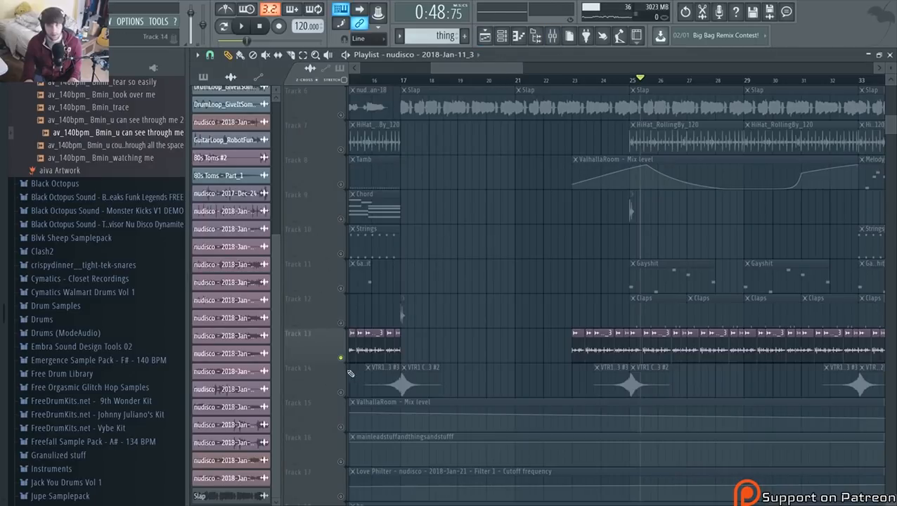
key(space)
scroll(350, 373, down, 3)
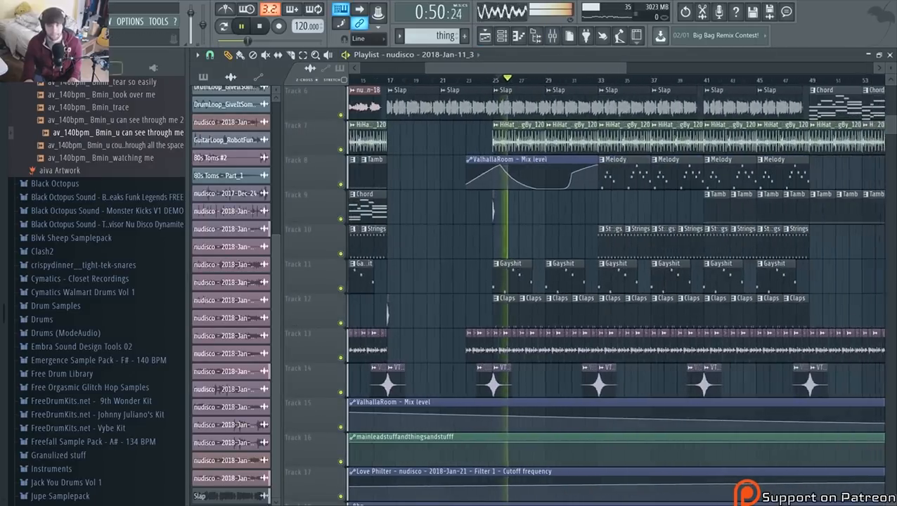
click(13, 21)
click(28, 66)
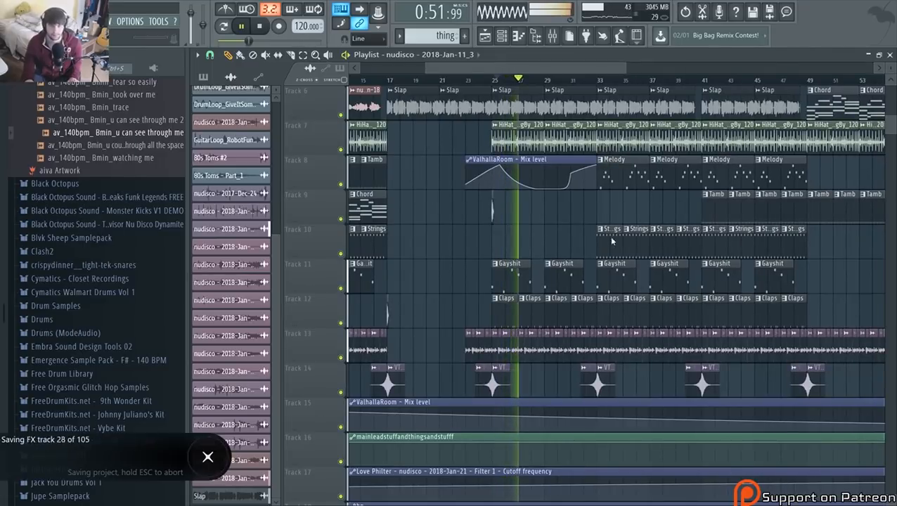
Open the nudisco - 2018-Jan-18_2 vocal clip's channel settings, then solo its vocals mixer track and play from bar 25
scroll(612, 241, down, 3)
scroll(609, 281, up, 3)
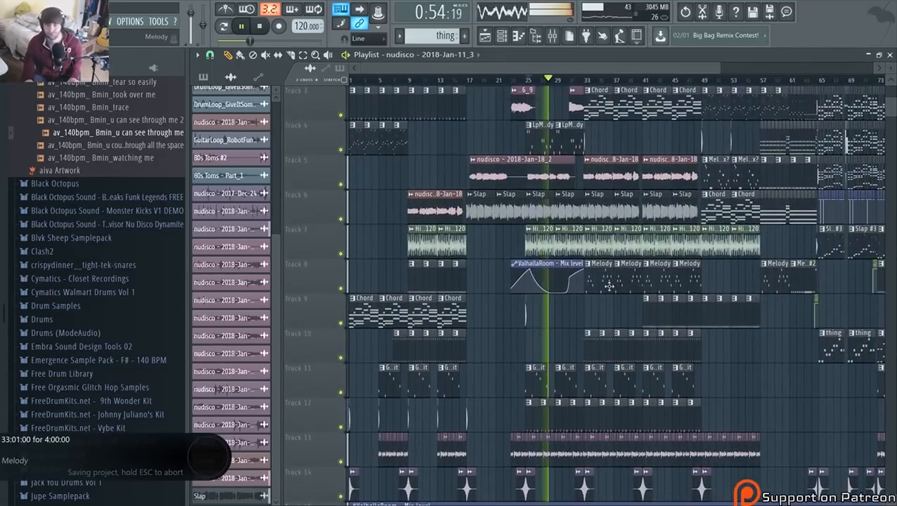
key(space)
double_click(535, 109)
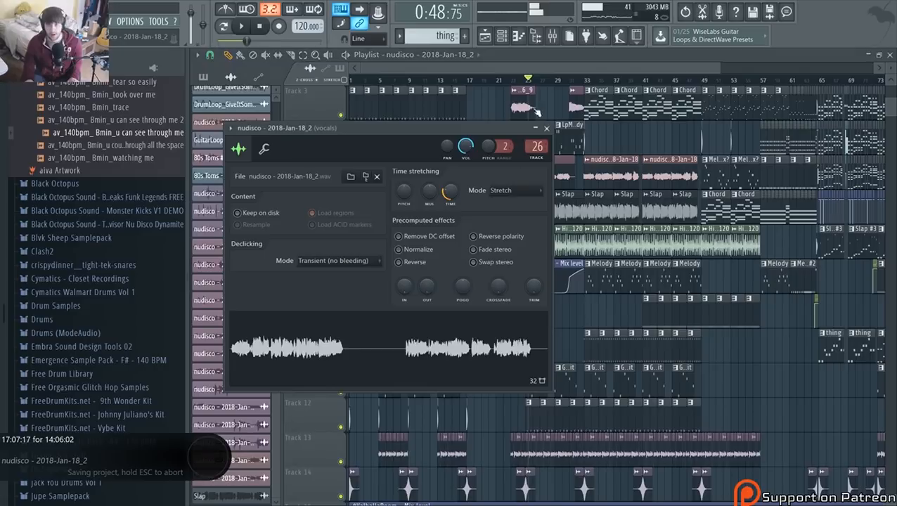
click(554, 36)
scroll(411, 151, left, 3)
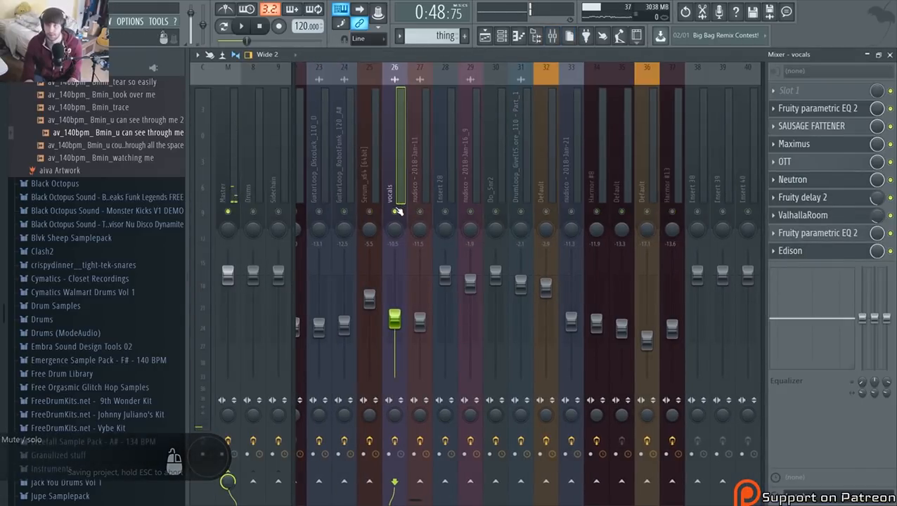
key(space)
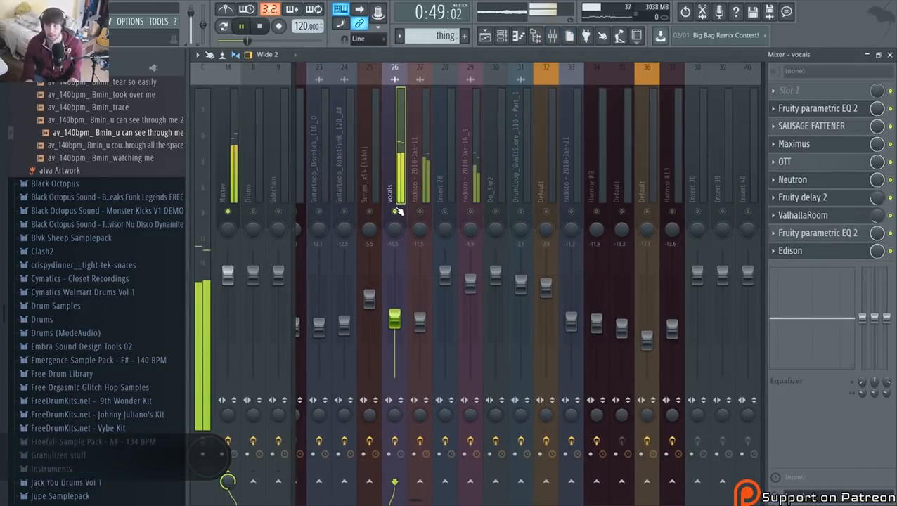
Open Neutron on the vocals track and set the Exciter's band 2 drive to 10.4 dB with its character at Retro
click(819, 192)
click(814, 181)
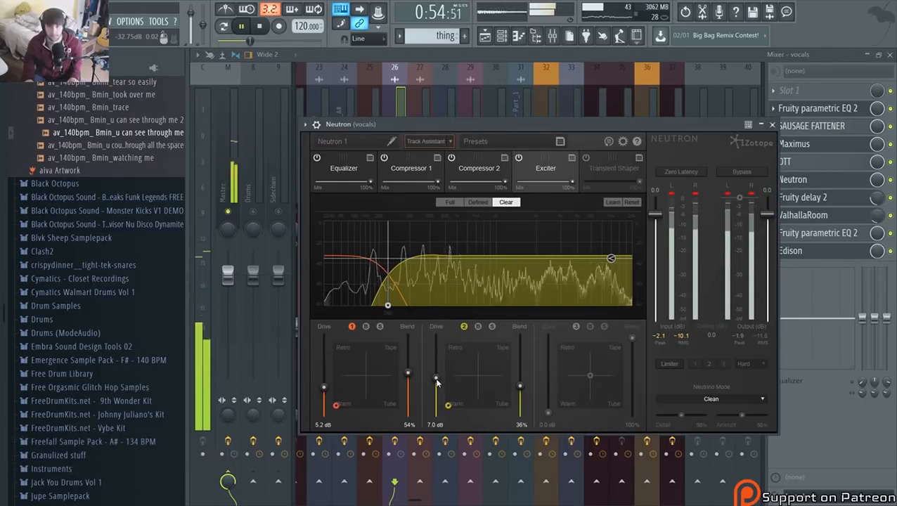
drag(436, 378, 437, 343)
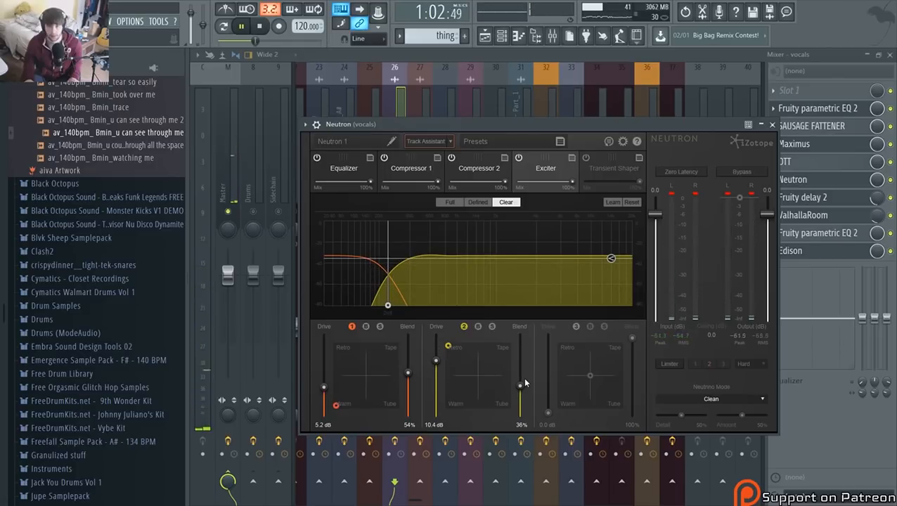
Set the Exciter's band 1 drive to 14.4 dB, move its character to Tape, and replay the vocals
drag(324, 388, 325, 350)
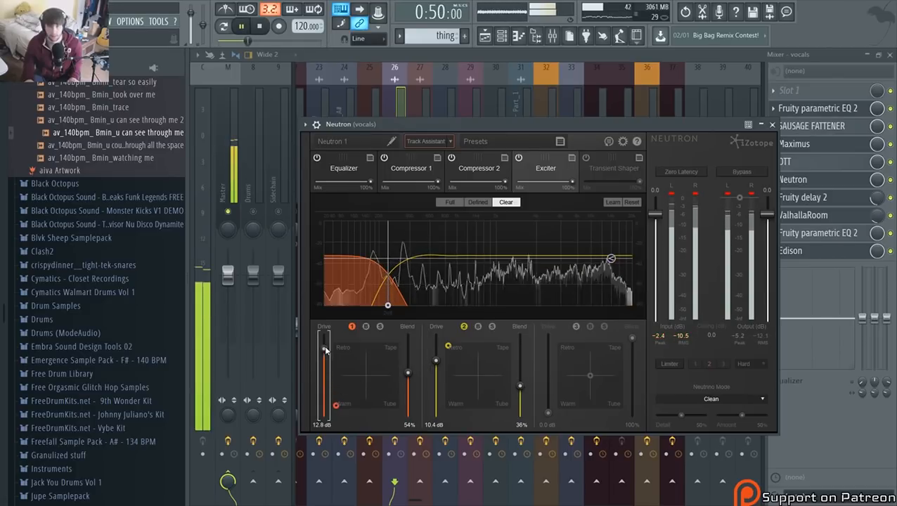
drag(335, 406, 396, 346)
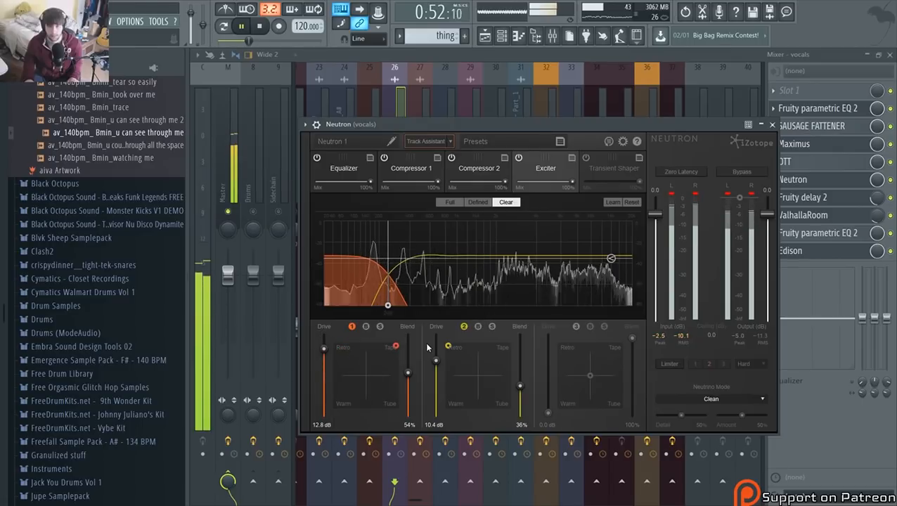
drag(325, 349, 325, 339)
key(space)
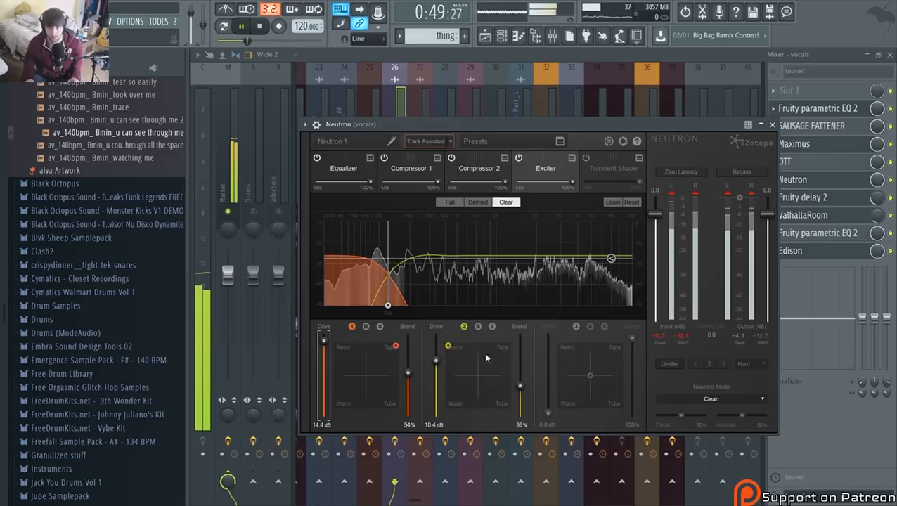
Set the Exciter's band 2 to 9.1 dB drive and 100% blend, trying a Retro-Tape mix before returning to Retro, and stop playback
drag(449, 346, 481, 346)
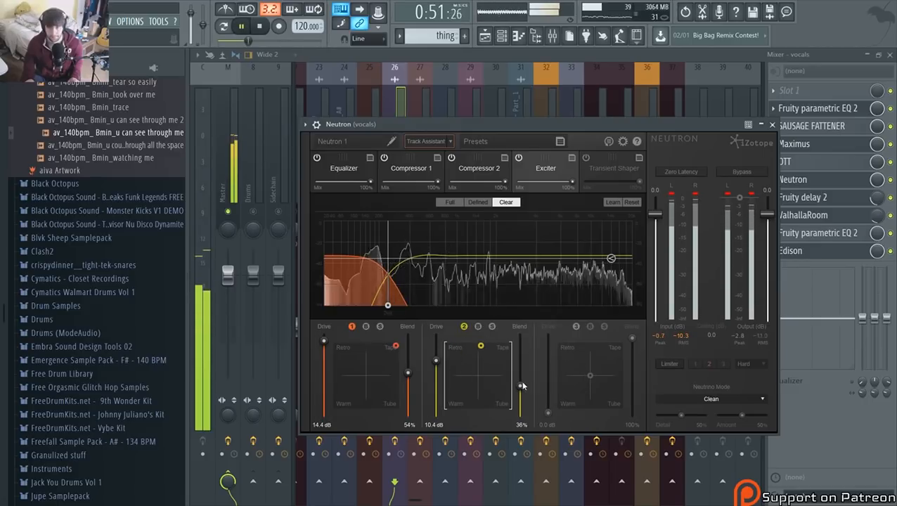
mouse_move(521, 386)
mouse_down()
mouse_move(519, 335)
mouse_move(518, 402)
mouse_up()
drag(437, 361, 436, 367)
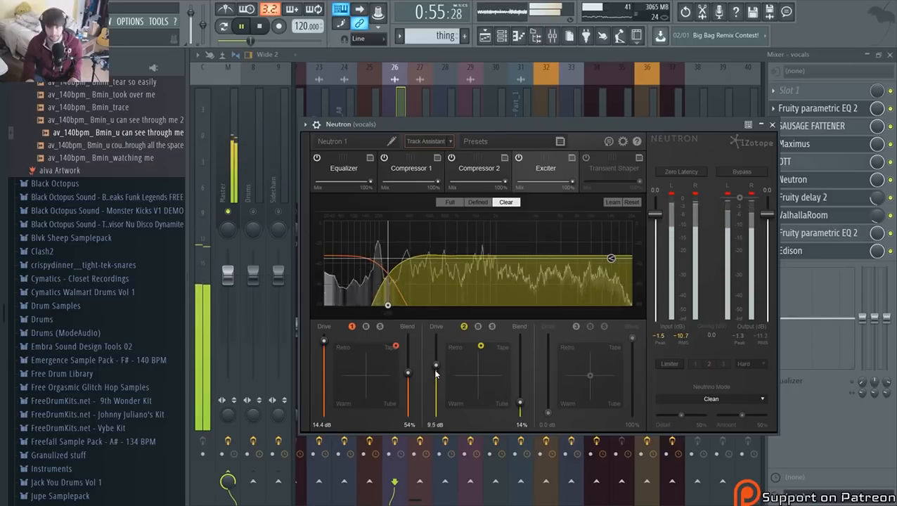
drag(481, 345, 448, 346)
alt+click(522, 389)
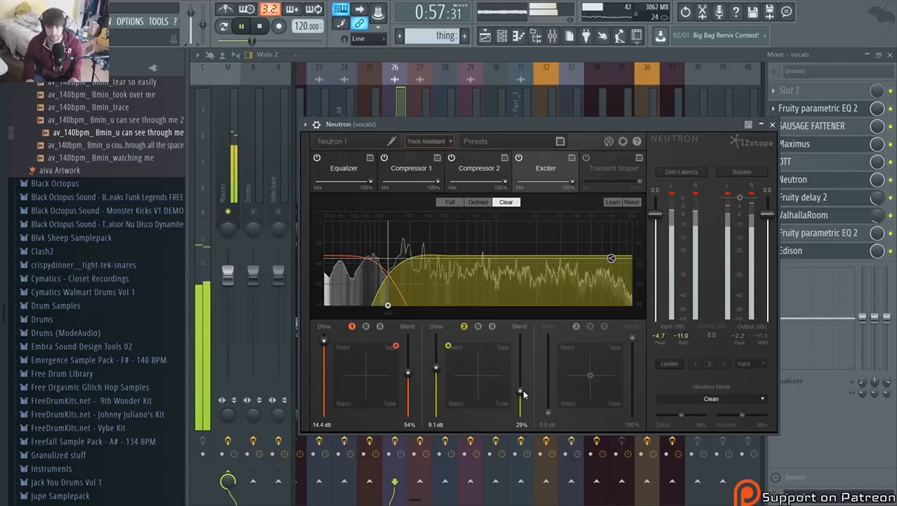
key(space)
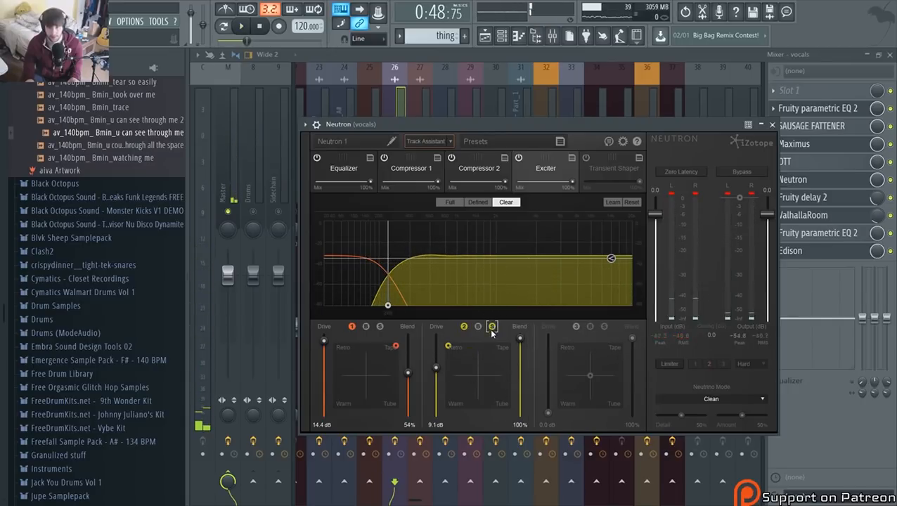
Replay the vocals and set the Exciter's band 2 midway between Retro and Warm, with 25% blend and 6.6 dB drive
key(space)
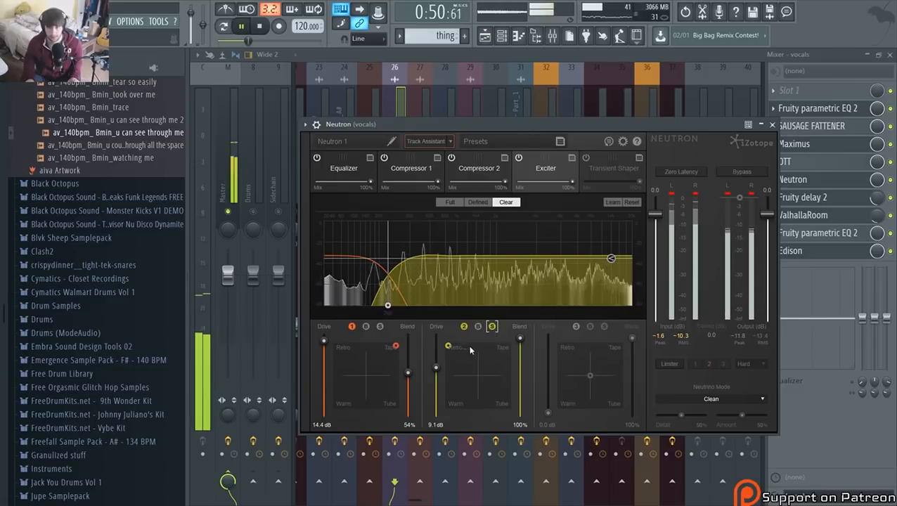
key(space)
drag(448, 346, 448, 406)
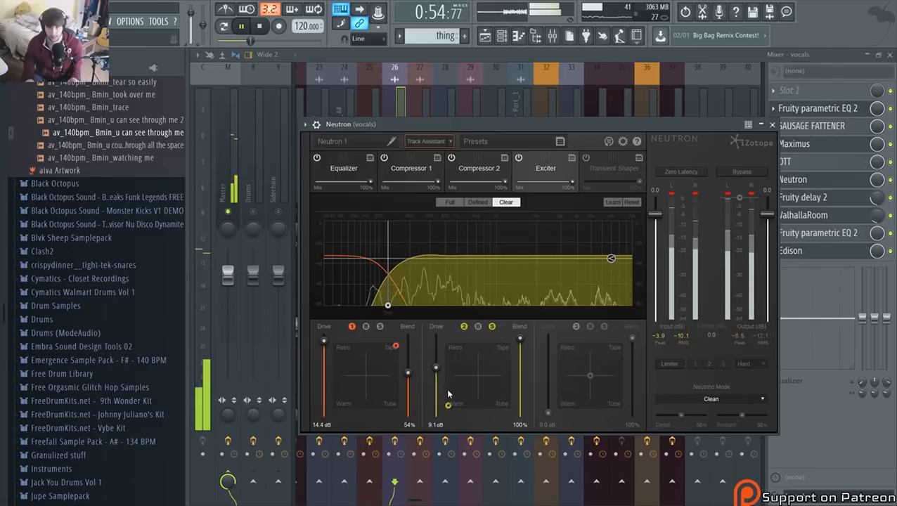
drag(448, 406, 447, 374)
key(space)
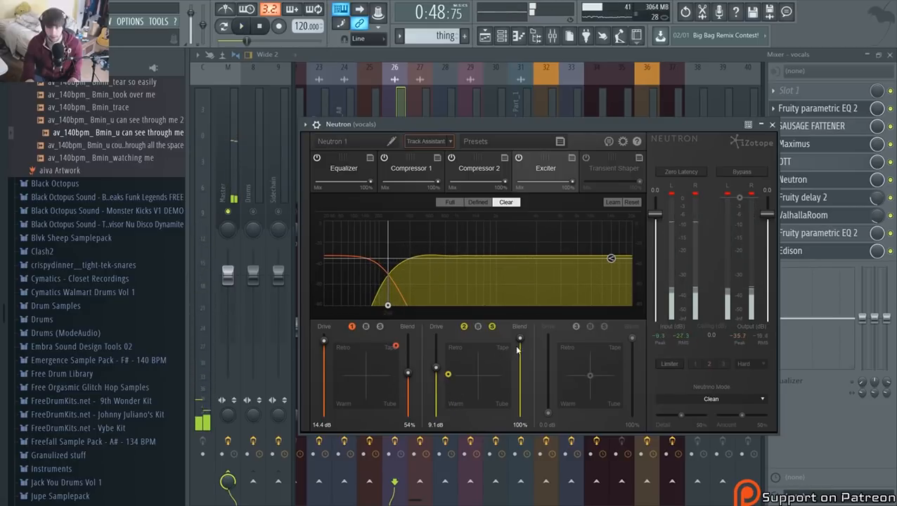
drag(521, 383, 520, 394)
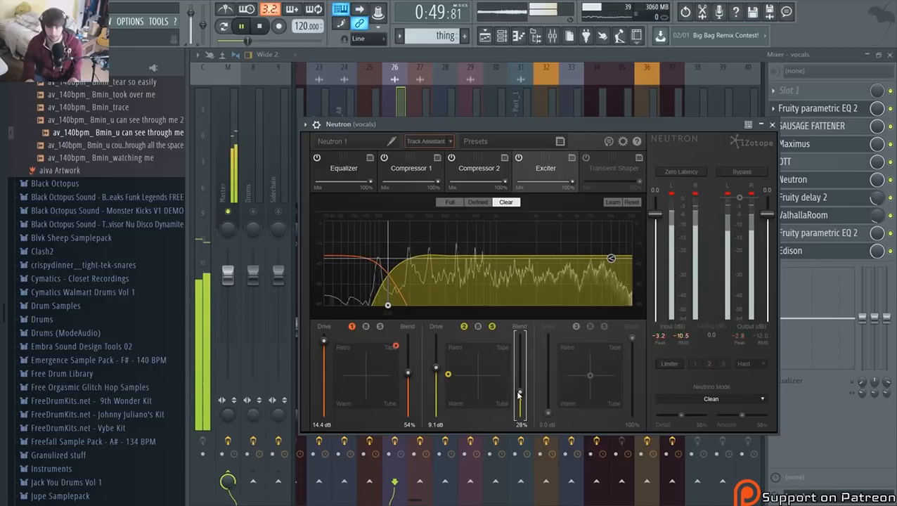
drag(435, 369, 435, 380)
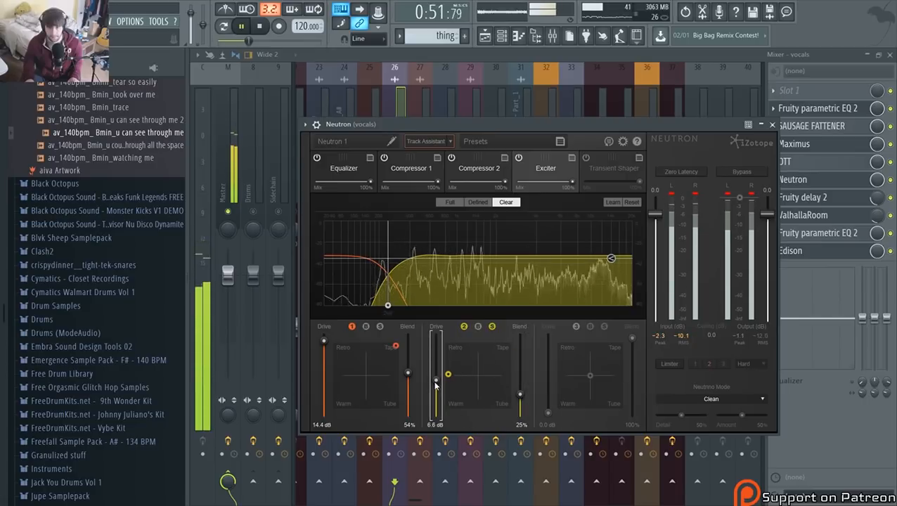
Move the Exciter's band 1 character to Warm and raise the crossover between bands 1 and 2, replaying the vocals to compare
drag(396, 347, 336, 406)
key(space)
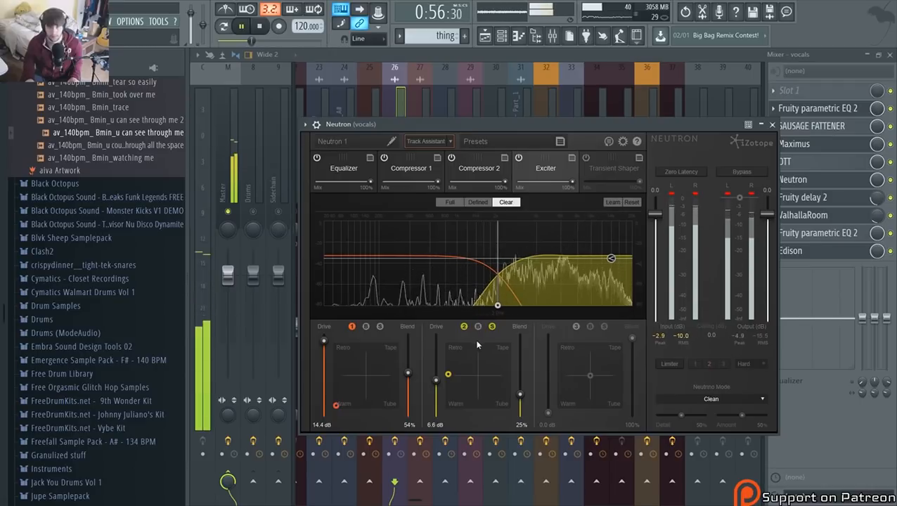
key(space)
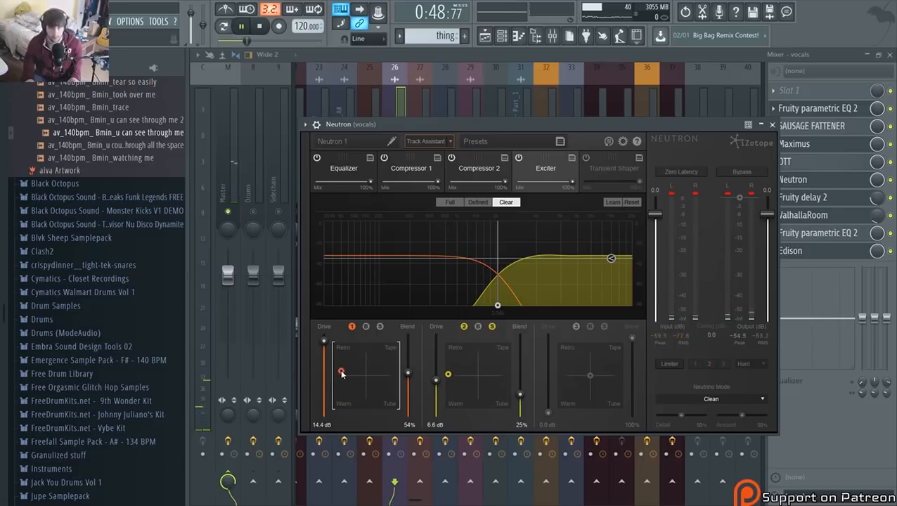
key(space)
drag(341, 373, 340, 405)
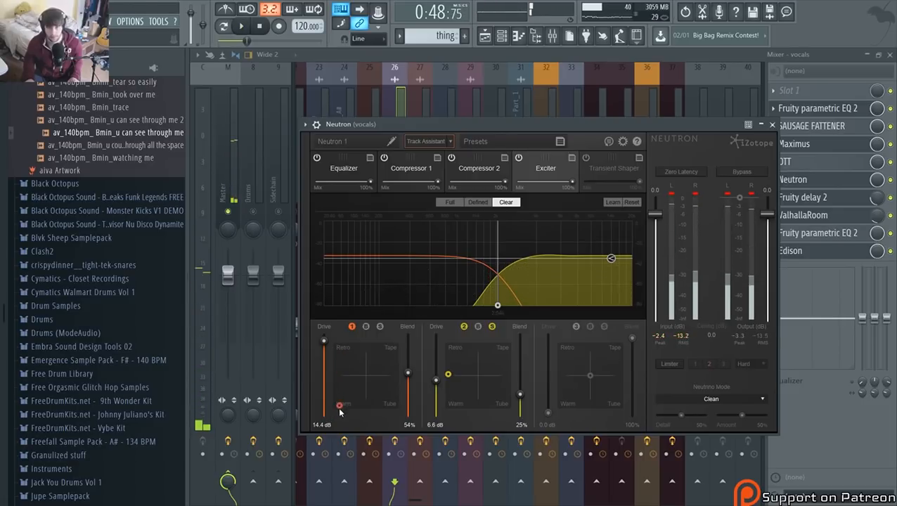
key(space)
Unsolo the Exciter's band 2, try band 1 at 5.8 dB drive and 100% blend, and settle on 8.2 dB and 46%
drag(324, 342, 326, 386)
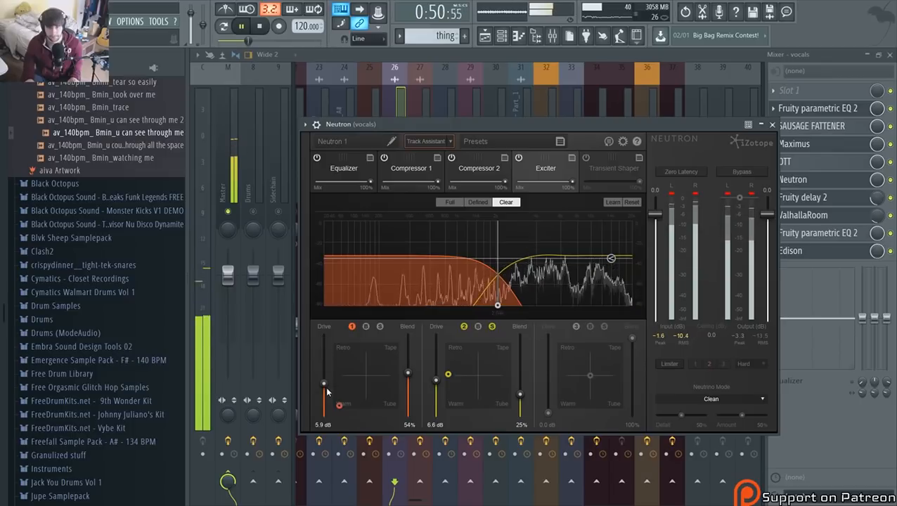
drag(408, 373, 405, 326)
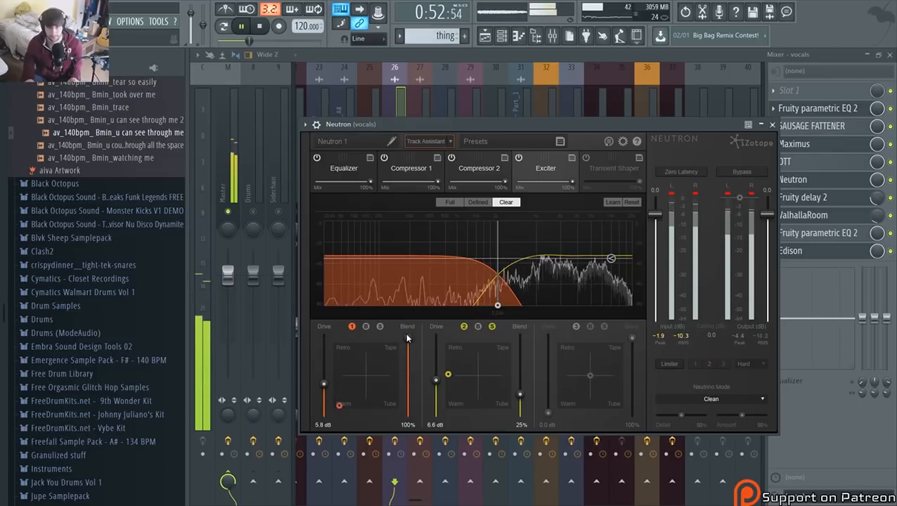
click(492, 326)
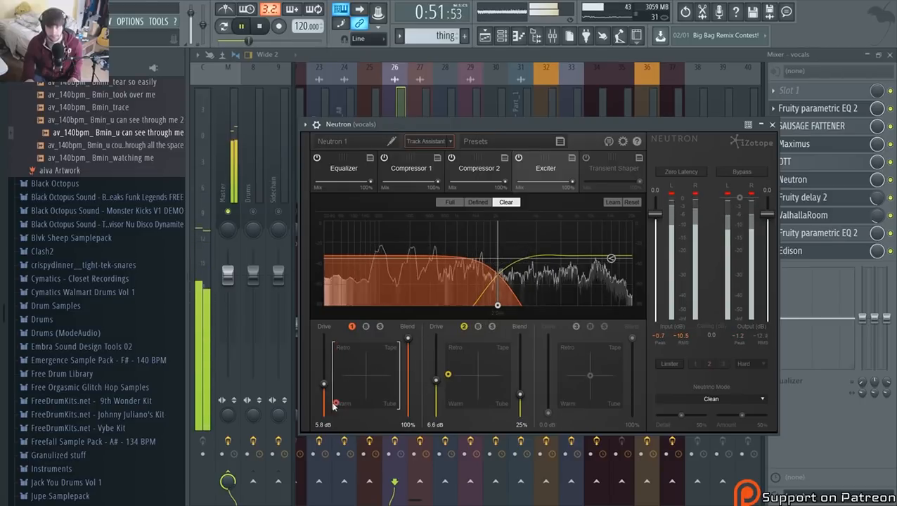
drag(407, 340, 408, 389)
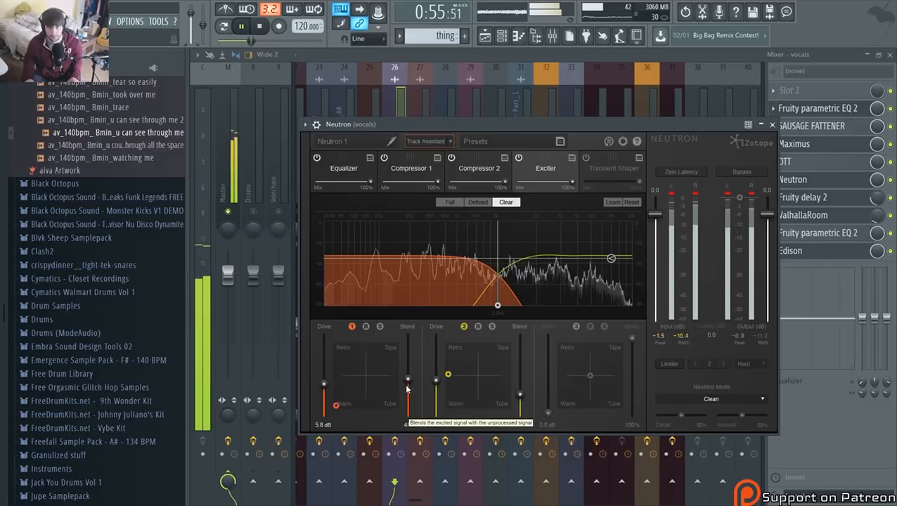
drag(323, 385, 322, 339)
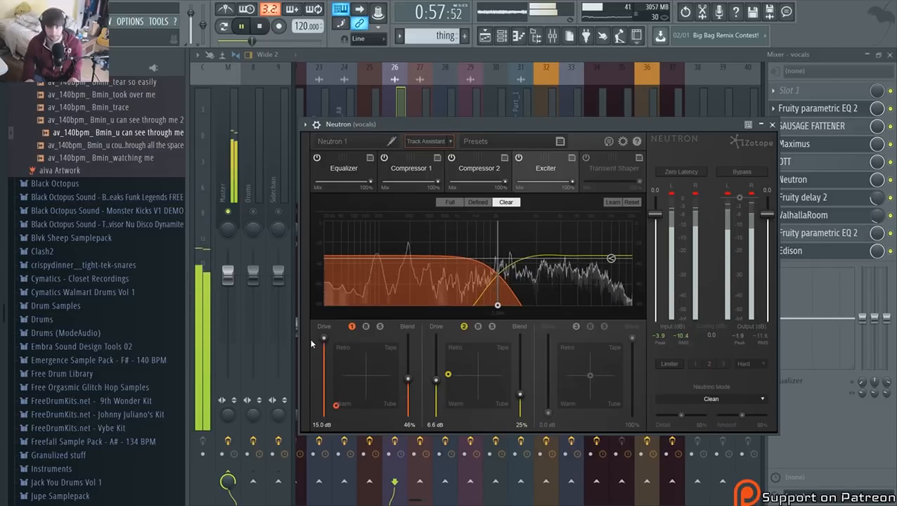
drag(311, 344, 385, 375)
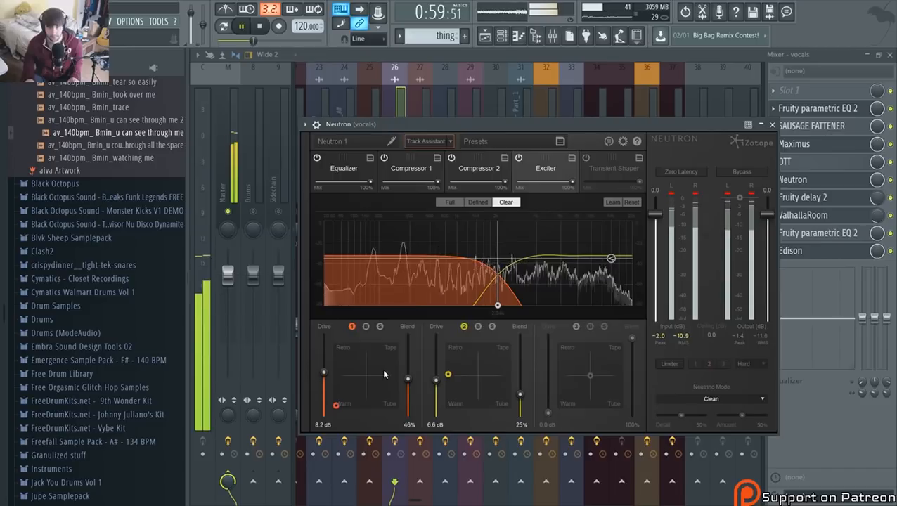
Set Compressor 2 to -15.7 dB threshold, 2.1 dB gain, 58.67% mix and a 2.1:1 ratio, and stop playback
click(468, 169)
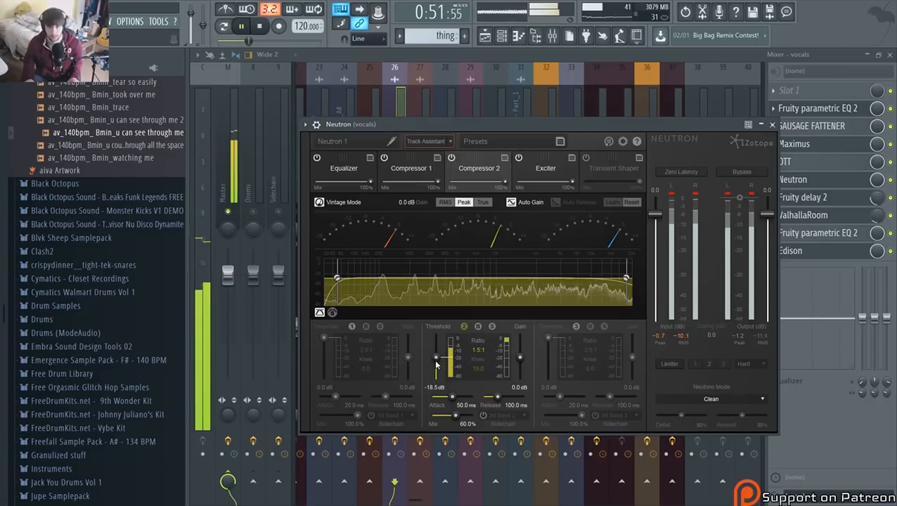
mouse_move(436, 361)
mouse_down()
mouse_move(482, 369)
mouse_move(438, 367)
mouse_move(437, 343)
mouse_move(437, 358)
mouse_up()
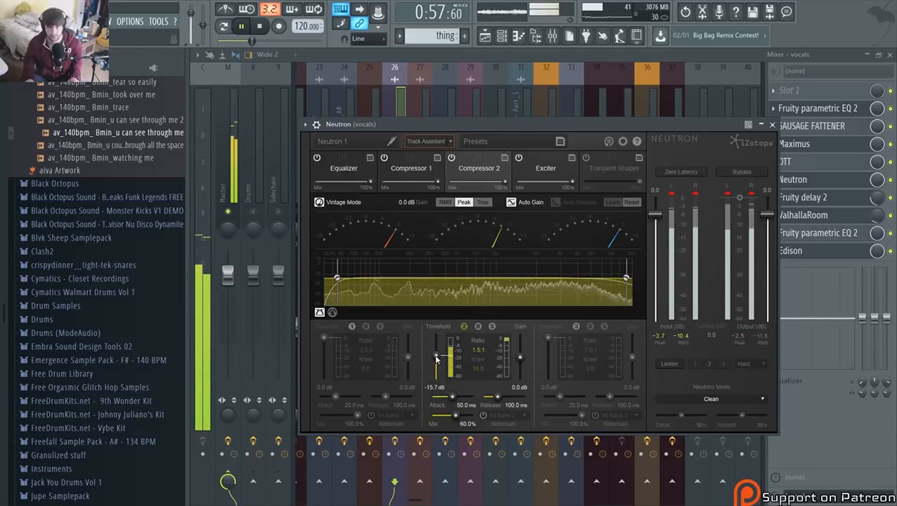
scroll(518, 356, up, 2)
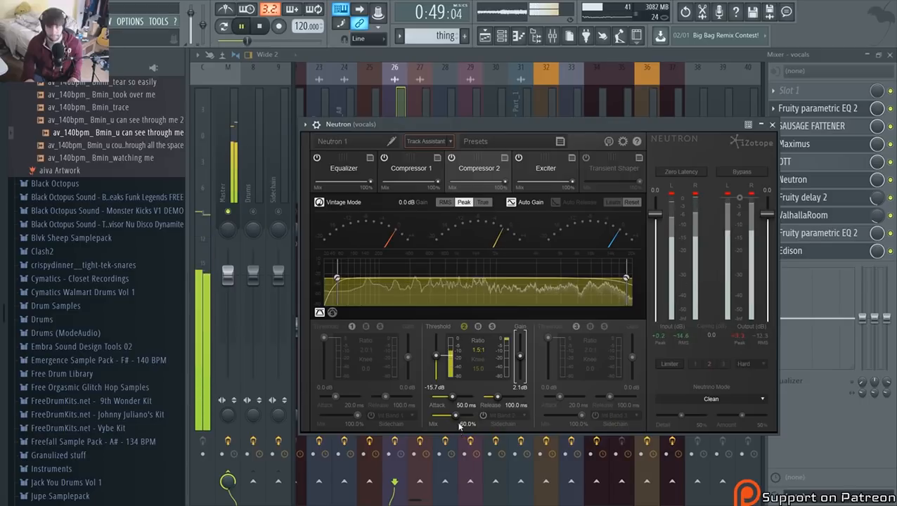
mouse_move(460, 421)
mouse_down()
mouse_move(476, 424)
mouse_move(437, 422)
mouse_move(457, 426)
mouse_up()
key(space)
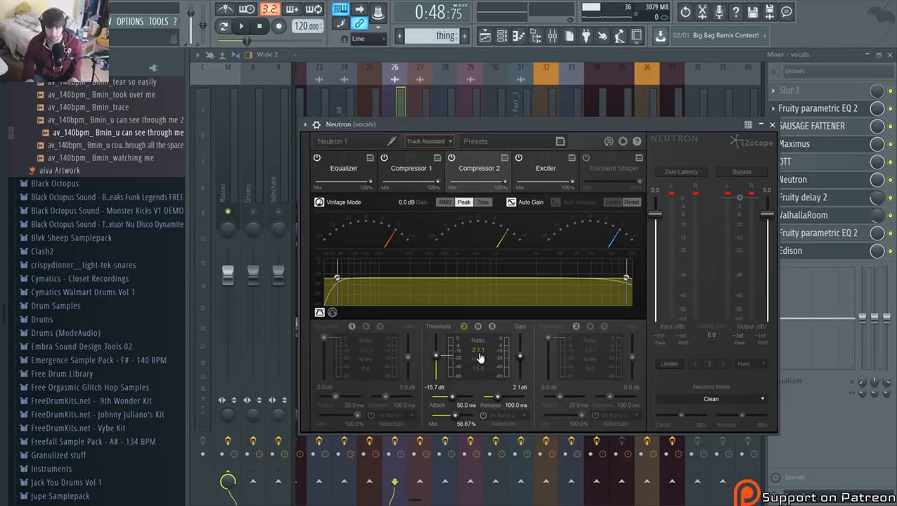
Set Neutron's Compressor 2 to a 2.0:1 ratio, -21.7 dB threshold, 27.2 ms attack, 49.67 ms release and 78.67% mix while listening
key(space)
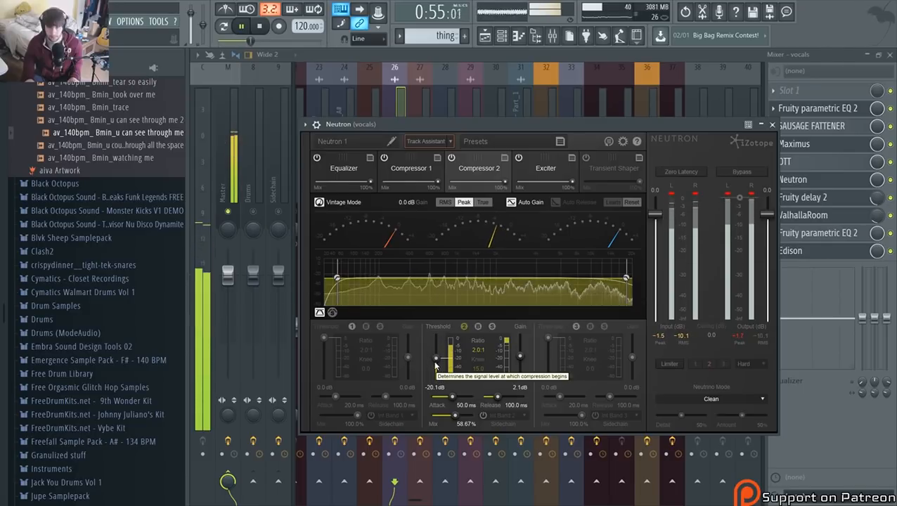
drag(436, 363, 463, 402)
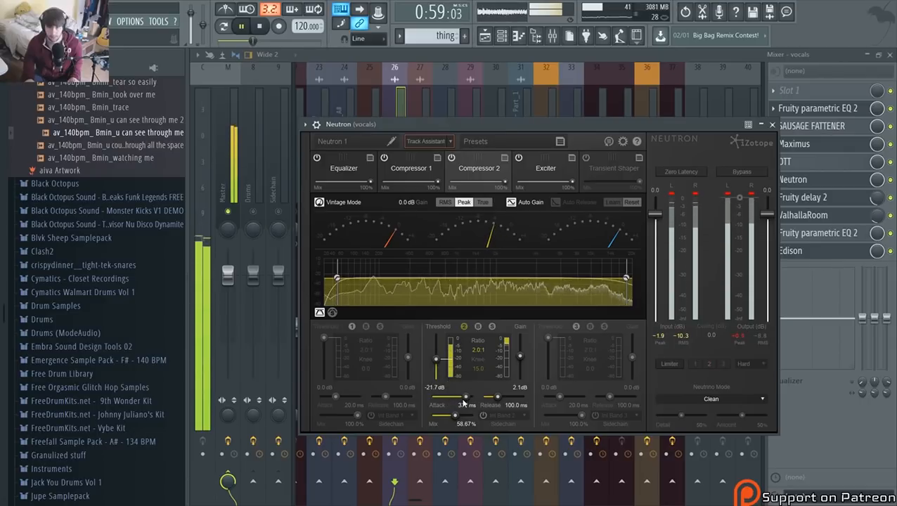
key(space)
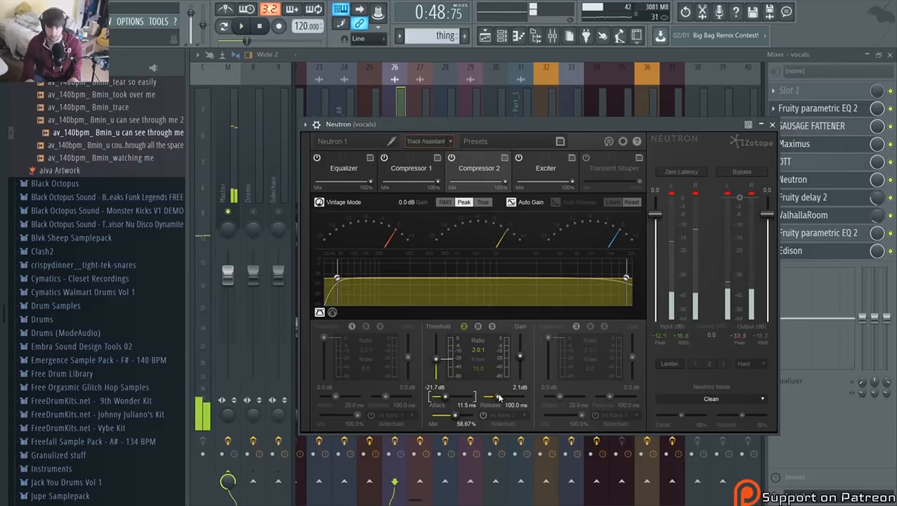
key(space)
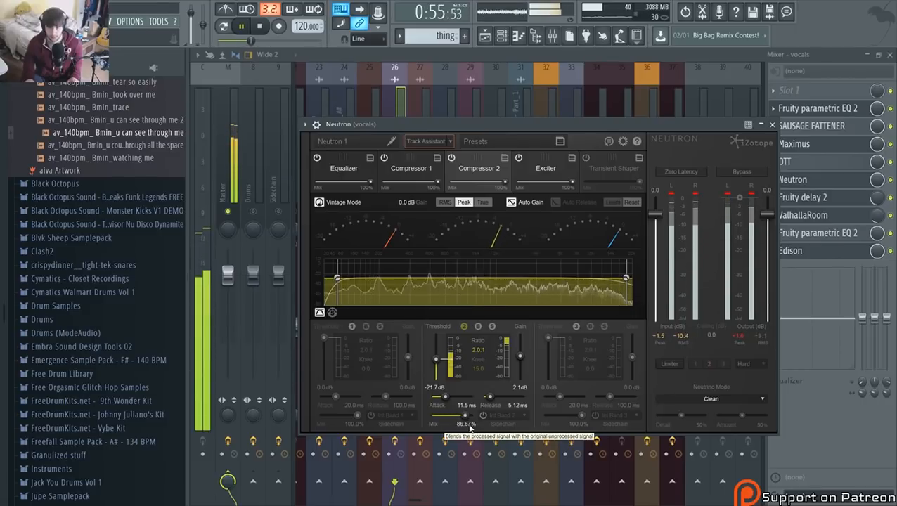
drag(475, 426, 449, 403)
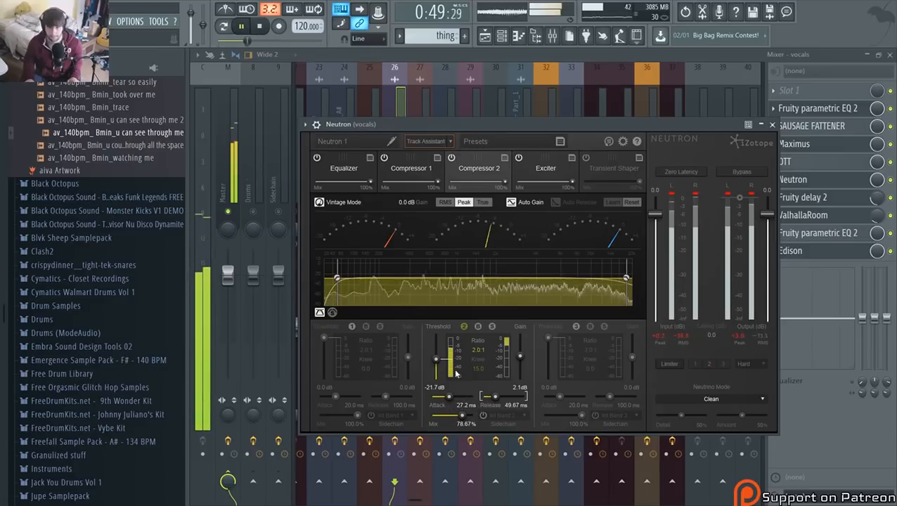
key(space)
Bypass Neutron's Compressor 1 module while the vocals play
click(404, 164)
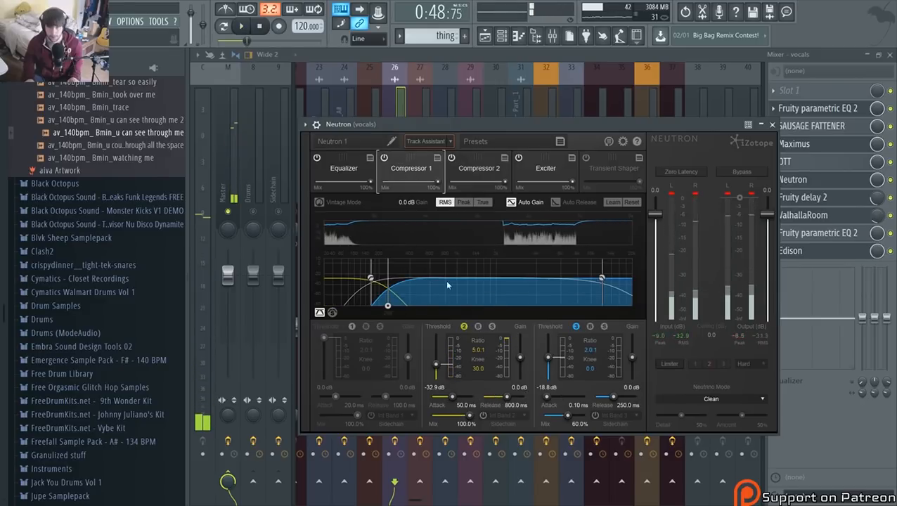
key(space)
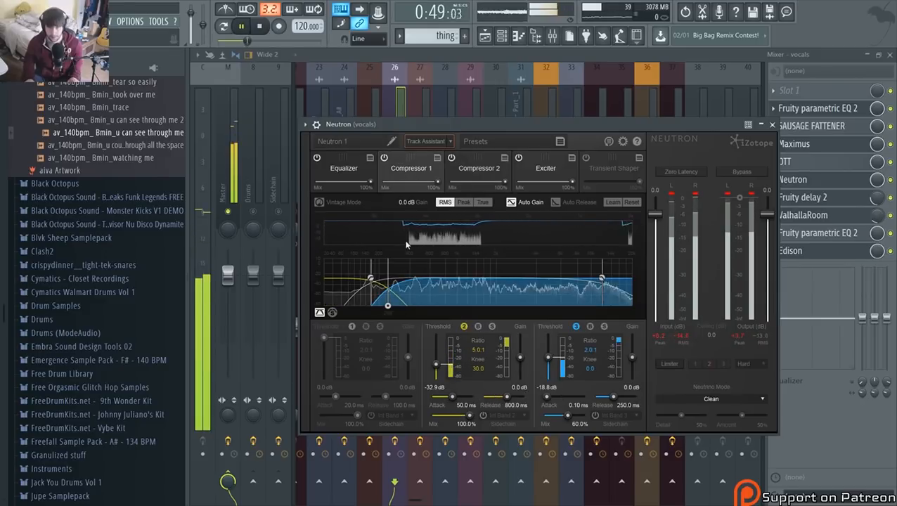
click(385, 158)
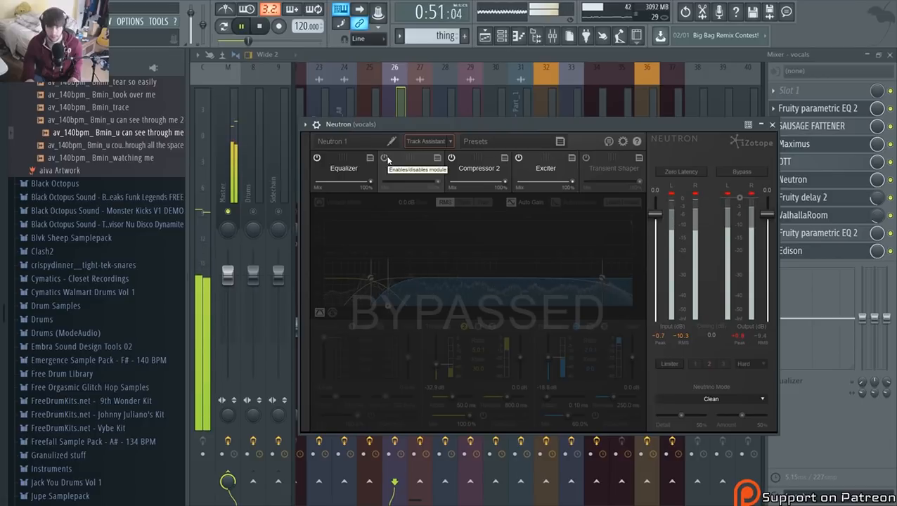
key(space)
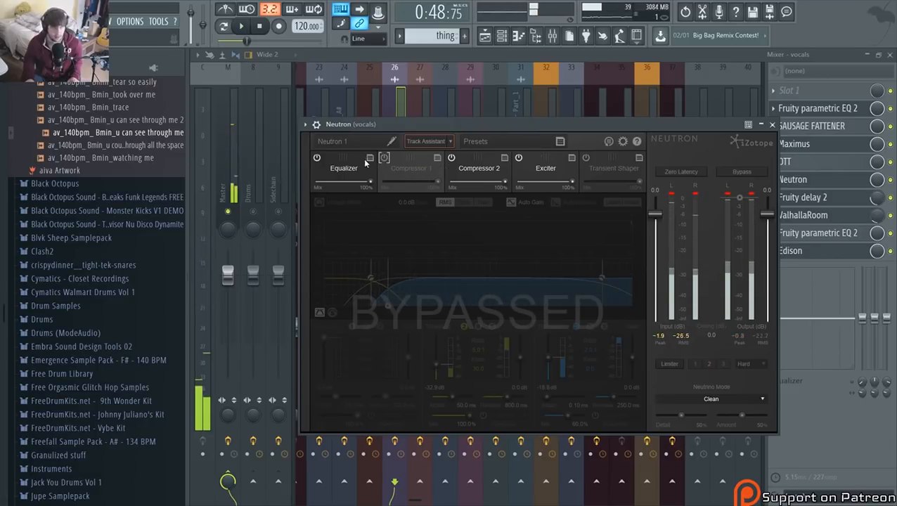
Run the Learn function of Neutron's Equalizer over the playing vocals
click(353, 176)
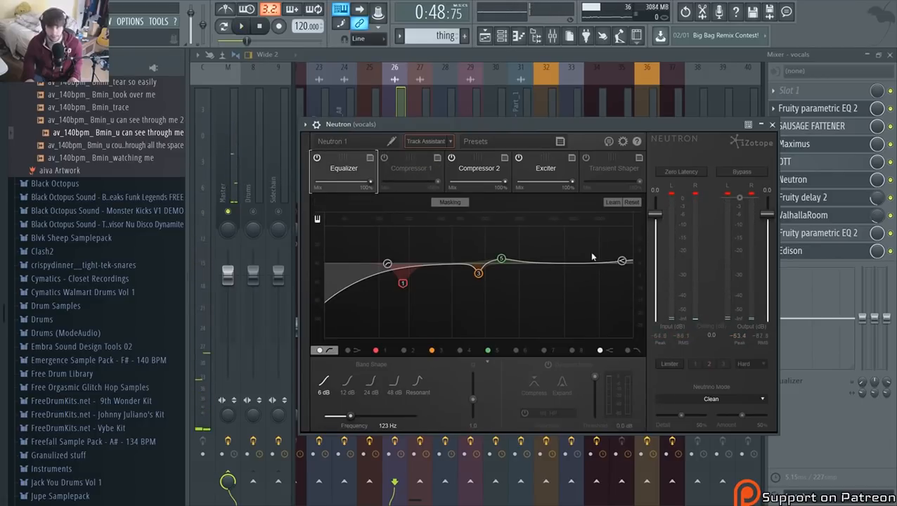
click(613, 203)
key(space)
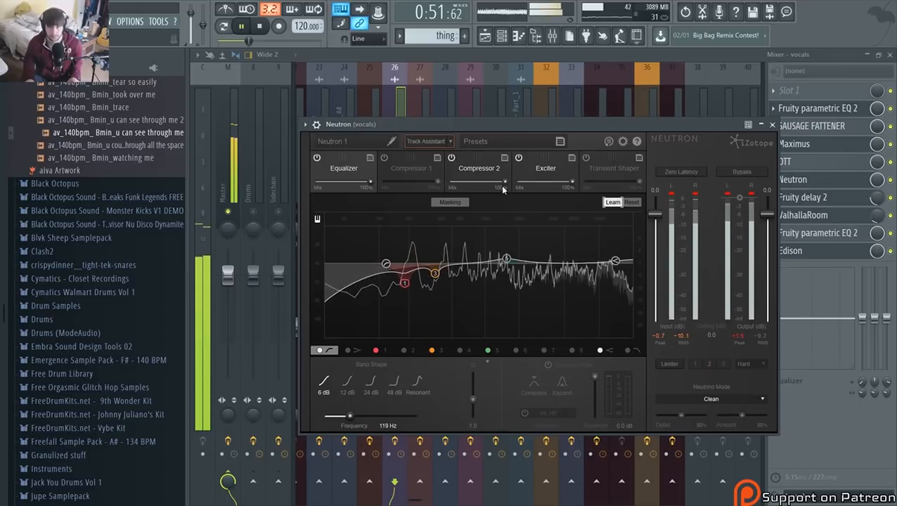
key(space)
Set Neutron's Track Assistant preset to Warm and Open and let it analyse the playing vocals
click(451, 142)
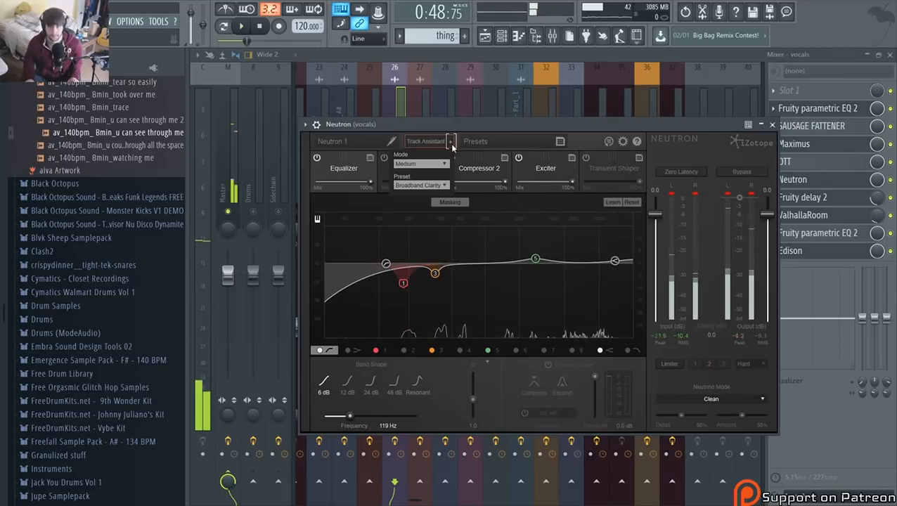
click(439, 186)
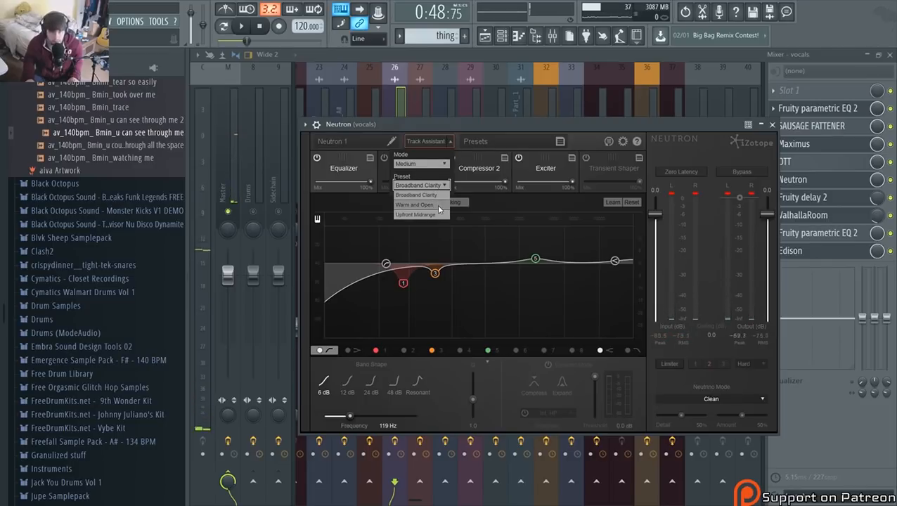
click(437, 204)
click(436, 141)
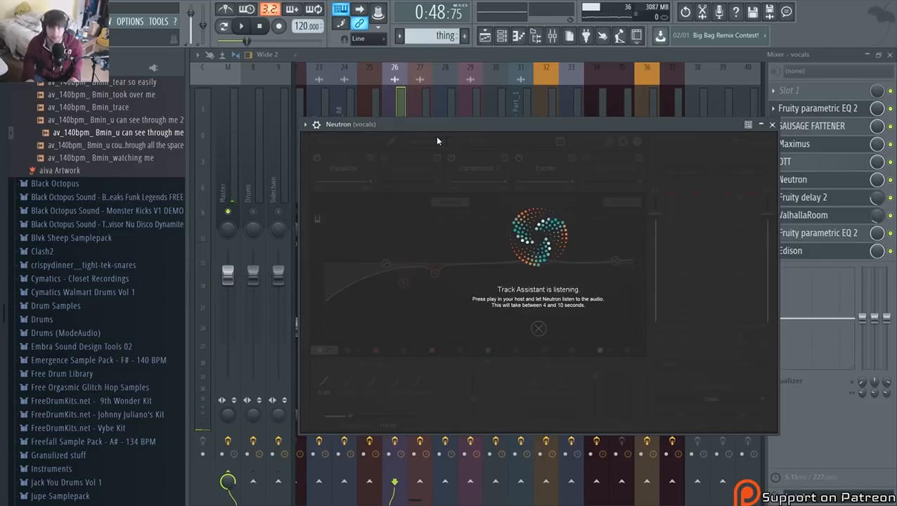
key(space)
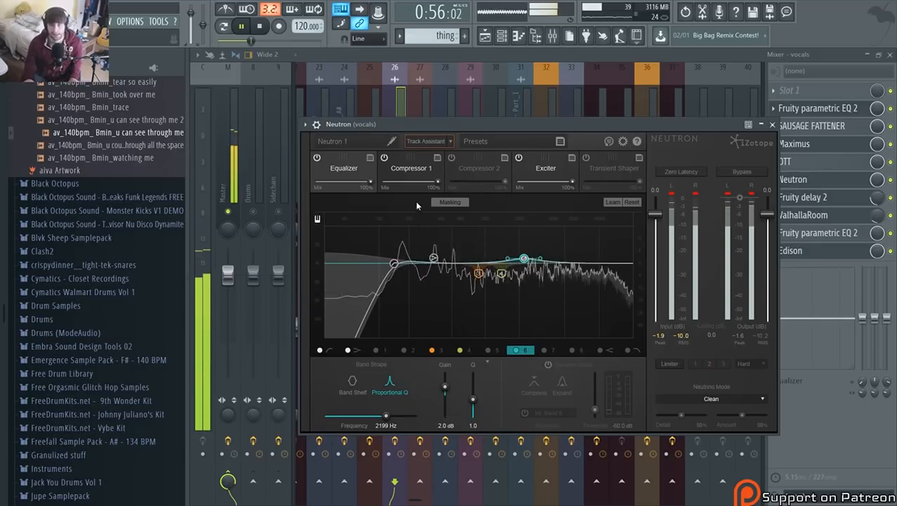
Check the Compressor 1 and Compressor 2 modules during playback, then stop playback and close Neutron
click(416, 166)
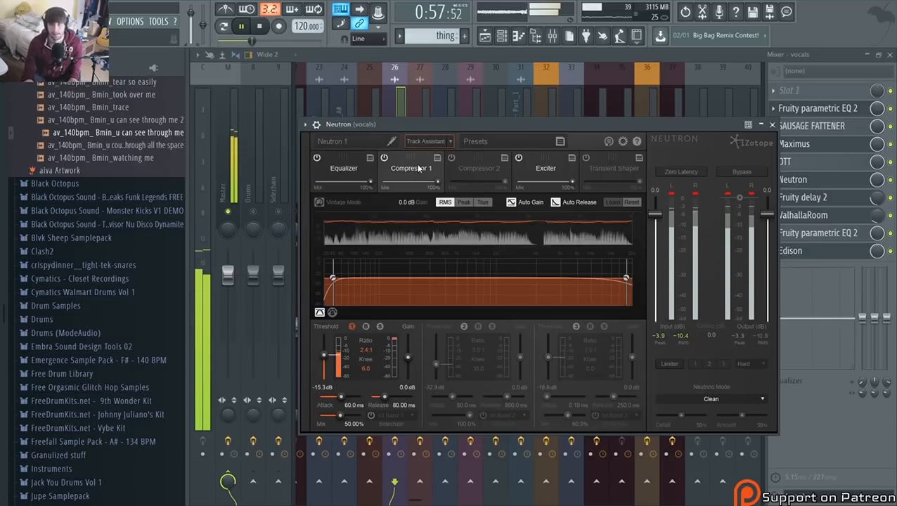
click(461, 166)
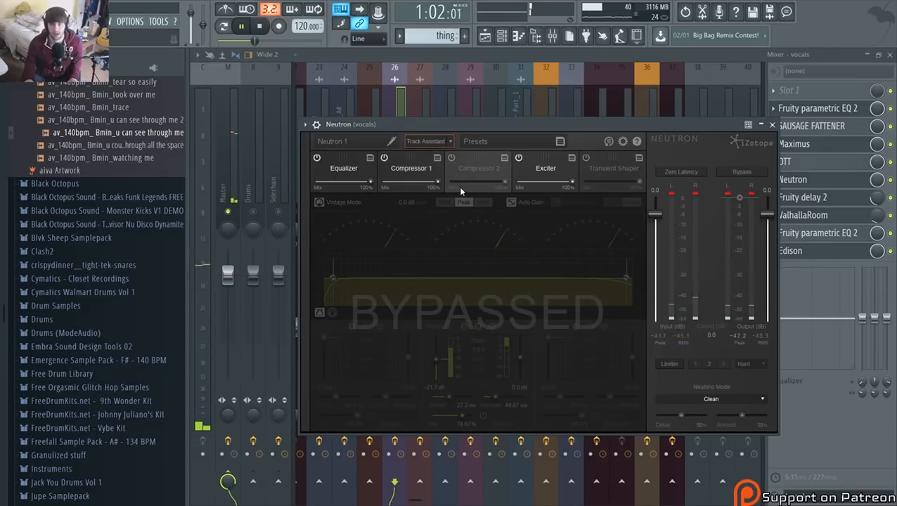
key(space)
key(Escape)
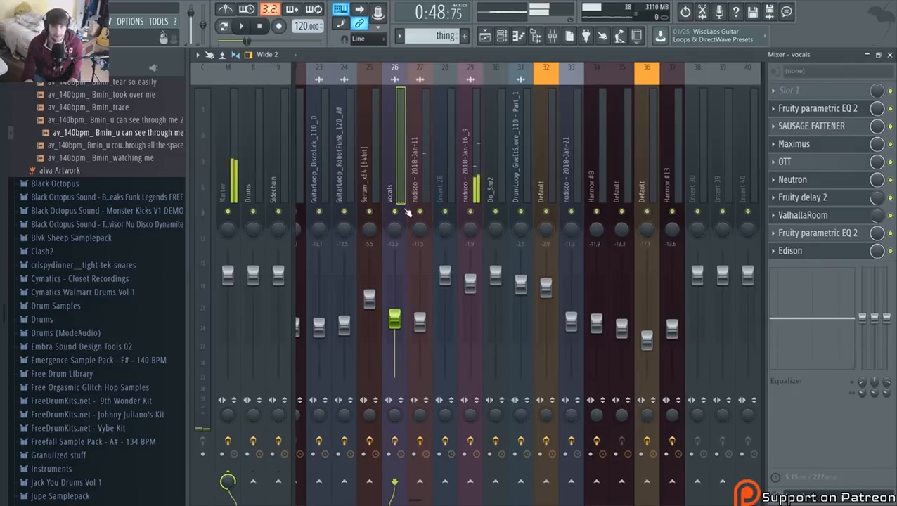
Play the mix to judge the vocals and recheck the Neutron plugin on the vocals track
key(space)
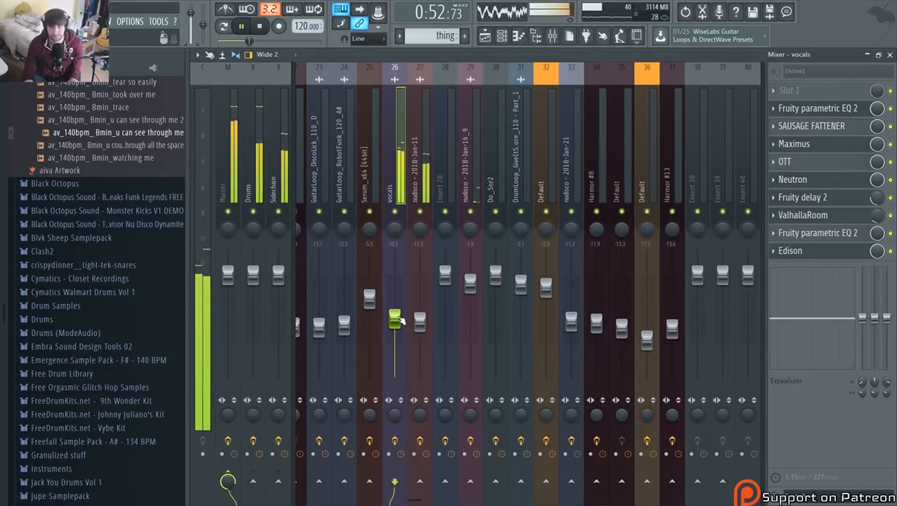
key(space)
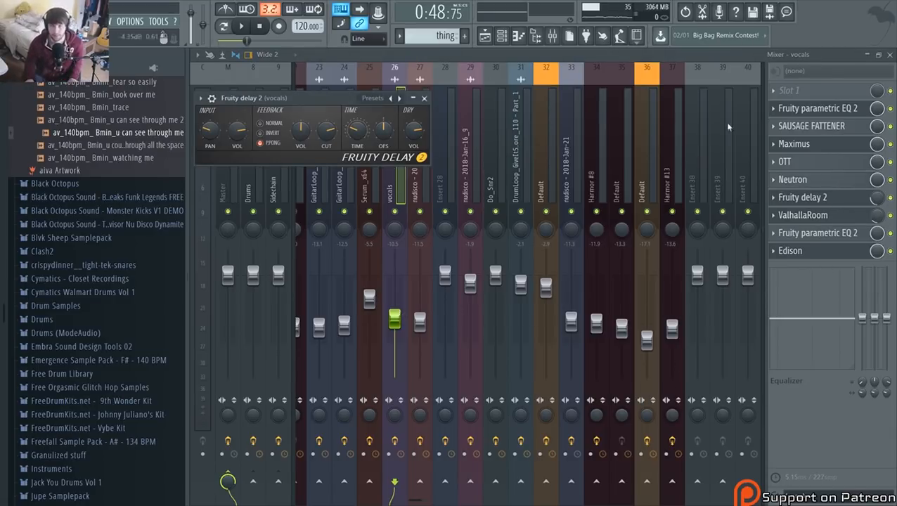
click(789, 179)
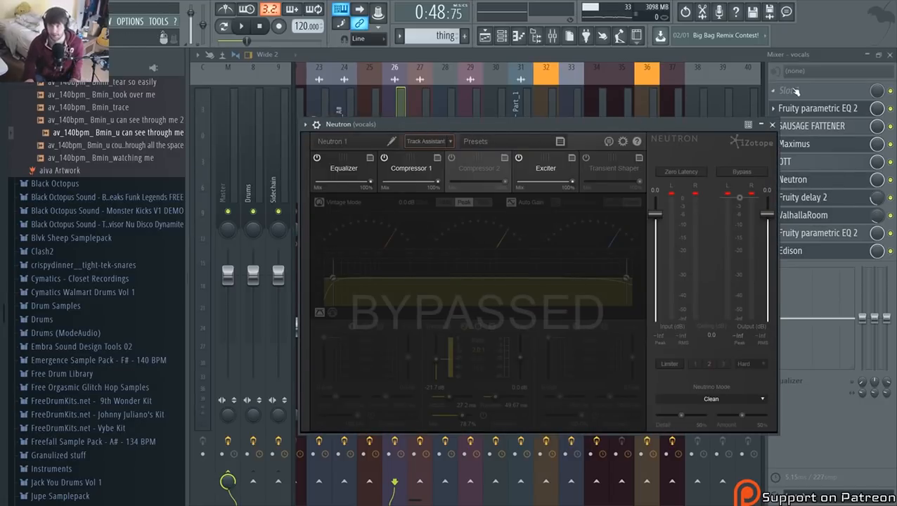
click(771, 124)
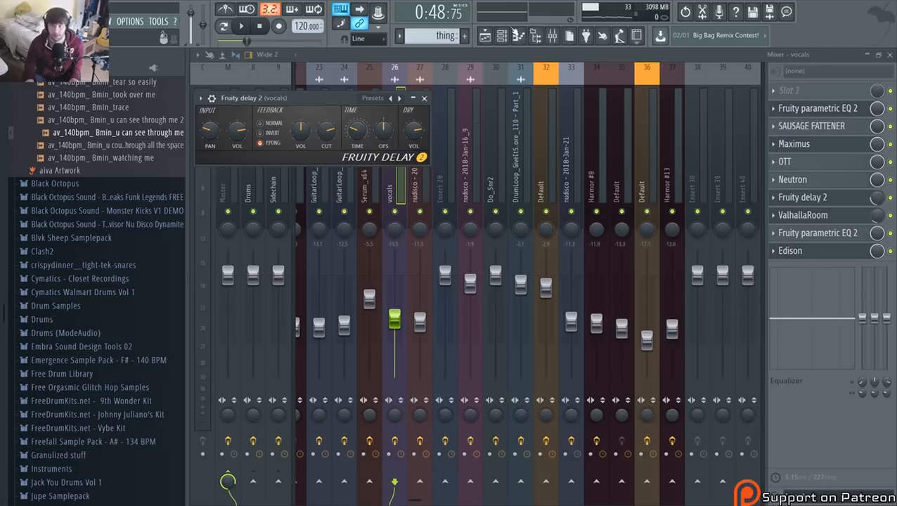
Move the song position to the start of bar 25 in the Playlist
click(485, 37)
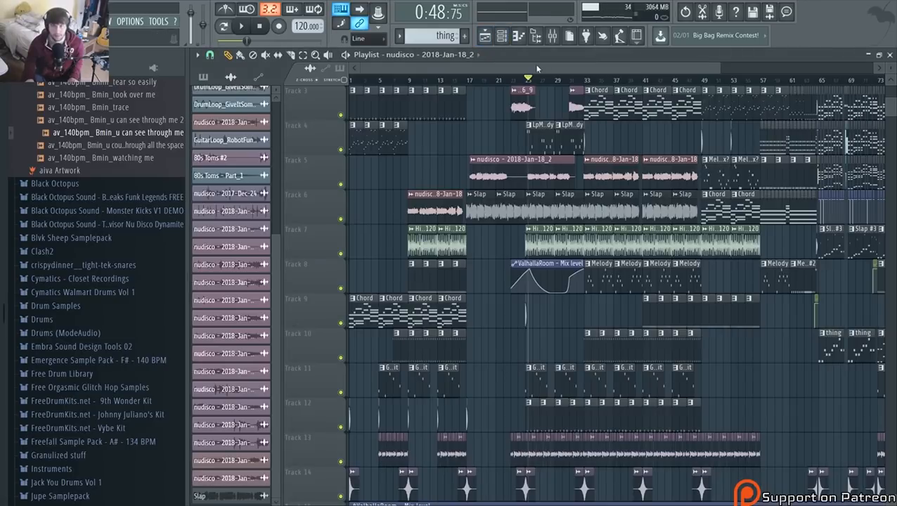
drag(512, 70, 539, 71)
scroll(519, 162, up, 5)
scroll(524, 178, up, 2)
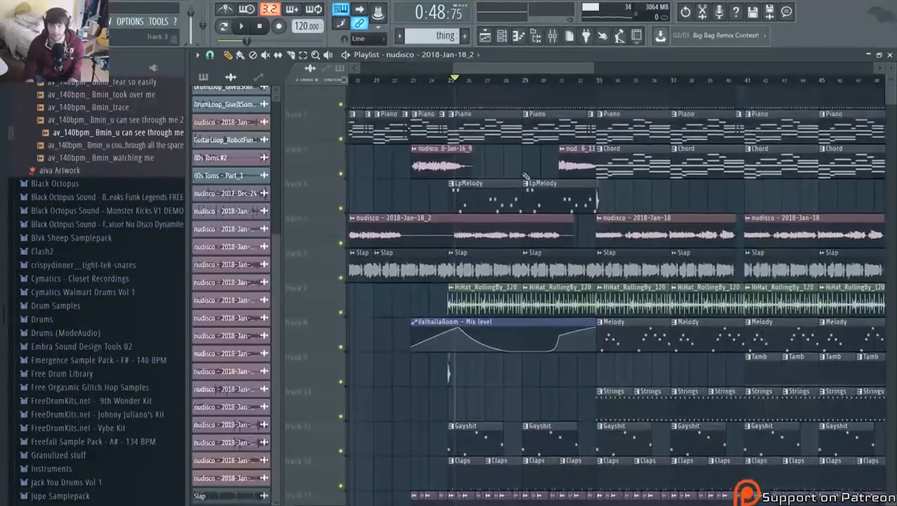
scroll(523, 173, down, 2)
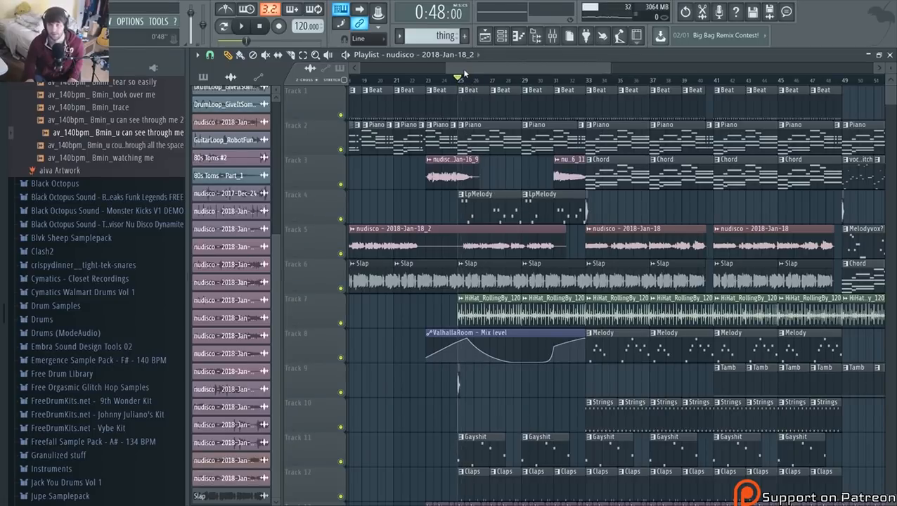
drag(465, 73, 470, 75)
scroll(477, 145, up, 3)
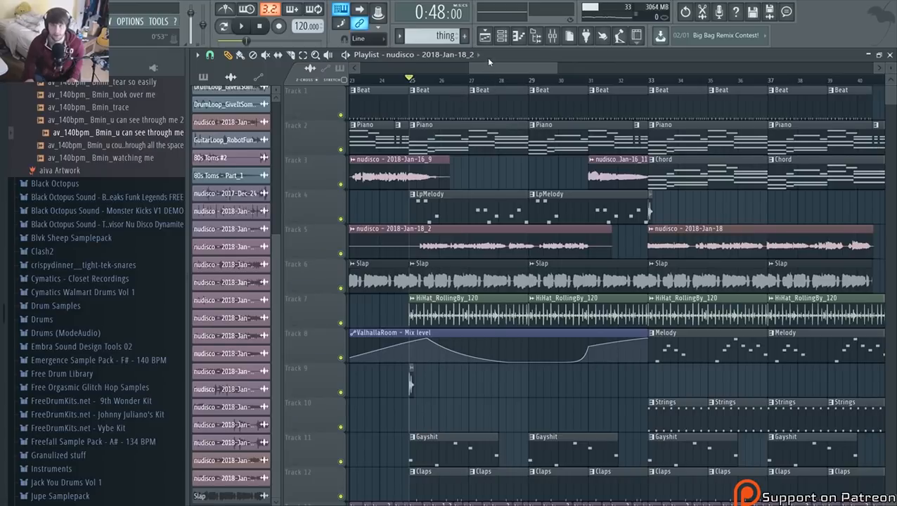
During playback, set the vocals track fader to about -9.9 dB and its OTT depth to 28%
key(space)
click(553, 37)
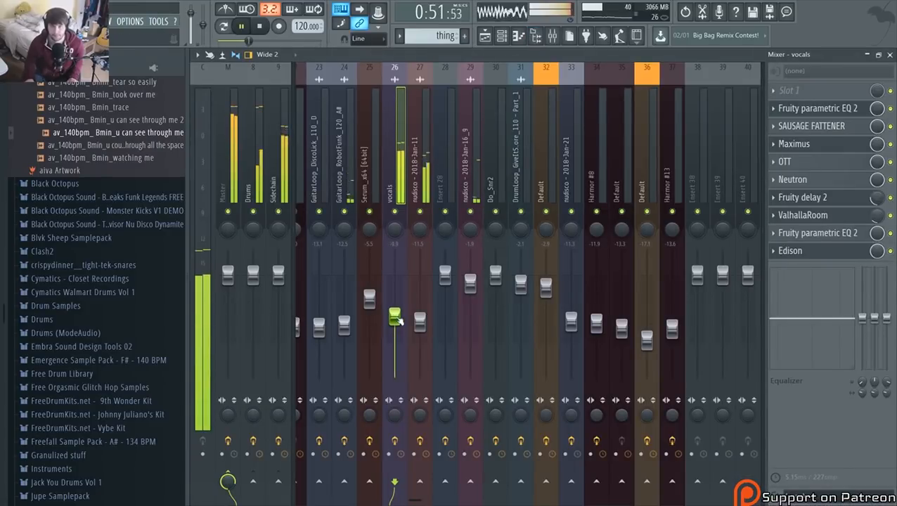
click(838, 163)
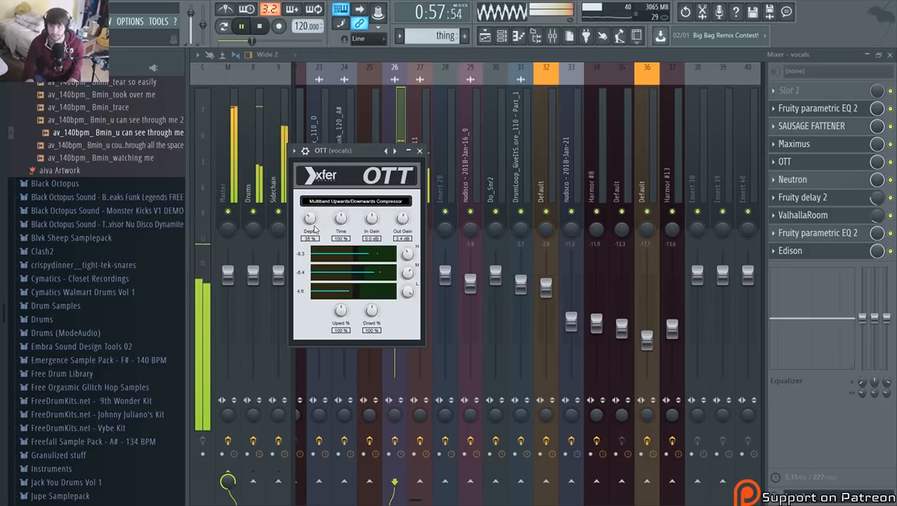
drag(311, 220, 315, 237)
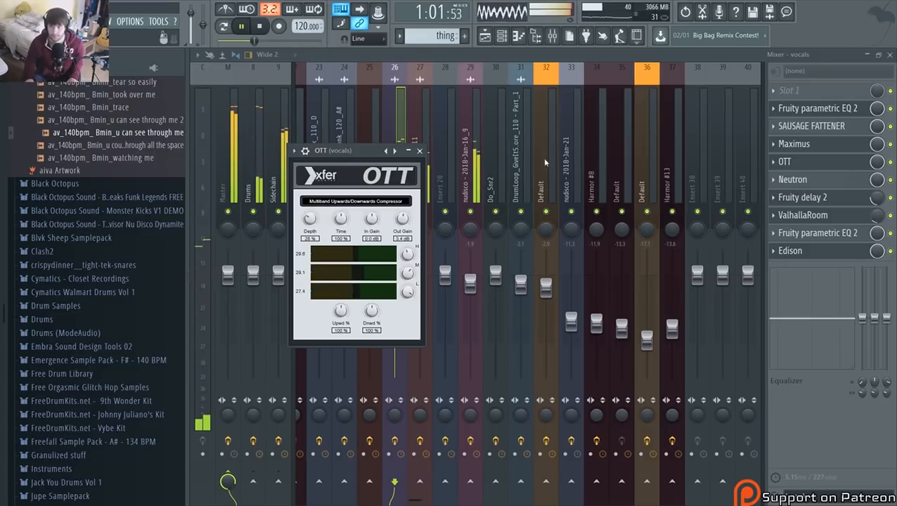
Remove the OTT effect from mixer track 29, nudisco - 2018-Jan-16_9
click(476, 184)
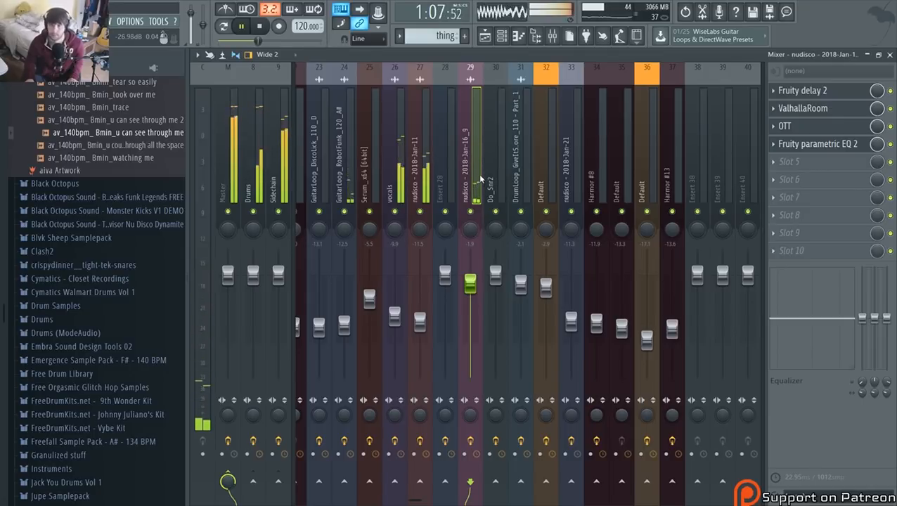
key(space)
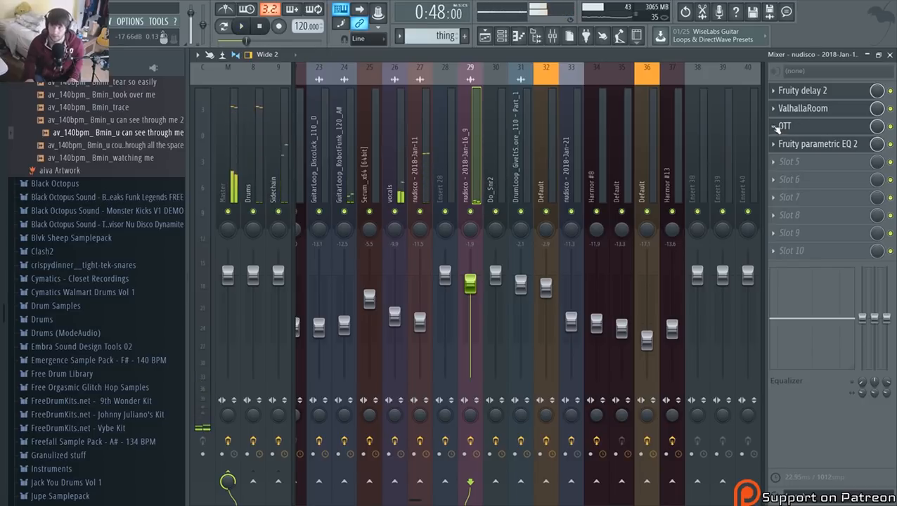
click(774, 127)
mouse_move(783, 141)
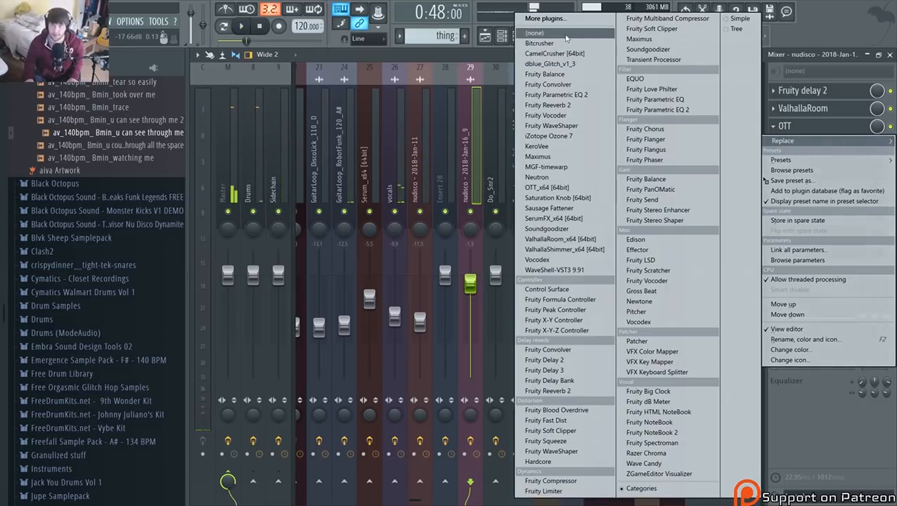
click(654, 109)
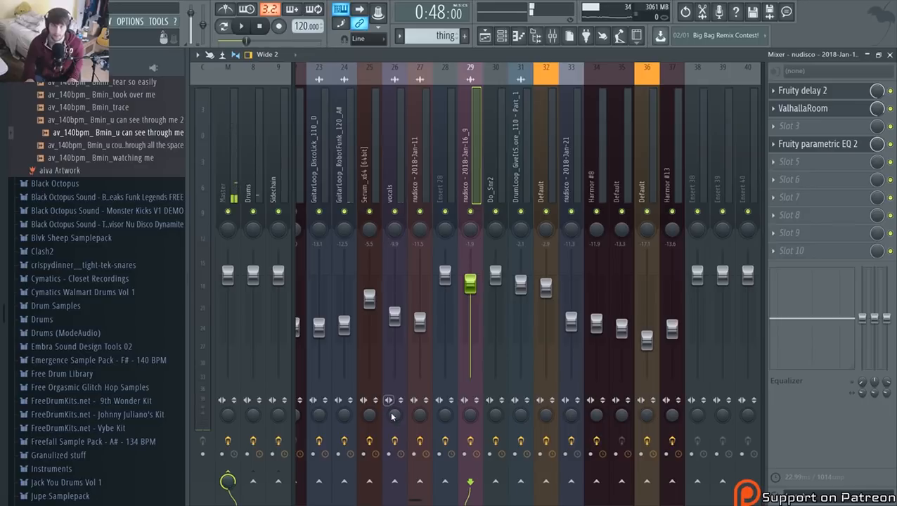
Route mixer track 29 to the vocals track only and play the song to hear it
right_click(397, 481)
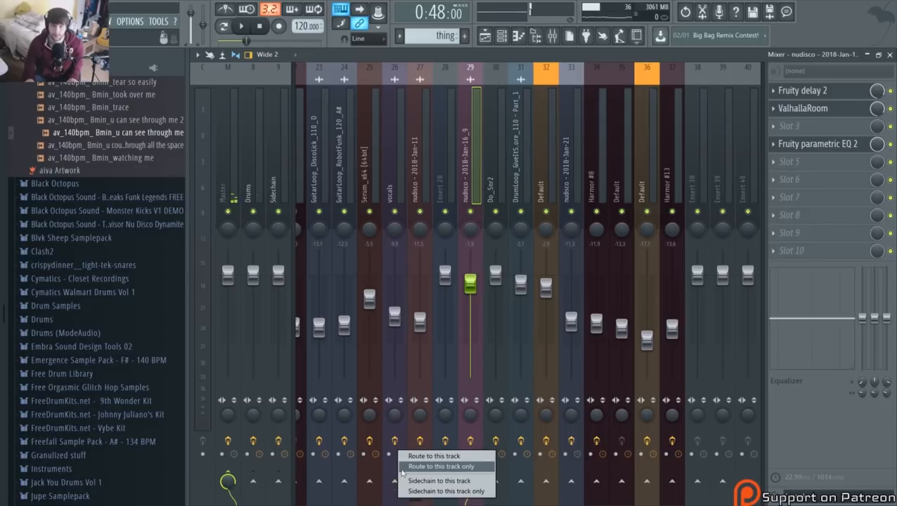
click(408, 456)
key(space)
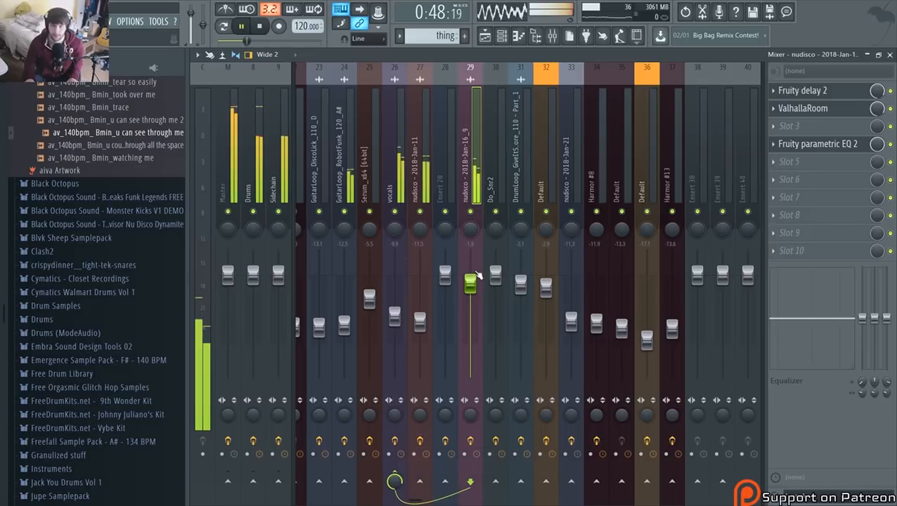
Play the song from around bar 23 and lower mixer track 29's fader to about -4.5 dB
click(486, 36)
key(space)
click(363, 82)
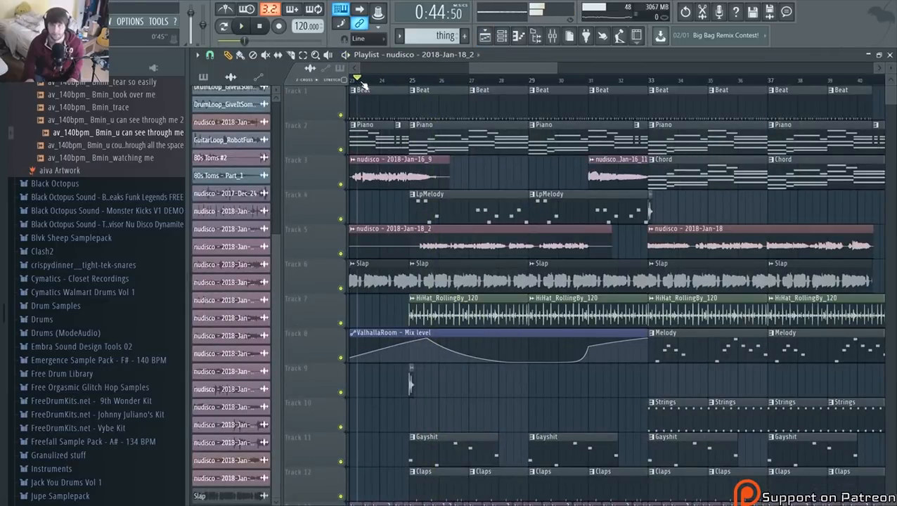
key(space)
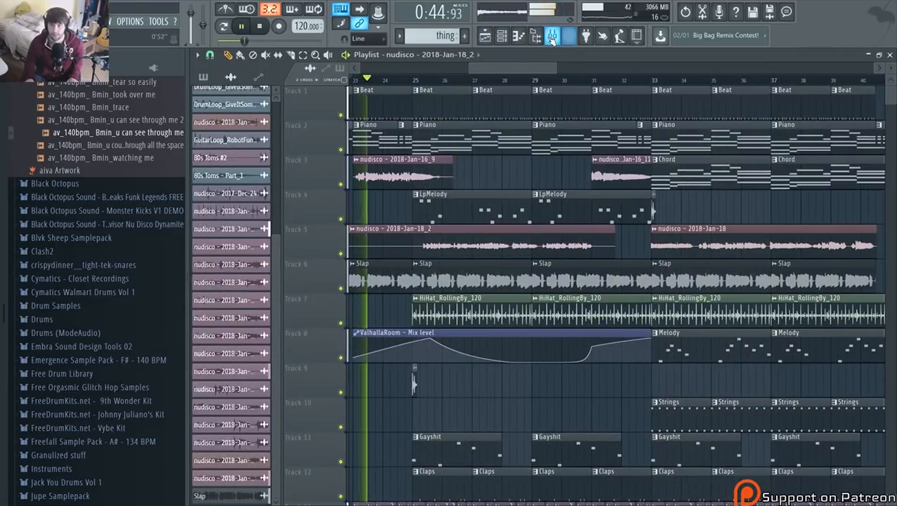
click(571, 37)
scroll(476, 293, down, 4)
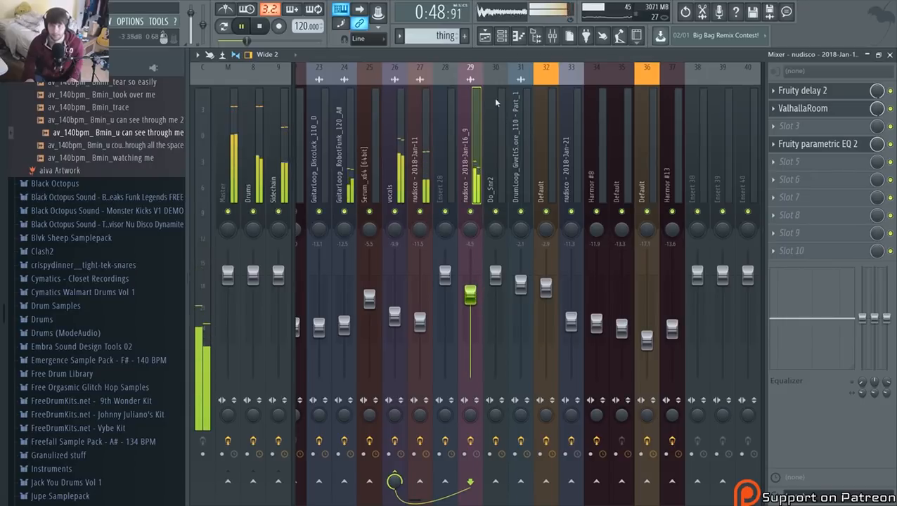
Examine the sampler settings of the nudisco - 2018-Jan-16_9 clip on Playlist track 3 while the song plays
key(space)
key(F5)
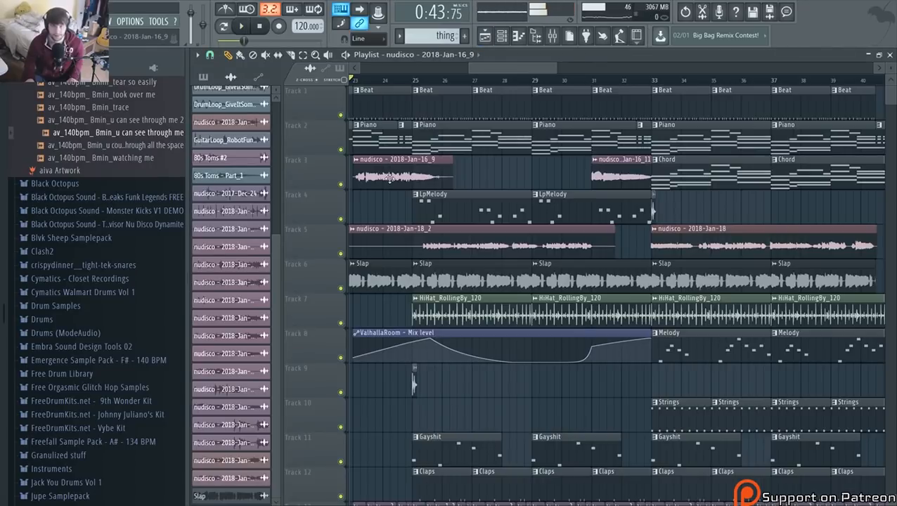
double_click(389, 177)
click(514, 280)
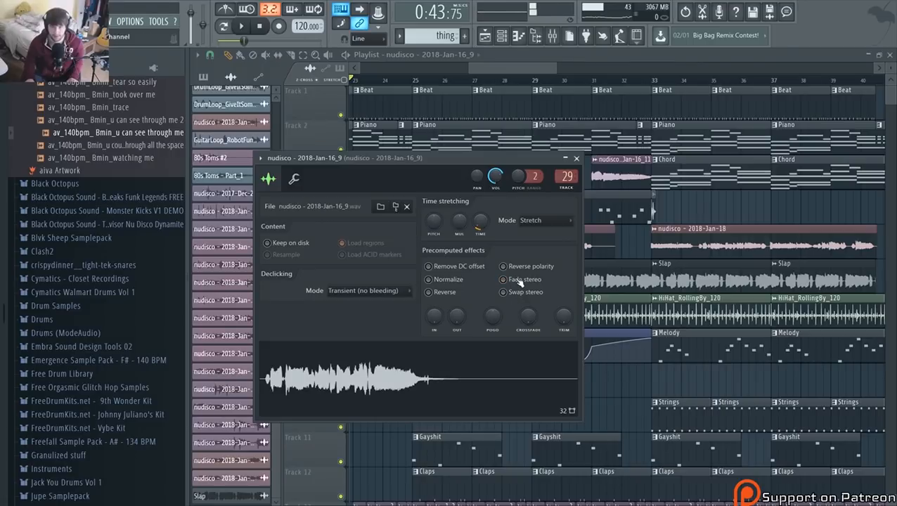
key(space)
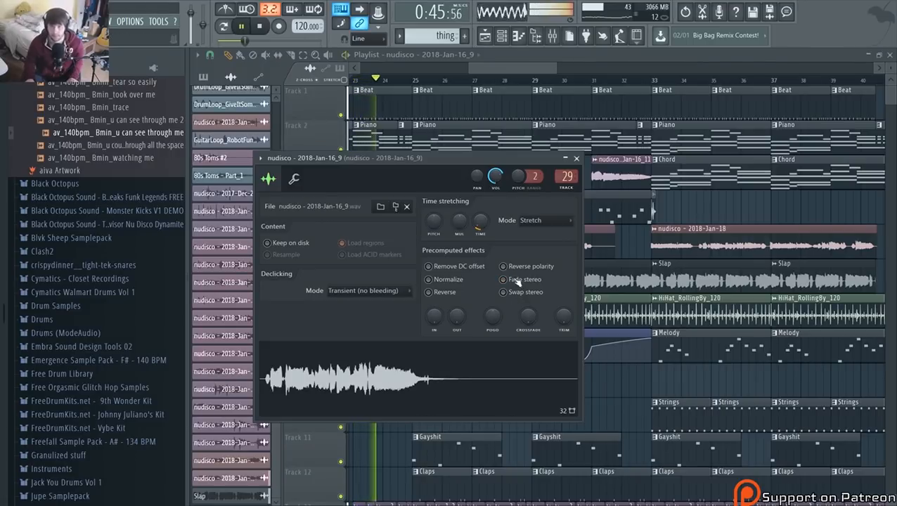
click(510, 70)
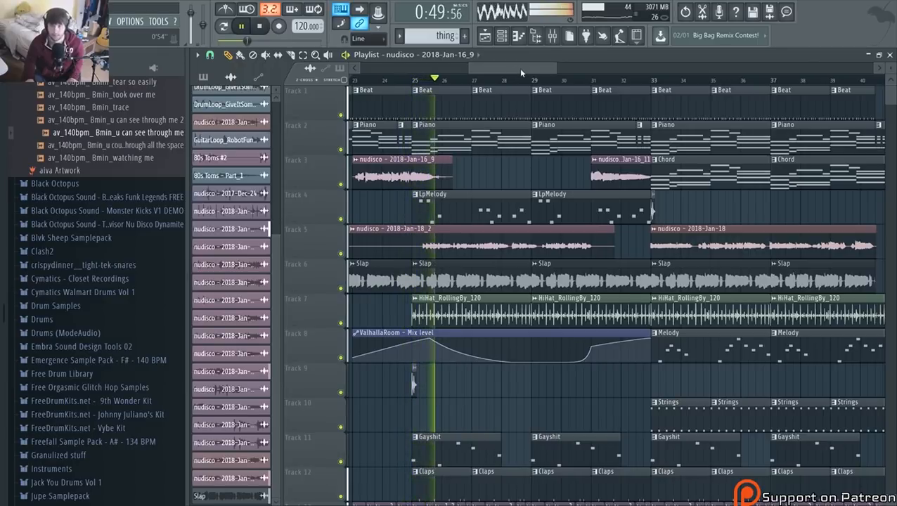
Lower the peak of the ValhallaRoom Mix level automation just after bar 25 to about 81% and play that passage
key(space)
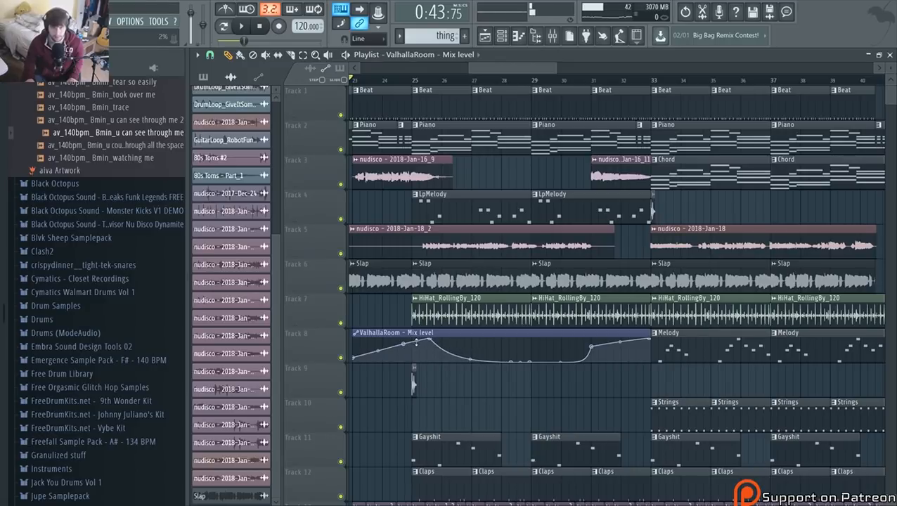
key(space)
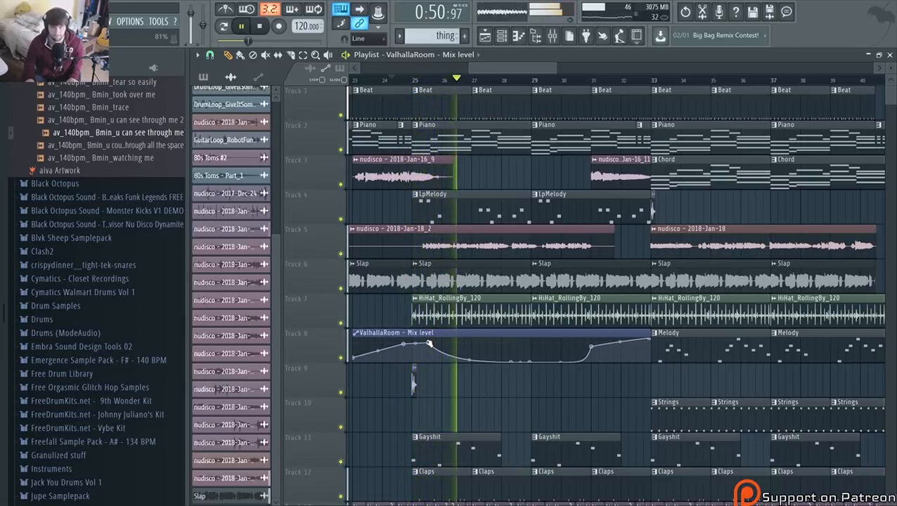
key(space)
key(space)
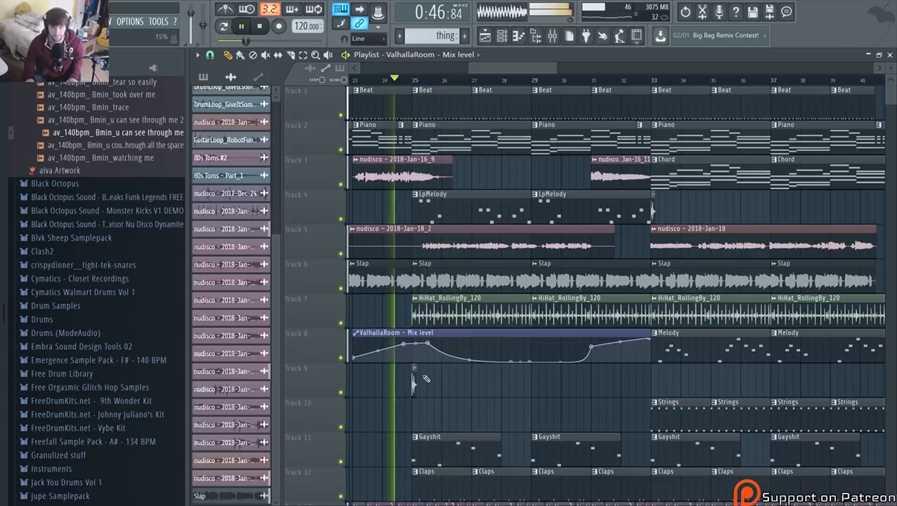
key(space)
In mixer track 29's Fruity parametric EQ 2, lower the band 1 cutoff and dip band 6 around 3 kHz, checking with playback
double_click(418, 185)
click(554, 38)
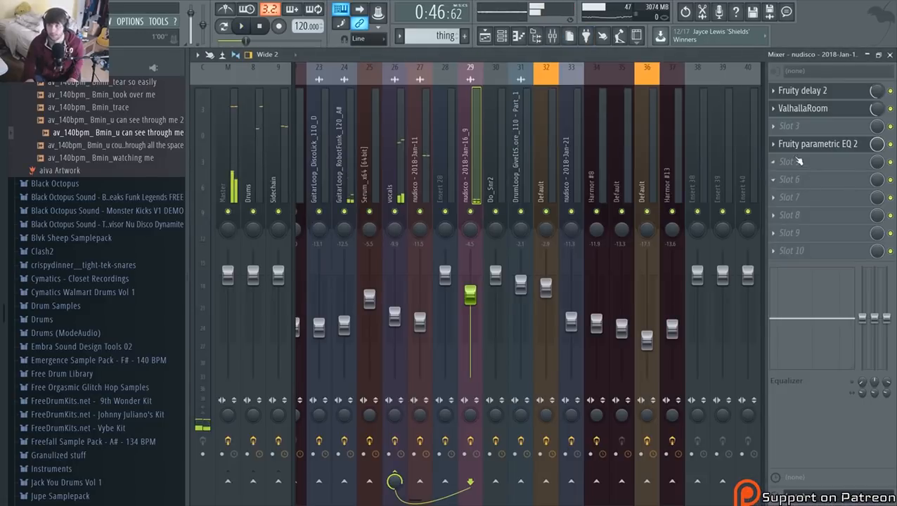
click(816, 144)
key(space)
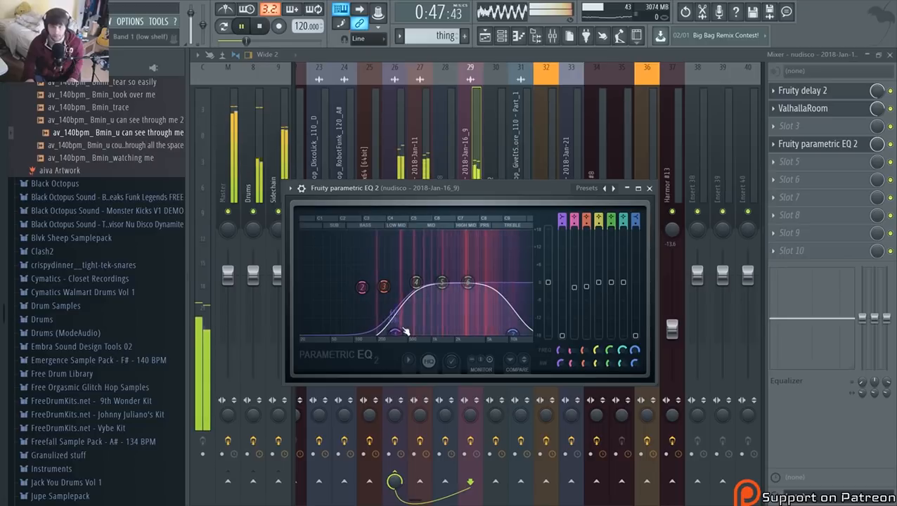
key(space)
drag(405, 331, 381, 332)
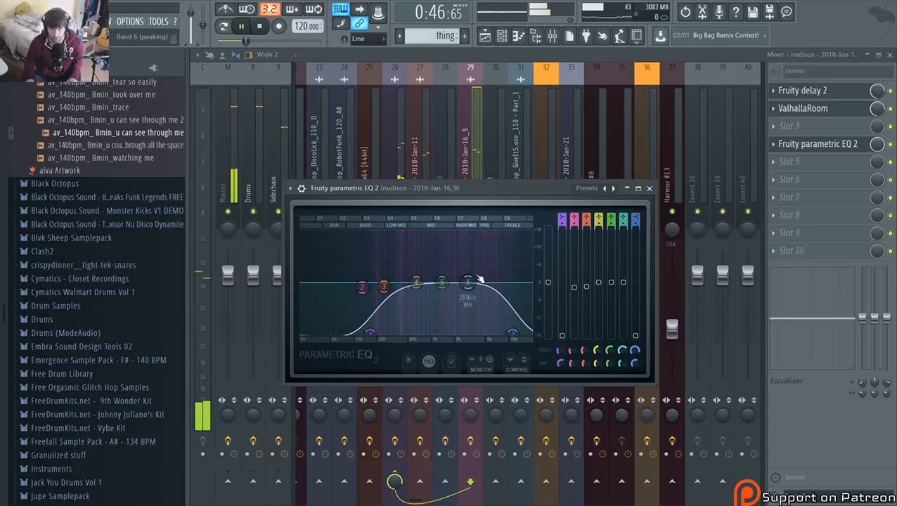
drag(467, 282, 468, 295)
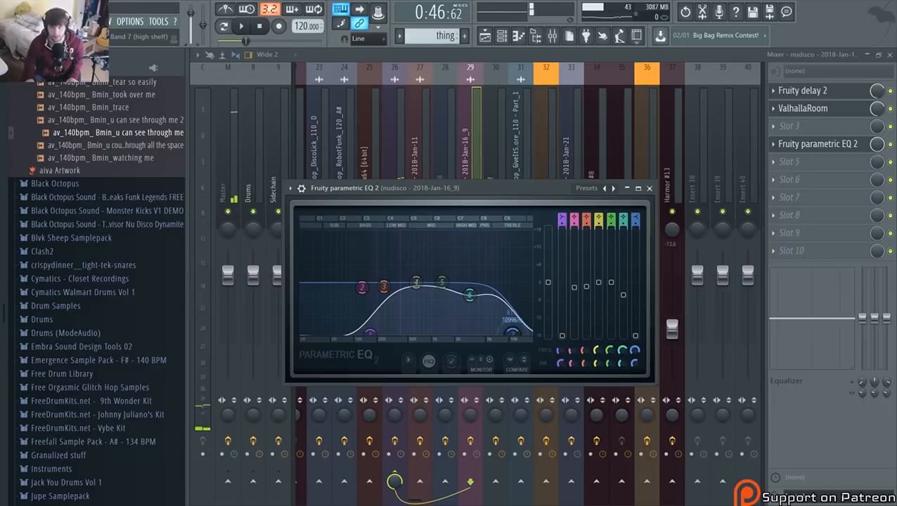
drag(371, 333, 349, 333)
key(space)
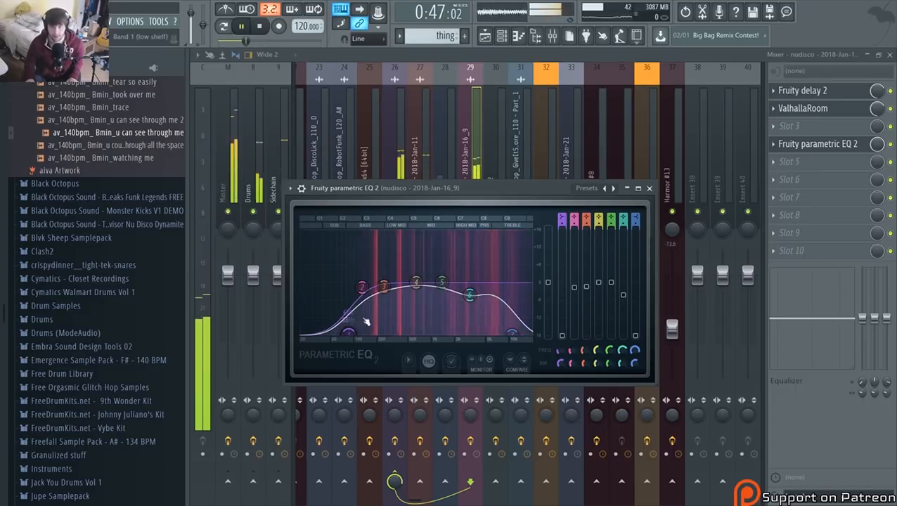
key(space)
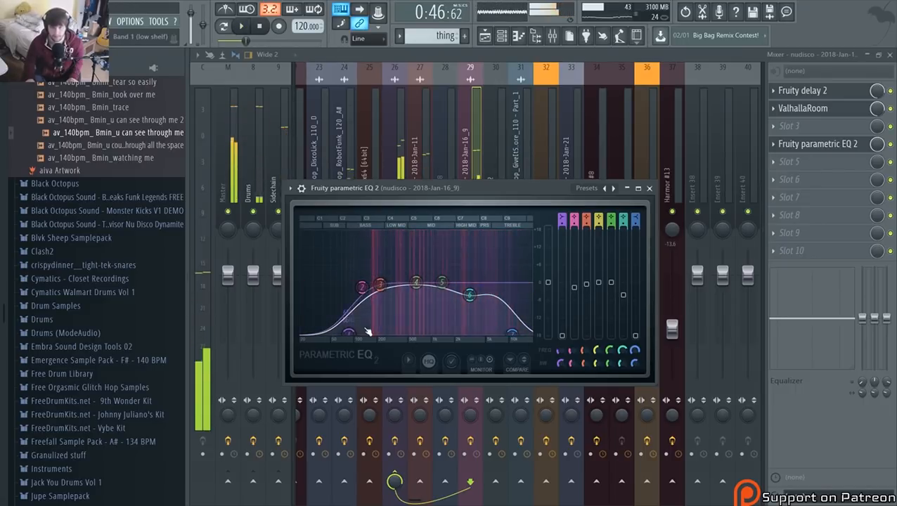
Set track 29's ValhallaRoom late reverb to Late Size 0.91, Bass Mult 0.52 X and Bass Xover 840 Hz, and play it
click(827, 108)
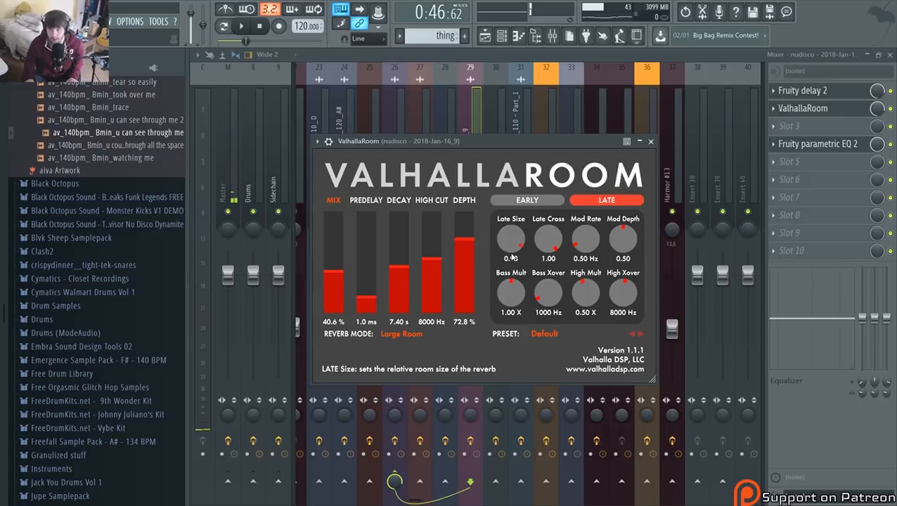
drag(521, 287, 517, 314)
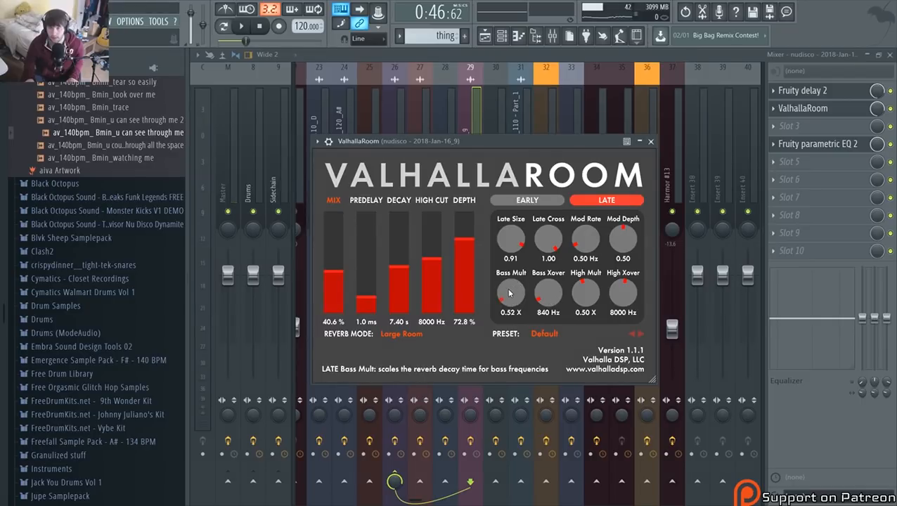
key(space)
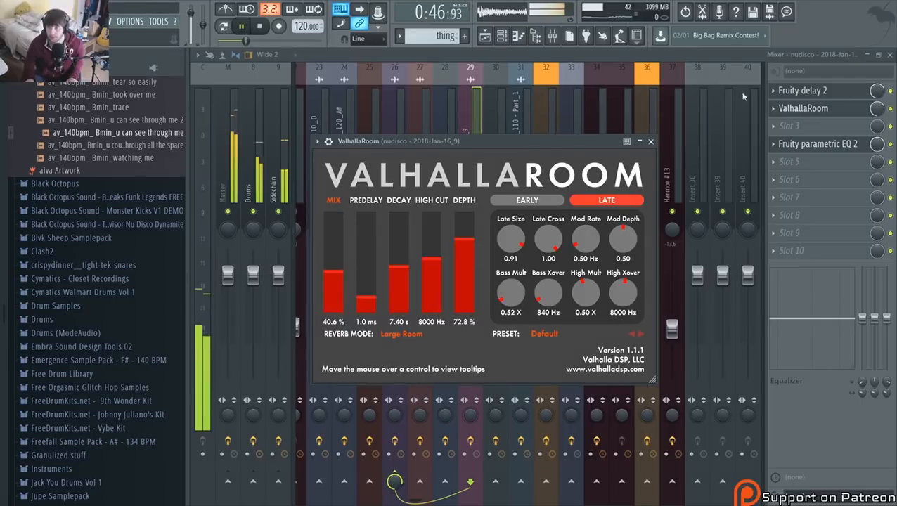
click(615, 54)
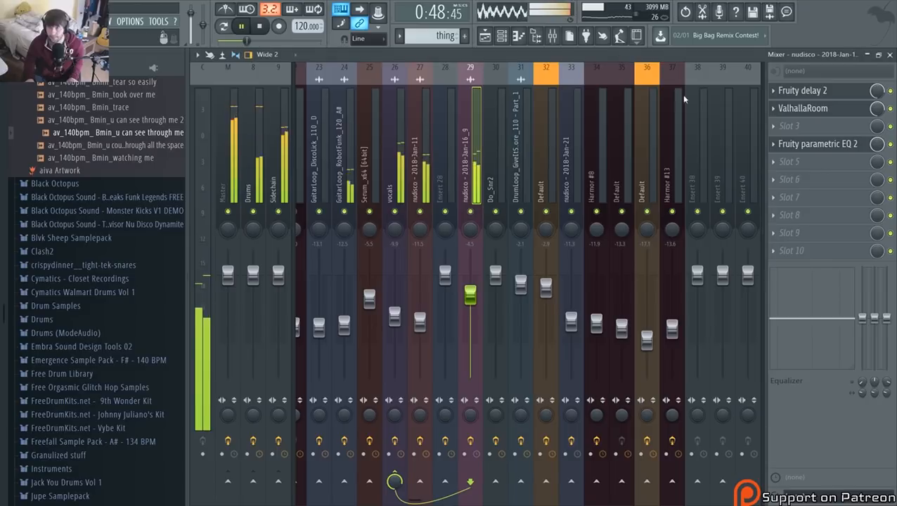
Raise the band 1 cutoff in track 29's Fruity parametric EQ 2 to about 100 Hz
click(811, 144)
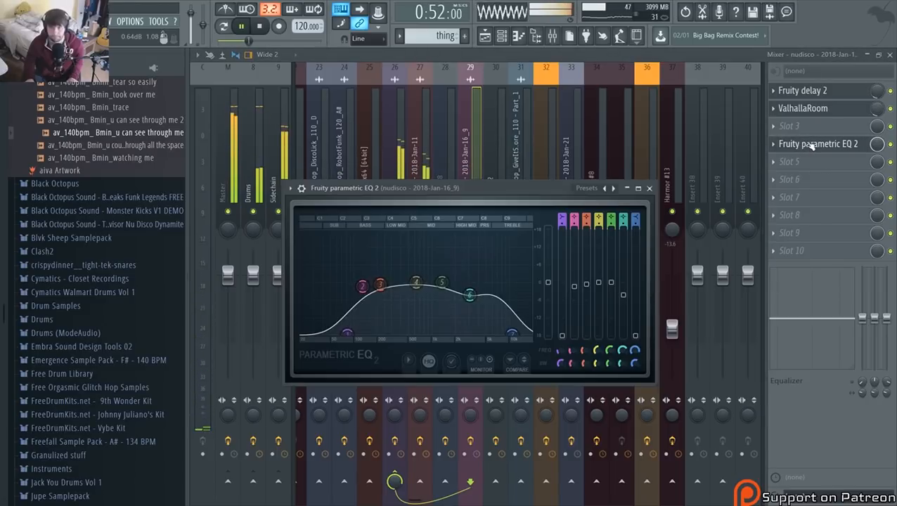
drag(348, 333, 367, 330)
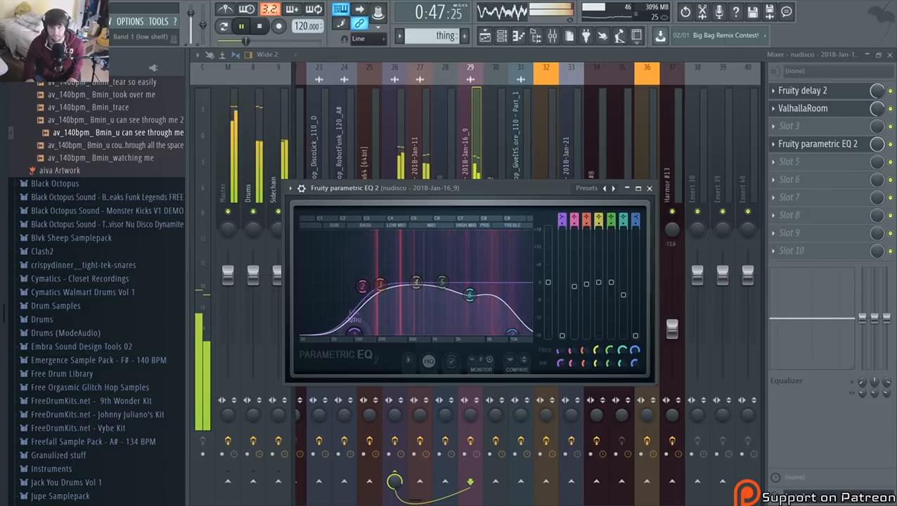
key(space)
Cut EQ band 4 at about 534 Hz with 14% bandwidth and move the band 6 dip to about 4371 Hz during playback
mouse_move(416, 282)
mouse_down()
mouse_move(403, 285)
mouse_move(416, 299)
mouse_up()
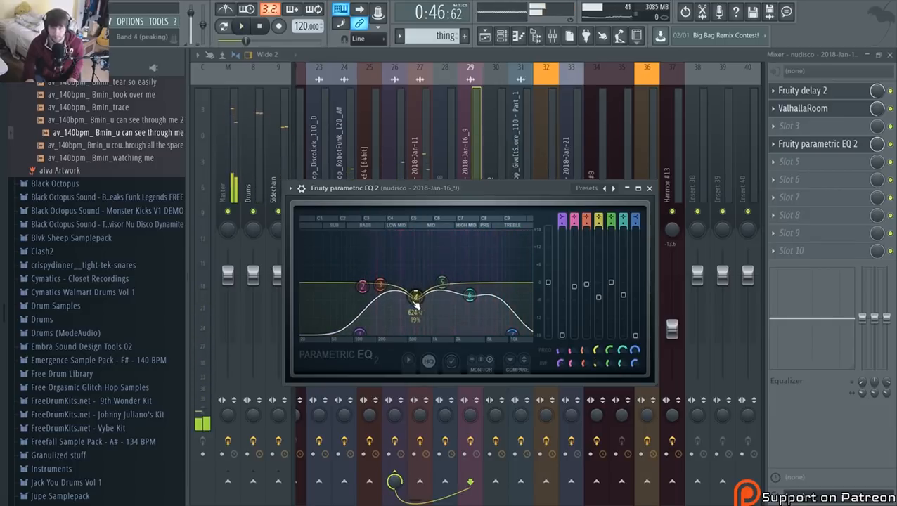
key(space)
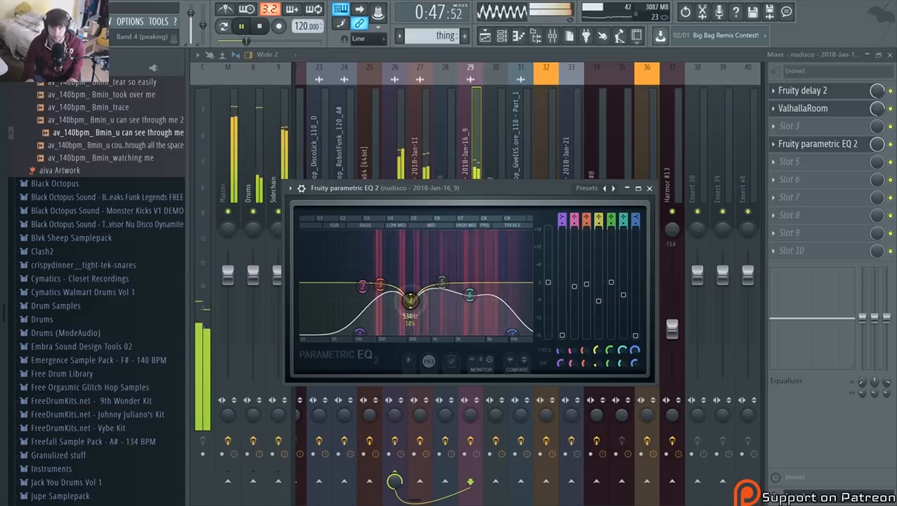
drag(413, 301, 410, 300)
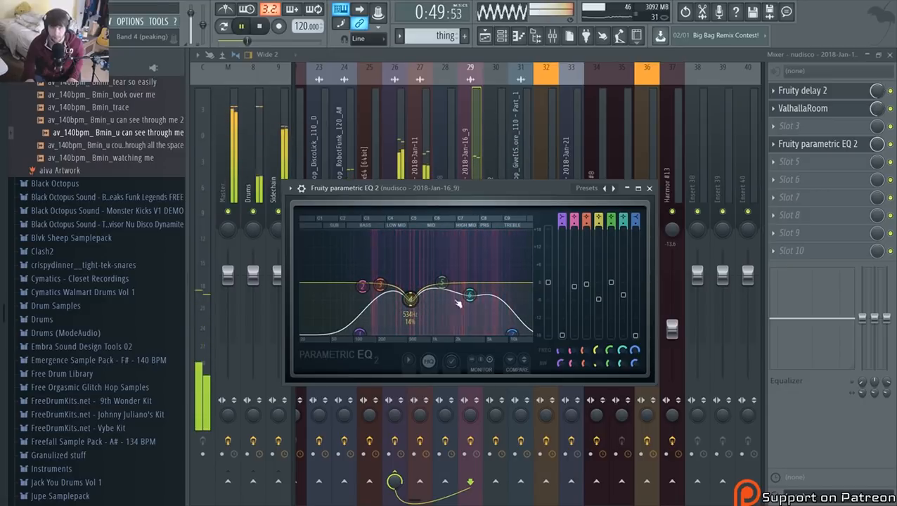
mouse_move(470, 294)
mouse_down()
mouse_move(493, 285)
mouse_move(485, 295)
mouse_up()
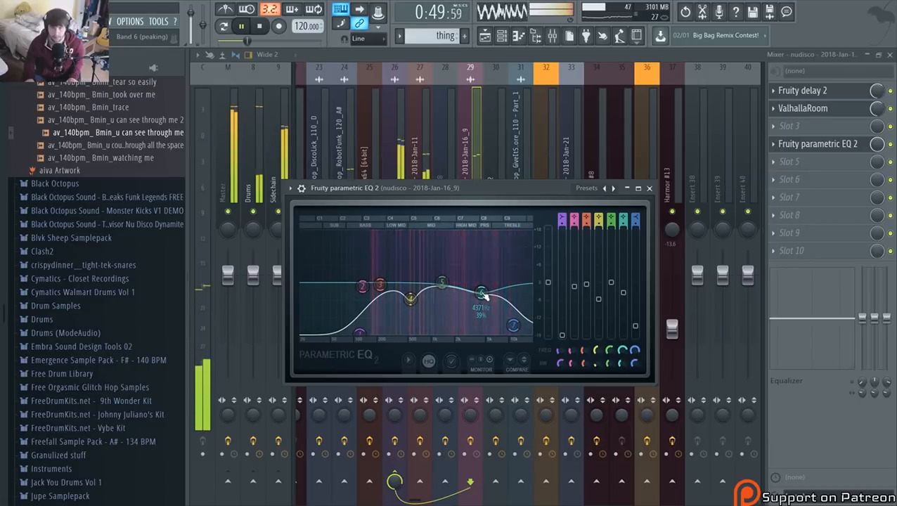
key(Escape)
Return to the Playlist and save the project
key(F5)
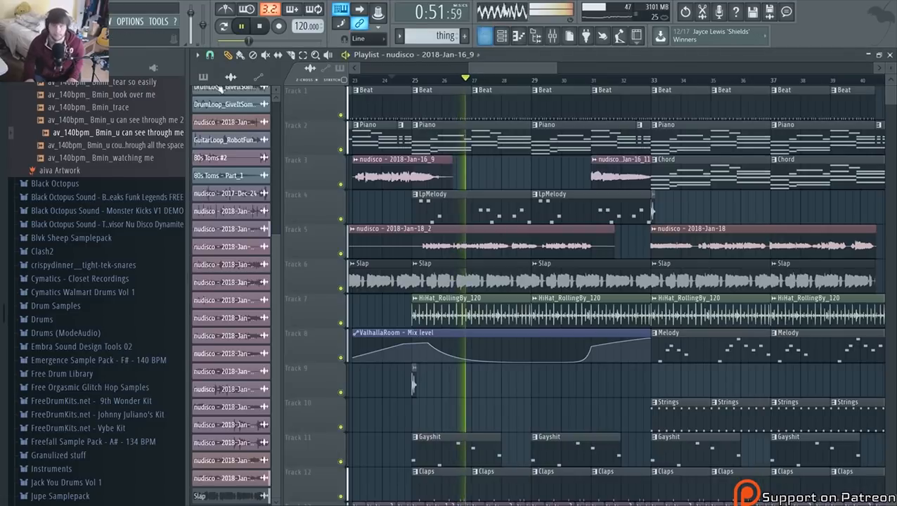
click(15, 21)
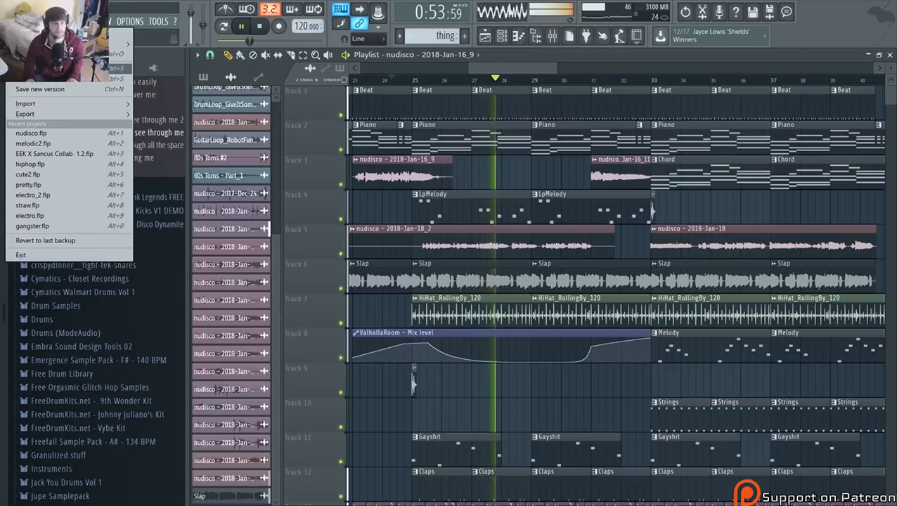
click(35, 68)
Stop playback and play the arrangement from about bar 73 to hear the final section
scroll(533, 210, down, 6)
key(space)
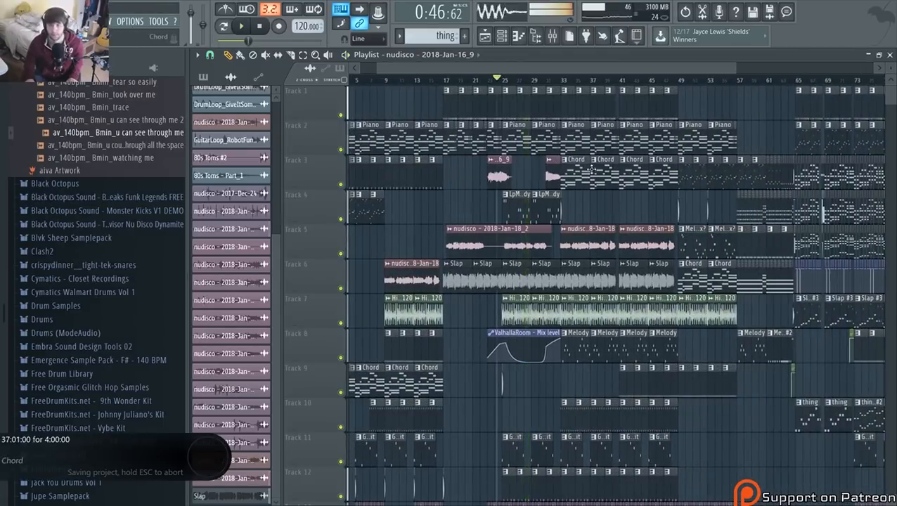
scroll(591, 170, right, 8)
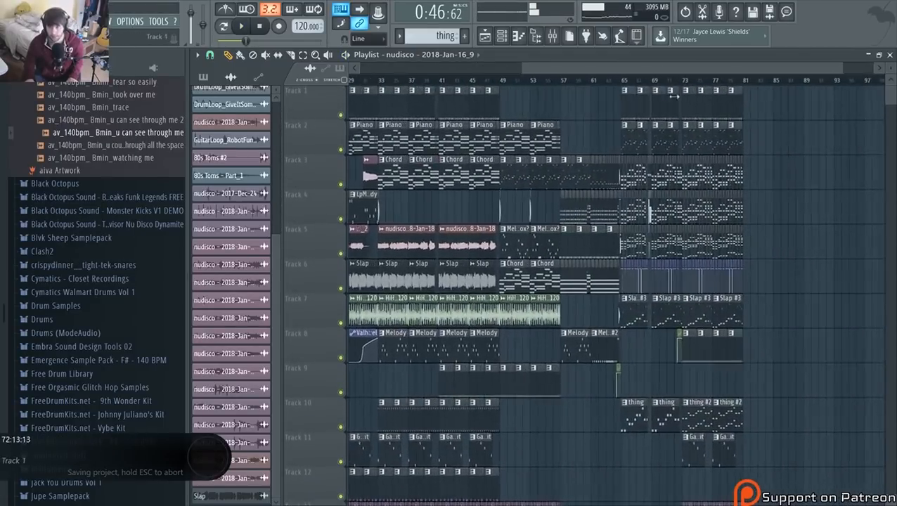
scroll(674, 97, up, 1)
click(674, 79)
key(space)
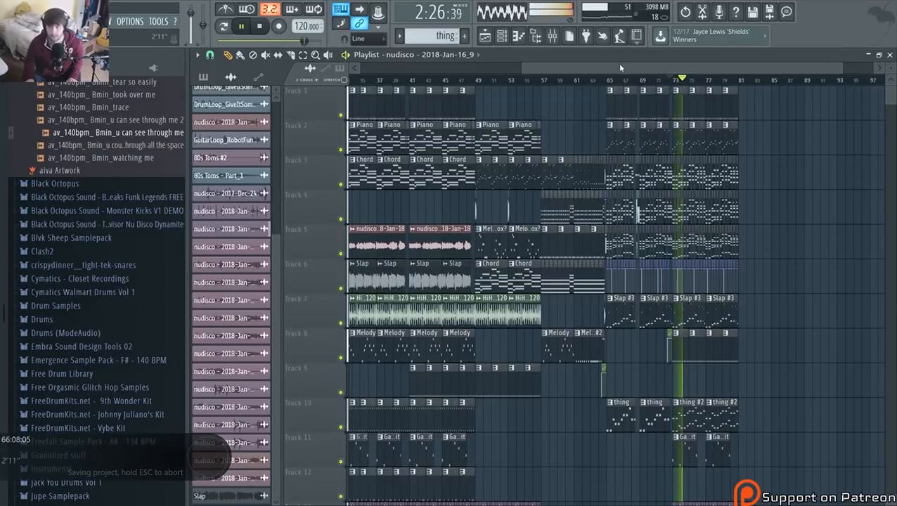
drag(620, 67, 661, 70)
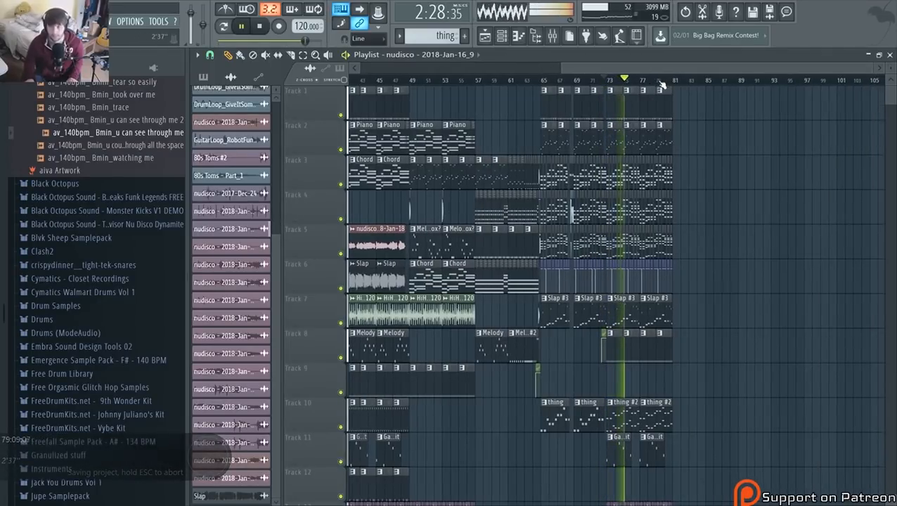
Lower the Harmor #13 mixer fader to about -15.2 dB and the Harmor #8 fader to about -13.7 dB
key(F9)
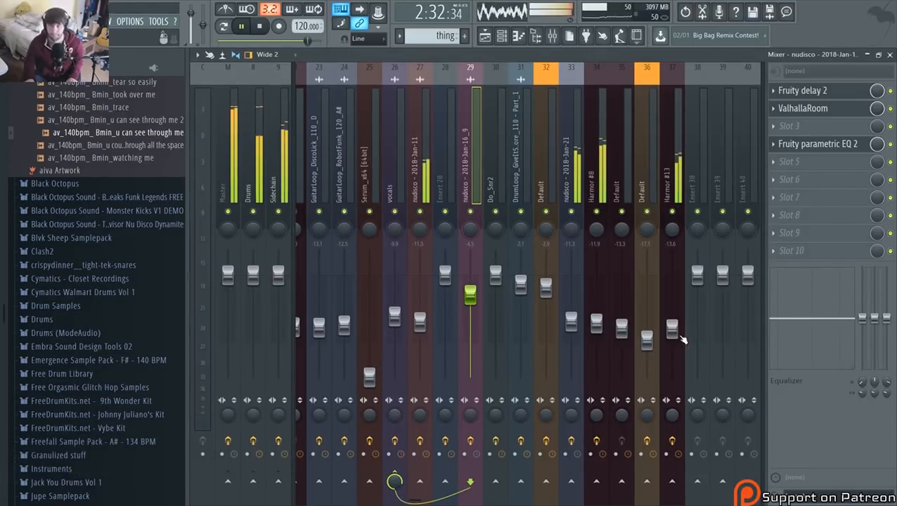
drag(674, 329, 673, 335)
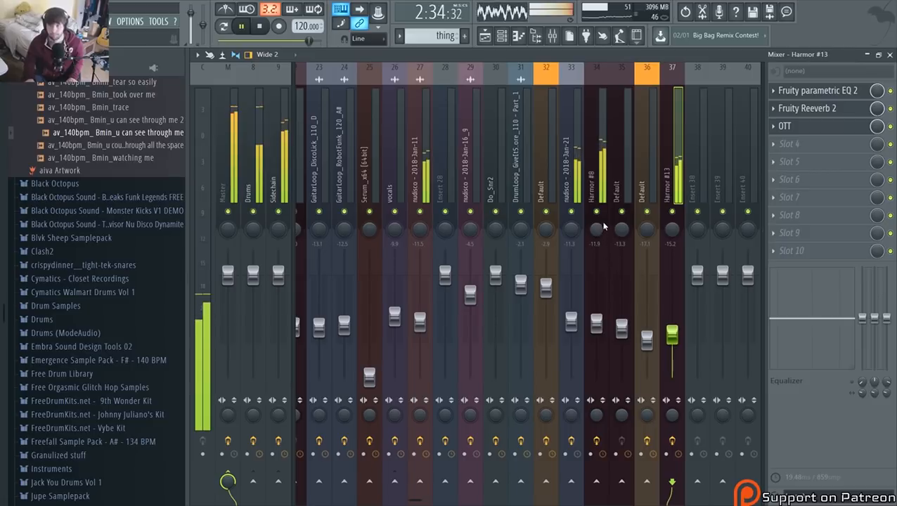
drag(599, 325, 603, 336)
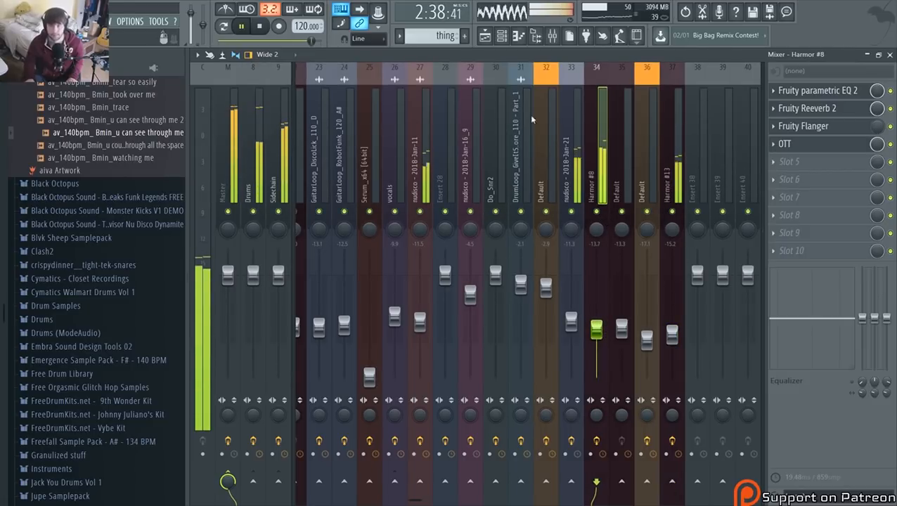
Return to the Playlist, stop playback and save the project
key(F5)
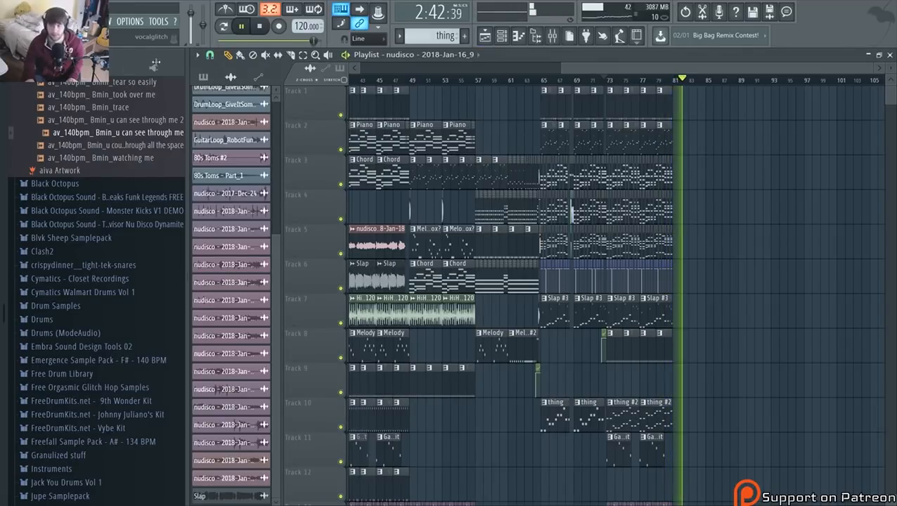
key(space)
click(12, 21)
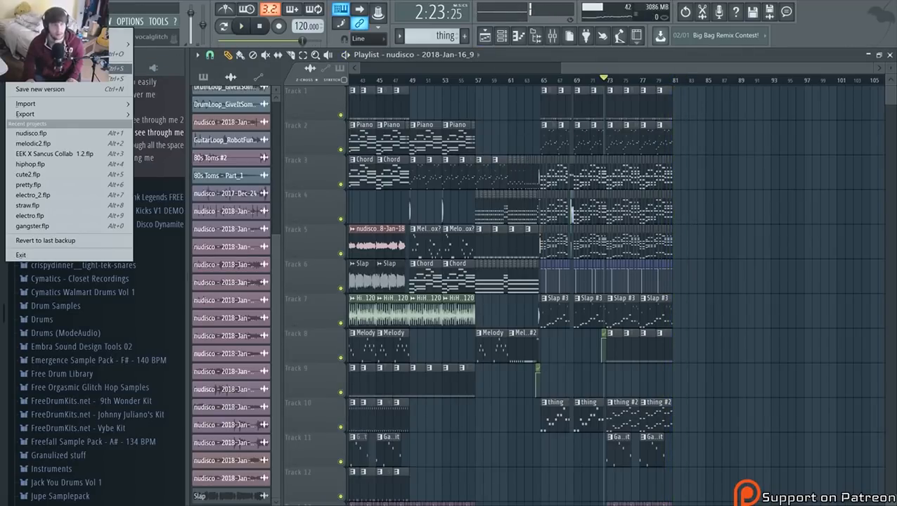
key(ctrl+s)
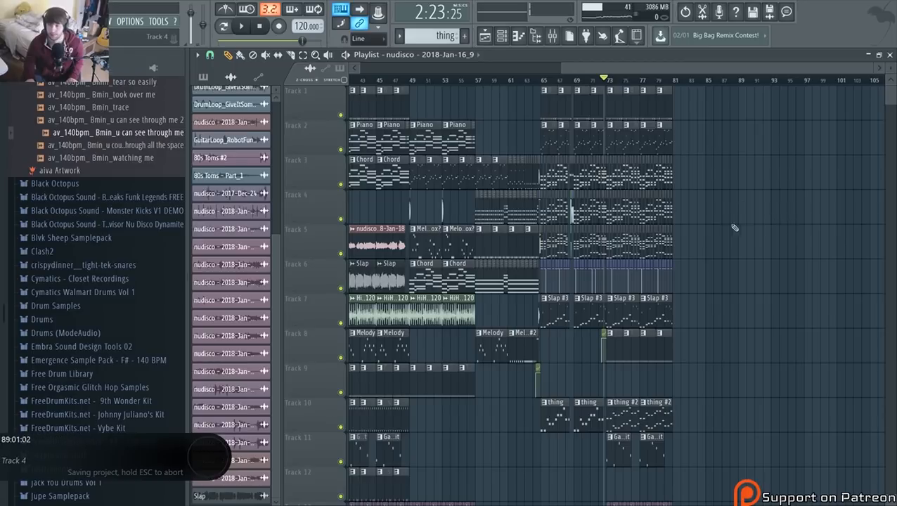
Play the arrangement from about bar 17 to review the section where the vocals enter, and stop playback
scroll(735, 227, up, 2)
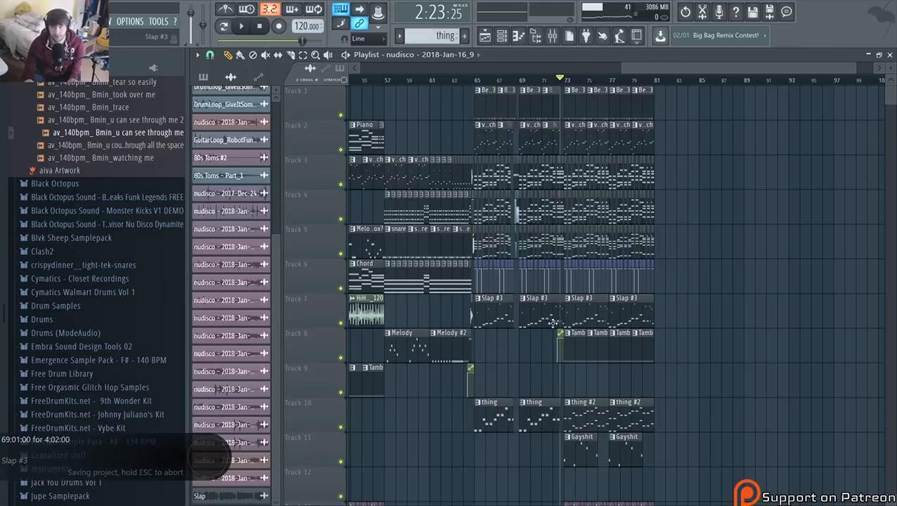
scroll(554, 323, down, 3)
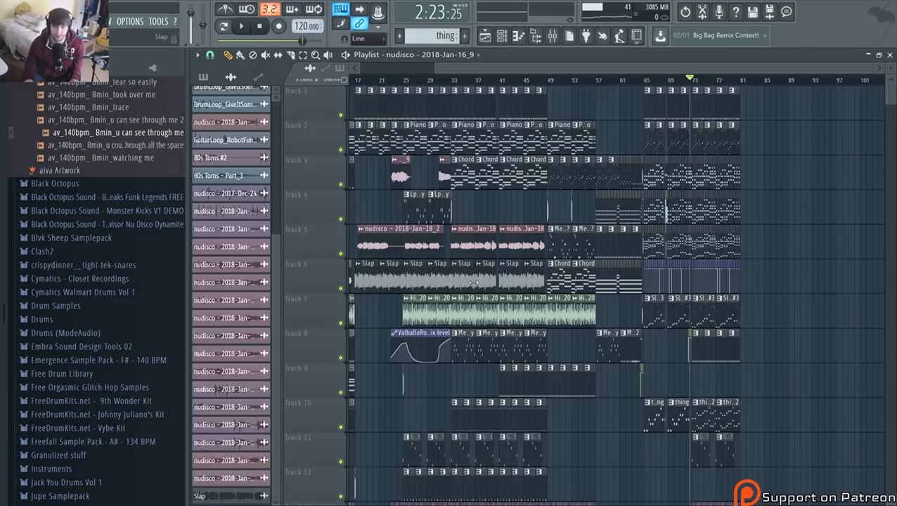
click(359, 81)
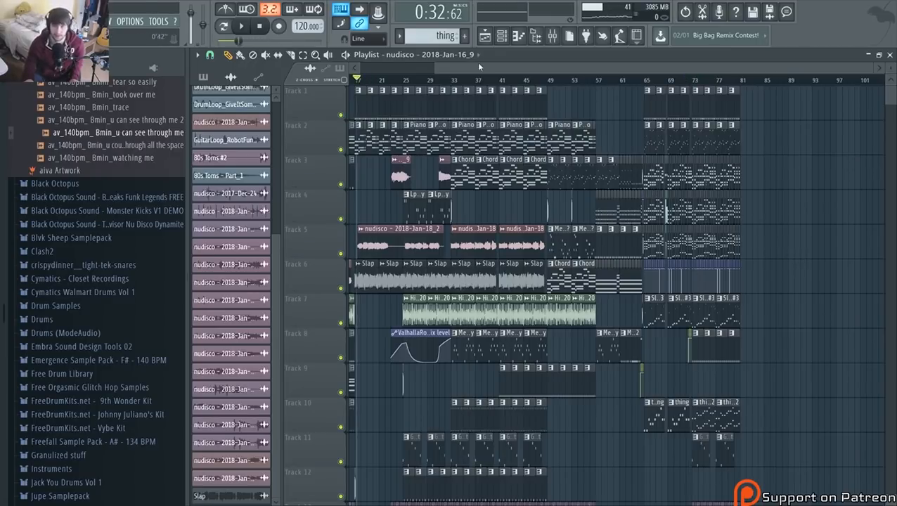
scroll(473, 68, up, 5)
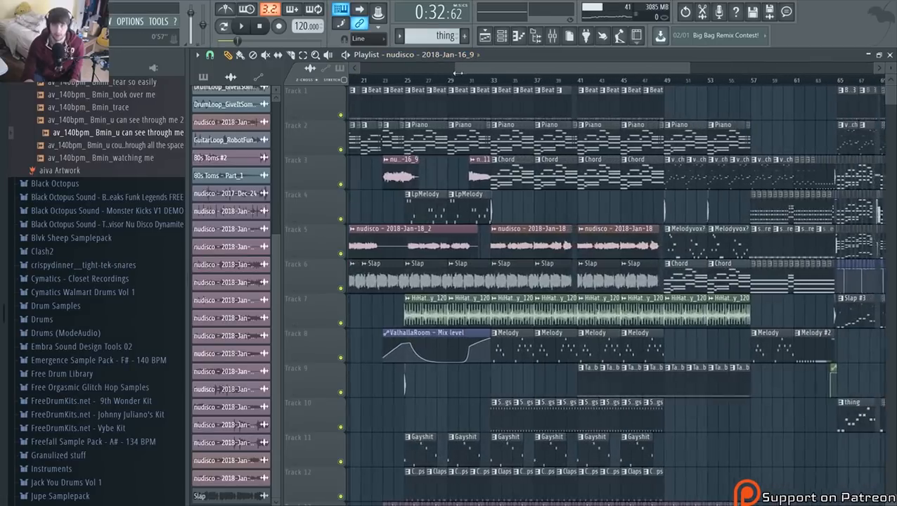
scroll(469, 69, down, 5)
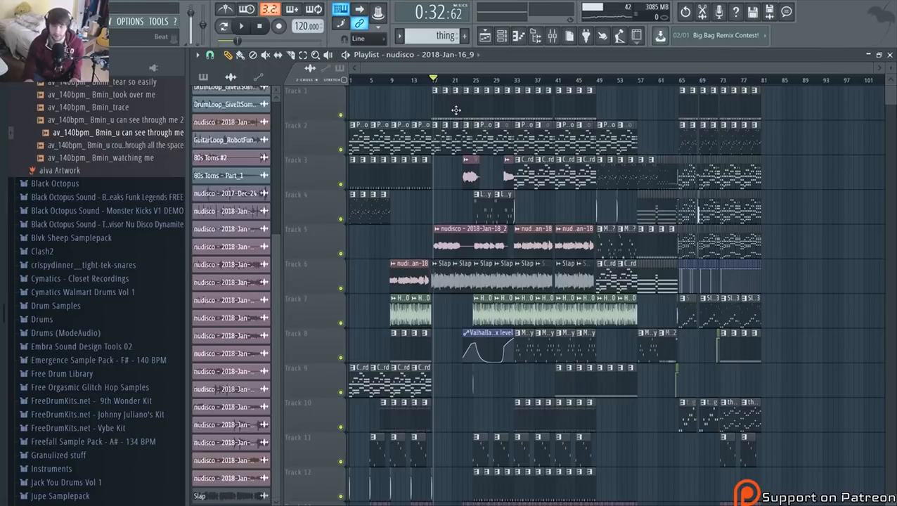
key(space)
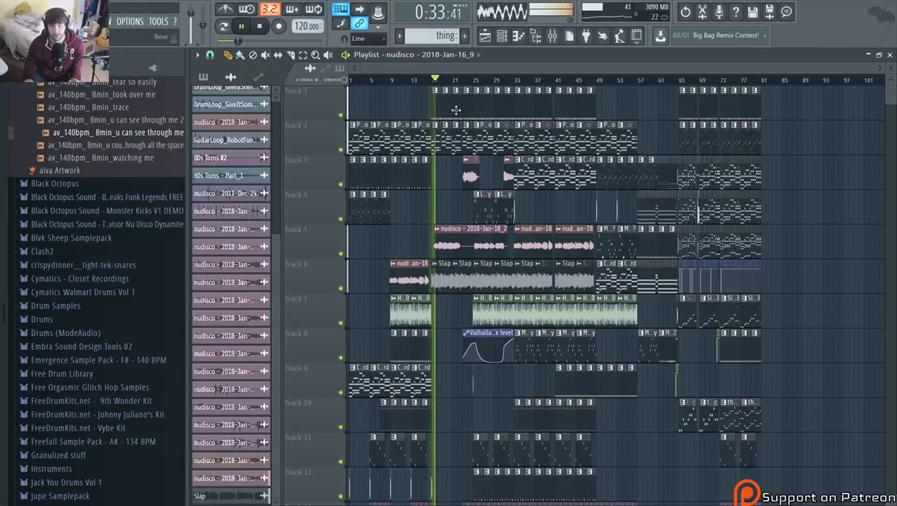
key(space)
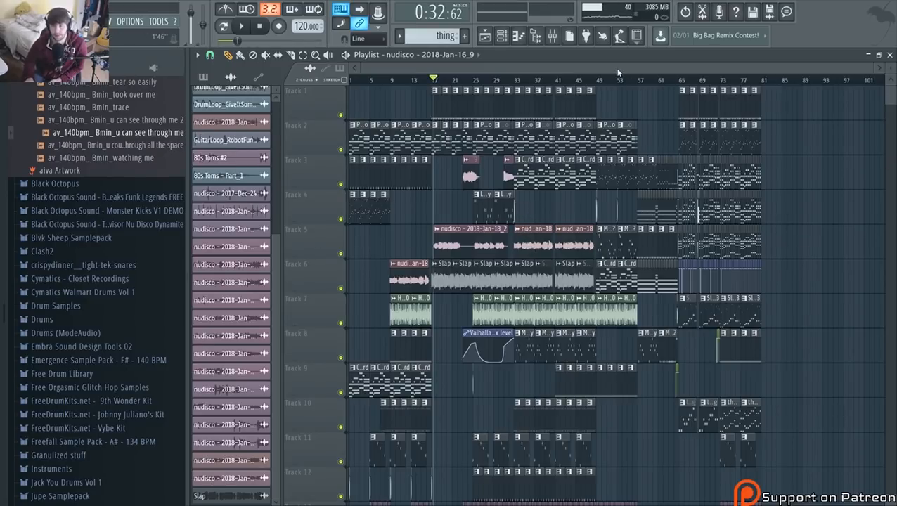
Leave full-screen mode, check the recording status in OBS, and return to full-screen FL Studio
drag(618, 72, 645, 62)
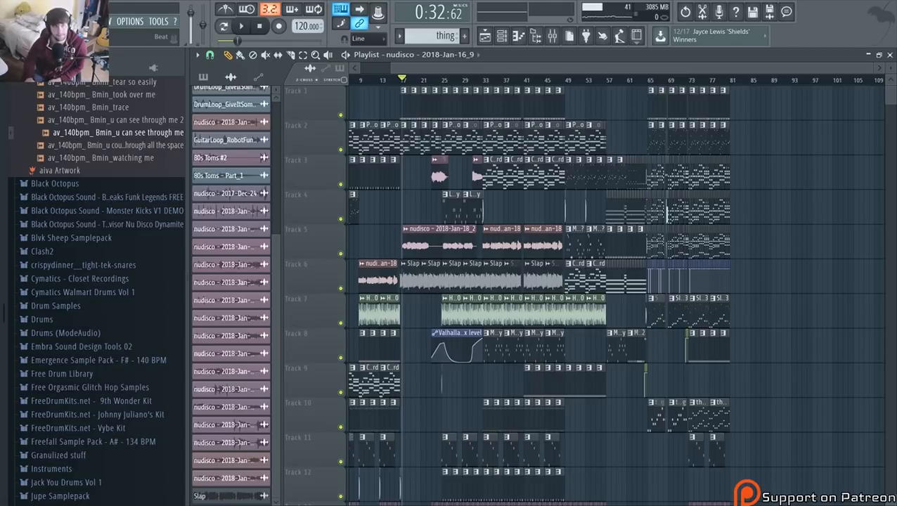
key(alt+Return)
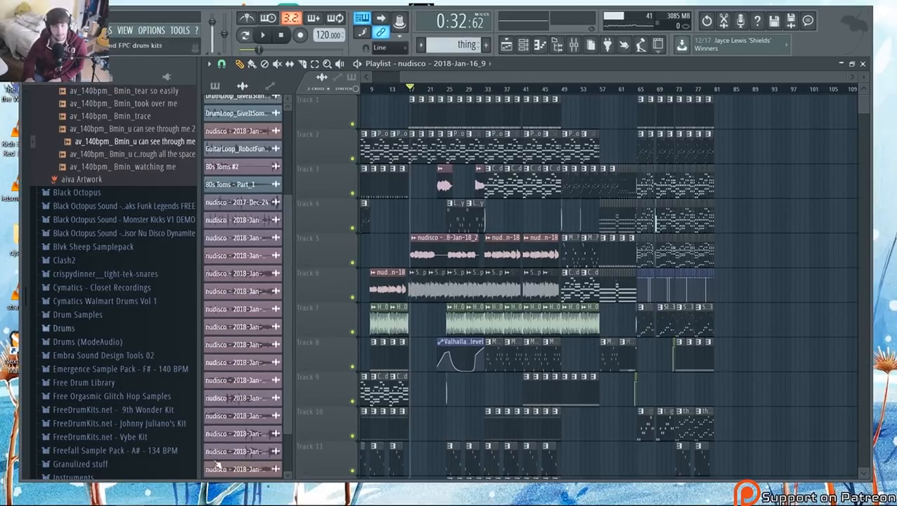
click(160, 494)
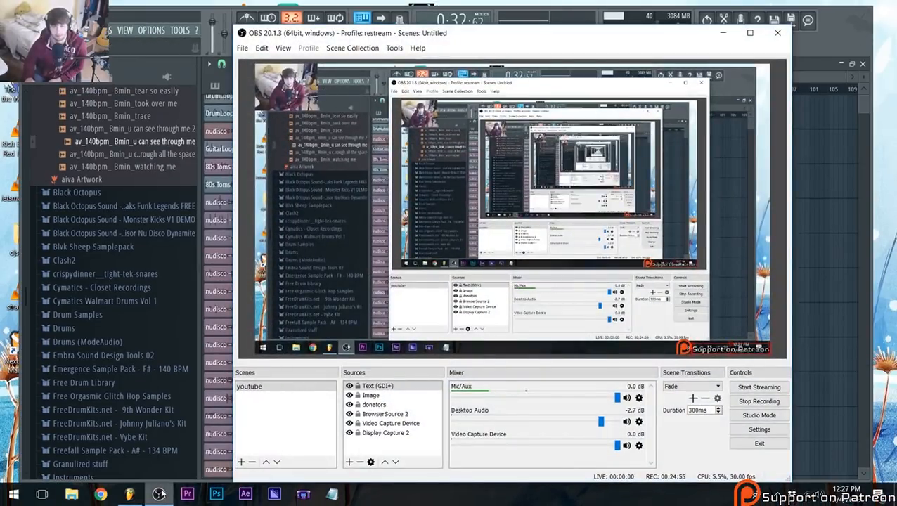
click(160, 495)
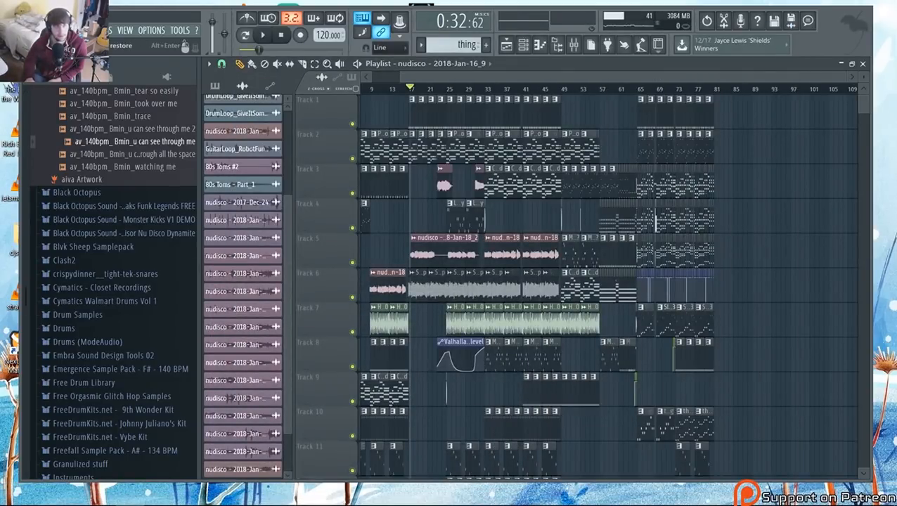
key(alt+Return)
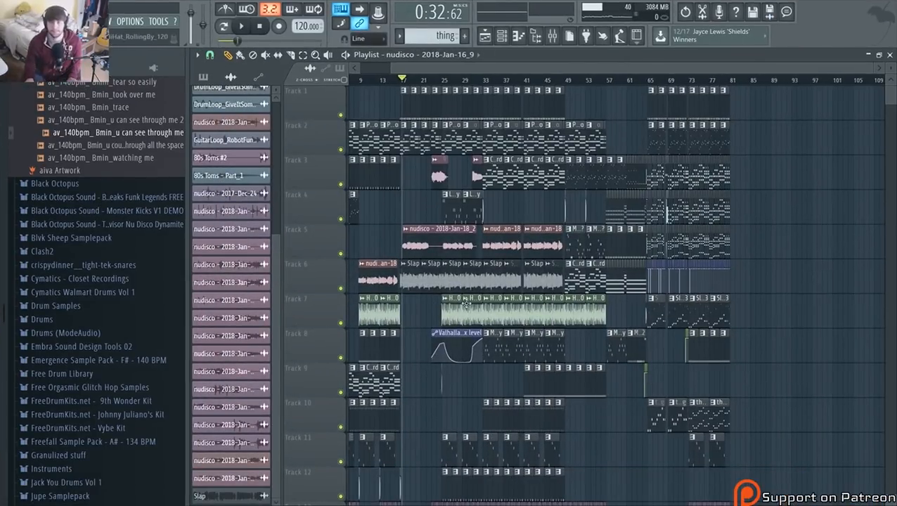
Play the arrangement from the beginning, save the project and stop playback
scroll(466, 304, left, 2)
drag(388, 81, 224, 82)
key(space)
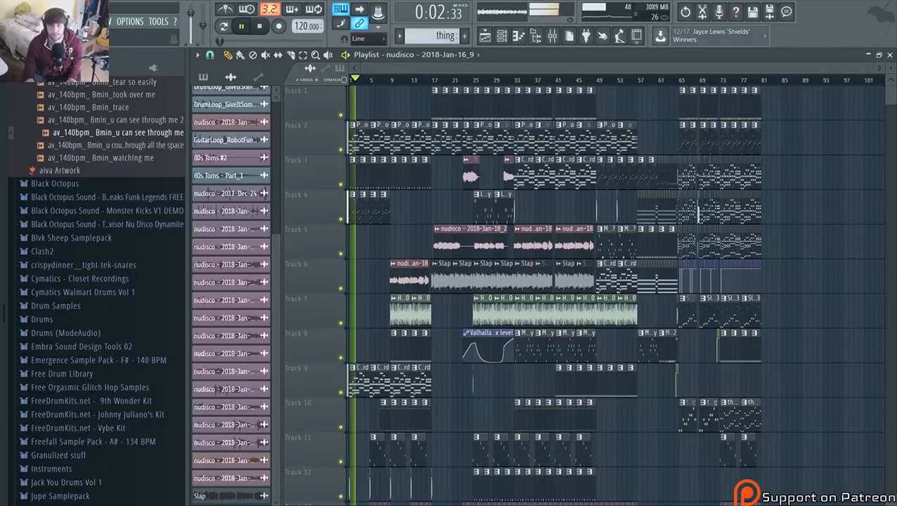
click(13, 22)
click(43, 69)
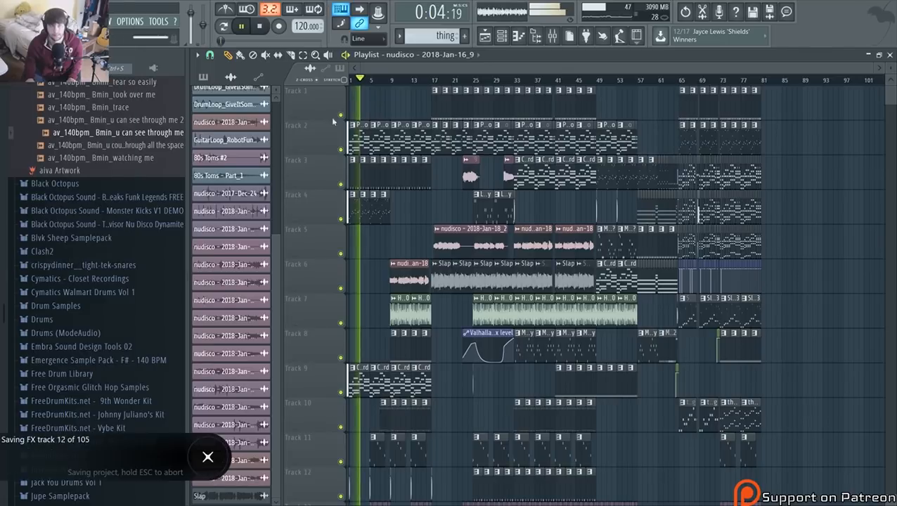
key(space)
While the intro plays, lower the nudisco - 2018-Jan-11 mixer fader to about -13.9 dB and return to the Playlist
scroll(343, 373, down, 10)
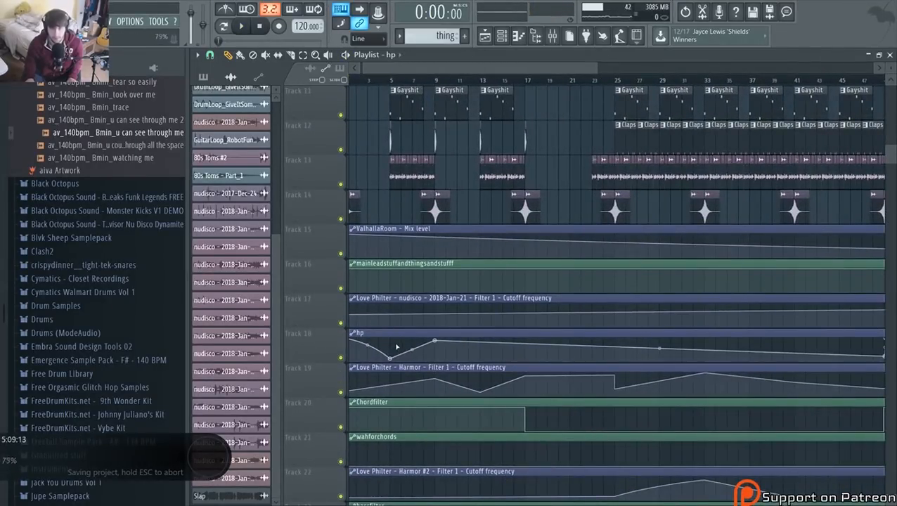
key(space)
scroll(372, 351, down, 5)
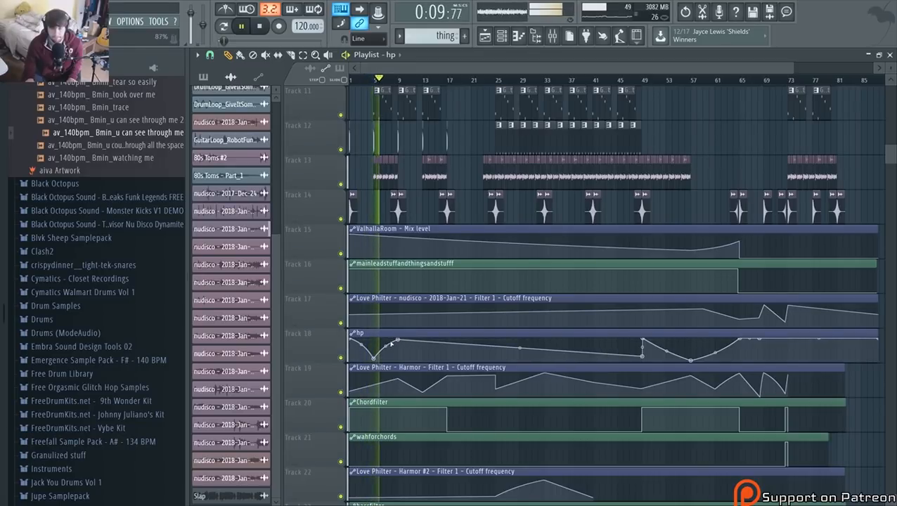
scroll(372, 350, up, 4)
scroll(372, 350, up, 1)
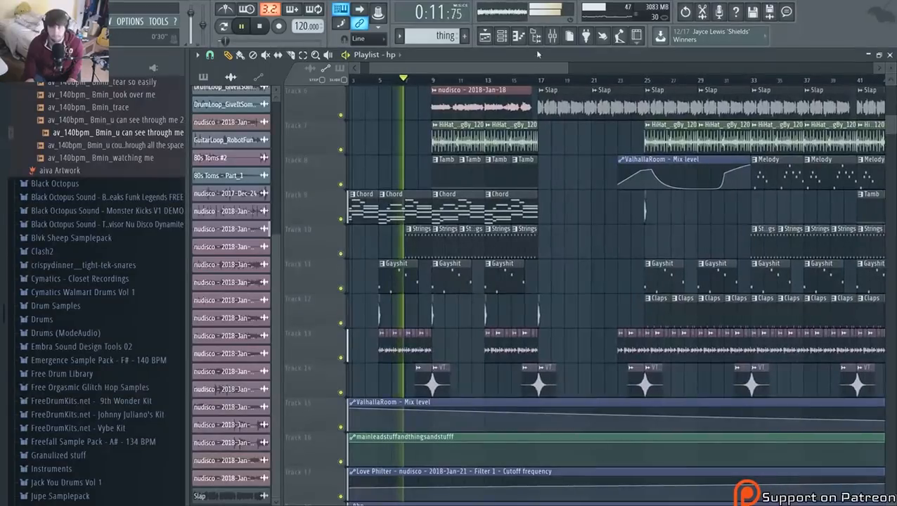
click(552, 35)
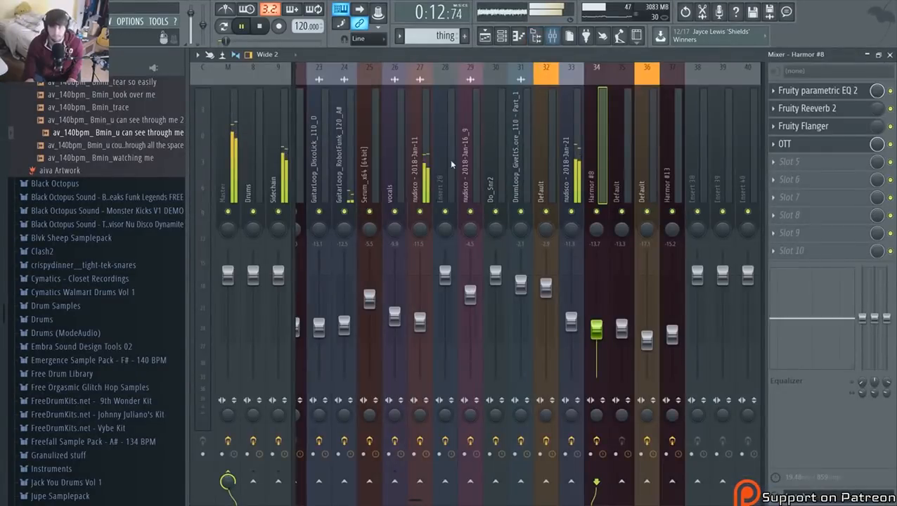
click(425, 206)
drag(420, 326, 419, 331)
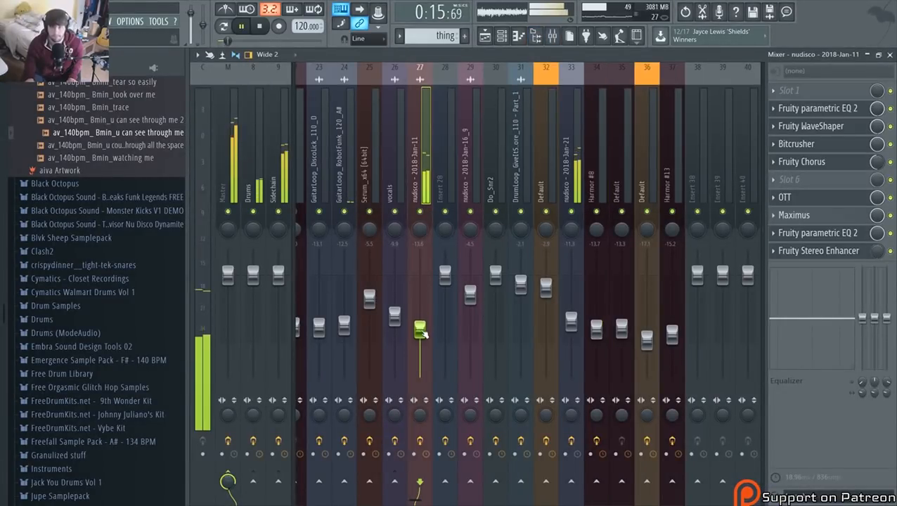
click(483, 38)
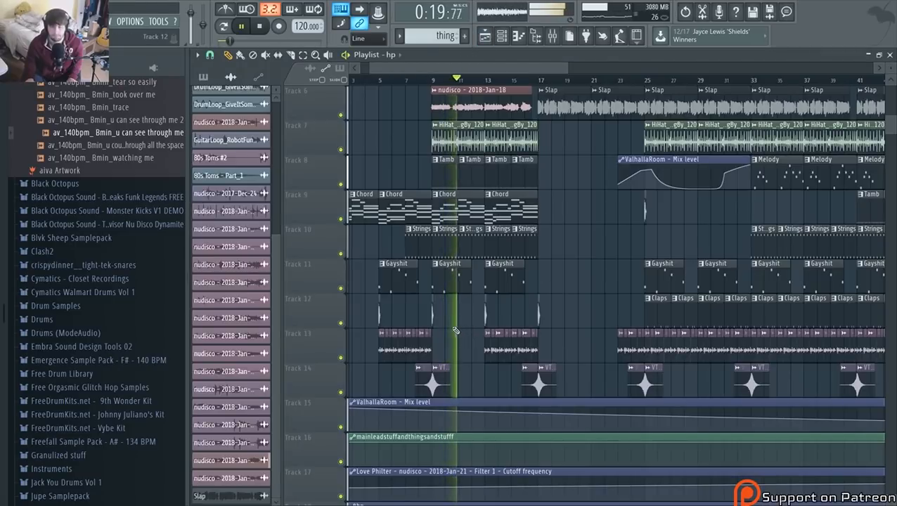
Replay the intro from about bar 5, stop, and delete the Track 13 audio clips between bars 5 and 9
click(373, 79)
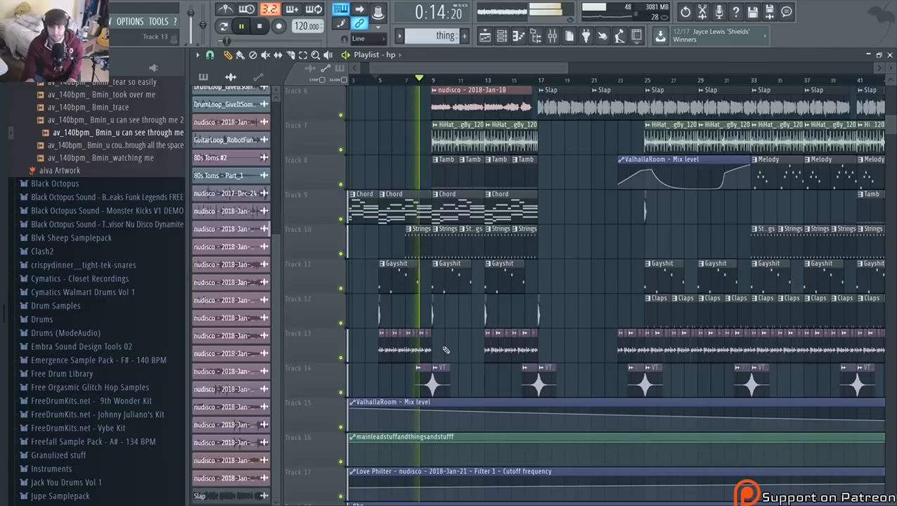
key(space)
right_click(422, 349)
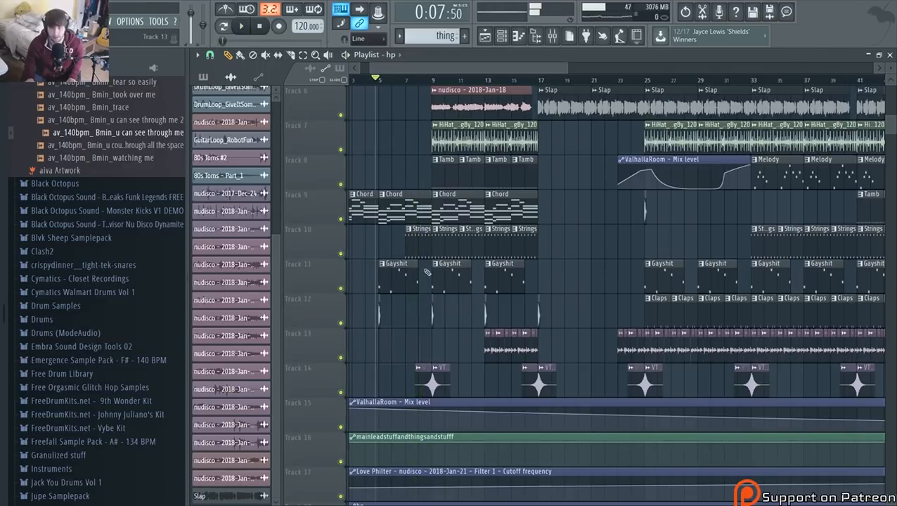
During playback, remove Fruity Stereo Enhancer from slot 10 of the nudisco - 2018-Jan-11 mixer track
scroll(394, 246, up, 1)
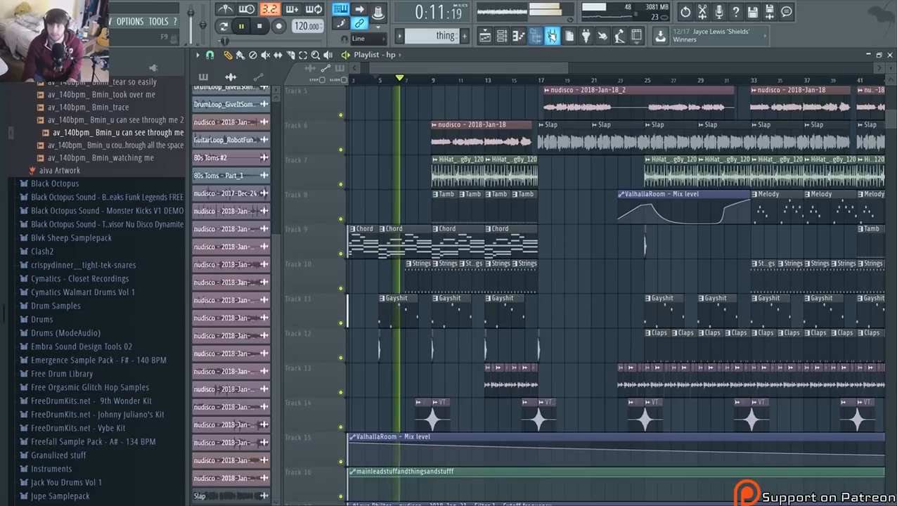
scroll(462, 293, down, 5)
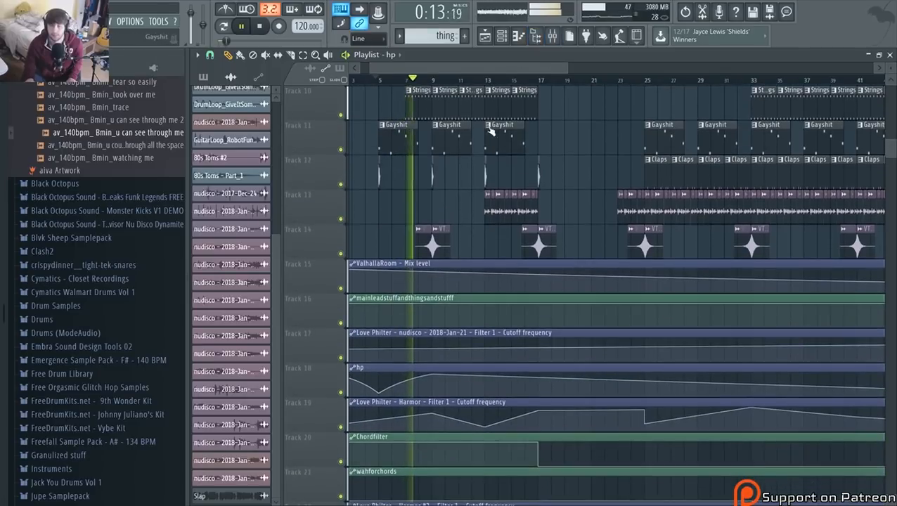
click(551, 35)
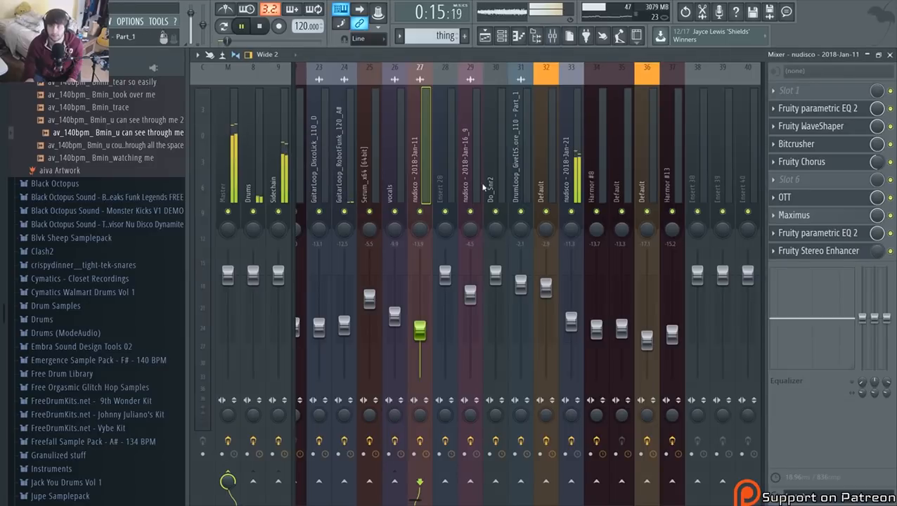
click(823, 244)
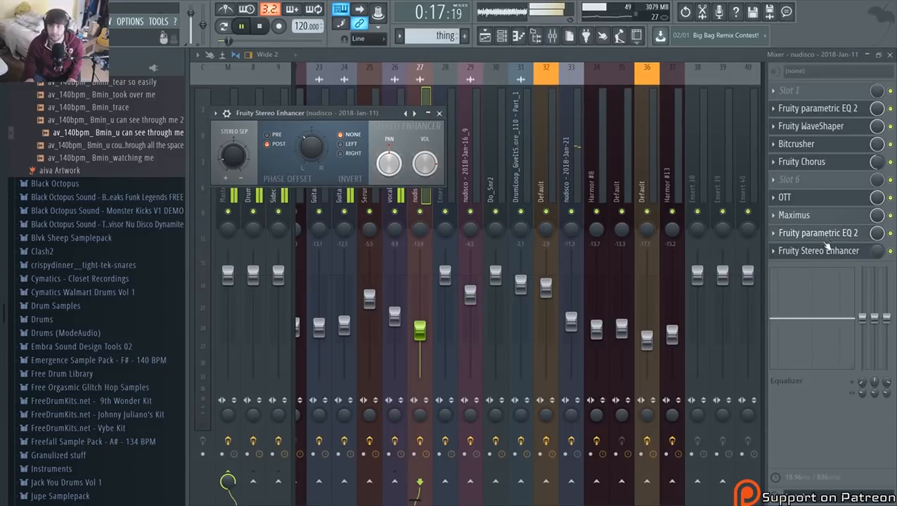
click(780, 252)
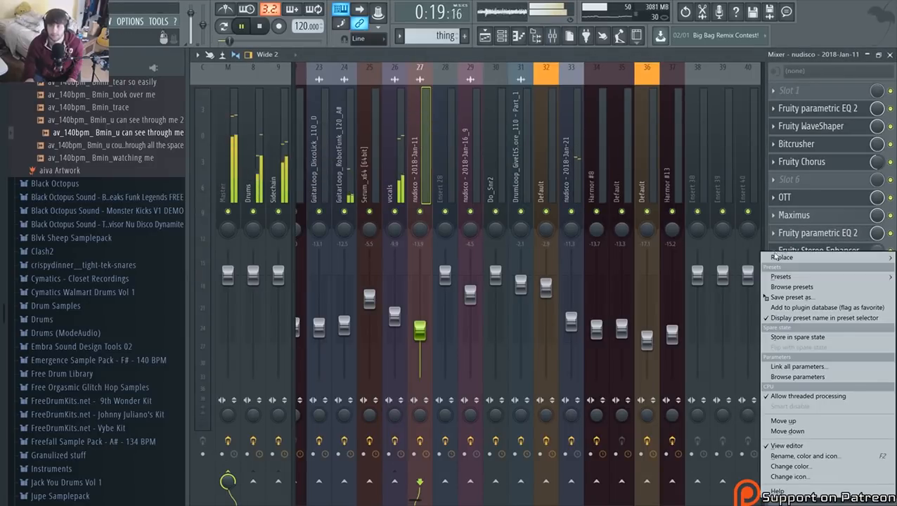
mouse_move(792, 144)
click(734, 205)
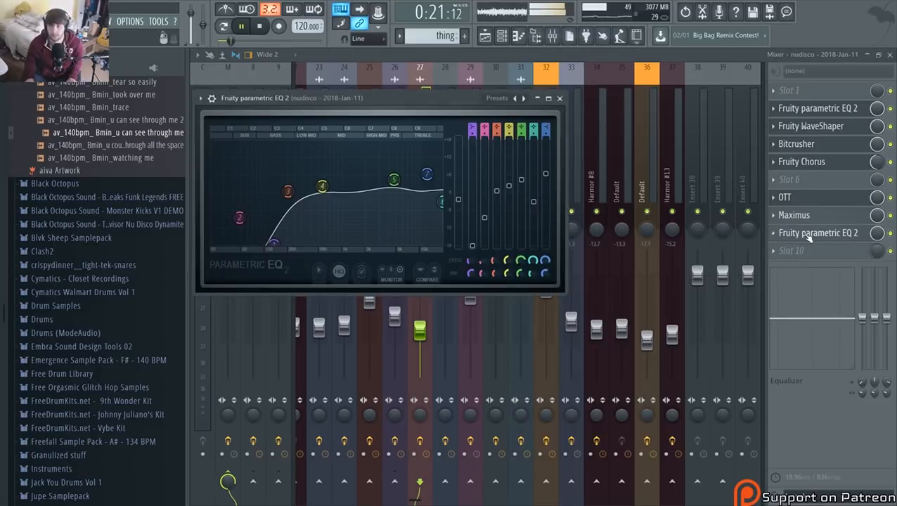
Open the slot 9 Fruity parametric EQ 2 on the nudisco - 2018-Jan-11 mixer track and restart playback from about bar 13
click(808, 237)
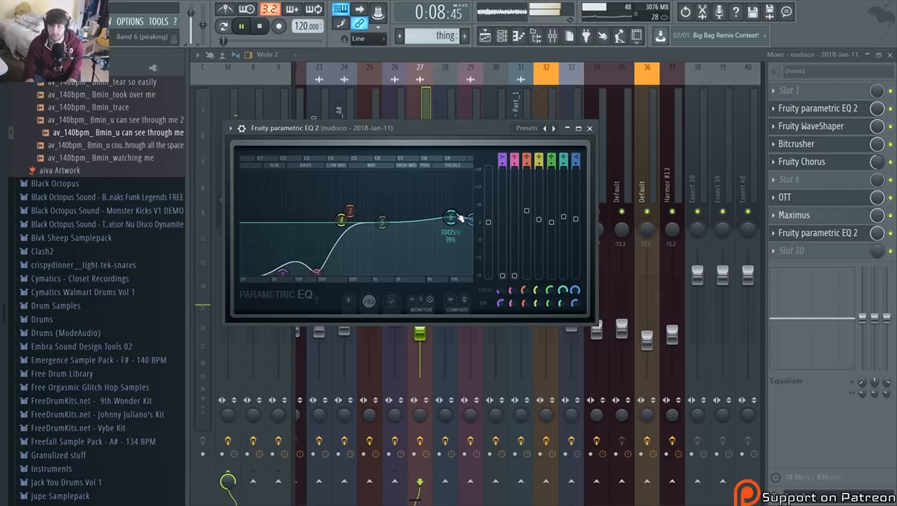
key(space)
key(F5)
click(488, 80)
key(space)
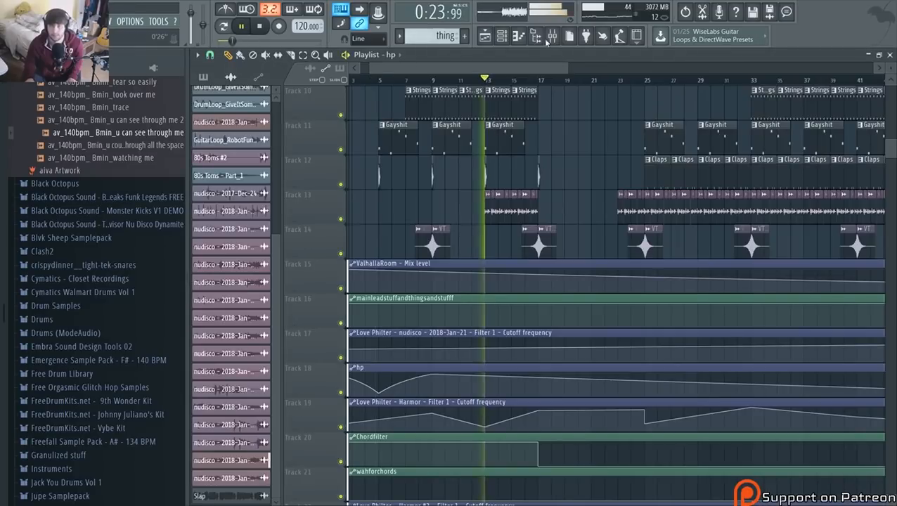
Lower the two highest bands, 6 and 7, in the track's slot 9 Fruity parametric EQ 2 and close the plugin
key(F9)
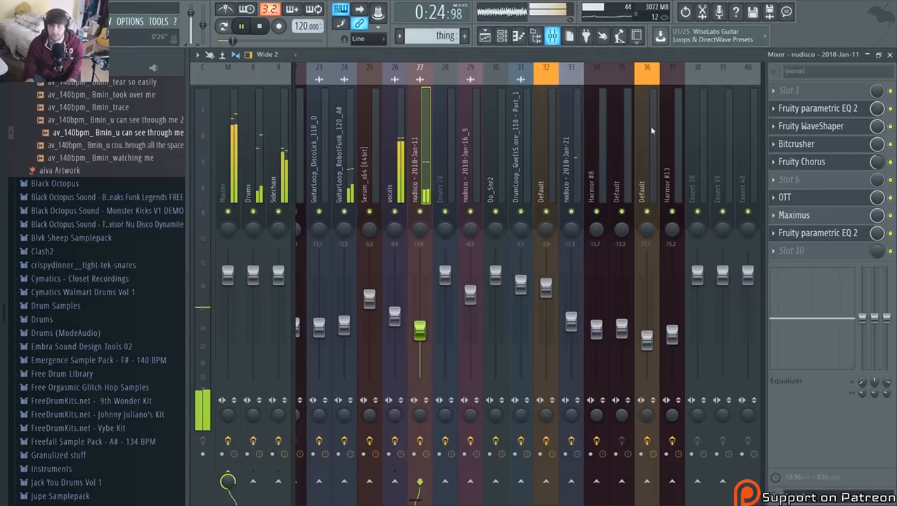
click(816, 233)
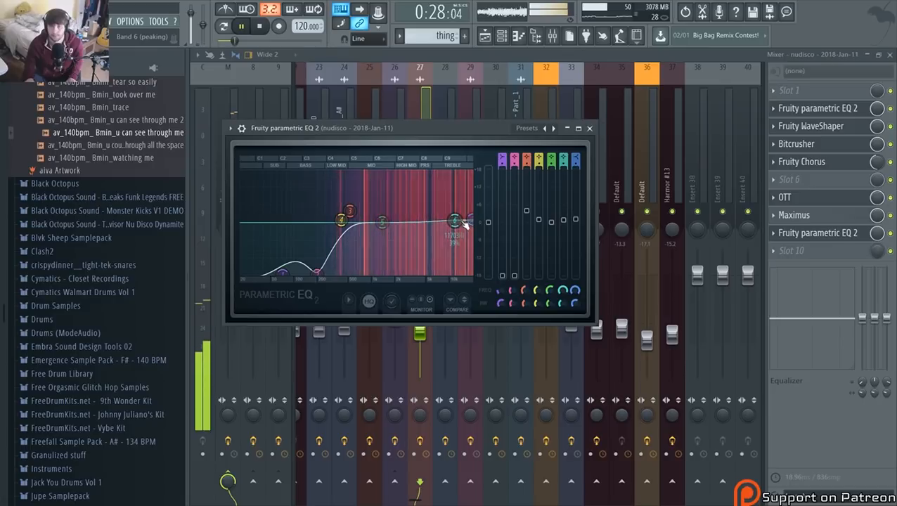
drag(470, 220, 451, 231)
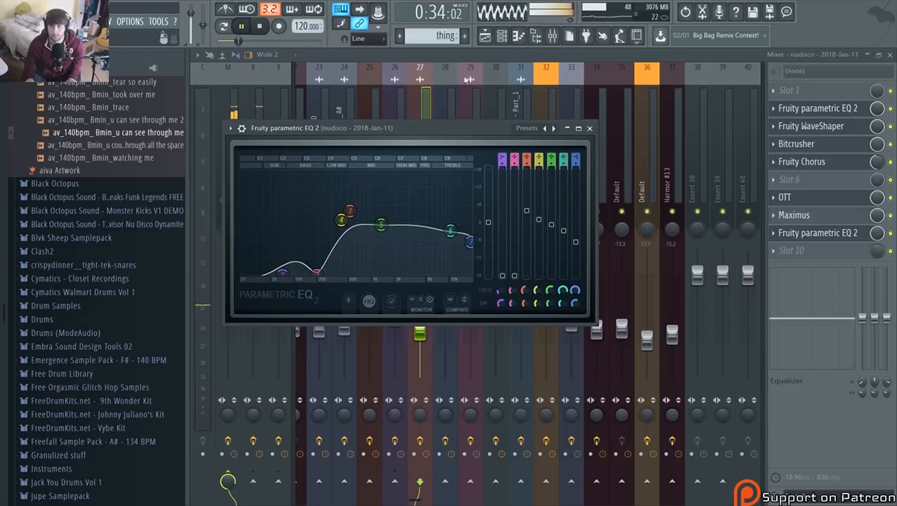
click(590, 129)
Return to the Playlist and save the project while playback continues
click(485, 36)
scroll(581, 222, down, 3)
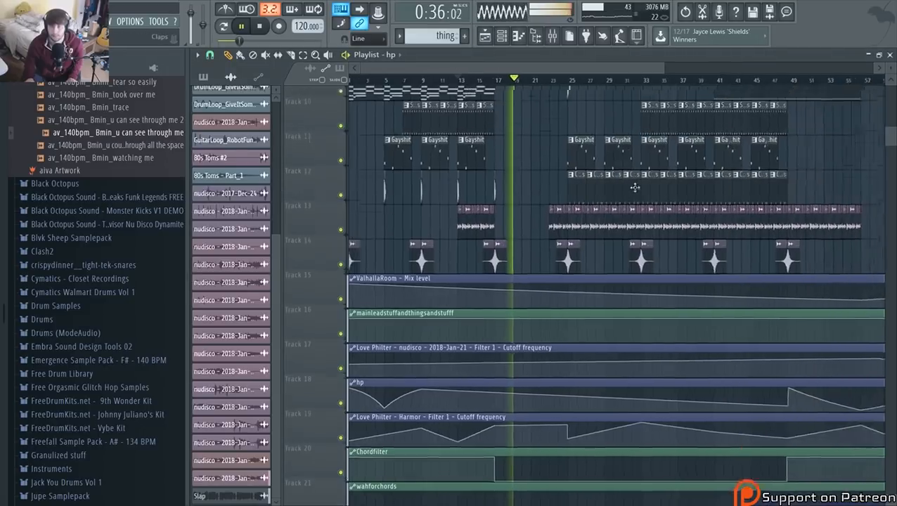
scroll(492, 211, up, 3)
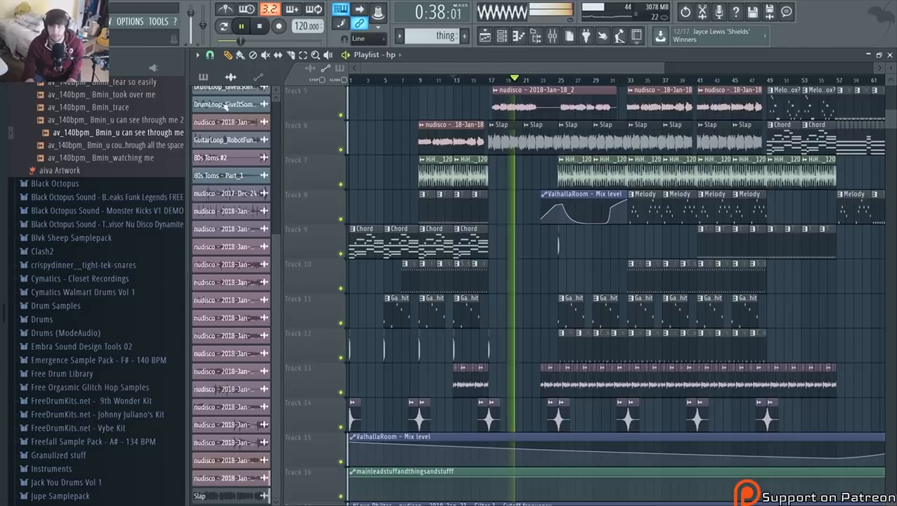
click(15, 21)
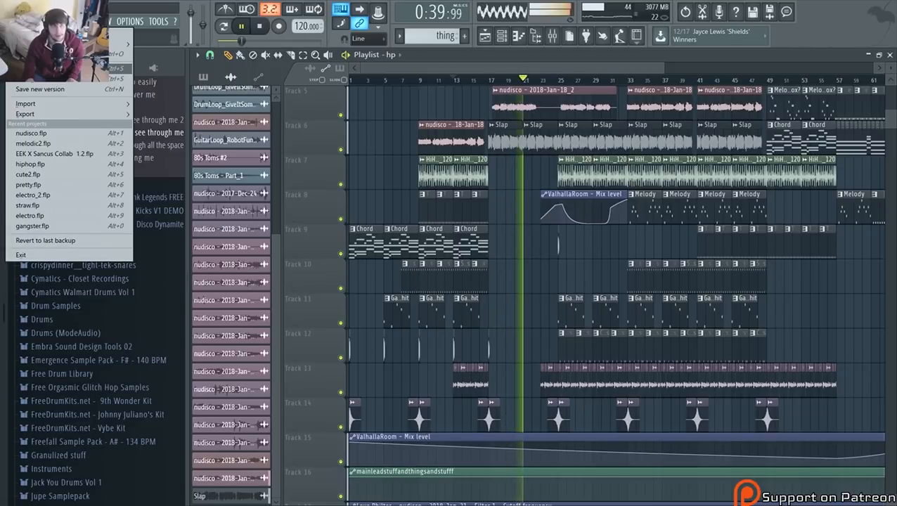
click(42, 68)
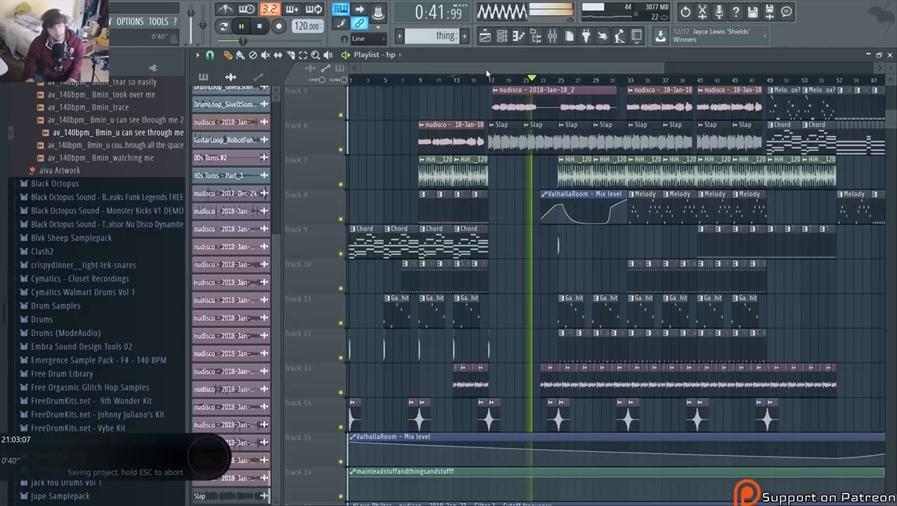
Listen to the arrangement up to about bar 25 while checking the playing tracks, and stop playback
drag(493, 68, 522, 68)
drag(533, 261, 522, 297)
scroll(522, 296, up, 2)
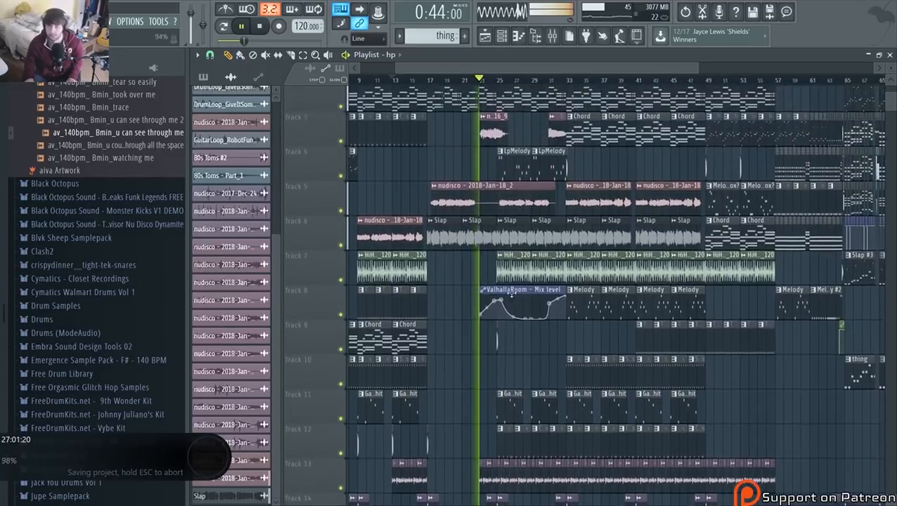
scroll(501, 280, down, 3)
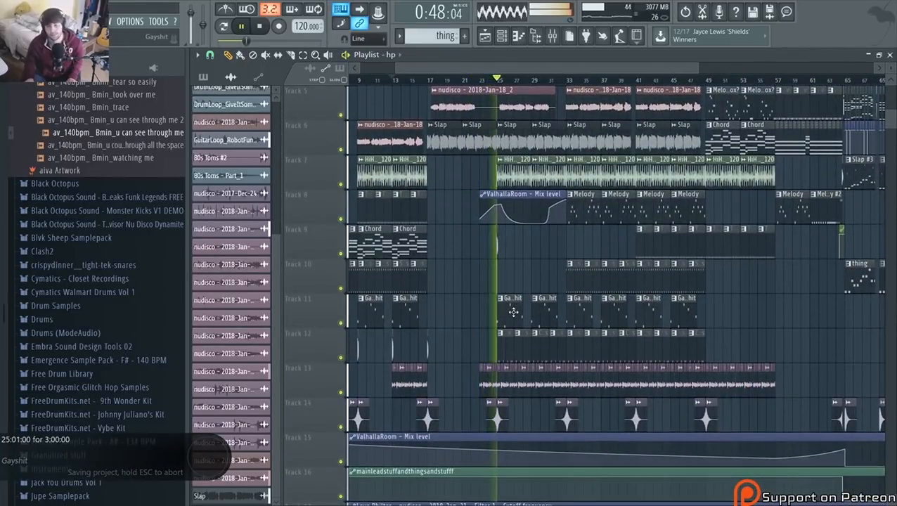
key(space)
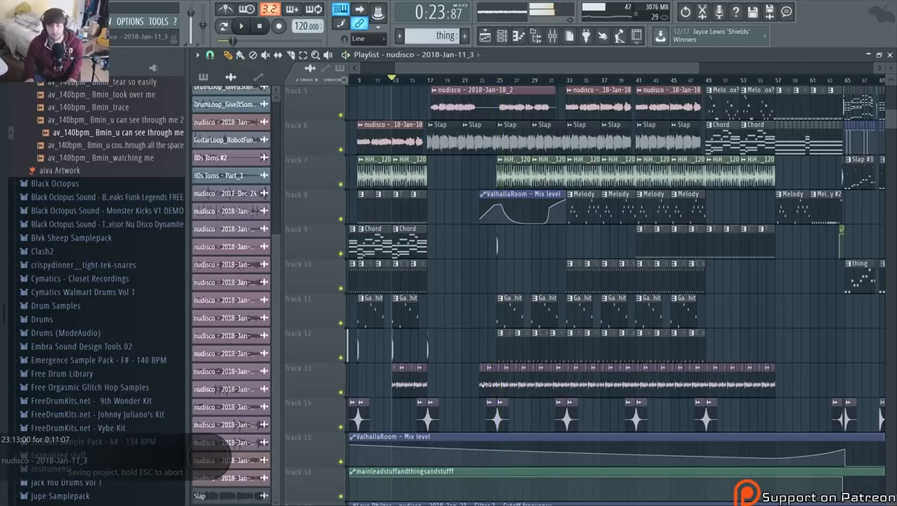
Open Bitcrusher on the mixer track used by the Track 13 audio clips
double_click(489, 385)
click(554, 38)
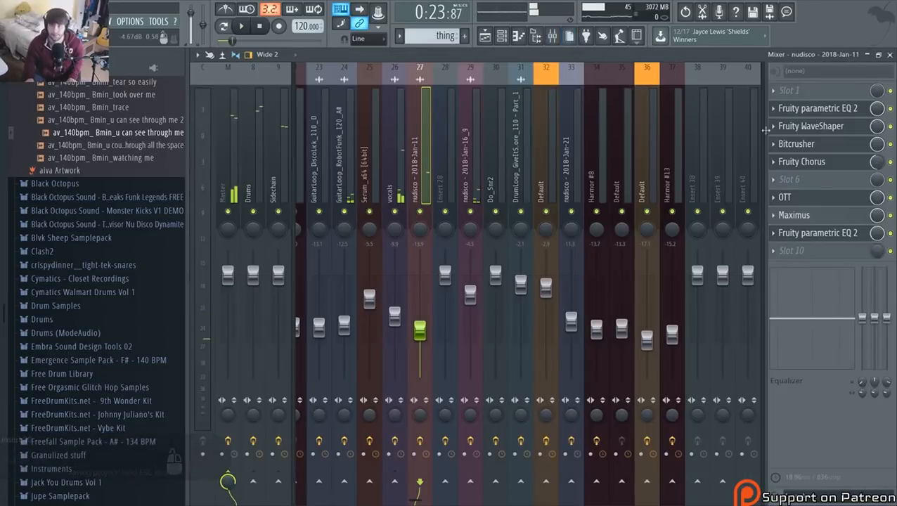
click(788, 159)
click(797, 148)
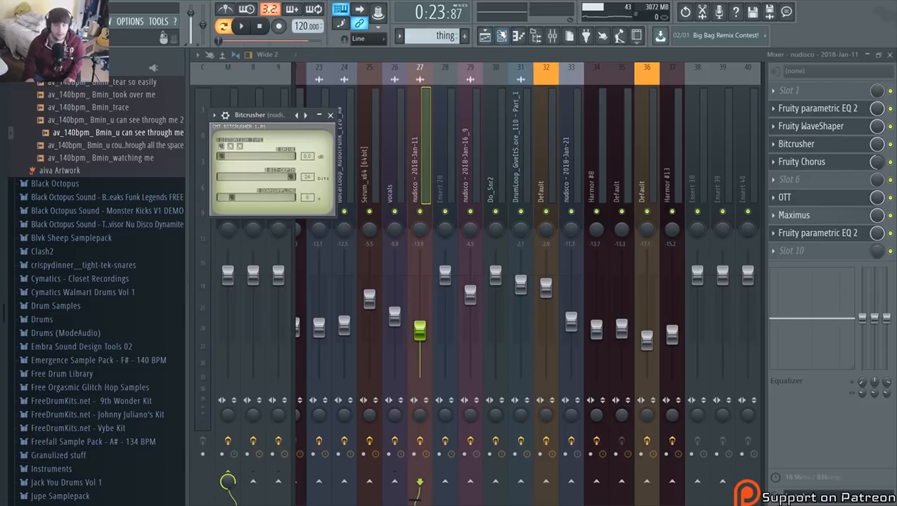
Start playback from about bar 25 and solo the nudisco - 2018-Jan-11 mixer track
click(486, 35)
click(497, 83)
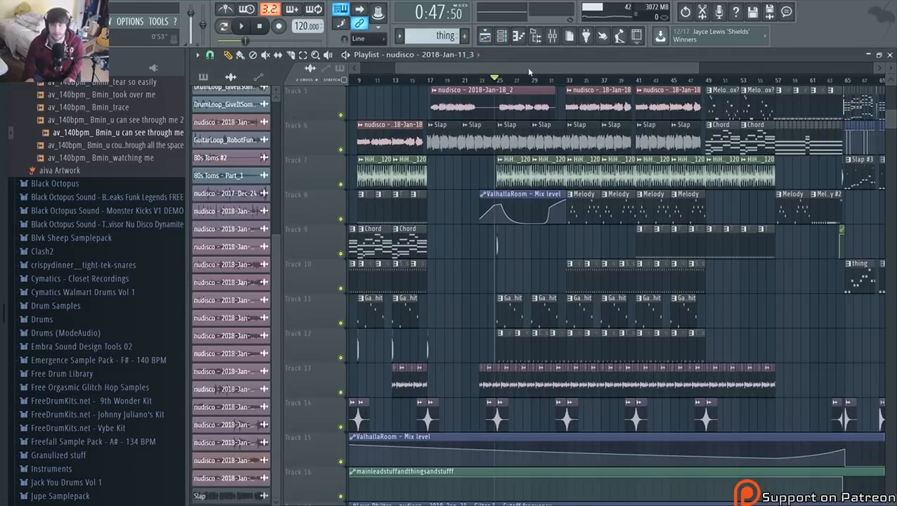
click(552, 35)
click(808, 144)
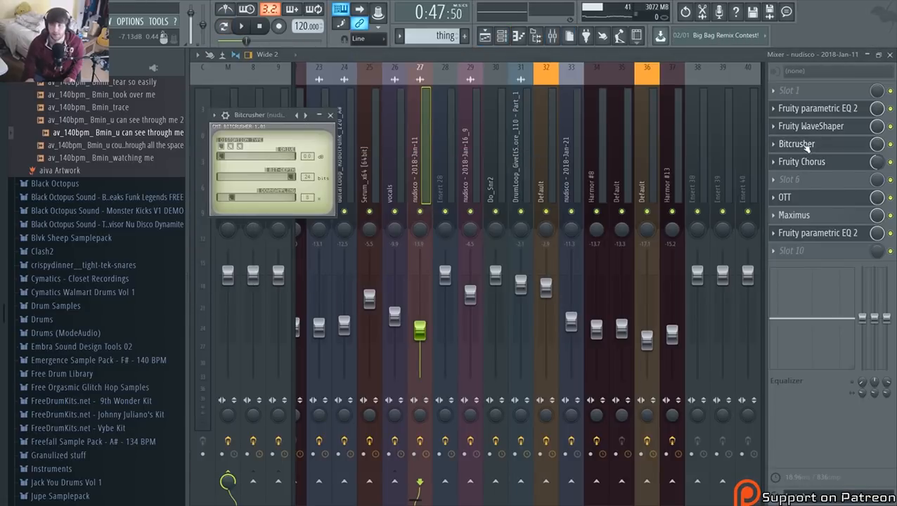
click(244, 26)
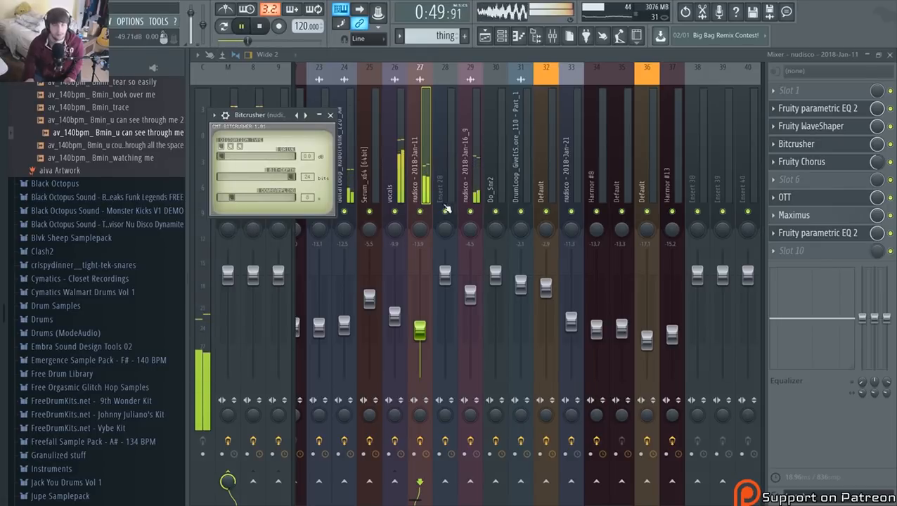
right_click(470, 211)
right_click(420, 211)
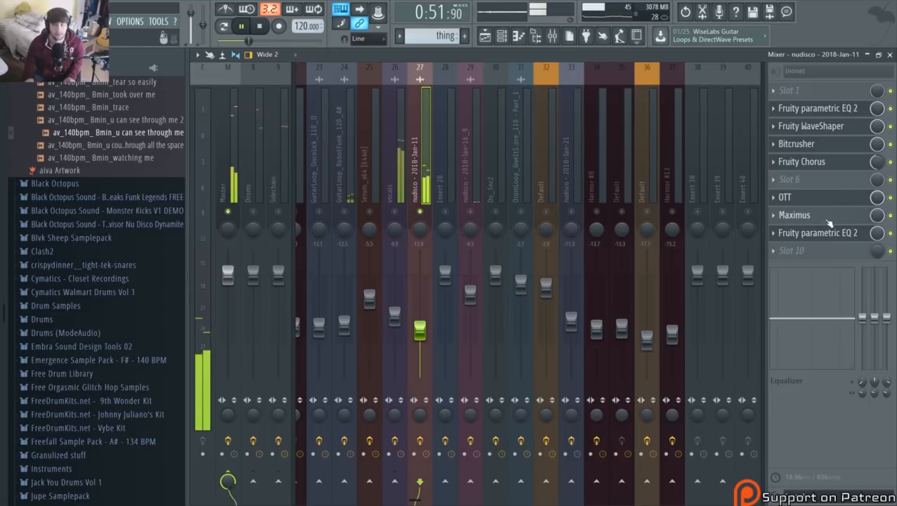
Lower the Bitcrusher downsampling on the soloed nudisco - 2018-Jan-11 track and close the plugin
click(802, 144)
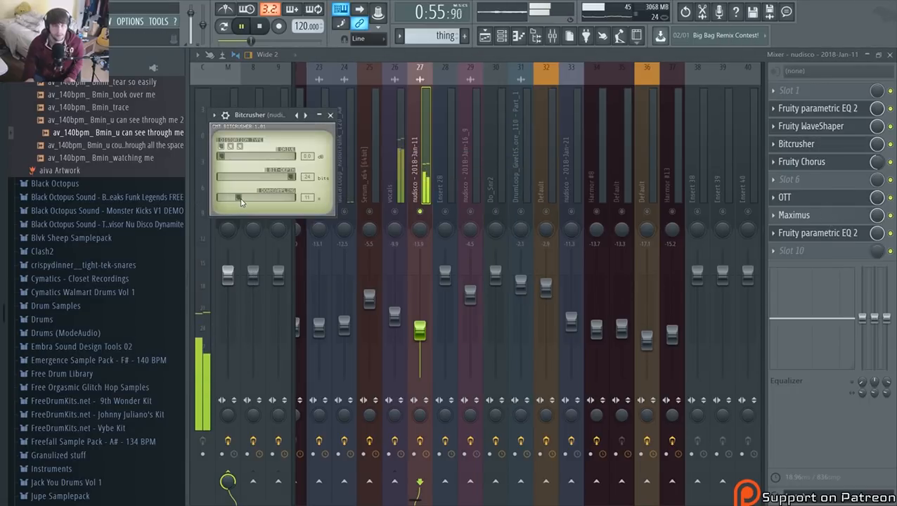
drag(241, 202, 235, 202)
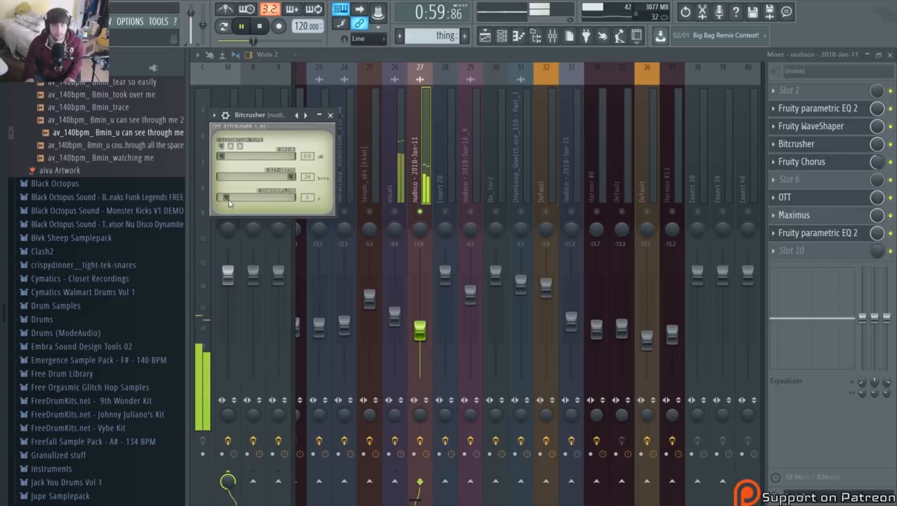
click(331, 115)
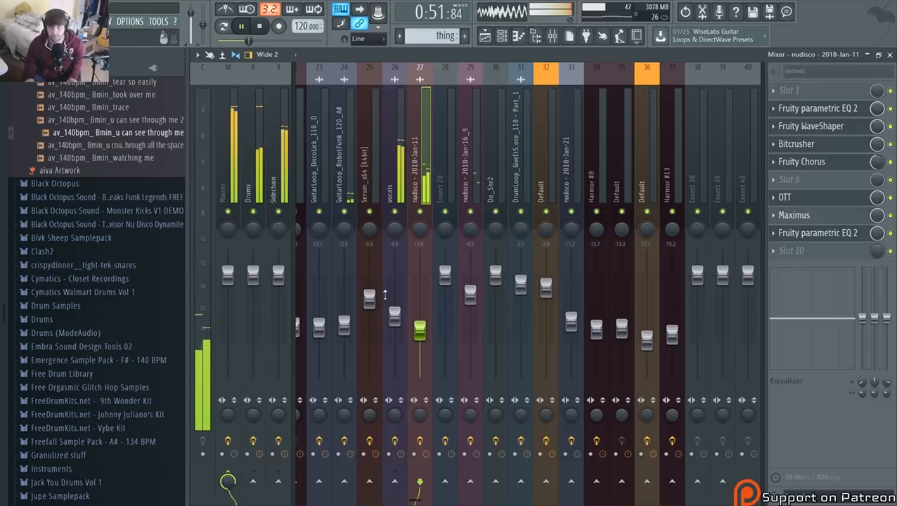
Stop playback and save the project again
key(space)
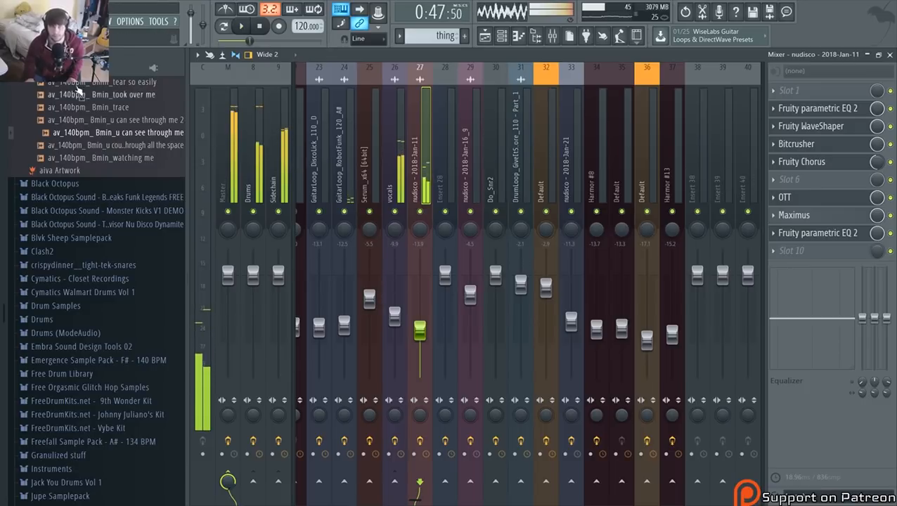
click(14, 21)
click(42, 68)
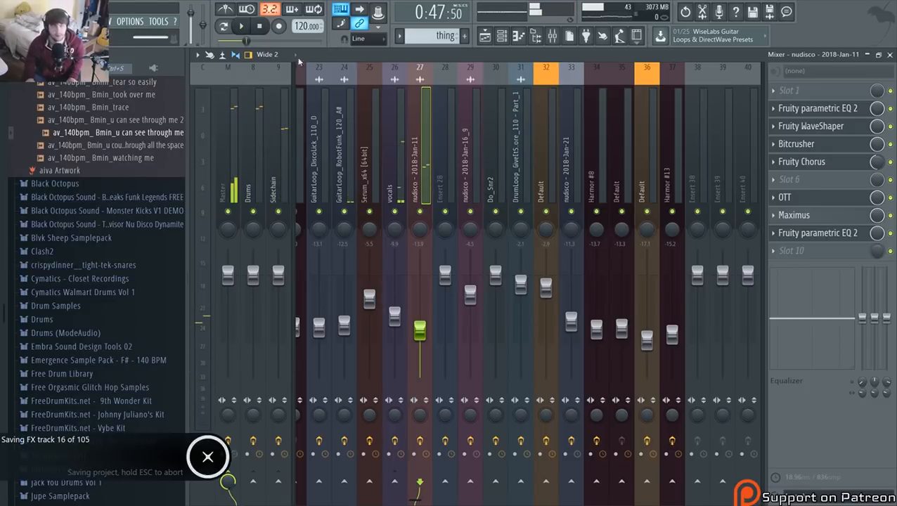
Look over the whole arrangement in the Playlist, from the intro to about bar 81
click(485, 37)
scroll(674, 280, down, 4)
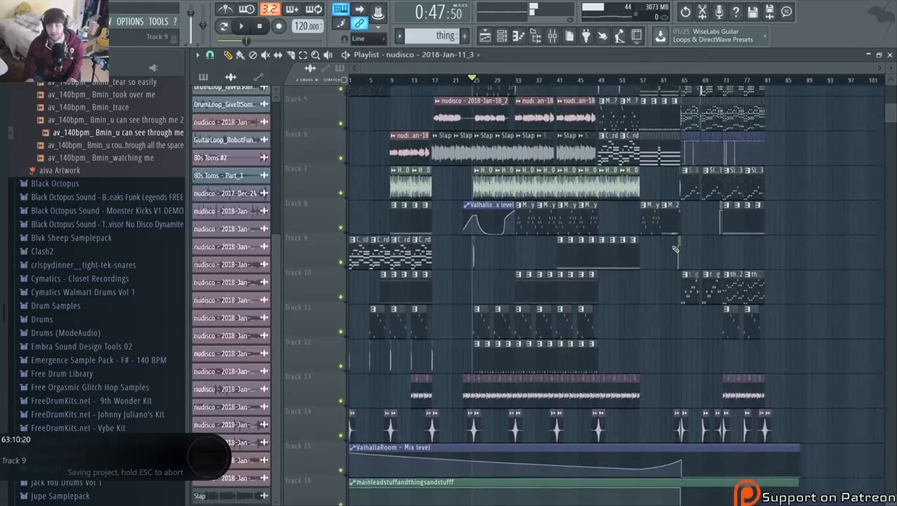
scroll(674, 280, up, 4)
scroll(682, 284, up, 1)
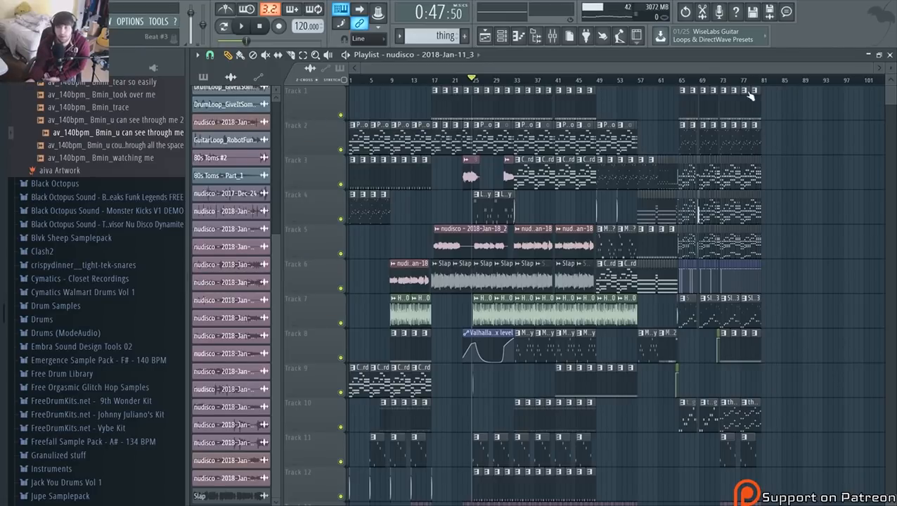
mouse_move(360, 69)
mouse_down()
mouse_move(403, 69)
mouse_move(349, 67)
mouse_up()
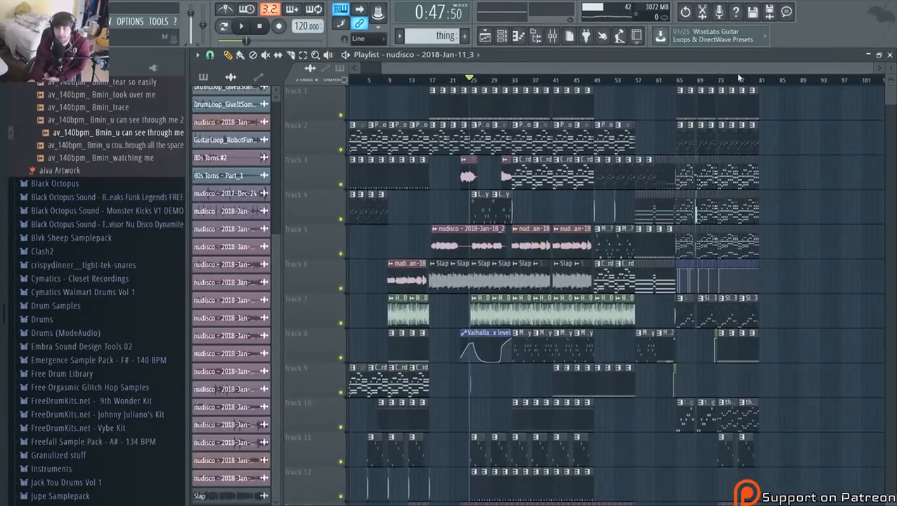
drag(736, 69, 768, 76)
Select the Master mixer track and open the Default plugin in its slot 10
click(552, 38)
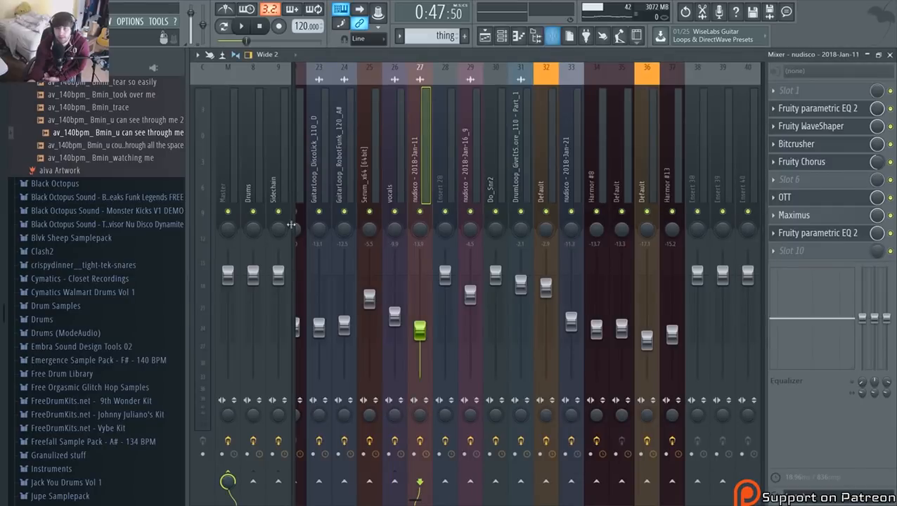
click(211, 185)
click(231, 191)
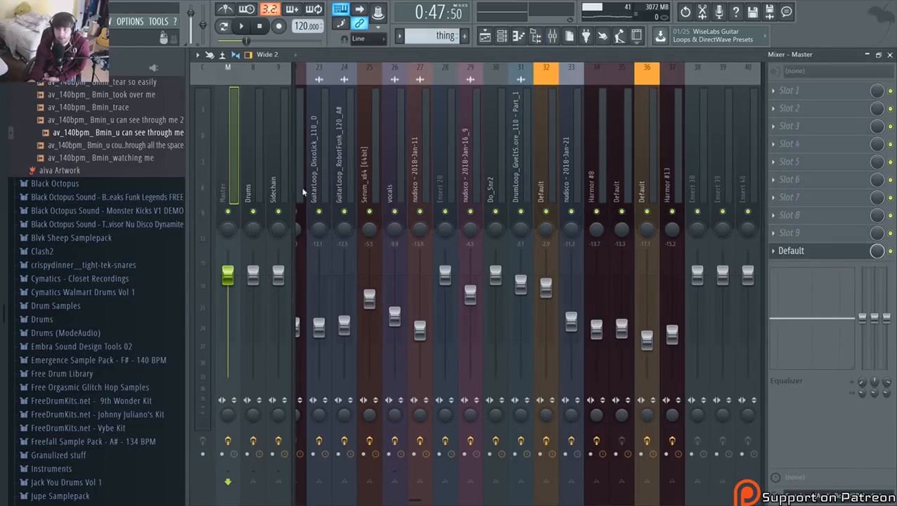
click(834, 252)
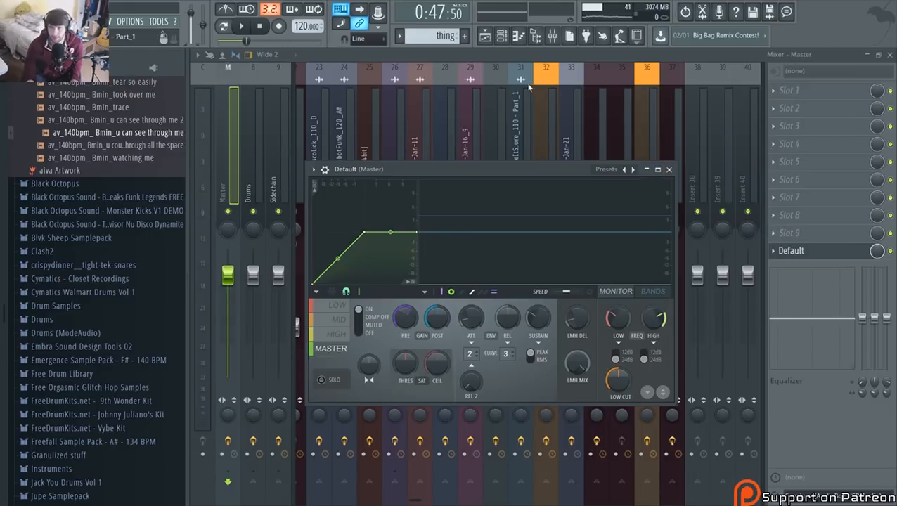
Return to the Playlist and move the play position to the start of the section at bar 25
click(485, 36)
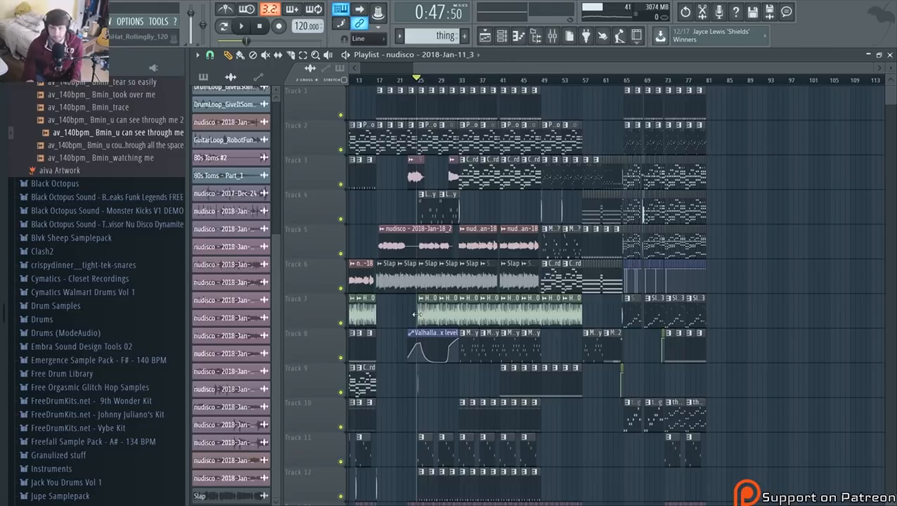
scroll(418, 313, up, 4)
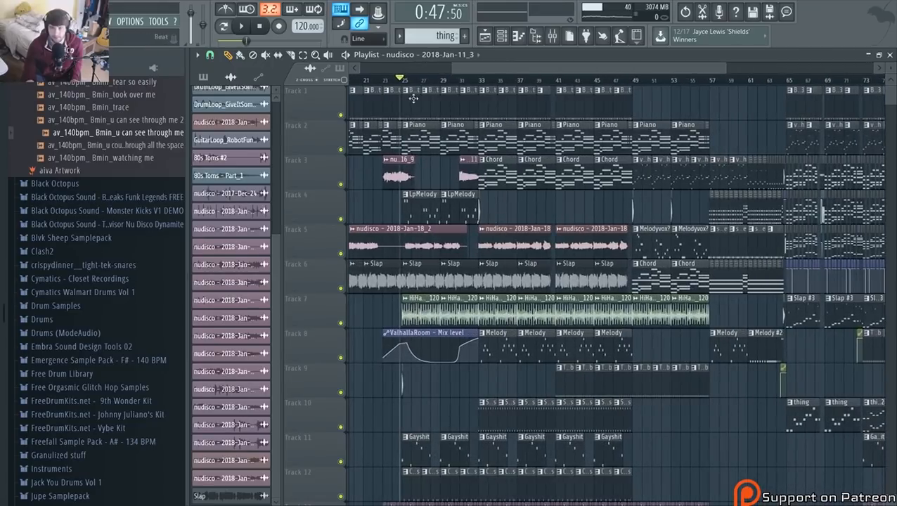
drag(403, 78, 402, 77)
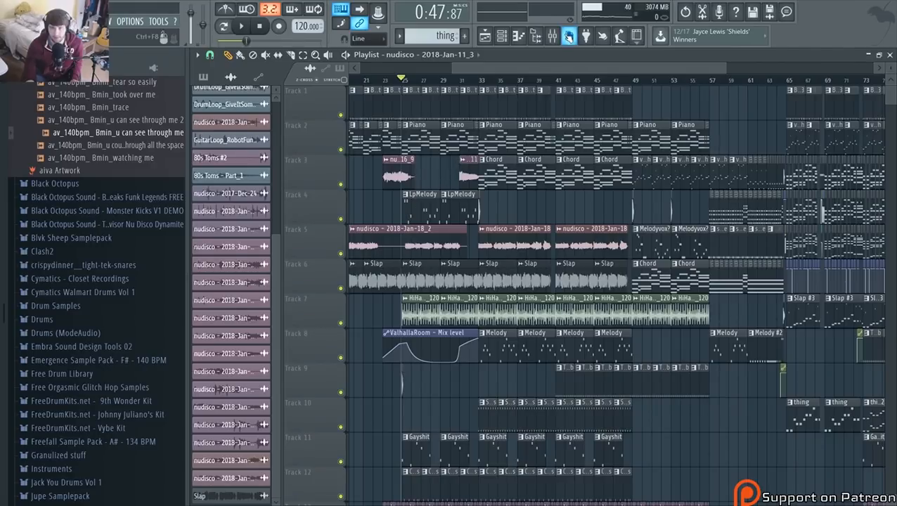
Add Fruity Parametric EQ 2 to slot 7 of the Master mixer track
click(553, 37)
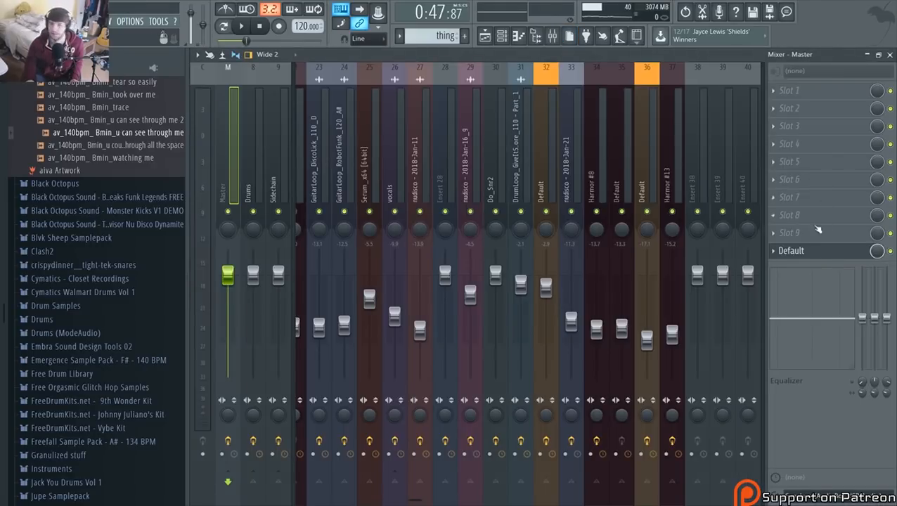
click(783, 203)
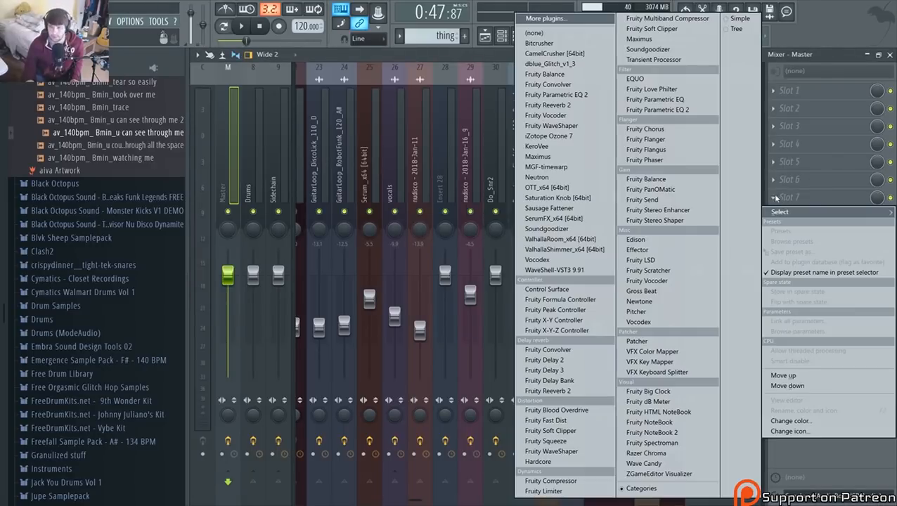
click(664, 110)
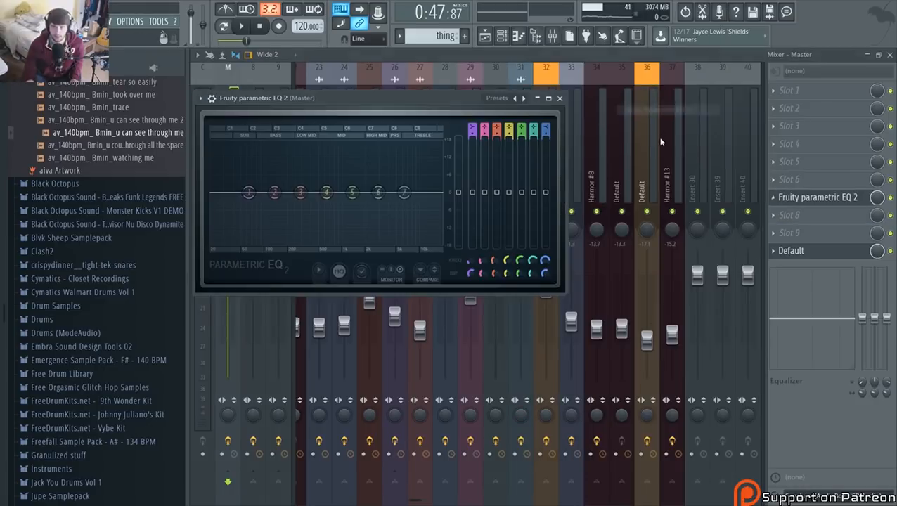
Load the 20Hz + 18kHz cut preset in the Master track's Fruity parametric EQ 2 and nudge band 1's high-pass cutoff slightly lower
click(517, 99)
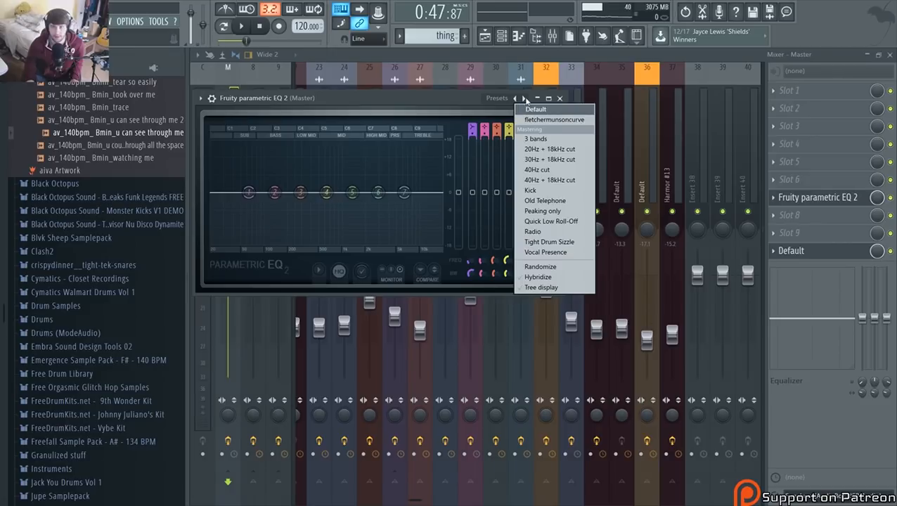
click(556, 149)
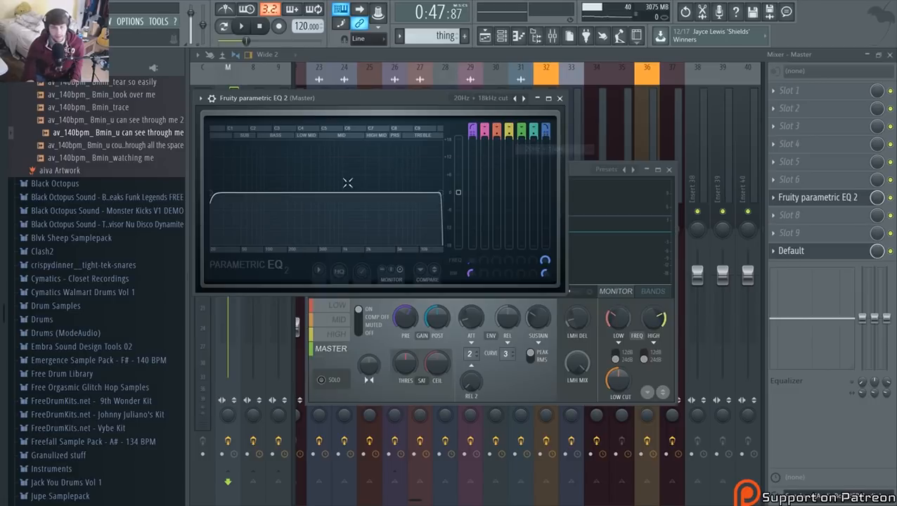
drag(286, 98, 363, 90)
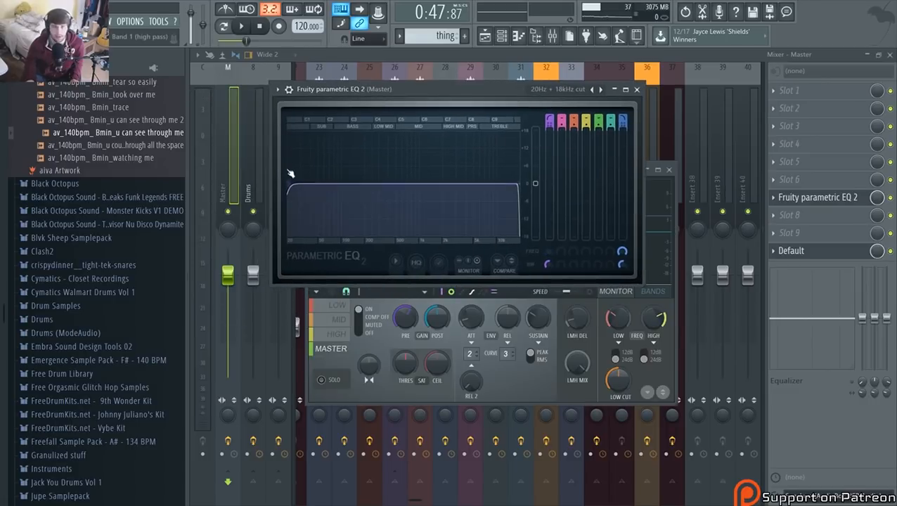
drag(294, 190, 290, 184)
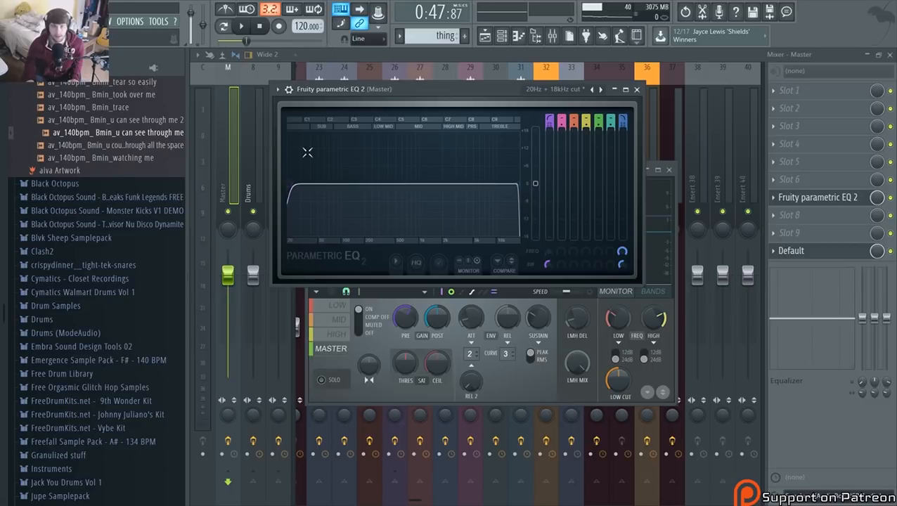
Return to the Playlist and move the play position to the start of the section at bar 65
click(485, 35)
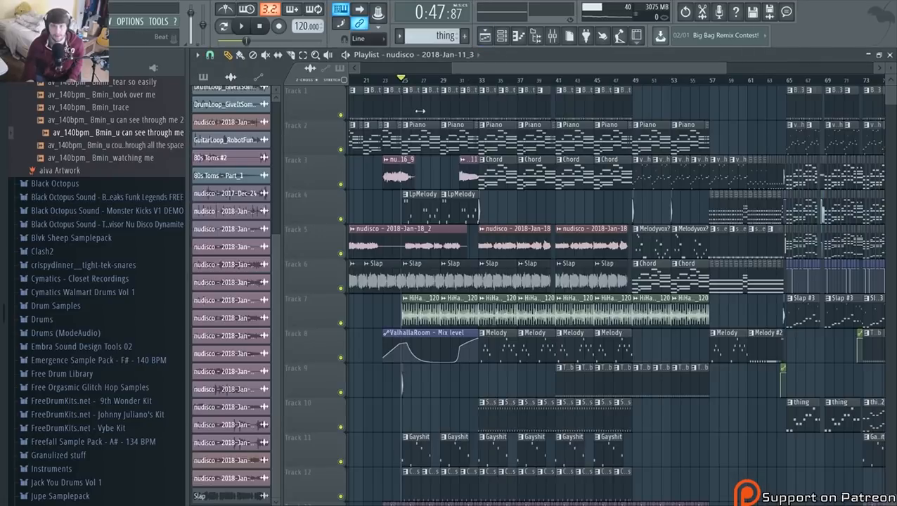
scroll(527, 138, down, 4)
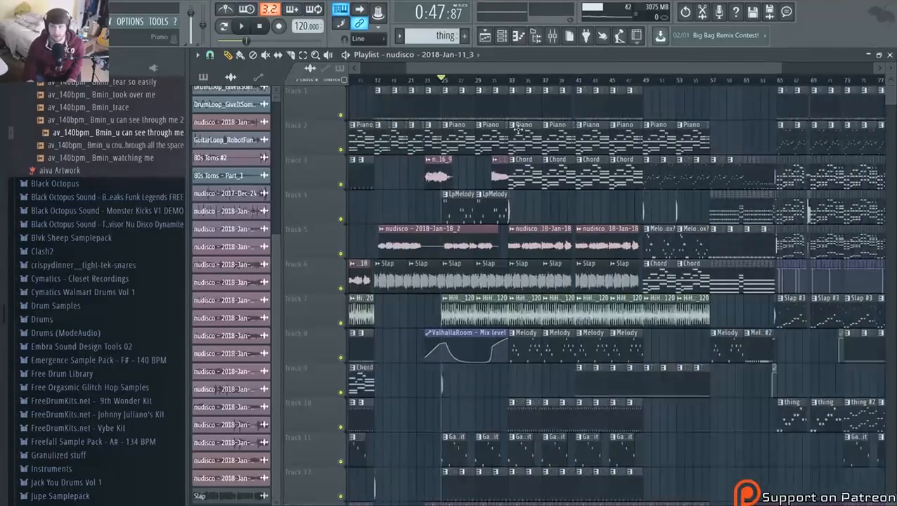
scroll(567, 146, down, 1)
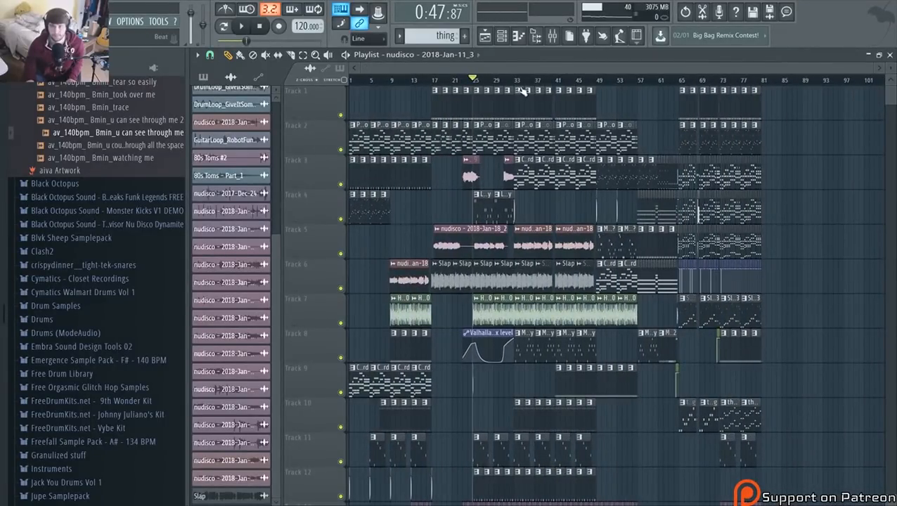
scroll(710, 89, up, 3)
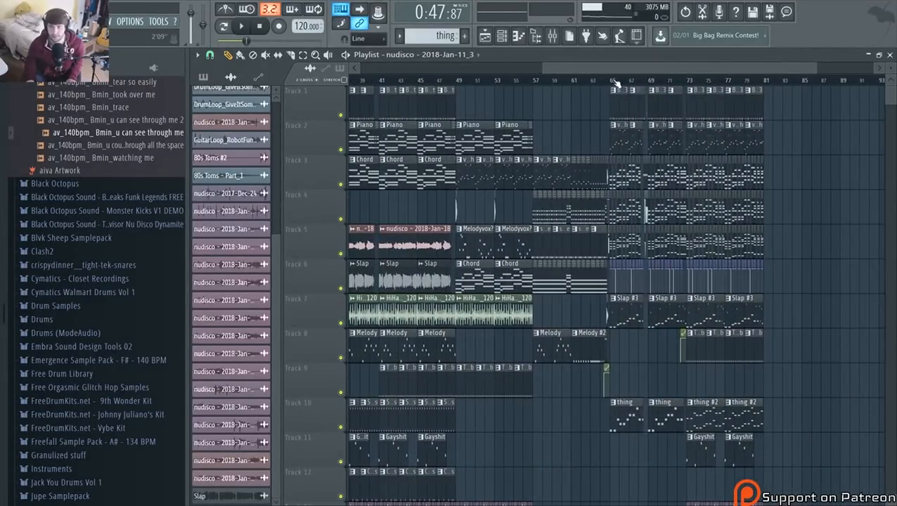
click(615, 83)
scroll(464, 87, up, 3)
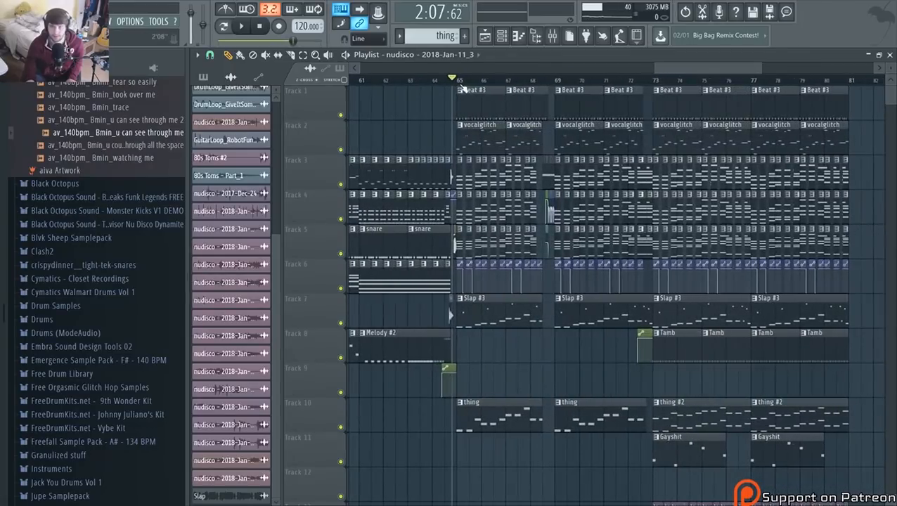
click(457, 79)
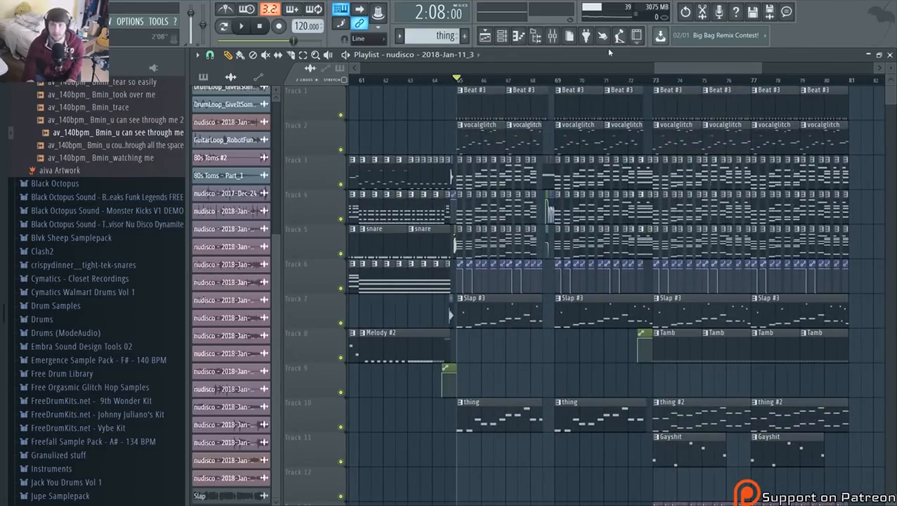
Reopen the Master track's Fruity parametric EQ 2 and play the section from bar 65 to check its low end
click(554, 33)
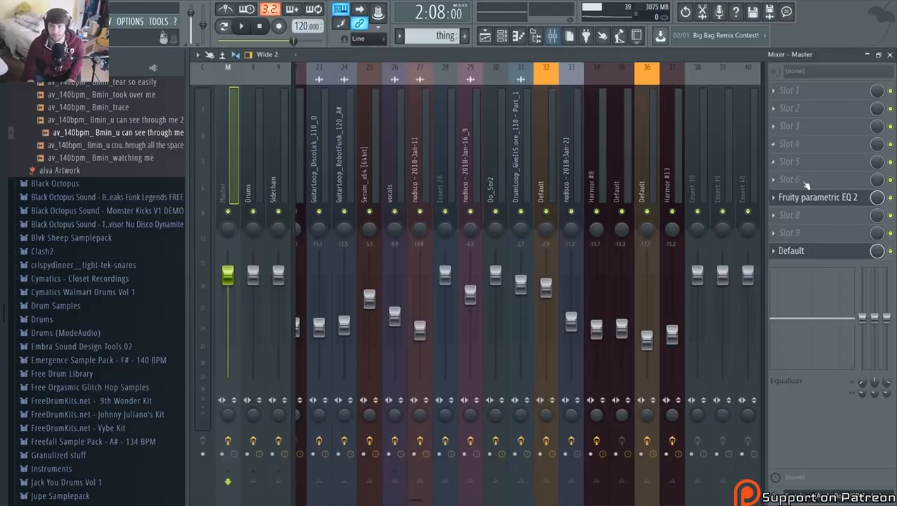
click(806, 200)
click(806, 199)
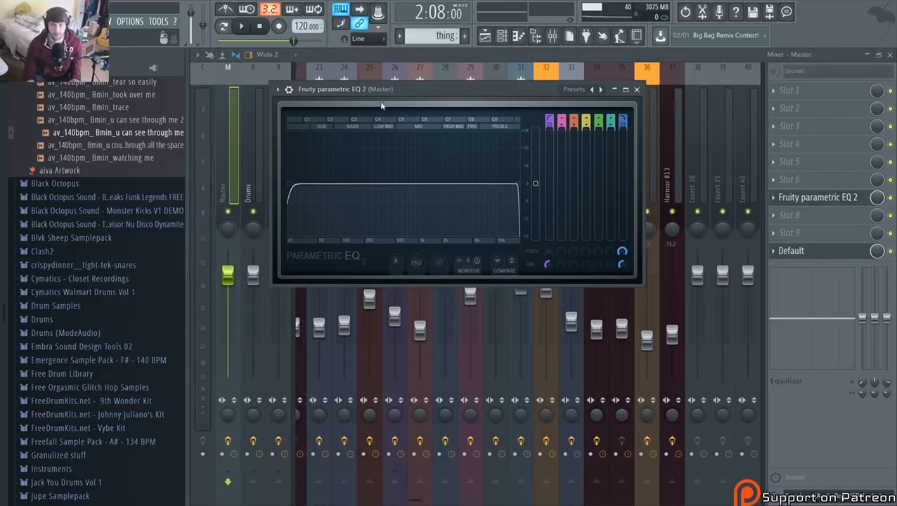
key(space)
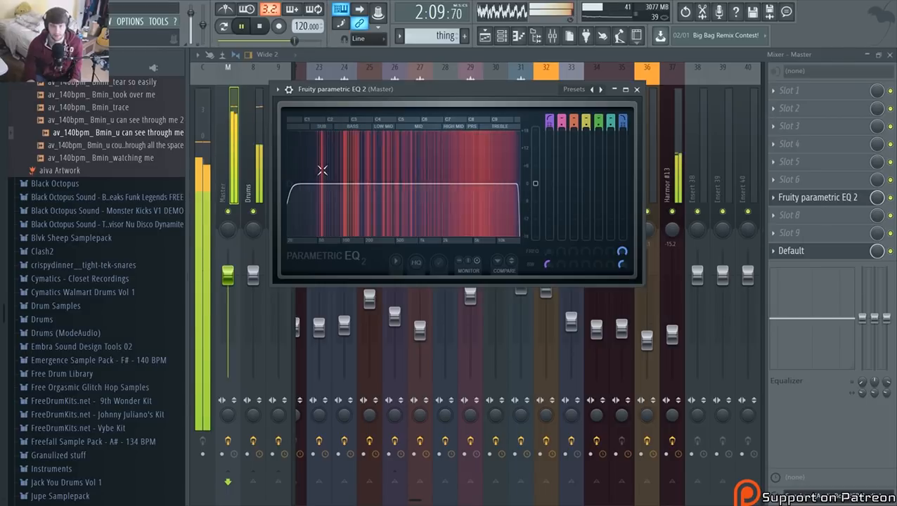
key(space)
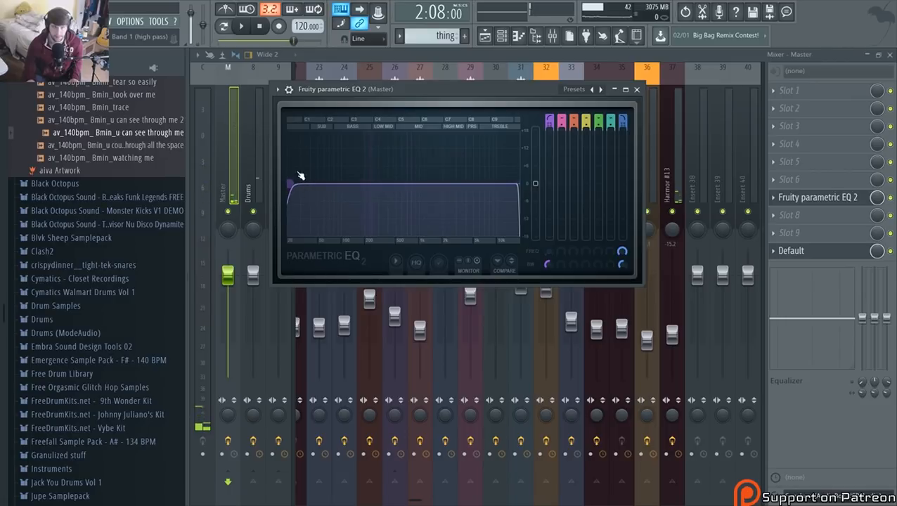
key(space)
key(space)
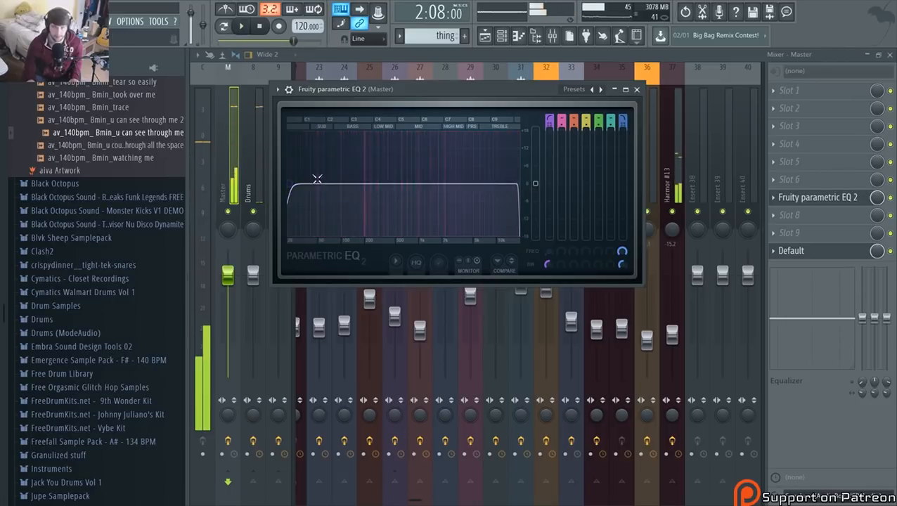
key(space)
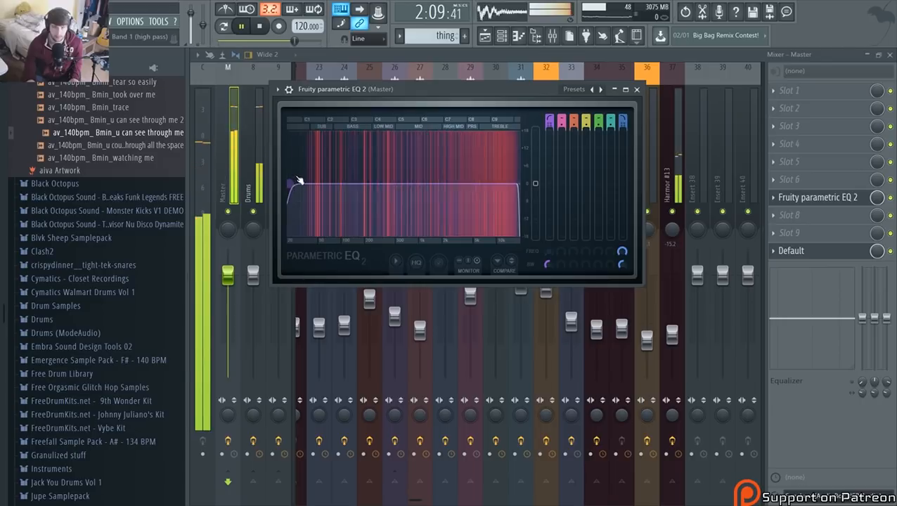
Steepen band 1's high-pass slope and raise its cutoff to between 20 and 50 Hz while replaying the section from bar 65
key(space)
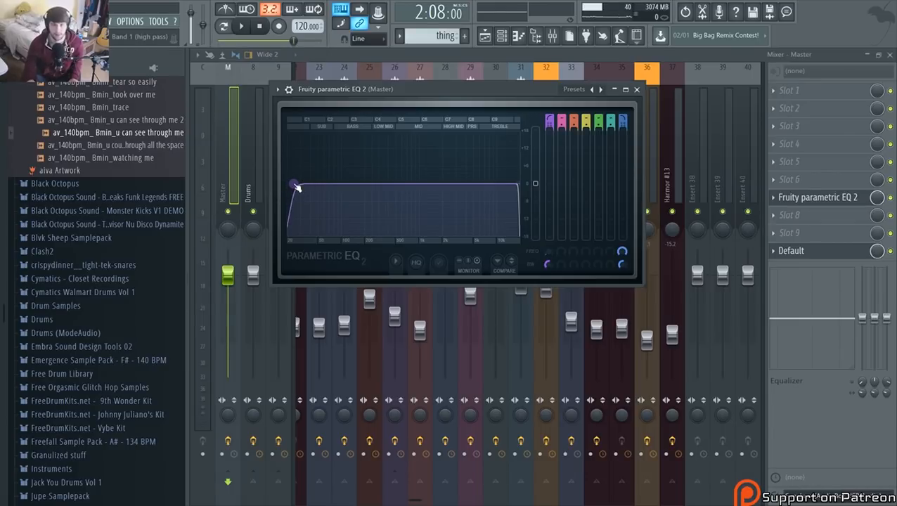
key(space)
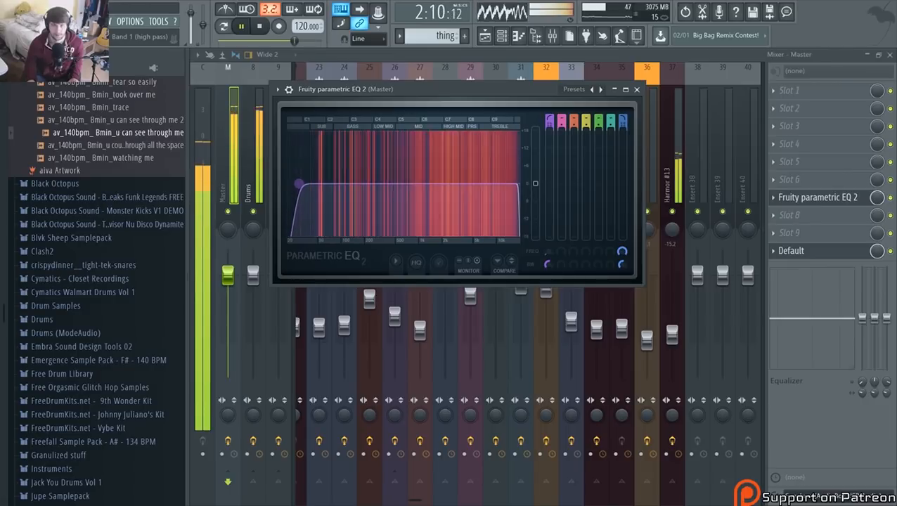
key(space)
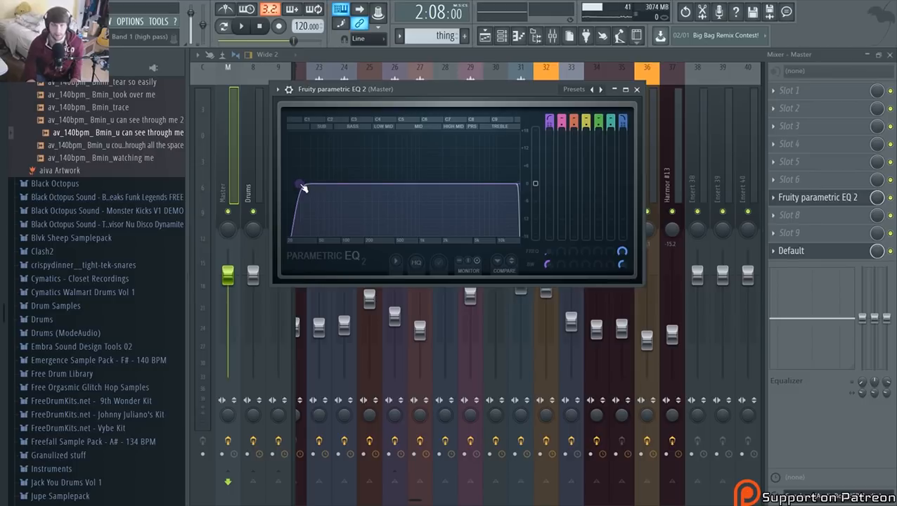
key(space)
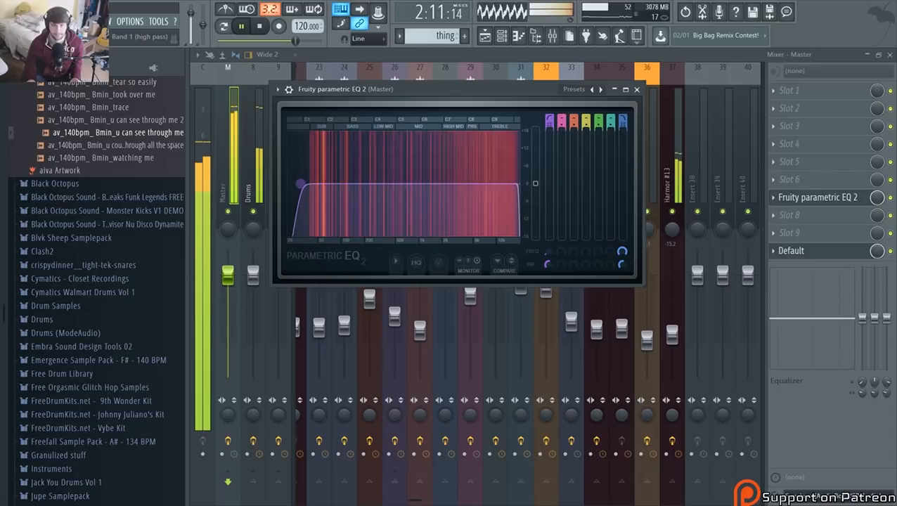
key(space)
key(space)
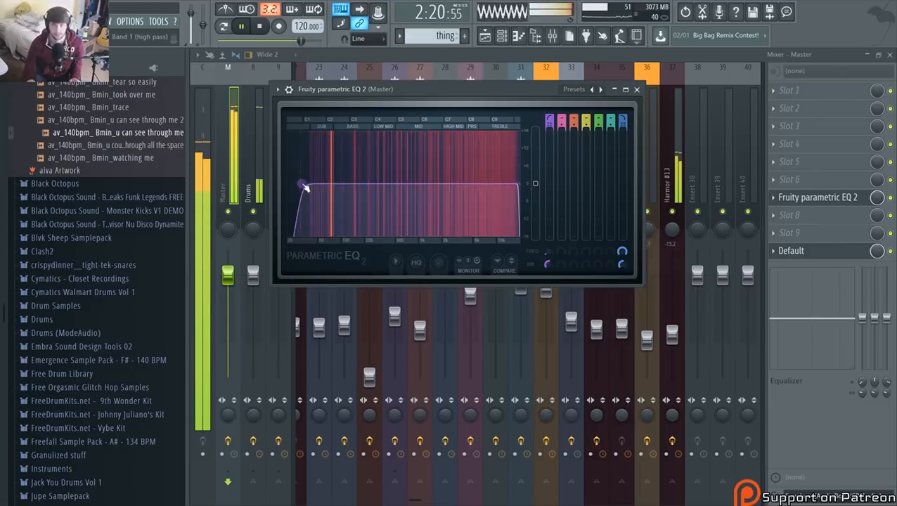
key(space)
key(space)
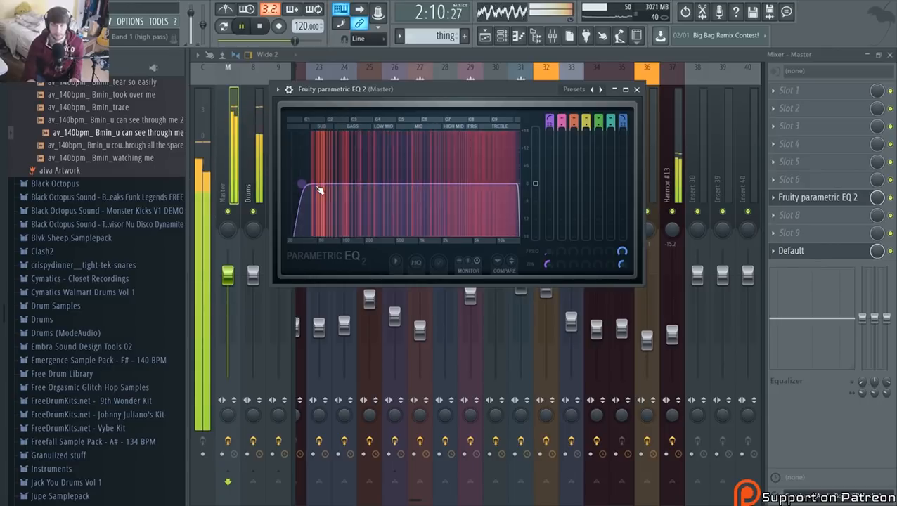
key(space)
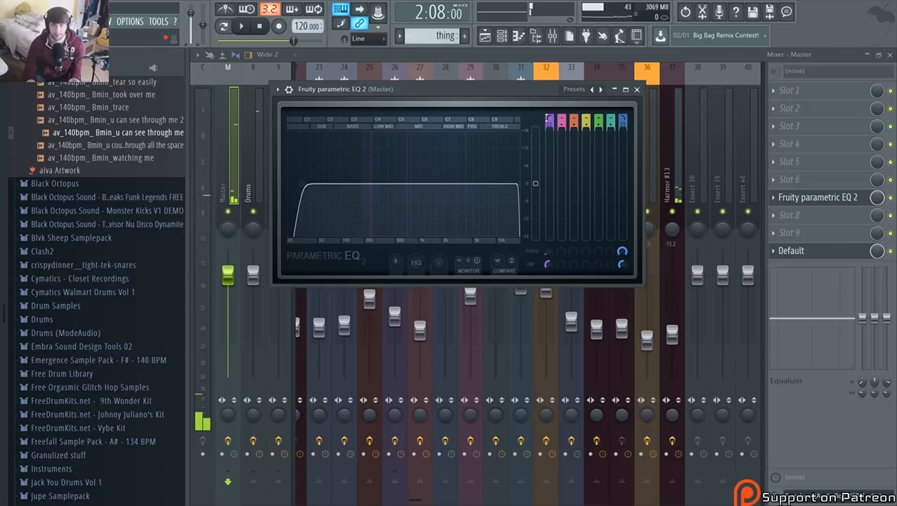
Try a band-pass shape on band 1 of the master EQ and play the section from bar 65
right_click(548, 120)
click(526, 111)
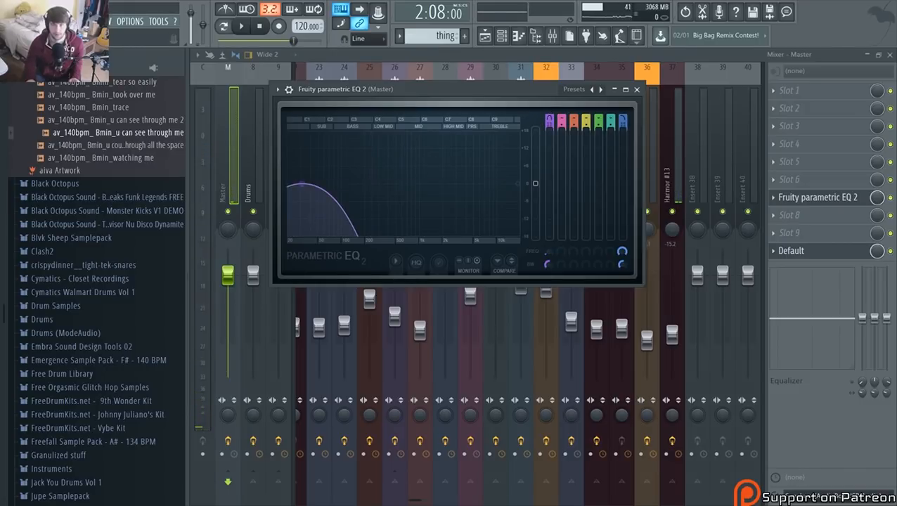
key(space)
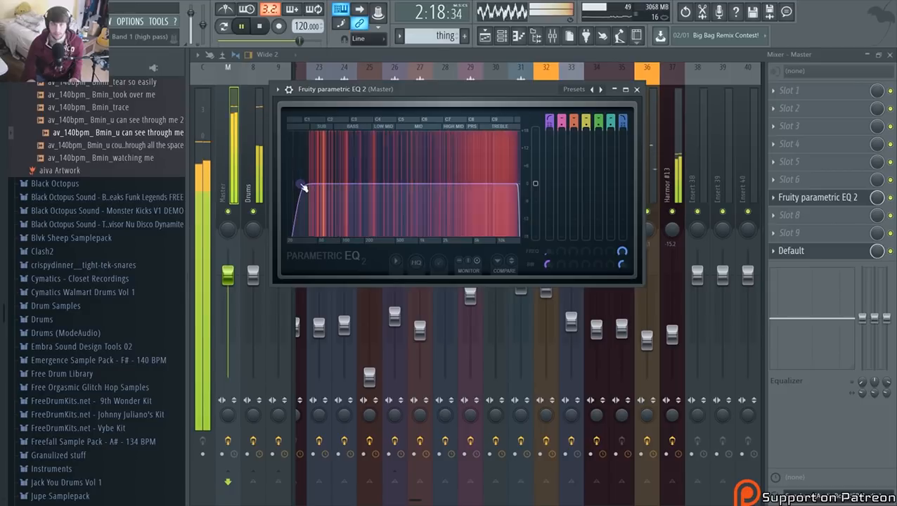
Fine-tune band 7's low-pass cutoff near the upper end of the treble range while replaying the section from bar 65
key(space)
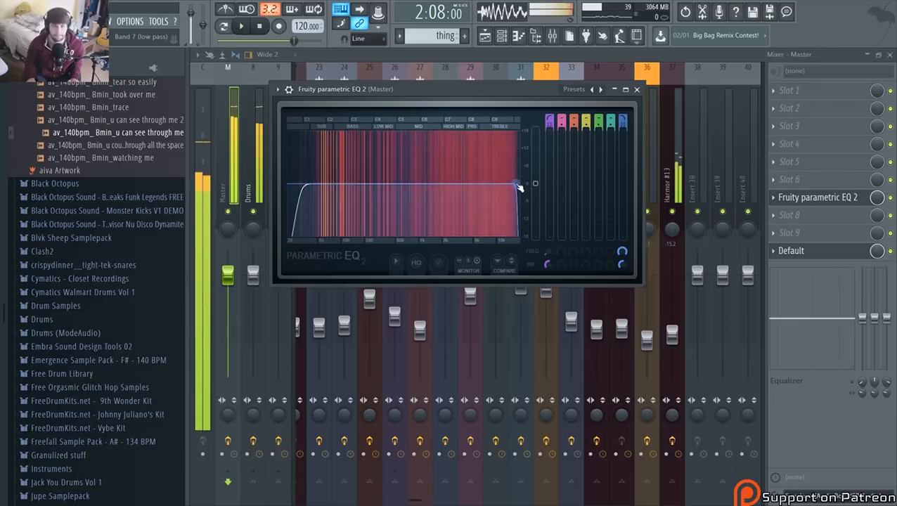
key(space)
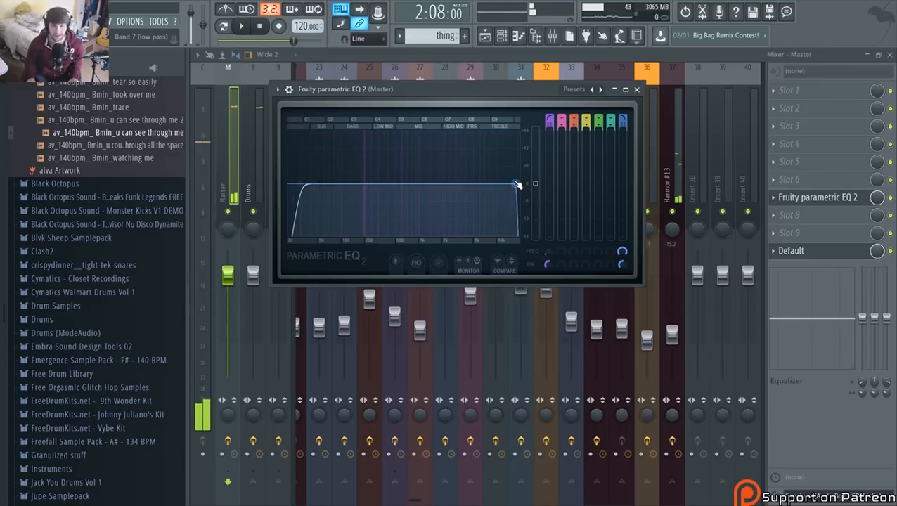
key(space)
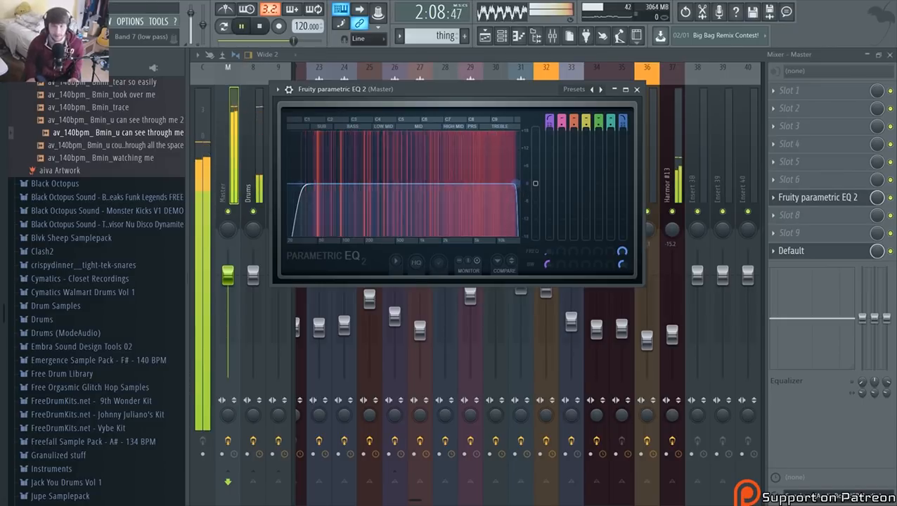
drag(513, 184, 461, 184)
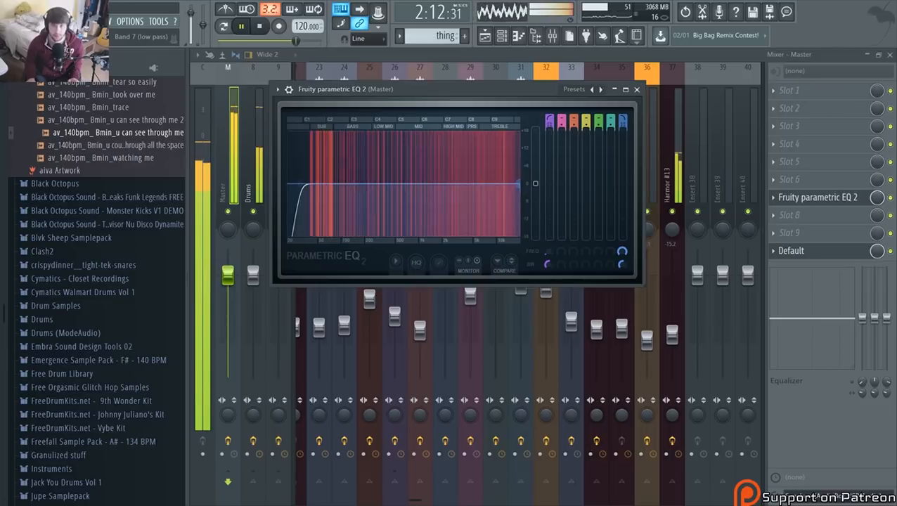
drag(519, 184, 516, 185)
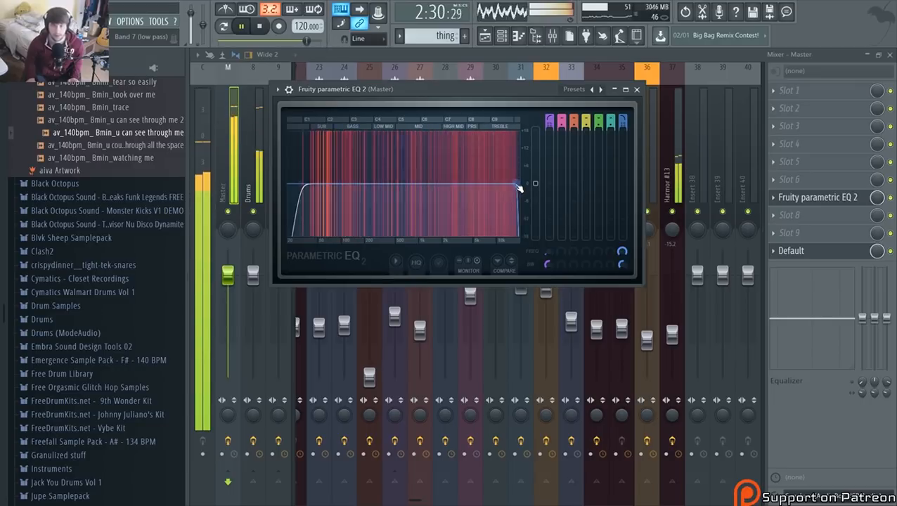
key(space)
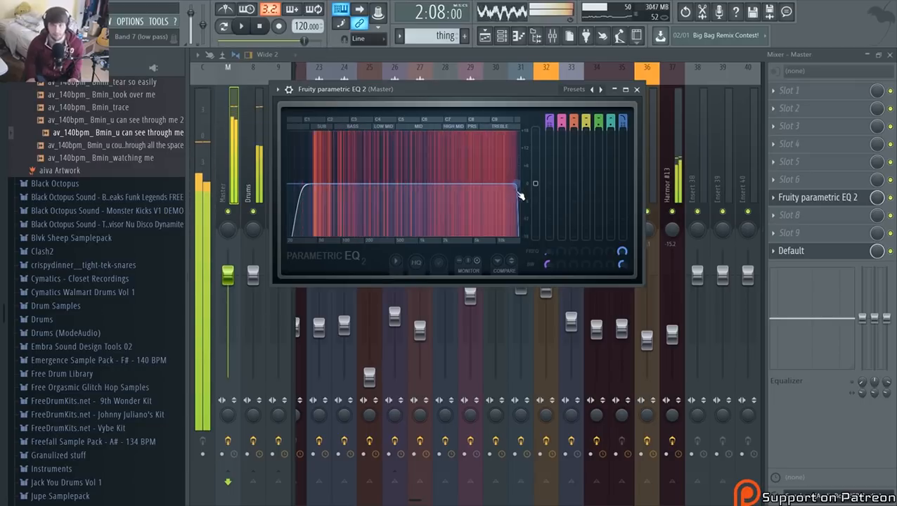
Add Neutron after the EQ on the Master track, and shift the EQ to slot 6 and Neutron to slot 7
click(785, 215)
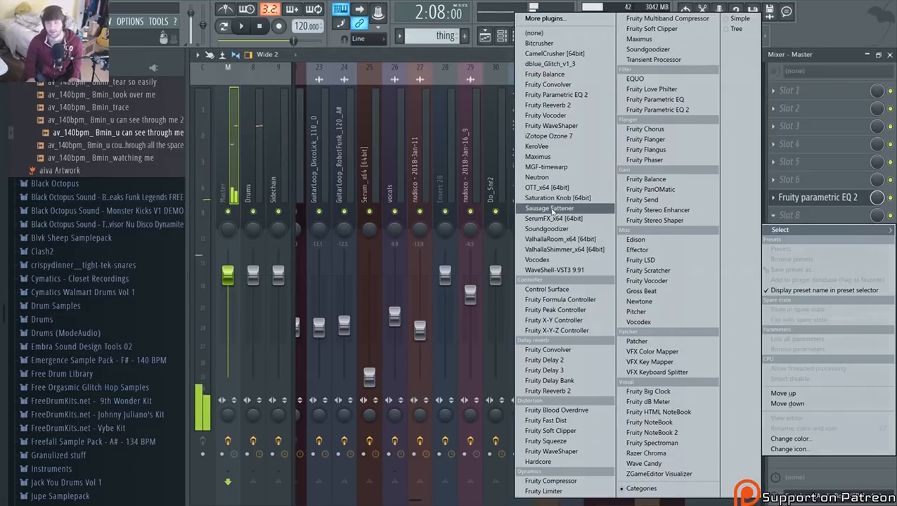
click(563, 178)
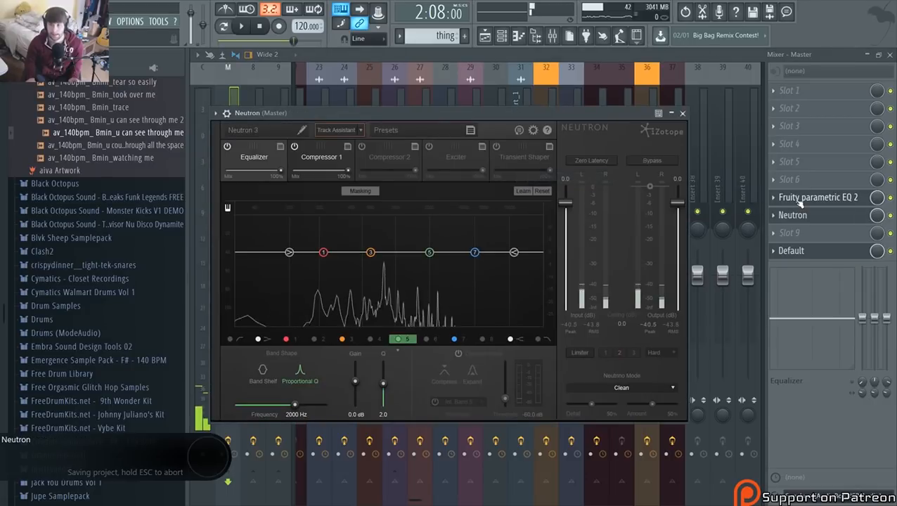
drag(797, 221, 795, 199)
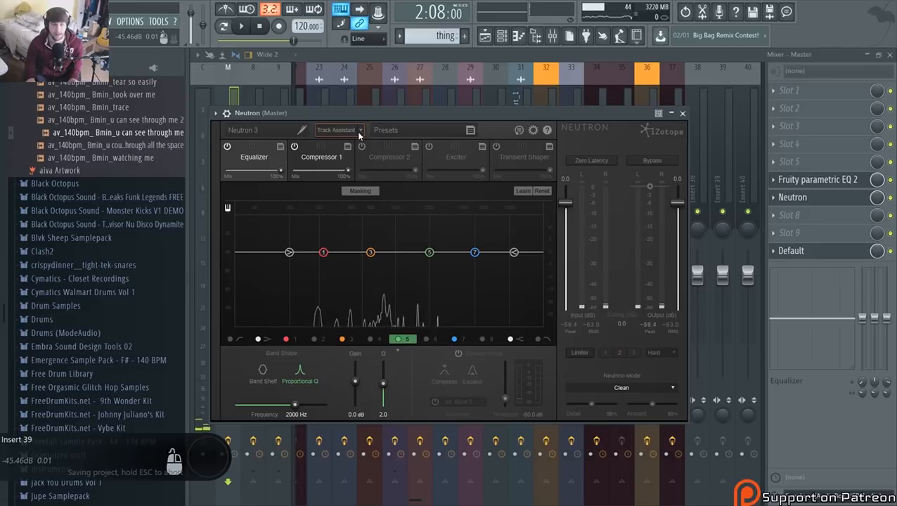
drag(376, 116, 468, 92)
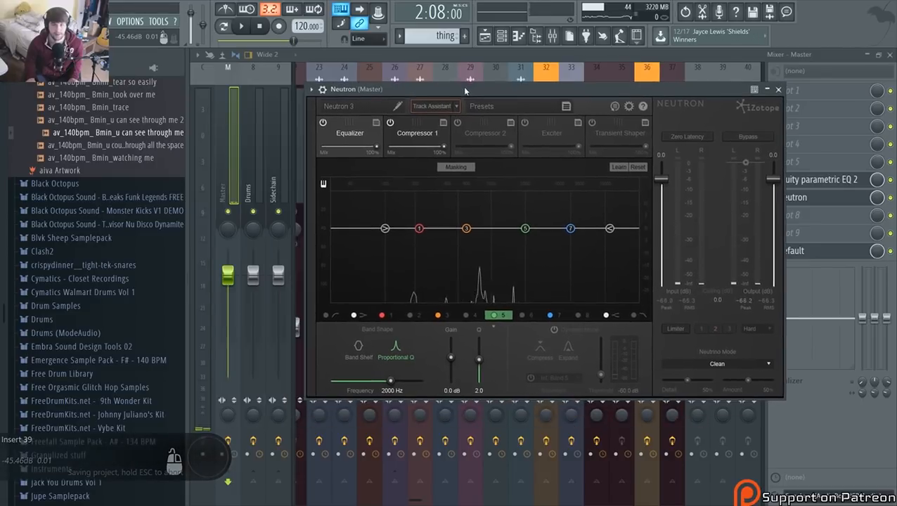
Set Neutron's Track Assistant to Subtle mode with the Warm and Open preset
click(454, 107)
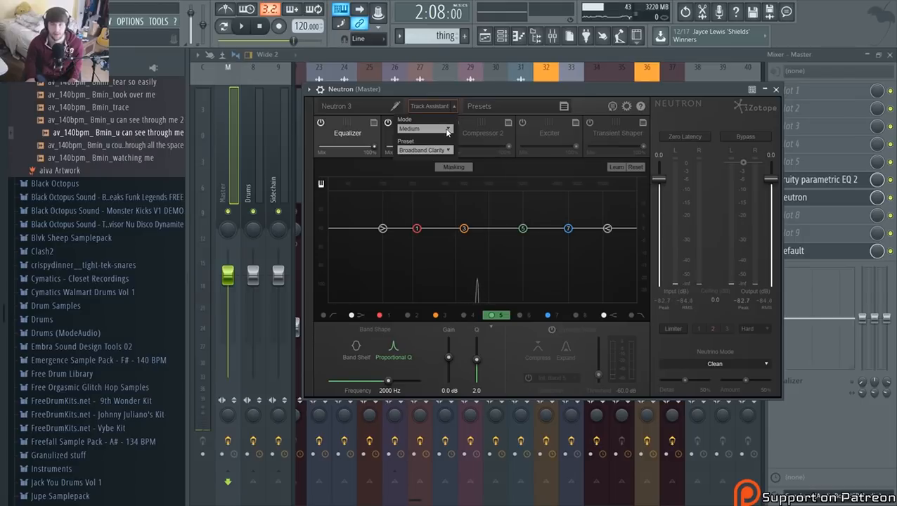
click(447, 131)
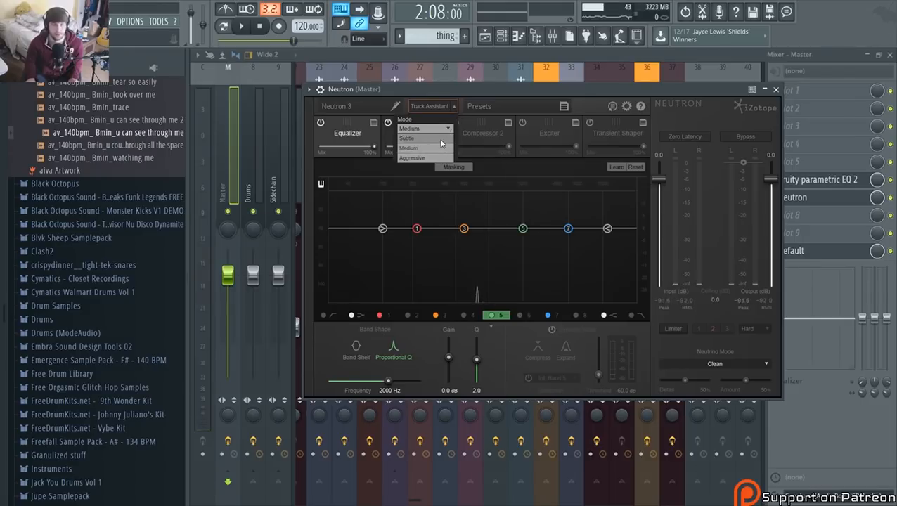
click(441, 139)
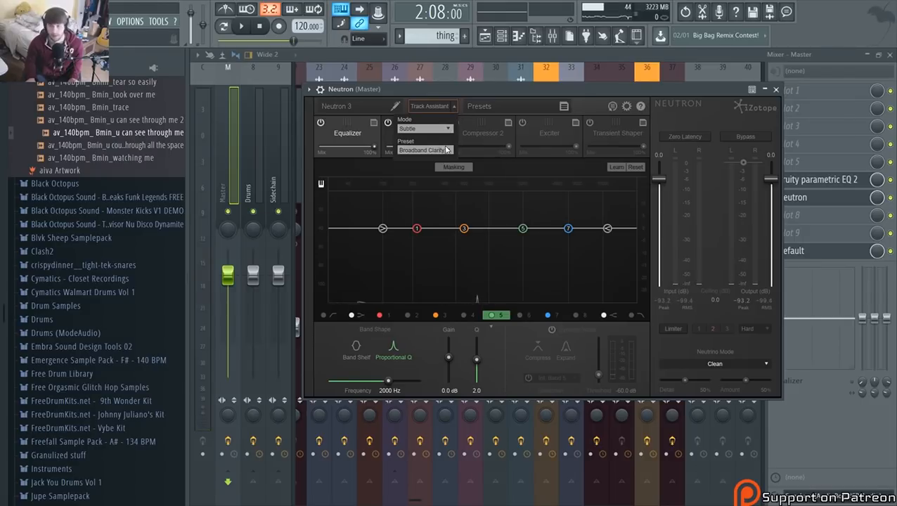
click(446, 151)
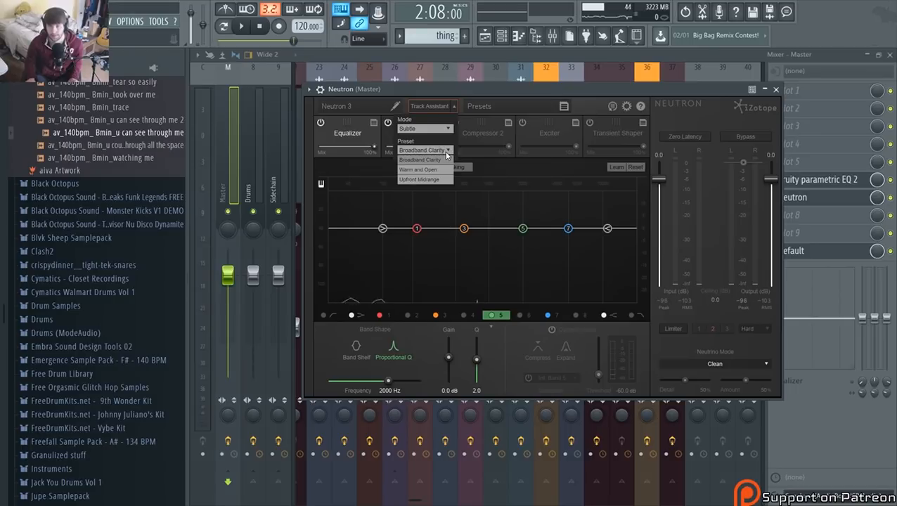
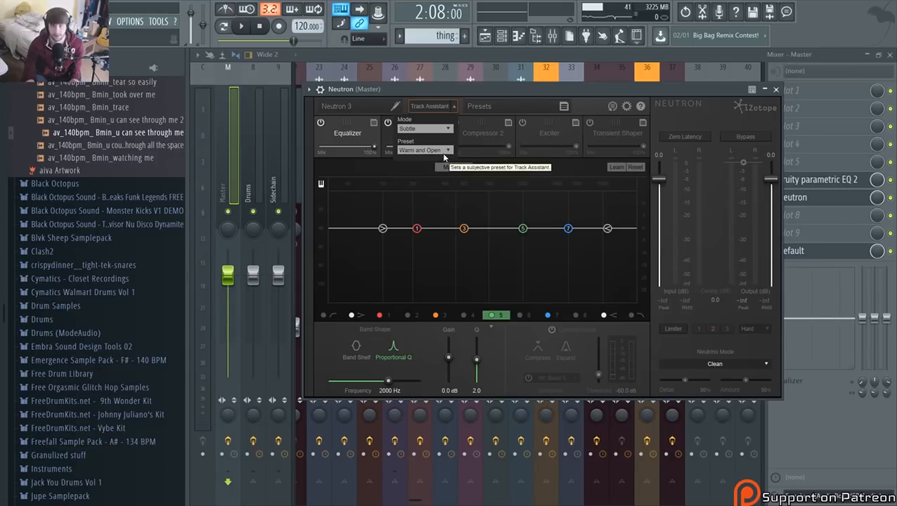
Run Track Assistant twice on the master while the section plays, and close Neutron
click(436, 106)
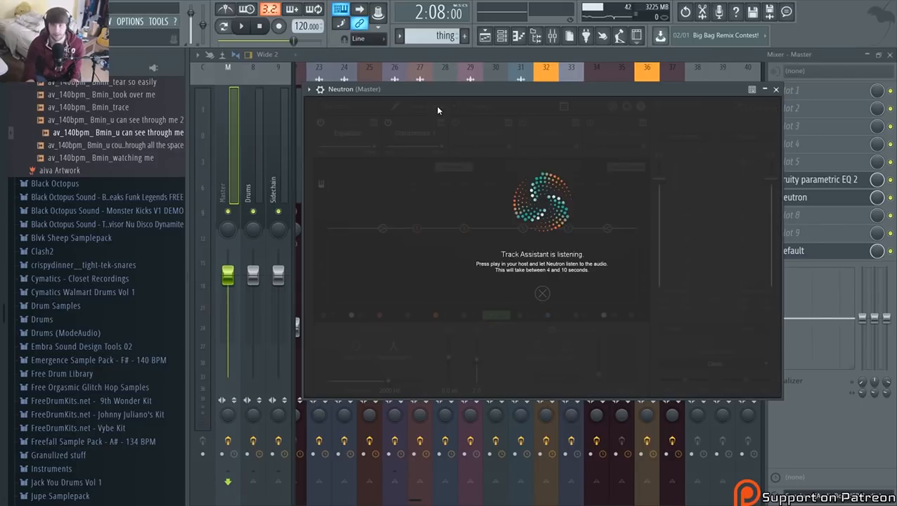
key(space)
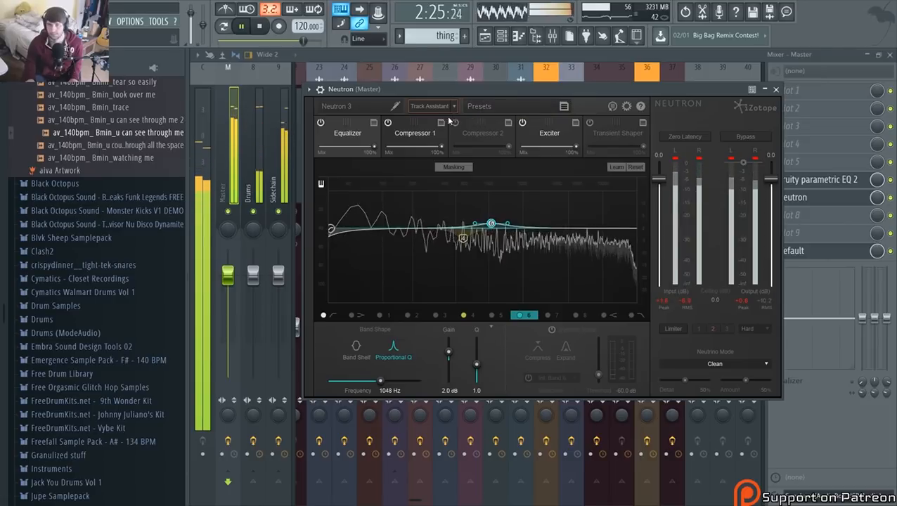
click(432, 107)
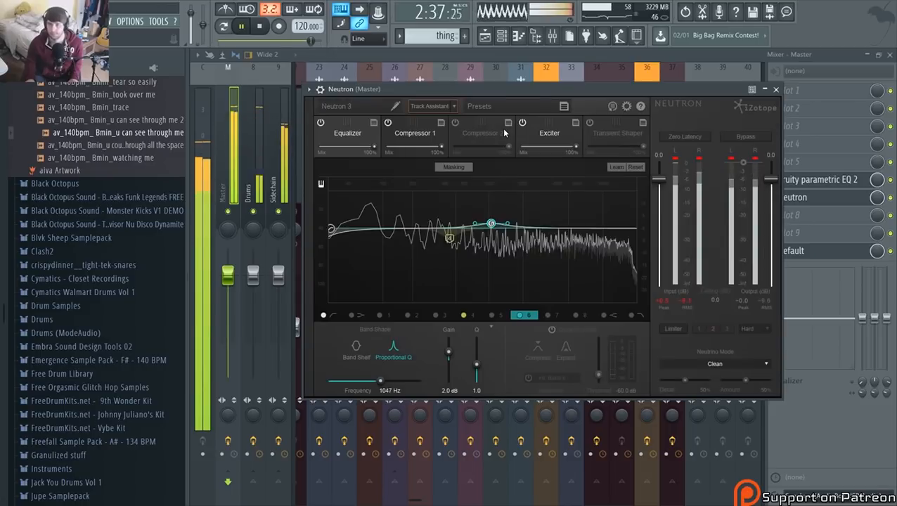
key(space)
key(Escape)
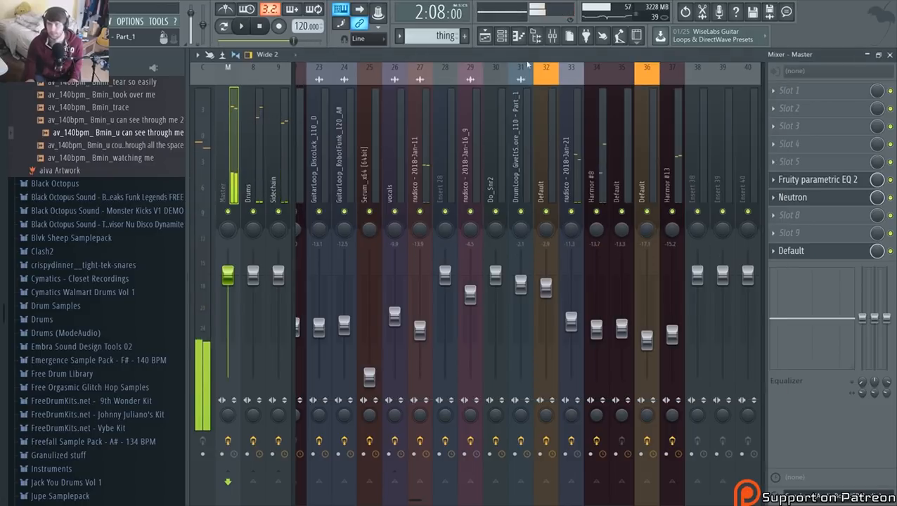
Solo the Harmor #13 track on insert 37, play the section to hear it alone, and unsolo it
scroll(619, 148, down, 6)
right_click(522, 211)
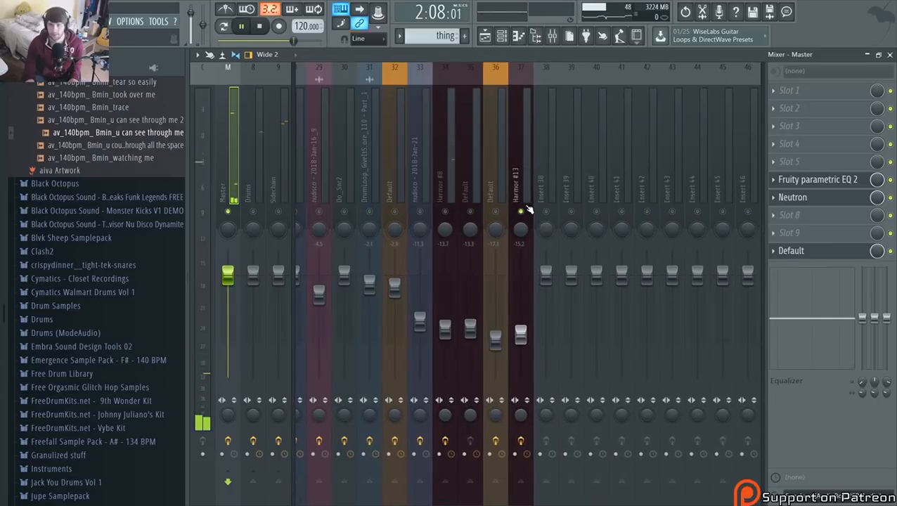
key(space)
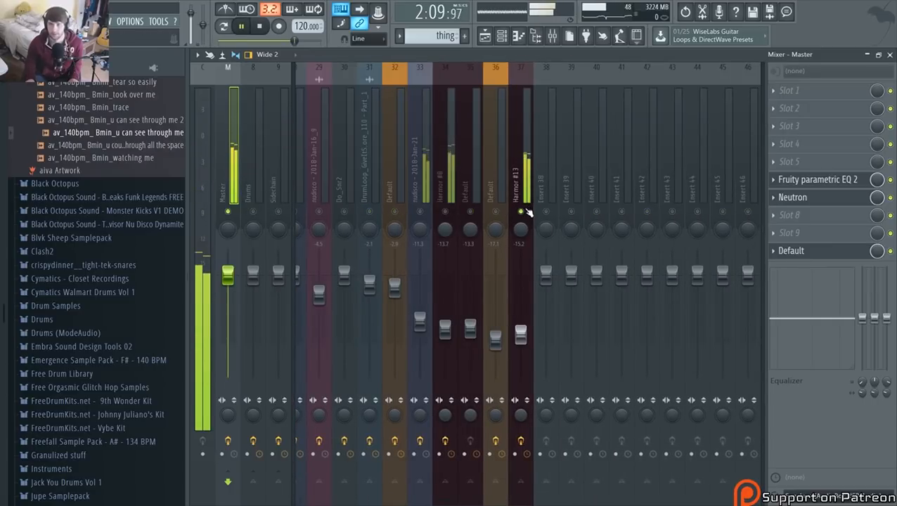
right_click(521, 210)
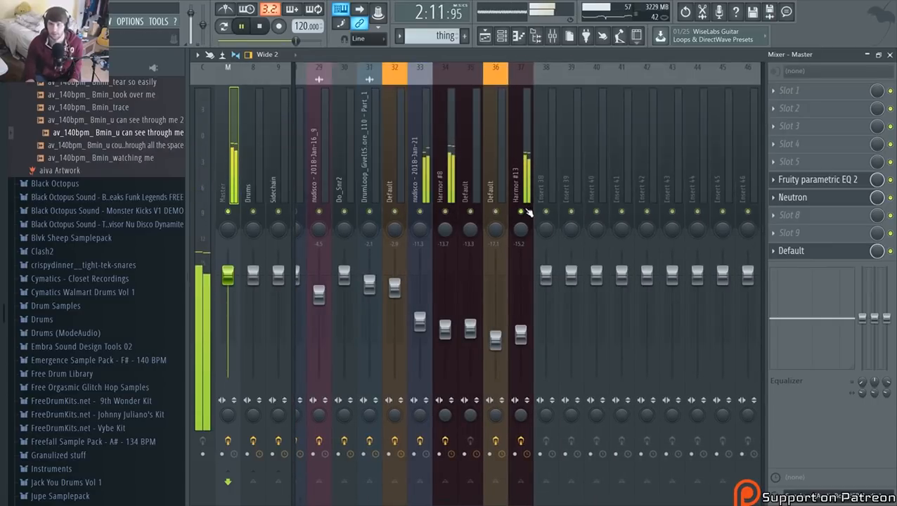
Solo the Harmor #8 track on insert 34 and add Fruity Parametric EQ 2 in its slot 5
right_click(446, 210)
click(449, 190)
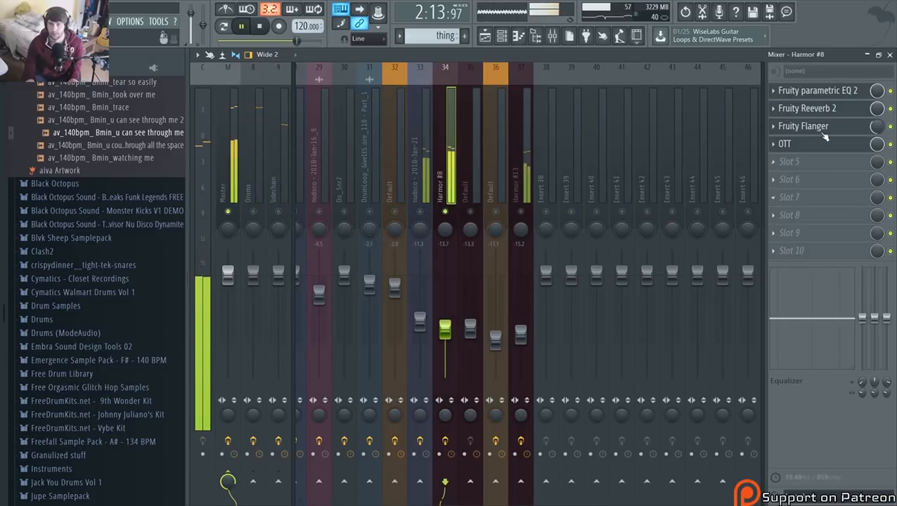
click(789, 164)
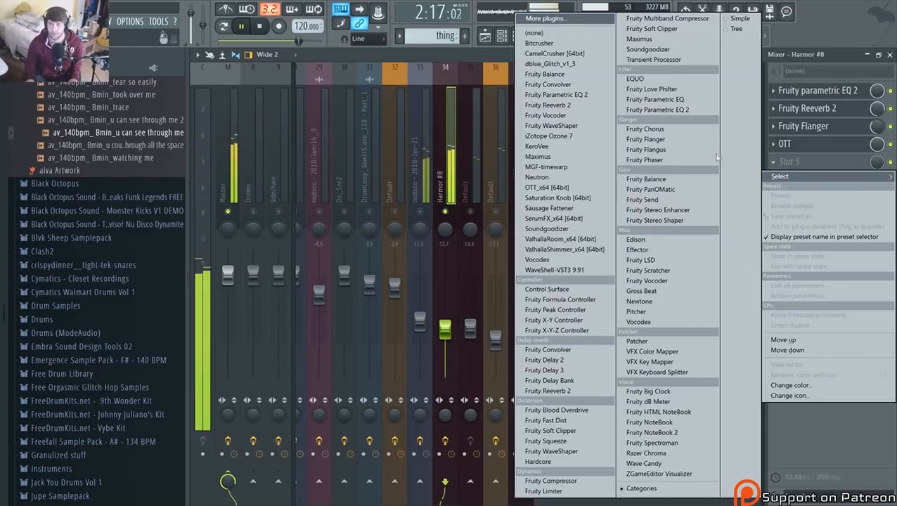
click(598, 98)
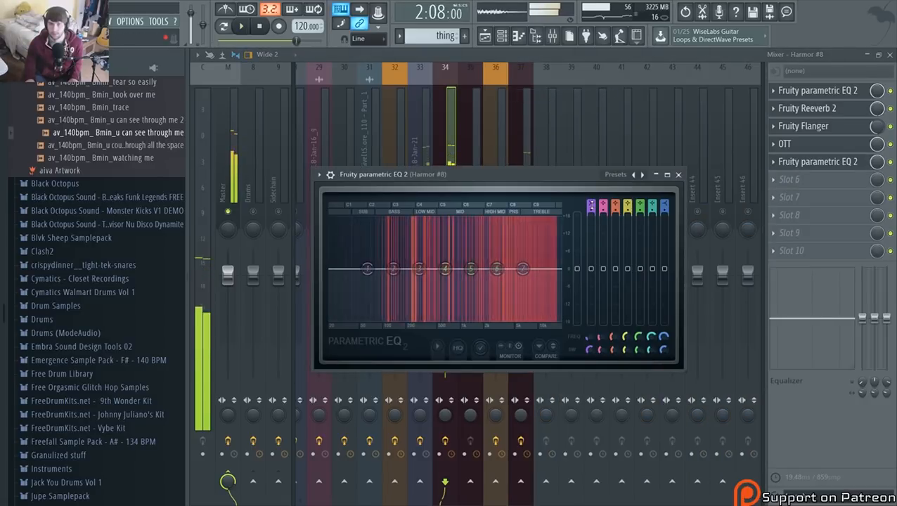
Make band 1 of the new Harmor #8 EQ a high-pass and raise its cutoff to about 134 Hz during playback
drag(591, 206, 591, 214)
scroll(366, 275, down, 4)
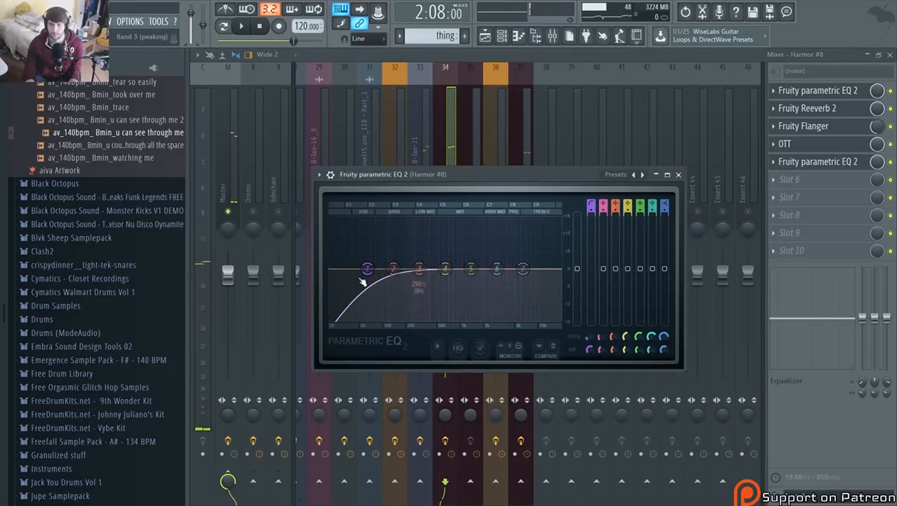
key(space)
drag(364, 279, 389, 279)
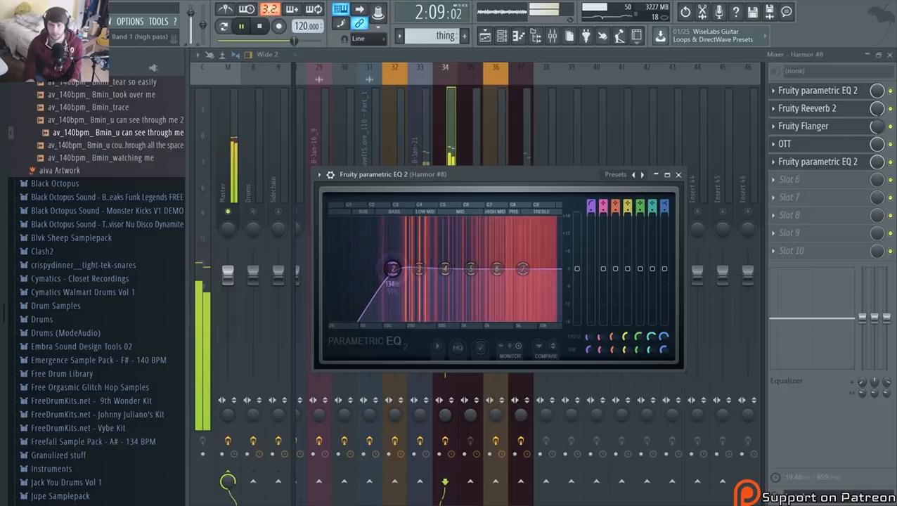
Set band 4's bandwidth to 19% and cut it at about 542 Hz, and close the EQ
scroll(452, 275, down, 3)
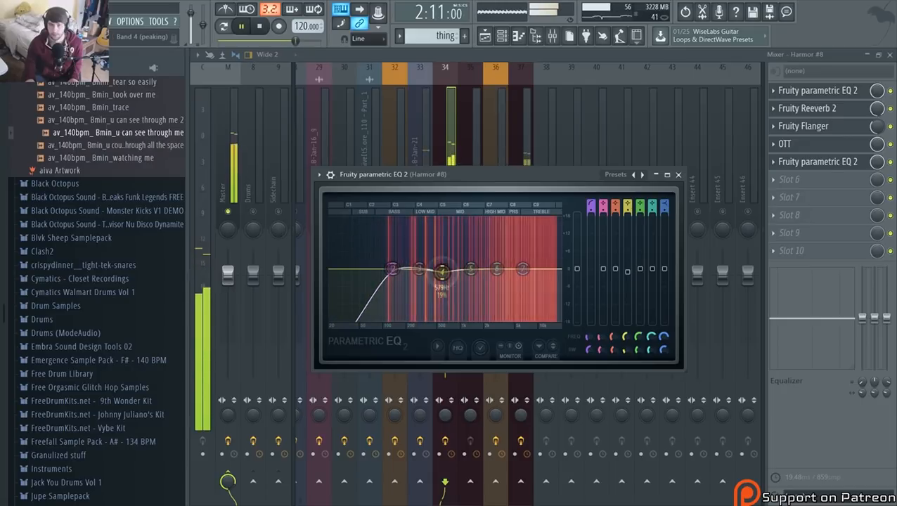
drag(452, 276, 439, 285)
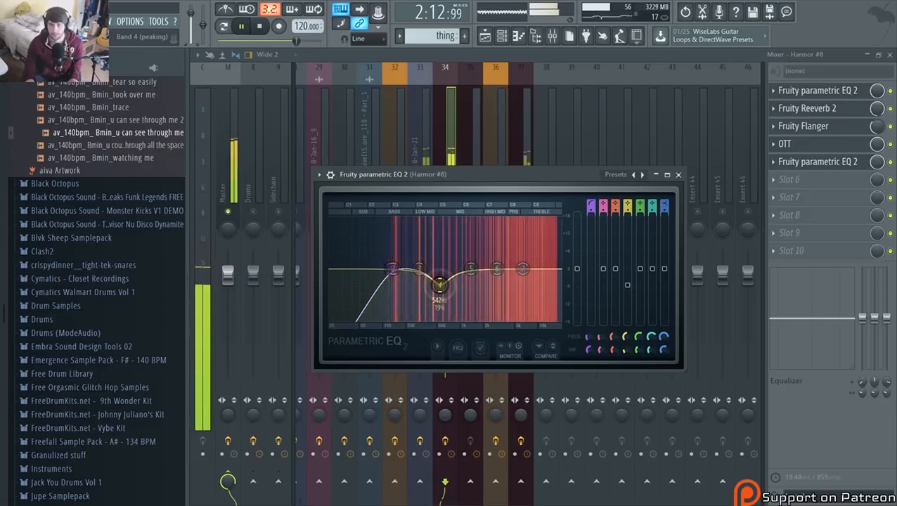
click(462, 154)
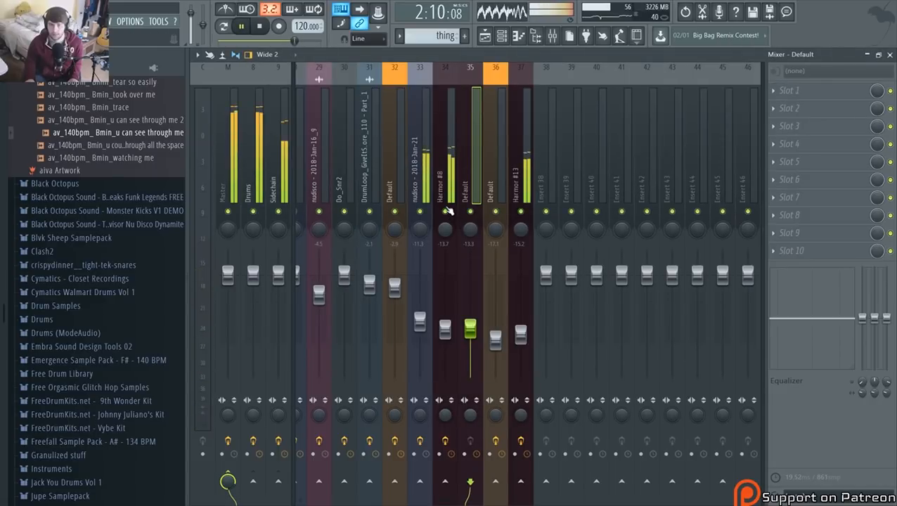
Mute and unmute Harmor #13 during playback to compare the mix, and reselect the Harmor #8 track
click(521, 212)
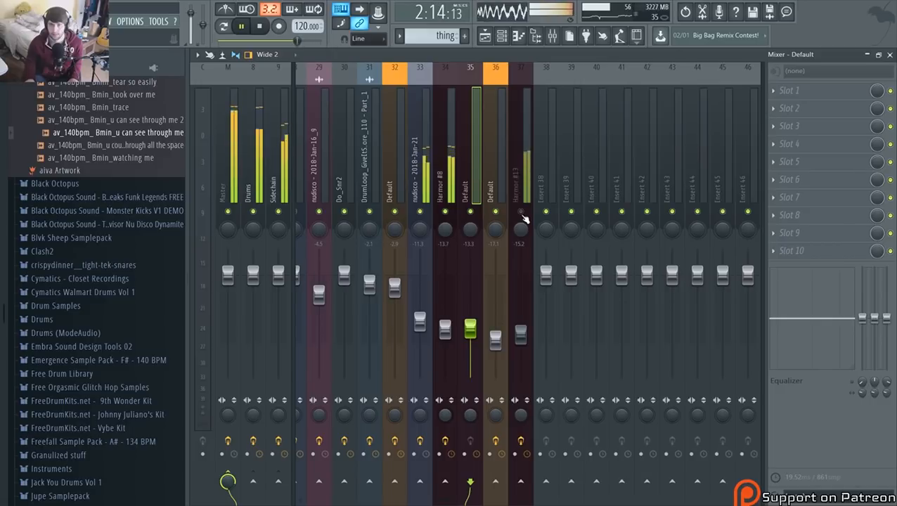
click(521, 211)
click(448, 193)
Replay the section while soloing the nudisco track on insert 33 and the Chords track in turn
scroll(448, 193, left, 4)
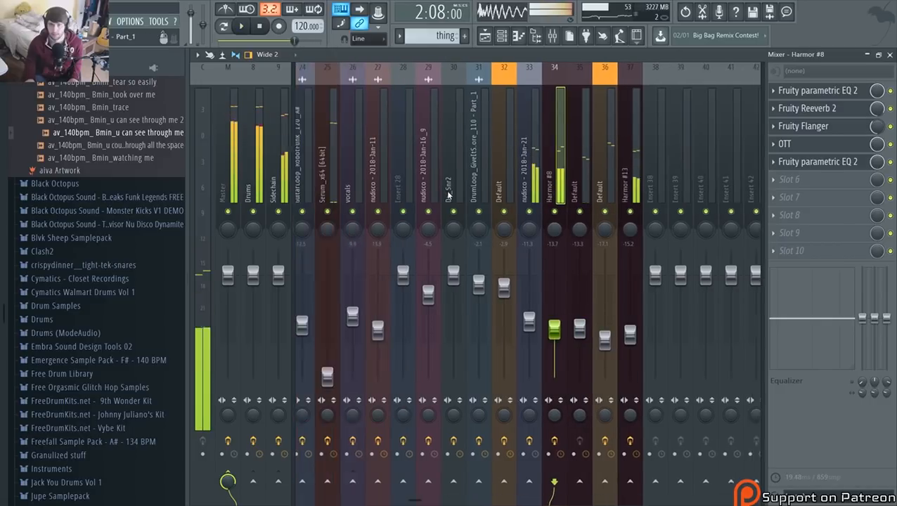
scroll(448, 193, left, 2)
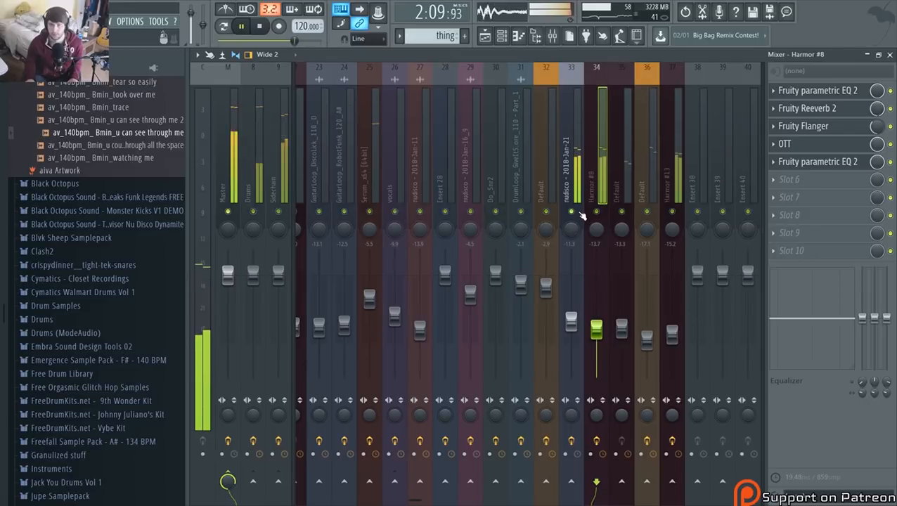
scroll(557, 187, left, 8)
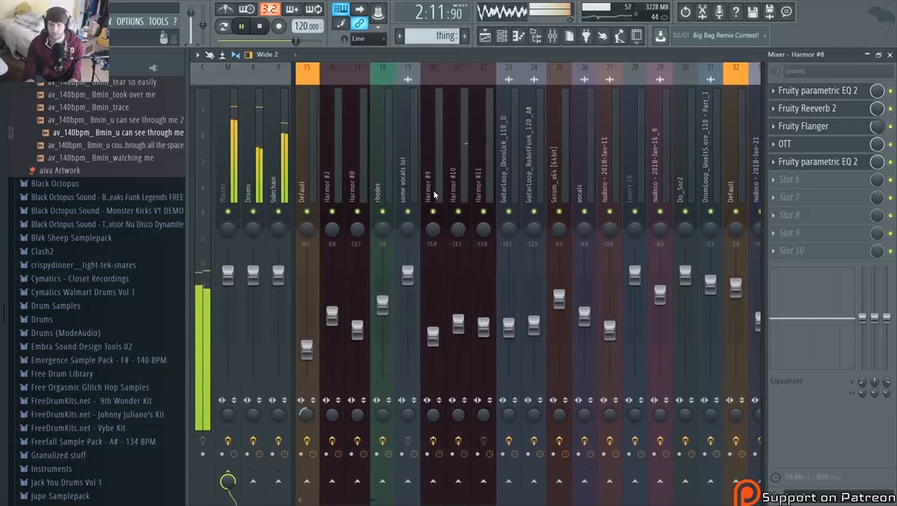
scroll(434, 195, left, 8)
key(space)
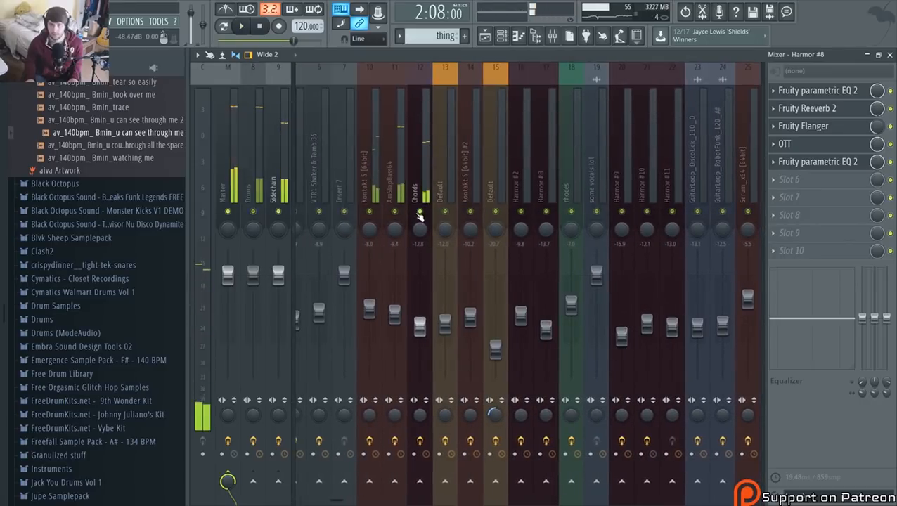
key(space)
Open the Harmor #8 track's EQ and cut band 5 gently at slightly above 3 kHz while replaying the section
click(813, 162)
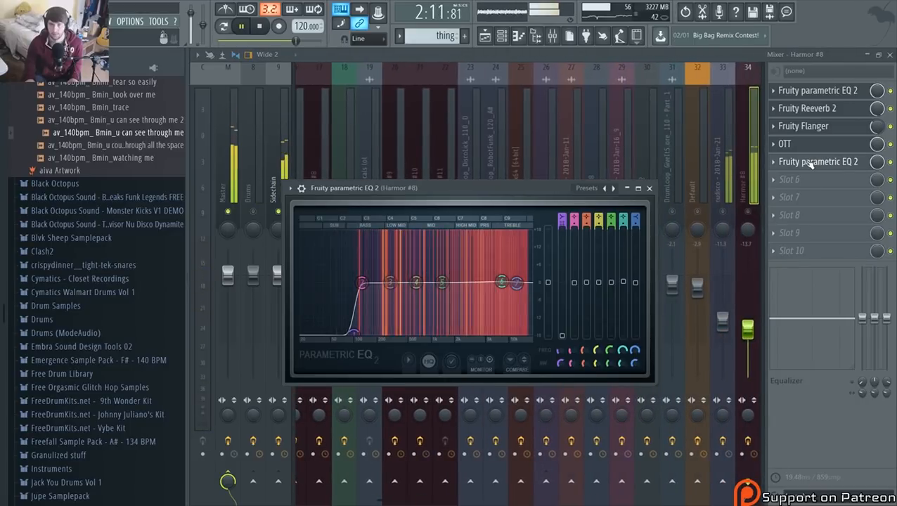
drag(442, 283, 474, 293)
key(space)
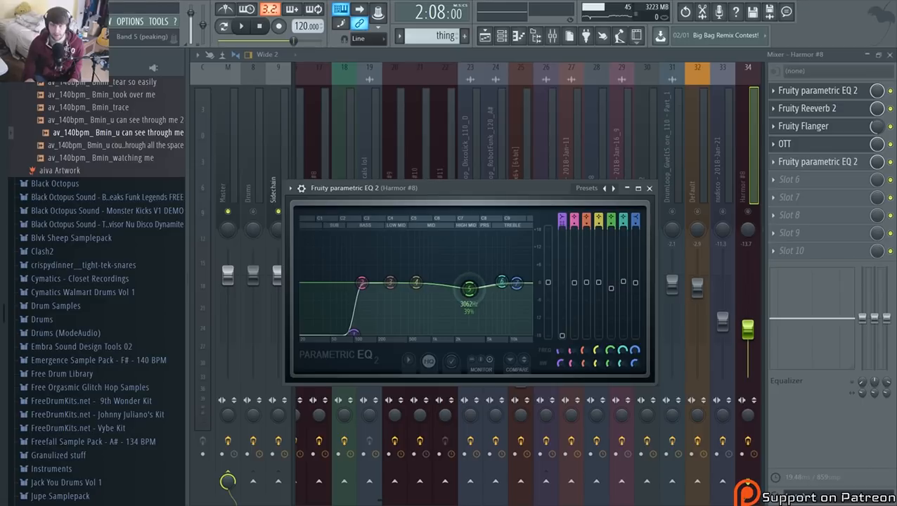
drag(469, 289, 476, 289)
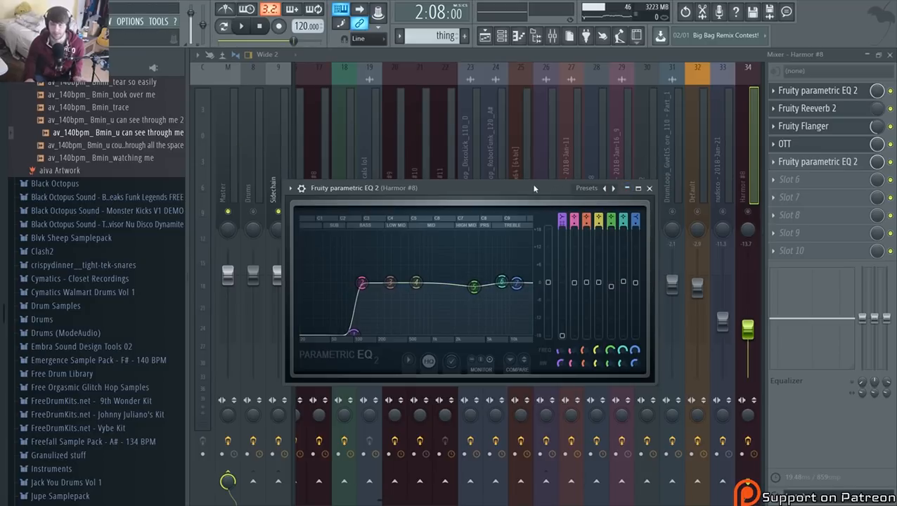
Close the EQ, replay the full mix with all tracks active, and check the Kontakt, bass and Chords tracks
click(531, 159)
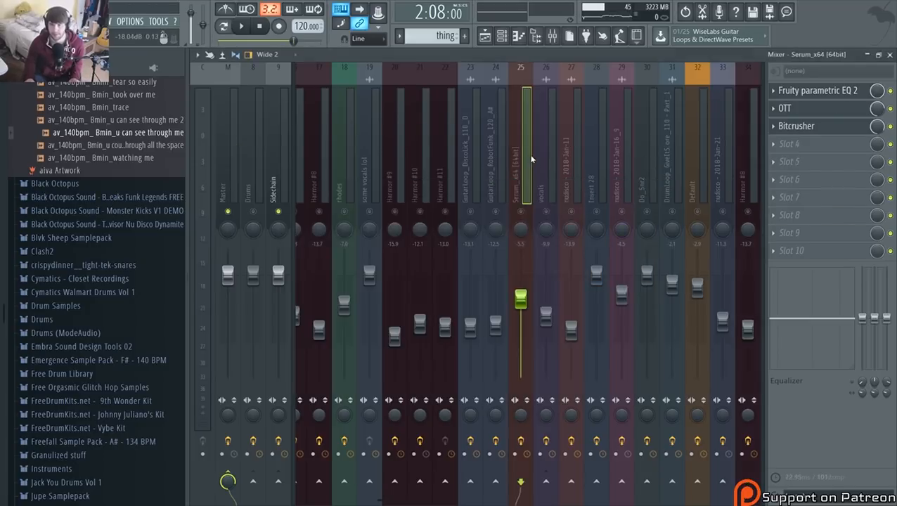
key(space)
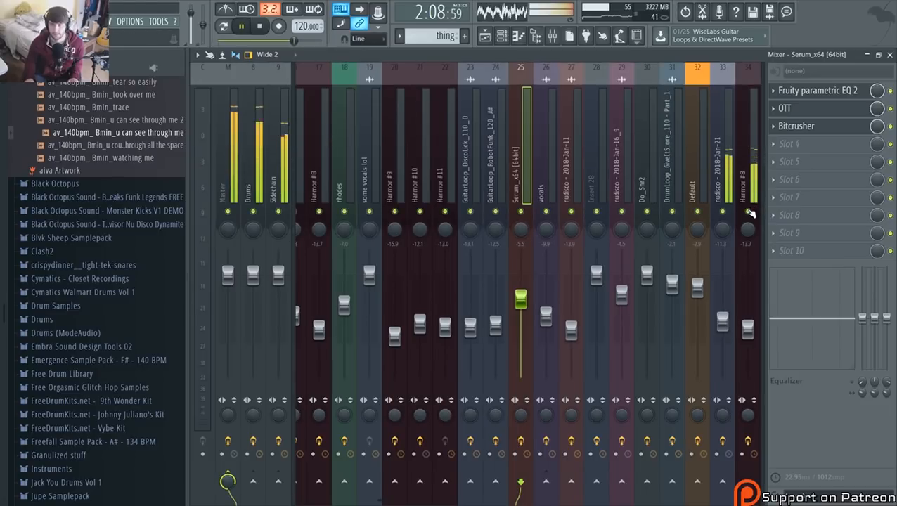
key(space)
scroll(529, 173, up, 3)
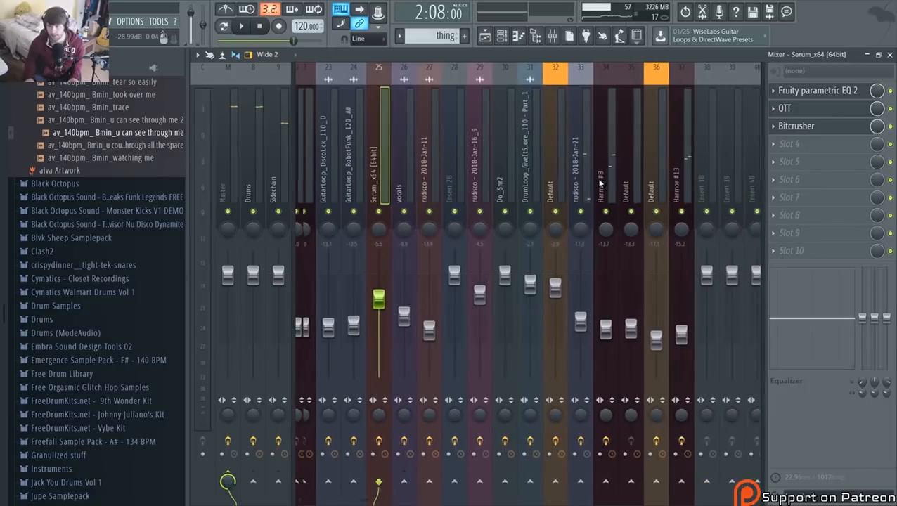
scroll(529, 173, up, 9)
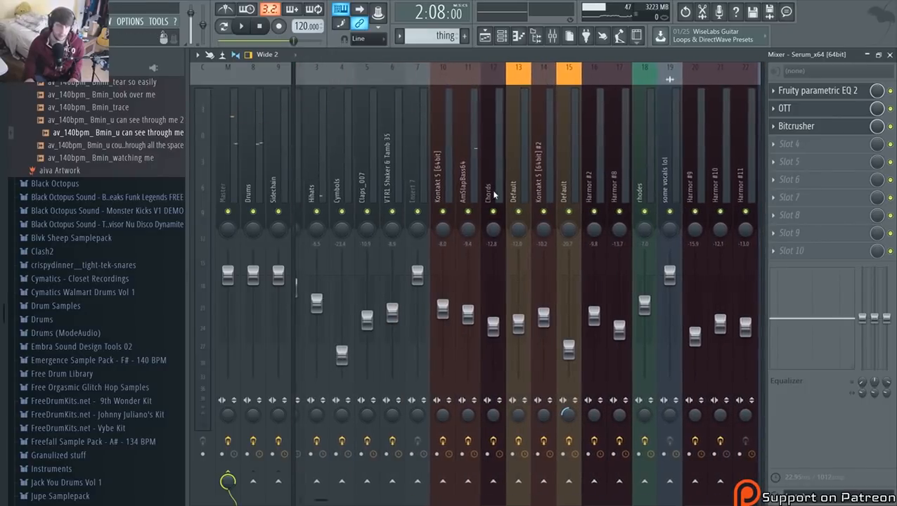
key(space)
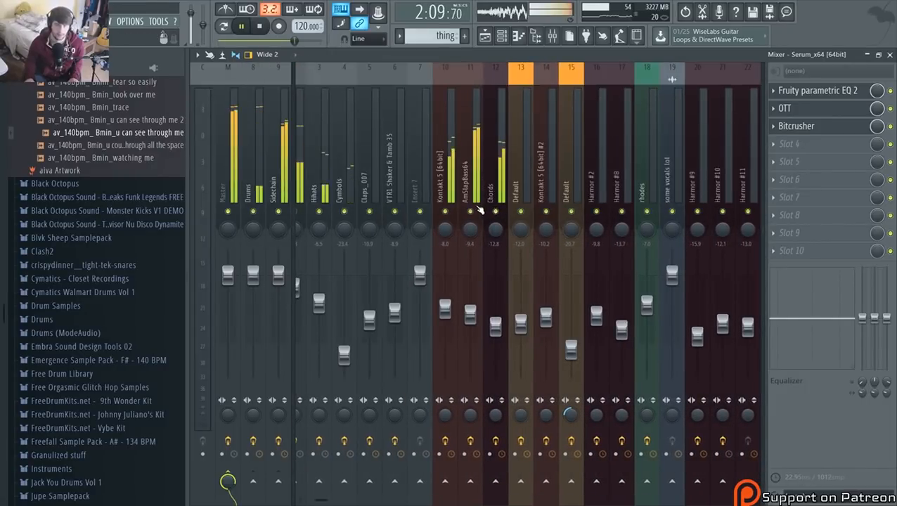
Solo the AmSlapBass64 track for reference and adjust its parametric EQ, easing band 3's cut near 288 Hz and raising band 7's low-pass cutoff
right_click(471, 212)
click(471, 197)
key(space)
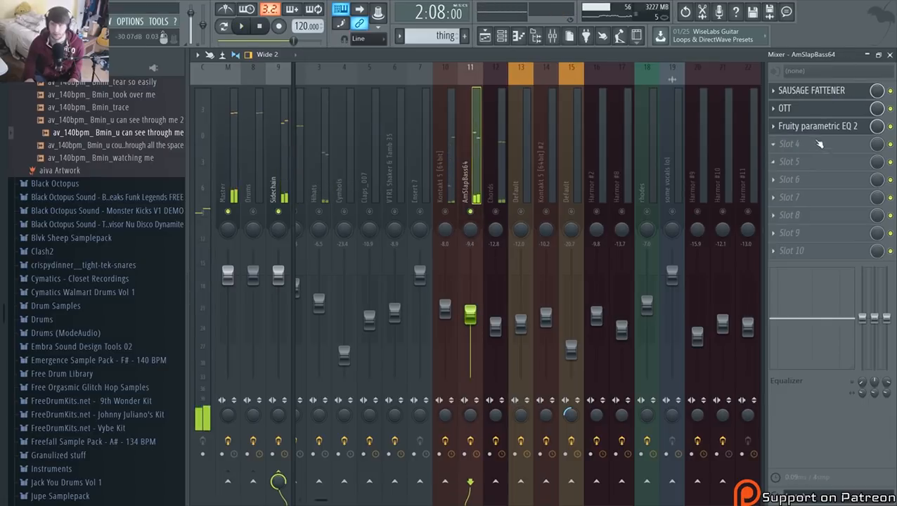
click(816, 128)
key(space)
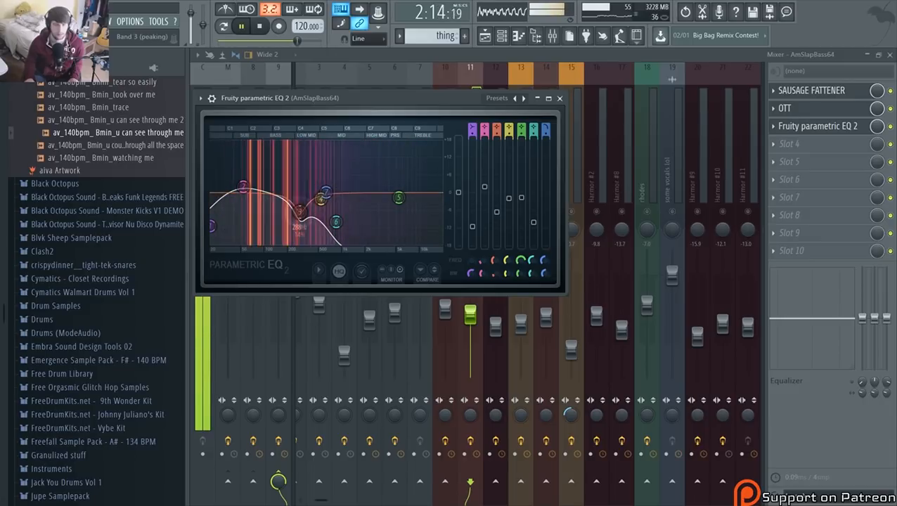
drag(304, 181, 307, 178)
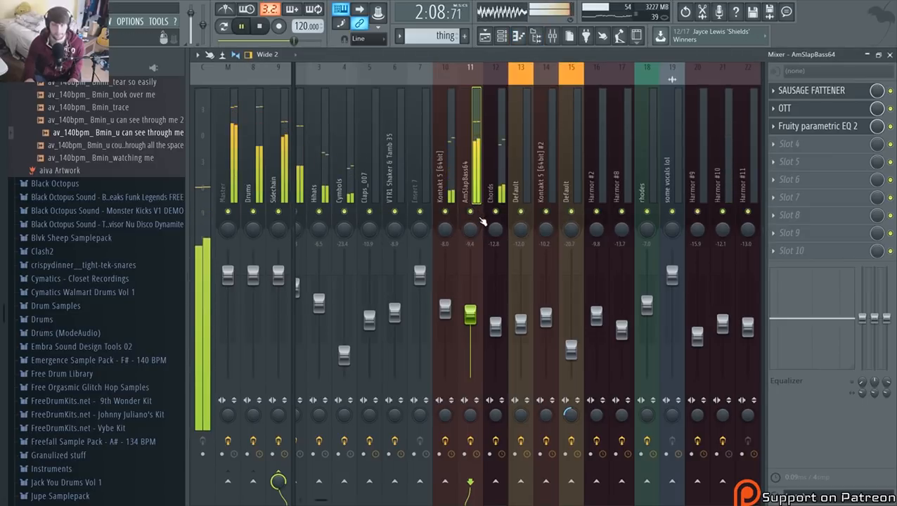
click(803, 131)
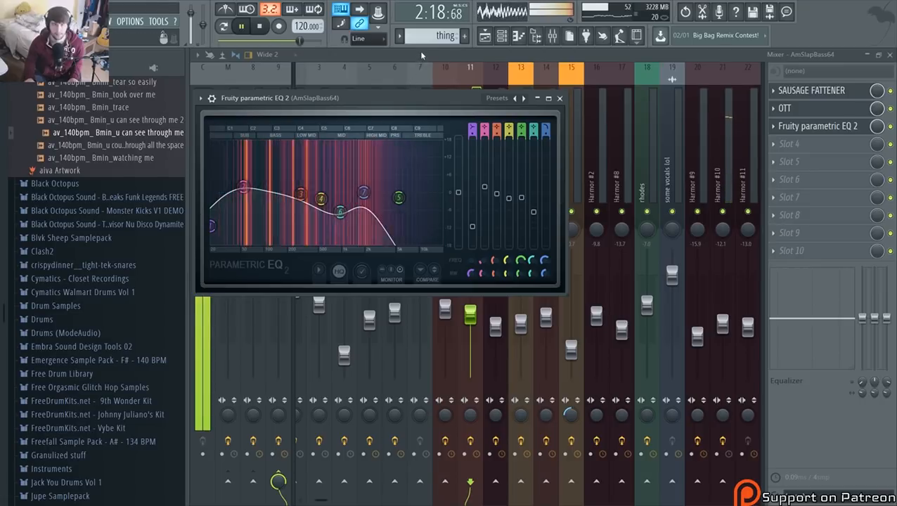
key(Escape)
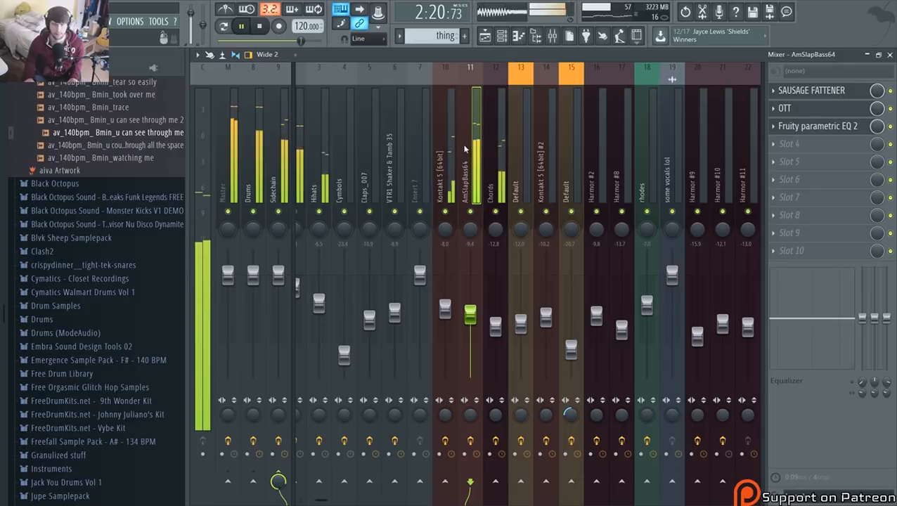
Play the mix while checking the remaining tracks, stop playback, and review the audio device settings
scroll(489, 147, right, 10)
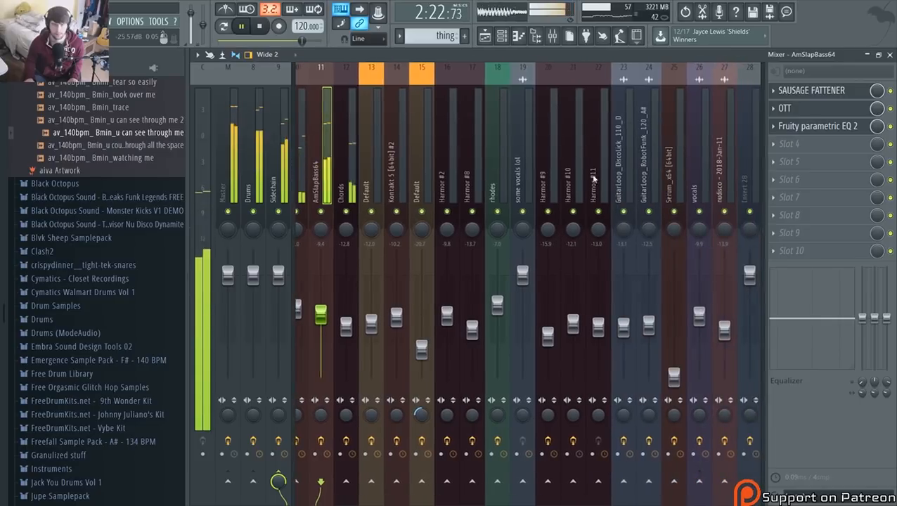
scroll(611, 185, right, 6)
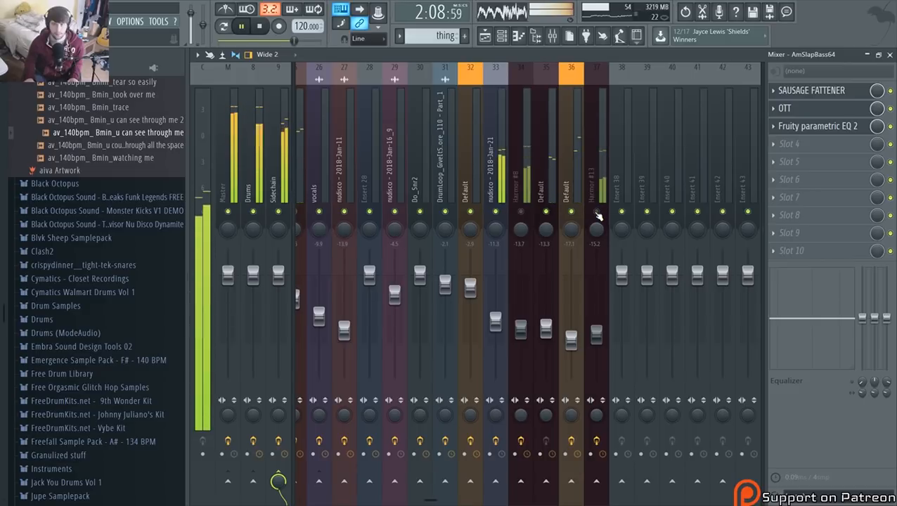
key(space)
click(130, 21)
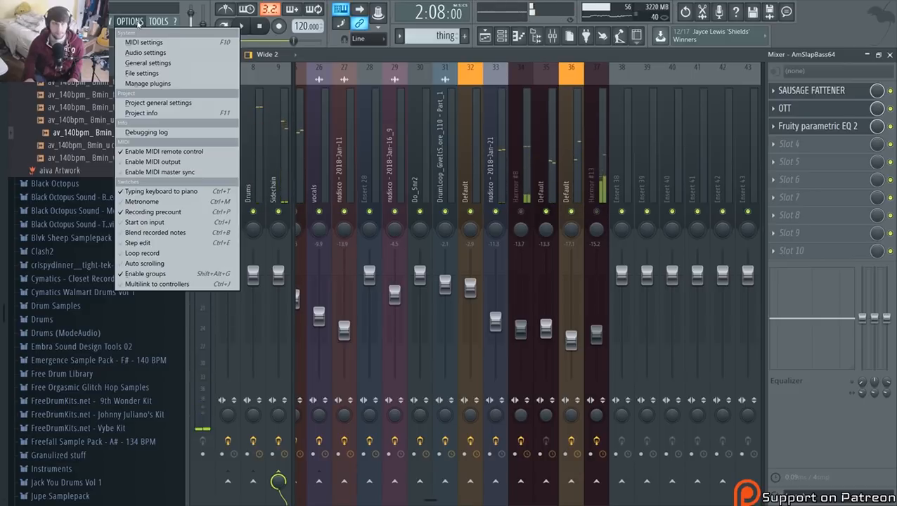
click(144, 55)
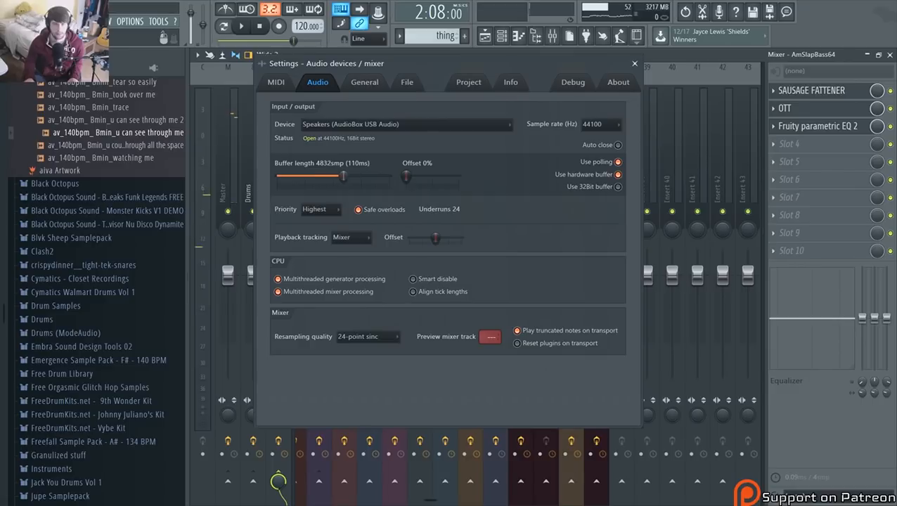
click(636, 63)
Unmute the Harmor #8 track and turn down its Fruity Flanger mix while replaying the section
key(space)
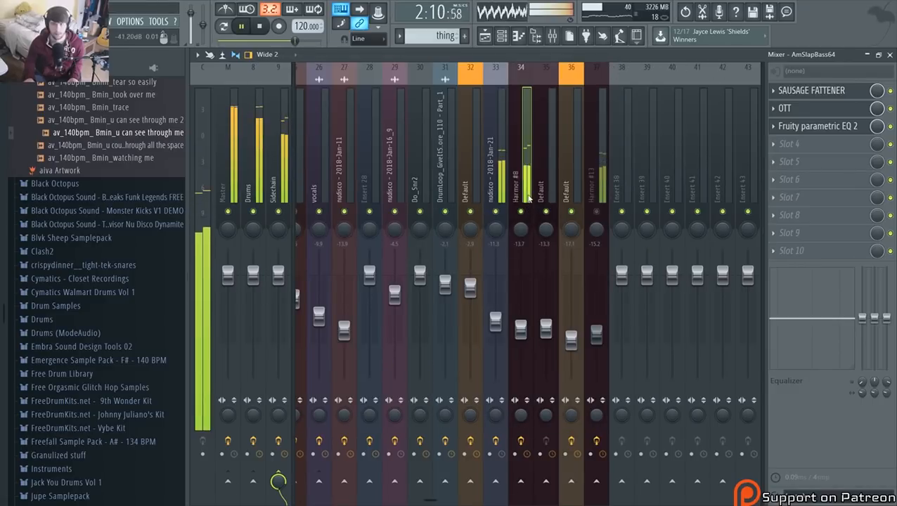
click(524, 183)
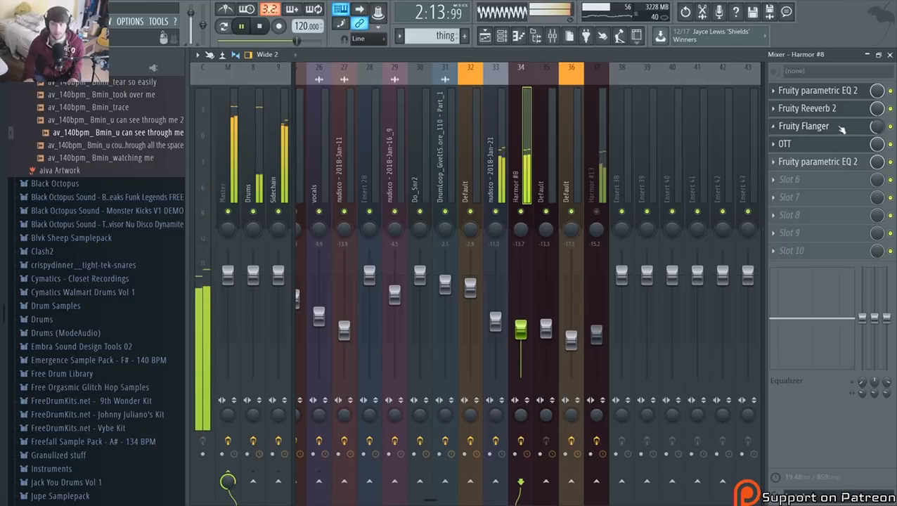
key(space)
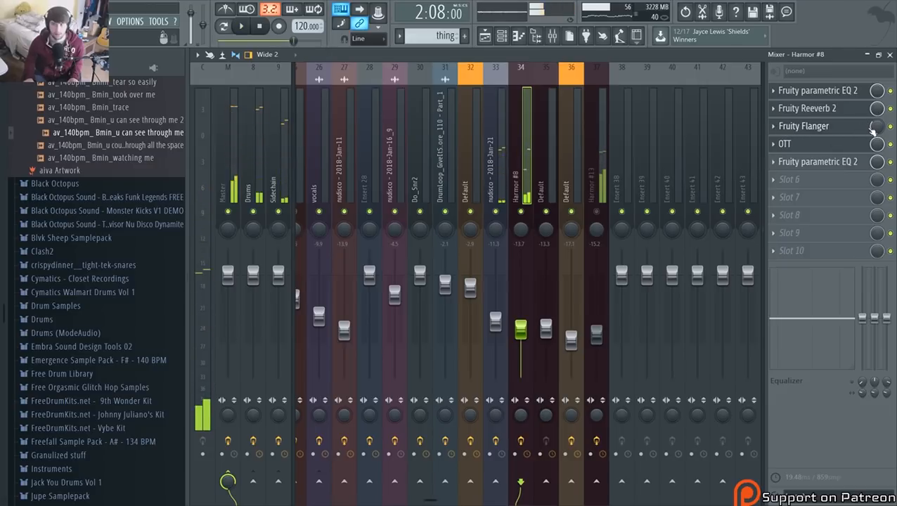
key(space)
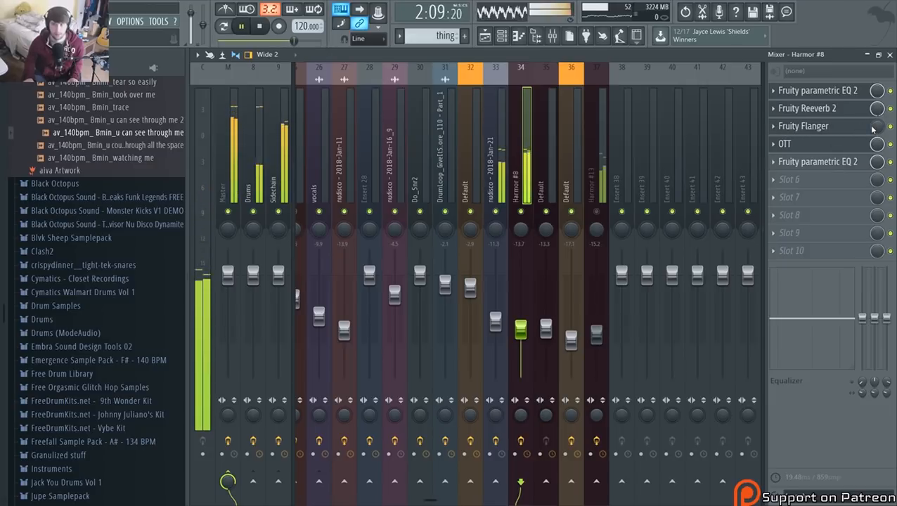
click(818, 128)
key(space)
Filter the channel rack to the Unsorted group and open the Harmor #13 synth
click(502, 36)
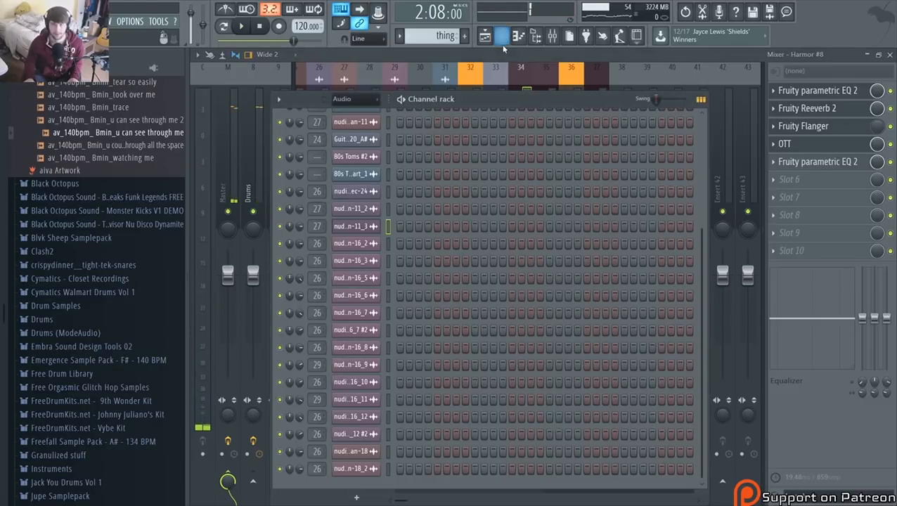
click(352, 99)
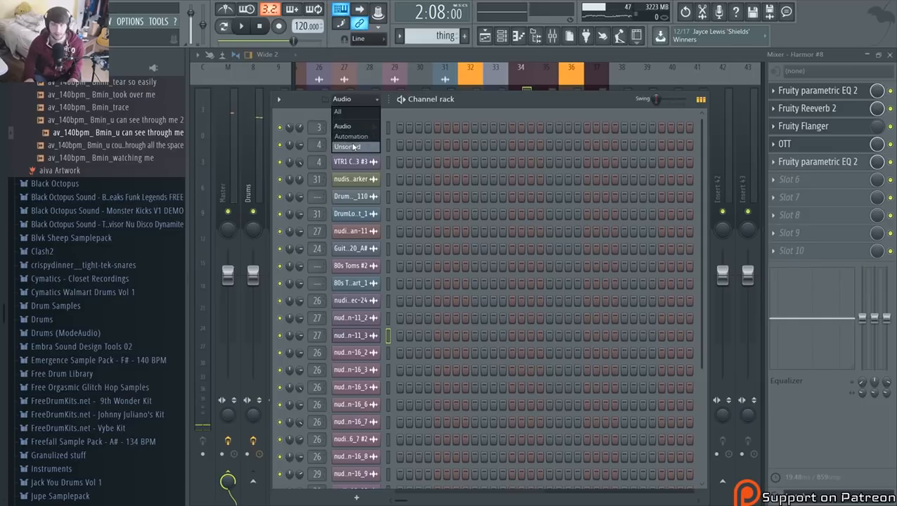
click(348, 146)
scroll(445, 304, down, 3)
scroll(439, 306, down, 1)
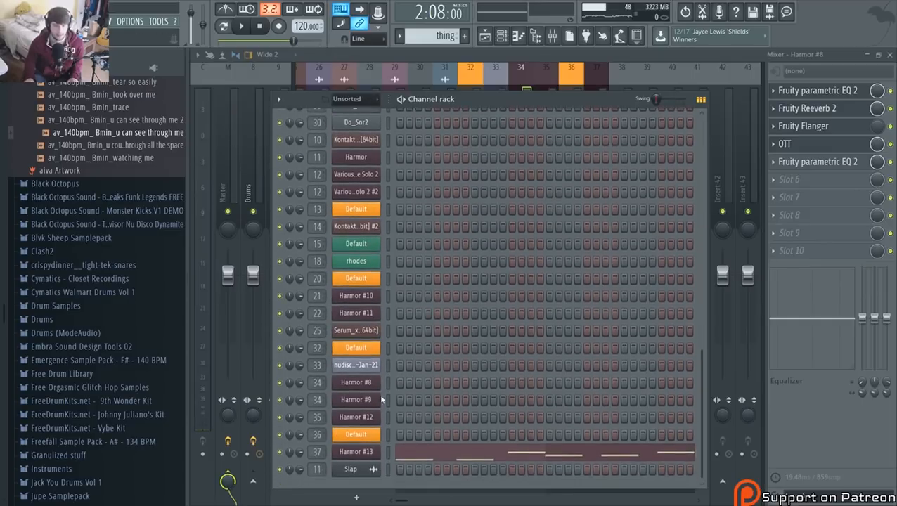
click(377, 455)
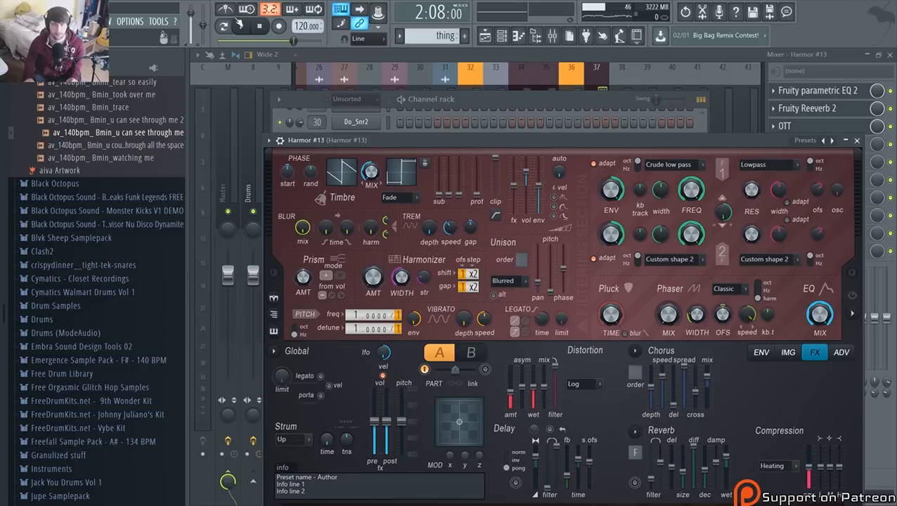
Restart song playback from bar 65 in the playlist and return to the mixer
click(241, 26)
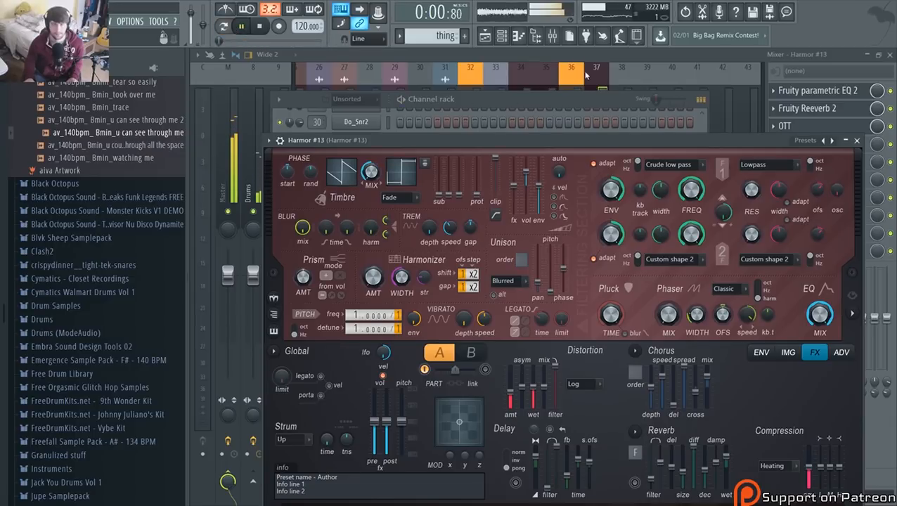
key(F5)
click(467, 82)
key(space)
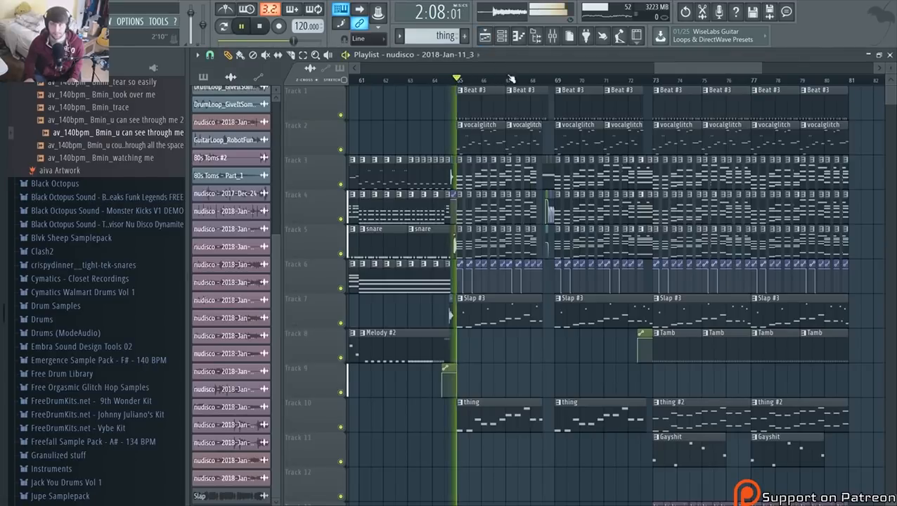
key(F9)
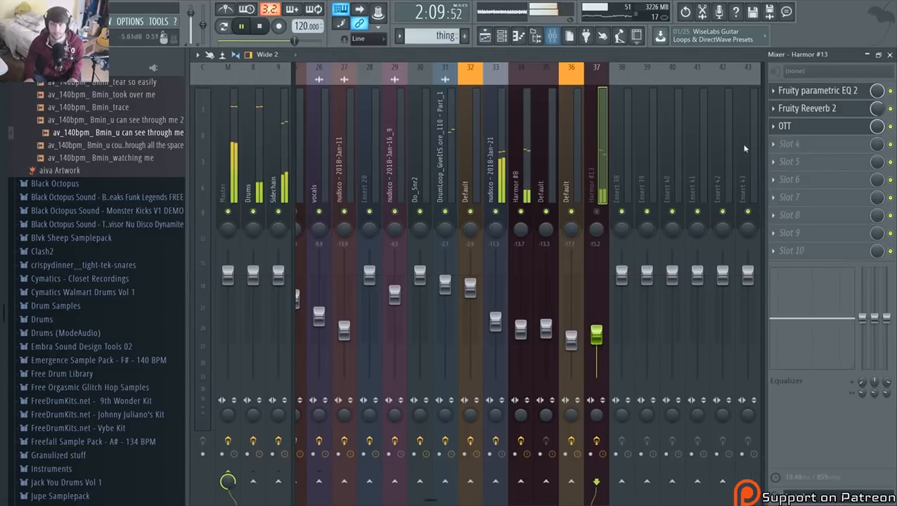
Audition Harmor #8 solo, unmute Harmor #13, and set Harmor #13 to -18.5 dB with its Fruity Reeverb 2 mix turned down
right_click(520, 212)
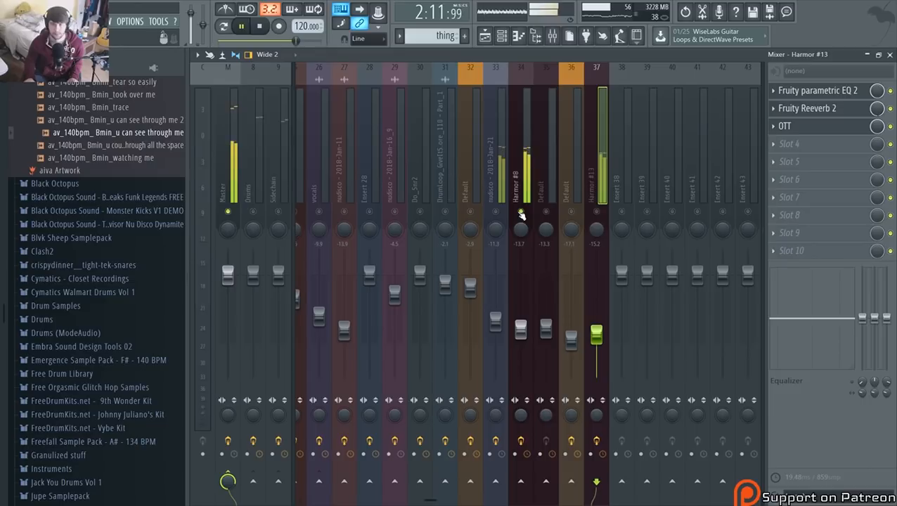
right_click(521, 212)
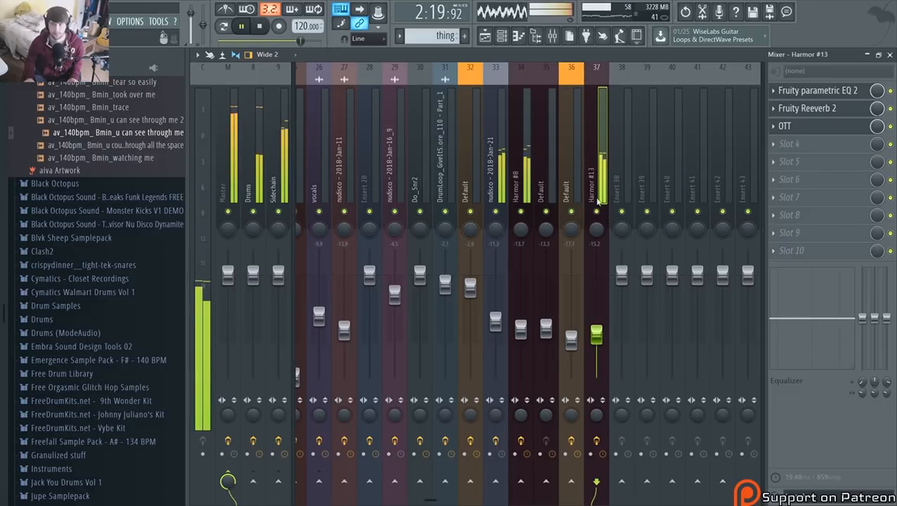
drag(600, 335, 605, 347)
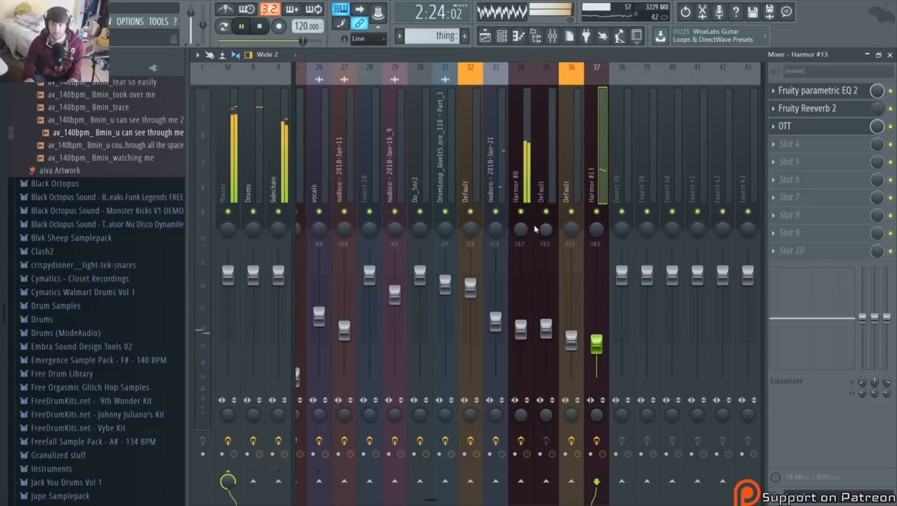
click(527, 201)
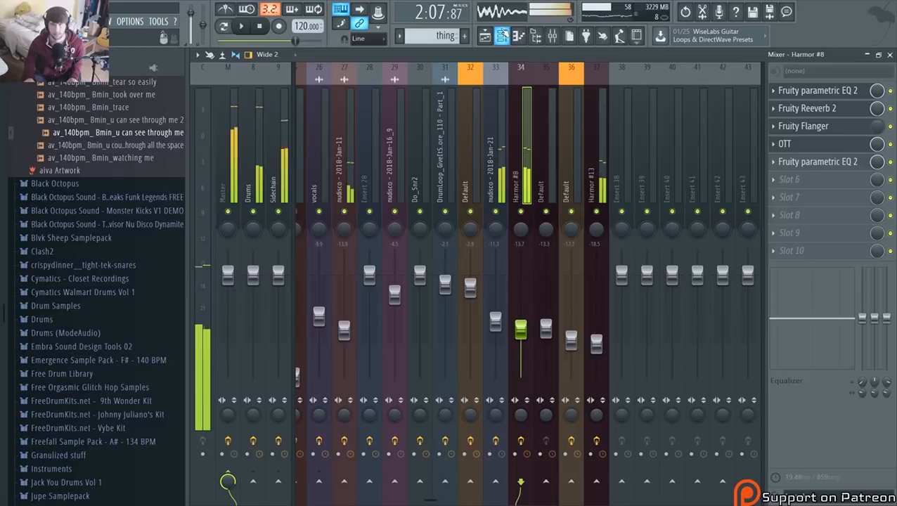
Set Harmor #13's unison order to 4 and play the pattern to hear it
click(503, 35)
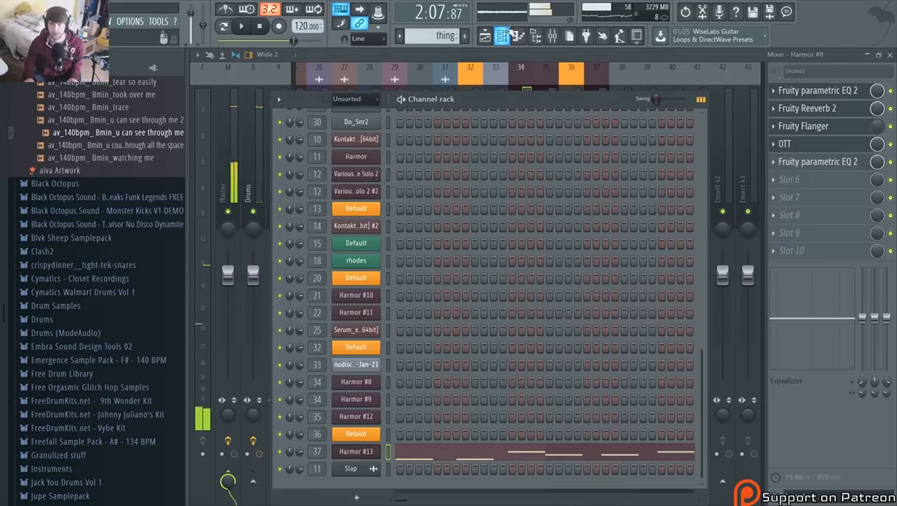
click(356, 452)
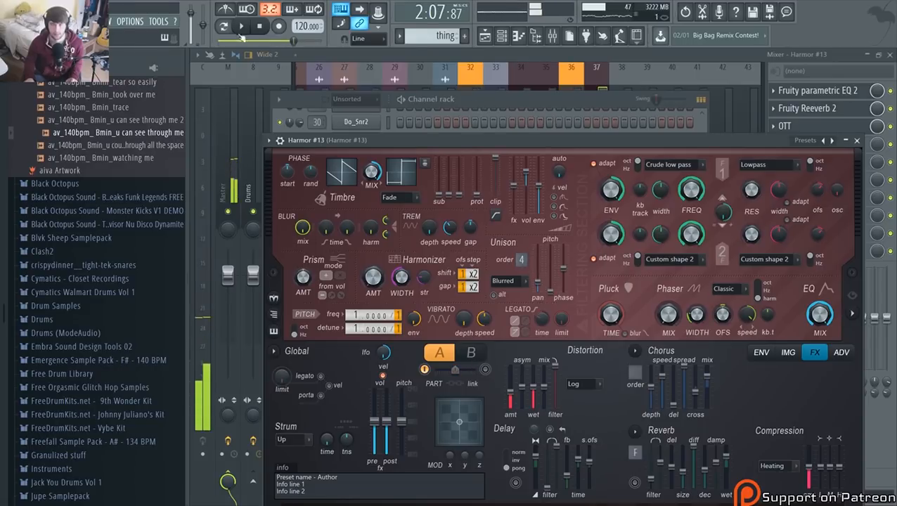
click(241, 26)
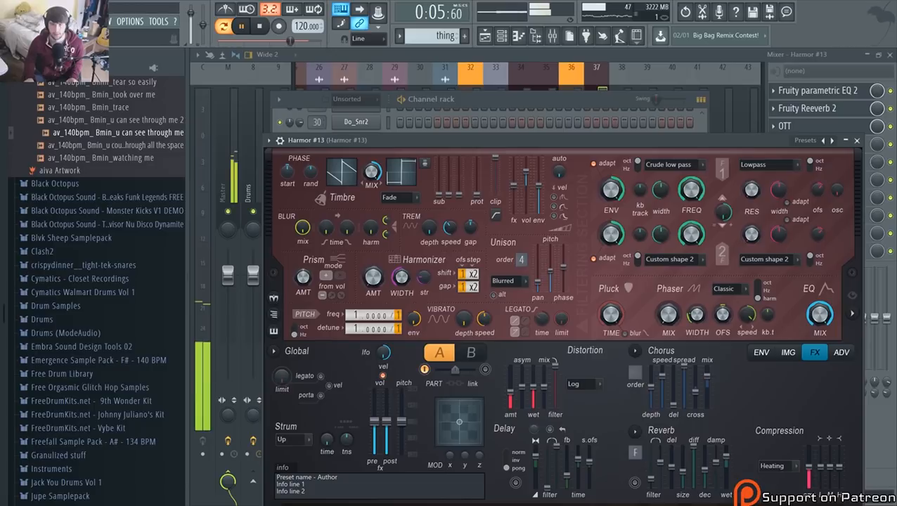
click(529, 111)
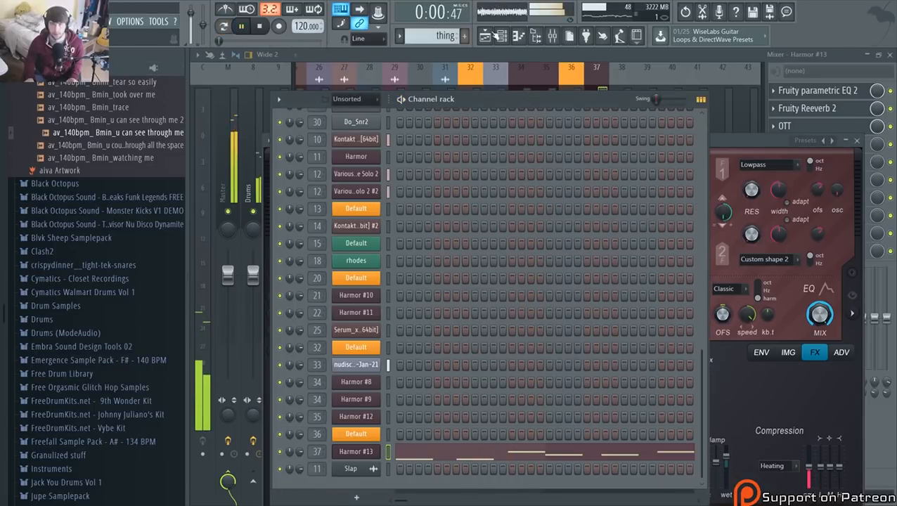
Replay the song from bar 69 in the playlist
click(485, 35)
key(space)
click(559, 79)
key(space)
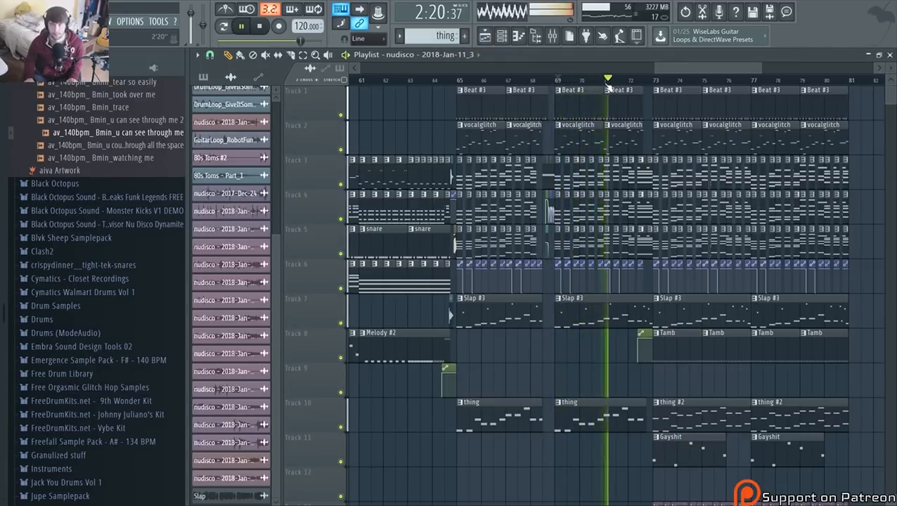
key(space)
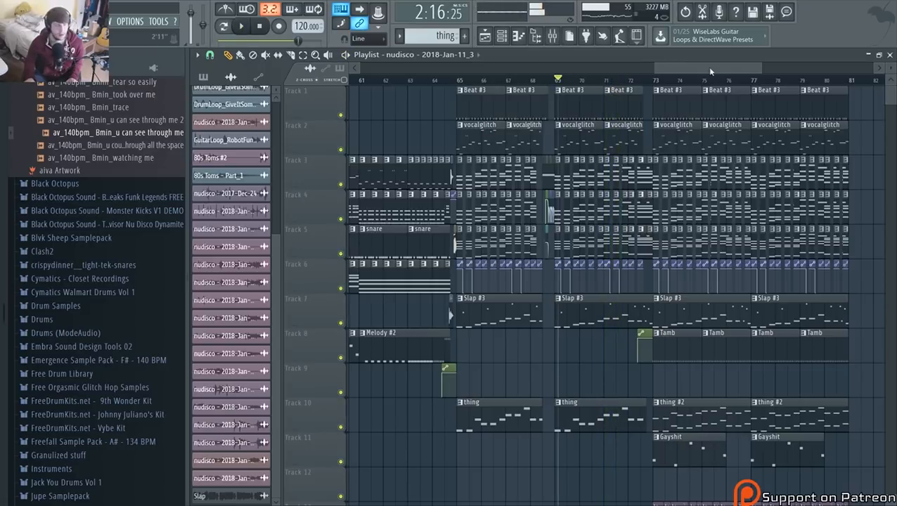
Inspect the Master track's Maximus effect and view Neutron's equalizer while playing the mix
click(552, 36)
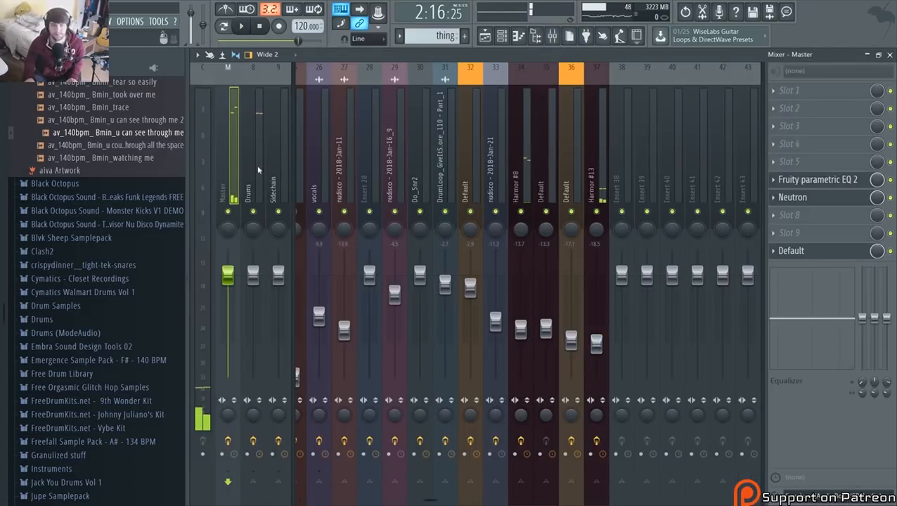
click(821, 227)
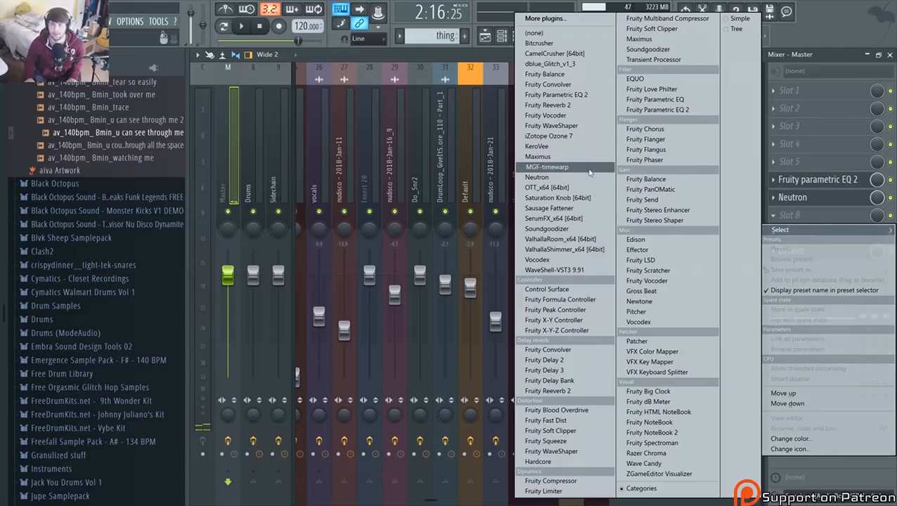
click(640, 39)
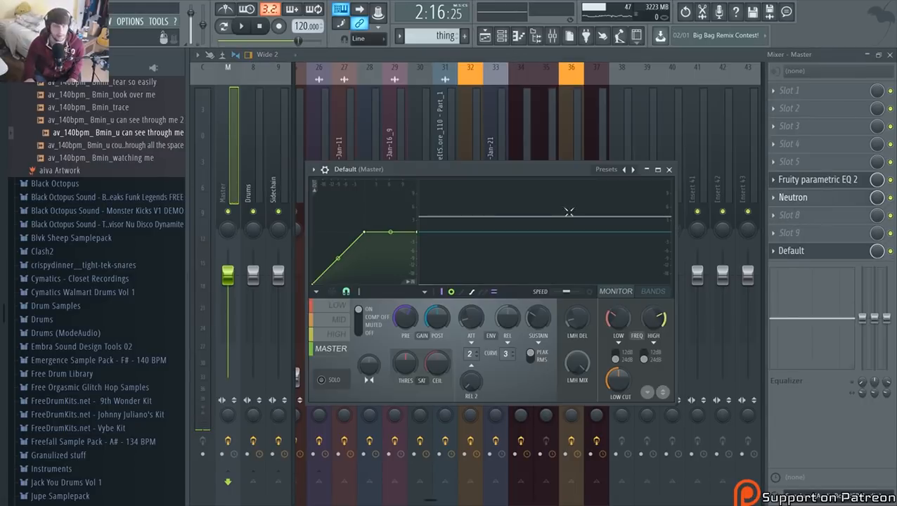
click(801, 200)
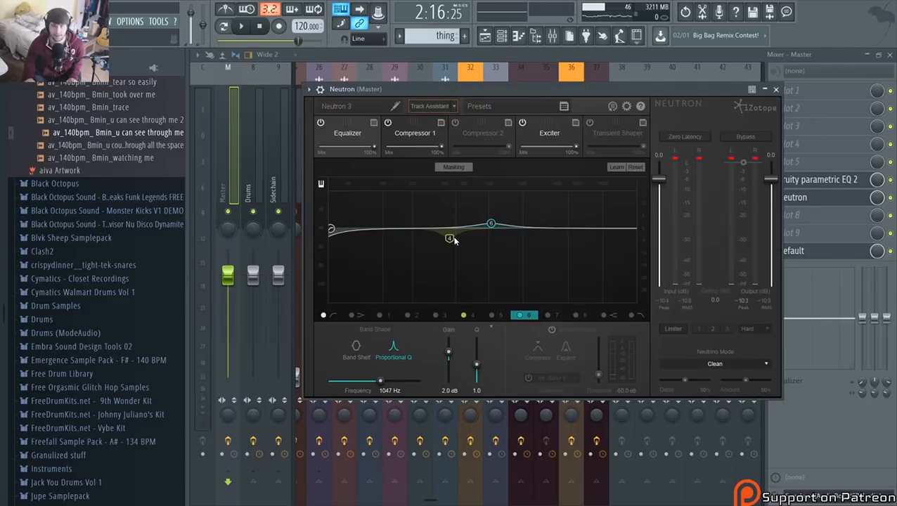
key(space)
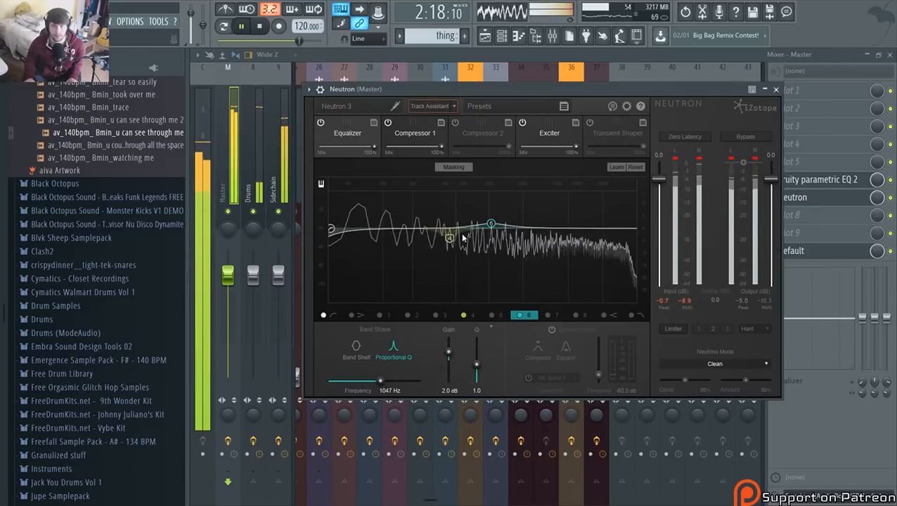
Check Neutron's Compressor 1 and Exciter modules while playing the mix, bypass the Exciter, and close the Neutron window
key(space)
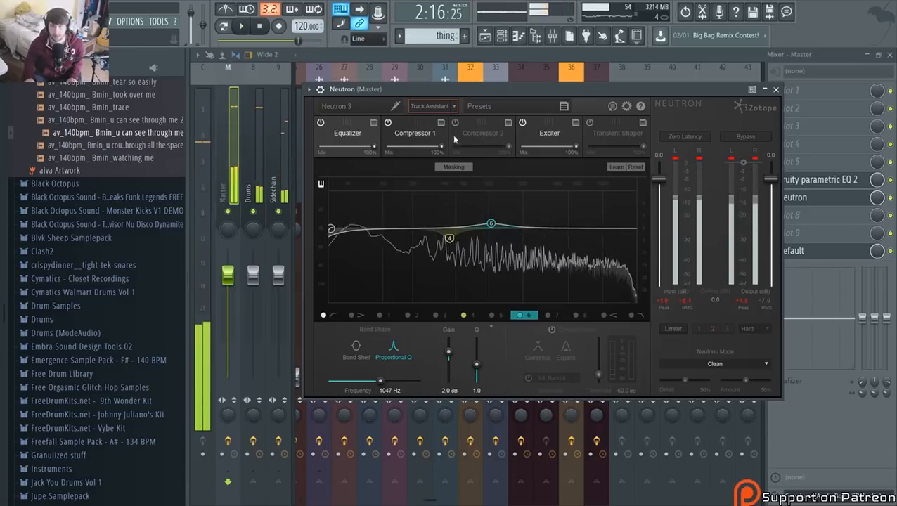
click(415, 139)
key(space)
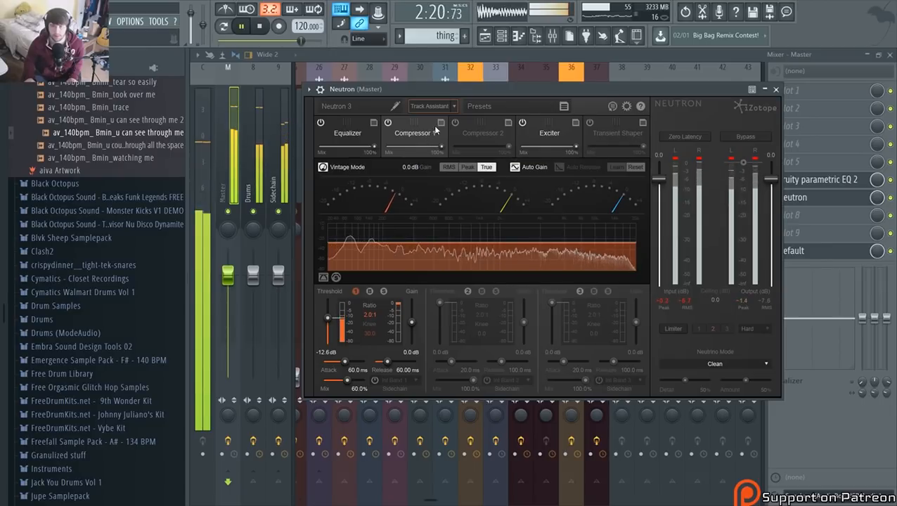
click(555, 135)
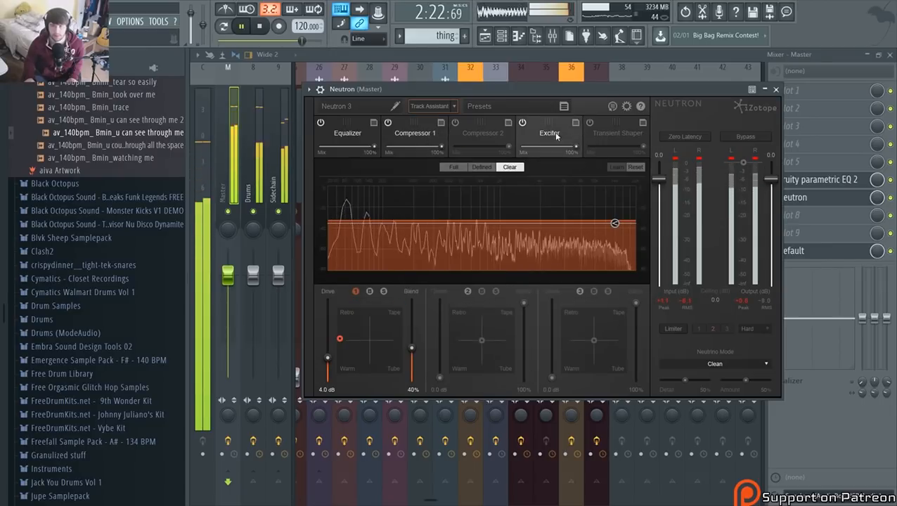
click(523, 122)
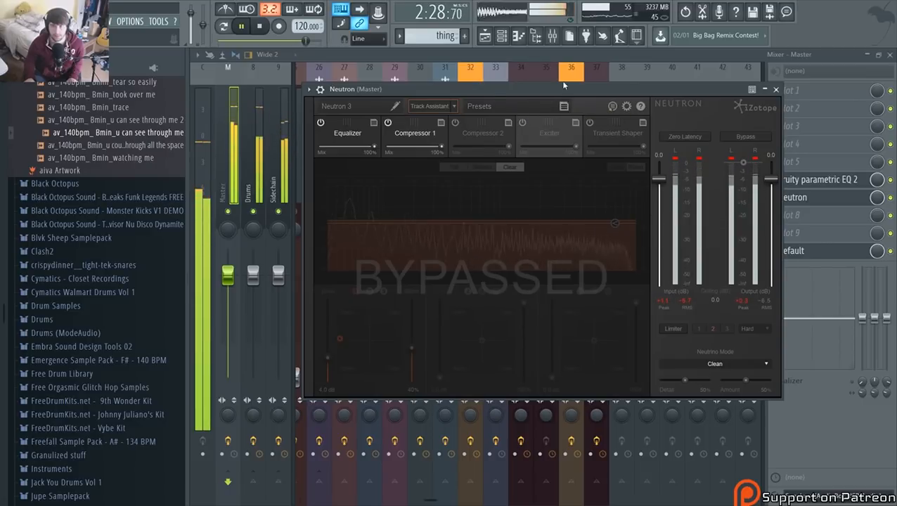
key(space)
click(776, 90)
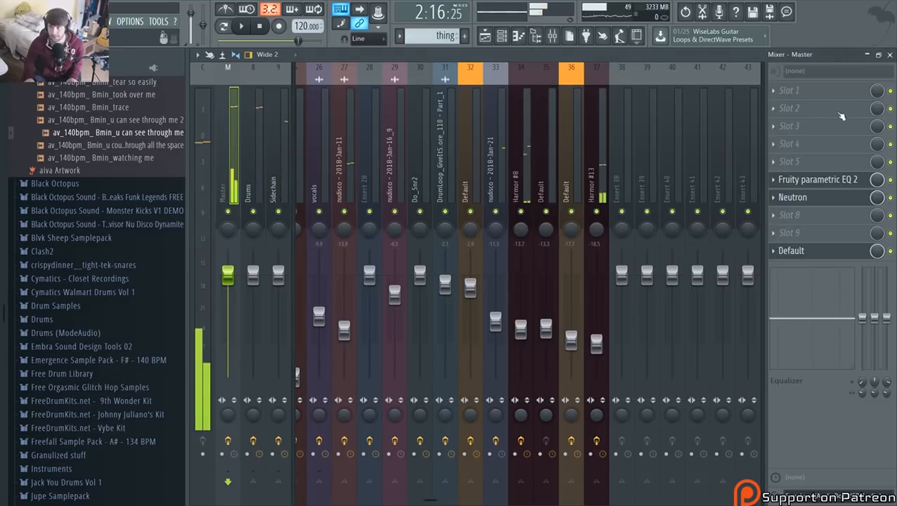
Load iZotope Ozone 7 into slot 8 of the Master track and remove its Dynamics module
click(784, 216)
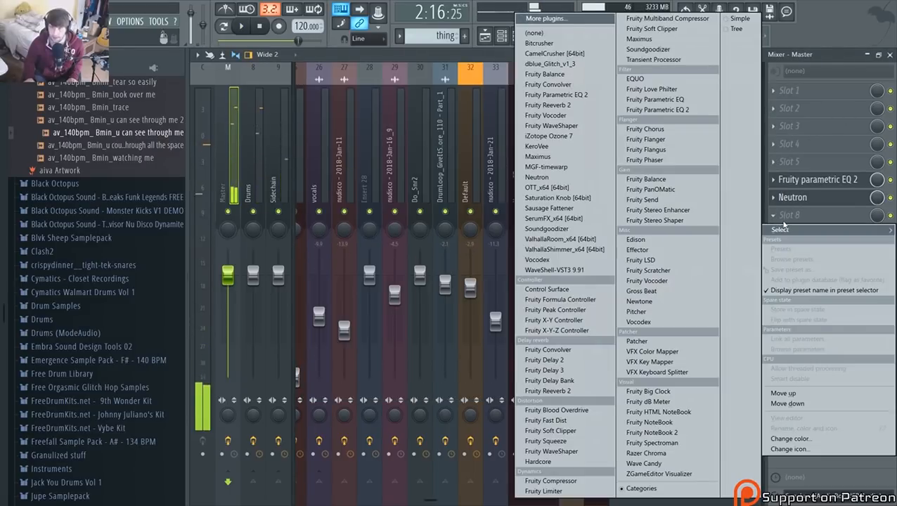
click(579, 138)
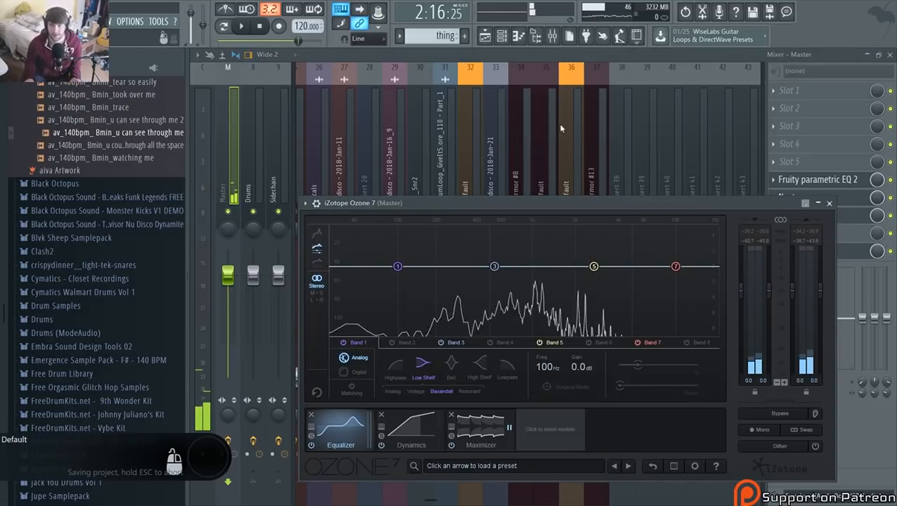
drag(475, 188, 459, 95)
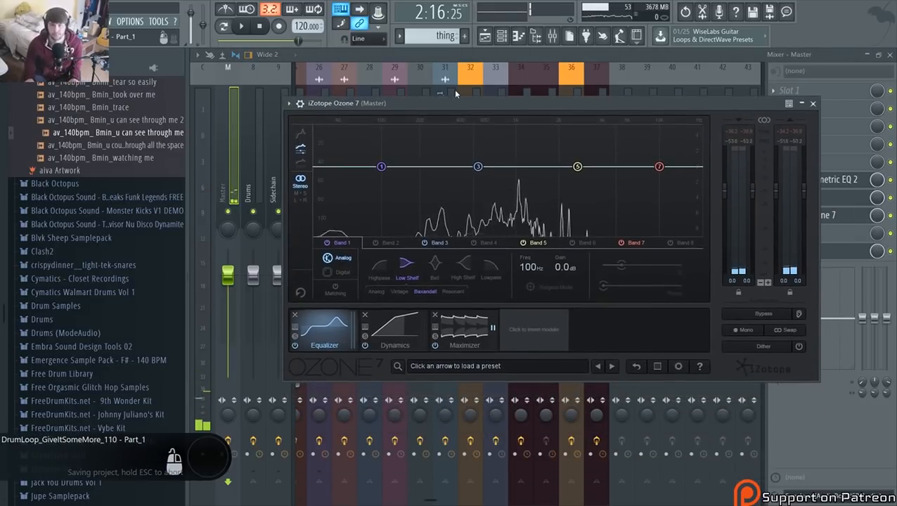
click(397, 328)
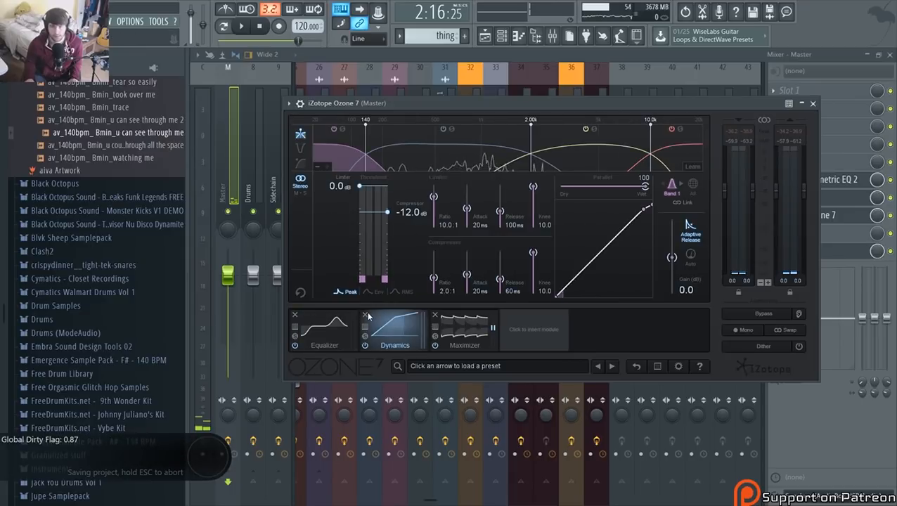
click(366, 315)
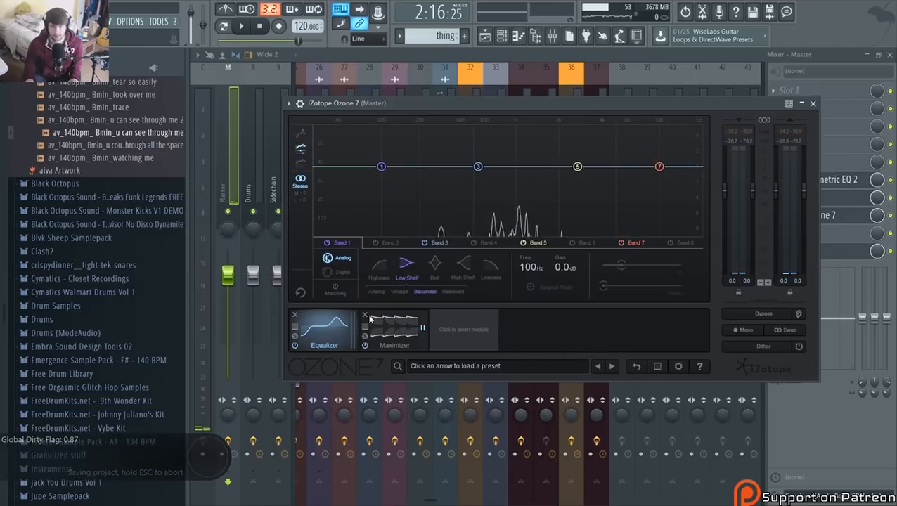
Add the Exciter and Imager modules to the Ozone 7 chain and show the Exciter's settings
click(443, 330)
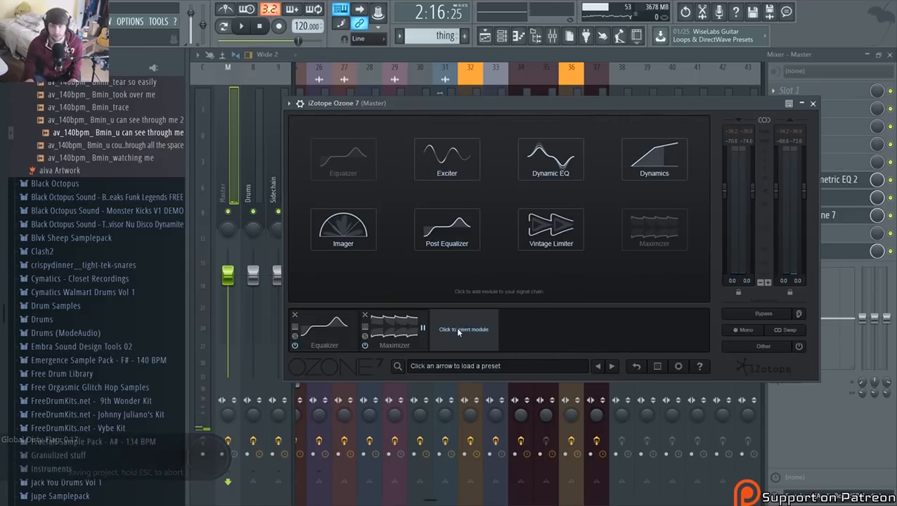
click(477, 179)
click(530, 332)
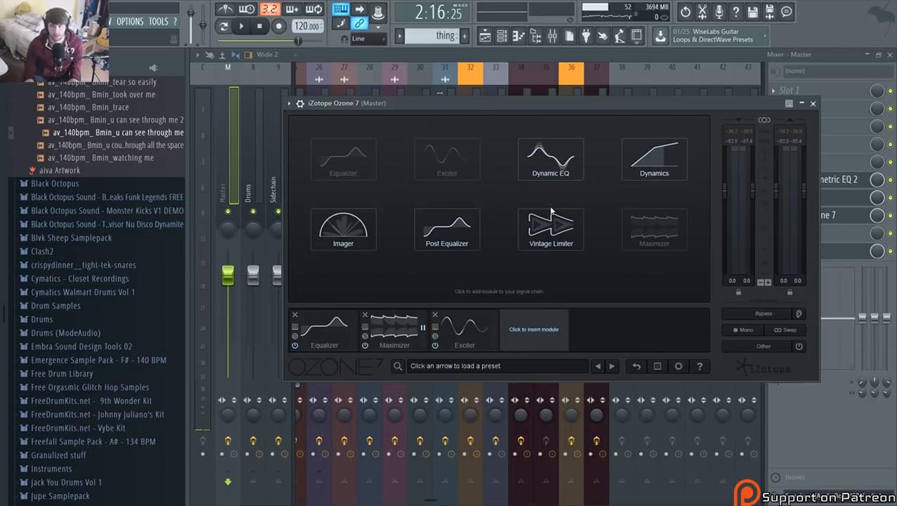
click(346, 225)
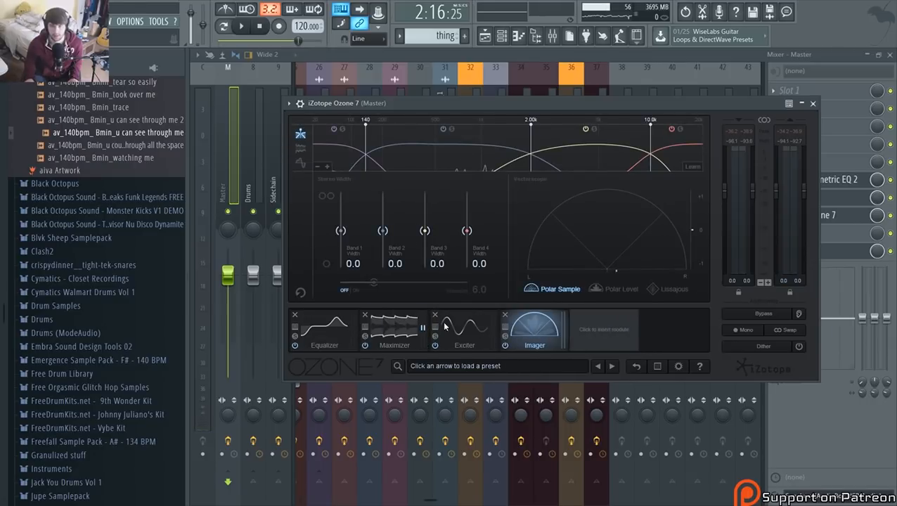
click(473, 325)
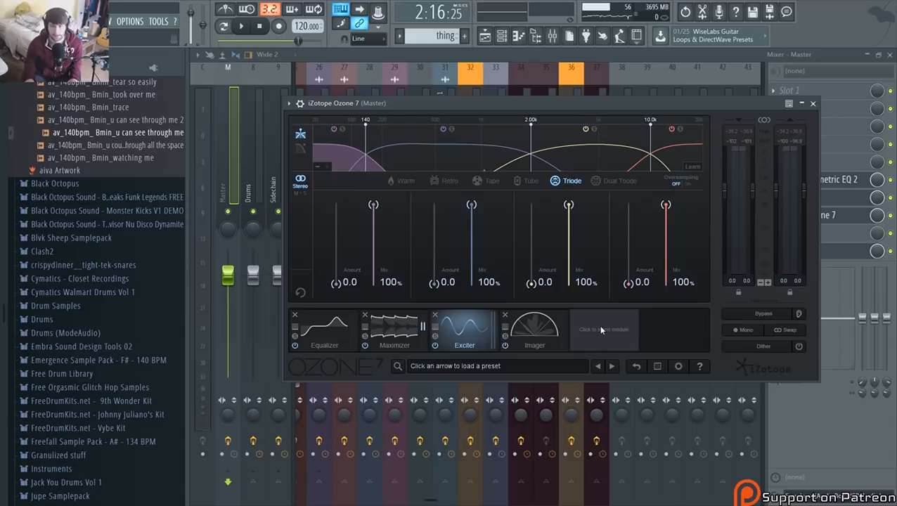
Switch Ozone's Equalizer to mid/side mode and lower the mid channel's band 3 to -0.7 dB at 494 Hz during playback
click(320, 330)
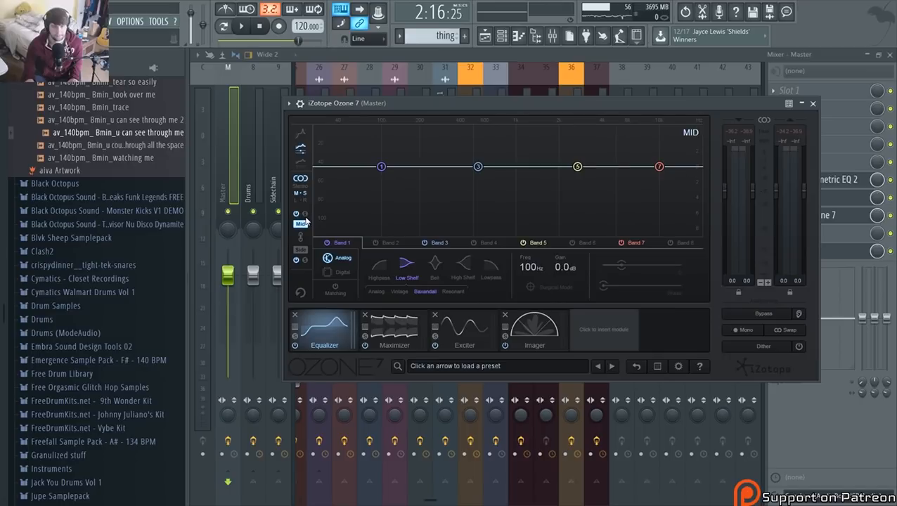
key(space)
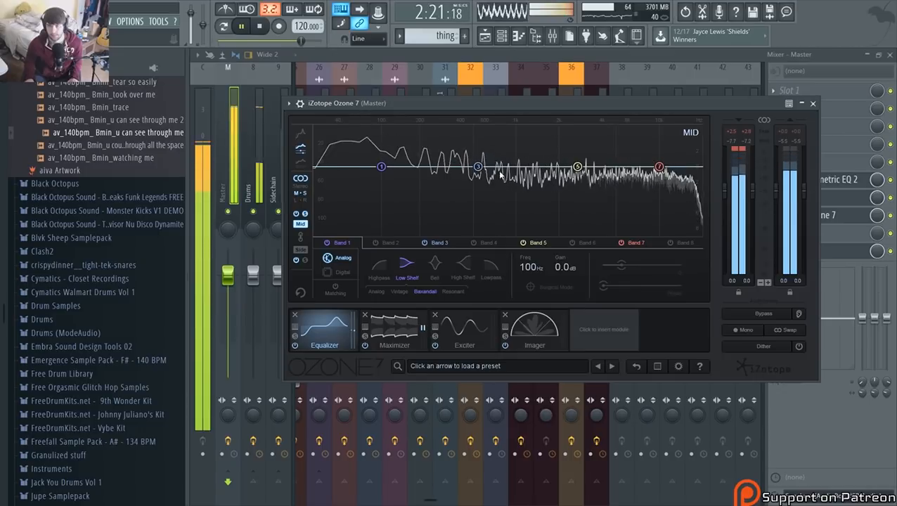
mouse_move(478, 166)
mouse_down()
mouse_move(485, 191)
mouse_move(475, 178)
mouse_up()
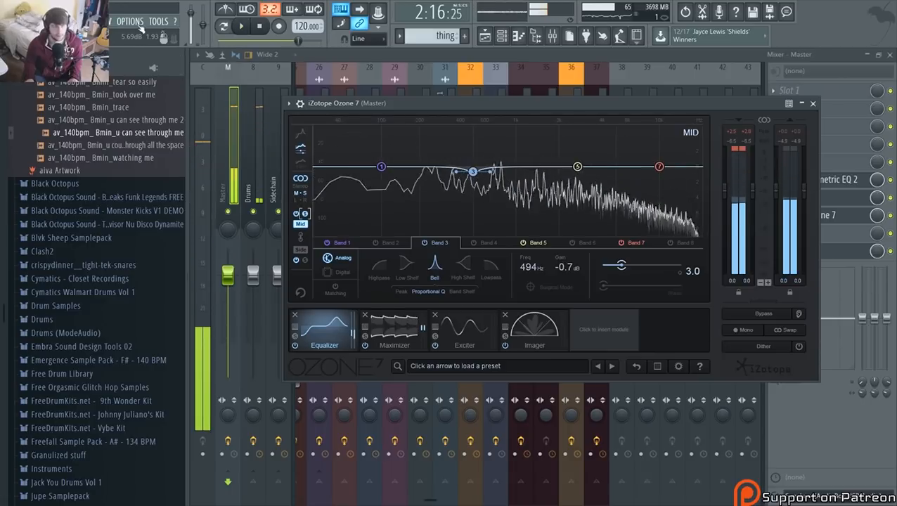
Look through the audio, general and project settings, including the advanced options of the general and project pages
click(130, 21)
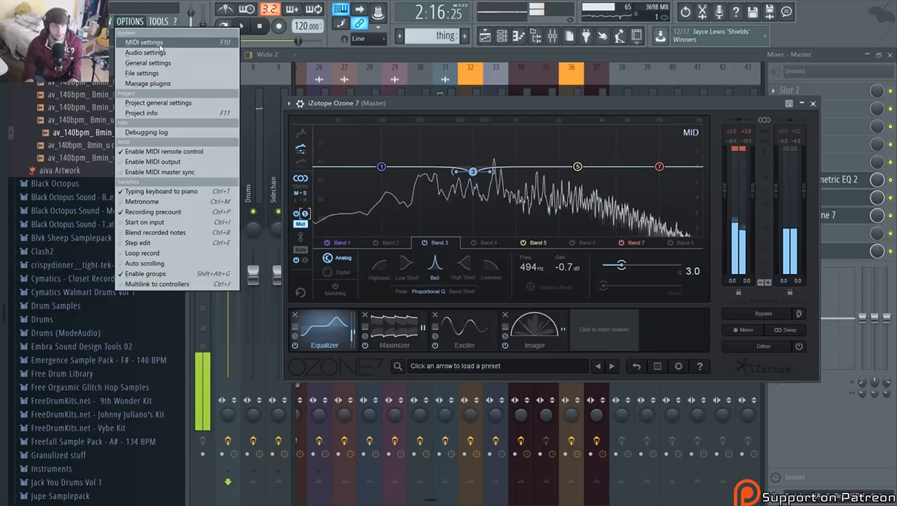
click(146, 53)
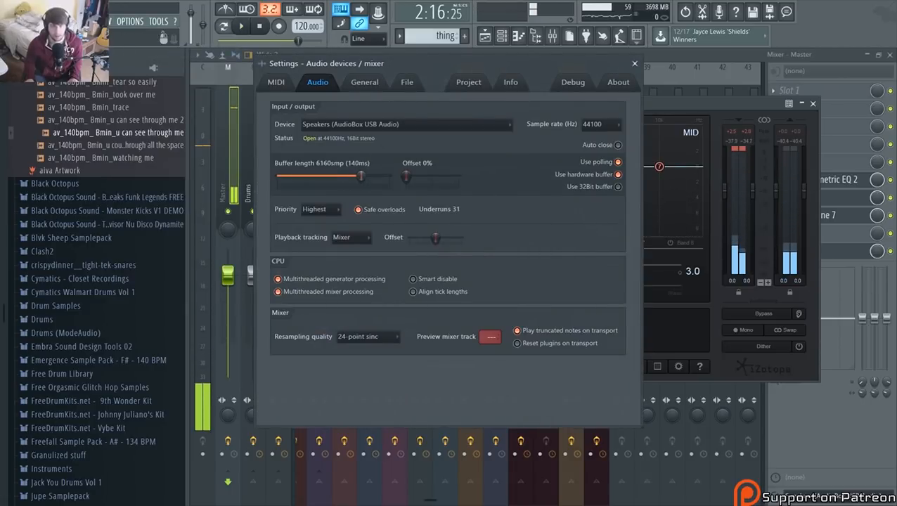
click(634, 64)
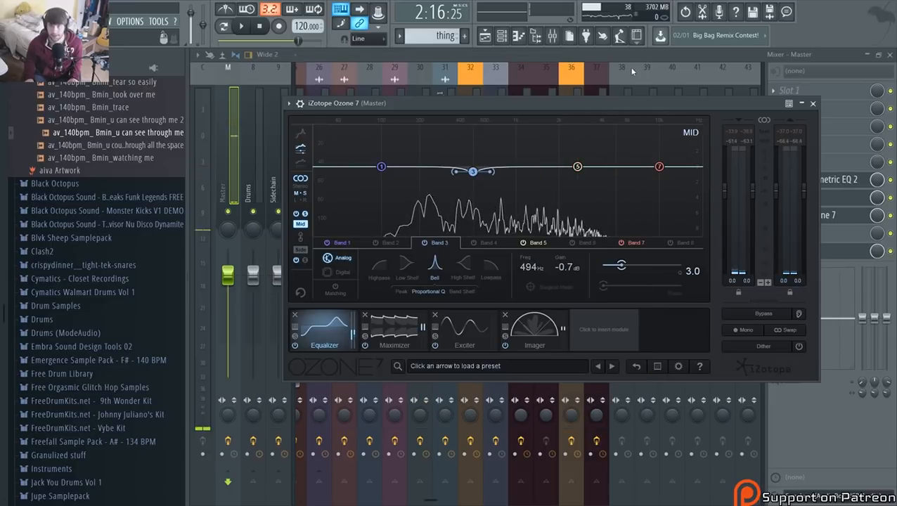
click(141, 21)
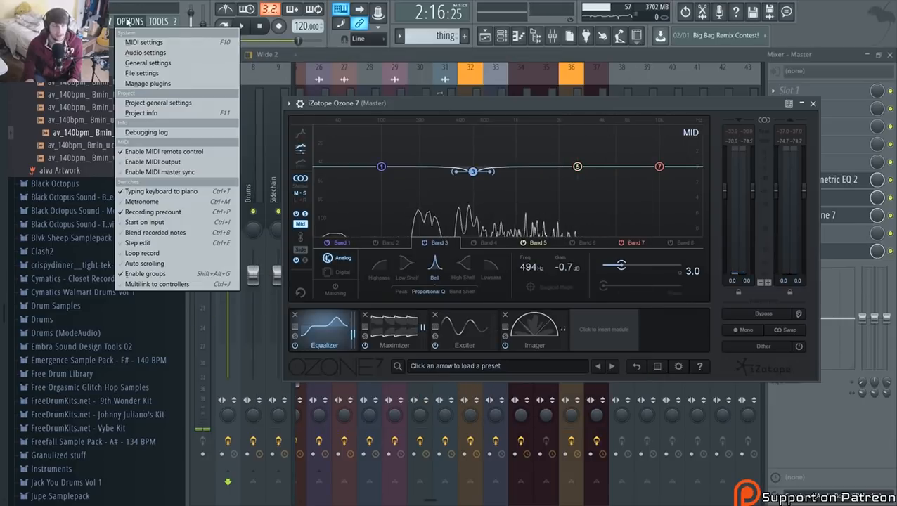
click(149, 63)
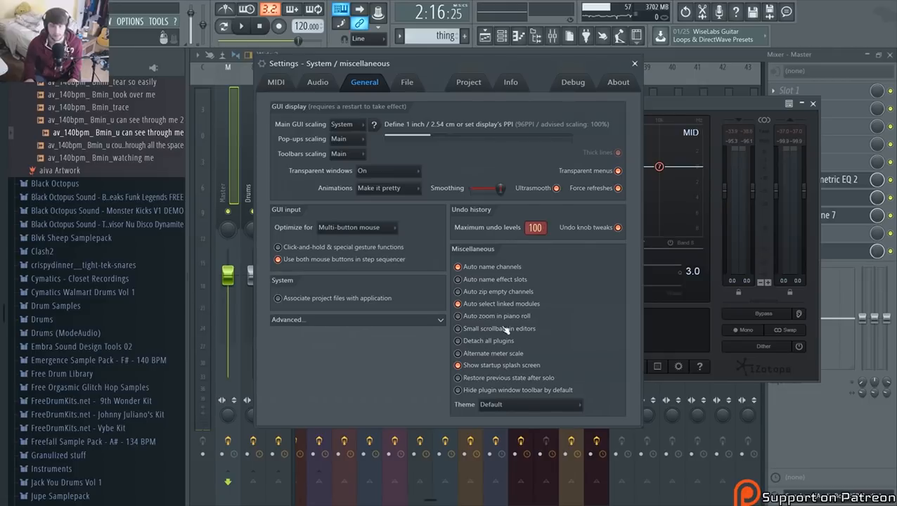
click(351, 322)
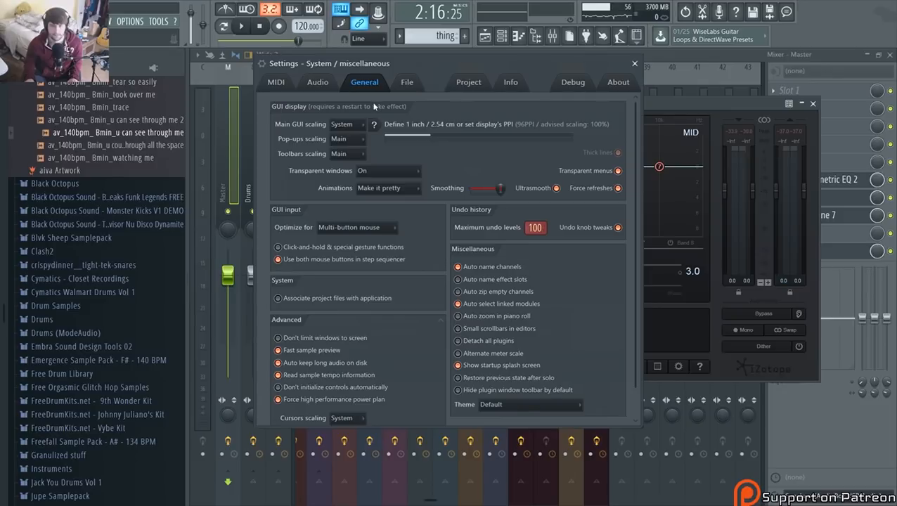
click(403, 93)
click(470, 86)
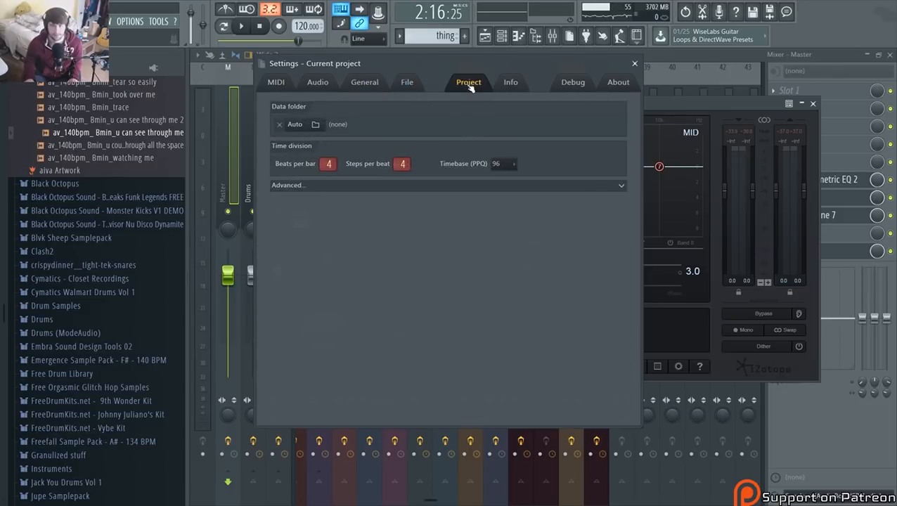
click(288, 187)
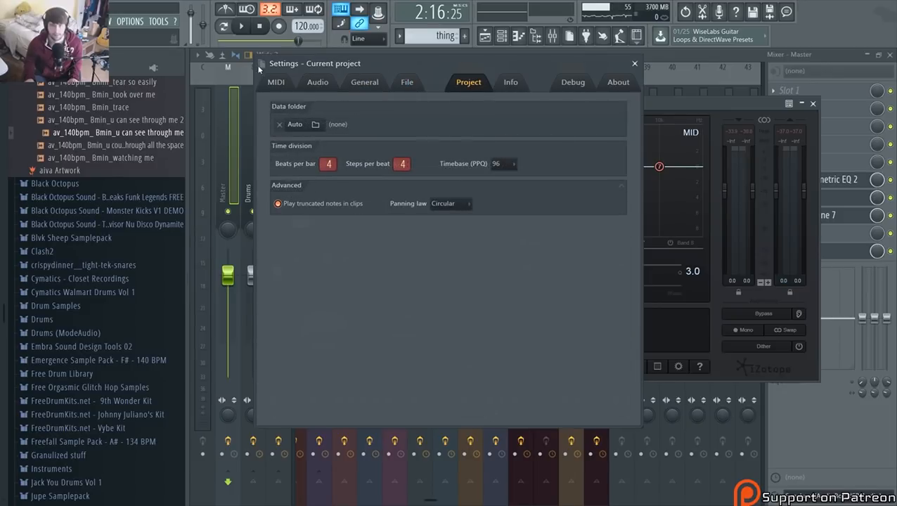
Run the macro that switches smart disable for all plugins and close the settings window
click(158, 21)
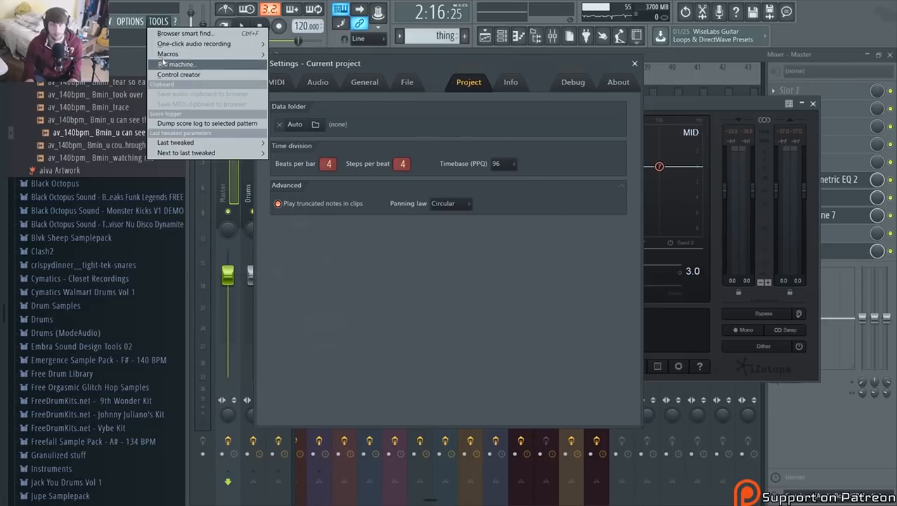
mouse_move(163, 55)
click(296, 134)
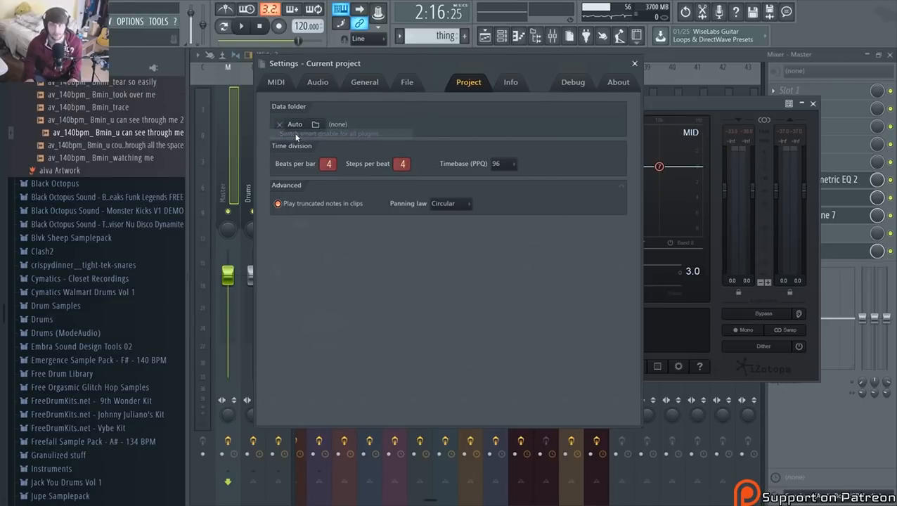
click(634, 64)
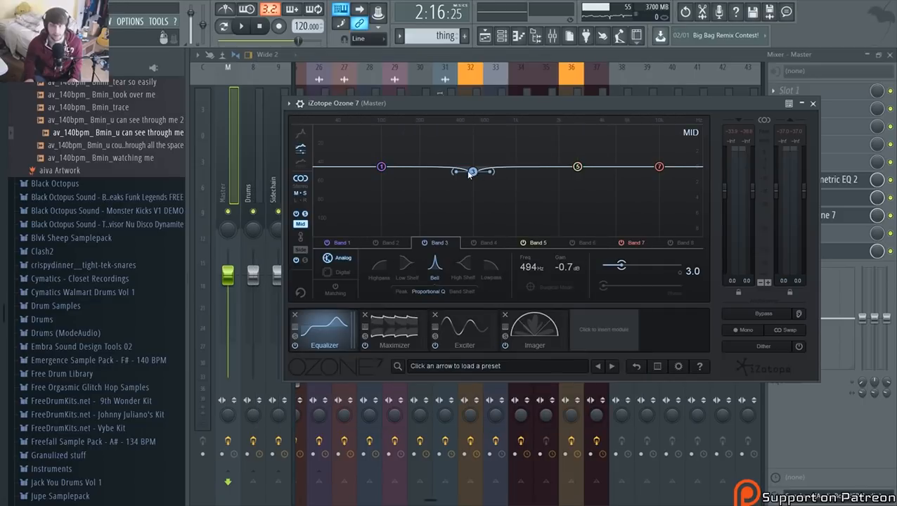
Replay the mix and lower the mid equalizer's band 3 to -1.1 dB at 510 Hz
key(space)
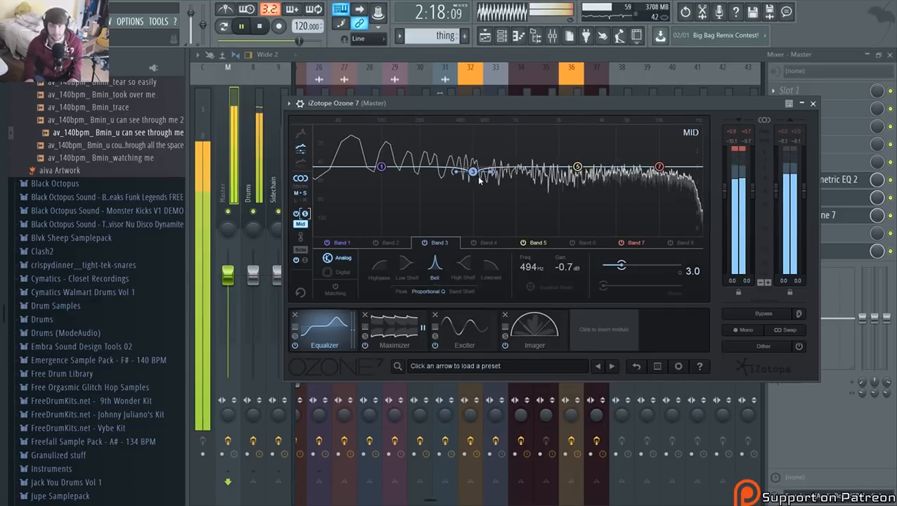
key(space)
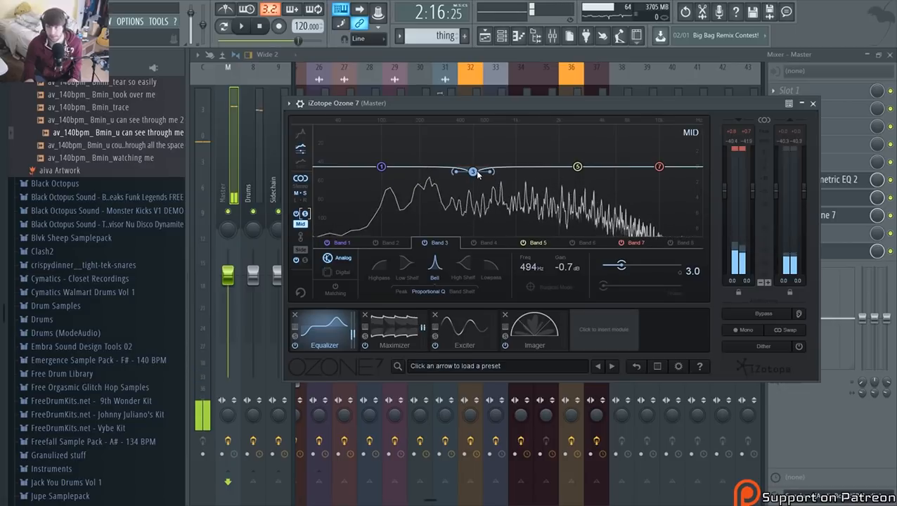
key(space)
key(space)
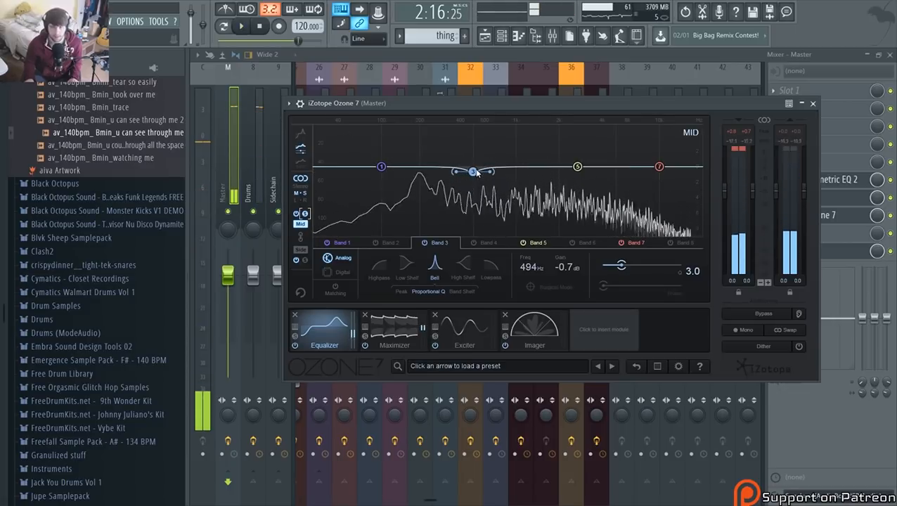
drag(478, 173, 475, 174)
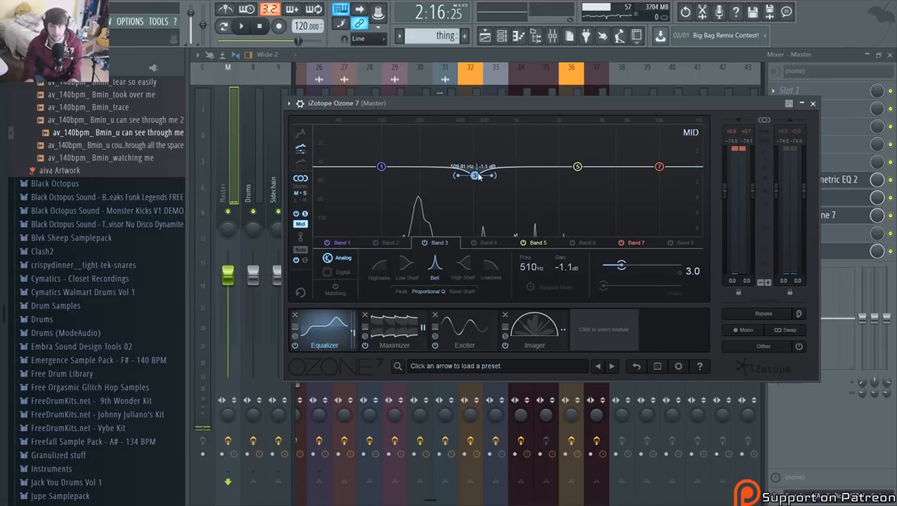
Set the mid equalizer's band 5 to -0.5 dB at 3.58 kHz with a Q of 0.9 while auditioning the mix
key(space)
drag(478, 173, 618, 176)
key(space)
key(space)
key(space)
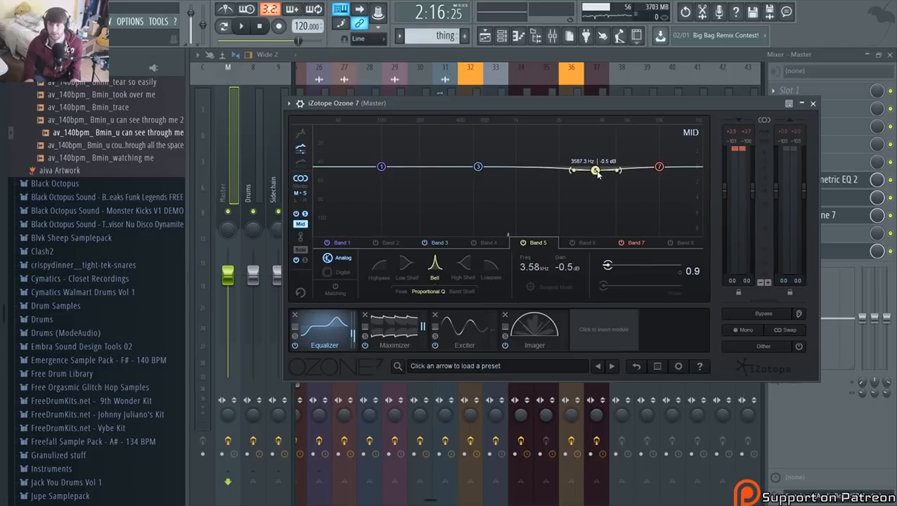
Set the mid equalizer's band 3 to about -0.8 dB at 490 Hz with a Q of 2.3 and replay the mix
click(478, 175)
drag(472, 177, 474, 176)
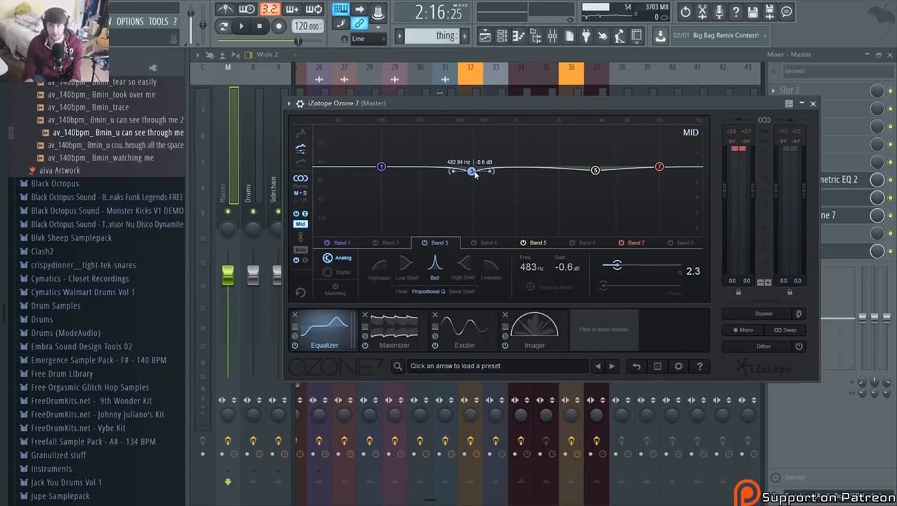
key(space)
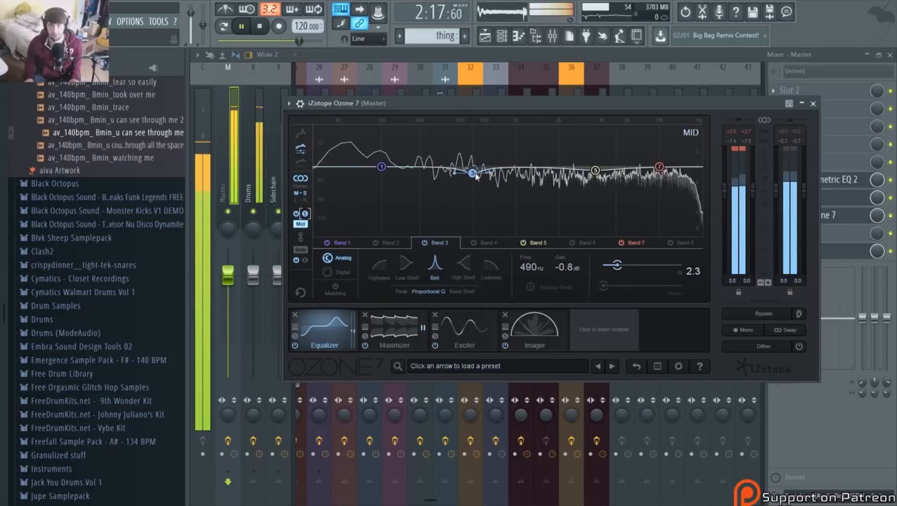
Set the mid equalizer's band 3 to -1.5 dB at 494 Hz with a Q of 2.6 while auditioning the mix
key(space)
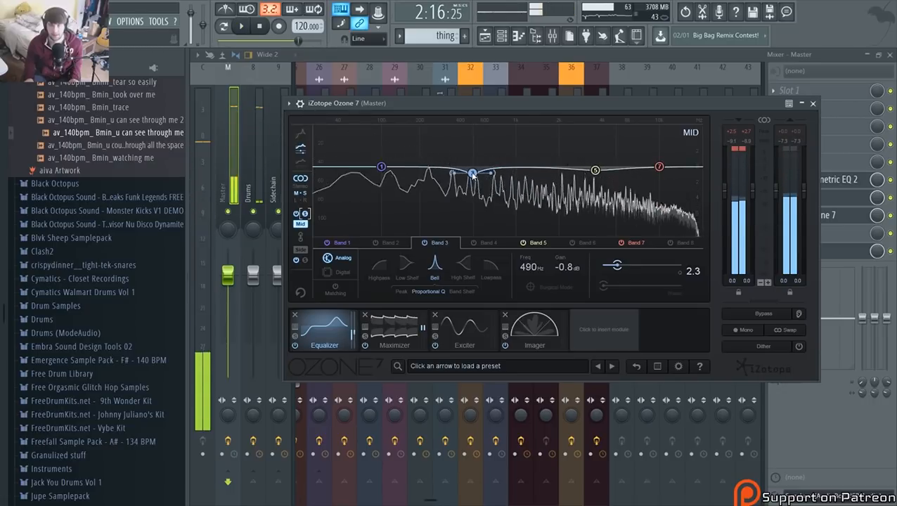
mouse_move(472, 177)
mouse_down()
mouse_move(475, 217)
mouse_move(478, 181)
mouse_up()
key(space)
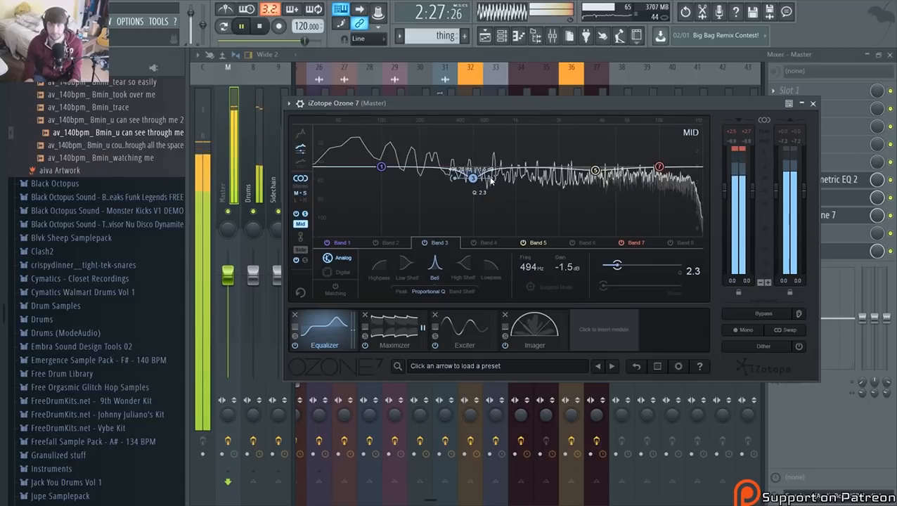
scroll(491, 181, up, 3)
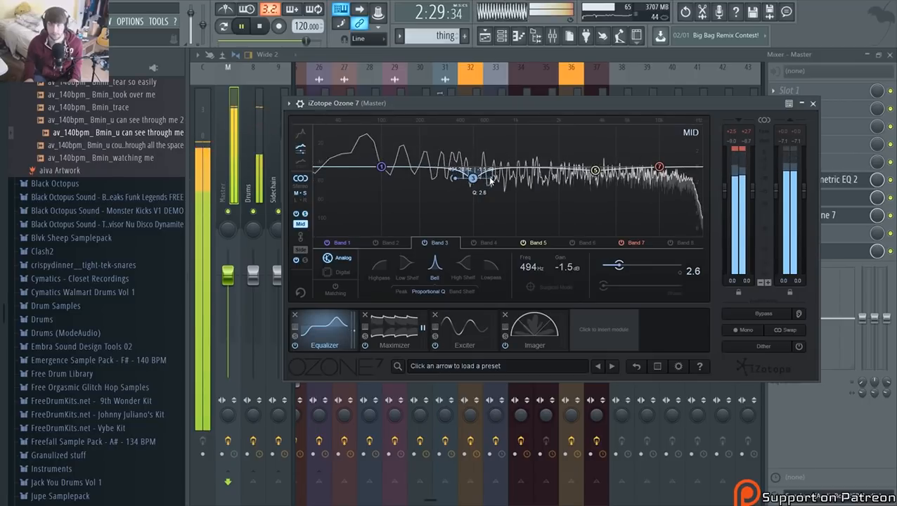
key(space)
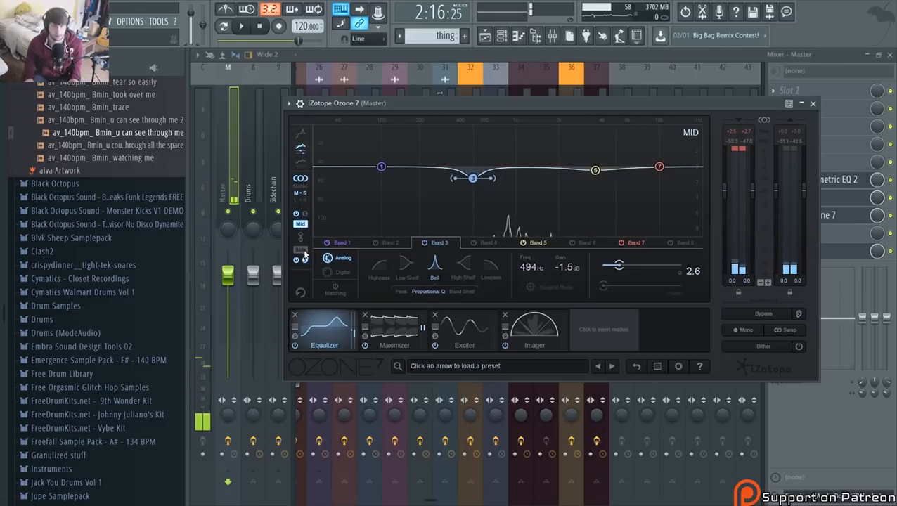
Switch to the side equalizer, audition the mix and turn band 1 into a highpass filter at 526 Hz
click(301, 251)
key(space)
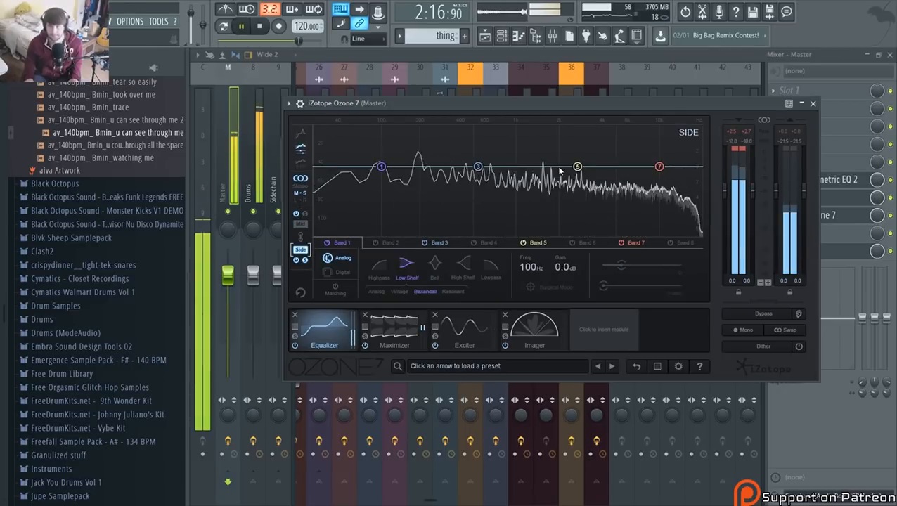
key(space)
drag(382, 167, 484, 202)
key(space)
key(space)
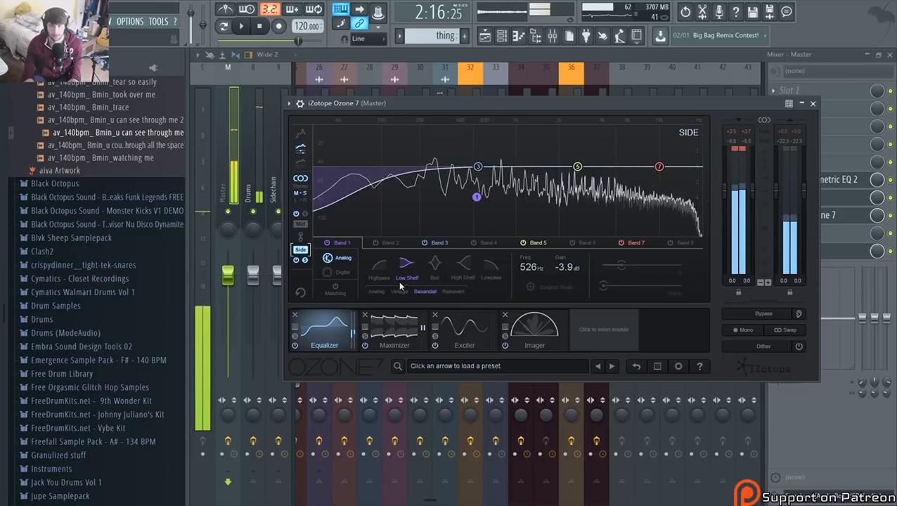
click(379, 267)
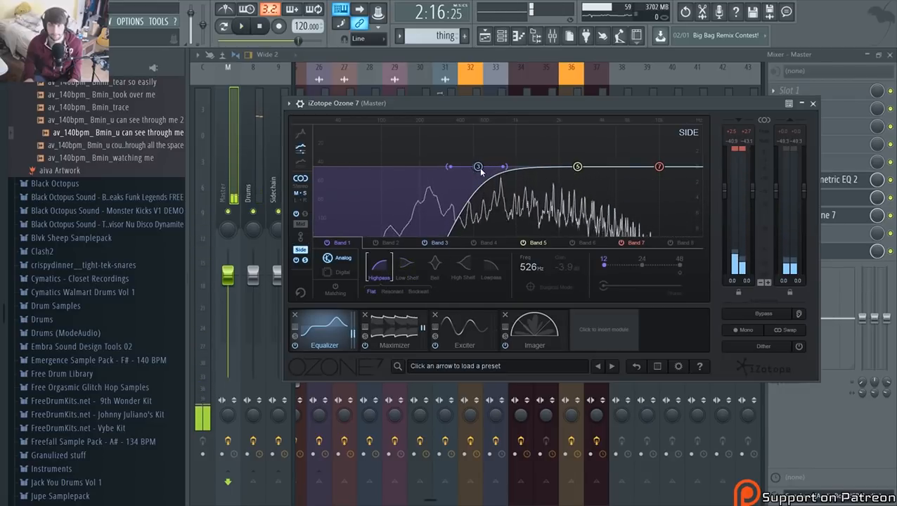
Sweep the side highpass filter during playback and set it to about 149 Hz with a slope of 12
key(space)
drag(482, 171, 392, 172)
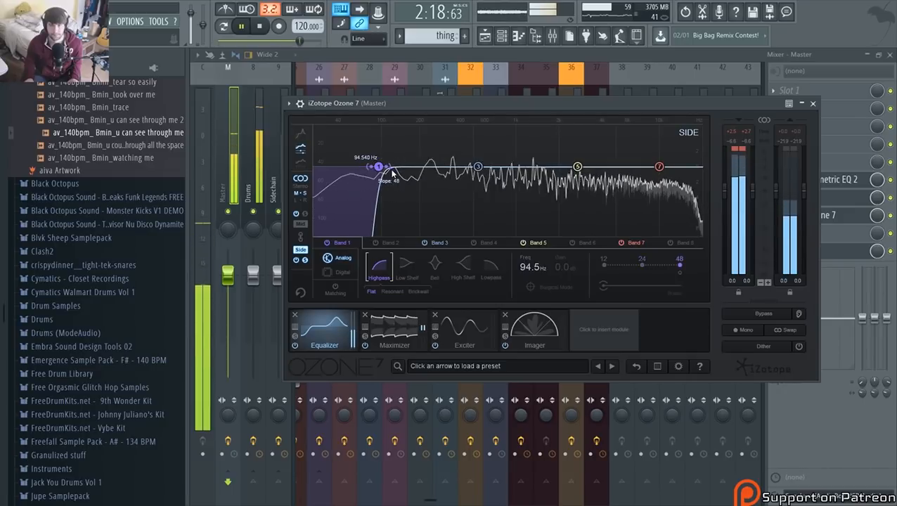
drag(380, 168, 414, 171)
key(space)
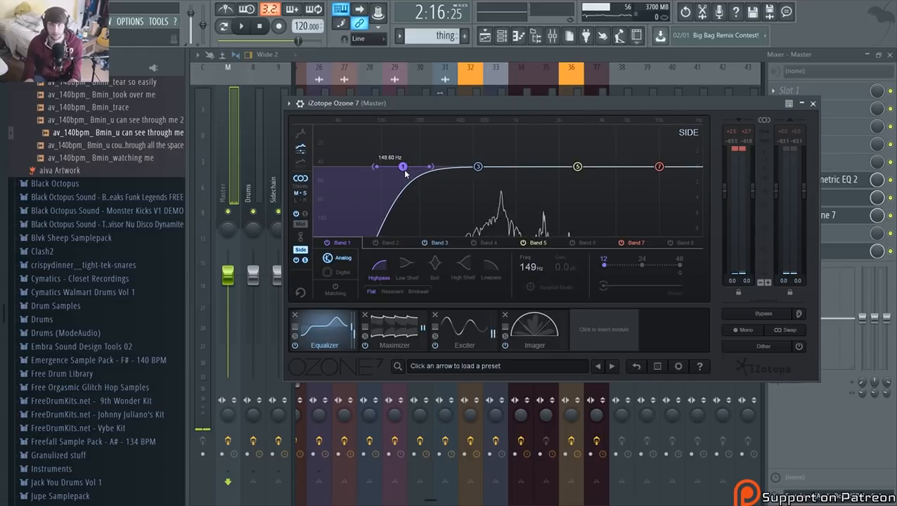
Lower the side highpass filter's frequency to 94.5 Hz while auditioning the mix
key(space)
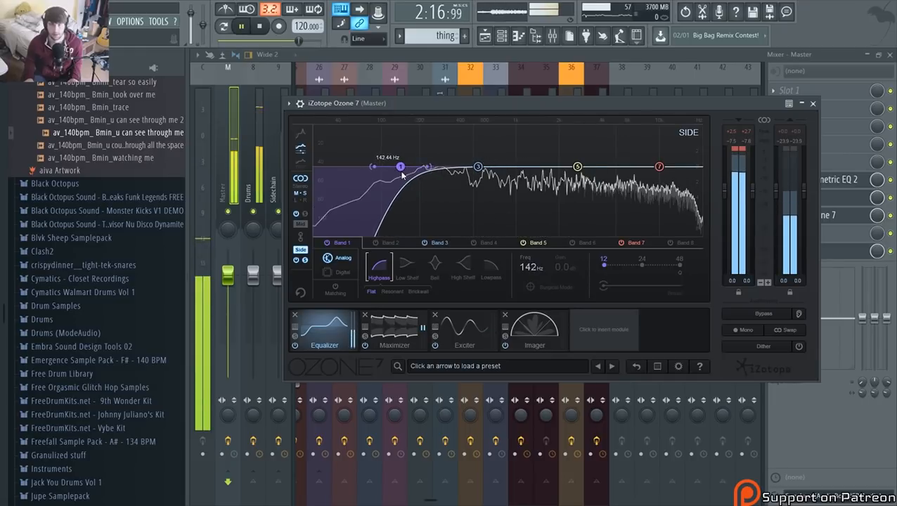
drag(405, 175, 388, 176)
mouse_move(388, 175)
mouse_down()
mouse_move(368, 185)
mouse_move(391, 185)
mouse_up()
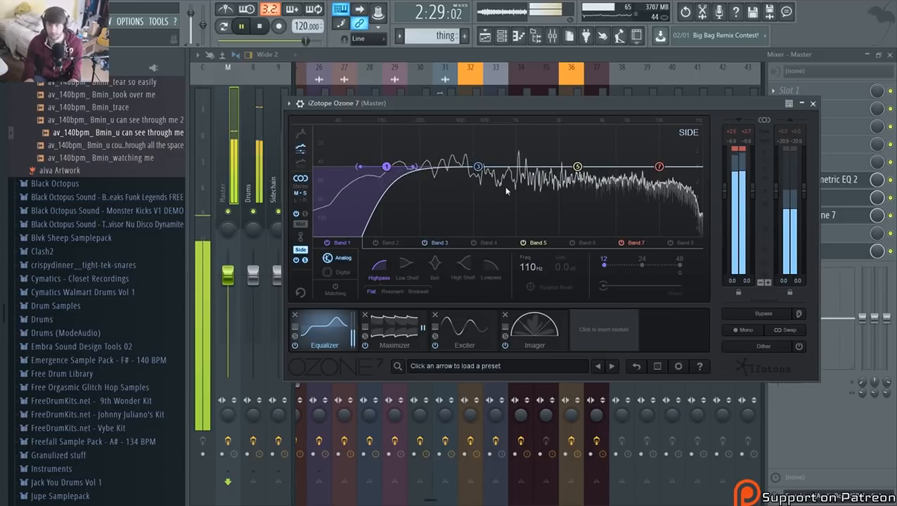
drag(389, 169, 381, 172)
key(space)
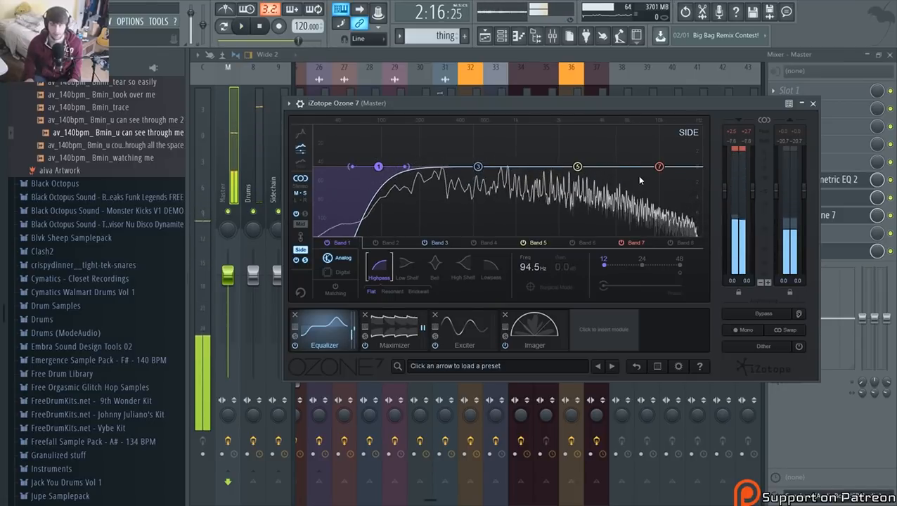
Enable side band 8 at 20.0 kHz with 0.2 dB gain and raise band 7's high shelf to 1.6 dB at 11.8 kHz
click(671, 242)
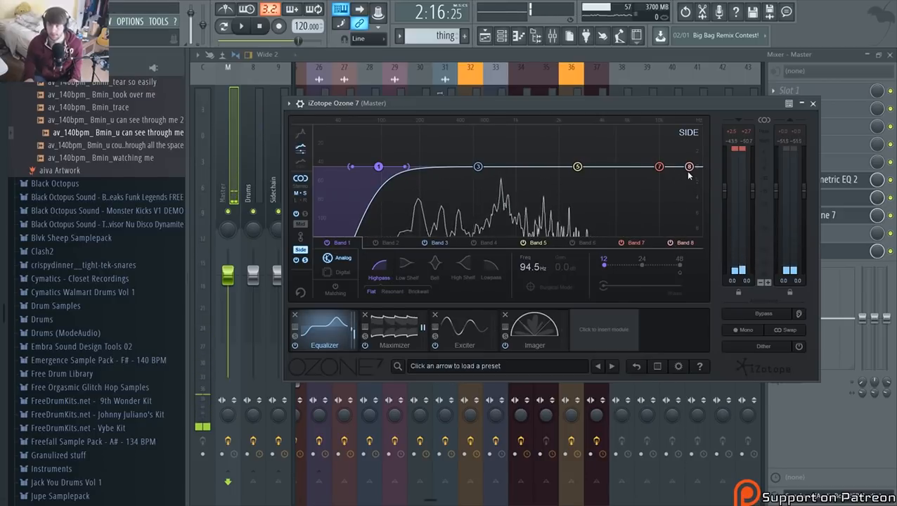
drag(689, 175, 700, 175)
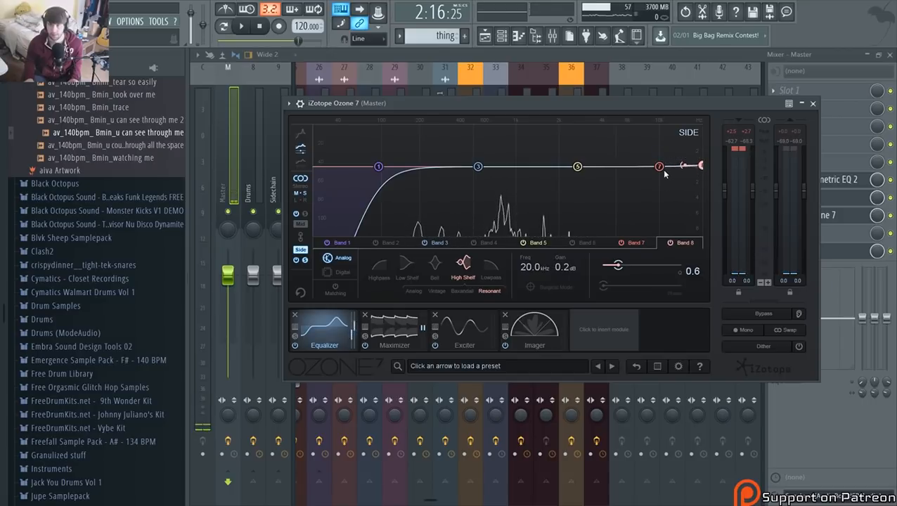
drag(665, 174, 671, 170)
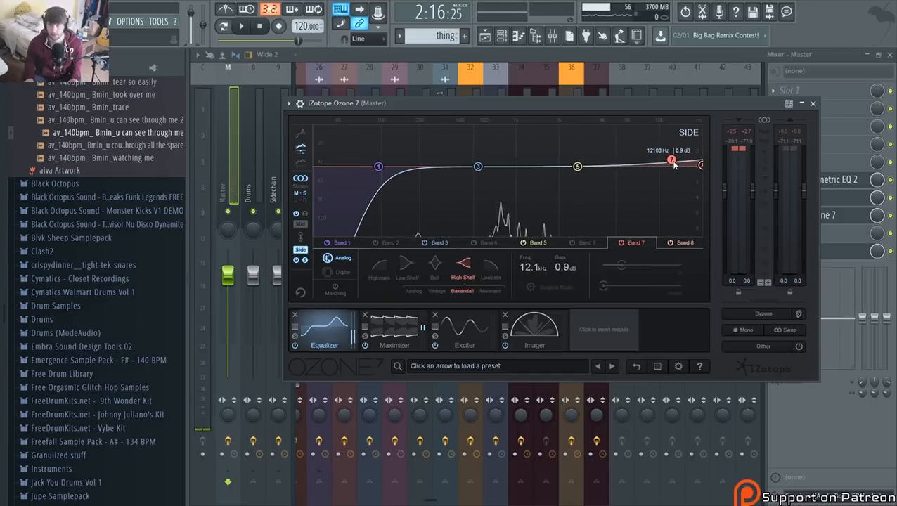
mouse_move(672, 159)
mouse_down()
mouse_move(670, 138)
mouse_move(670, 155)
mouse_up()
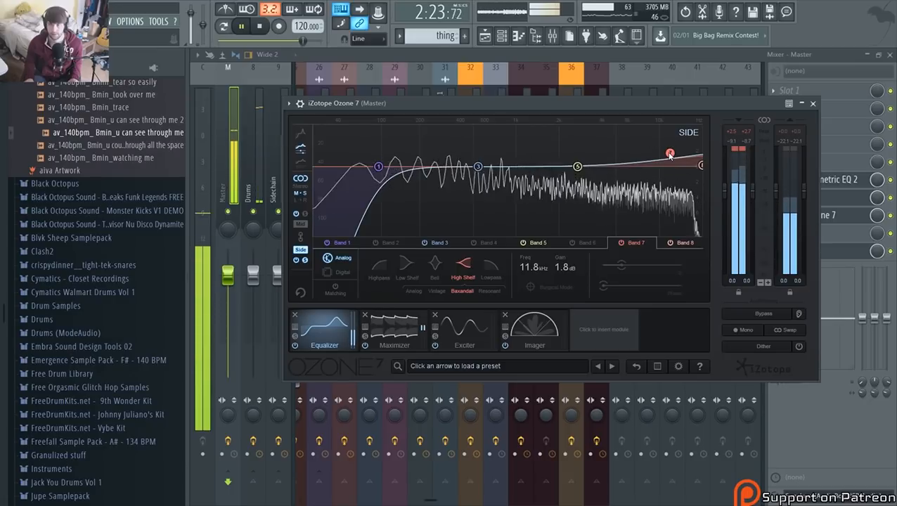
drag(670, 155, 670, 157)
key(space)
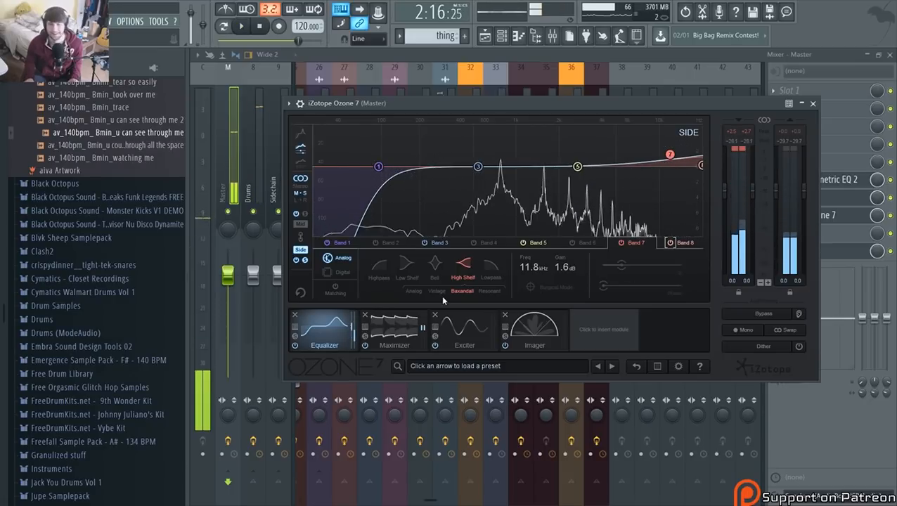
Check the Maximizer module briefly, return to the side equalizer and replay the mix
click(386, 325)
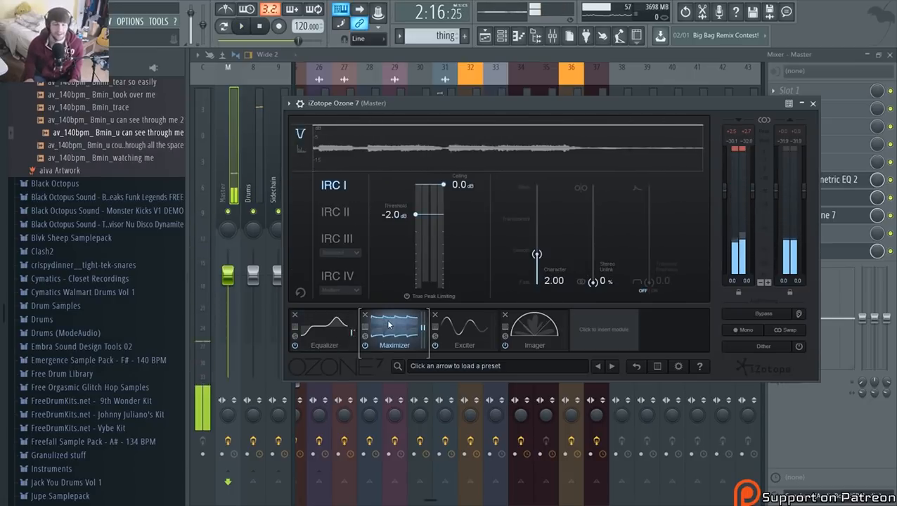
click(336, 333)
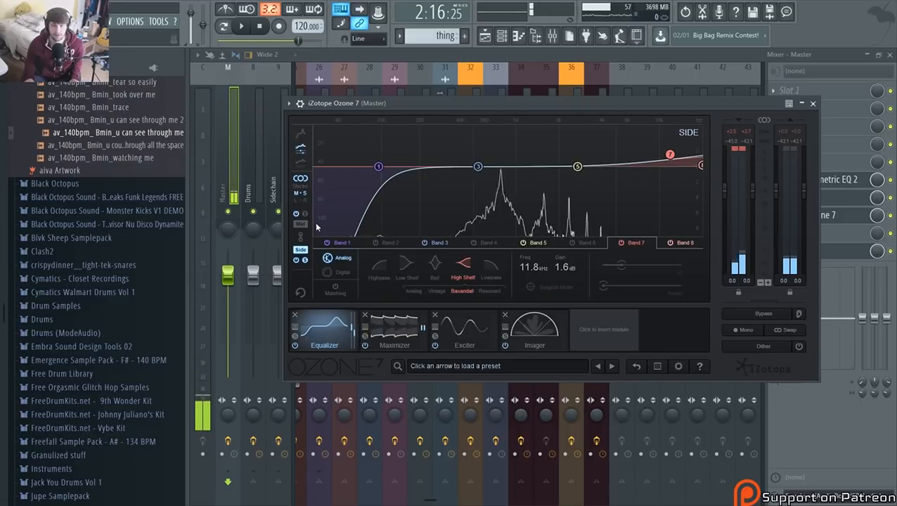
key(space)
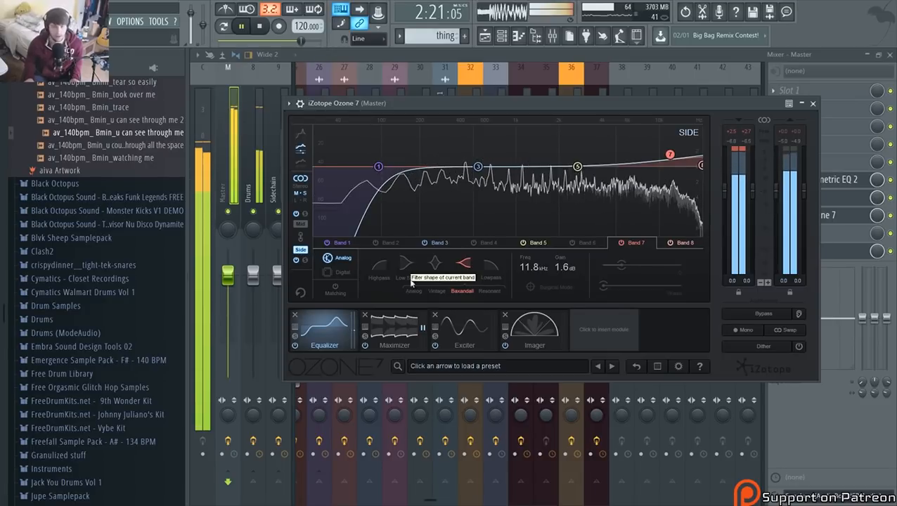
key(space)
Switch the Maximizer's limiting mode to IRC IV with the Modern style
click(395, 337)
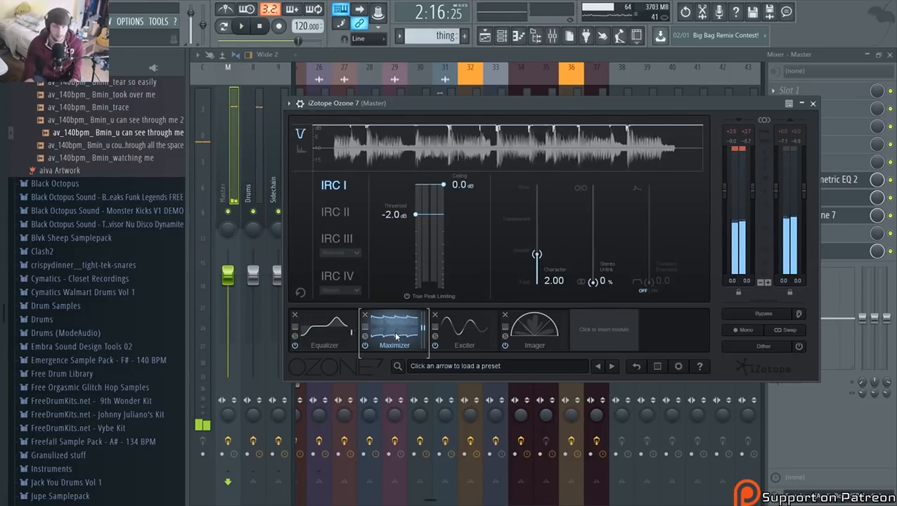
click(337, 276)
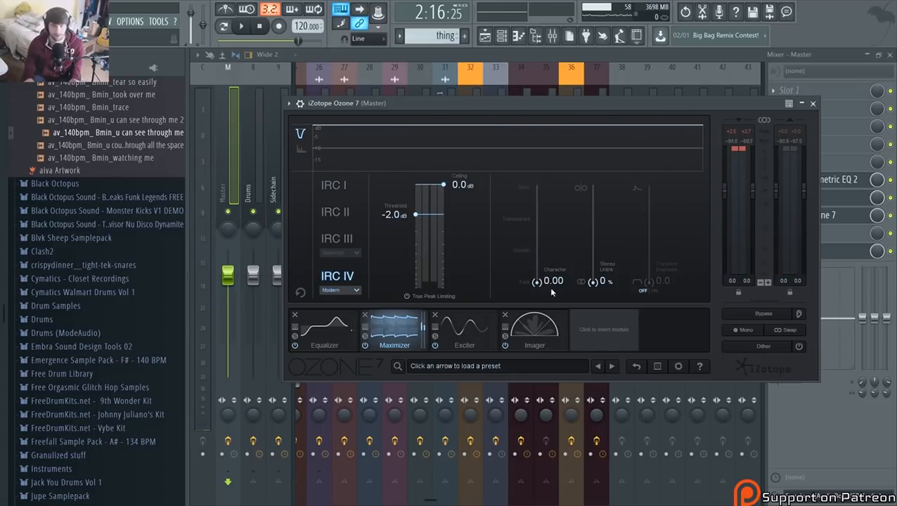
click(357, 290)
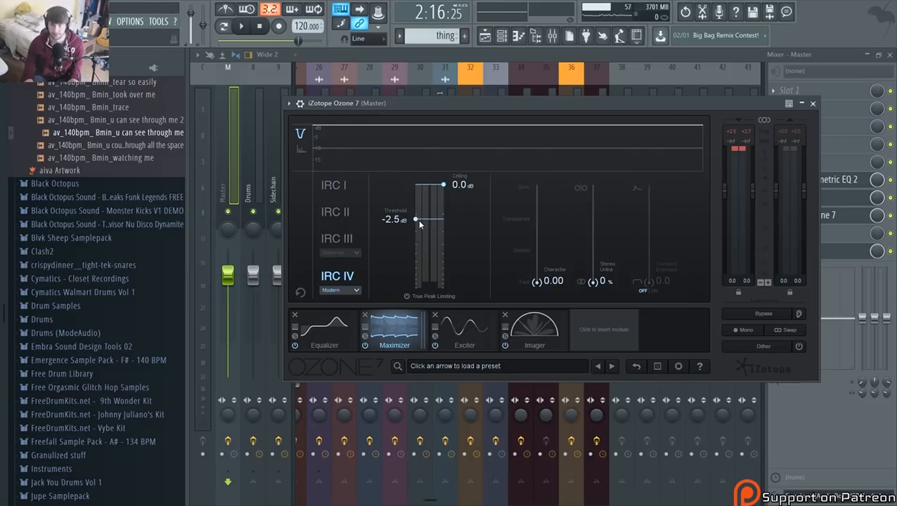
Audition the mix while adjusting the Ozone 7 Maximizer threshold, trying -5.0 dB and settling on -2.9 dB
key(space)
drag(417, 218, 418, 237)
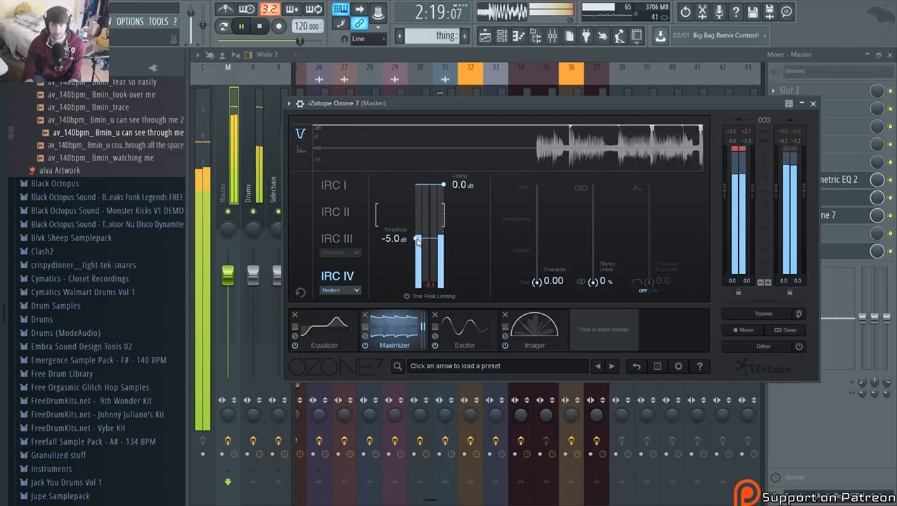
drag(417, 242, 416, 224)
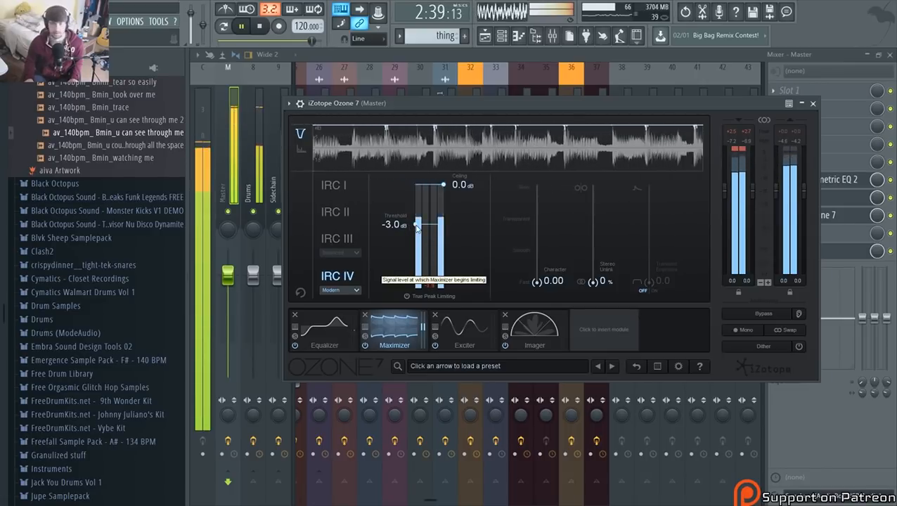
drag(414, 225, 412, 225)
key(space)
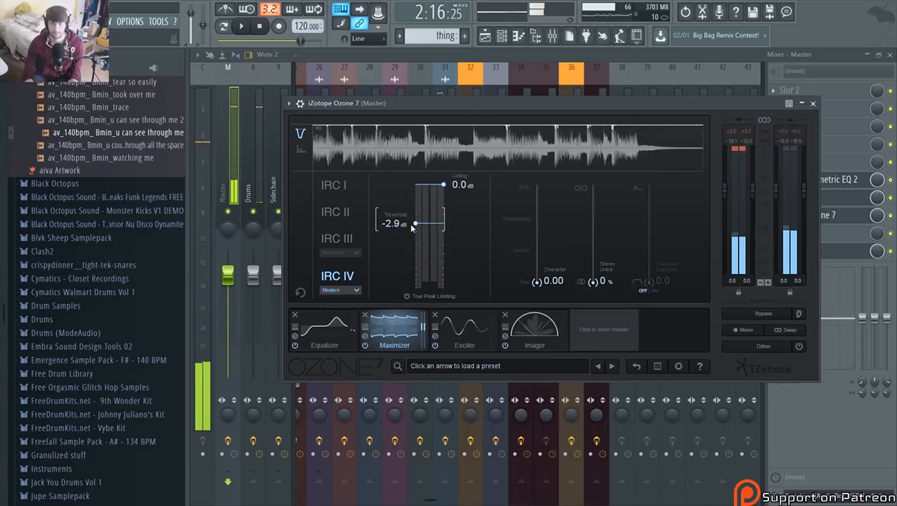
Close Ozone 7 and check the Fruity parametric EQ 2 on the Kick mixer track
click(361, 49)
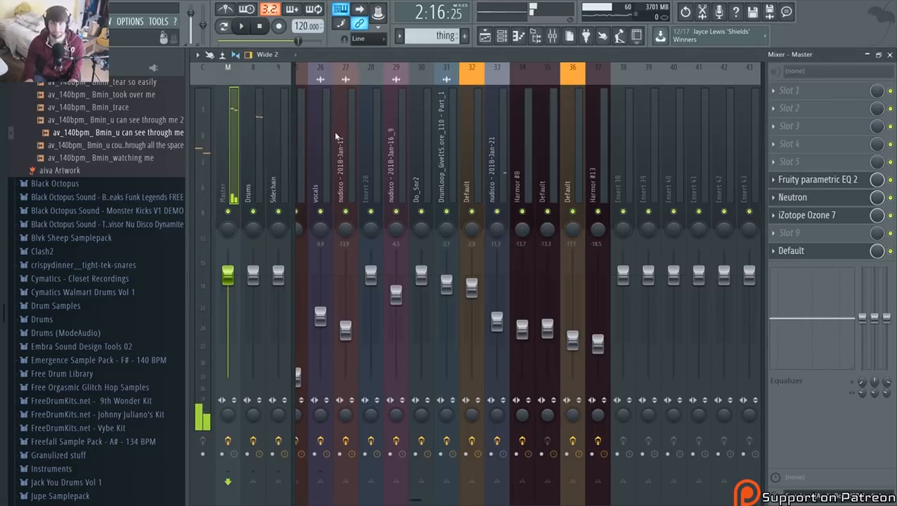
scroll(345, 140, up, 10)
click(316, 188)
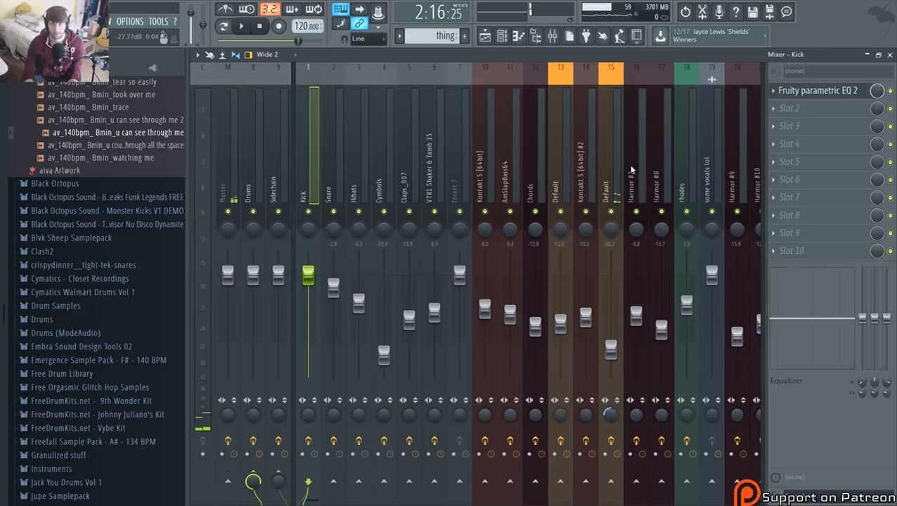
click(813, 95)
click(813, 95)
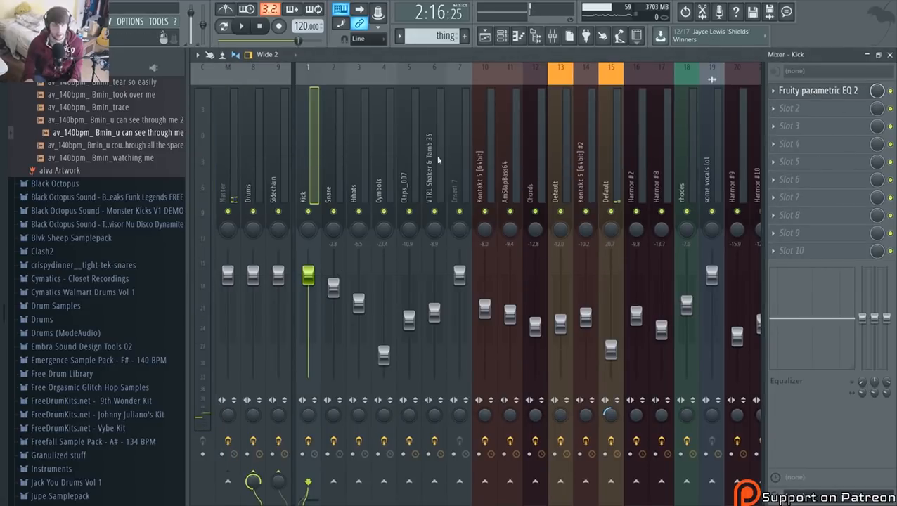
Open the Default multiband compressor on the Drums mixer track and audition the drums through it
click(261, 167)
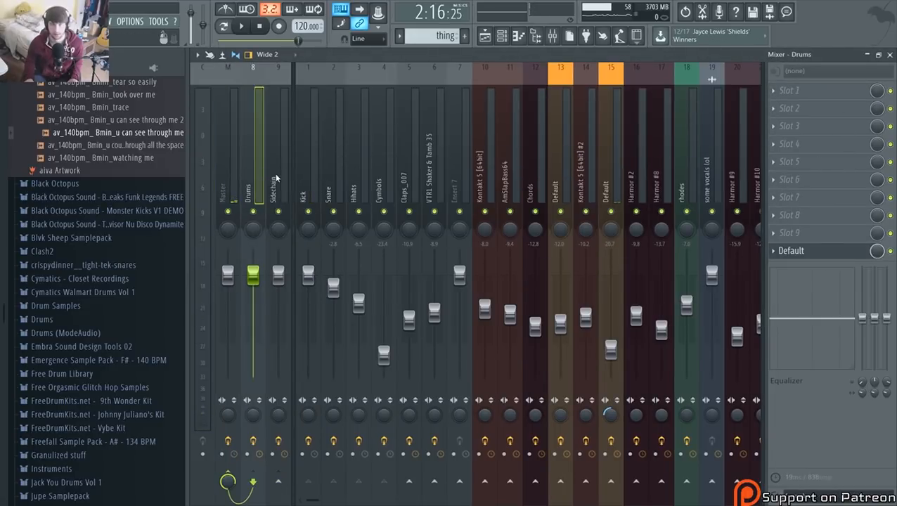
click(809, 258)
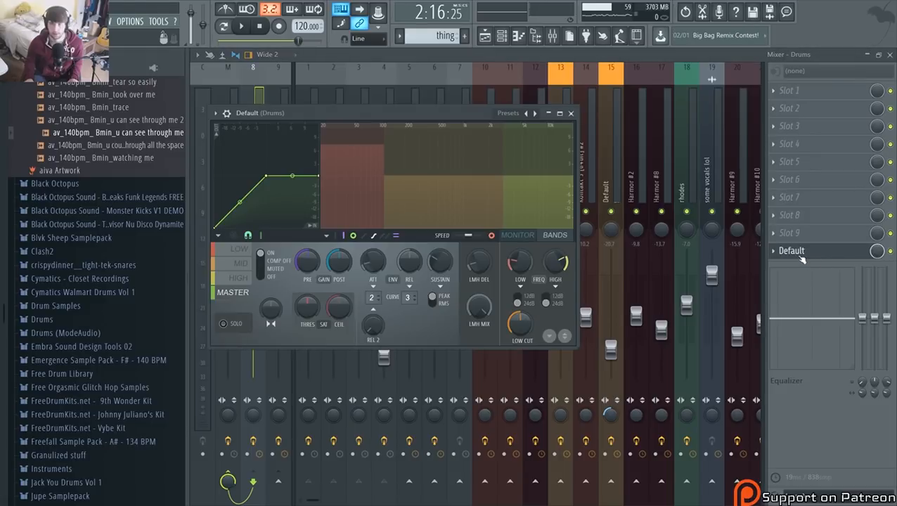
key(space)
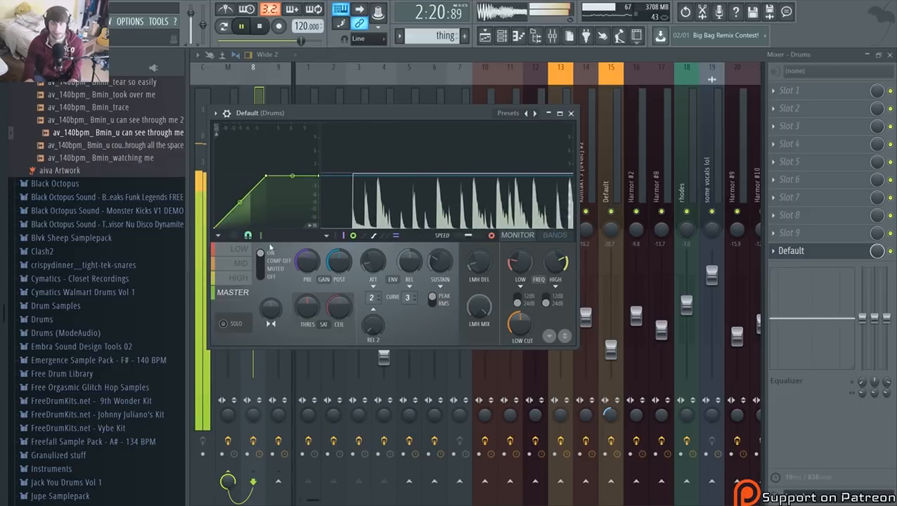
key(space)
Solo the low band of the Drums compressor, raise its pre gain slightly and lower its curve's threshold point while auditioning
click(242, 250)
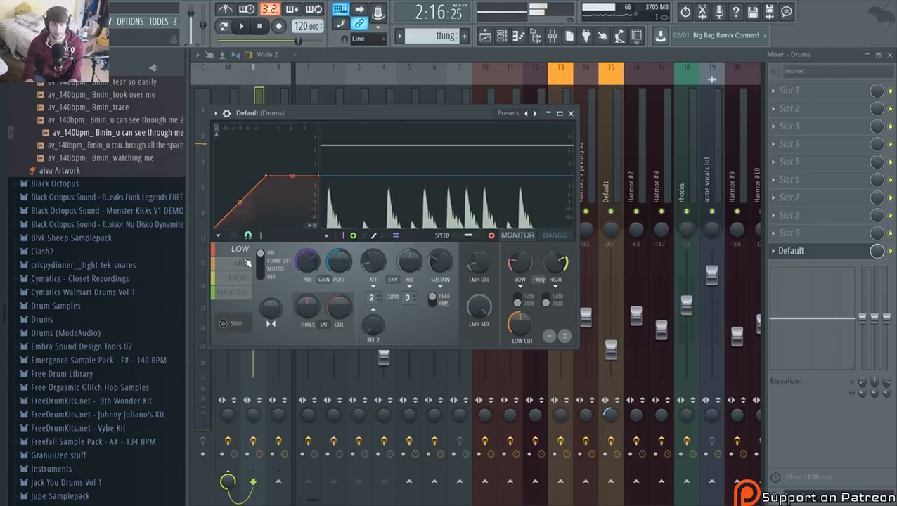
click(223, 324)
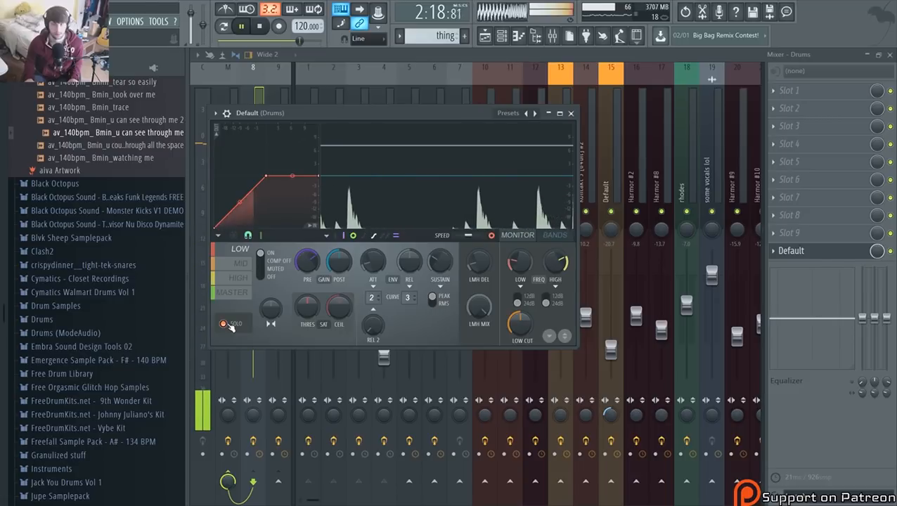
drag(306, 266, 307, 259)
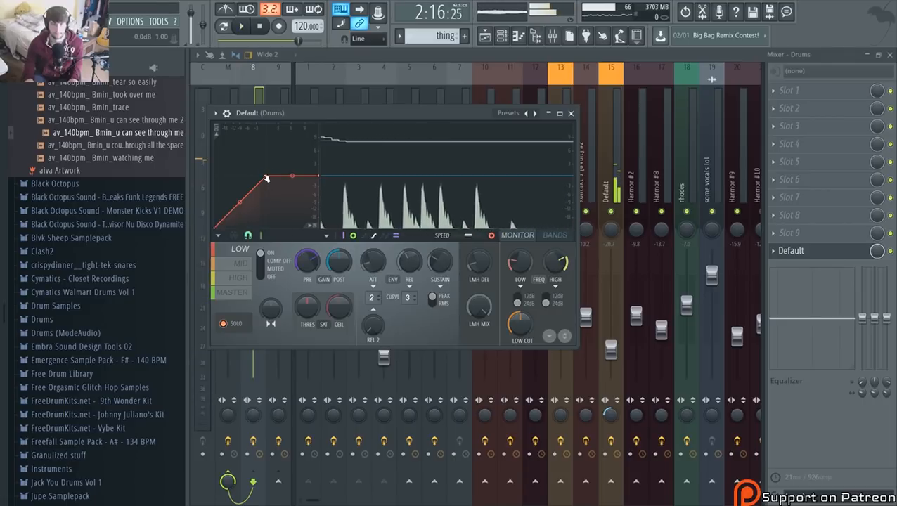
key(space)
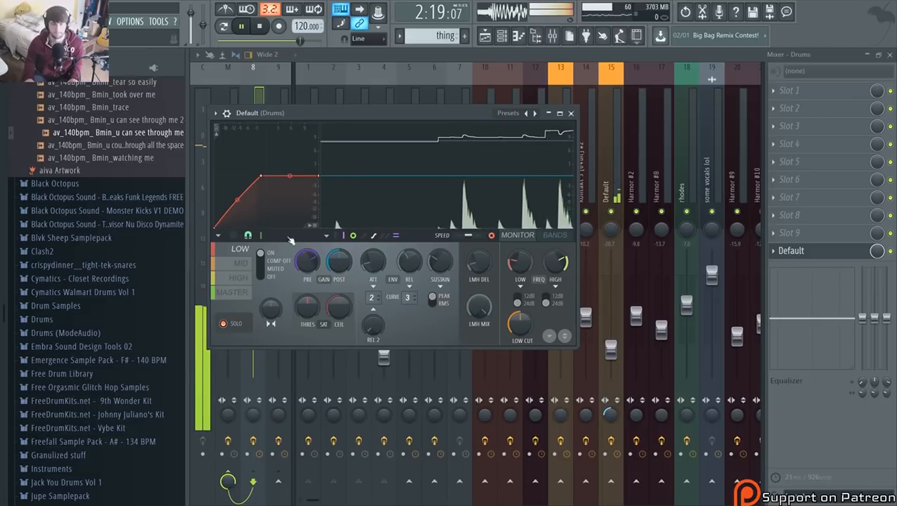
Return the Drums compressor to its master band with solo off, audition the full mix, and close the plugin
click(242, 296)
key(space)
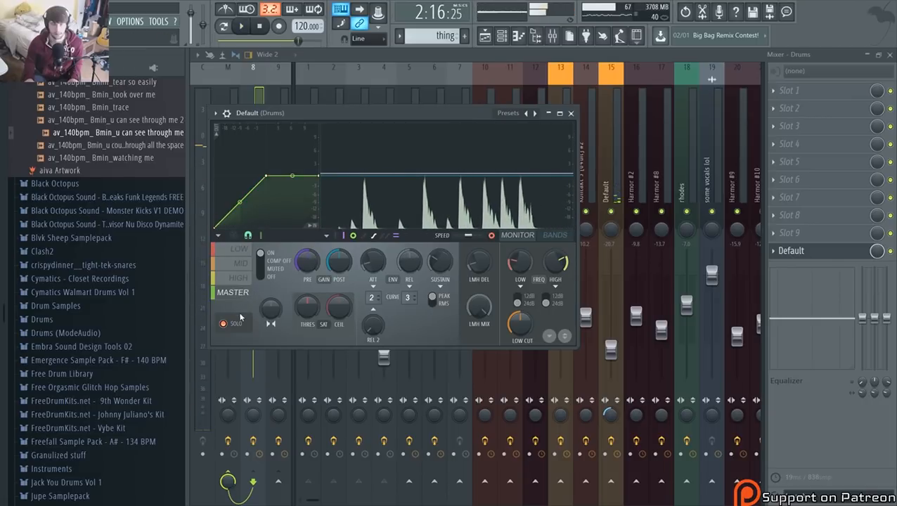
key(space)
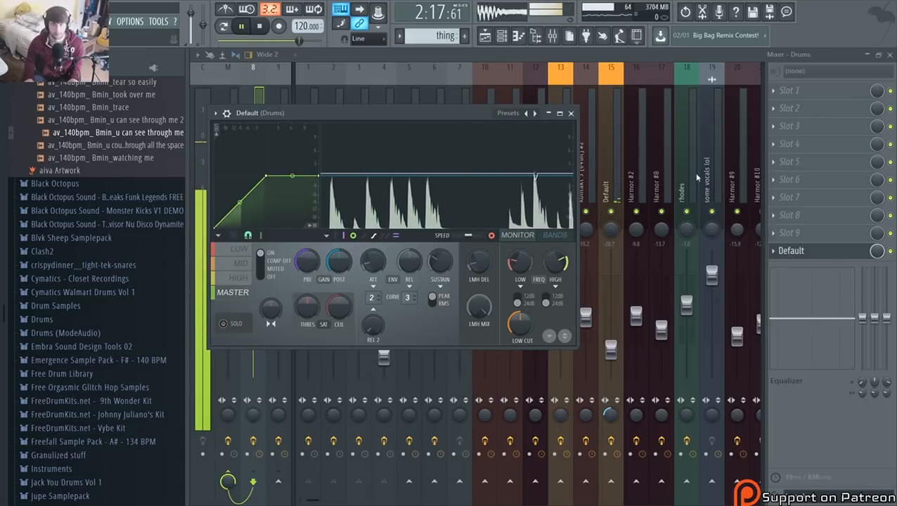
click(464, 56)
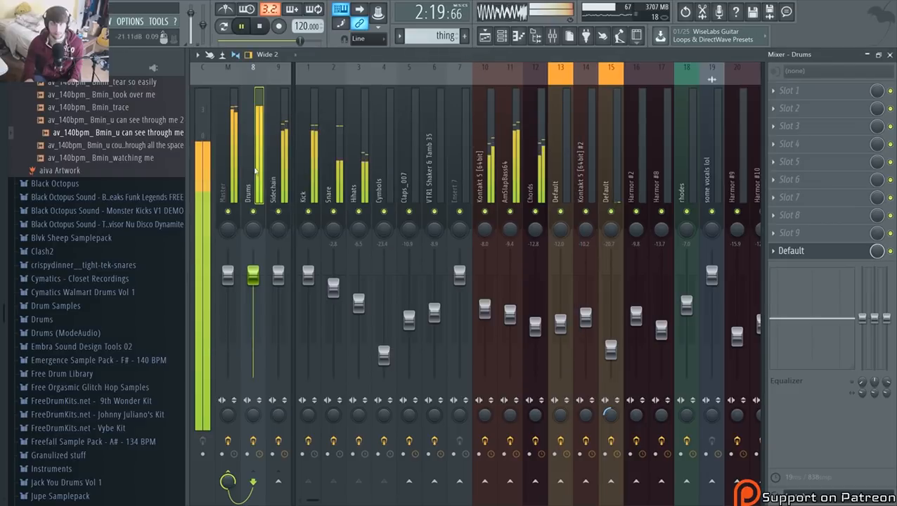
Open the Default multiband compressor on the Master track and audition the mix through it
click(231, 169)
key(space)
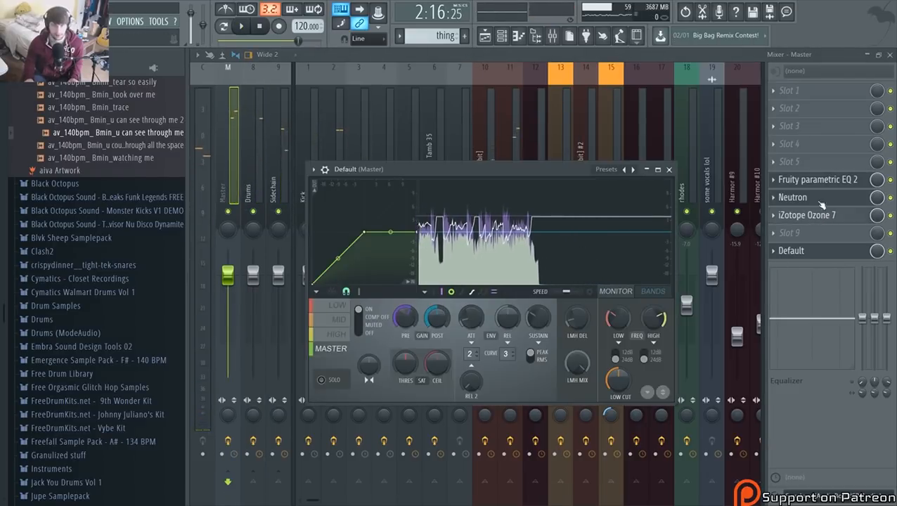
right_click(624, 170)
click(643, 22)
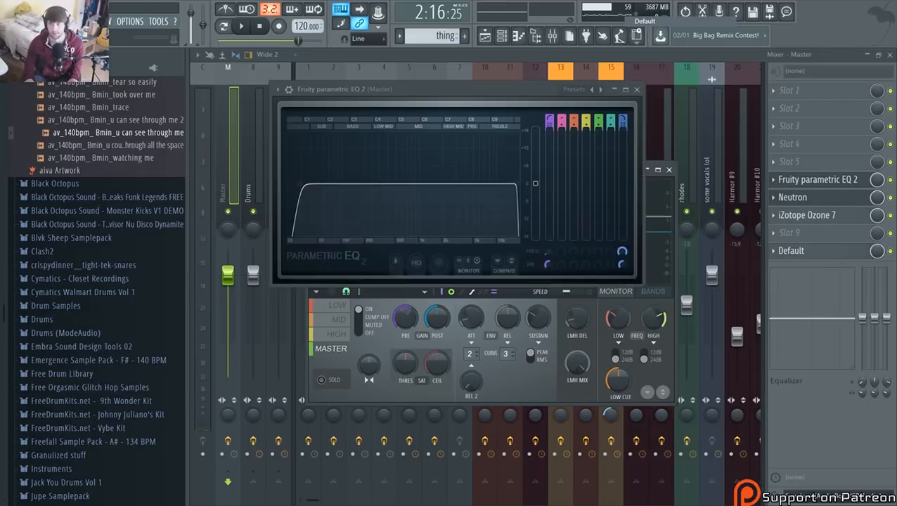
click(813, 253)
click(814, 254)
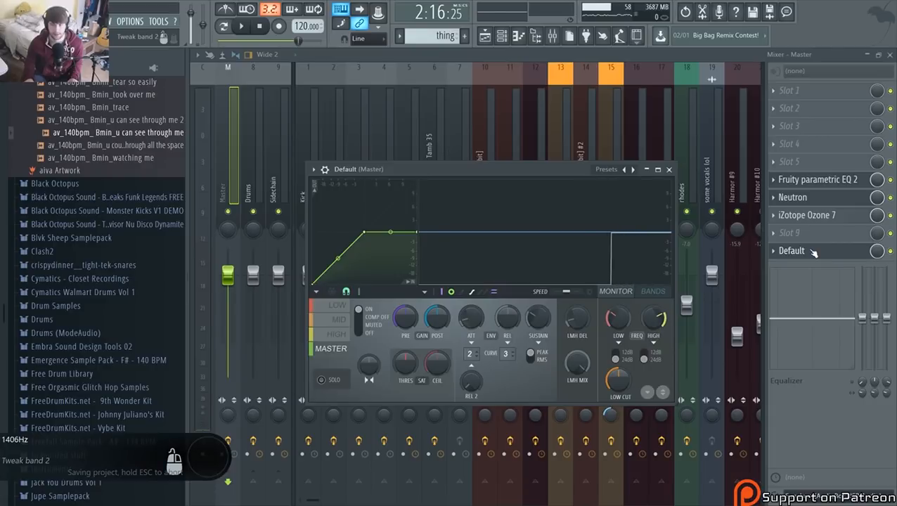
key(space)
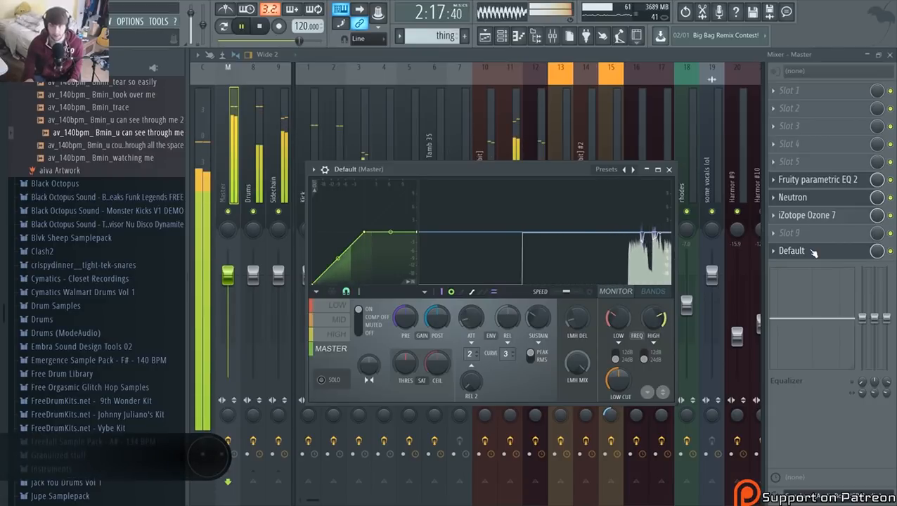
key(space)
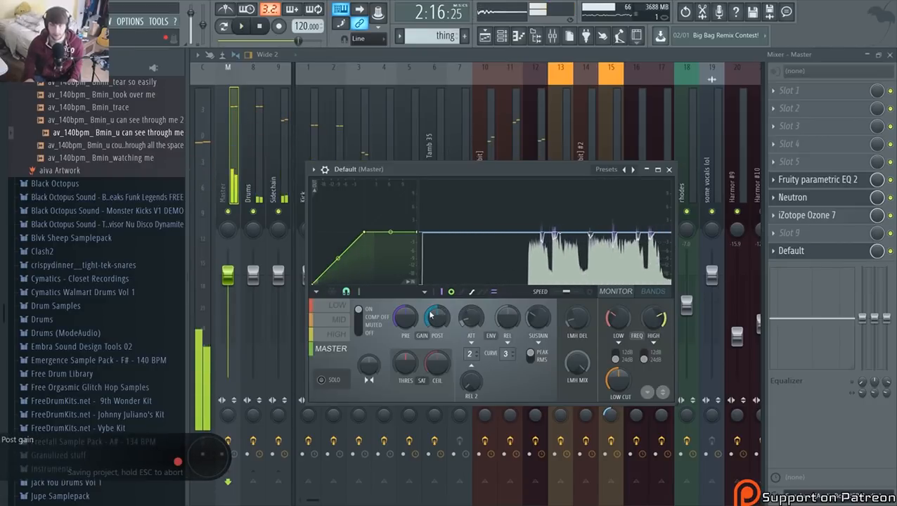
Adjust the master band's pre gain in the Master track's compressor and audition the change
drag(407, 315, 407, 327)
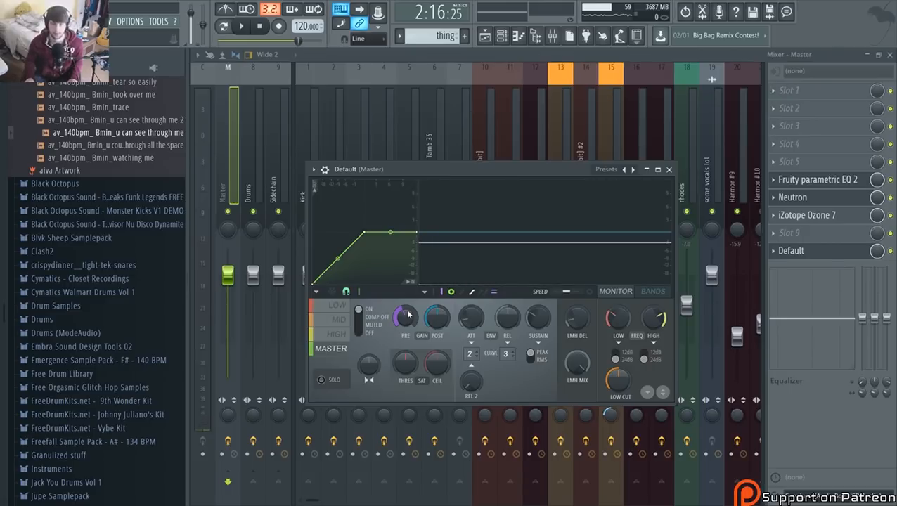
right_click(408, 315)
click(420, 318)
key(space)
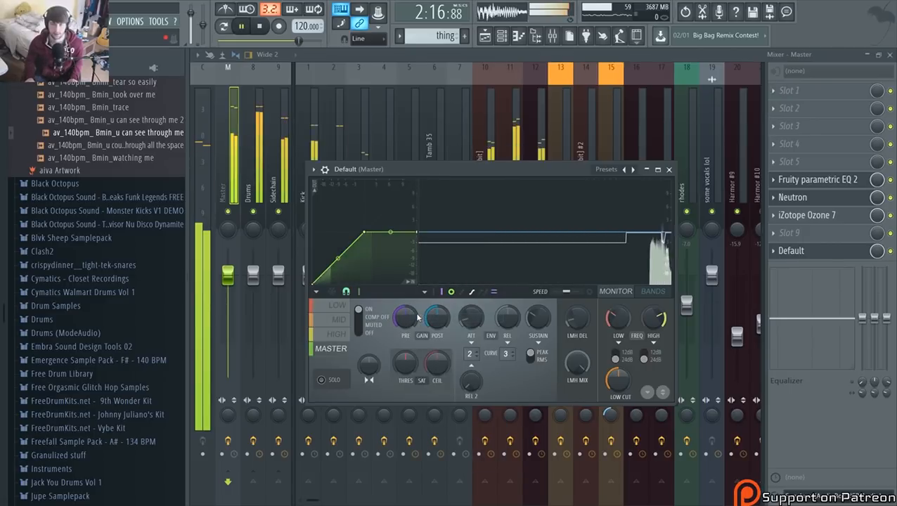
key(space)
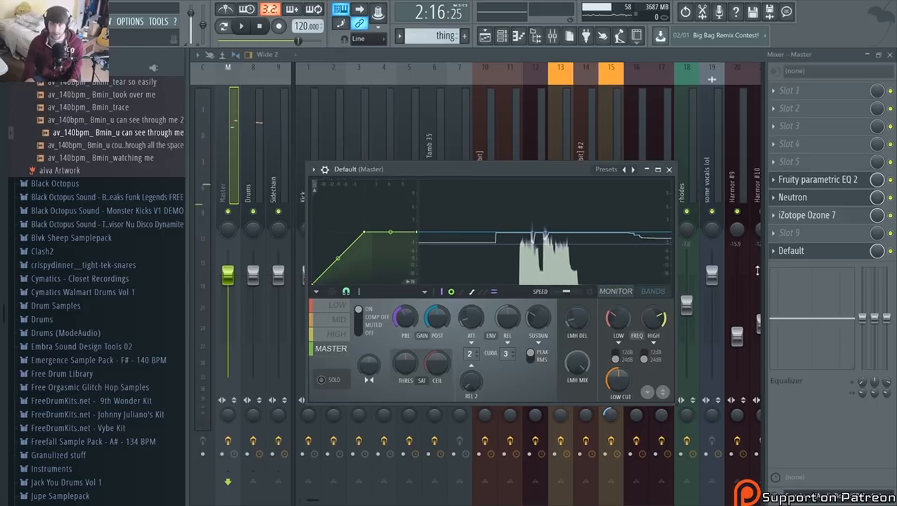
Set the Maximizer threshold to -4.0 dB in the Master track's iZotope Ozone 7 while auditioning the mix
click(834, 215)
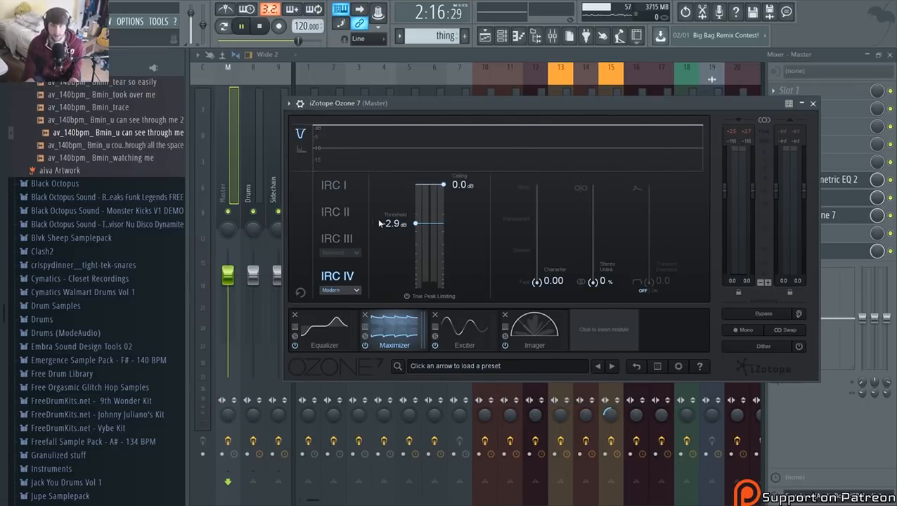
drag(415, 224, 416, 232)
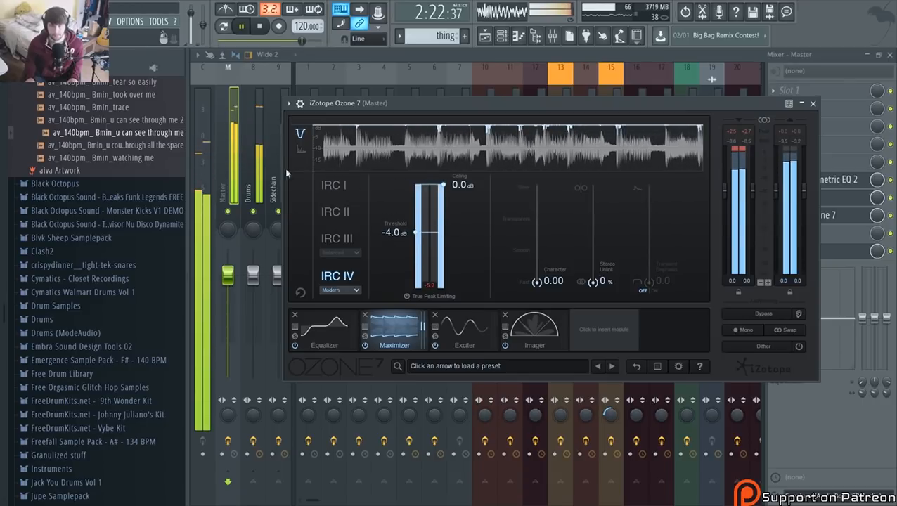
key(space)
Compare the effect chains of the Drums and Master tracks and reopen the Drums track's Default compressor
click(249, 164)
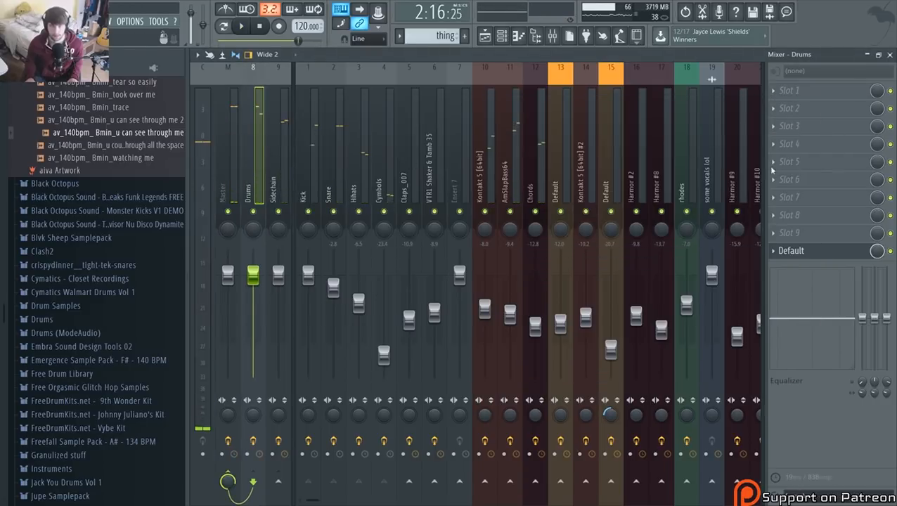
click(830, 258)
key(Escape)
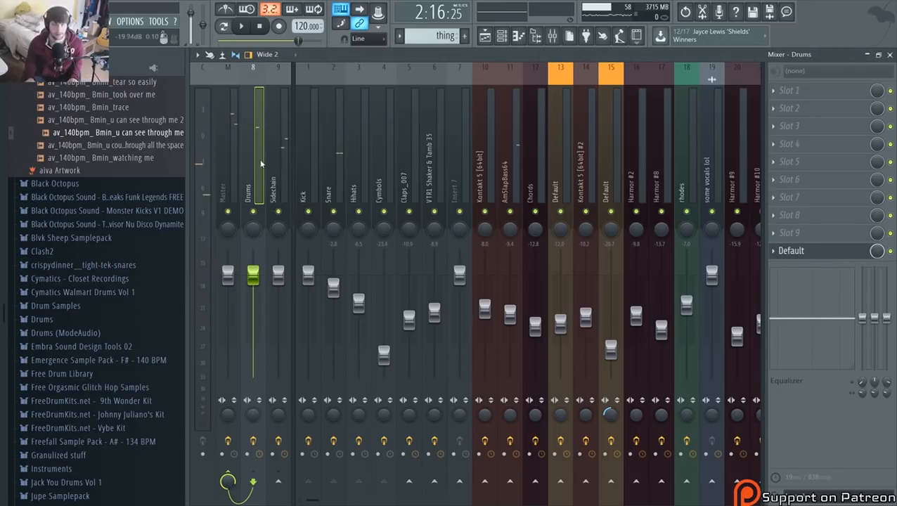
click(225, 170)
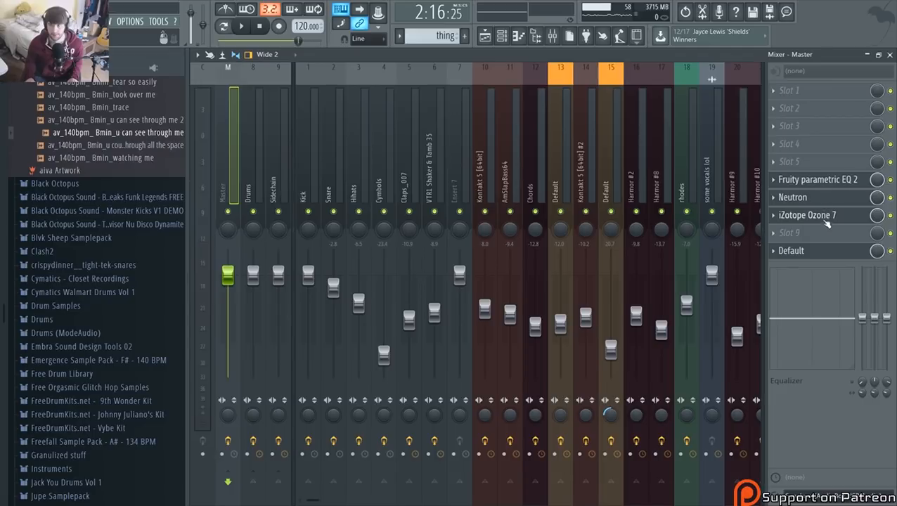
click(253, 164)
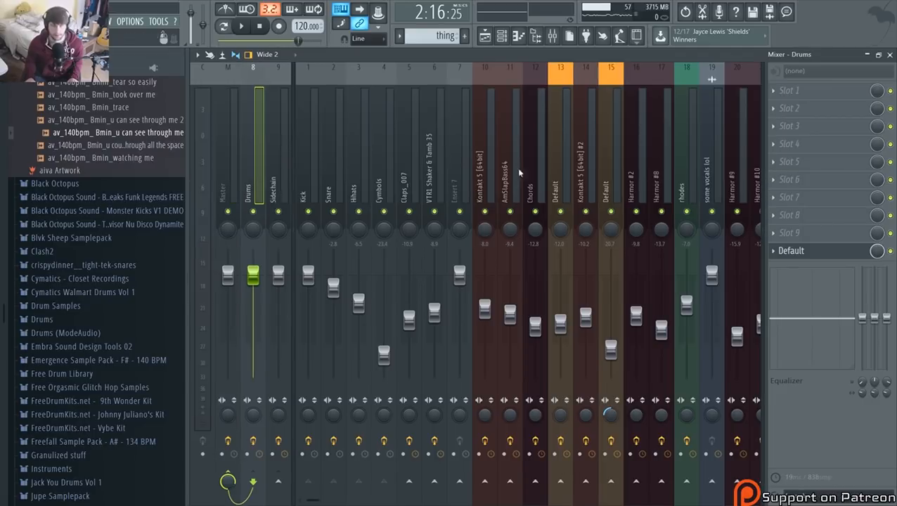
click(821, 257)
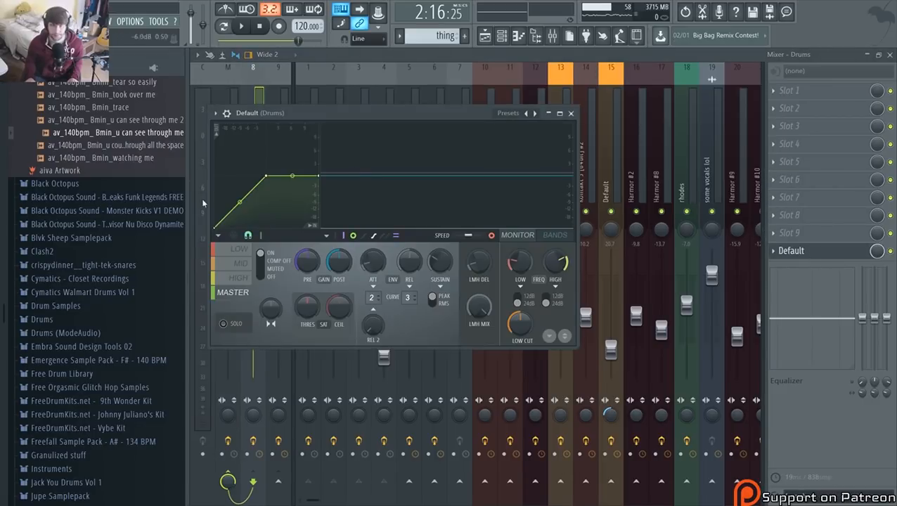
Audition the Drums compressor's low band and raise its curve's threshold point to 0.0 dB
click(239, 253)
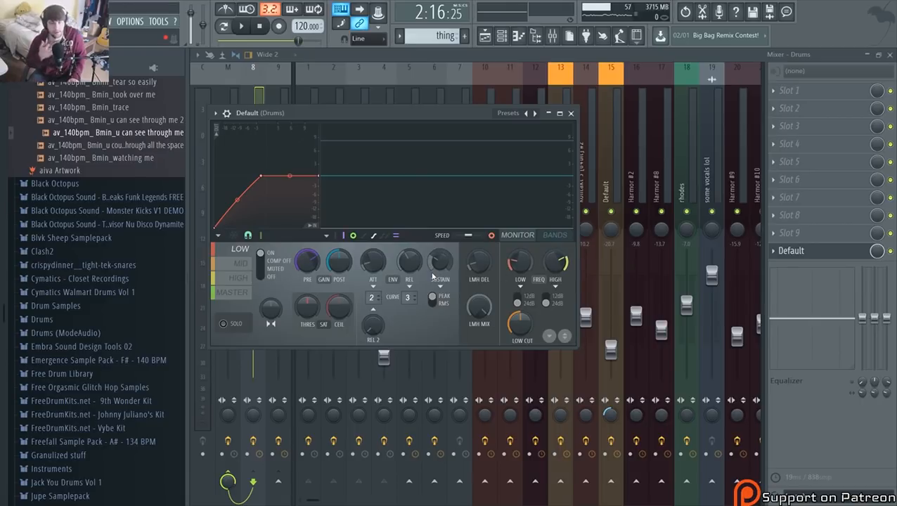
key(space)
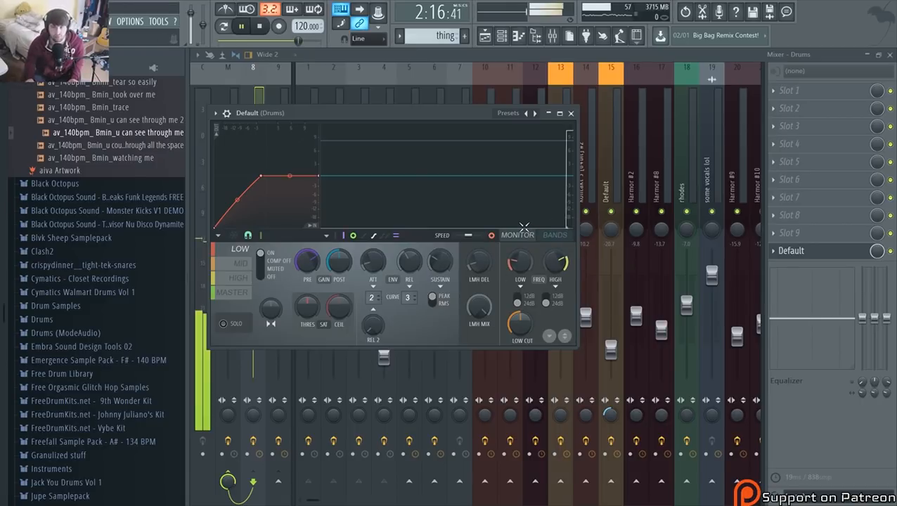
key(space)
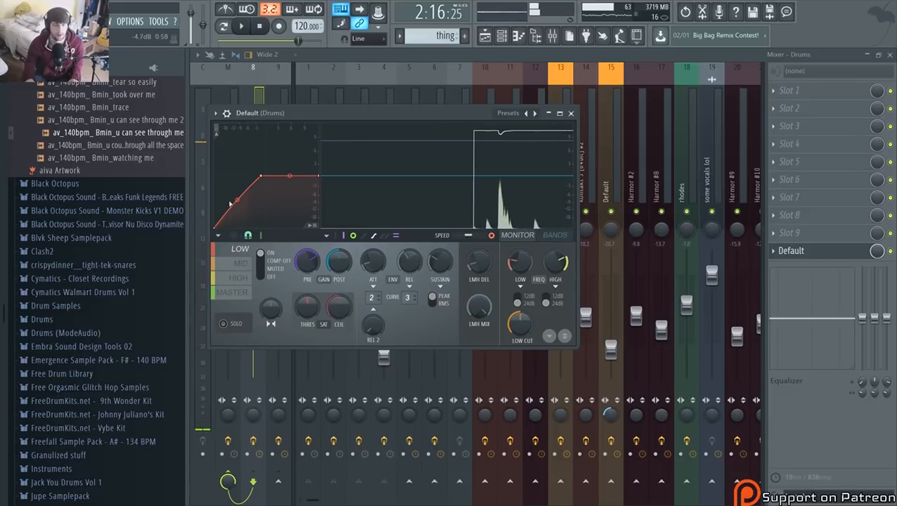
drag(263, 179, 267, 175)
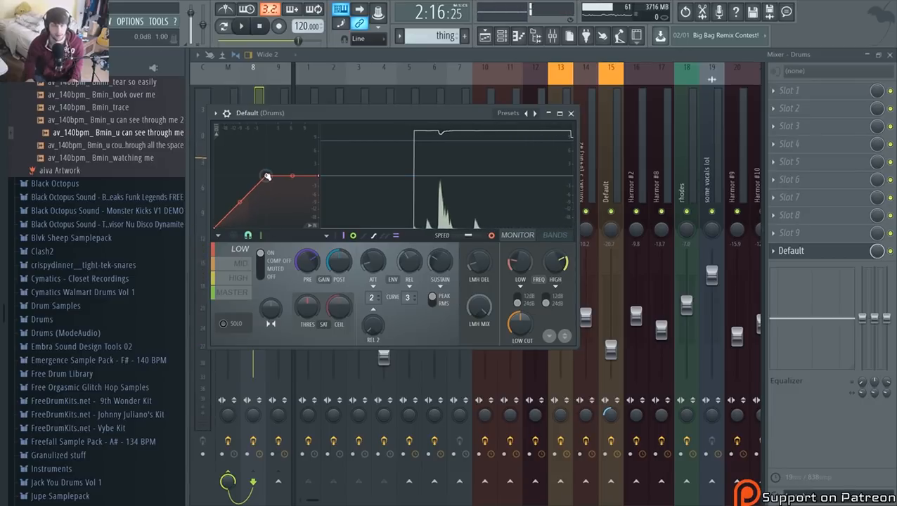
Audition the Drums track's compressor, close it, and open iZotope Ozone 7 on the Master track
key(space)
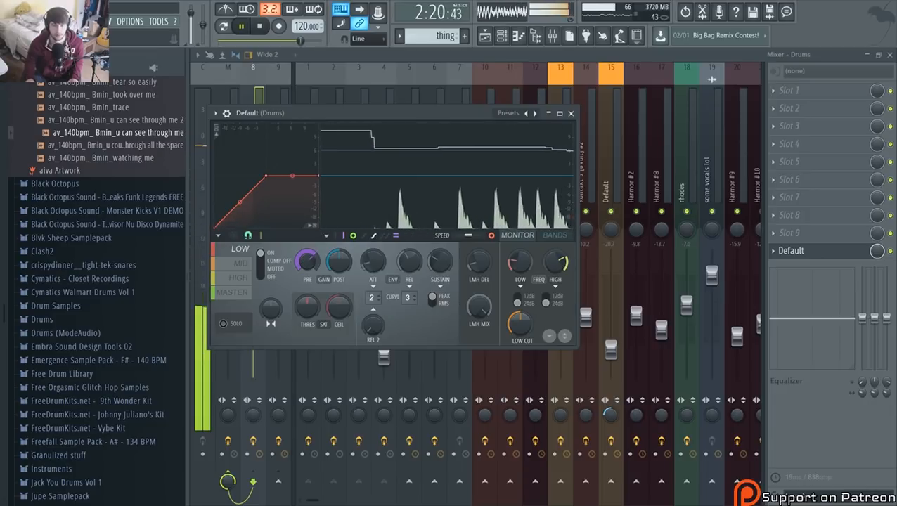
key(space)
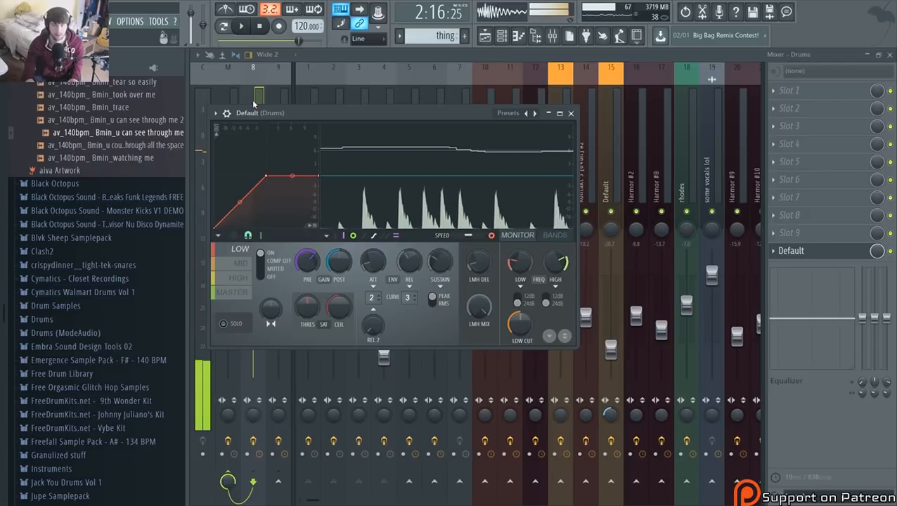
key(Escape)
click(234, 110)
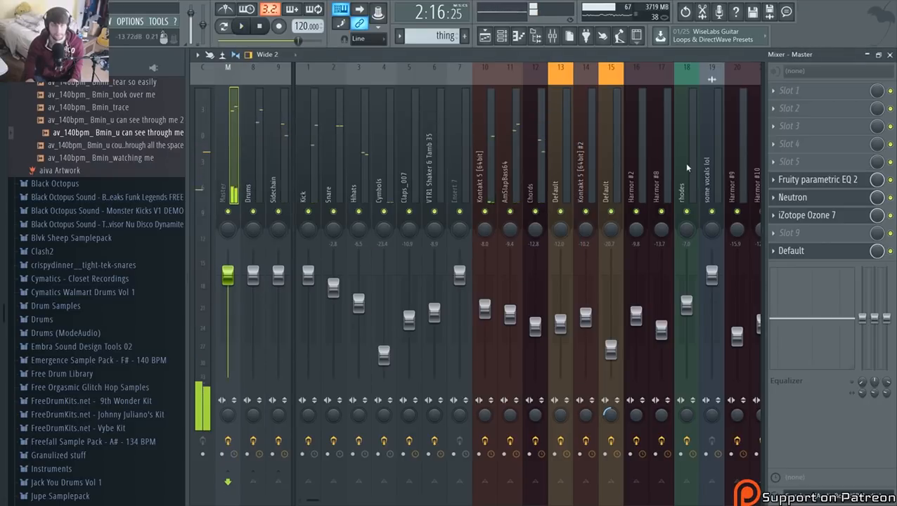
click(809, 222)
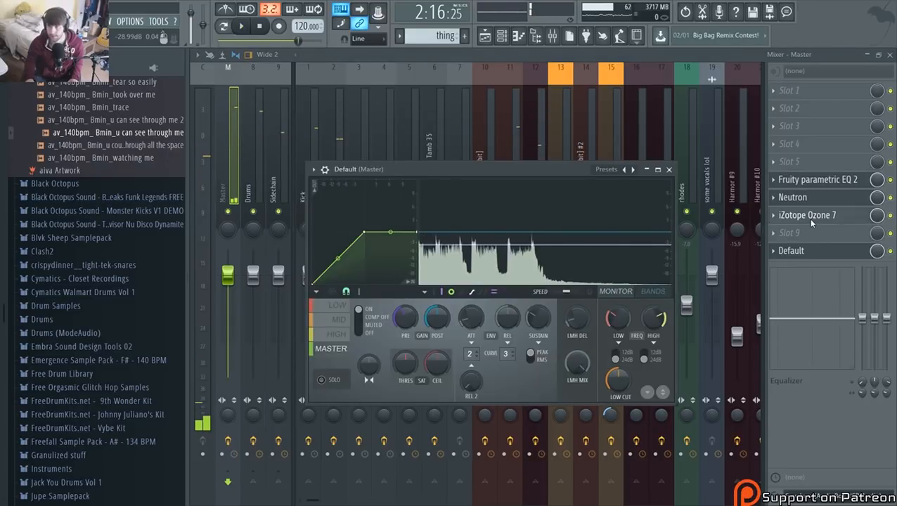
click(808, 218)
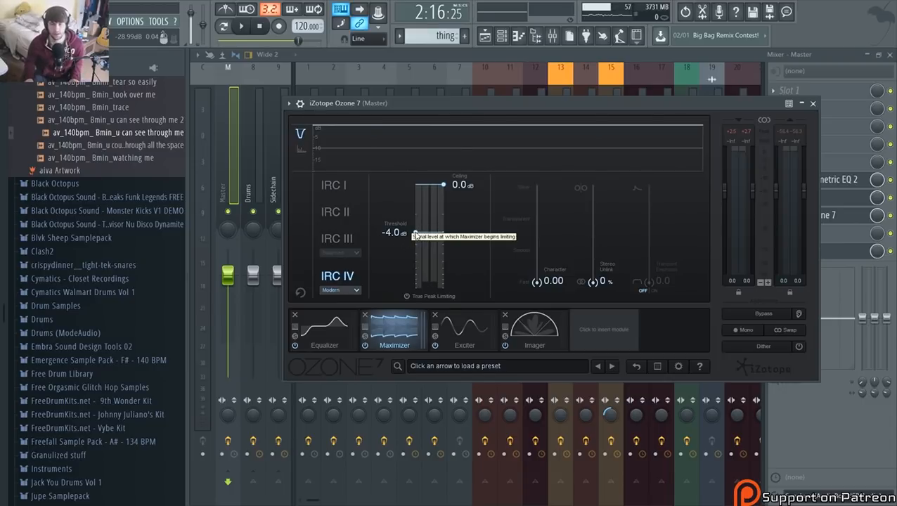
Set the Maximizer threshold to -4.5 dB and its character to 1.39
drag(415, 235, 417, 239)
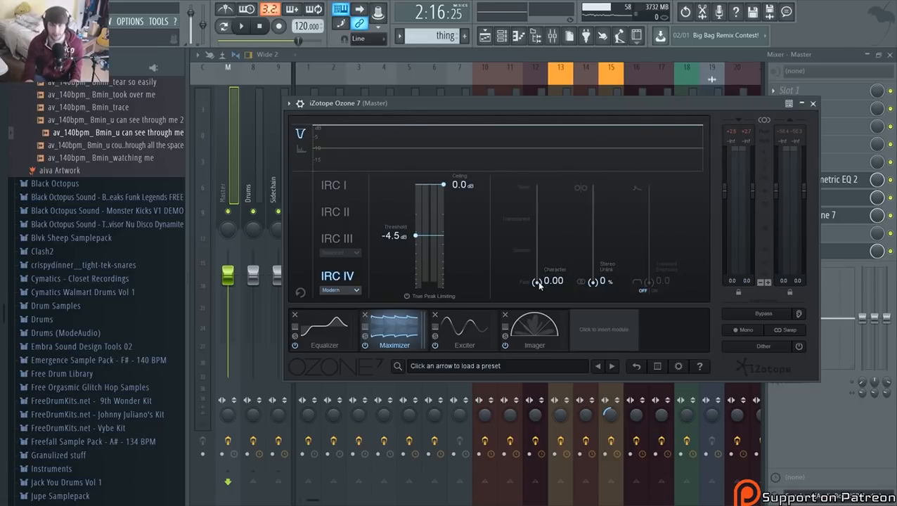
drag(537, 282, 538, 262)
drag(538, 259, 538, 258)
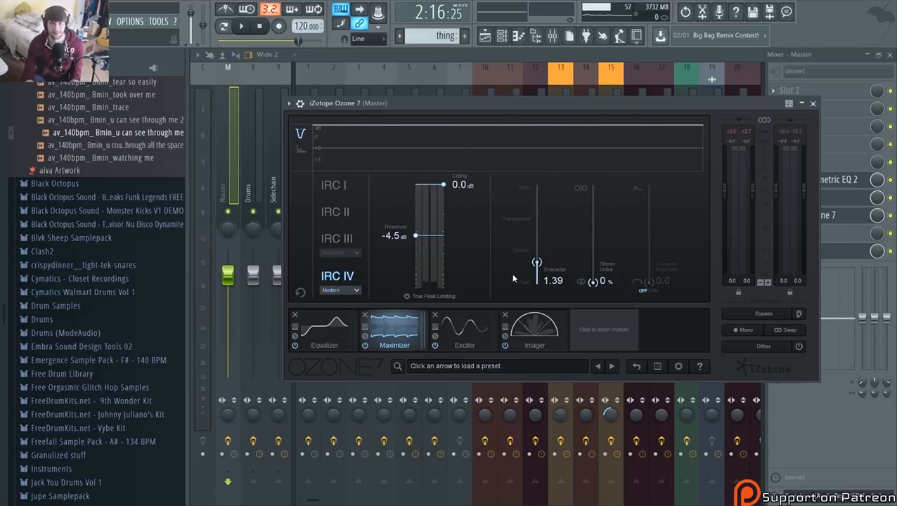
Try a Maximizer threshold of -5.4 dB while auditioning the mix and return it to -4.5 dB
key(space)
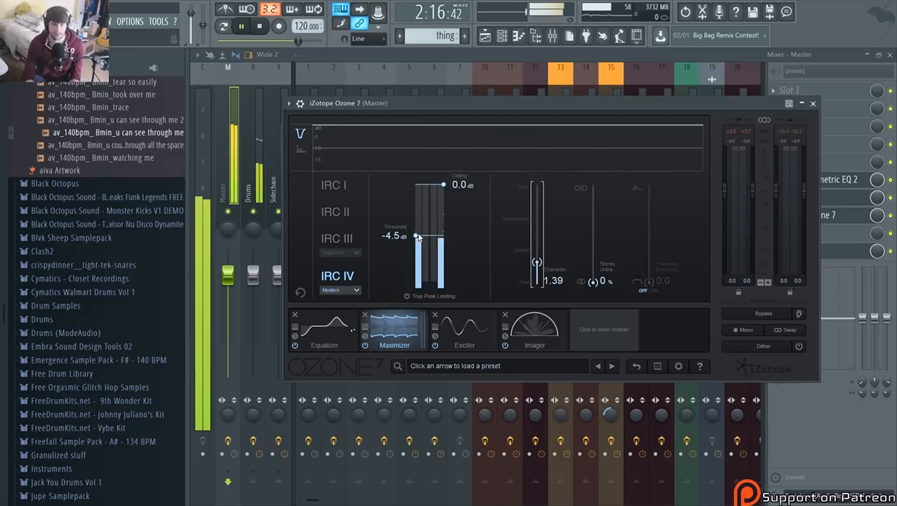
mouse_move(419, 237)
mouse_down()
mouse_move(419, 254)
mouse_move(418, 241)
mouse_up()
key(space)
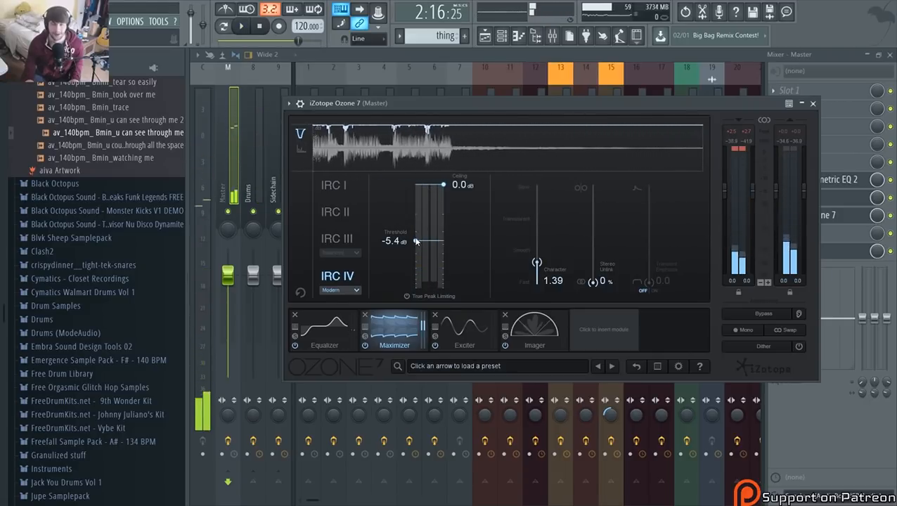
key(space)
drag(416, 242, 417, 238)
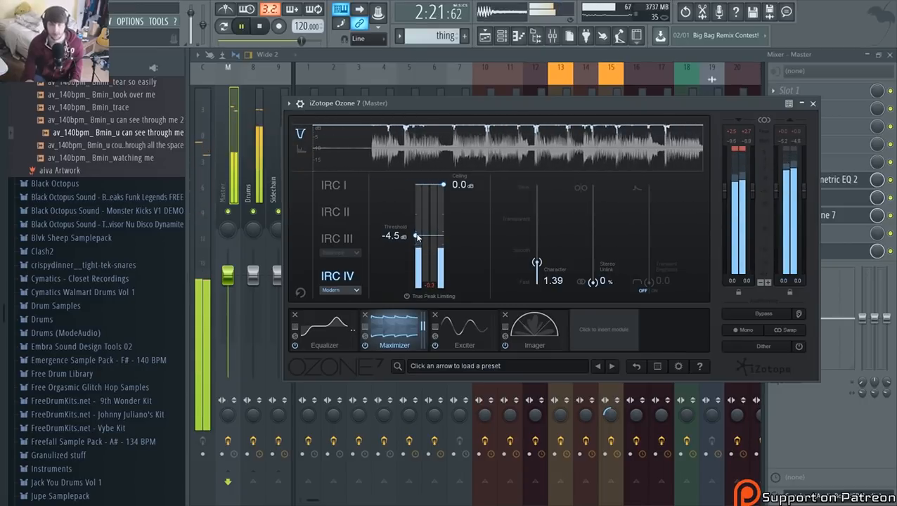
key(space)
Compare Maximizer character settings of 0.00 and 5.07 during playback and settle the character at 1.18
key(space)
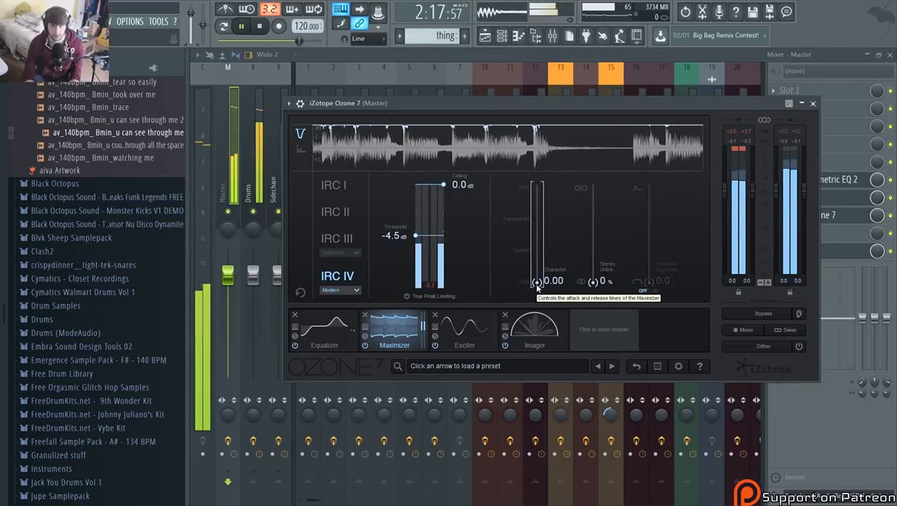
drag(537, 287, 536, 222)
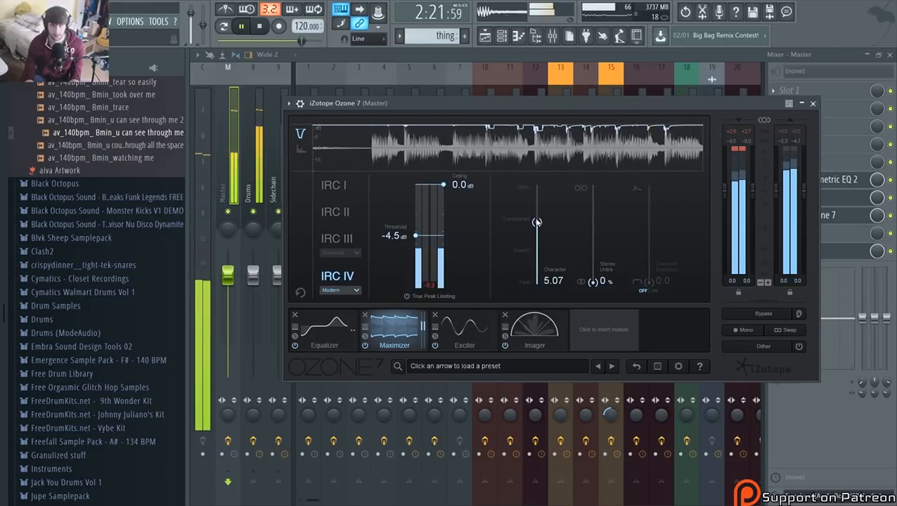
key(space)
key(space)
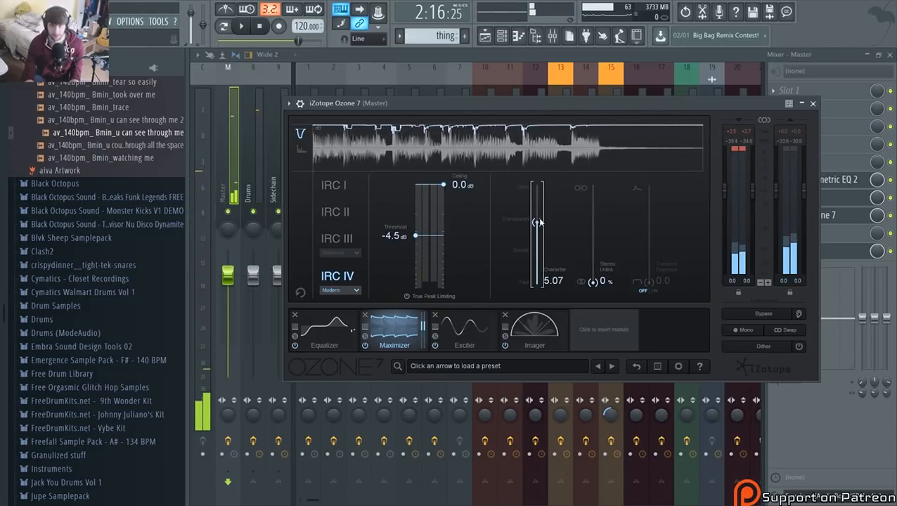
drag(539, 189, 536, 281)
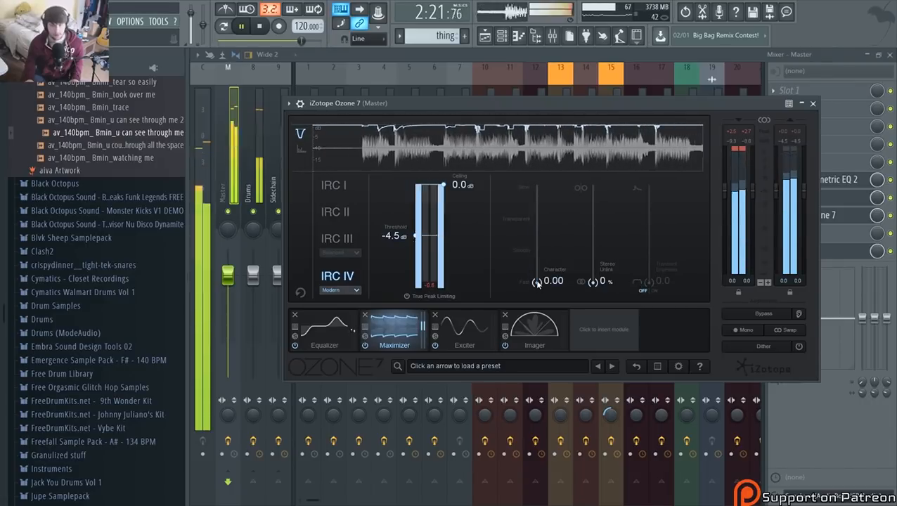
click(536, 266)
drag(538, 265, 538, 266)
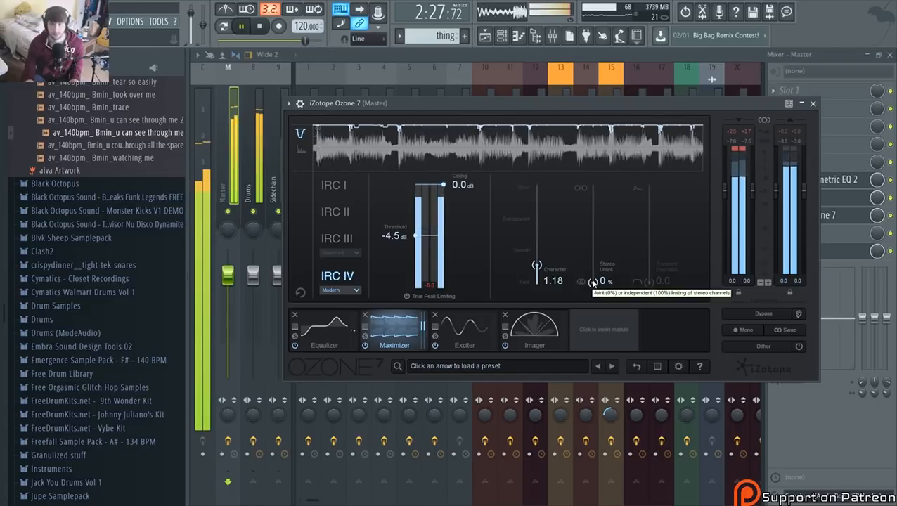
Try a Stereo Unlink of 31% in the Maximizer and reset it to 0%
key(space)
drag(593, 282, 593, 227)
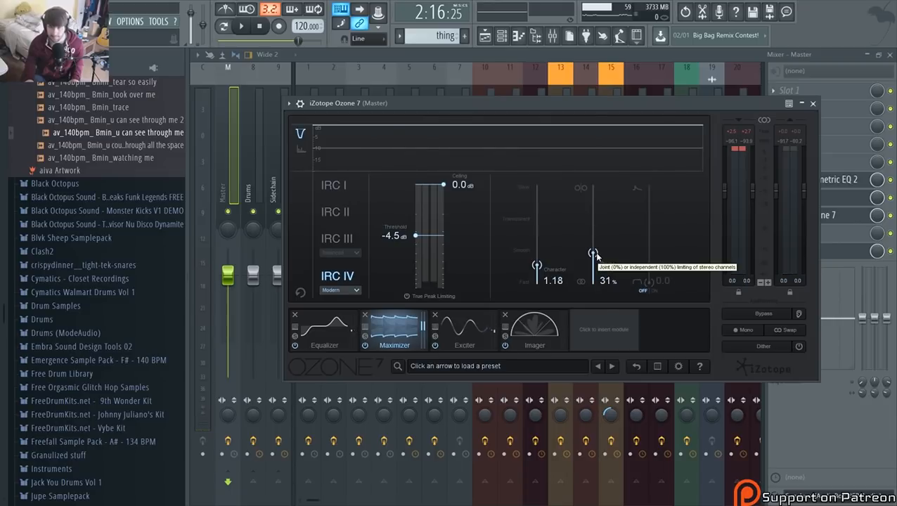
drag(597, 258, 597, 280)
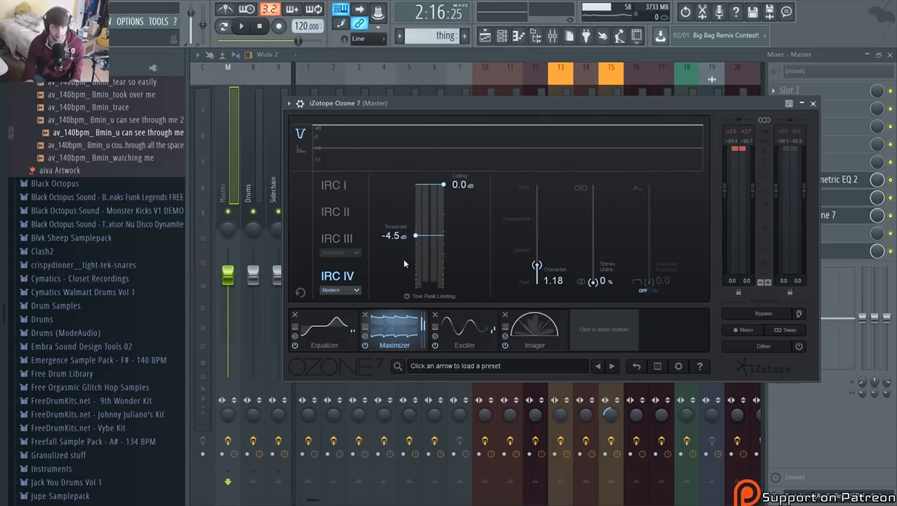
Open Ozone's Exciter module, step through the Dual Triode and Tape modes, and choose the Warm mode
click(452, 320)
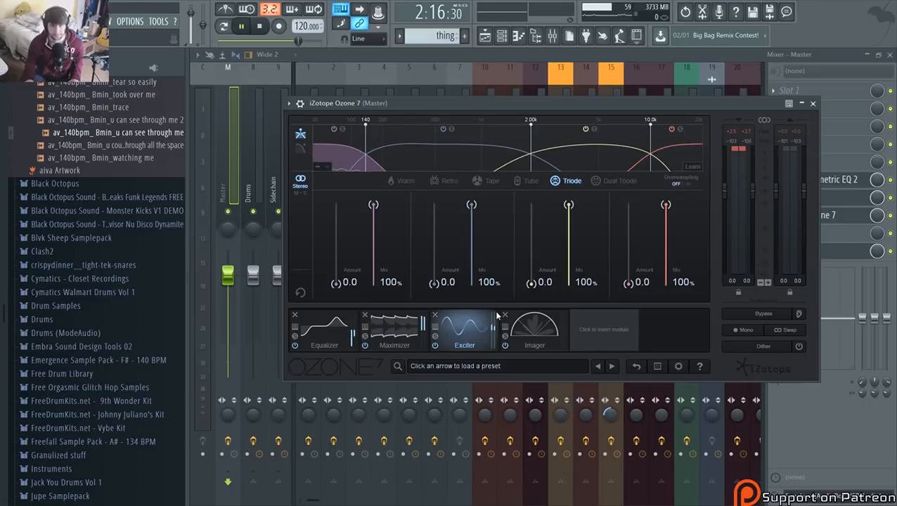
key(space)
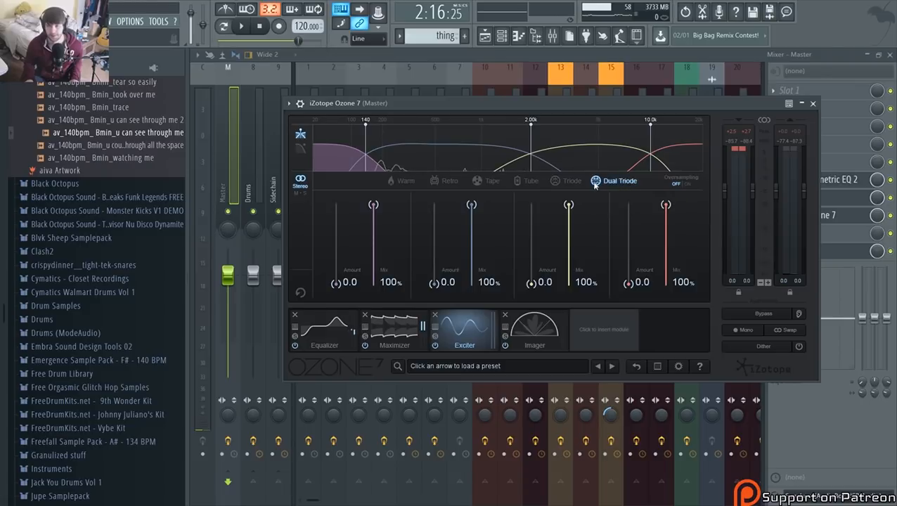
click(477, 181)
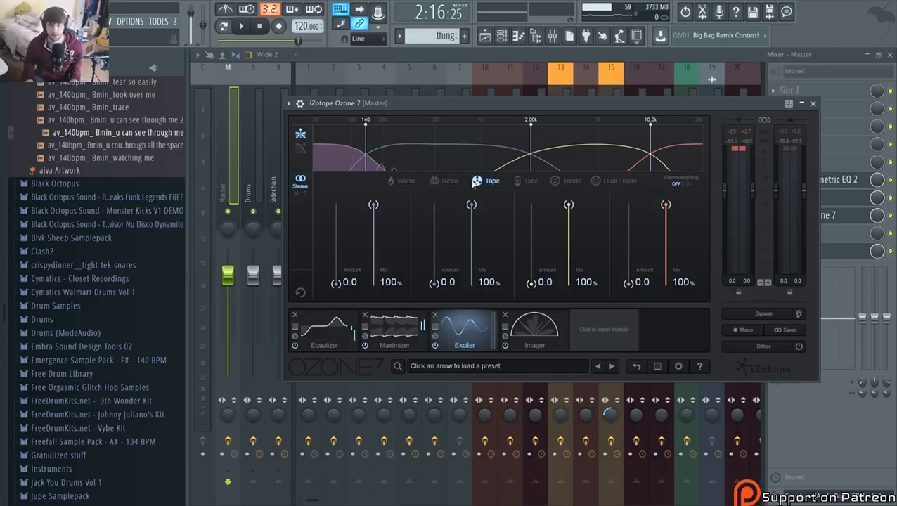
click(402, 183)
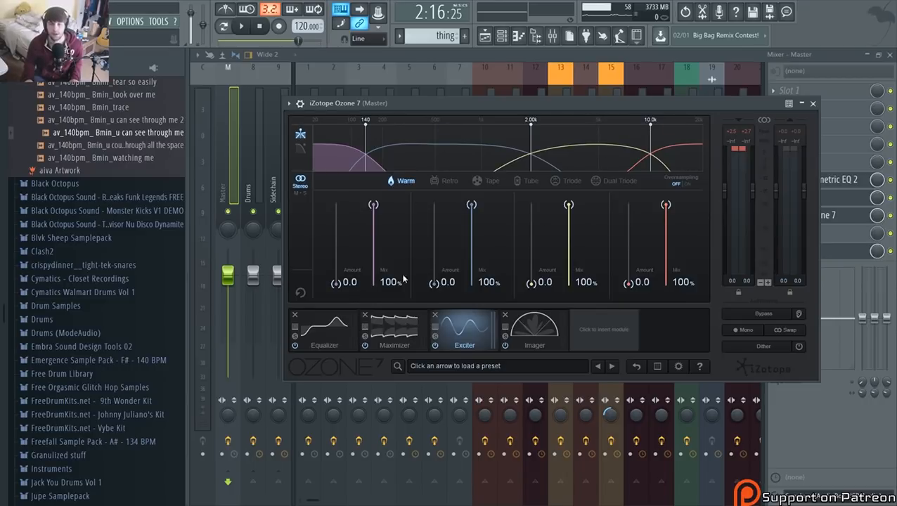
Let the Exciter learn its band crossover frequencies from the playing mix and end the learning
drag(374, 251, 375, 202)
key(space)
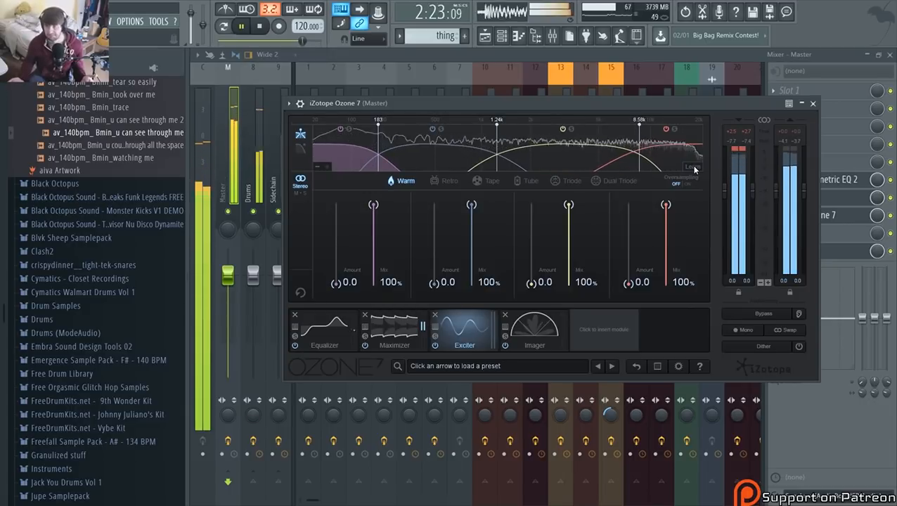
click(694, 167)
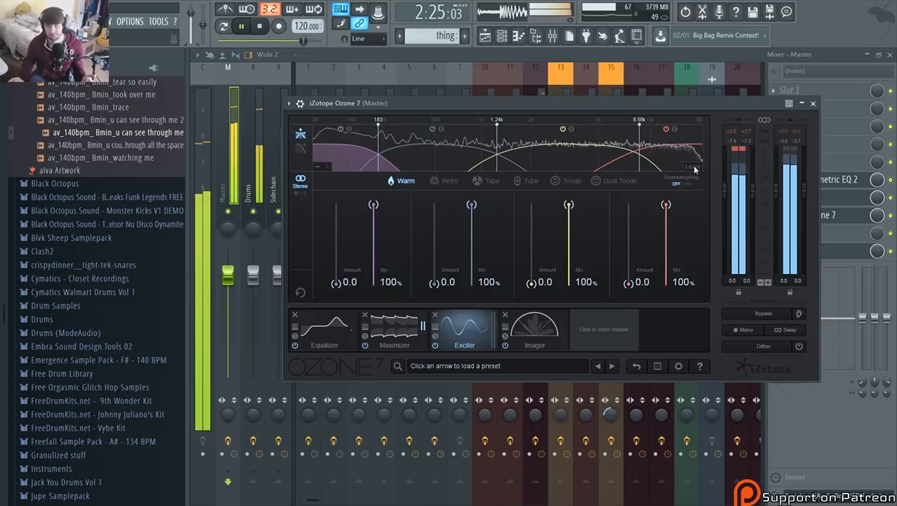
key(space)
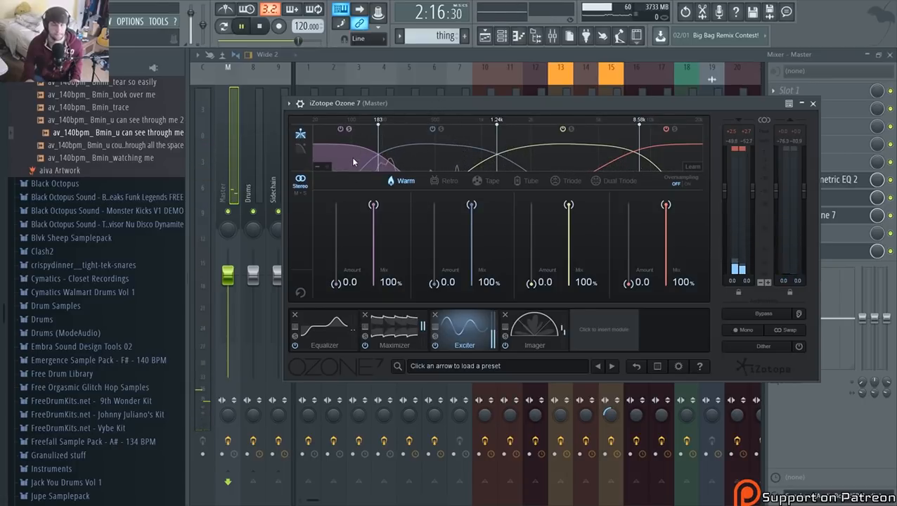
Set the Exciter's lowest band to an amount of 2.5 and a mix of 45.9% while auditioning it
key(space)
key(space)
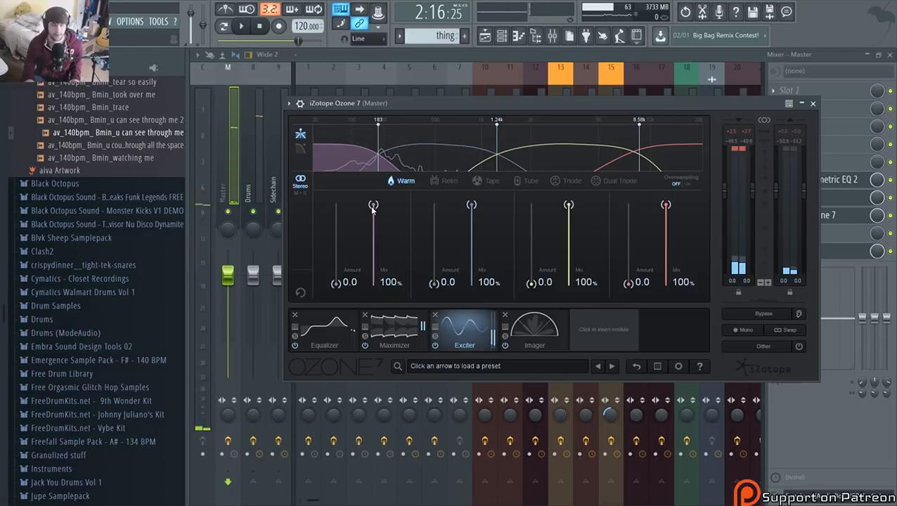
drag(374, 205, 374, 227)
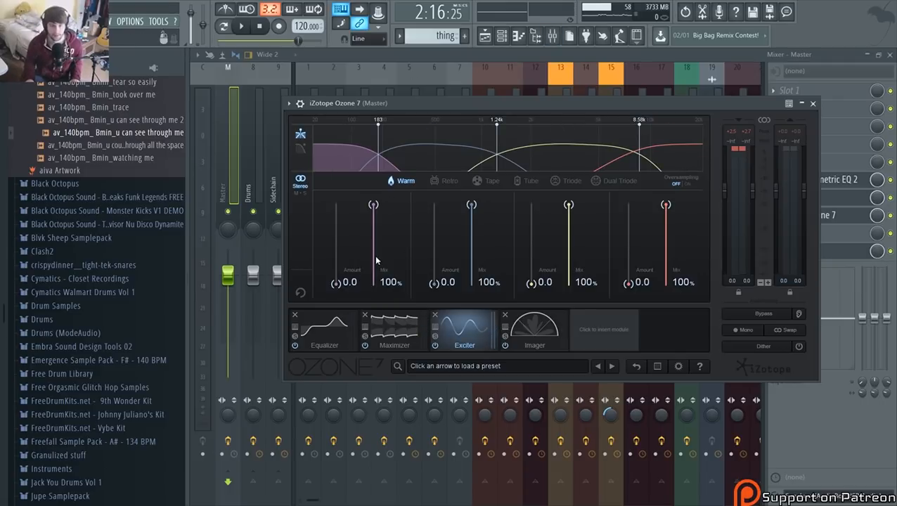
click(373, 257)
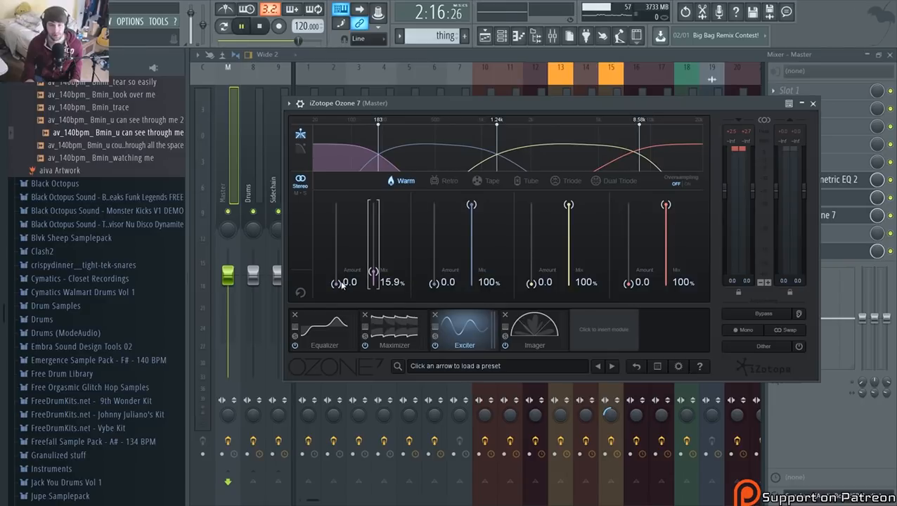
drag(375, 273, 383, 189)
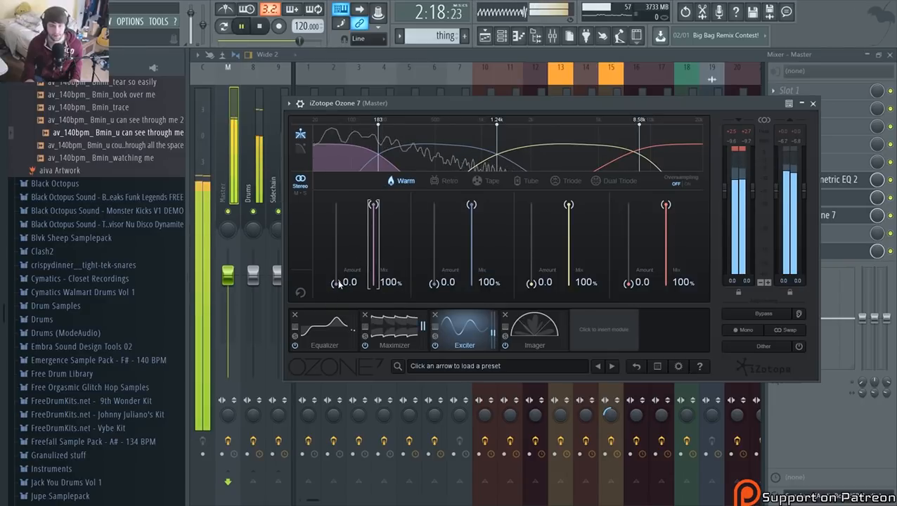
mouse_move(337, 282)
mouse_down()
mouse_move(338, 205)
mouse_move(346, 206)
mouse_move(343, 272)
mouse_up()
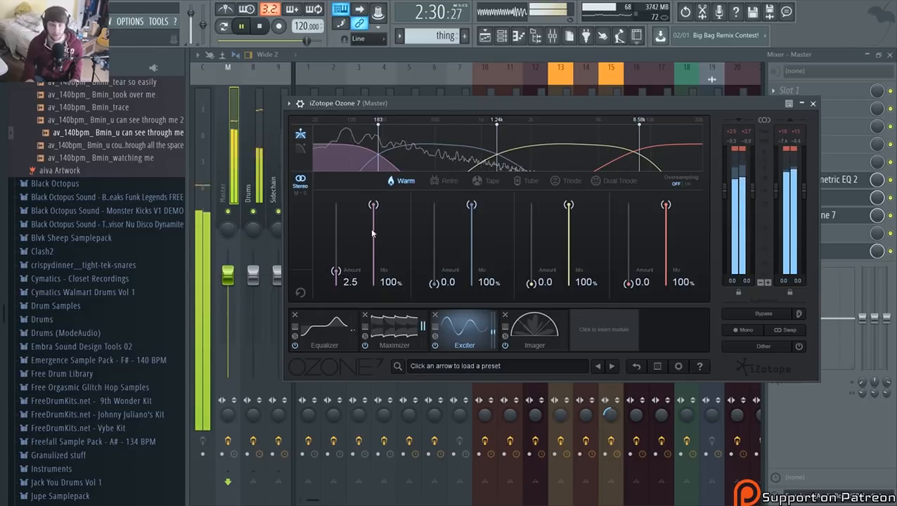
drag(378, 211, 374, 248)
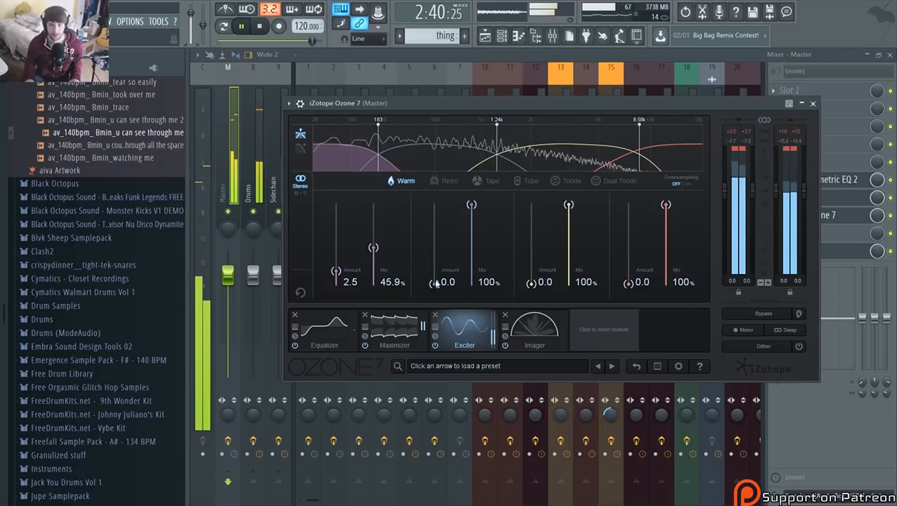
Set the Exciter's second band to an amount of 1.9 and a mix of 20.6% while auditioning the mix
mouse_move(436, 281)
mouse_down()
mouse_move(438, 219)
mouse_move(439, 269)
mouse_up()
drag(471, 205, 436, 267)
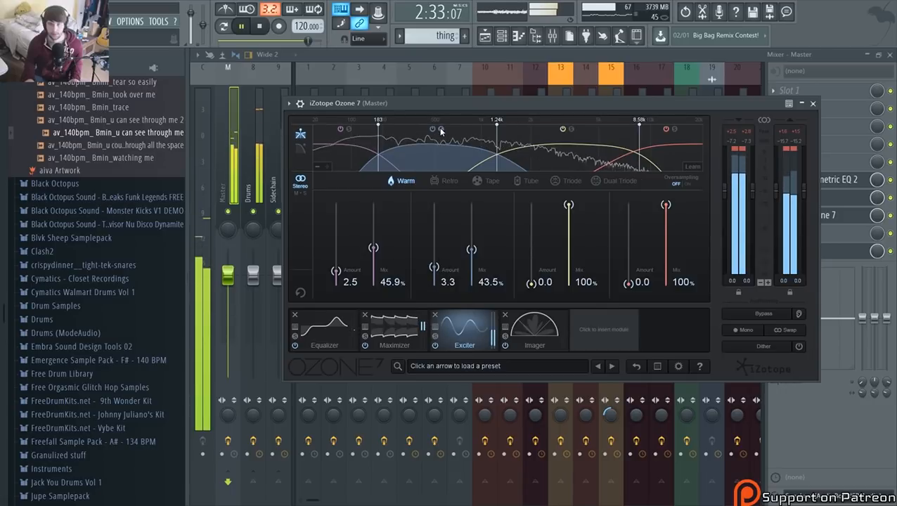
mouse_move(435, 268)
mouse_down()
mouse_move(472, 263)
mouse_move(436, 280)
mouse_up()
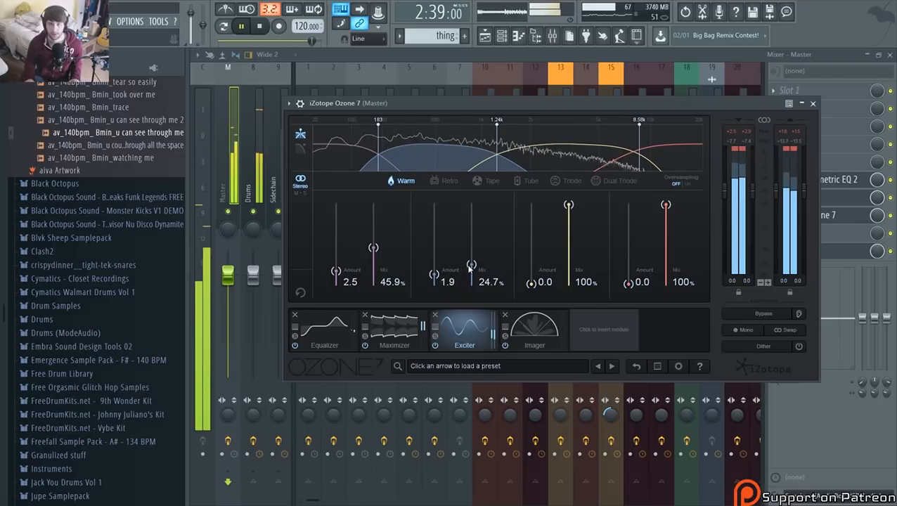
drag(472, 265, 468, 284)
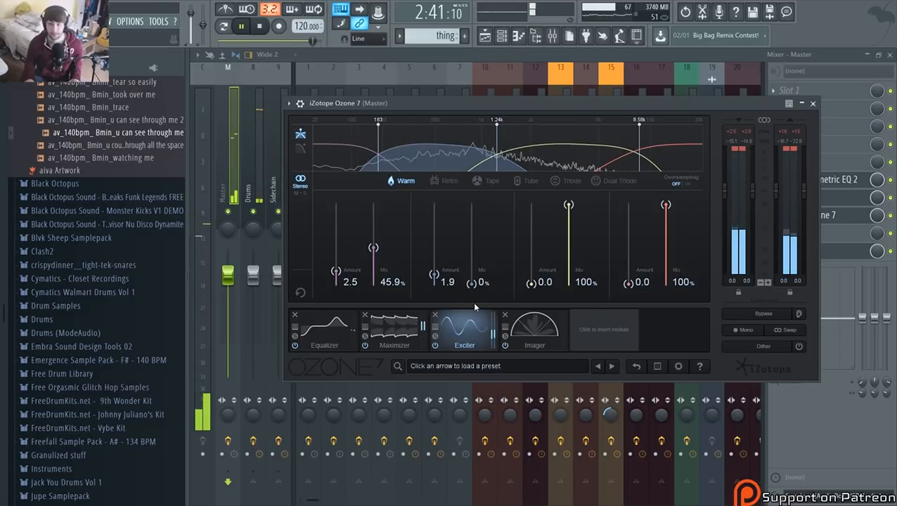
key(space)
key(space)
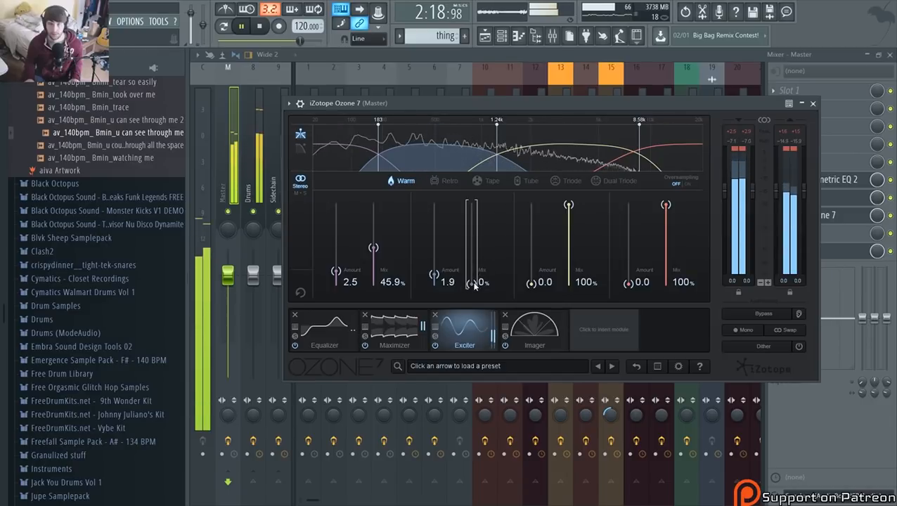
drag(472, 284, 476, 275)
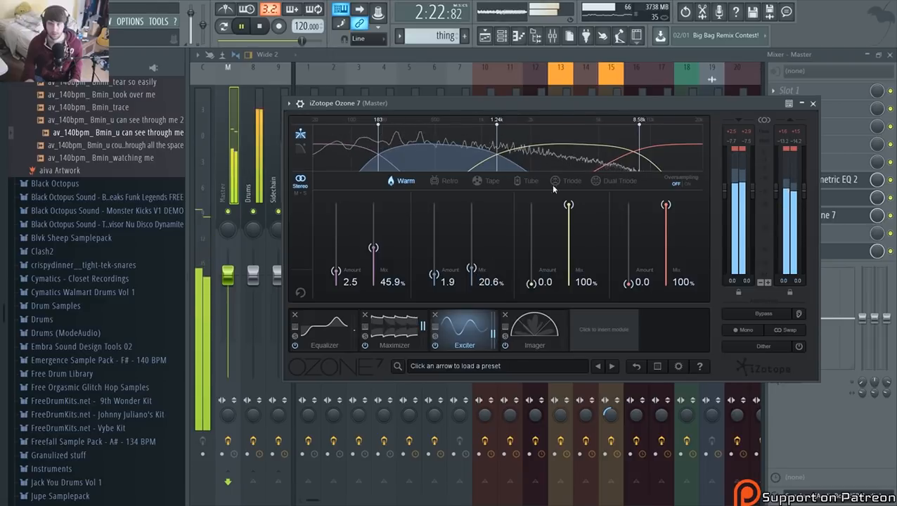
Set the Exciter's third band to an amount of 2.1 and a mix of 21.8% while auditioning the mix
key(space)
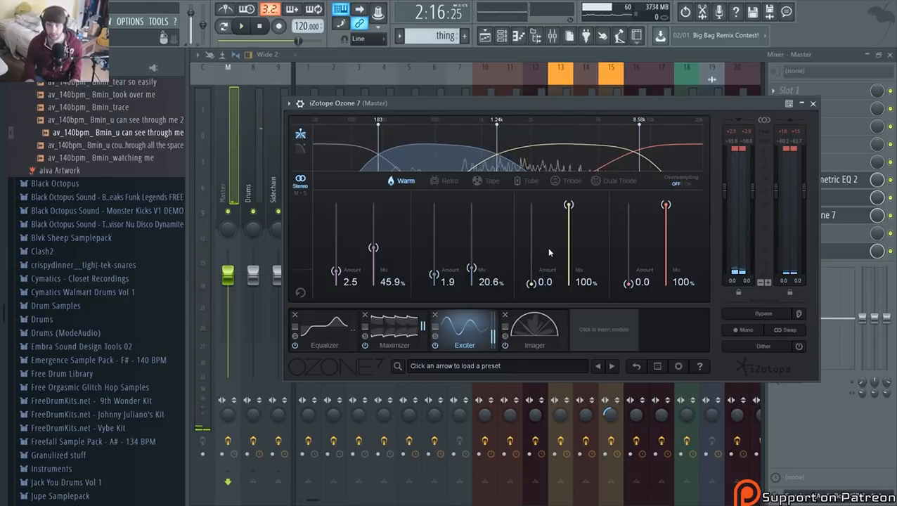
key(space)
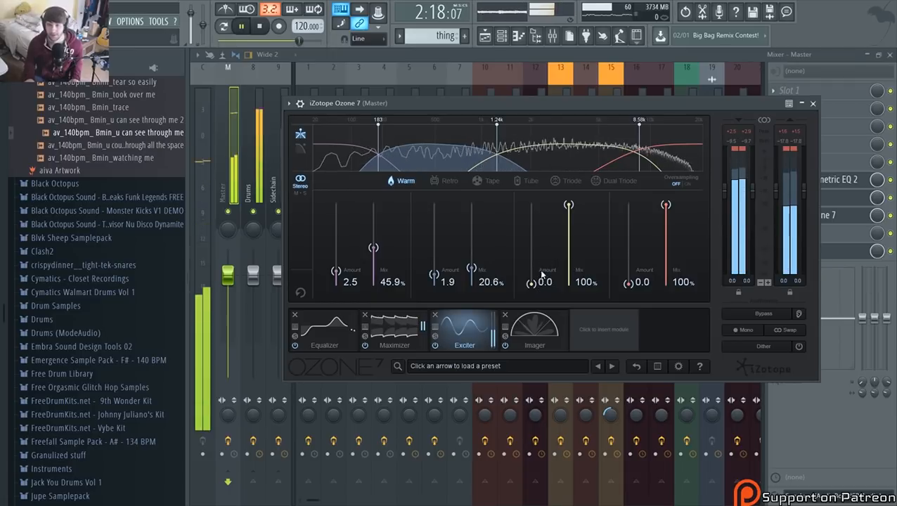
mouse_move(542, 275)
mouse_down()
mouse_move(533, 210)
mouse_move(531, 277)
mouse_up()
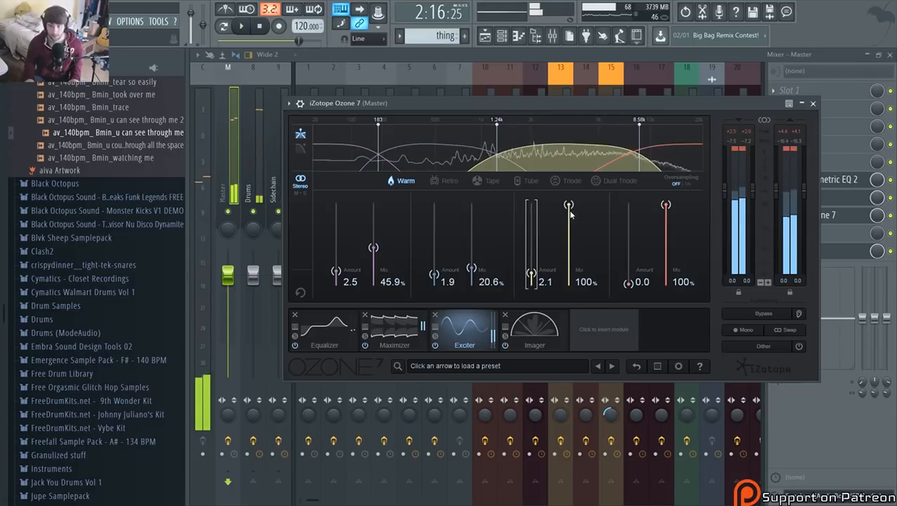
drag(569, 204, 570, 246)
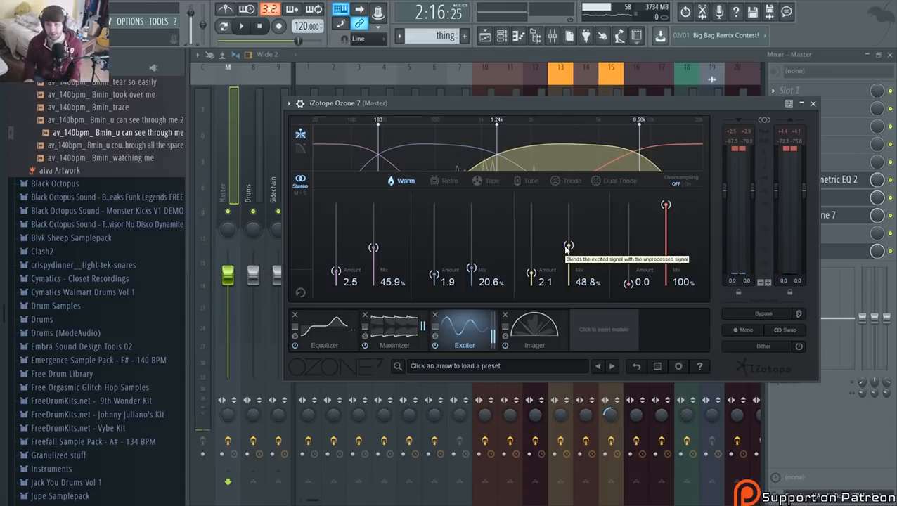
drag(569, 247, 569, 260)
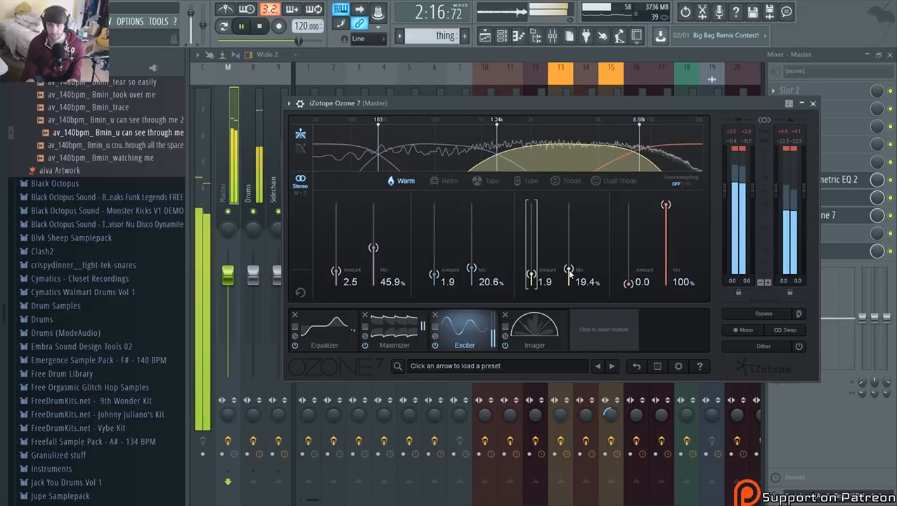
mouse_move(571, 273)
mouse_down()
mouse_move(569, 255)
mouse_move(569, 268)
mouse_up()
key(space)
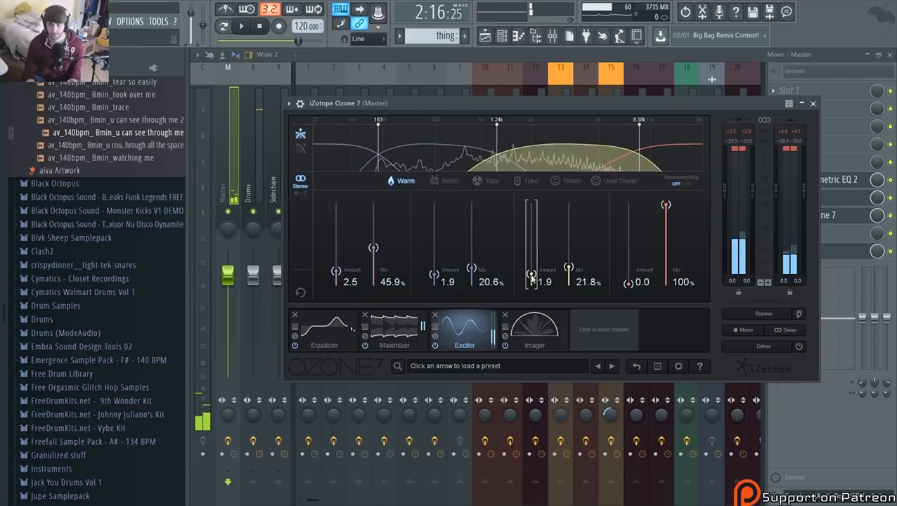
key(space)
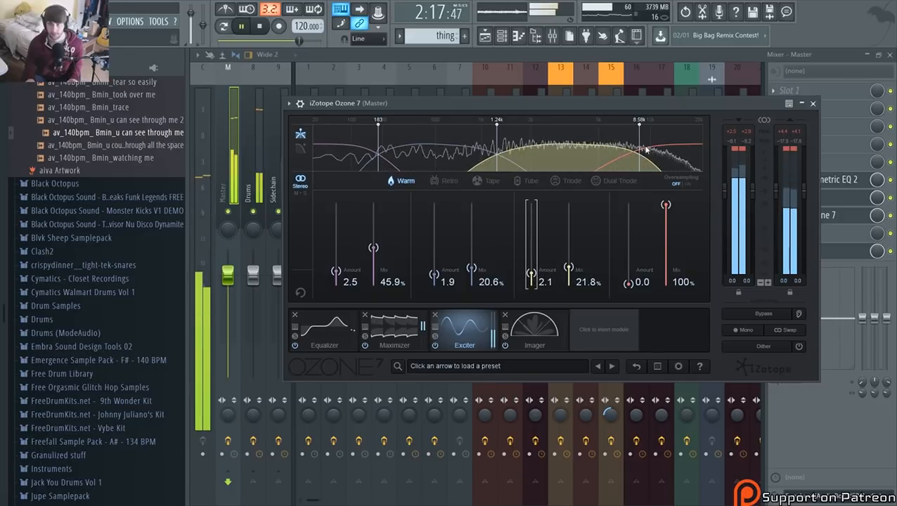
key(space)
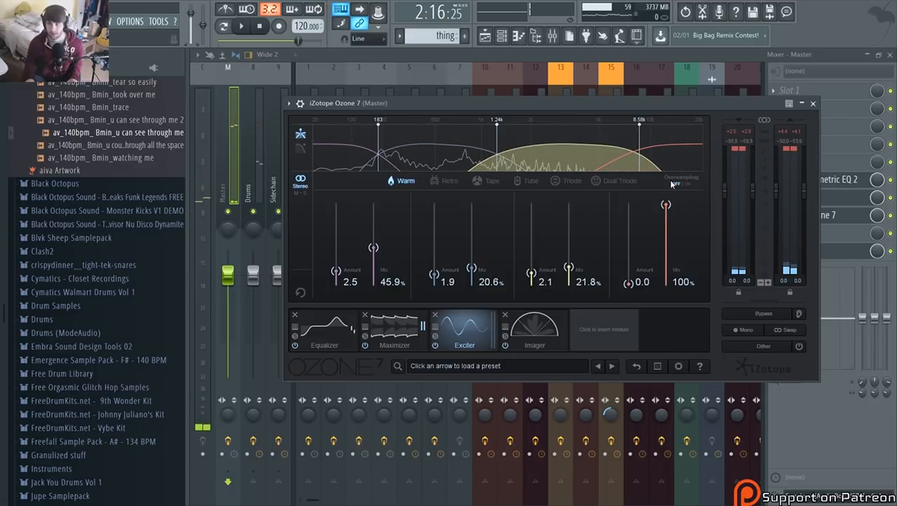
Set the Exciter's highest band to an amount of 2.6 and a mix of 57.1% while auditioning the mix
key(space)
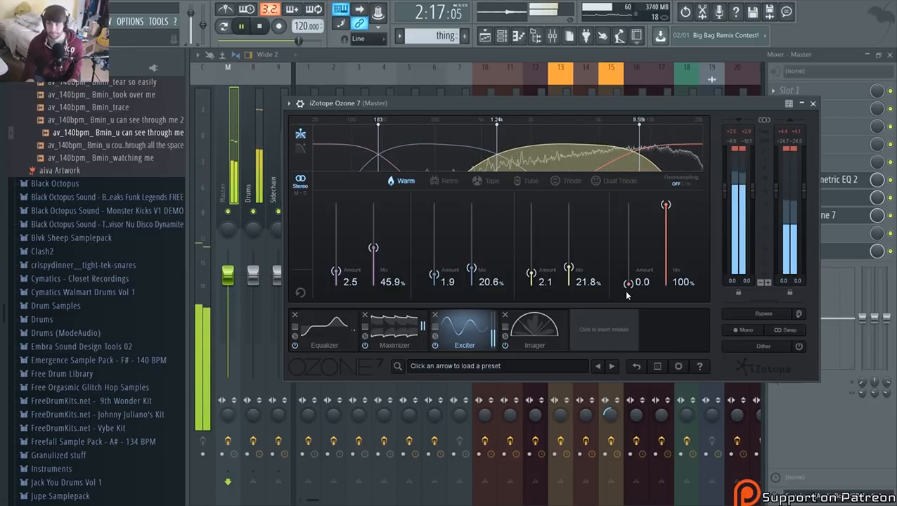
mouse_move(629, 283)
mouse_down()
mouse_move(633, 215)
mouse_move(635, 277)
mouse_up()
drag(667, 206, 665, 229)
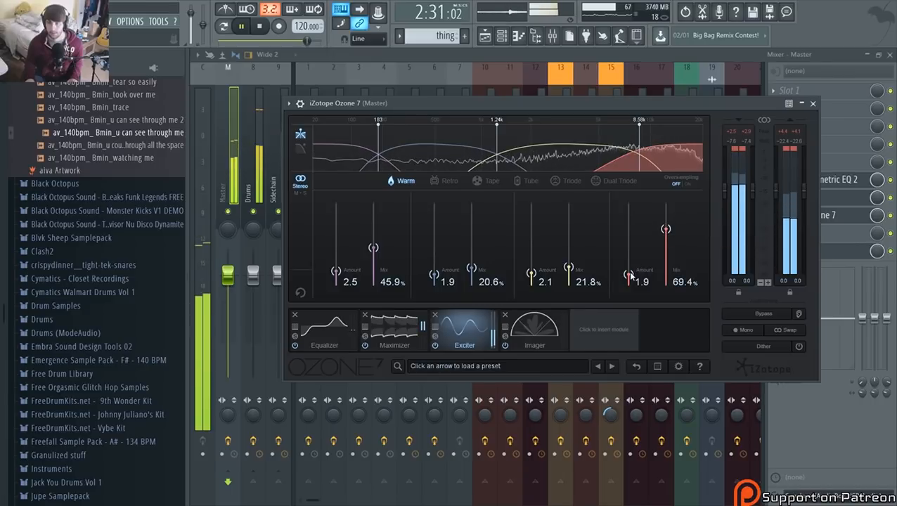
drag(629, 275, 630, 271)
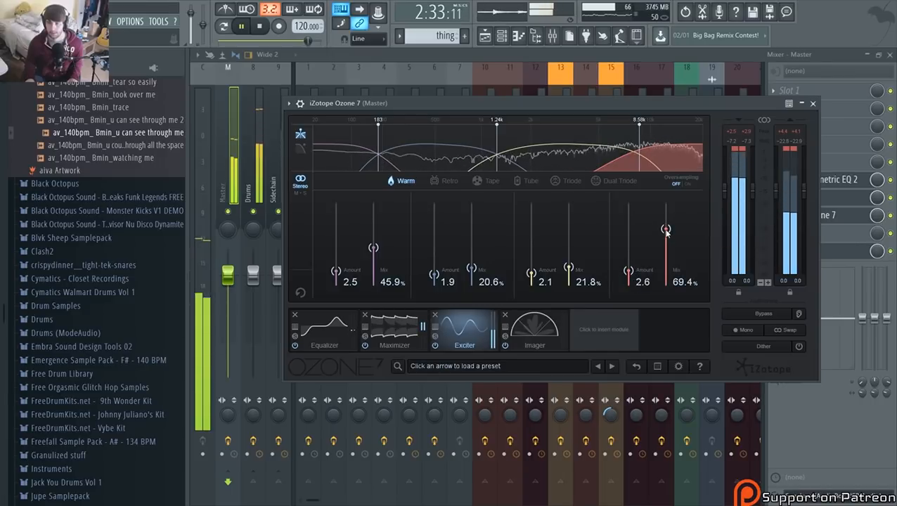
drag(666, 228, 668, 238)
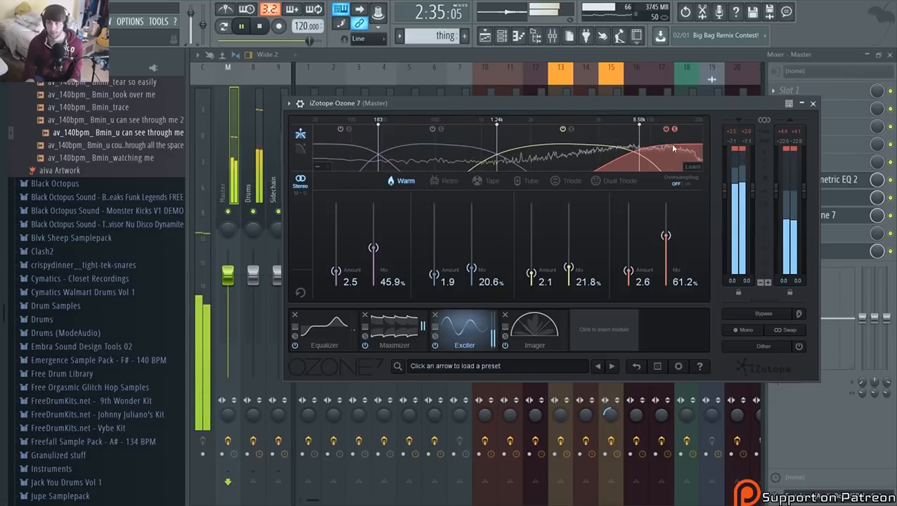
mouse_move(669, 130)
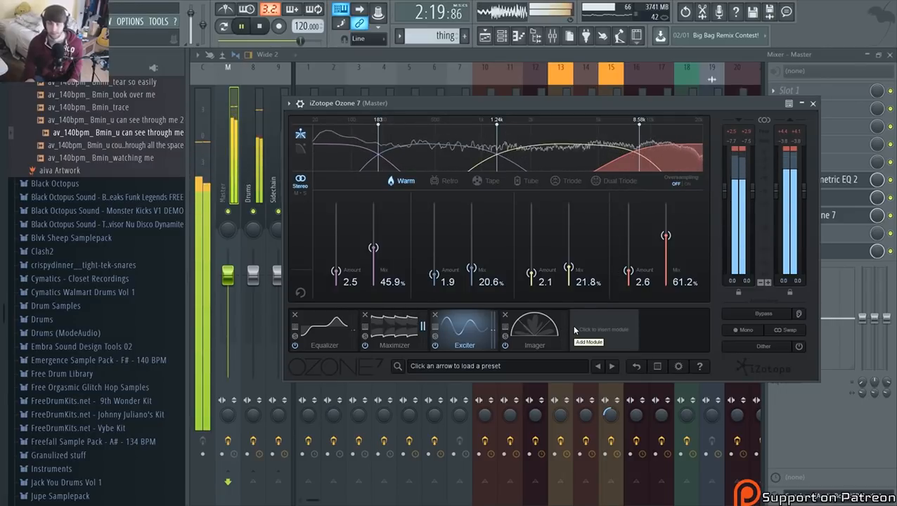
mouse_move(660, 153)
key(space)
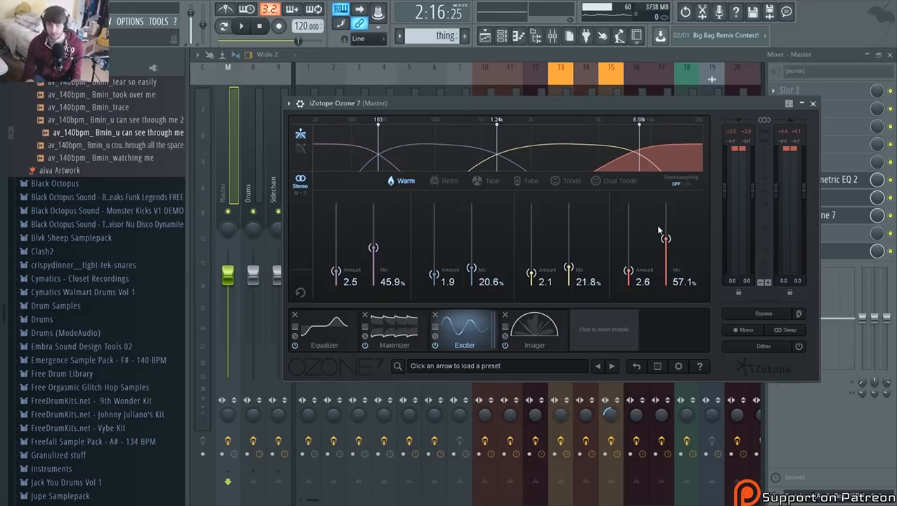
Open Ozone's Imager module and set its band crossovers to 183 Hz, 1.24 kHz and 8.57 kHz while the mix plays
click(533, 340)
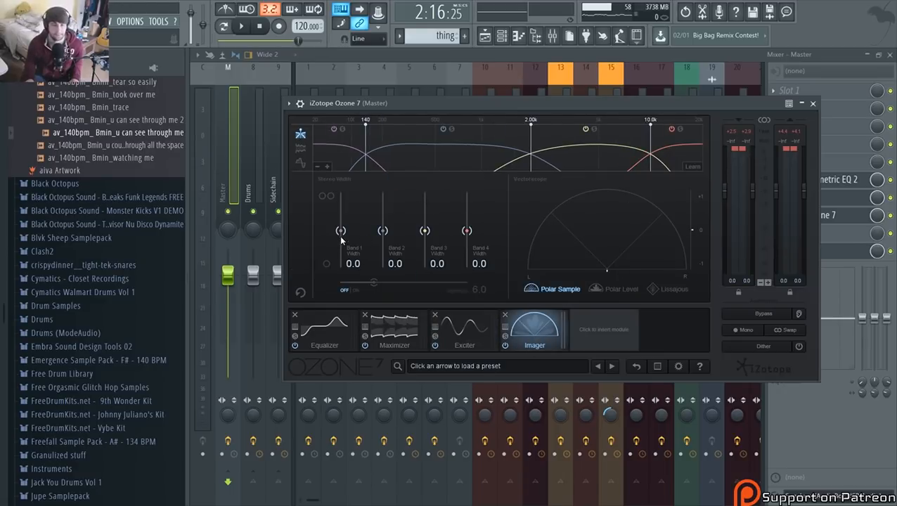
key(space)
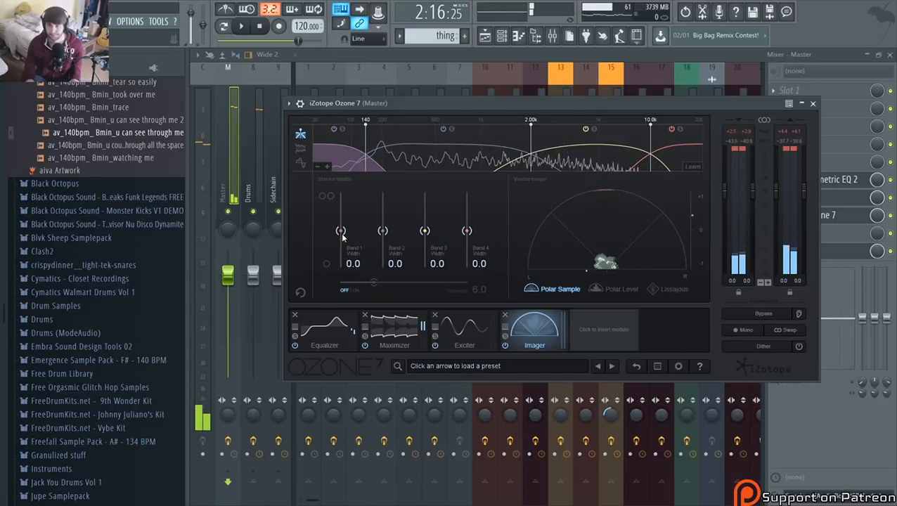
key(space)
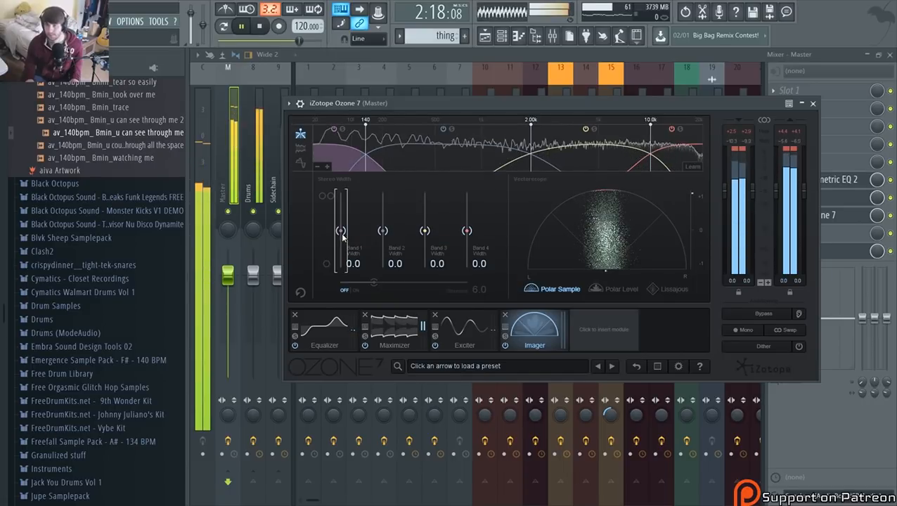
key(space)
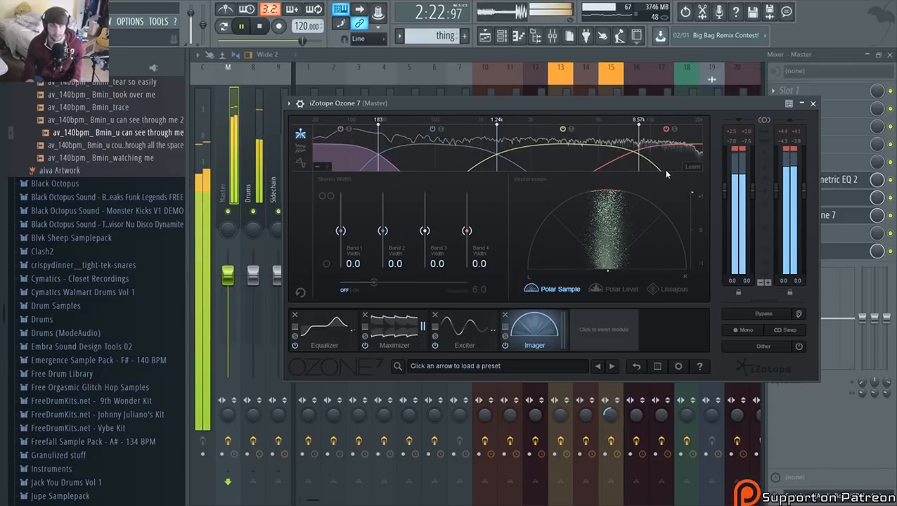
key(space)
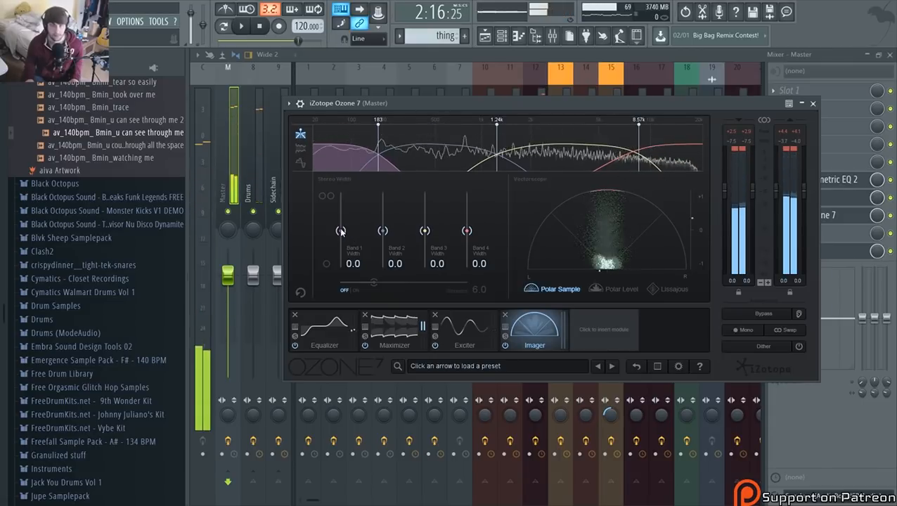
Narrow the Imager's band 1 width to -100.0 and audition the low band soloed
drag(342, 231, 343, 278)
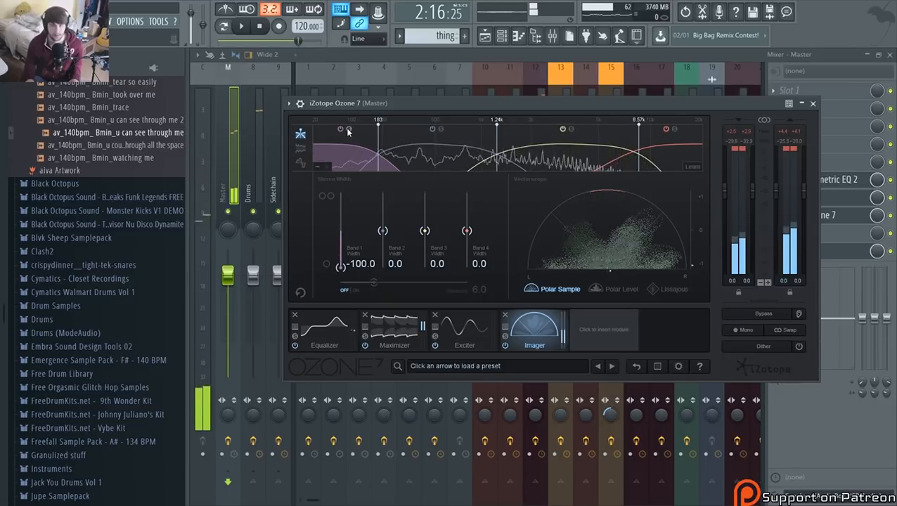
key(space)
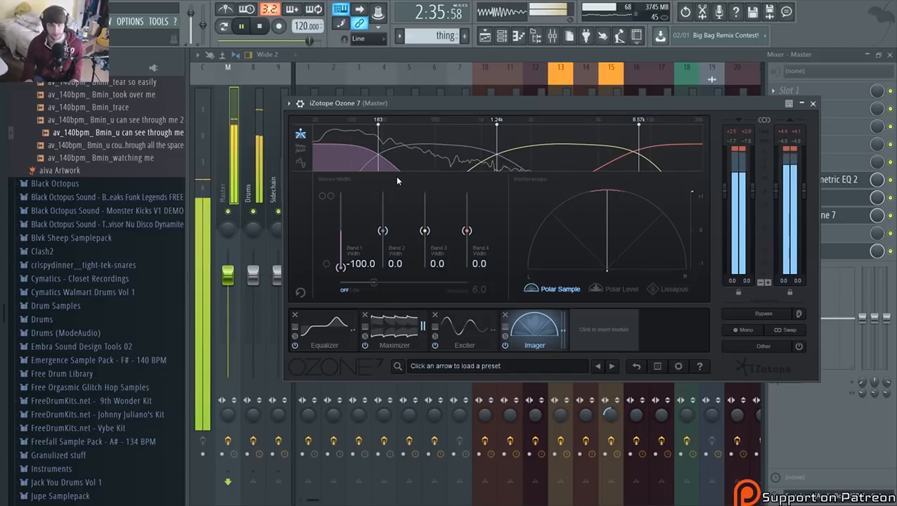
key(space)
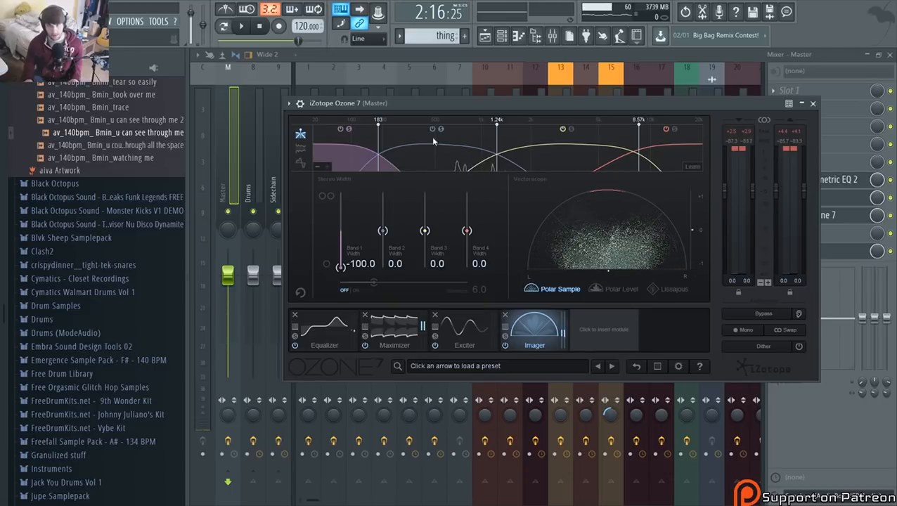
Set the Imager's band 2 width to 17.7 while auditioning the low-mid stereo image
key(space)
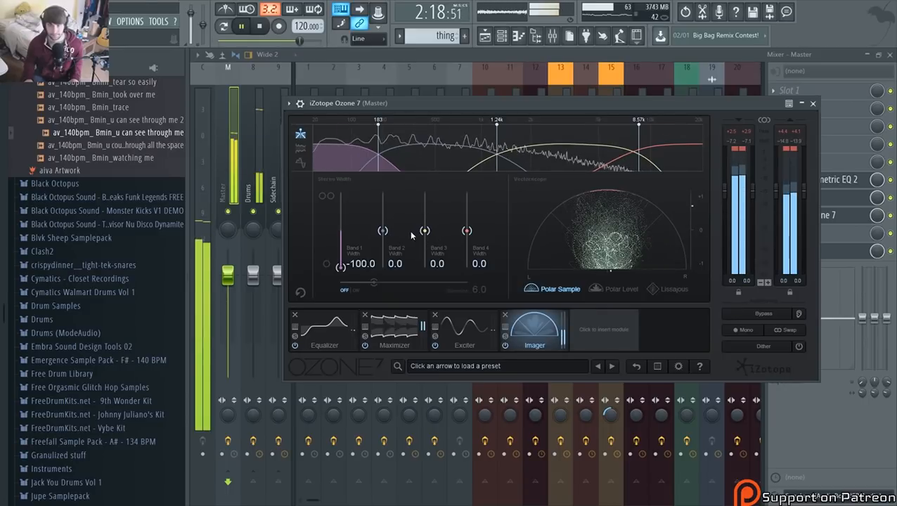
mouse_move(381, 232)
mouse_down()
mouse_move(391, 224)
mouse_move(396, 174)
mouse_move(385, 229)
mouse_up()
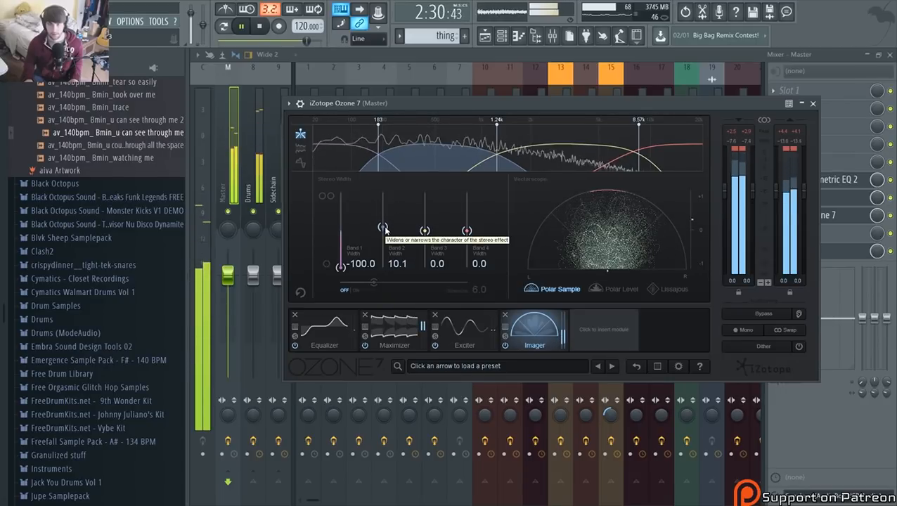
key(space)
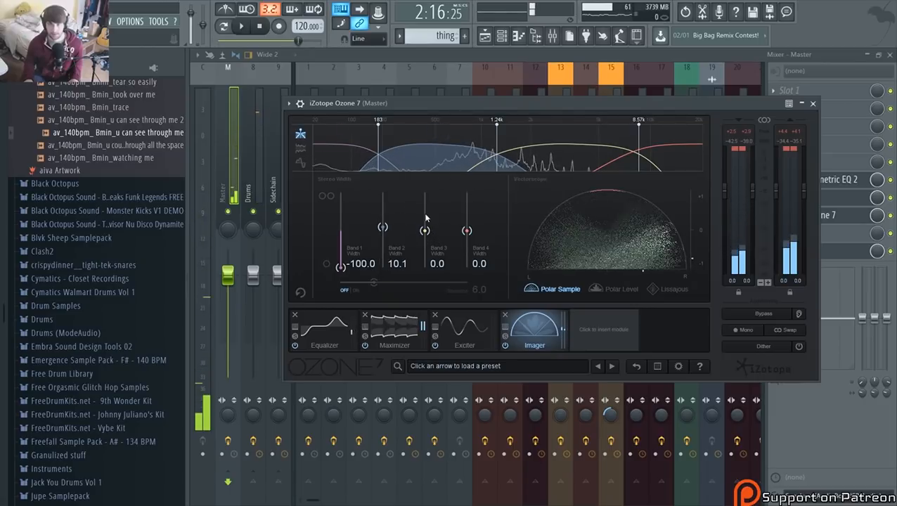
key(space)
mouse_move(382, 226)
mouse_down()
mouse_move(385, 196)
mouse_move(385, 226)
mouse_up()
key(space)
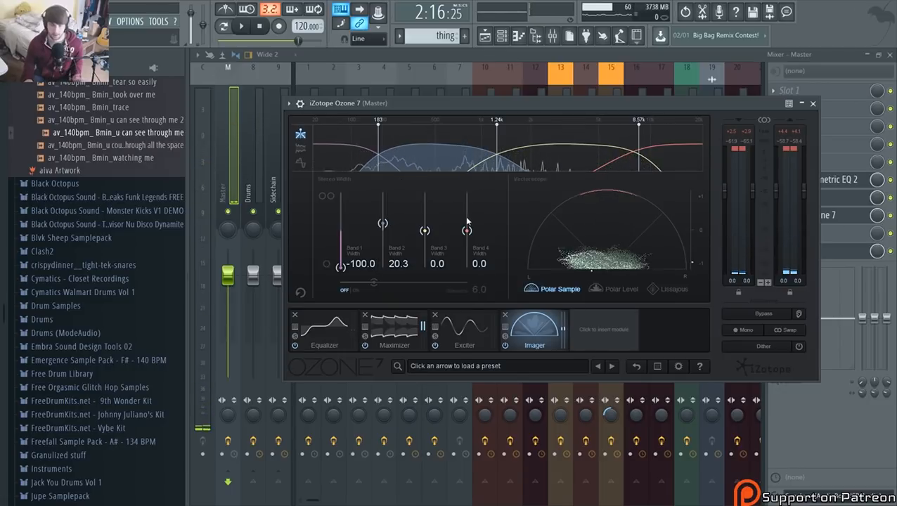
key(space)
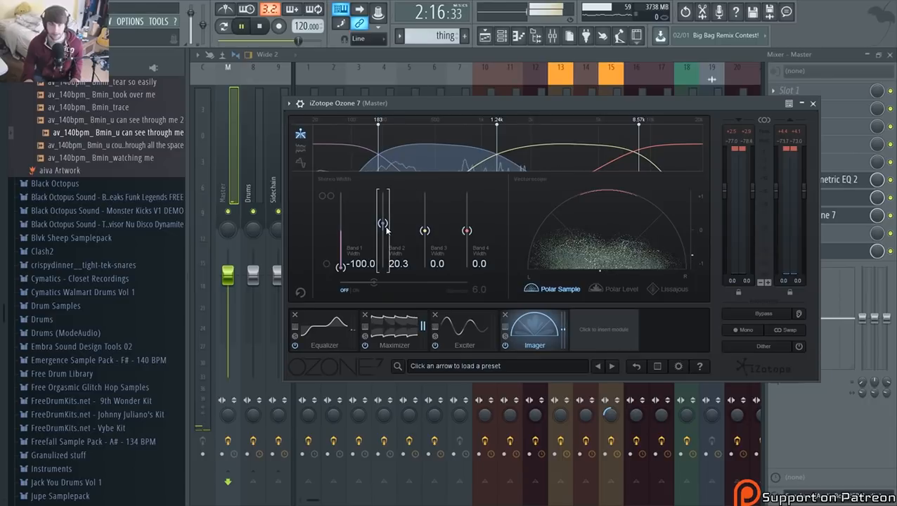
drag(385, 224, 385, 226)
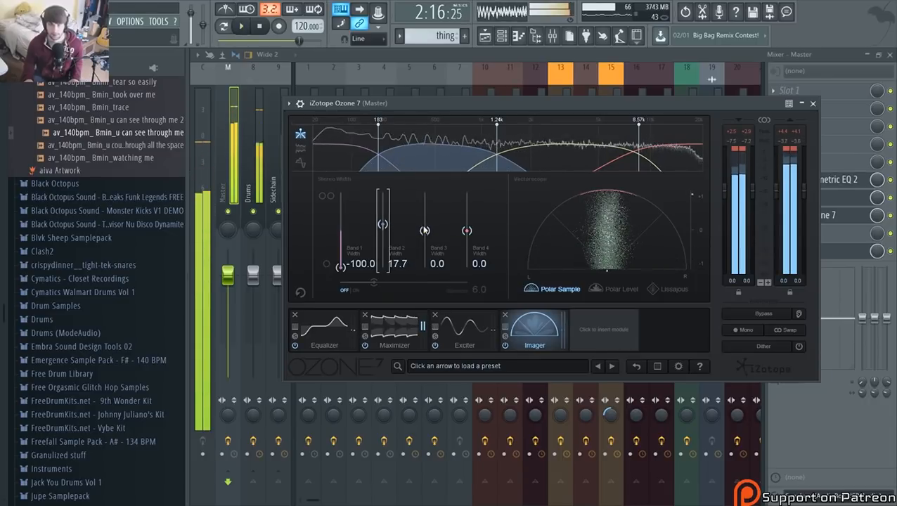
Set the Imager's band 3 width to 25.3 and band 4 width to 39.2, auditioning the mix between adjustments
drag(424, 230, 469, 221)
key(space)
key(space)
key(space)
key(space)
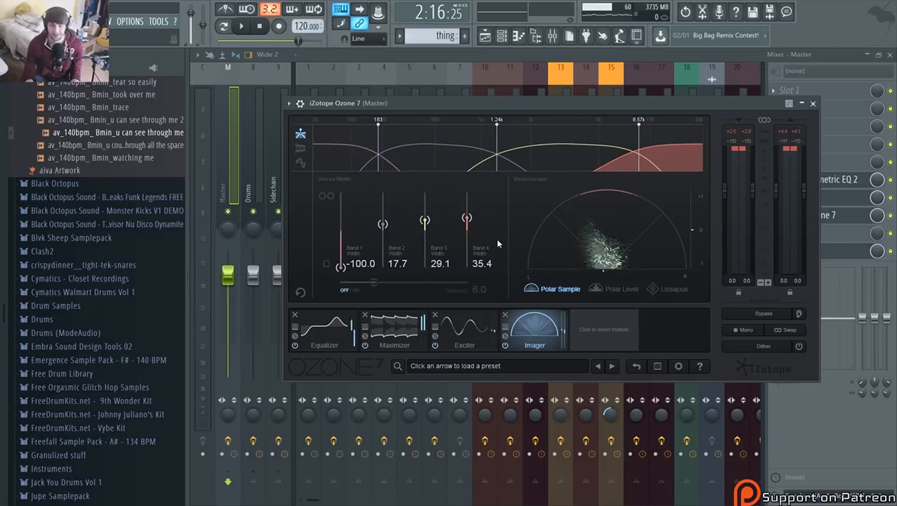
key(space)
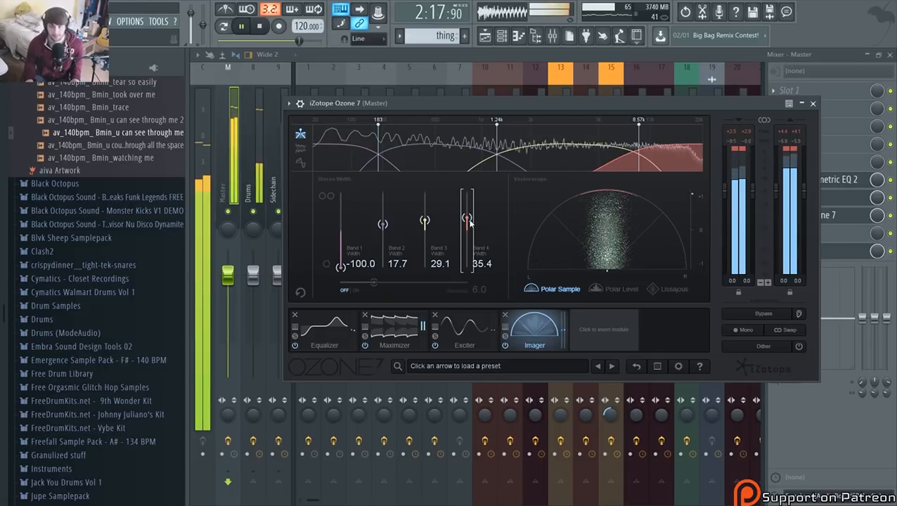
drag(470, 222, 469, 224)
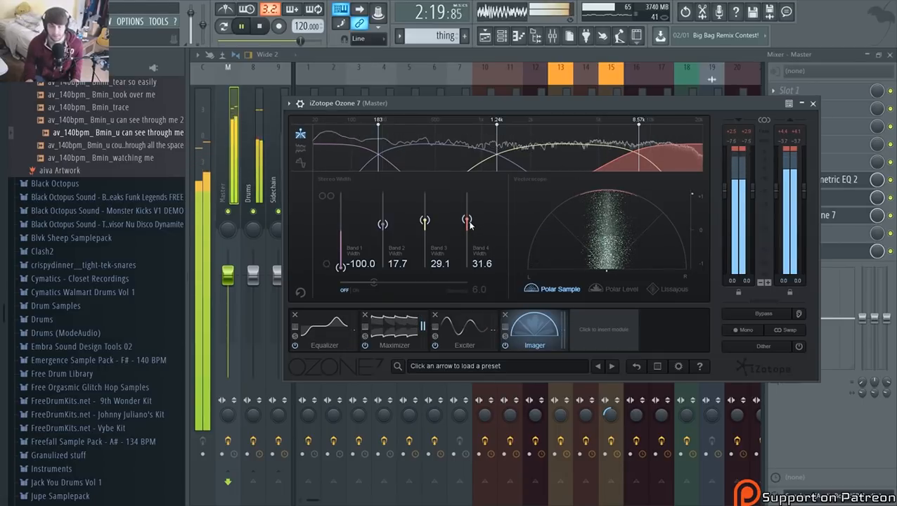
key(space)
drag(469, 224, 471, 212)
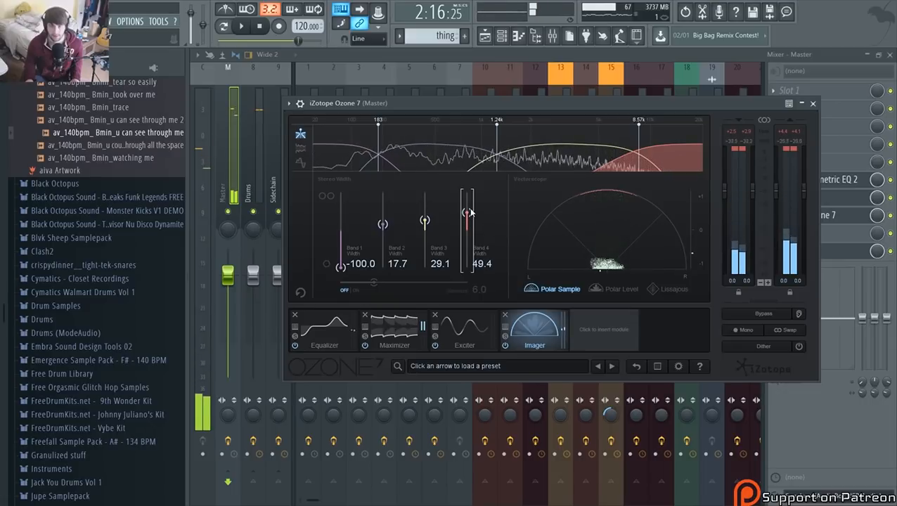
key(space)
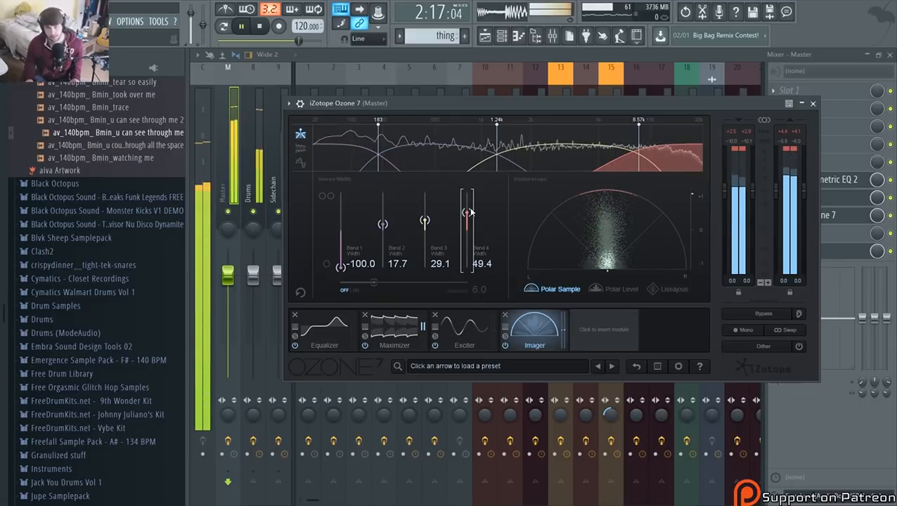
key(space)
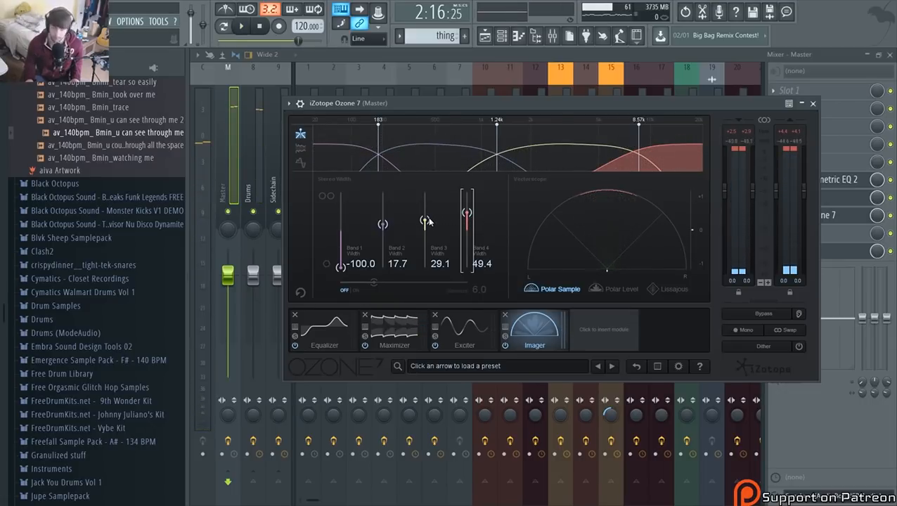
drag(426, 220, 464, 217)
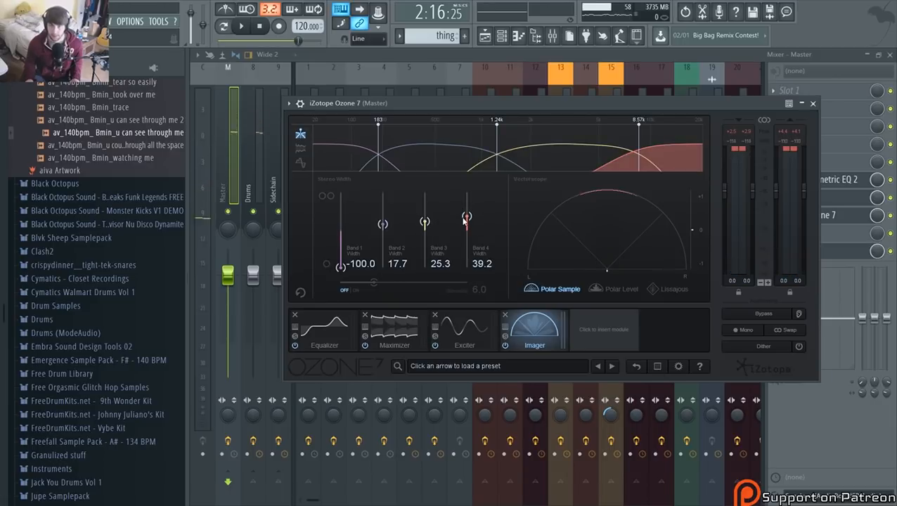
Play back the mix to audition the Imager's stereo widths across all four bands
key(space)
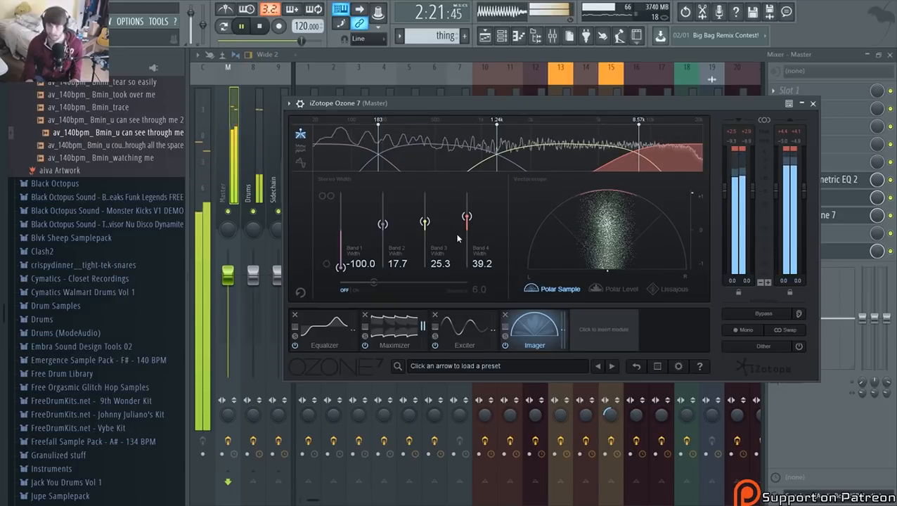
key(space)
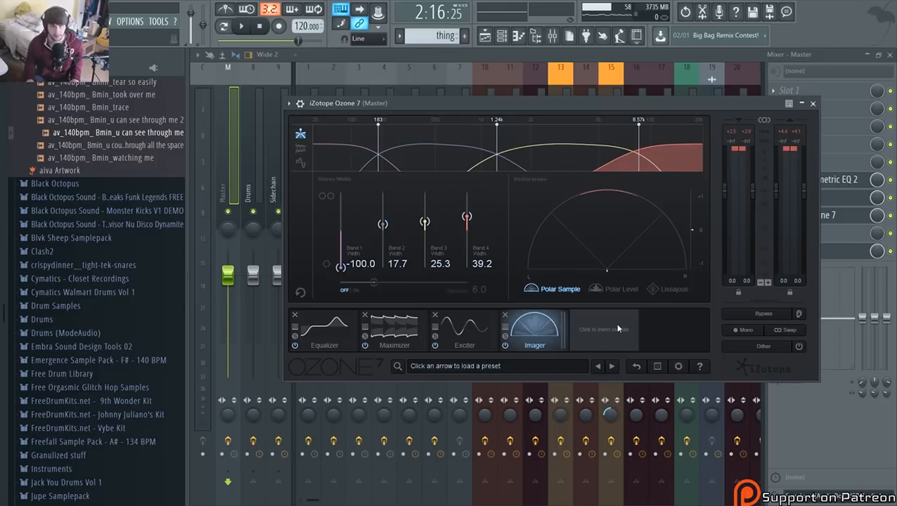
Insert Ozone's Vintage Limiter and Post Equalizer modules in turn, removing each one from the signal chain
click(593, 325)
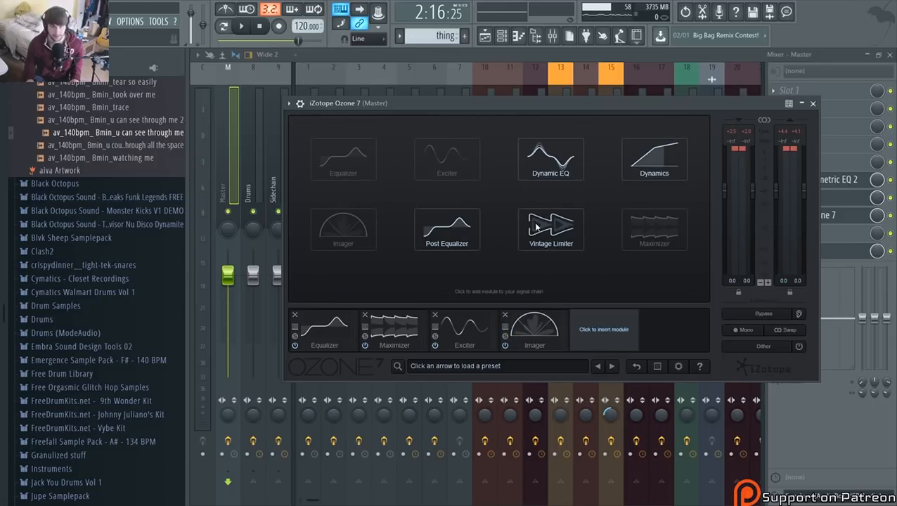
click(557, 244)
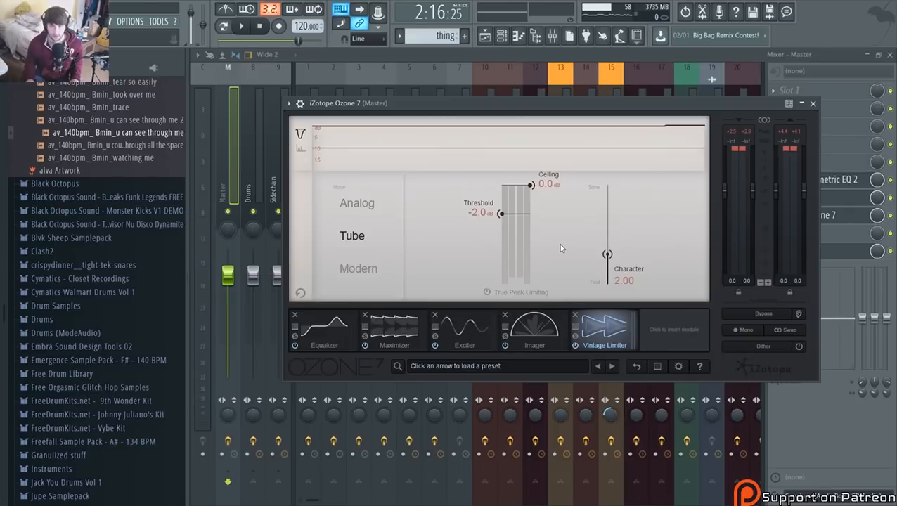
click(576, 314)
click(587, 326)
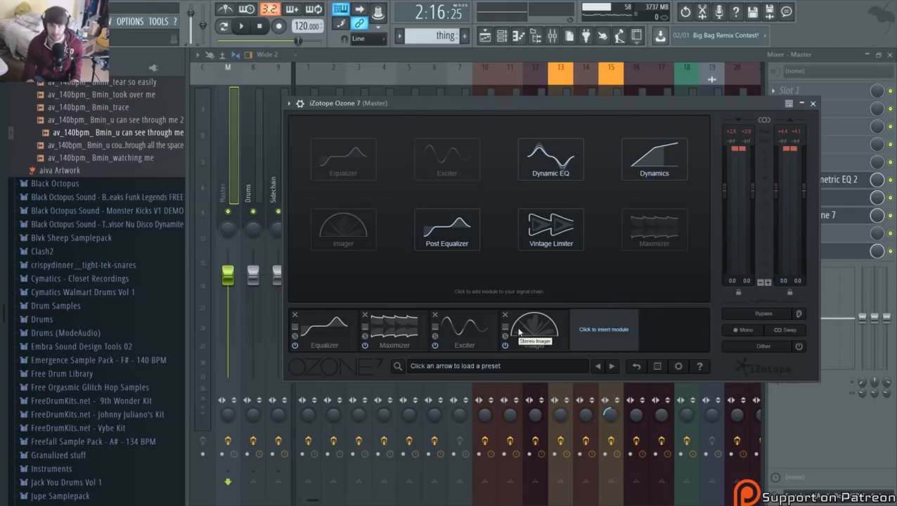
click(459, 242)
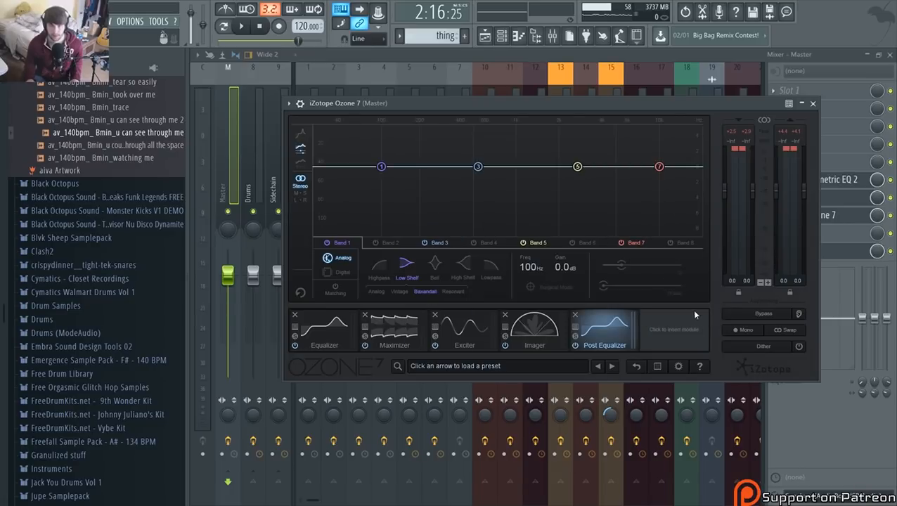
click(576, 313)
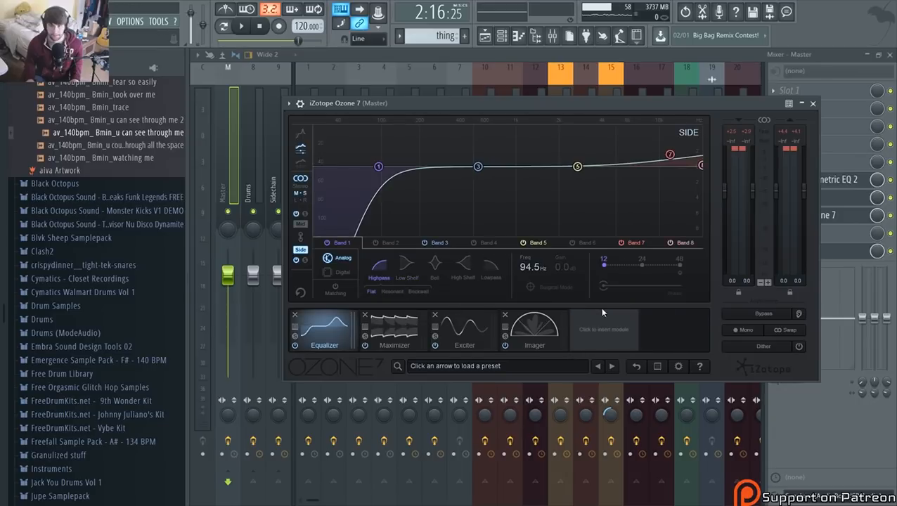
Close Ozone, open the Master's Default multiband compressor and audition its soloed LOW band in the band spectrum view
click(813, 104)
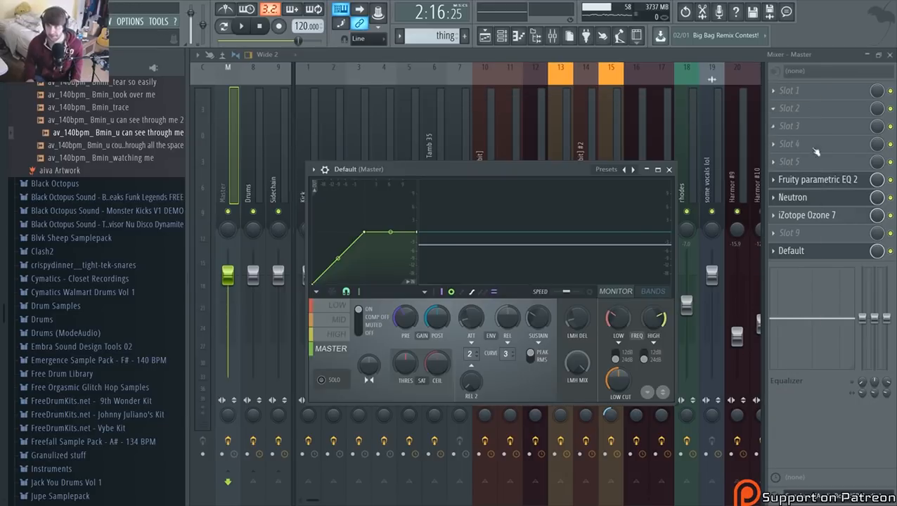
click(799, 251)
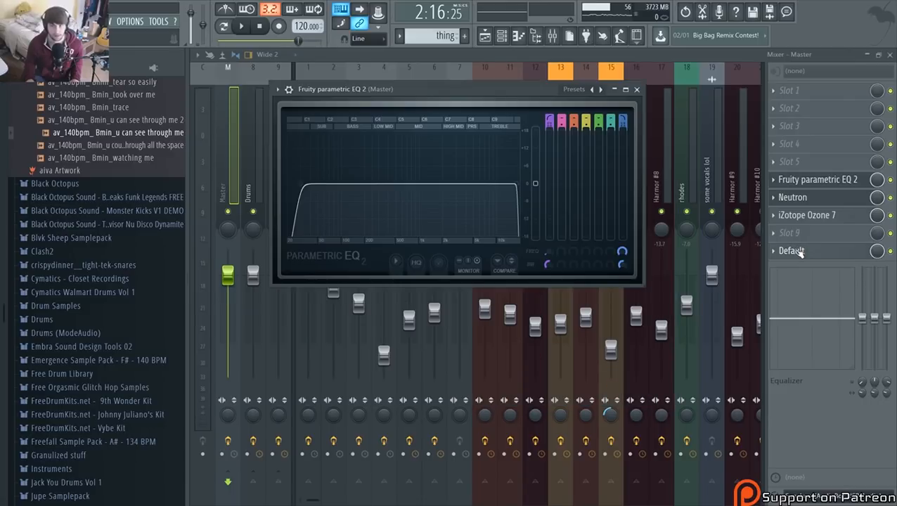
click(800, 252)
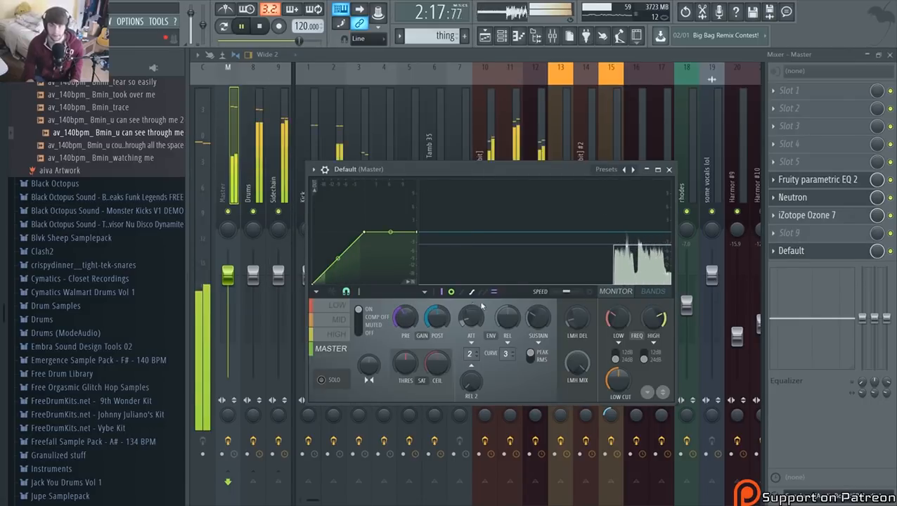
click(330, 305)
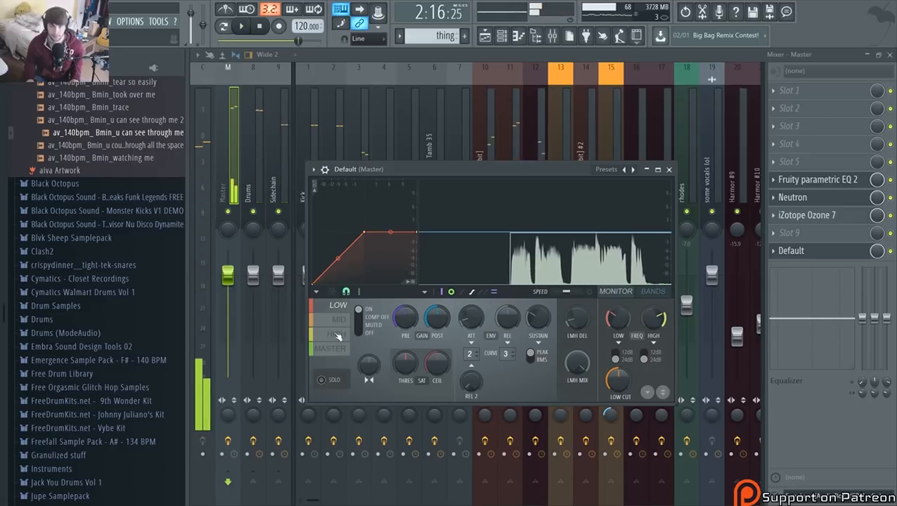
click(322, 379)
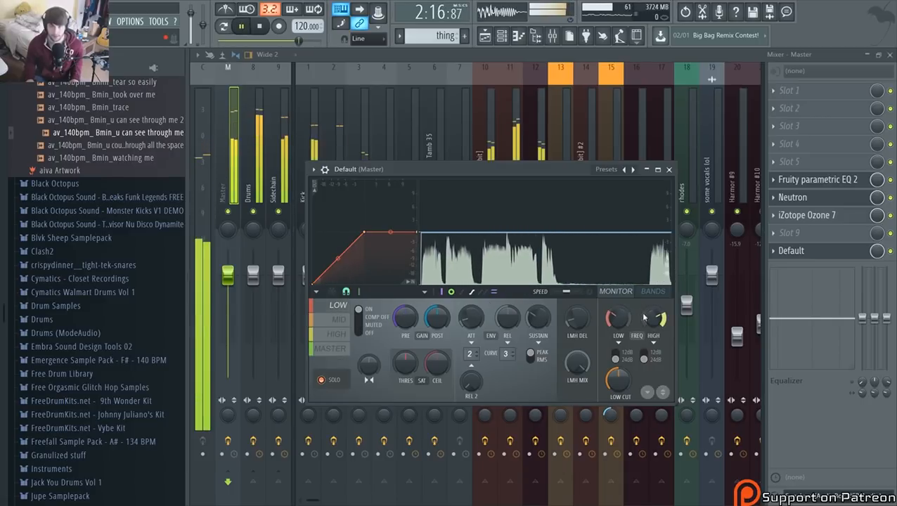
click(590, 292)
key(space)
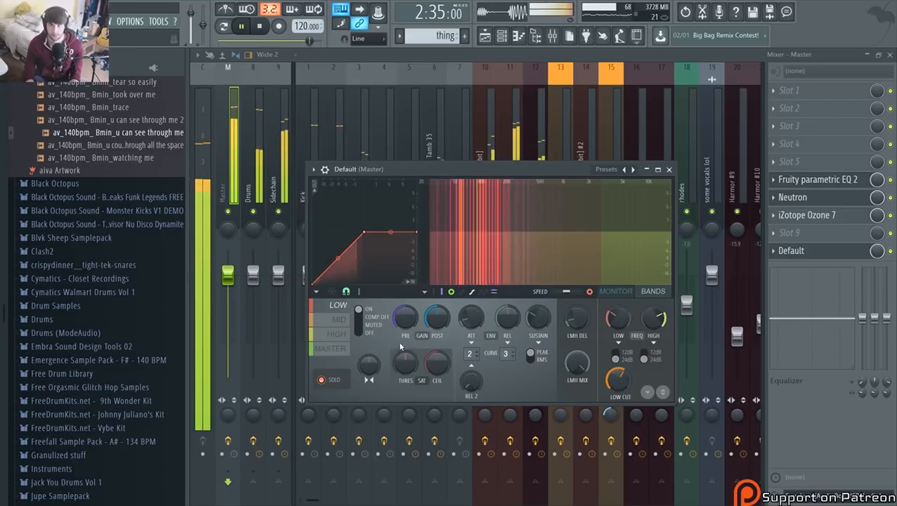
key(space)
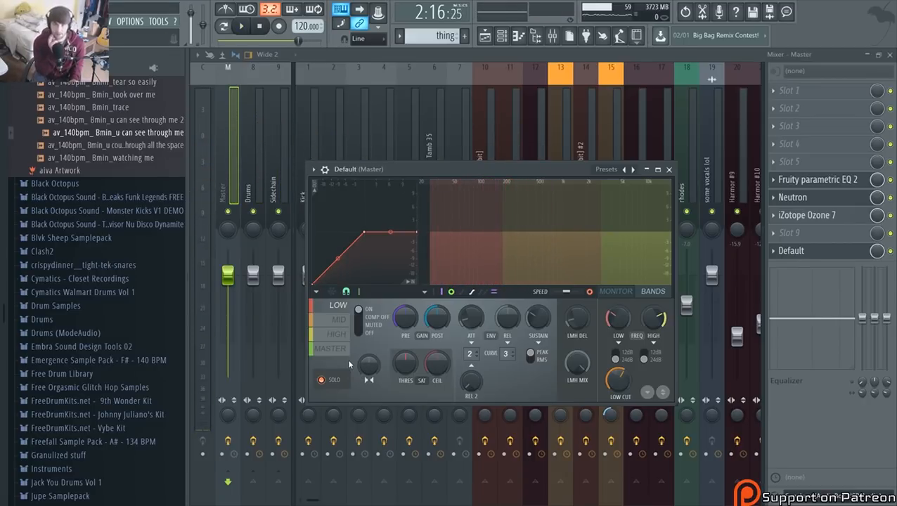
Try a different stereo separation on the soloed LOW band during playback, then reset it
mouse_move(372, 366)
mouse_down()
mouse_move(372, 331)
mouse_move(372, 367)
mouse_up()
key(space)
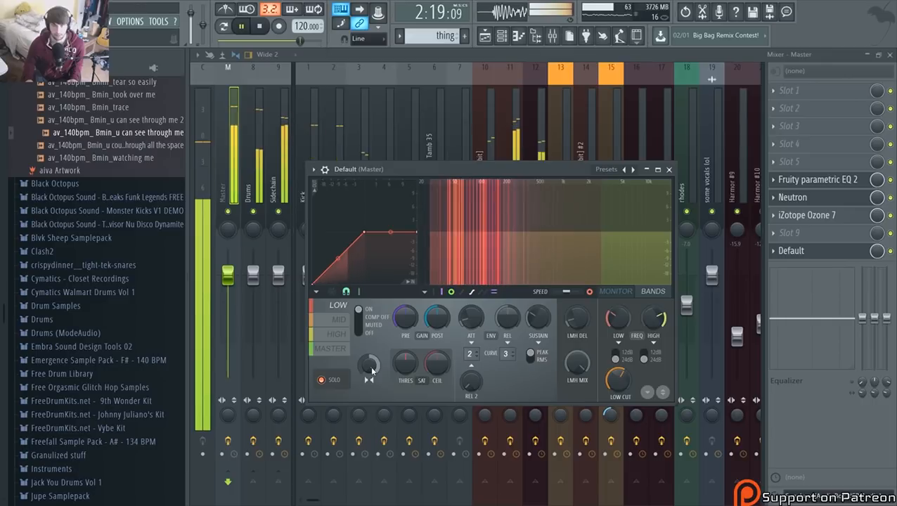
right_click(369, 365)
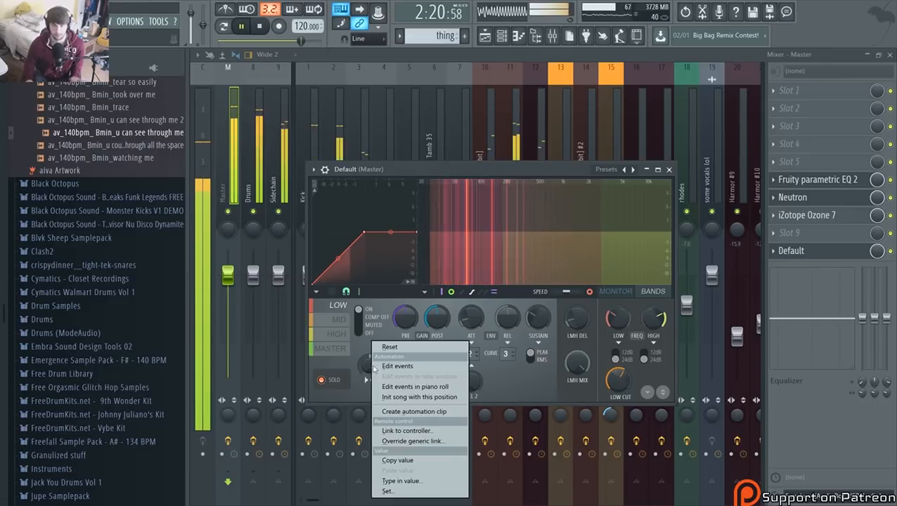
click(373, 357)
key(space)
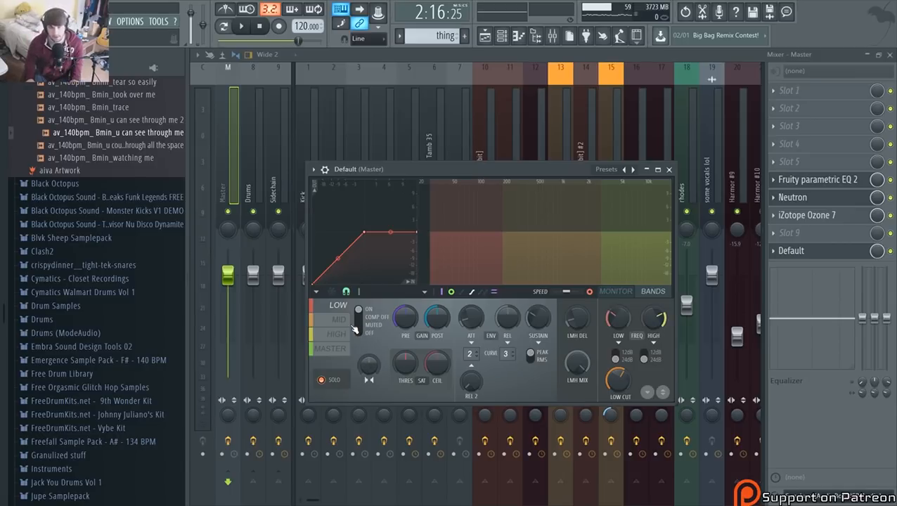
Audition the LOW and MID bands soloed, then turn solo off and listen to the full mix with the HIGH band selected
key(space)
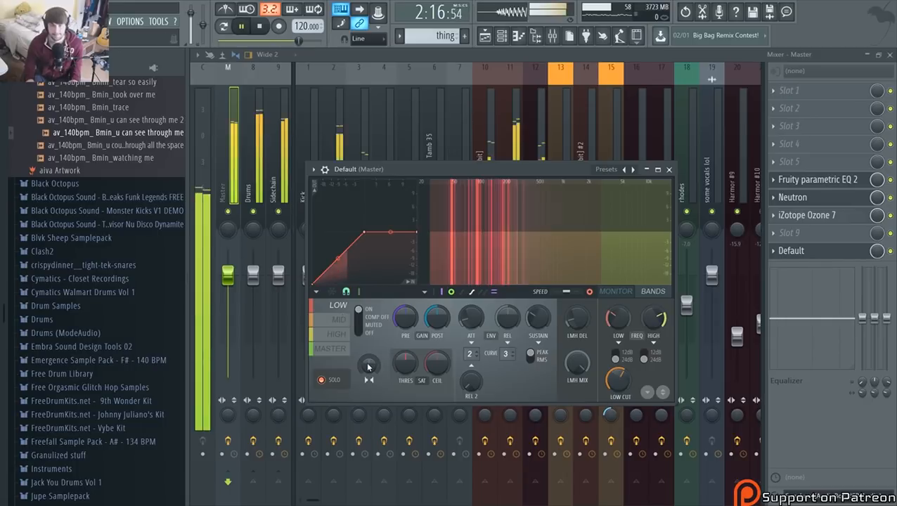
click(340, 320)
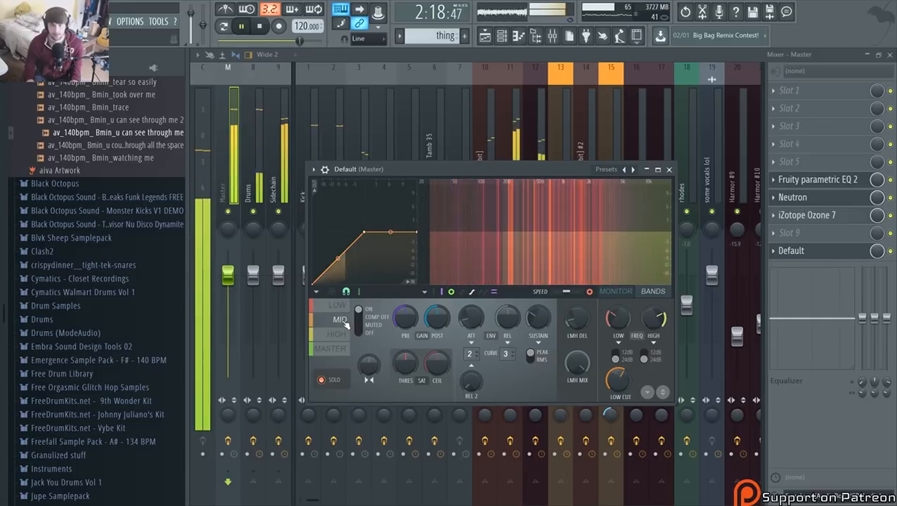
key(space)
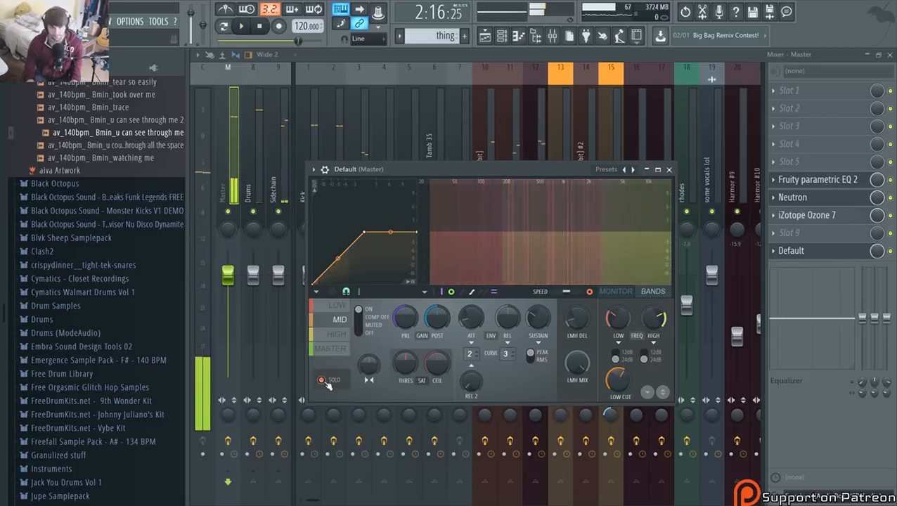
click(342, 336)
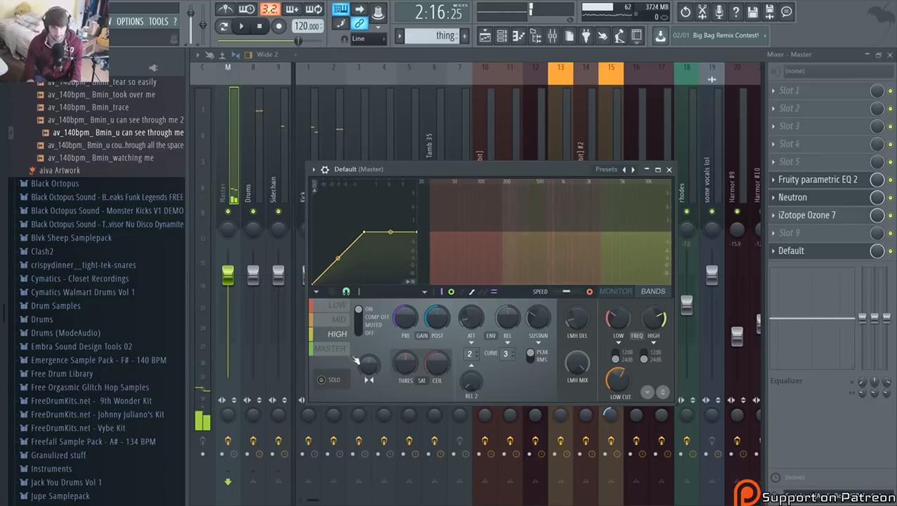
key(space)
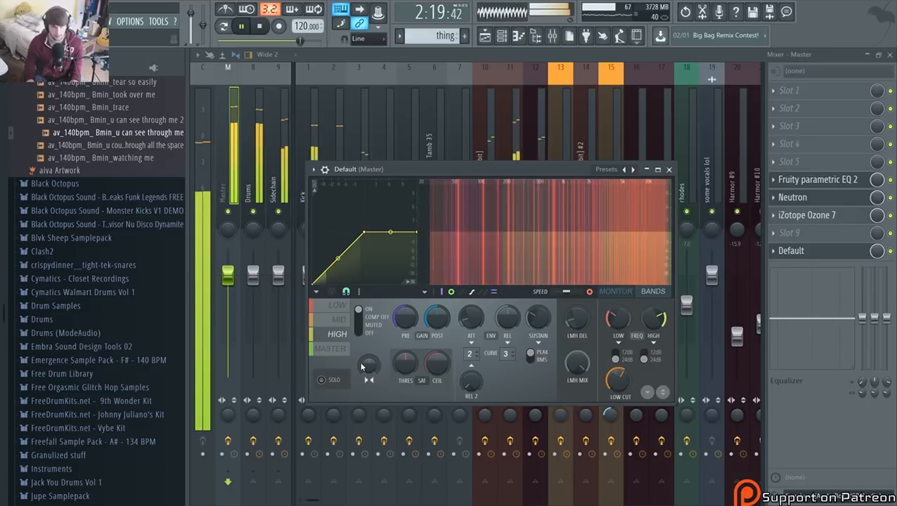
key(space)
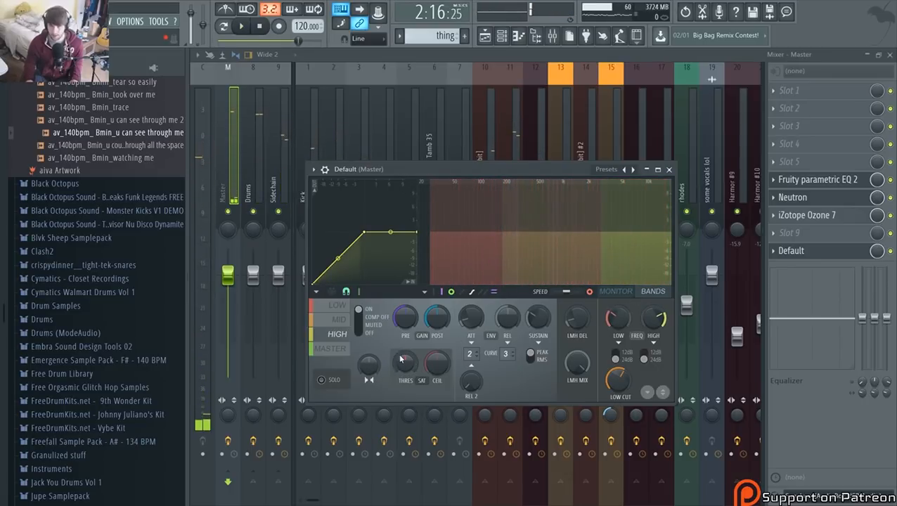
click(809, 219)
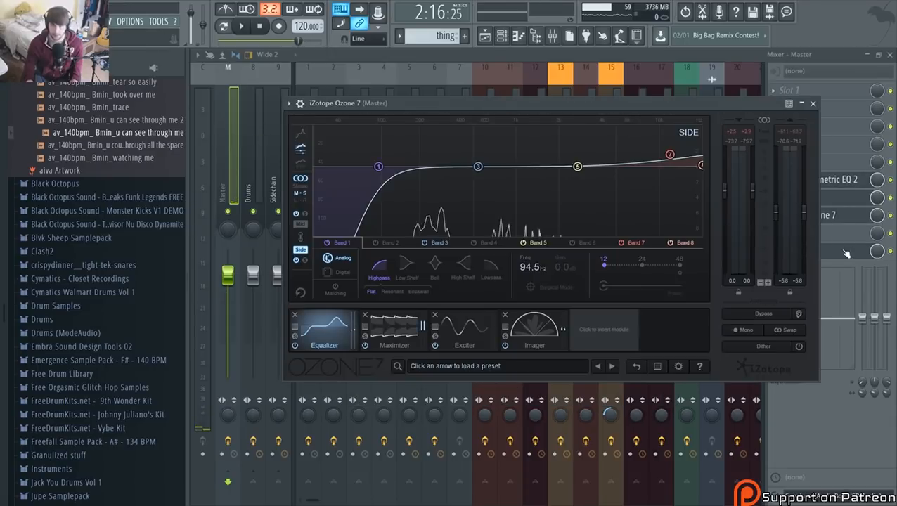
click(842, 254)
click(842, 254)
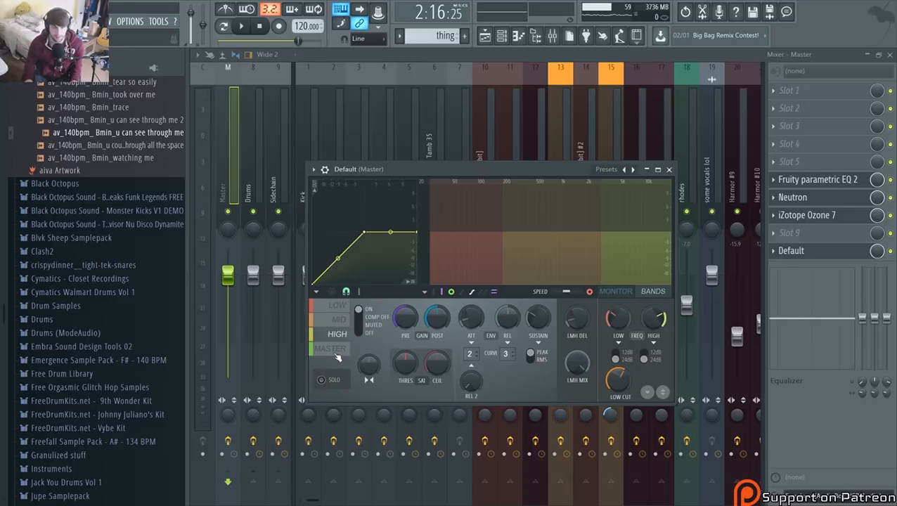
Switch the compressor to its waveform monitor view and try a higher pre gain on the LOW band during repeated playback
click(602, 293)
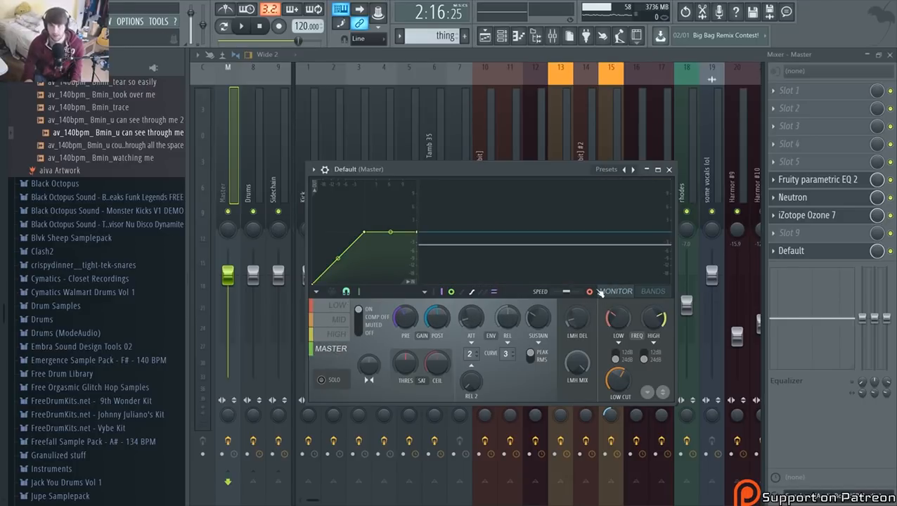
click(330, 306)
key(space)
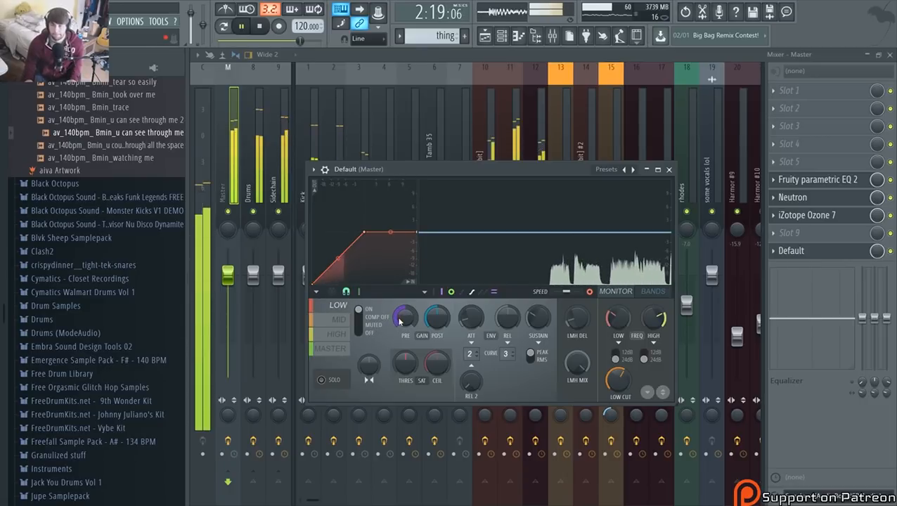
key(space)
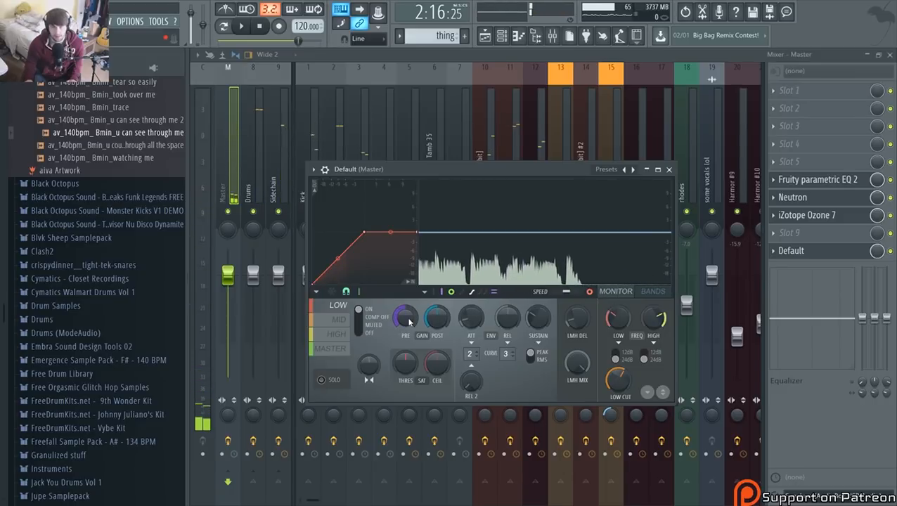
key(space)
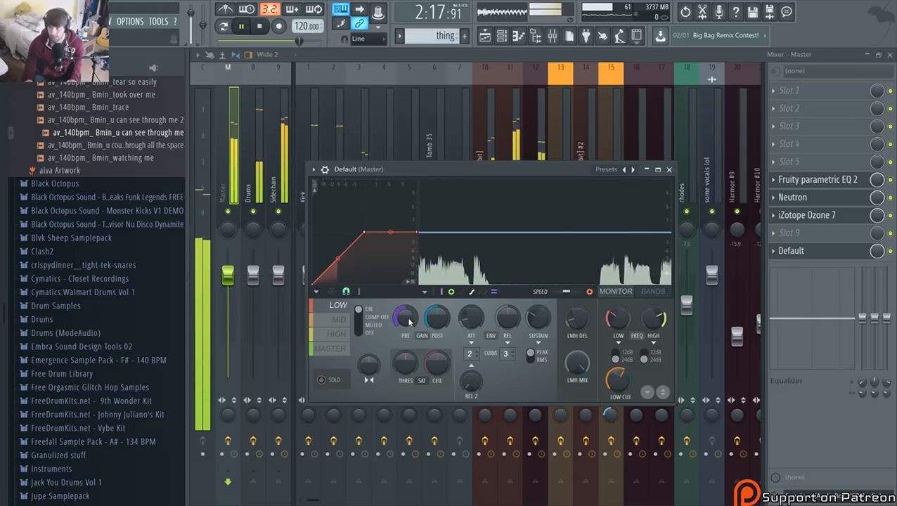
key(space)
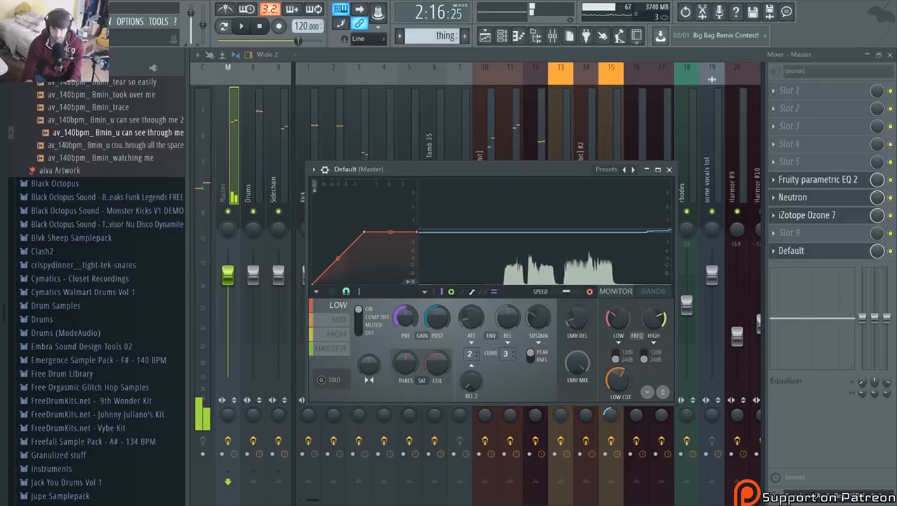
key(space)
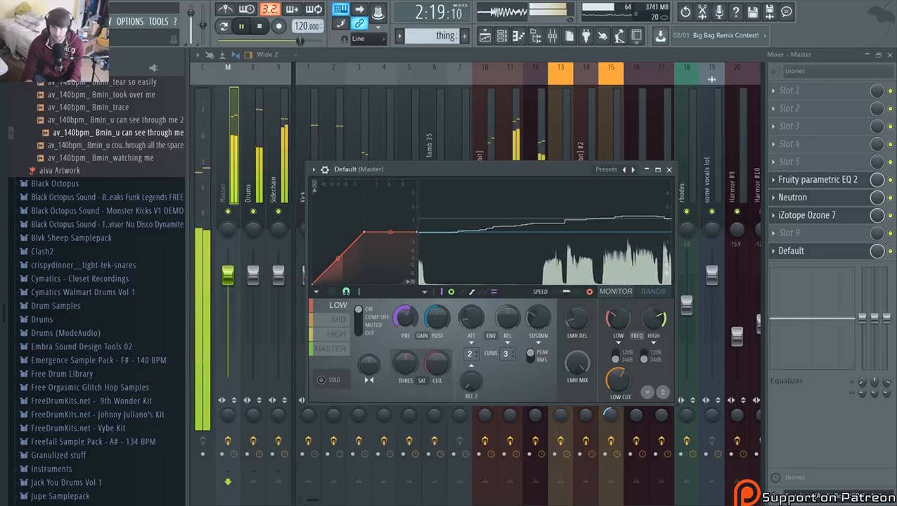
key(space)
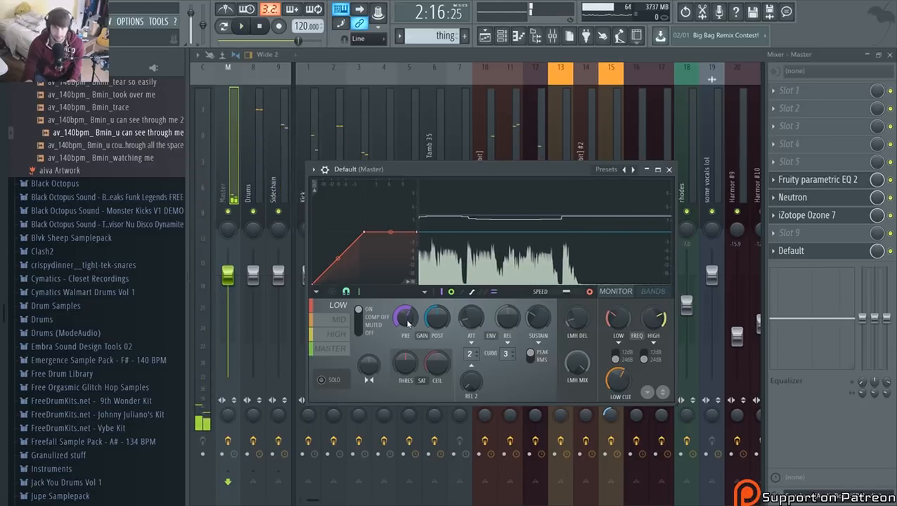
Bend the lower segment of the LOW band's compression curve slightly upward, comparing the sound over repeated playback
key(space)
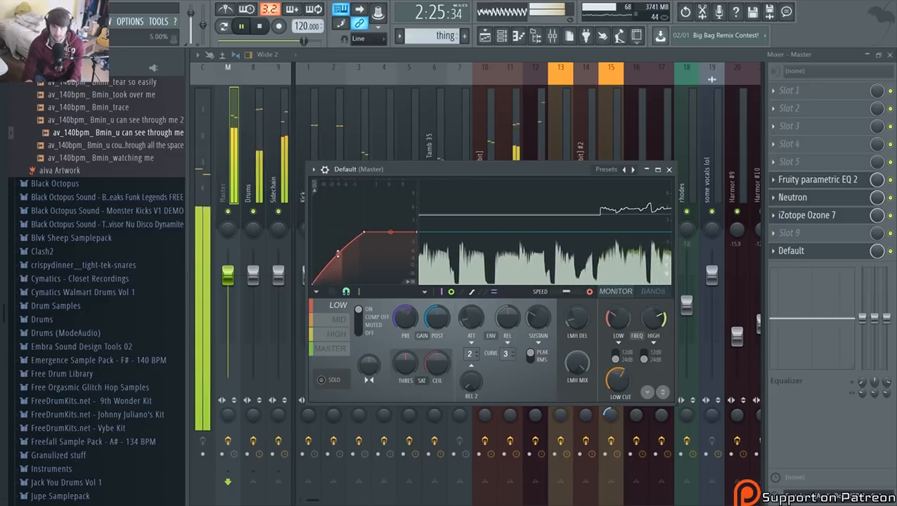
key(space)
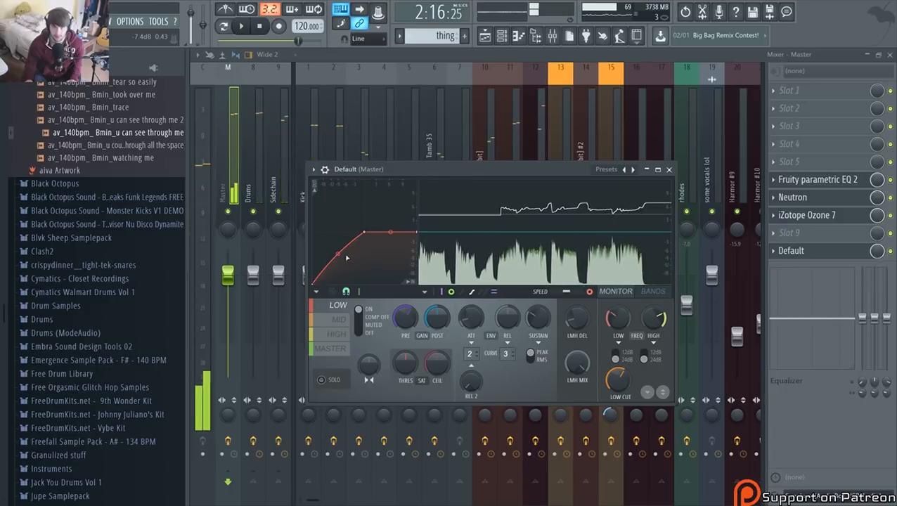
key(space)
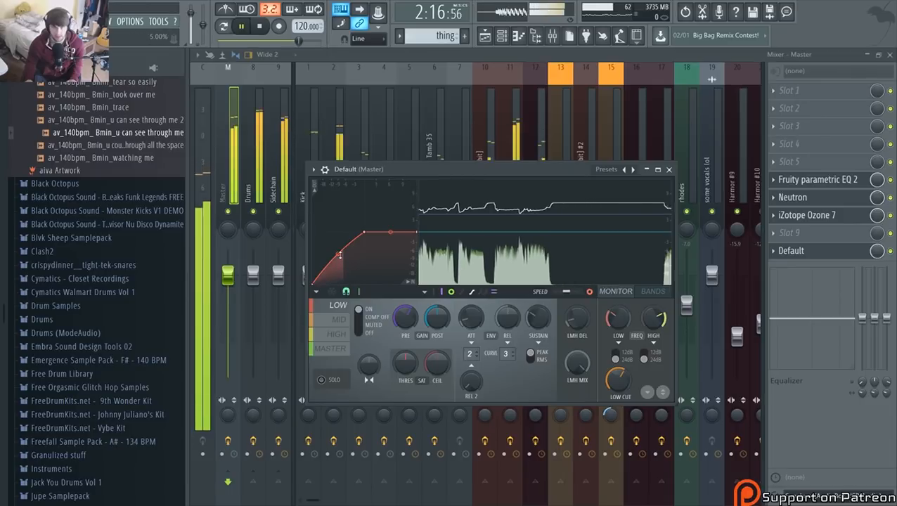
key(space)
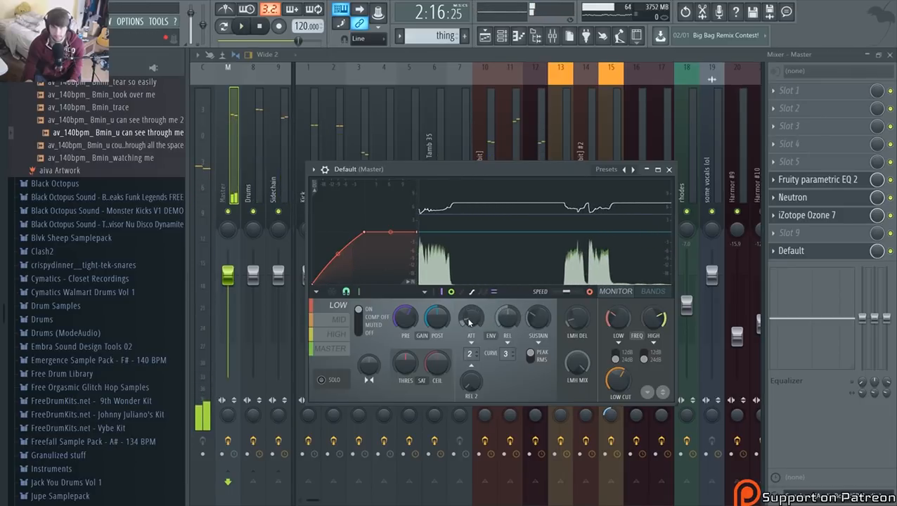
Audition the mix with the LOW band's curved compression while trying its envelope controls
key(space)
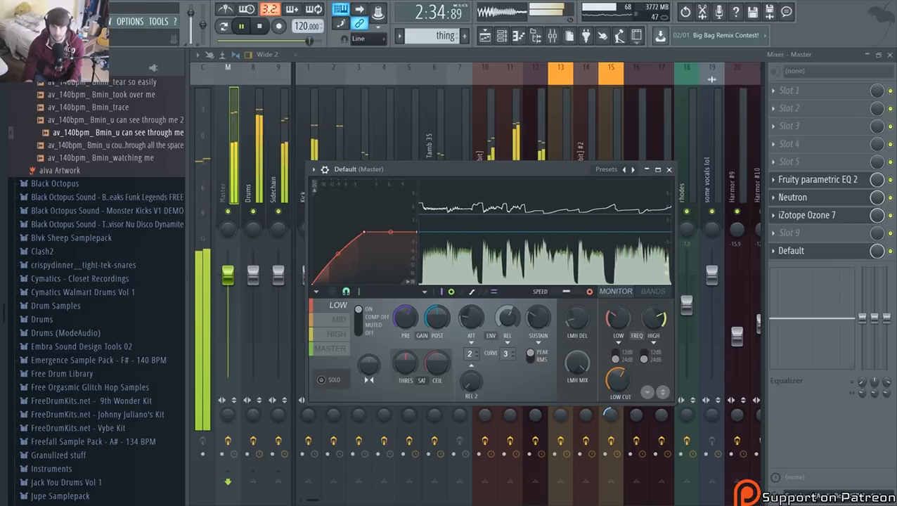
key(space)
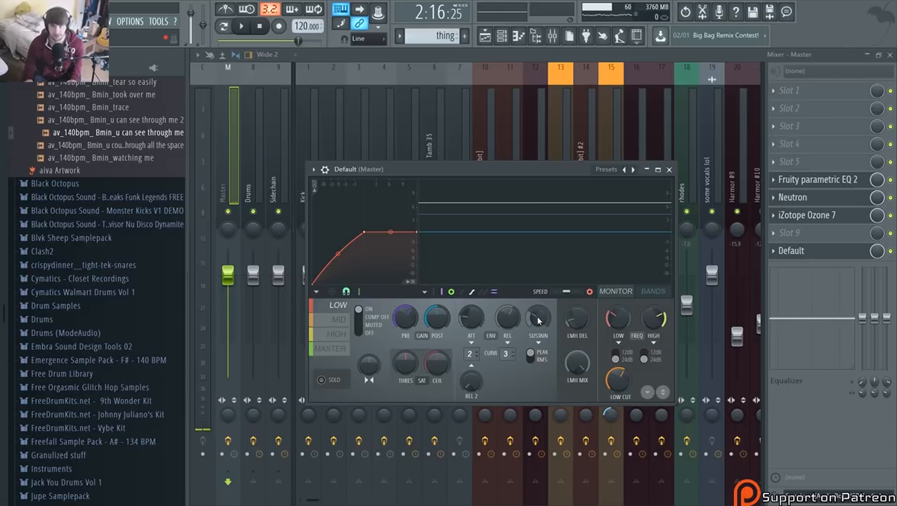
key(space)
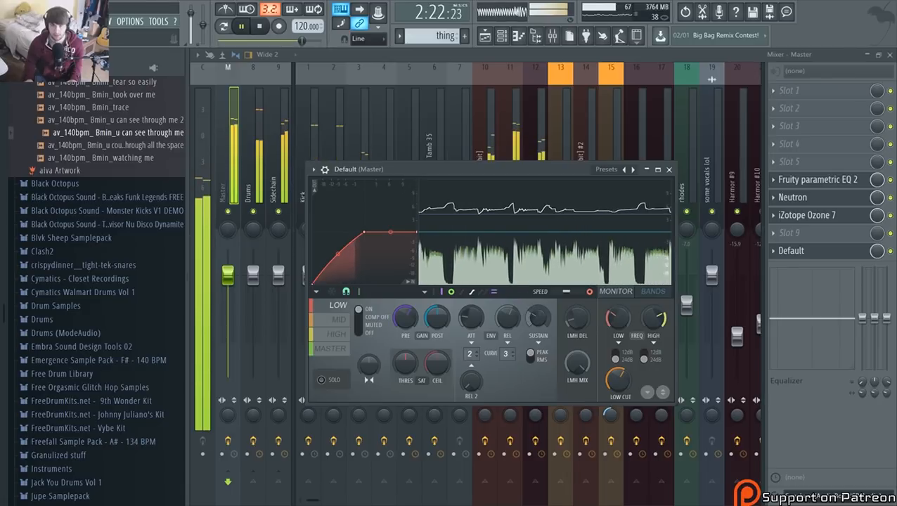
Select the MID band and try a higher pre gain on it during repeated playback
click(337, 323)
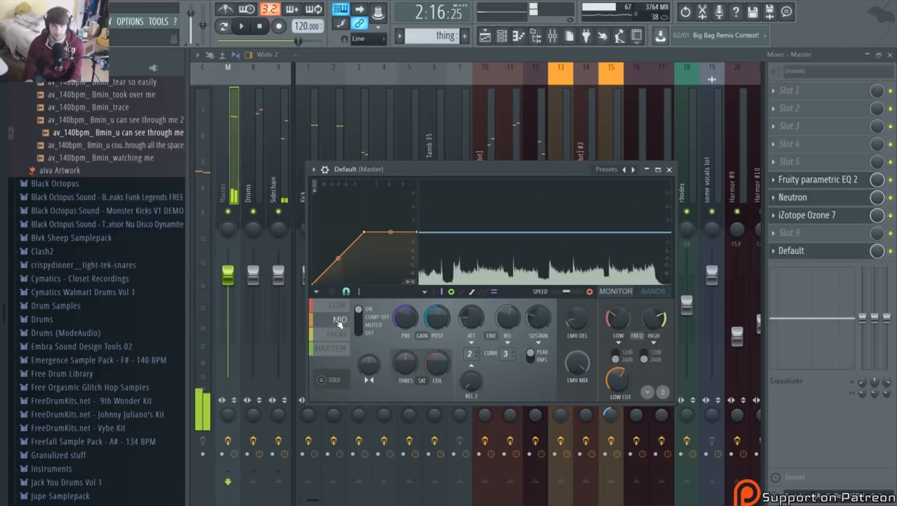
key(space)
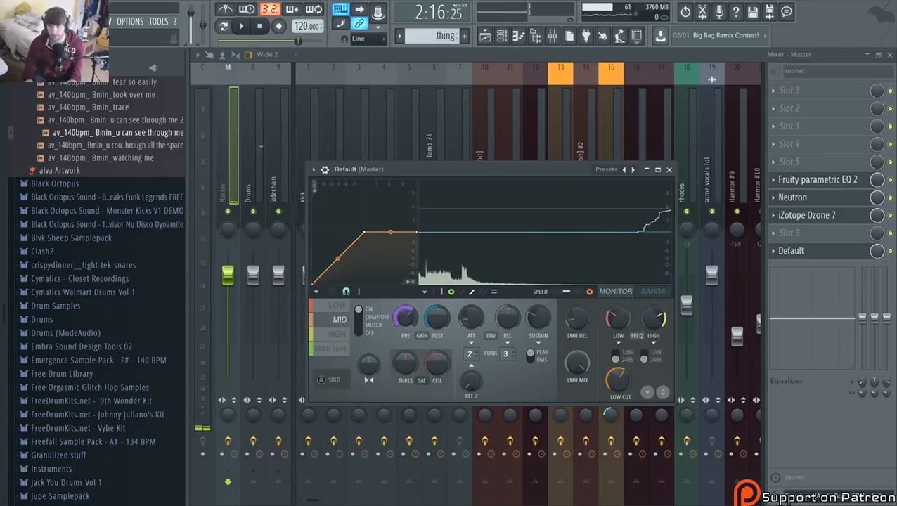
key(space)
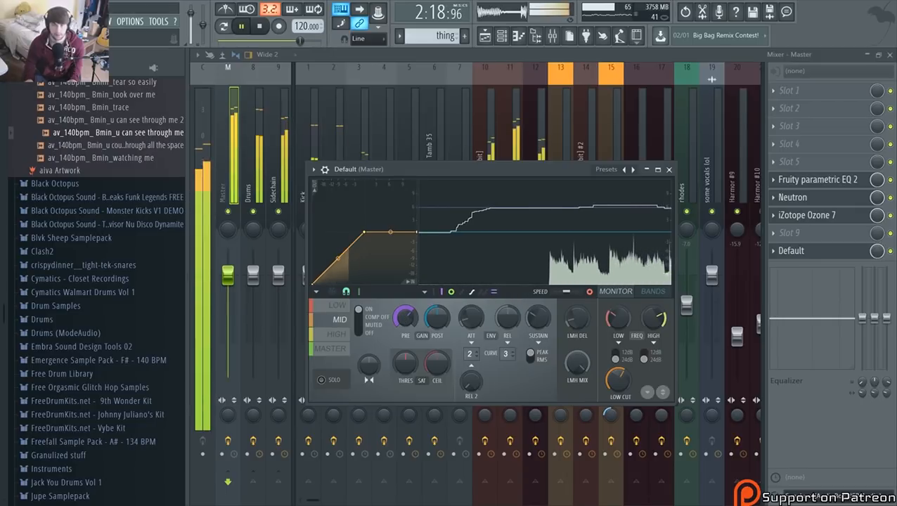
key(space)
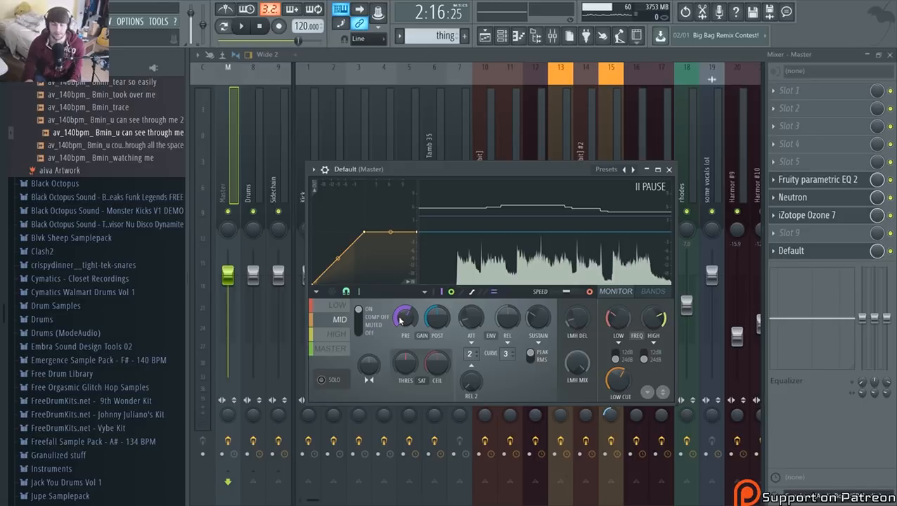
Change the compressor to its bands view with the live spectrum analysis turned on and replay the section
click(591, 293)
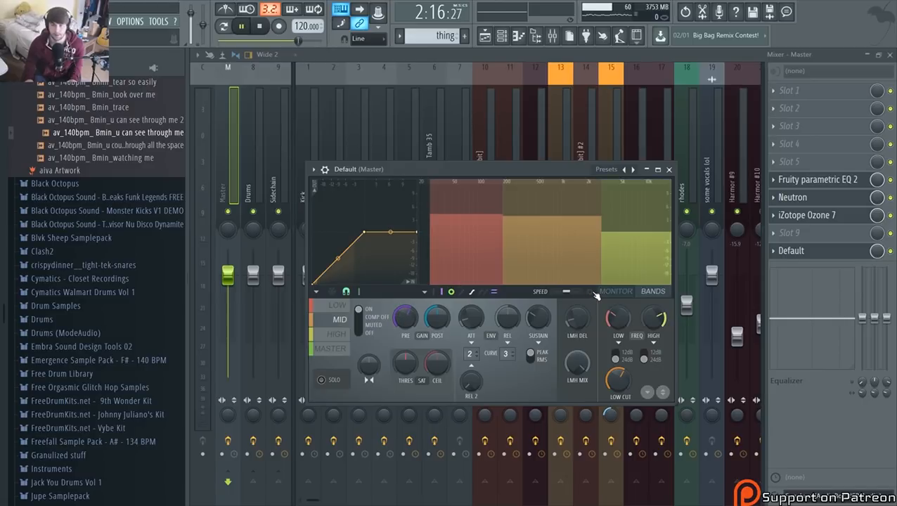
click(590, 292)
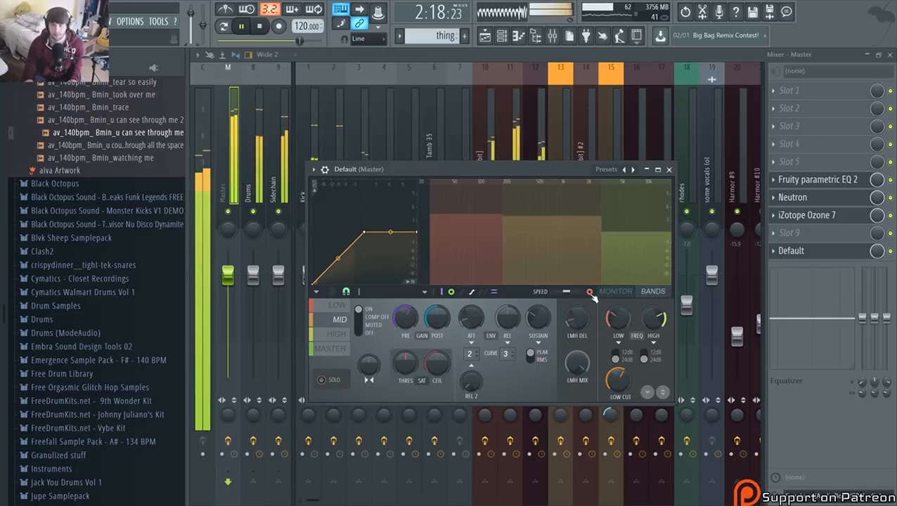
key(space)
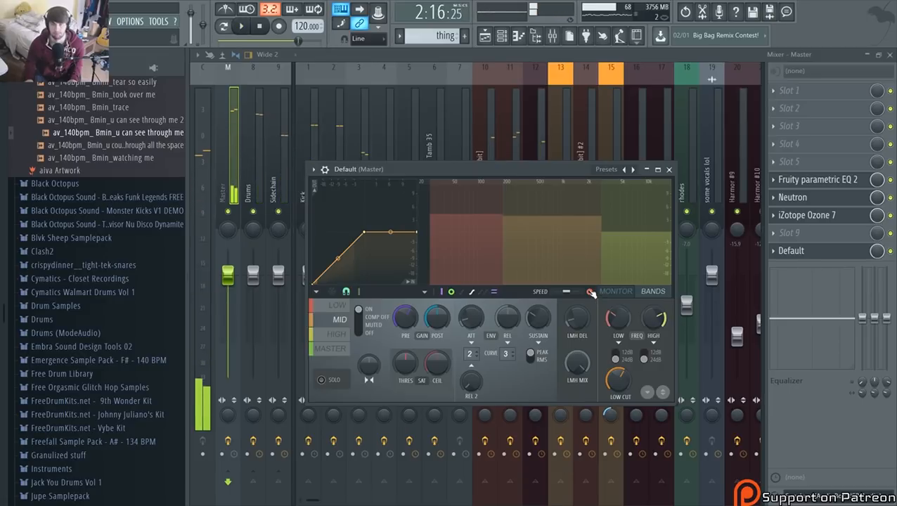
key(space)
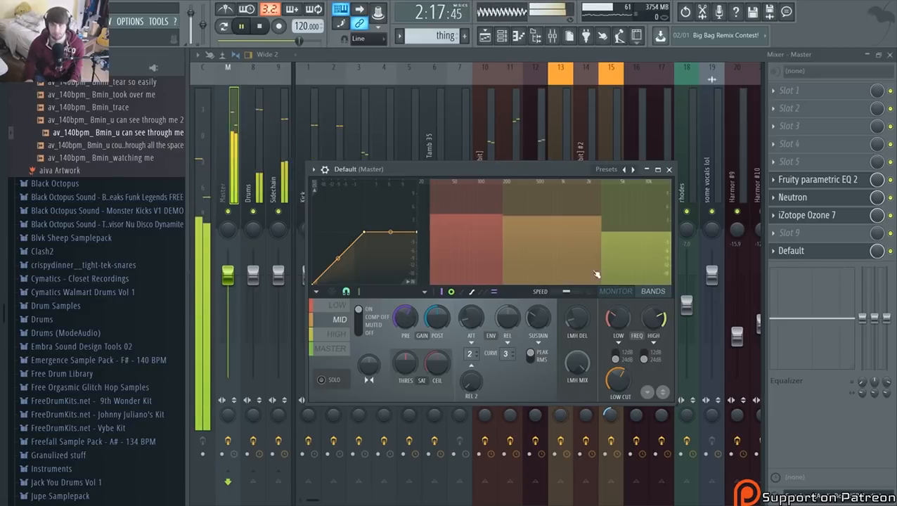
click(590, 292)
key(space)
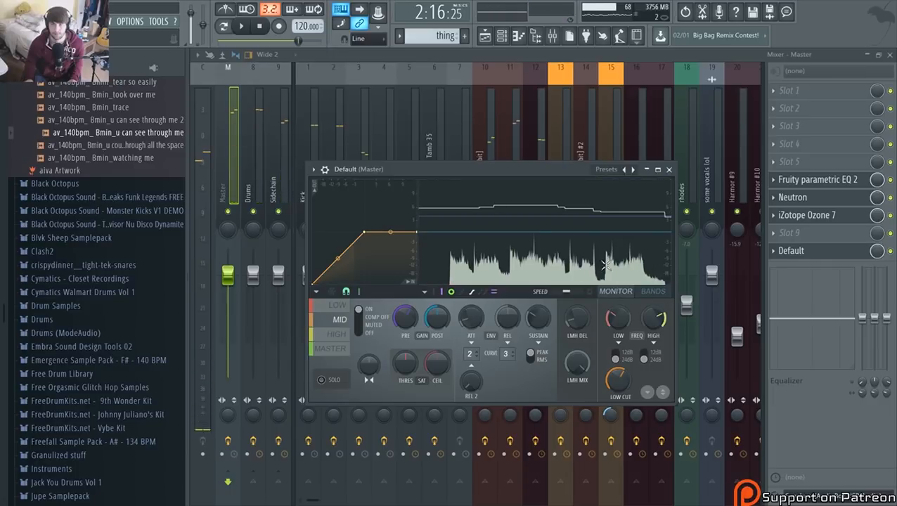
key(space)
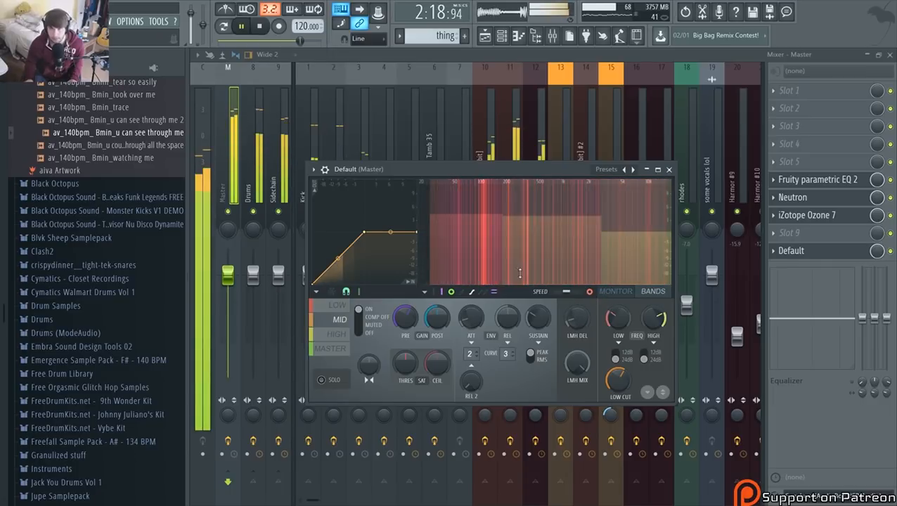
Solo the MID and LOW bands in turn during playback and move their crossover up to about 200 Hz
click(322, 380)
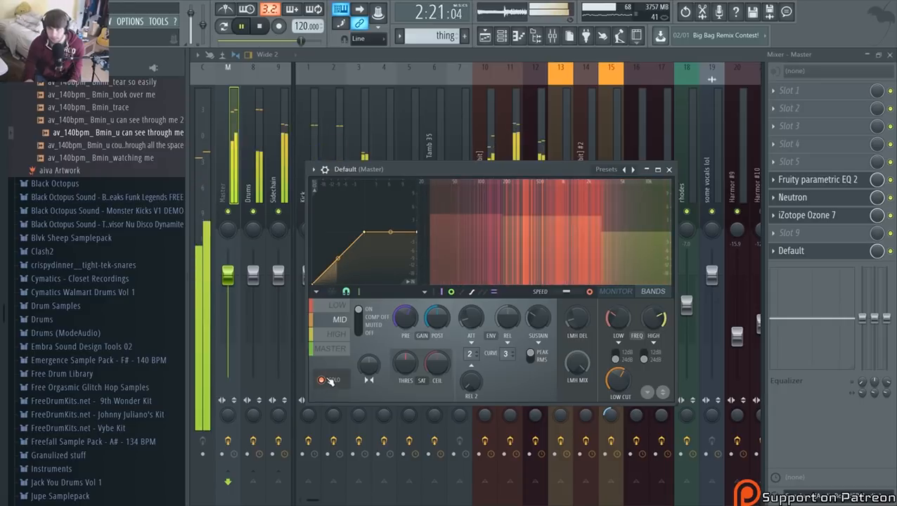
key(space)
click(494, 263)
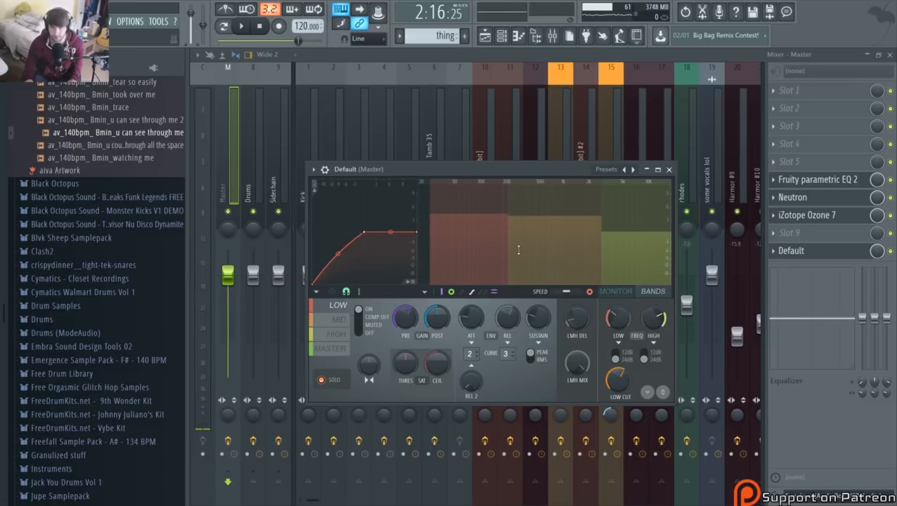
key(space)
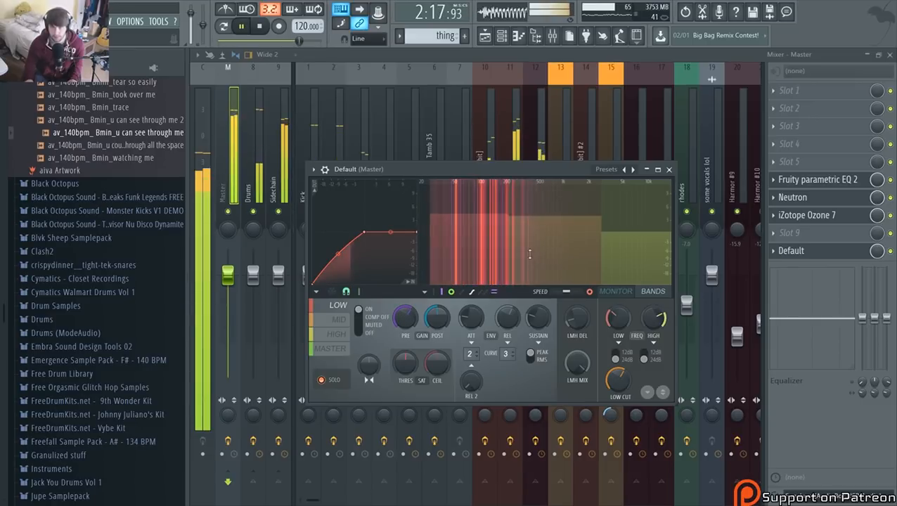
click(529, 255)
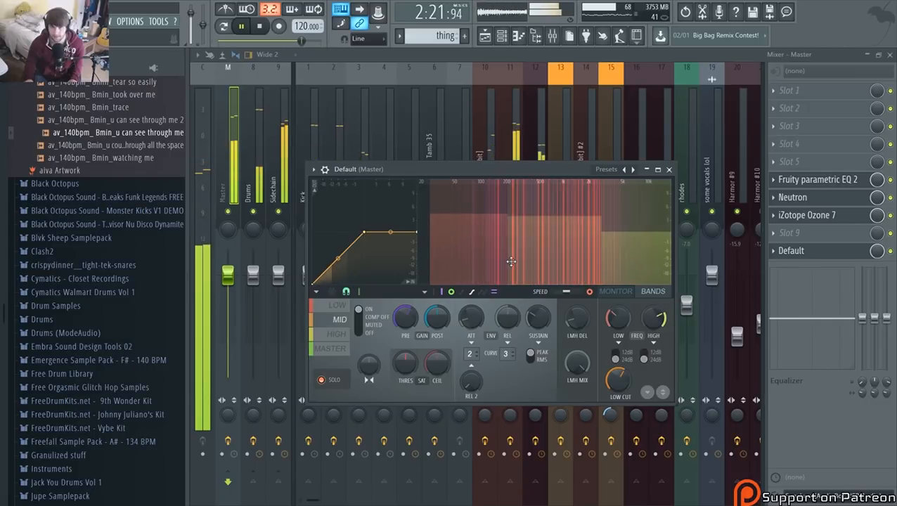
key(space)
Open the Snare track's Fruity parametric EQ 2 and nudge its band 2 peak slightly lower in frequency and higher in gain during playback
click(458, 149)
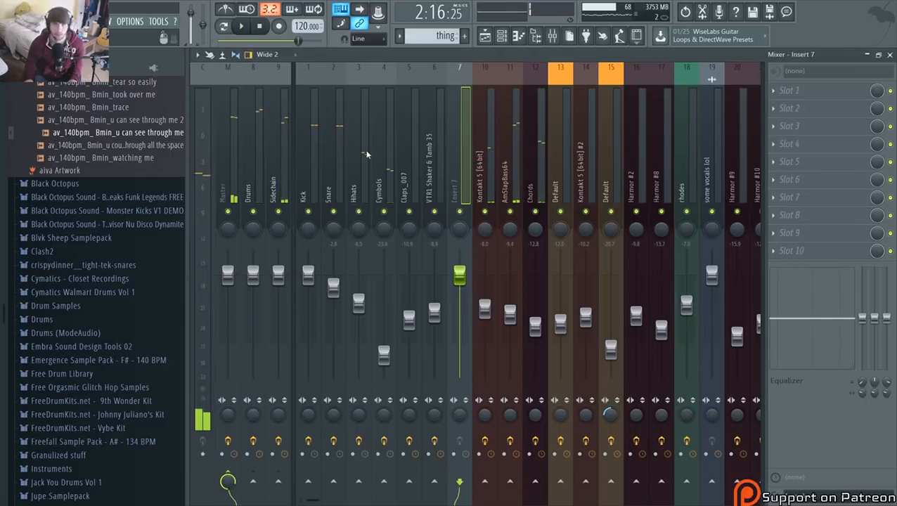
click(334, 175)
click(810, 91)
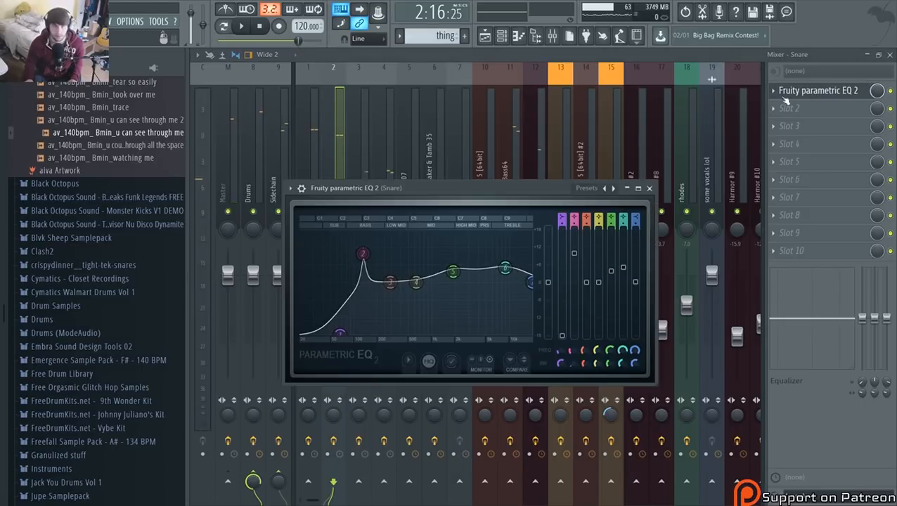
key(space)
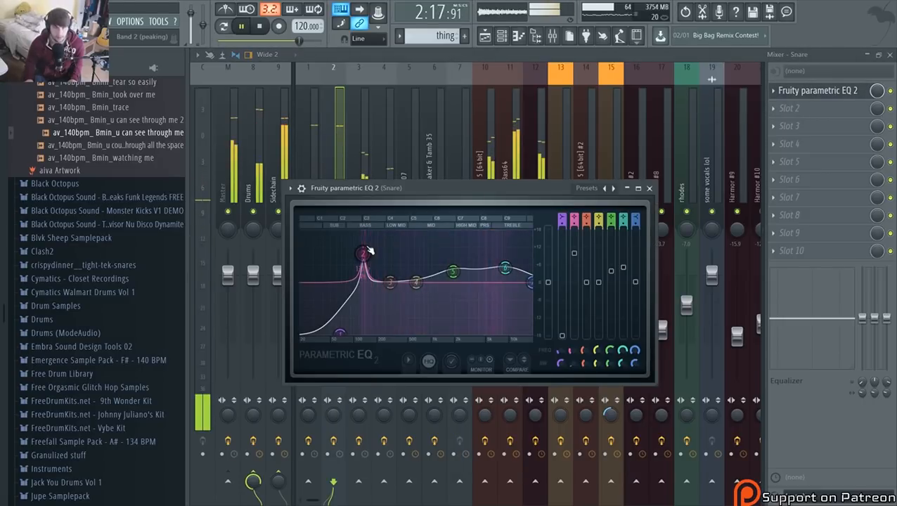
drag(367, 251, 364, 241)
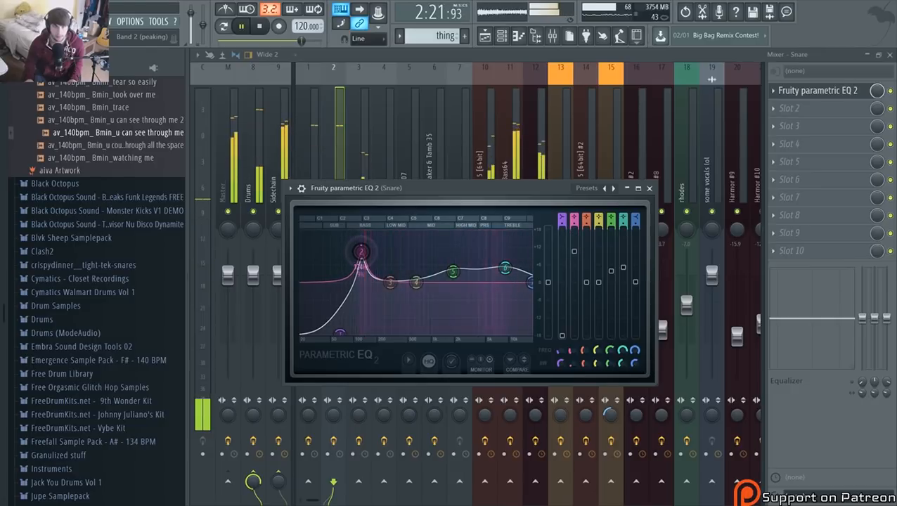
key(space)
Return to the Master track's multiband compressor and play the soloed MID band
click(357, 156)
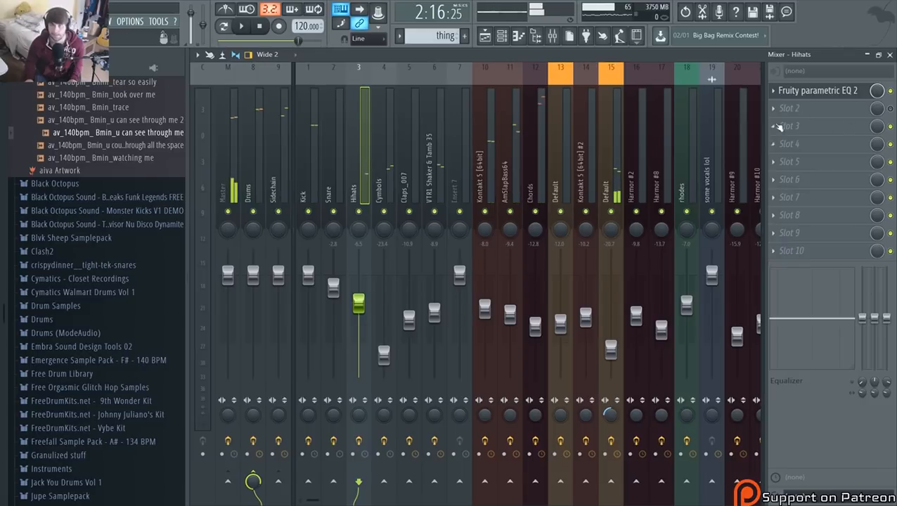
click(274, 183)
click(235, 184)
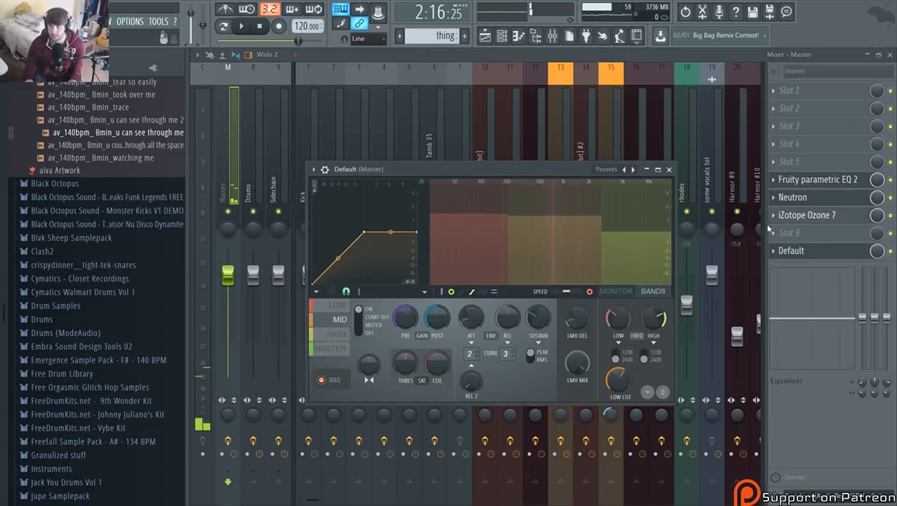
key(space)
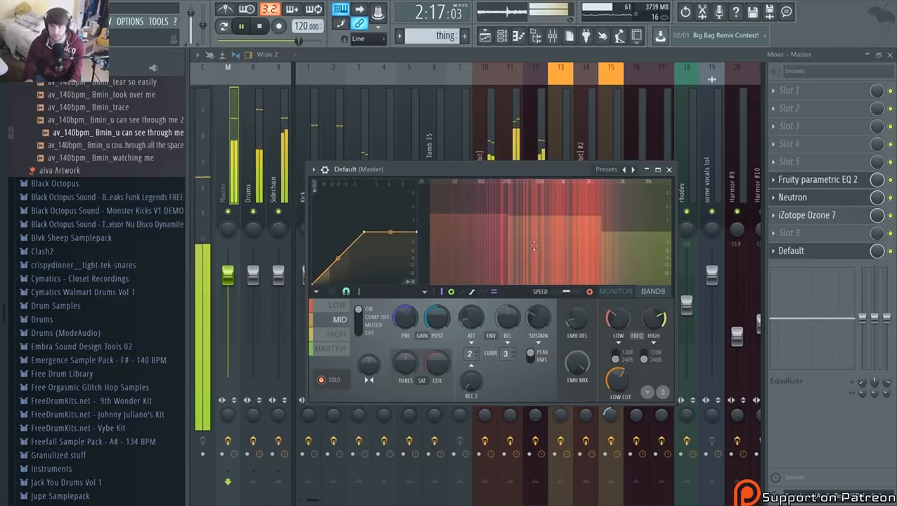
Lower the LOW/MID crossover frequency and slightly reduce the LOW band's pre gain while auditioning both bands soloed, and restore the full-size window
click(509, 257)
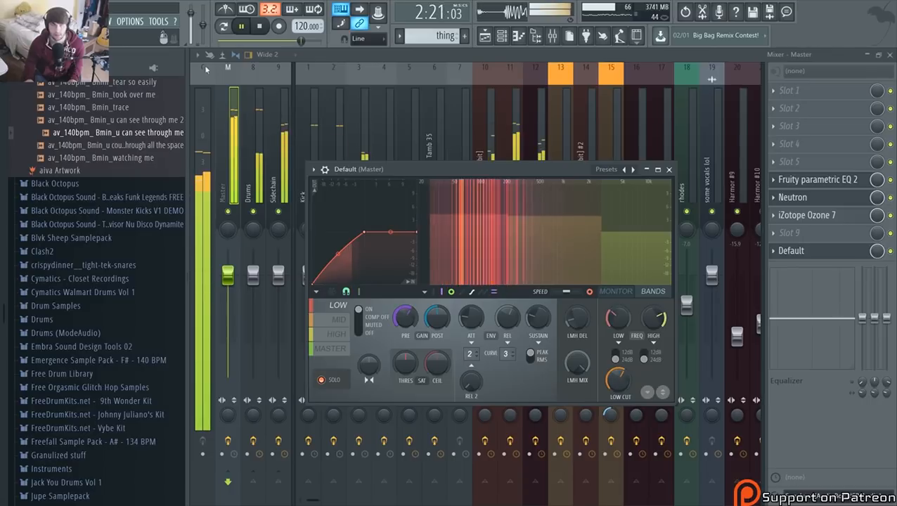
key(space)
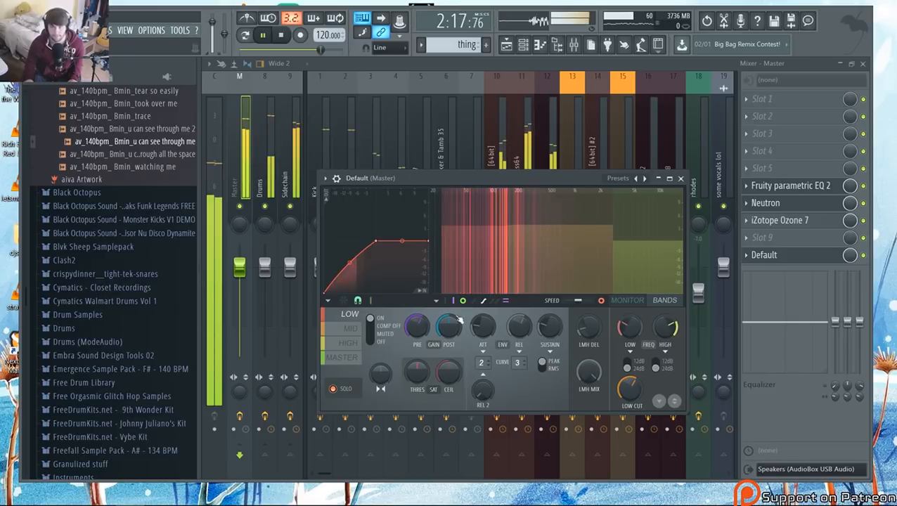
click(607, 257)
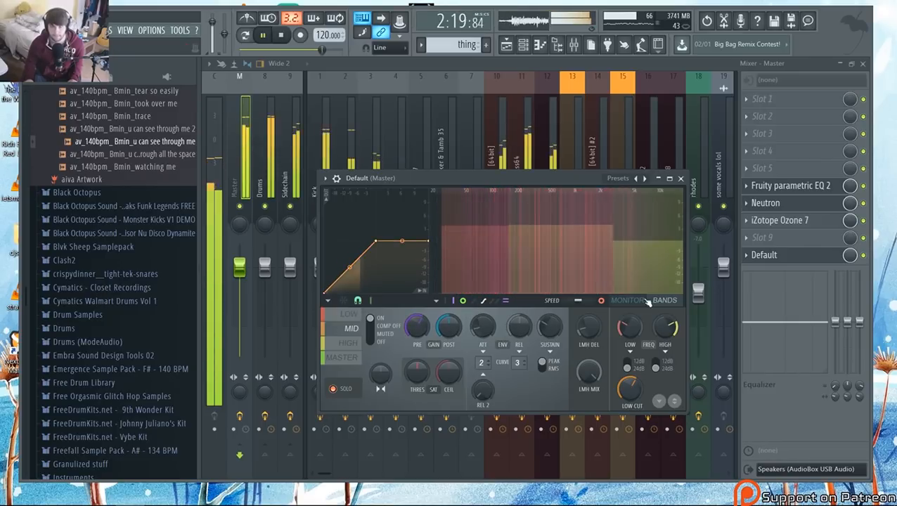
key(space)
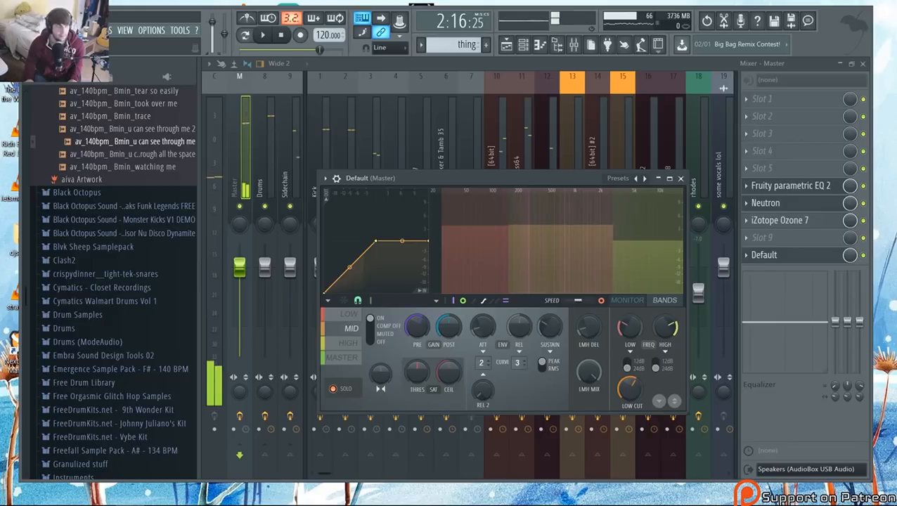
double_click(102, 16)
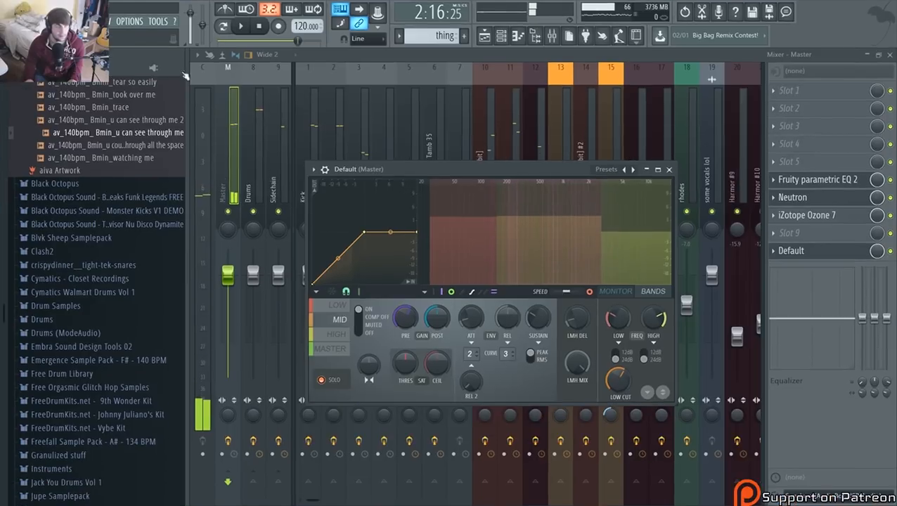
Switch the Master's multiband compressor to its monitor view and set the LOW band's curve tension to 7% while auditioning it soloed
click(617, 292)
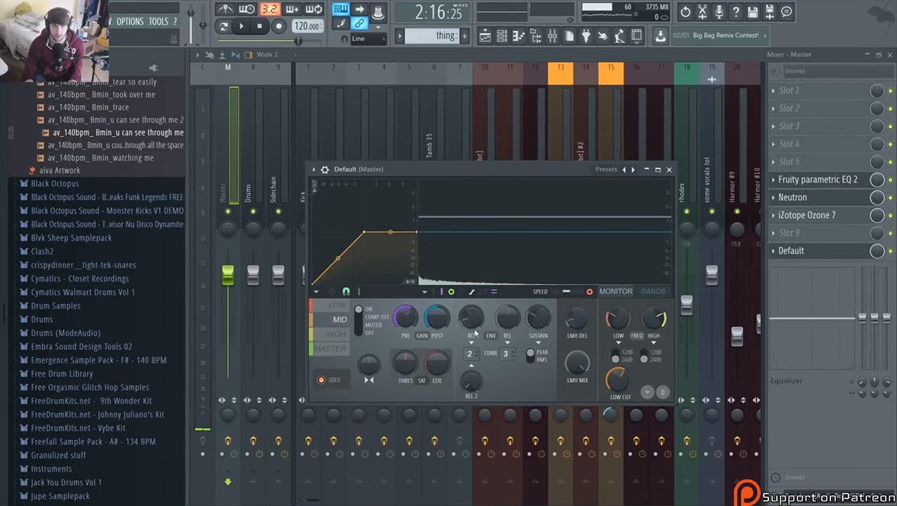
key(space)
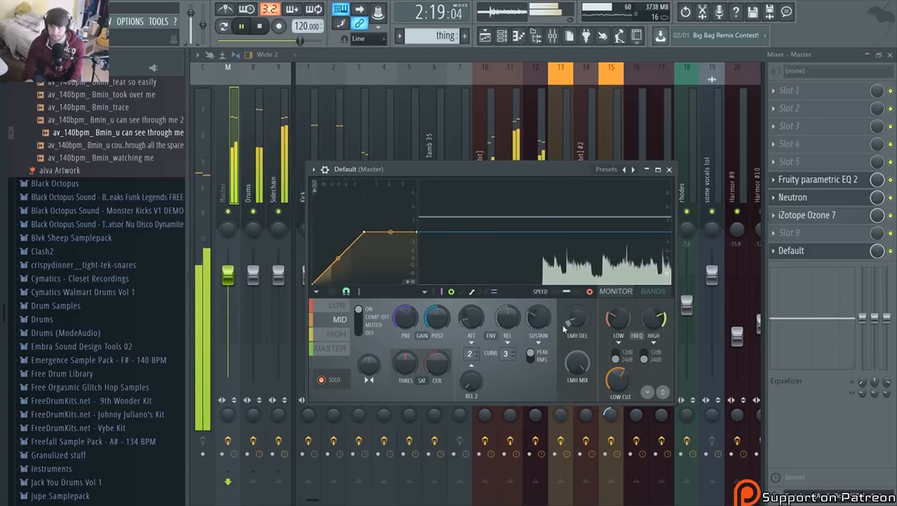
key(space)
click(337, 307)
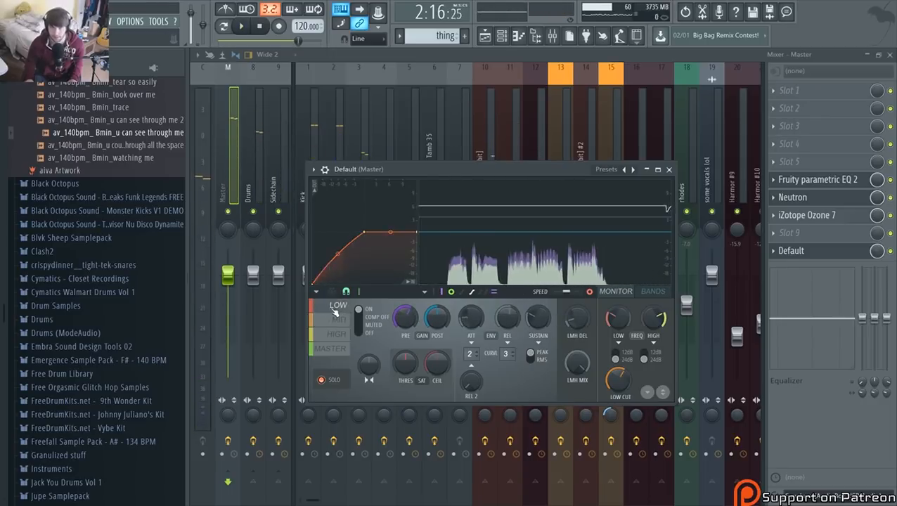
key(space)
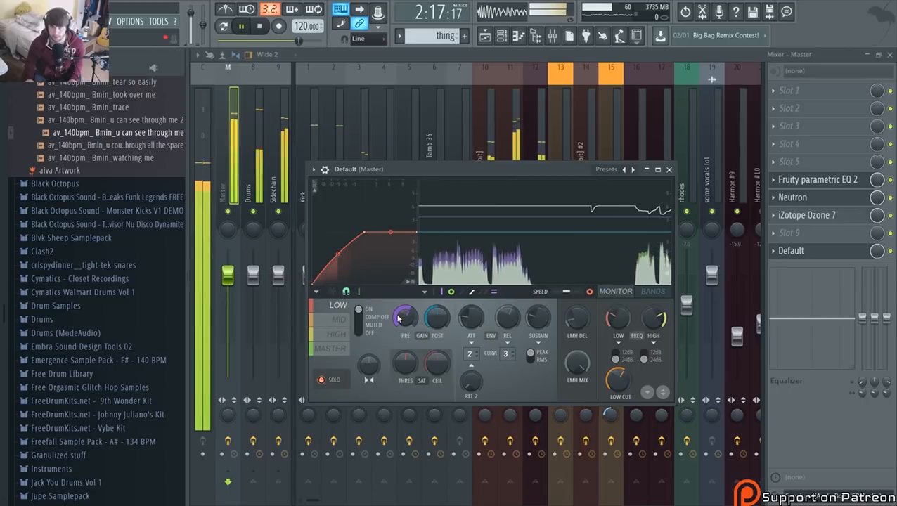
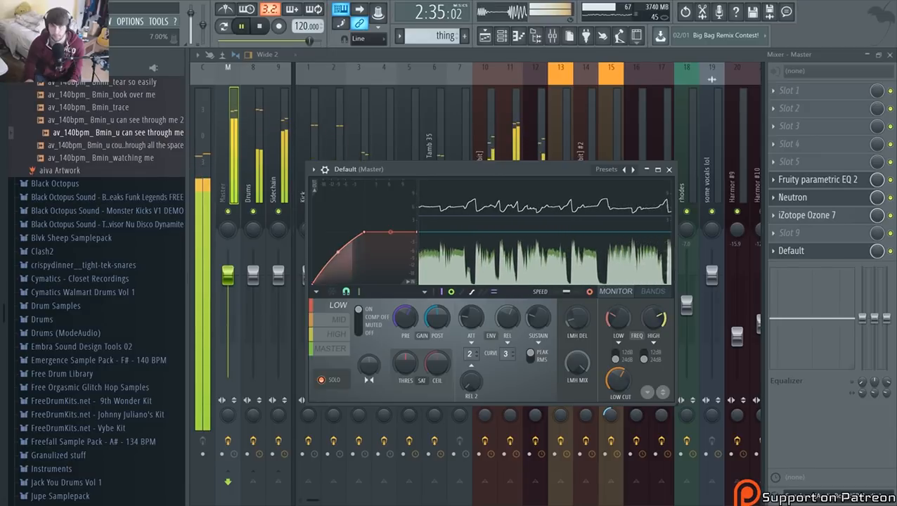
Lower the AmSlapBass64 track's volume to about -12.3 dB during playback, bring all tracks back in, and reselect the Master track
click(504, 141)
key(space)
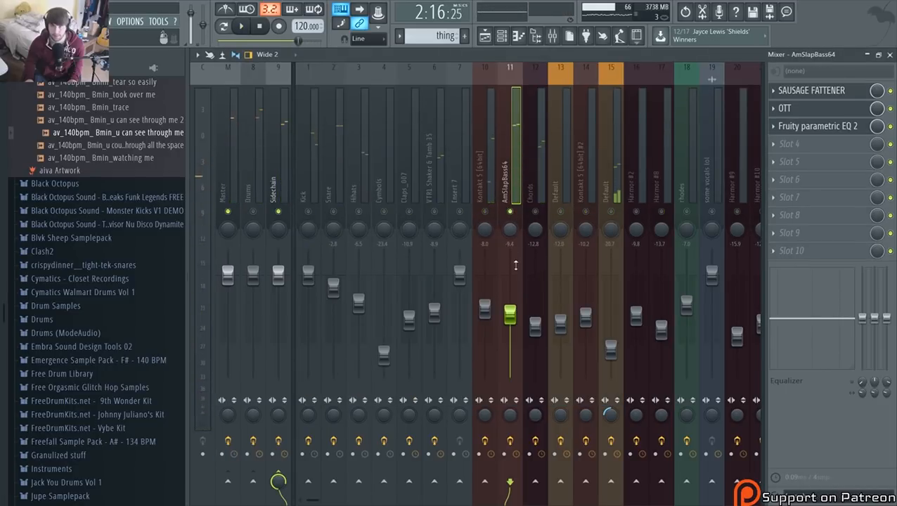
key(space)
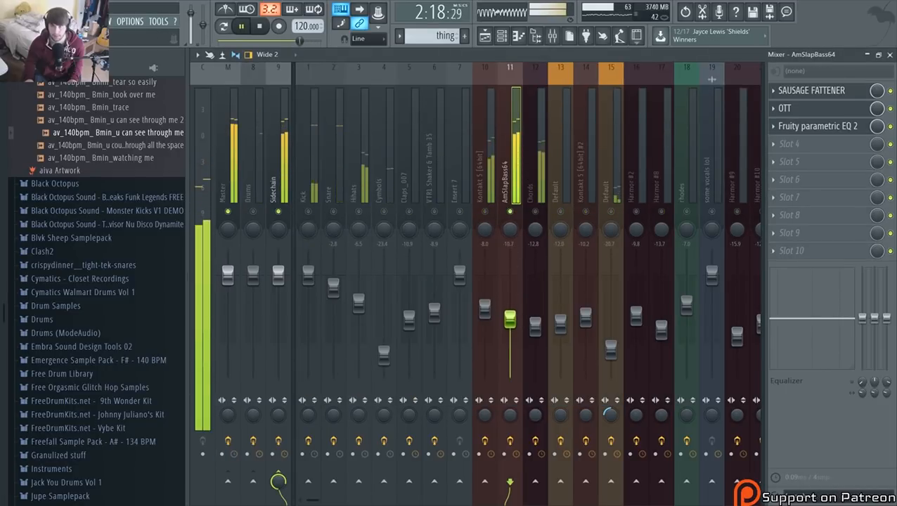
right_click(510, 212)
click(224, 183)
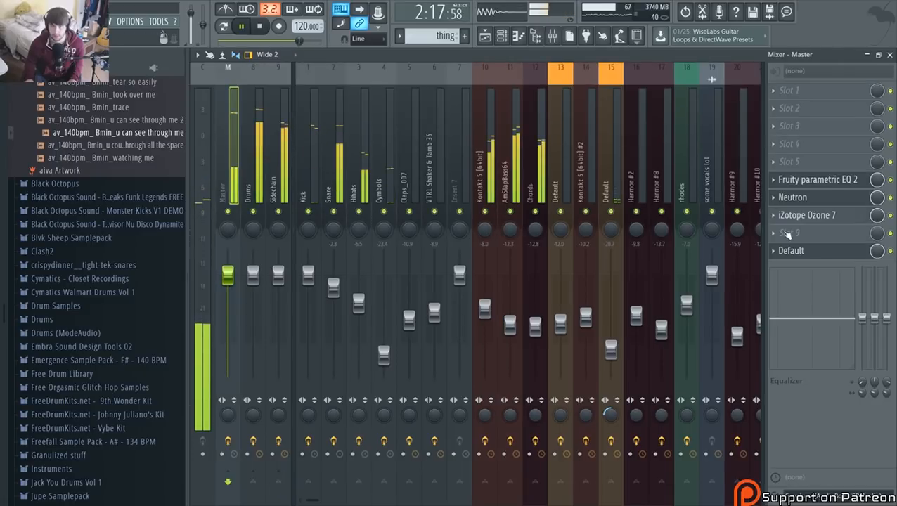
Reopen the Master's multiband compressor and nudge the soloed LOW band's pre gain slightly higher
click(809, 252)
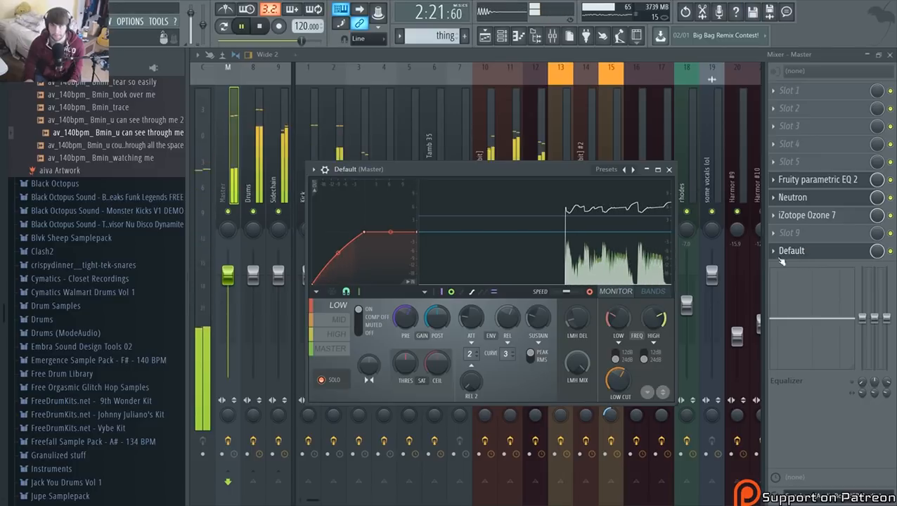
key(space)
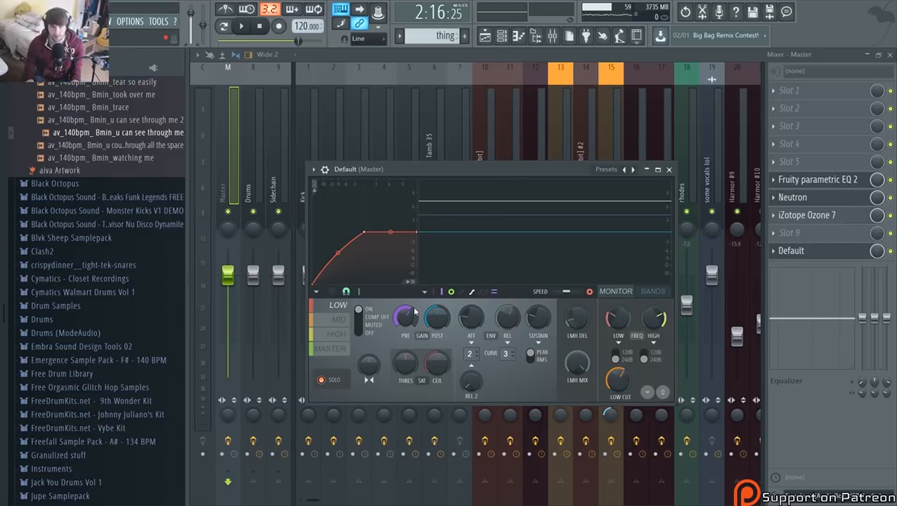
key(space)
Bend the soloed MID band's compression curve upward, lengthening its attack and shortening its release during repeated playback
click(339, 319)
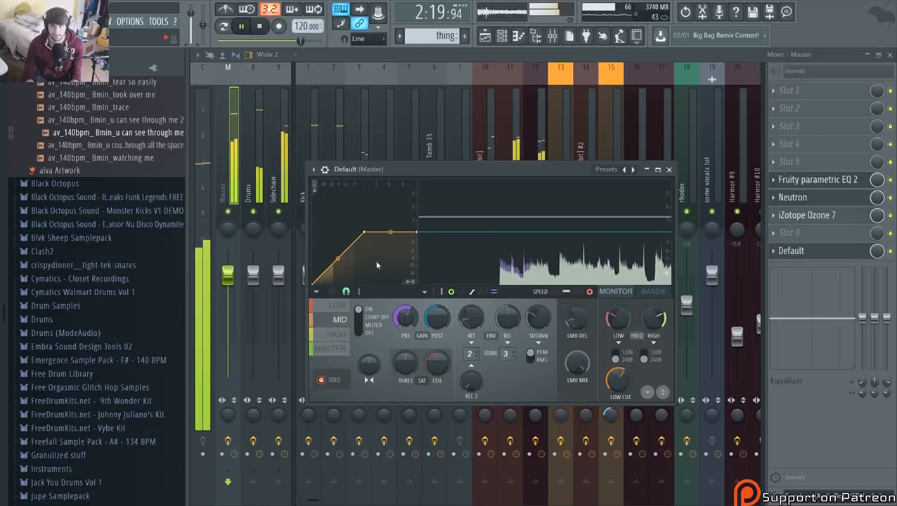
key(space)
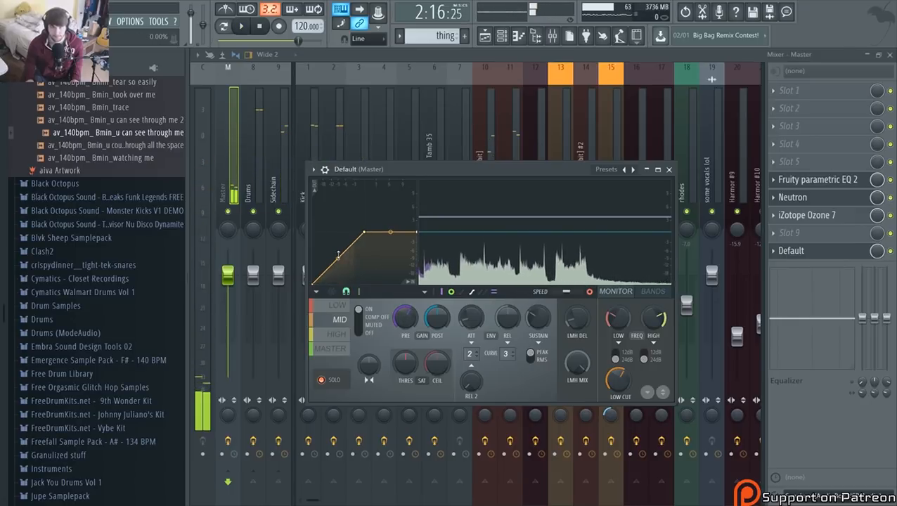
key(space)
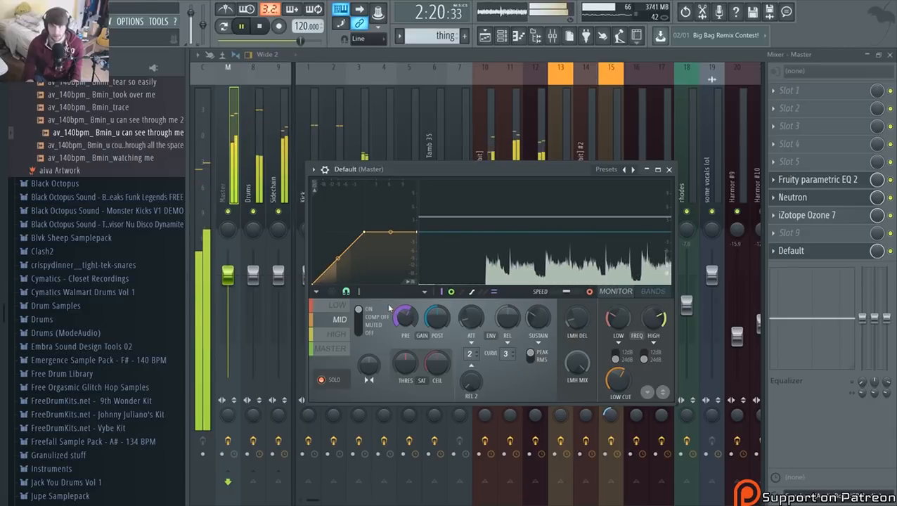
key(space)
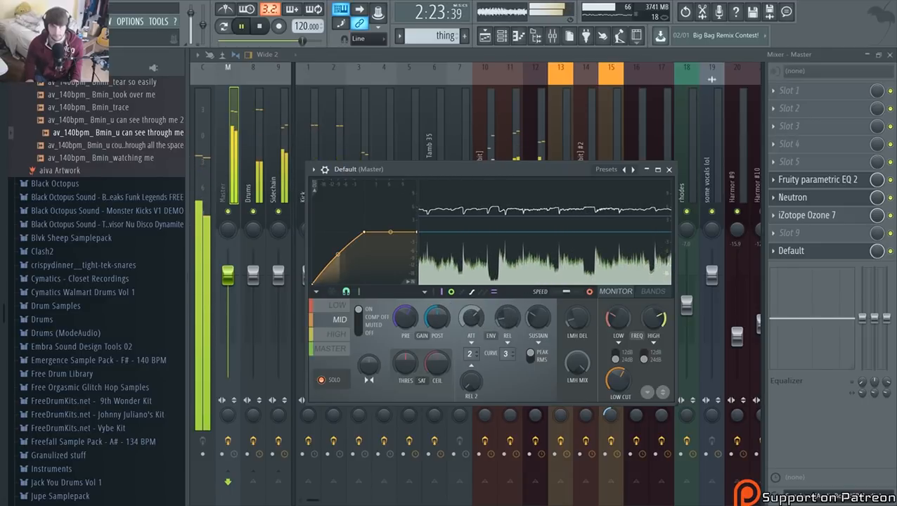
key(space)
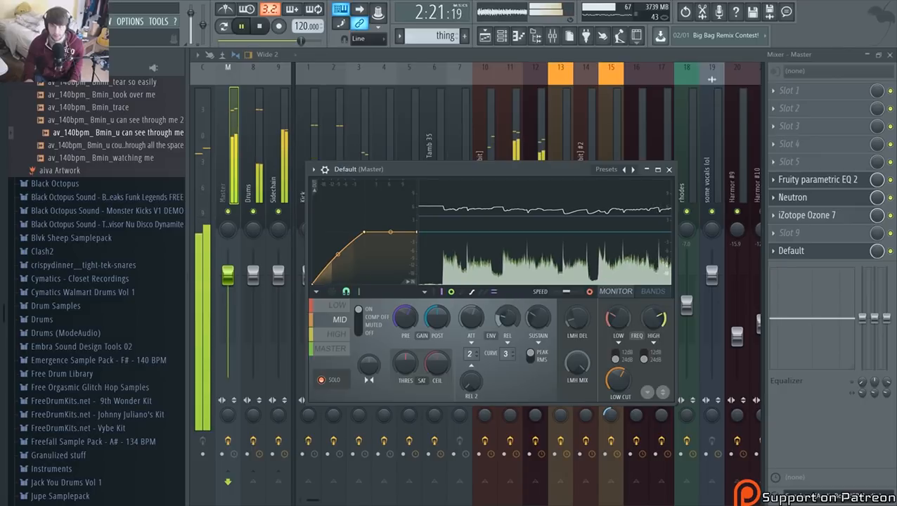
Set the MID band's curve tension to 7%, audition the result, and turn its solo off
key(space)
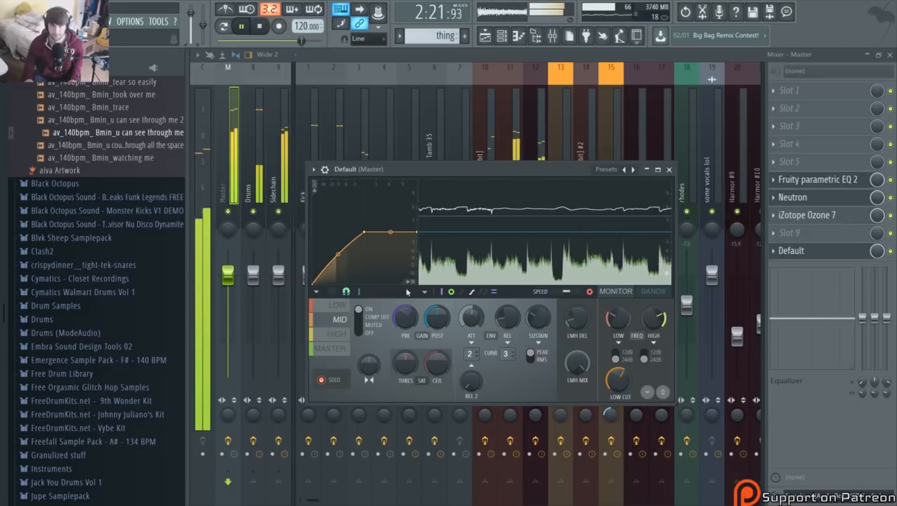
key(space)
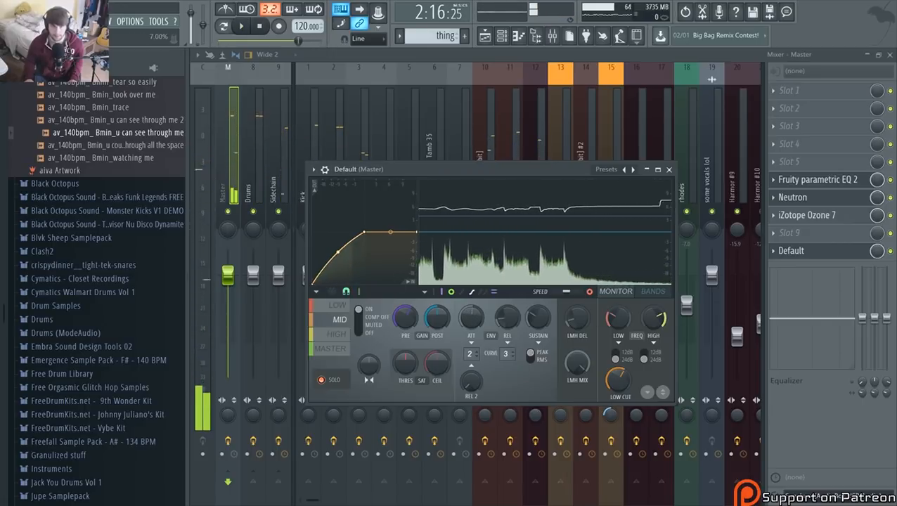
key(space)
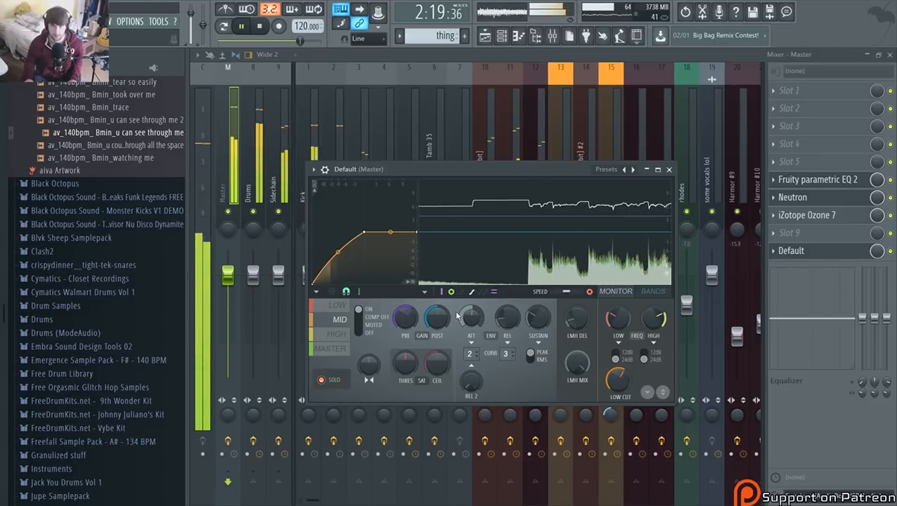
key(space)
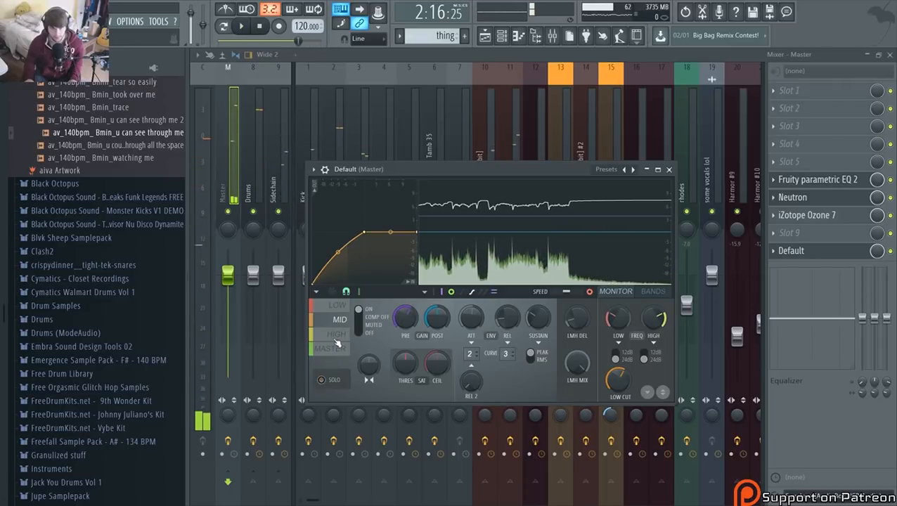
Raise the HIGH band's pre gain while playing back the full mix
click(336, 336)
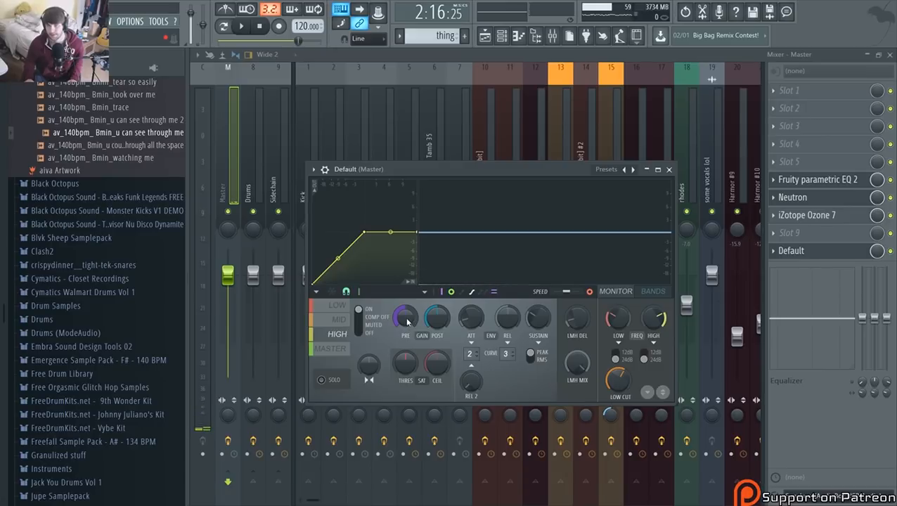
key(space)
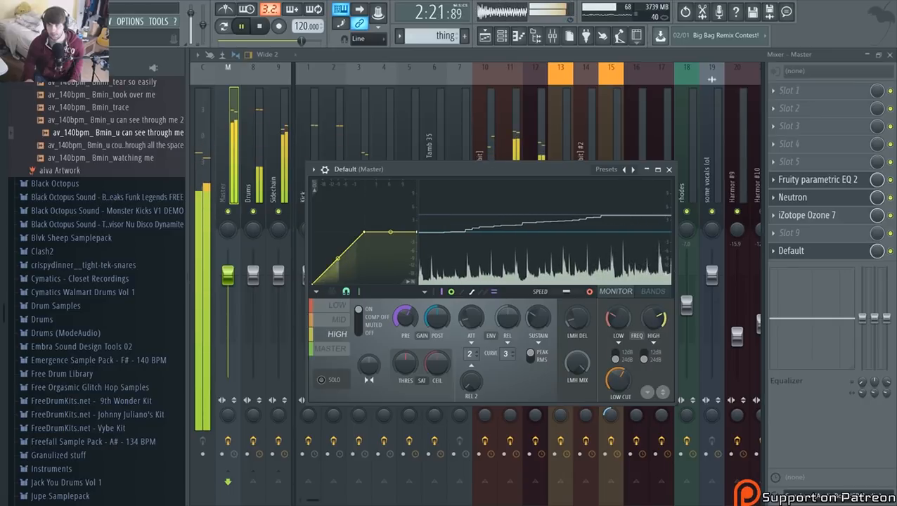
key(space)
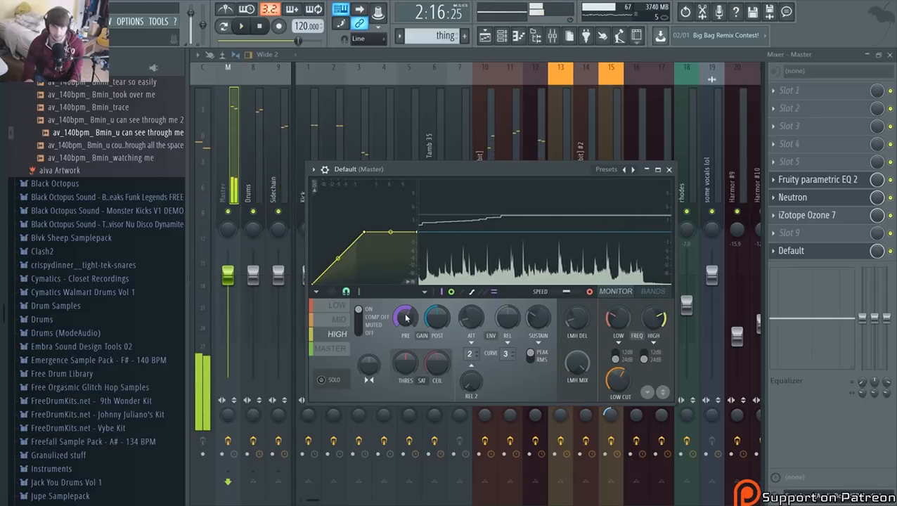
key(space)
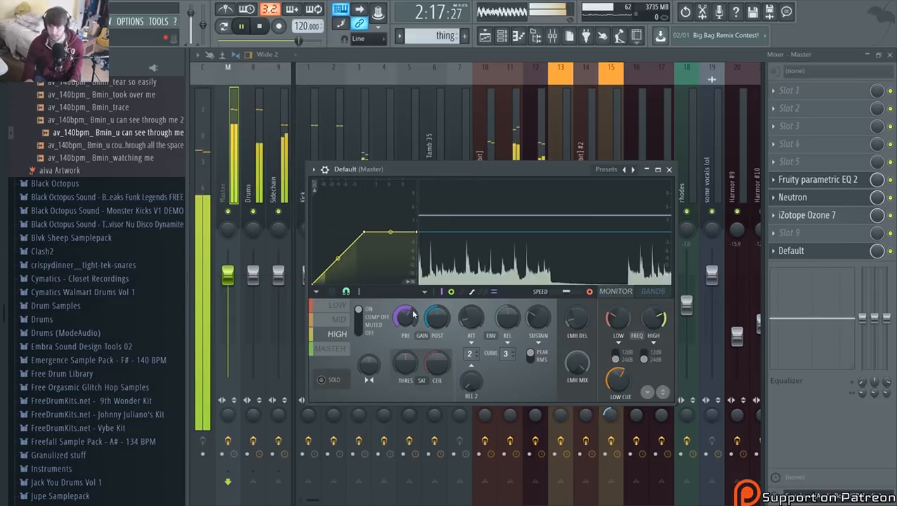
key(space)
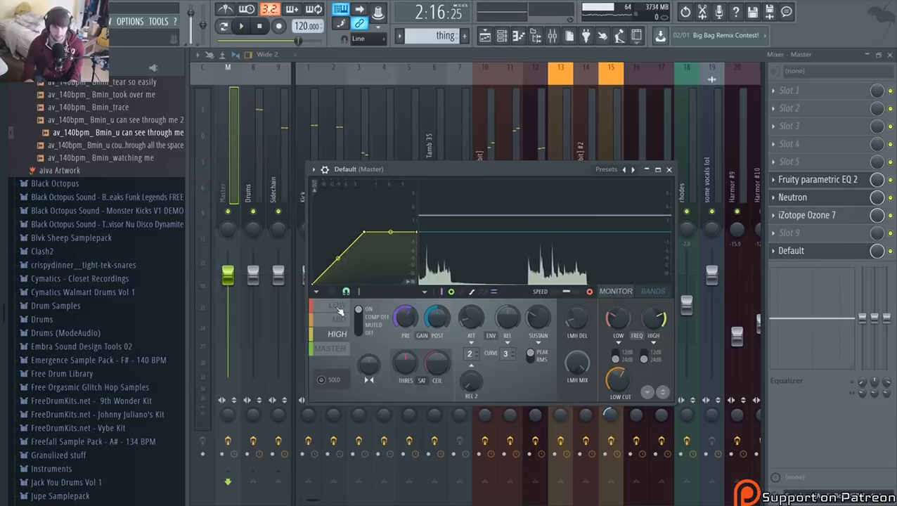
Compare the LOW and MID bands in the full mix and slightly lower the MID band's pre gain
click(339, 307)
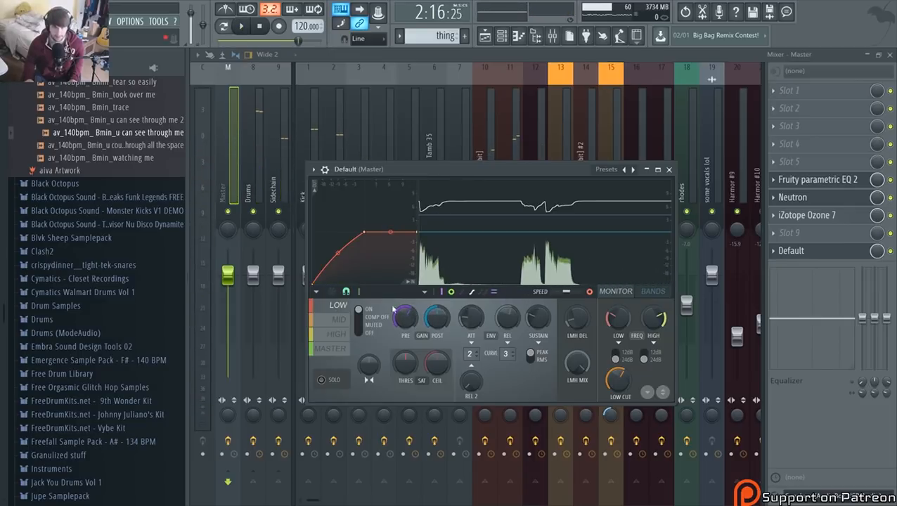
click(344, 320)
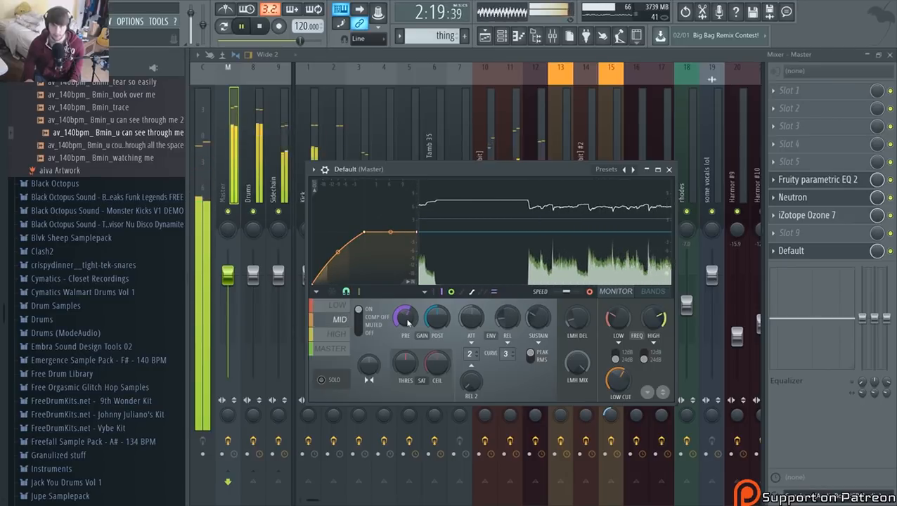
key(space)
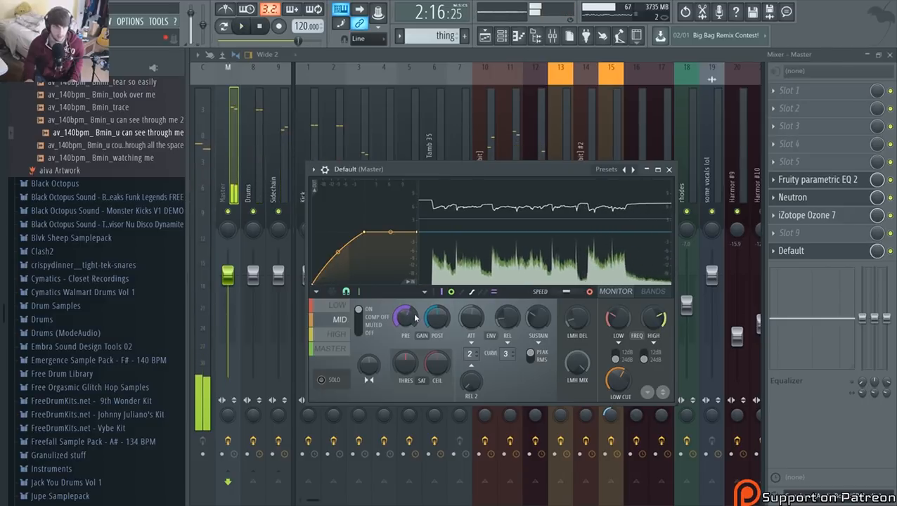
click(343, 307)
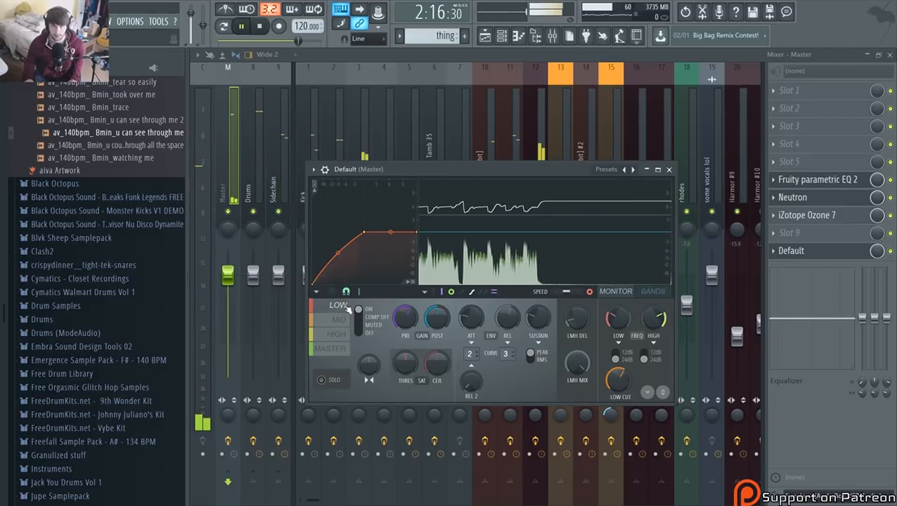
key(space)
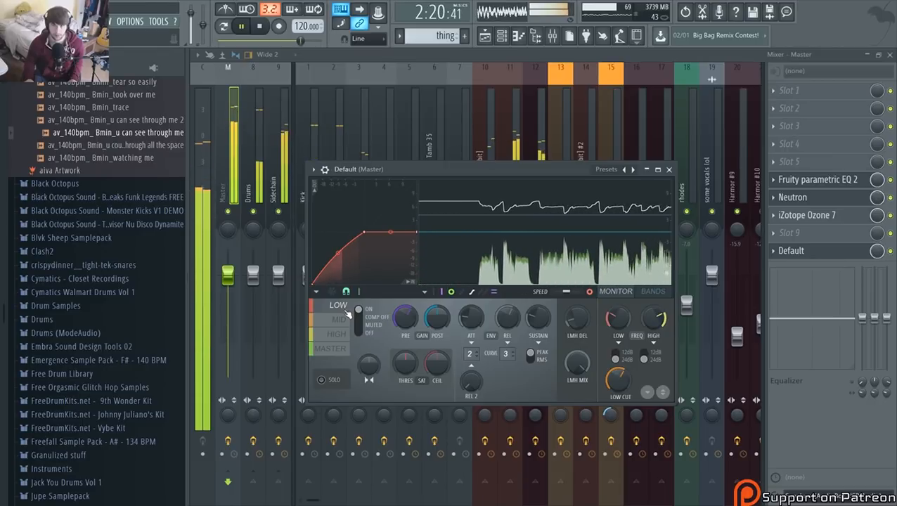
key(space)
click(343, 320)
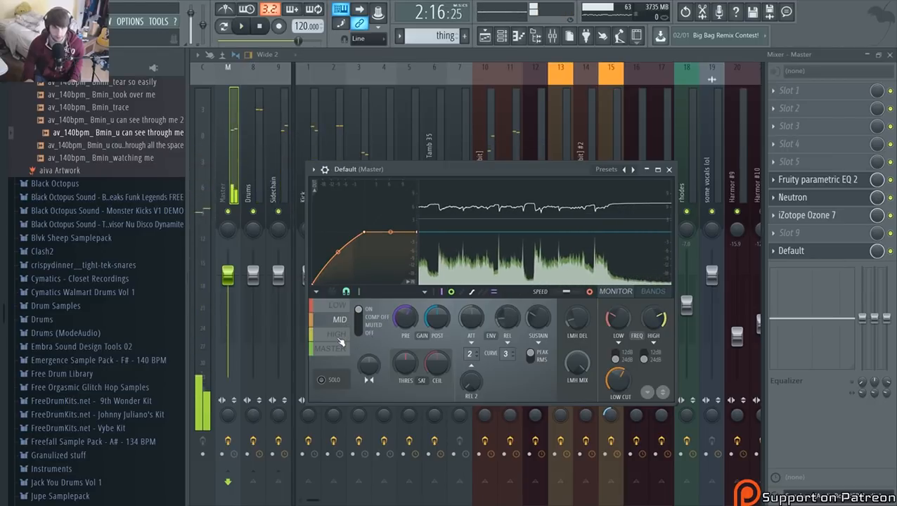
Bend the HIGH band's compression curve slightly upward and adjust its stereo separation during playback
click(339, 336)
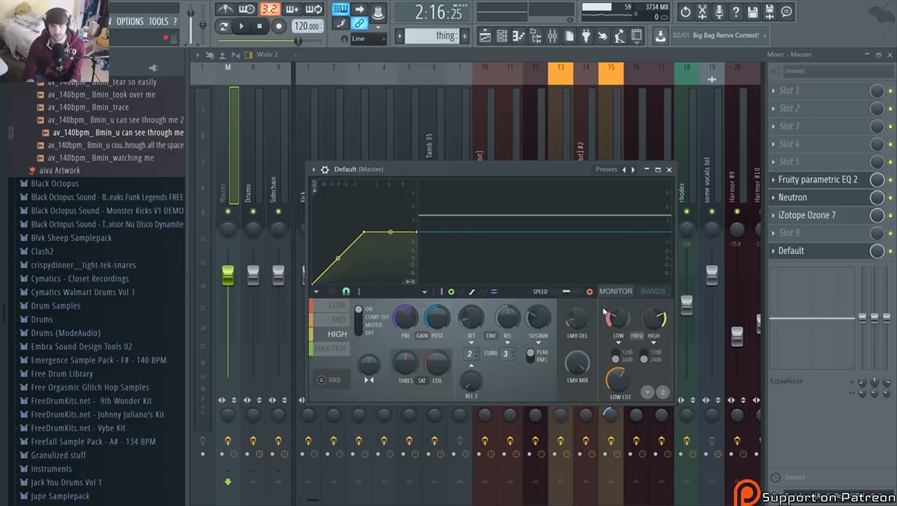
key(space)
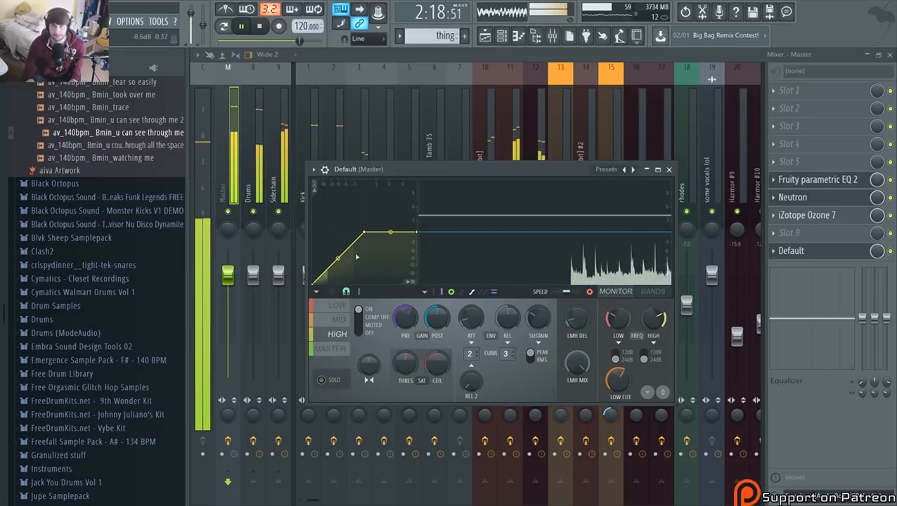
key(space)
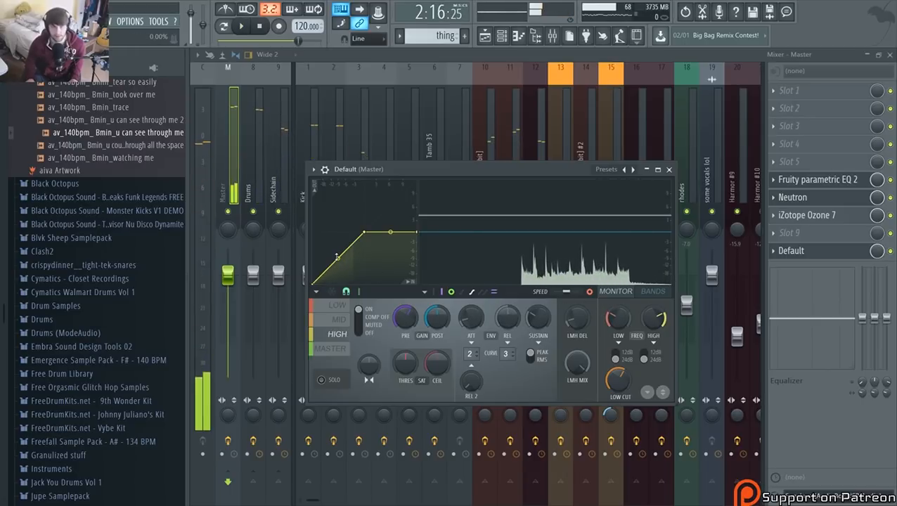
key(space)
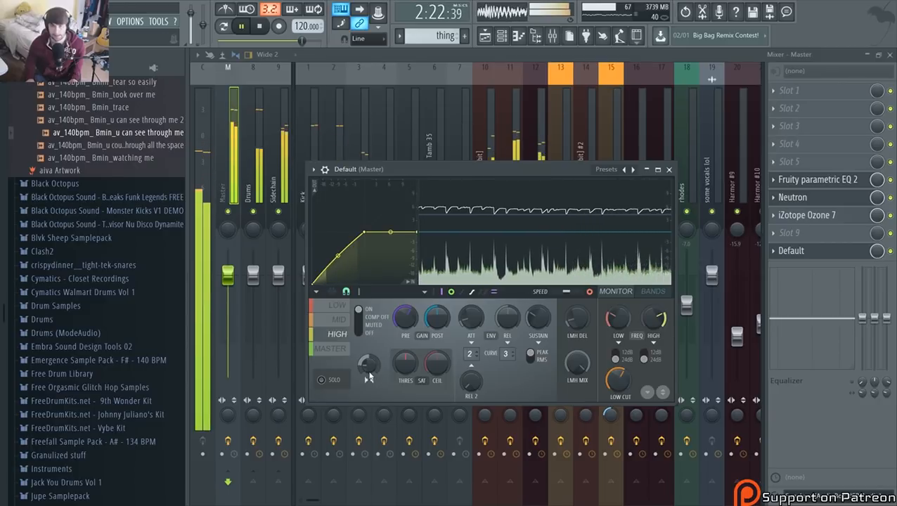
key(space)
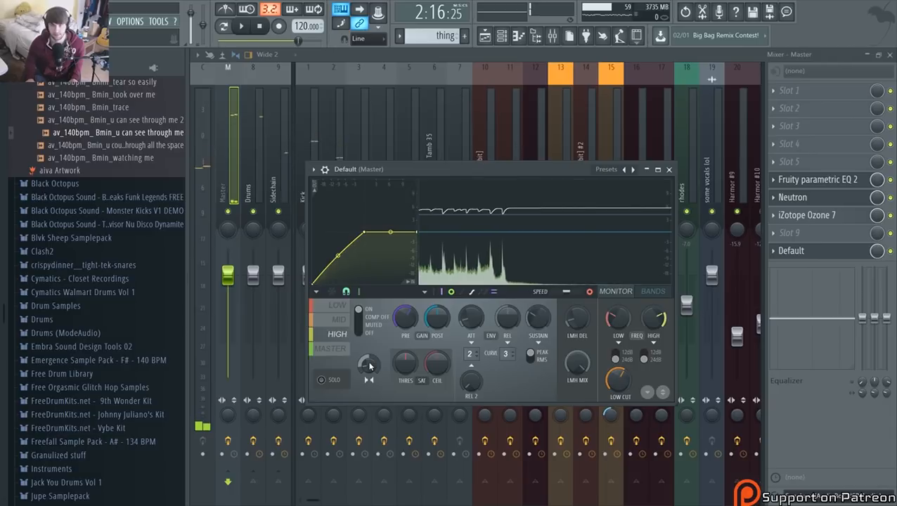
Play the full mix and compare the MID and HIGH bands of the Master's multiband compressor
key(space)
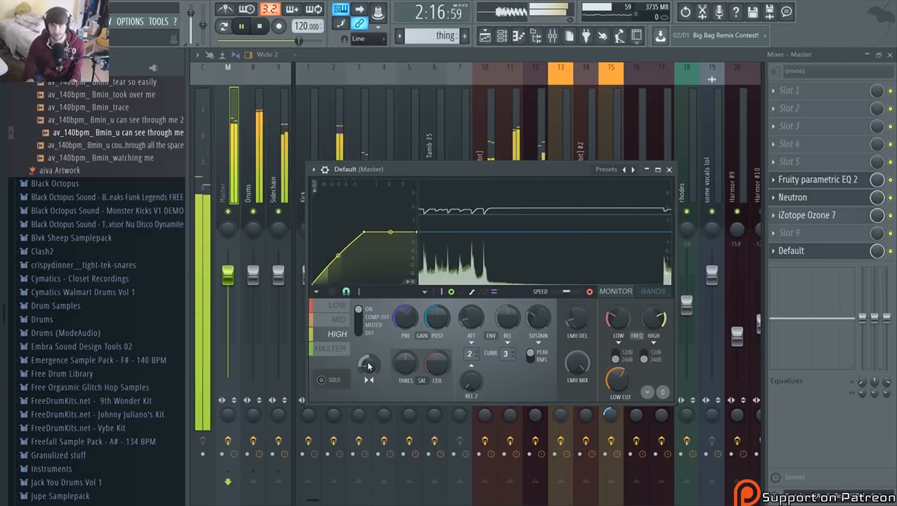
click(341, 320)
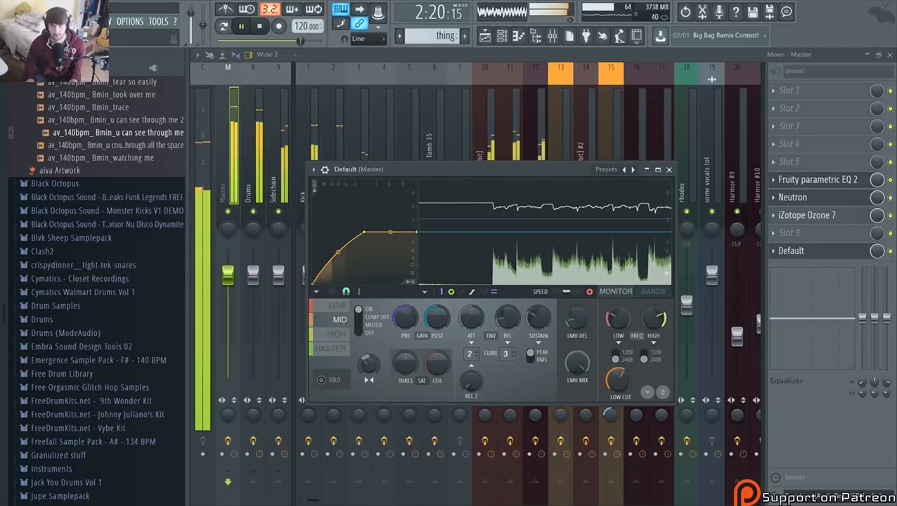
right_click(365, 368)
key(Escape)
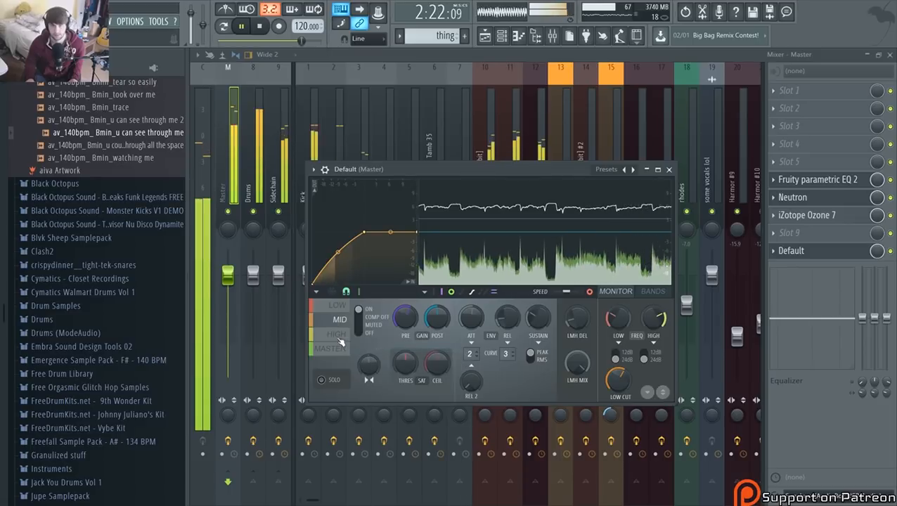
click(339, 334)
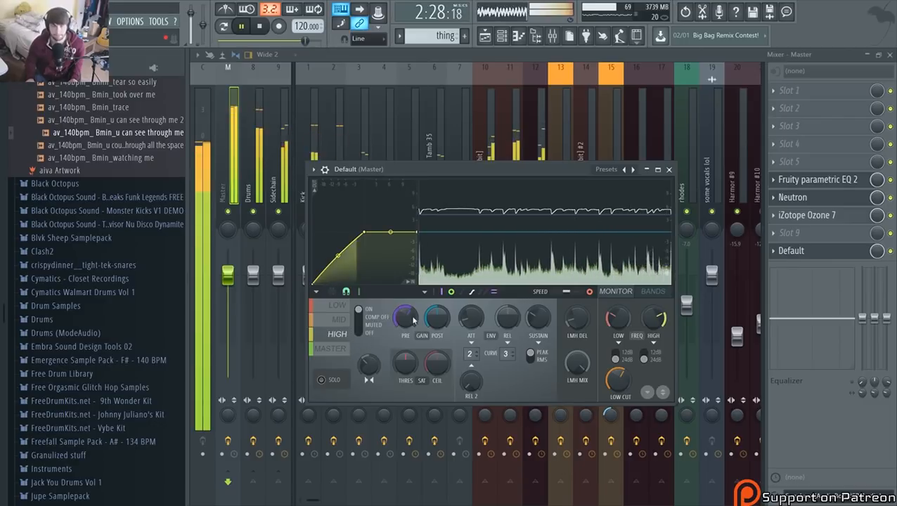
key(space)
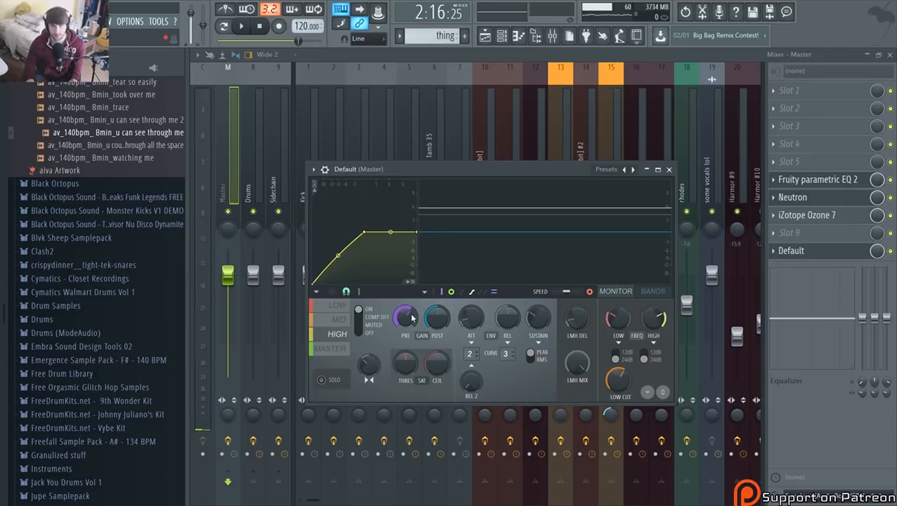
Straighten the HIGH band's compression curve and fine-tune its pre gain over short playbacks of the mix
key(space)
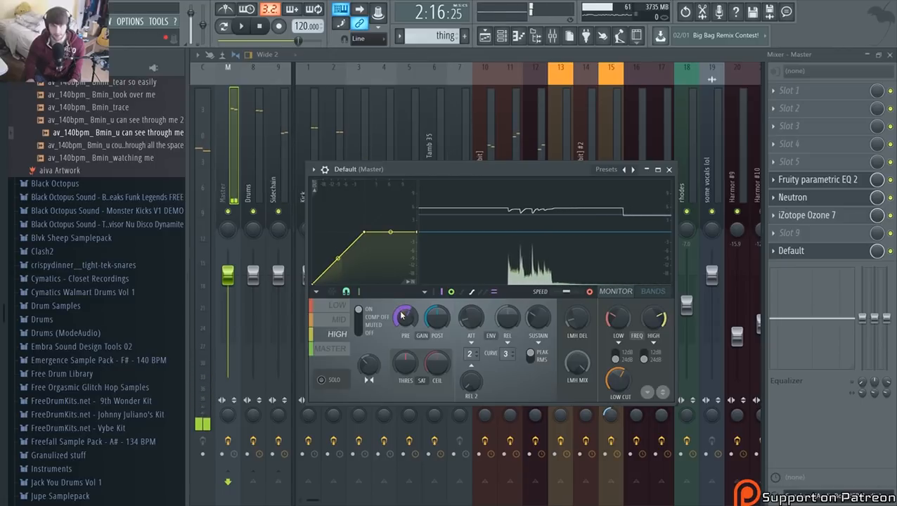
key(space)
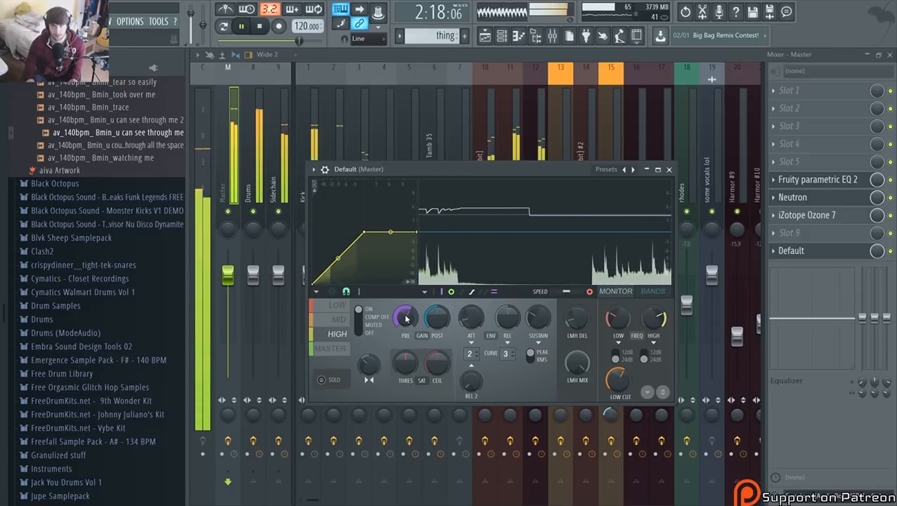
key(space)
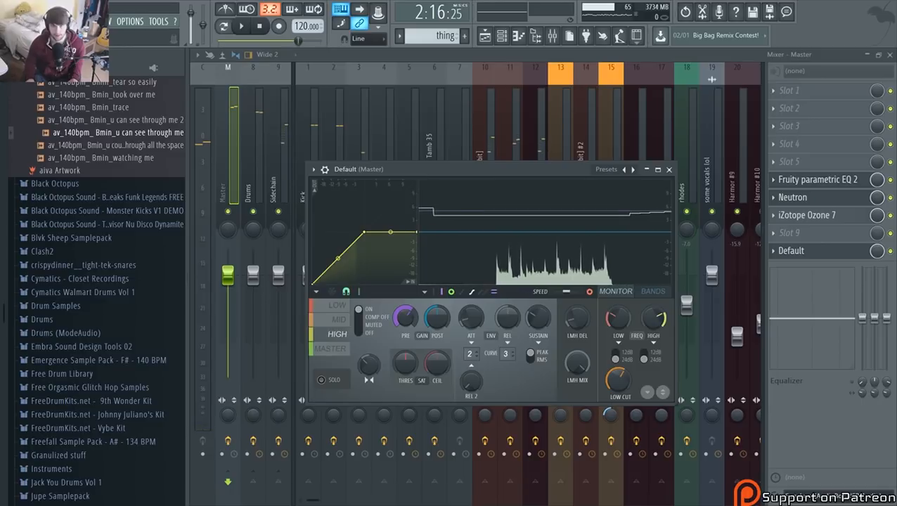
key(space)
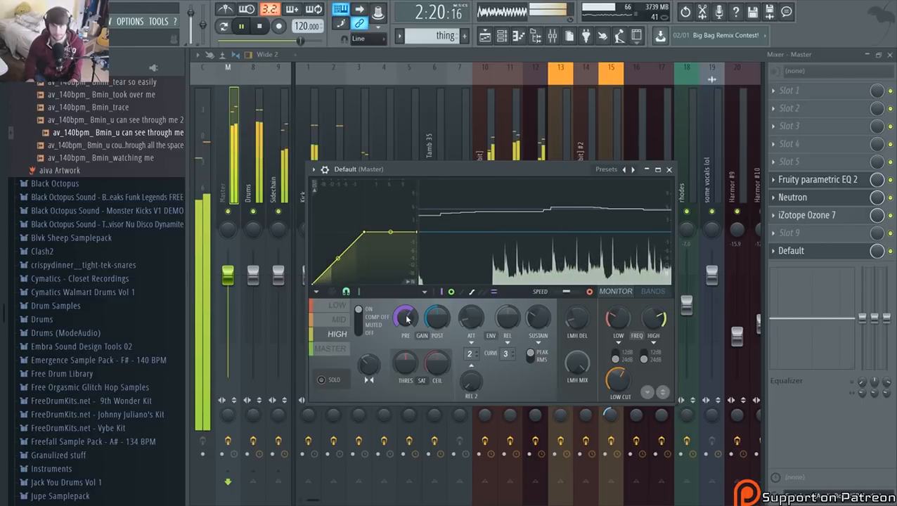
key(space)
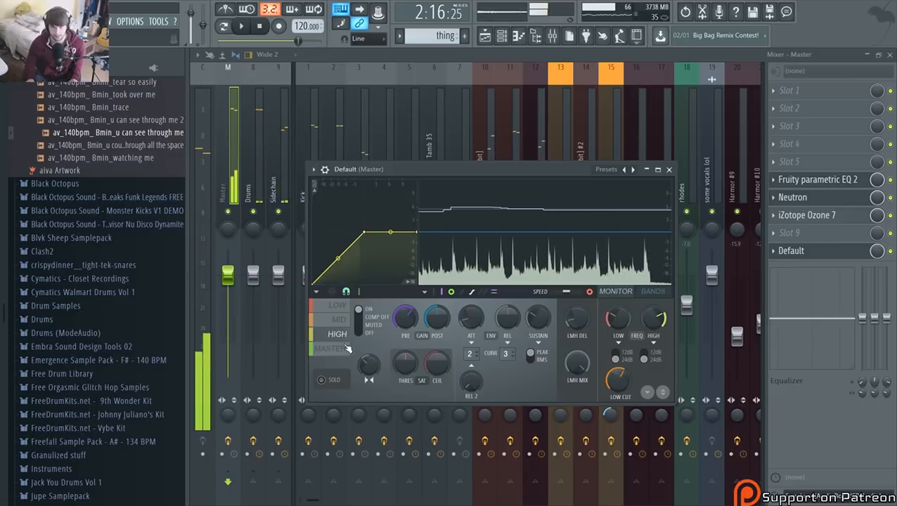
Adjust the MASTER band's saturation ceiling and reset its pre gain to default while auditioning the mix
click(332, 349)
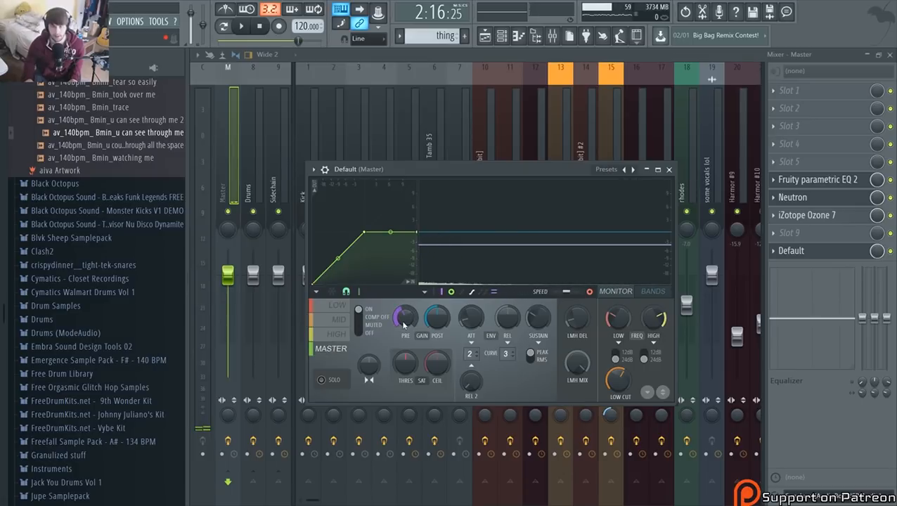
key(space)
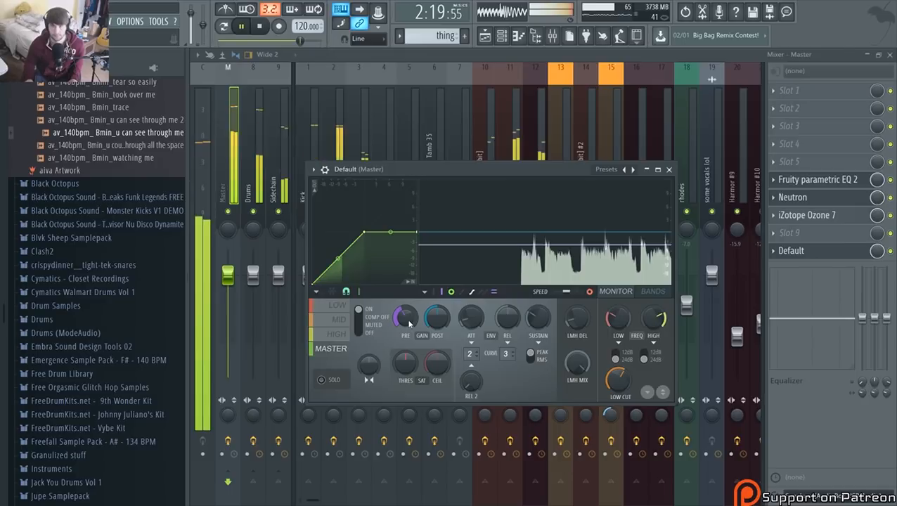
key(space)
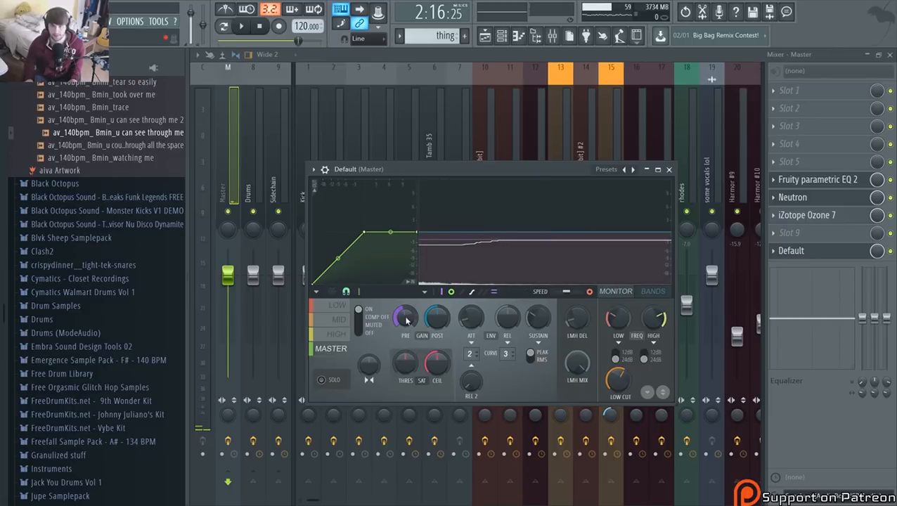
key(space)
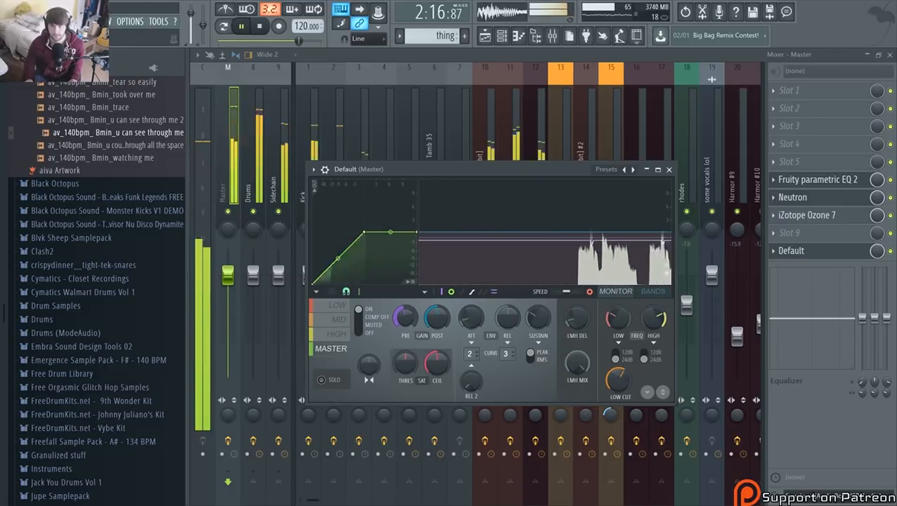
right_click(405, 316)
click(424, 322)
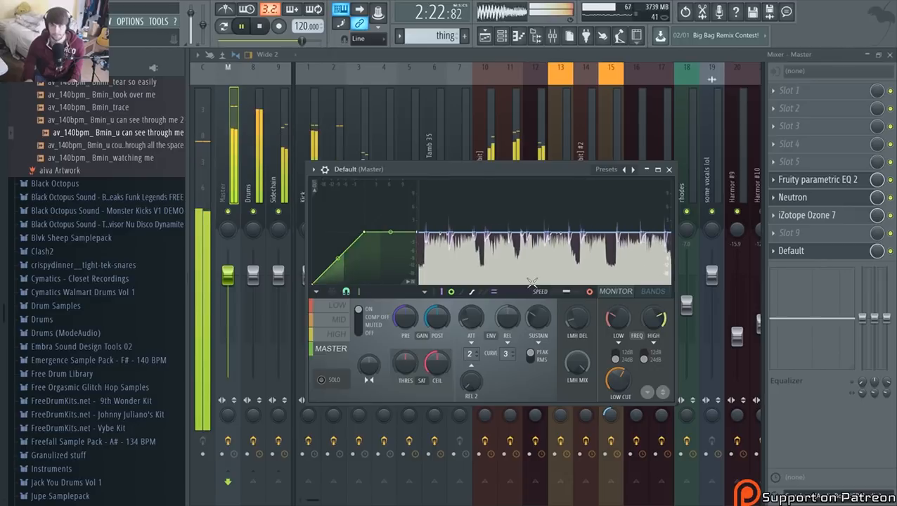
Bend the MASTER band's compression curve upward, raise its end point to 2.7 dB, and audition the mix
key(space)
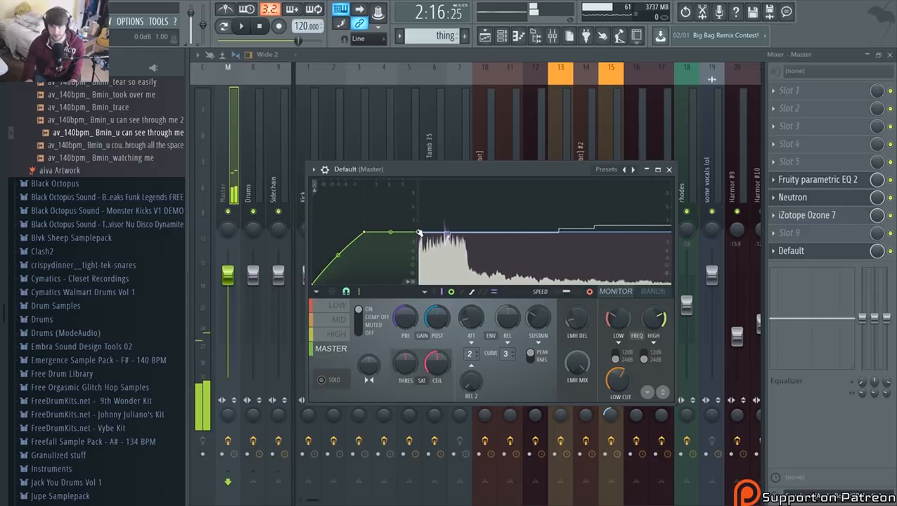
drag(420, 232, 419, 222)
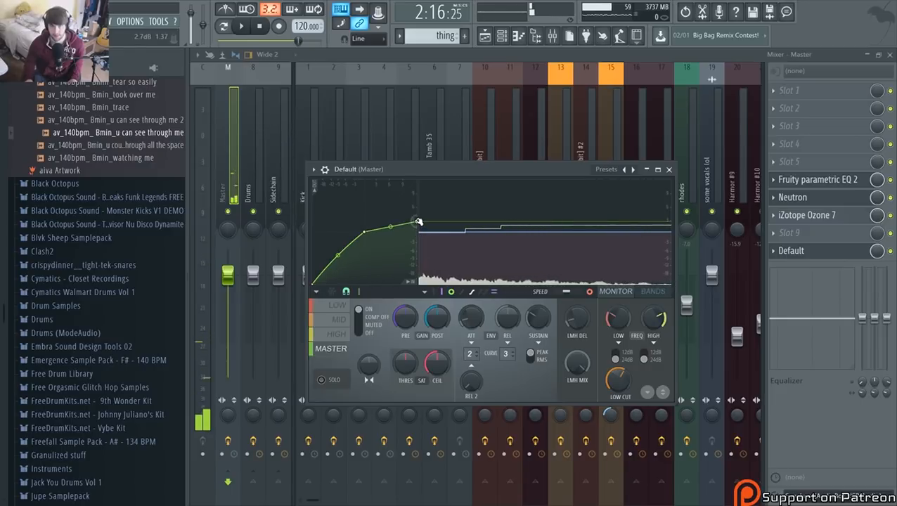
key(space)
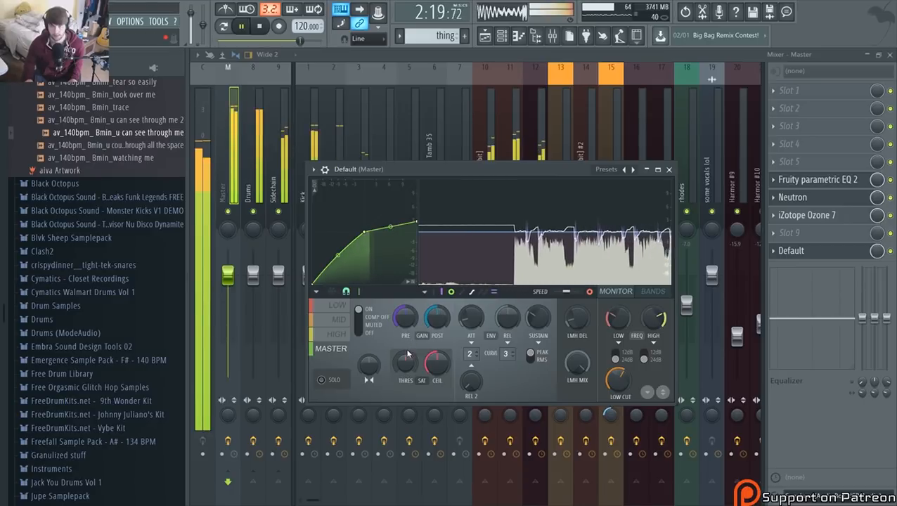
key(space)
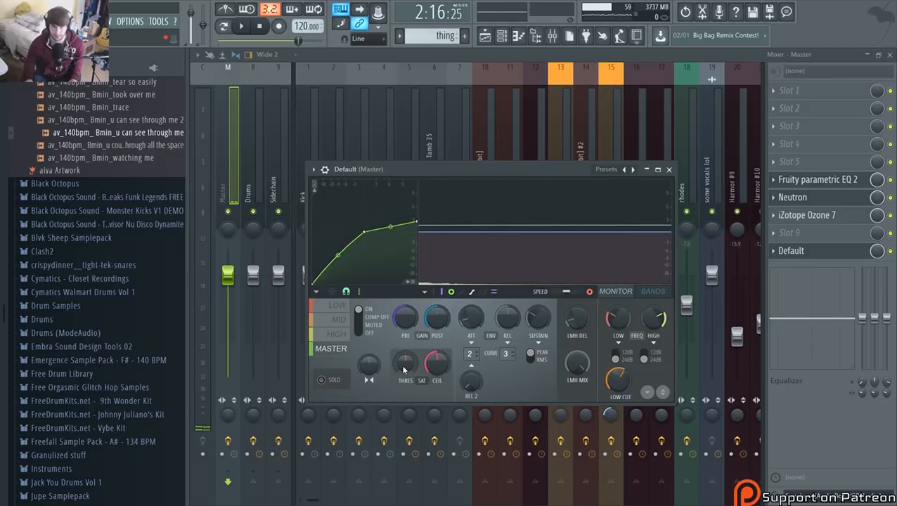
Try a different saturation threshold on the MASTER band during playback
key(space)
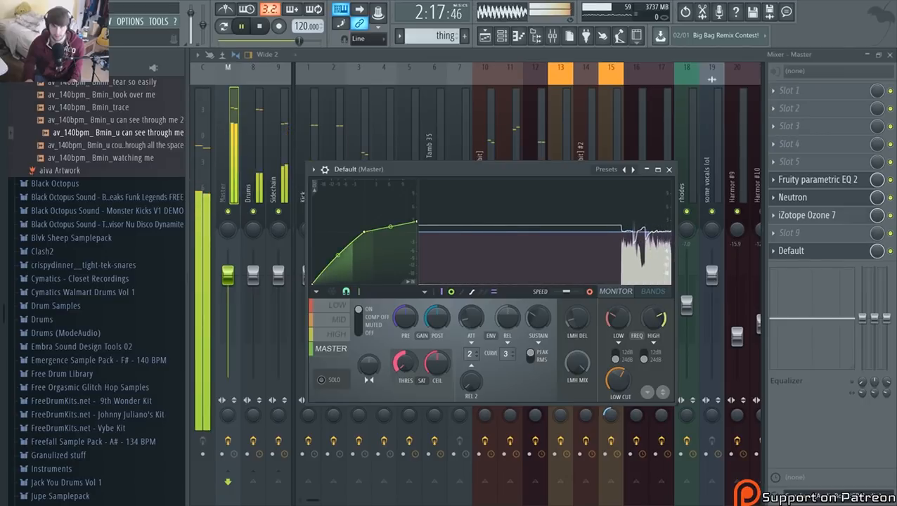
drag(405, 364, 404, 330)
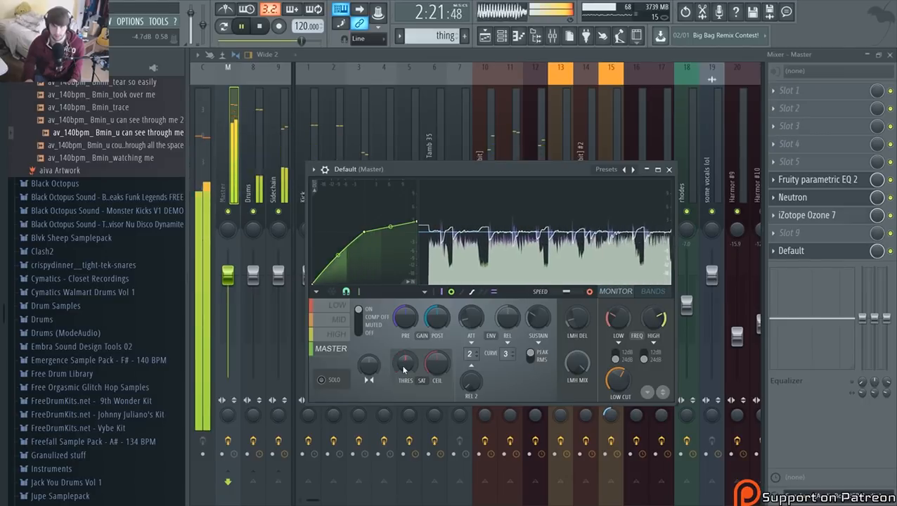
key(space)
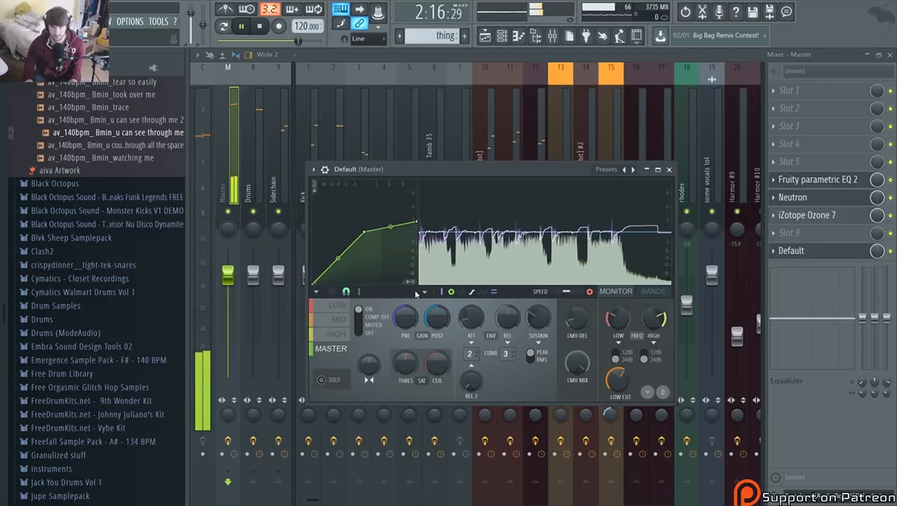
Flatten the MASTER band's compression curve, adjust its release, and compare it with the HIGH band during playback
key(space)
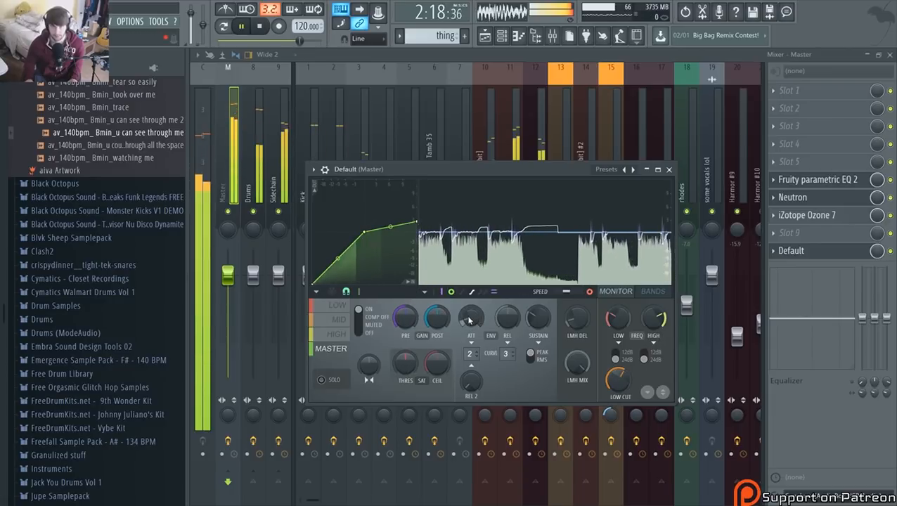
drag(512, 323, 511, 343)
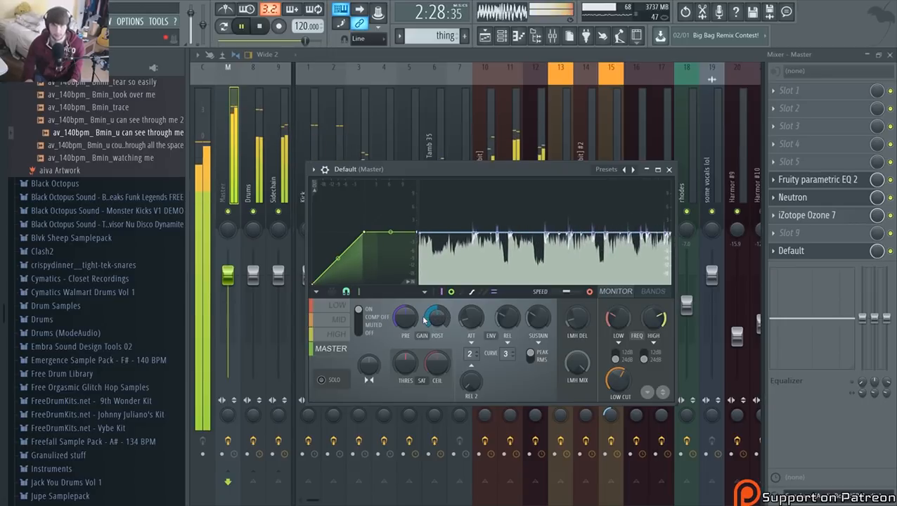
click(338, 334)
key(space)
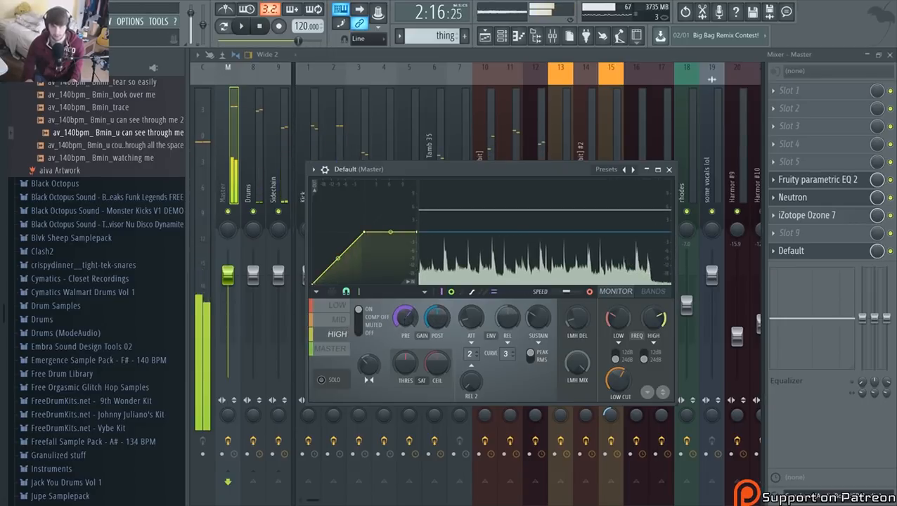
key(space)
click(345, 349)
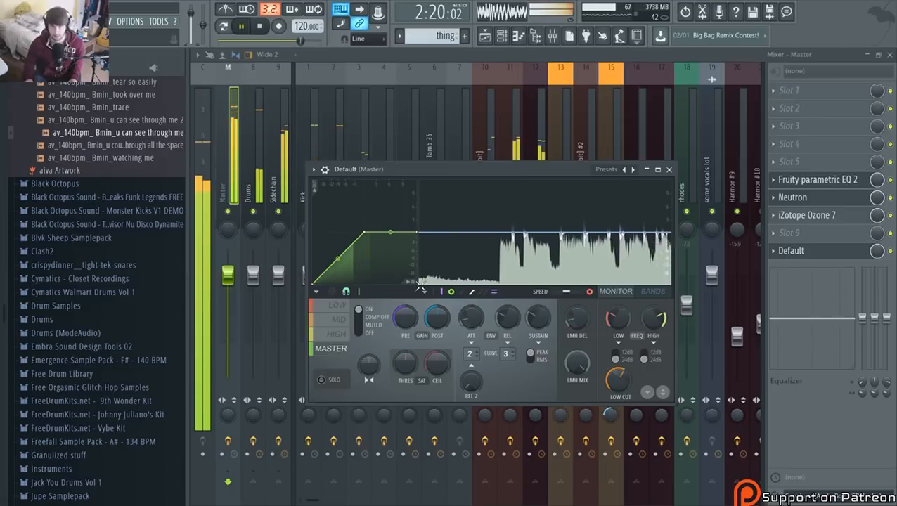
Lower the MASTER band's saturation threshold and adjust its saturation ceiling while playing the mix
key(space)
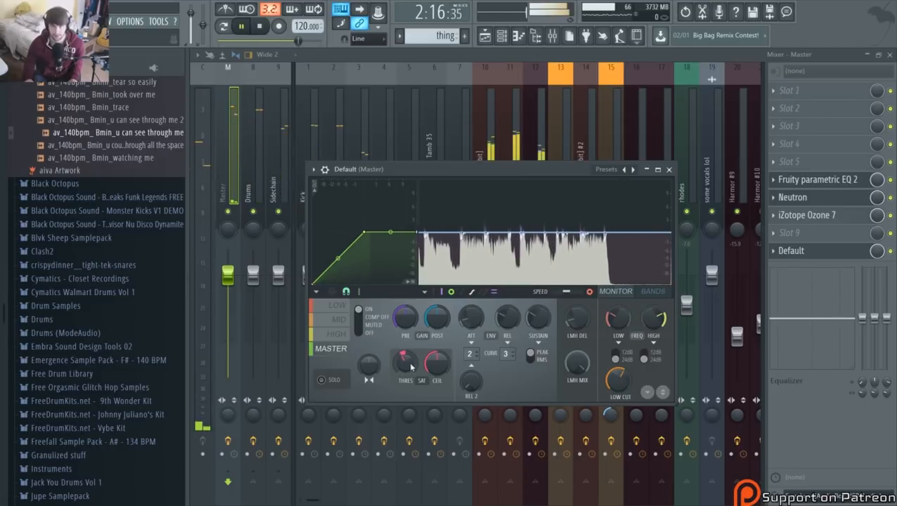
drag(408, 365, 409, 383)
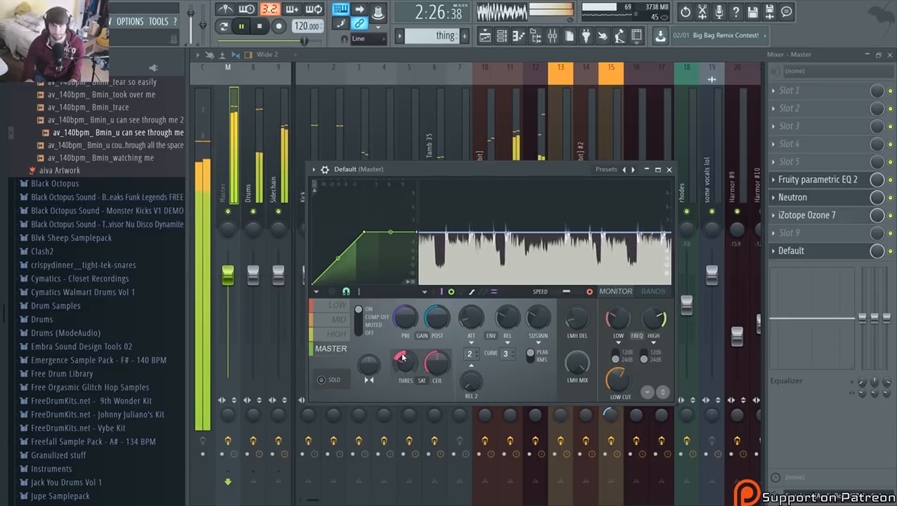
key(space)
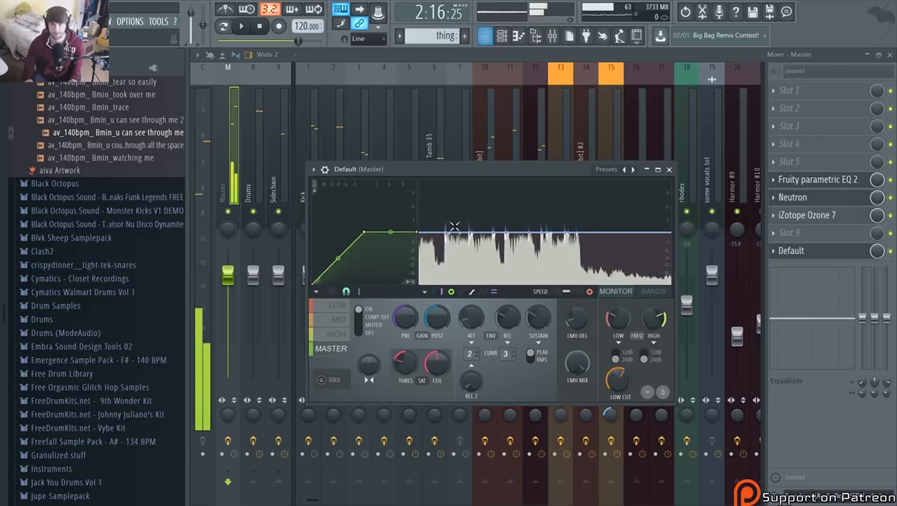
Audition the MASTER band's settings over several playbacks of the mix, and open the Playlist
key(space)
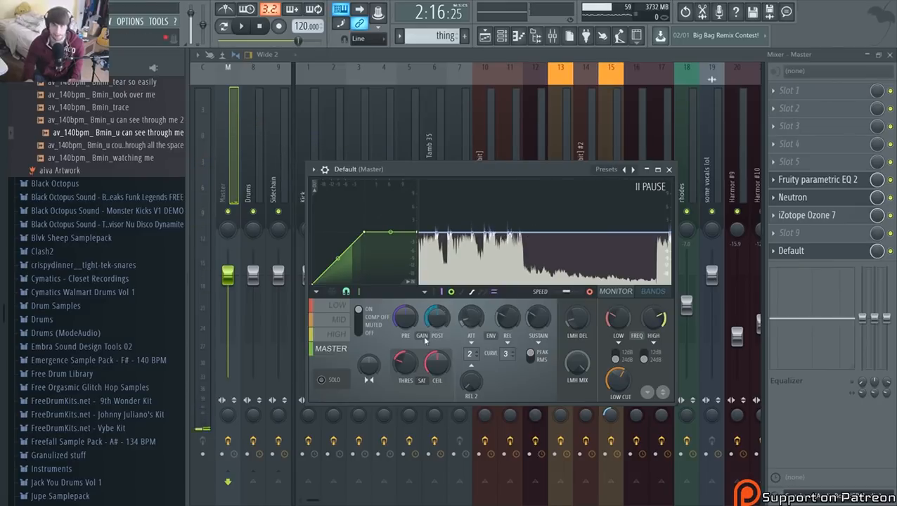
key(space)
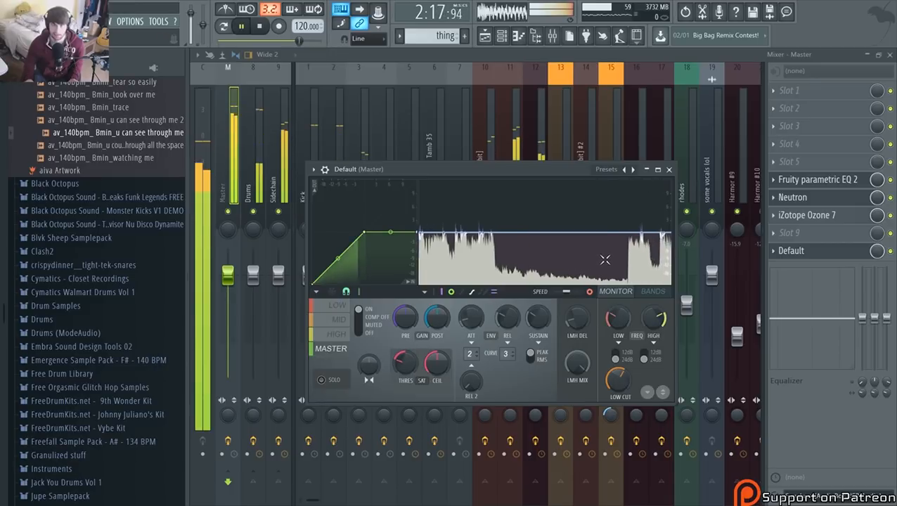
key(space)
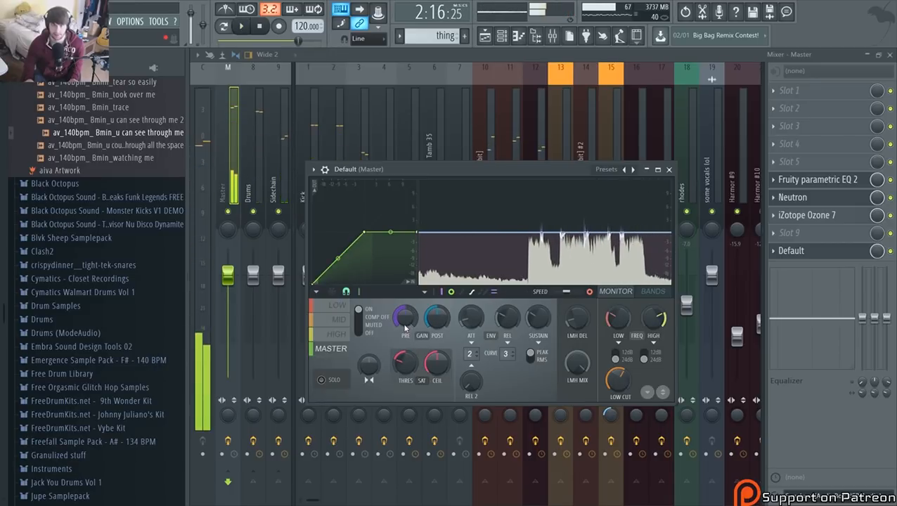
key(space)
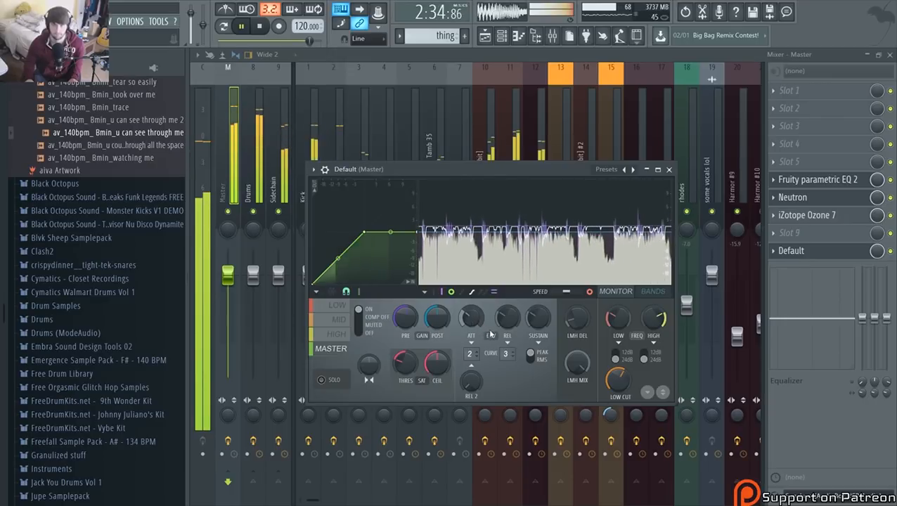
drag(388, 315, 388, 307)
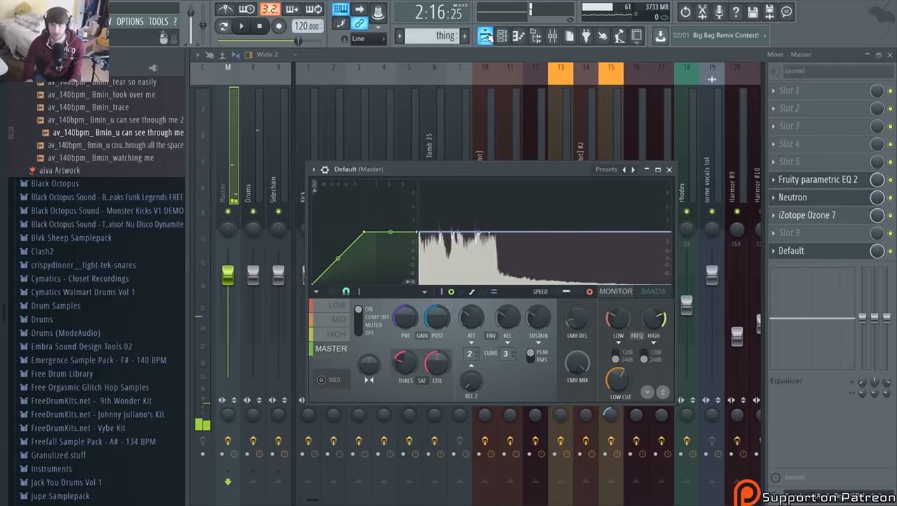
click(485, 35)
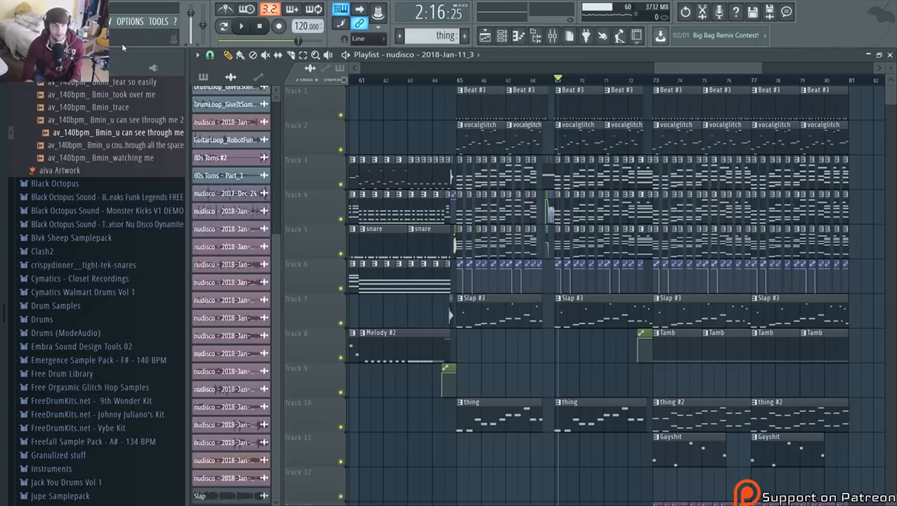
Save the current project
click(15, 21)
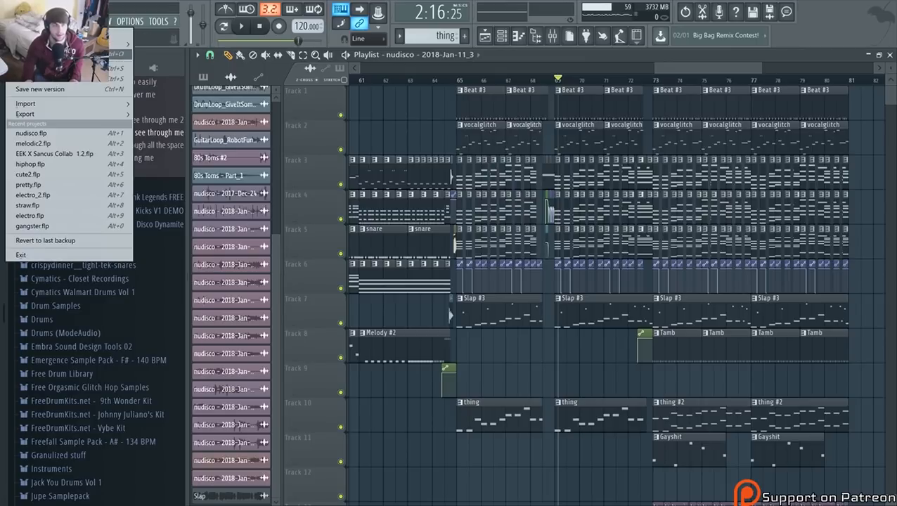
click(84, 68)
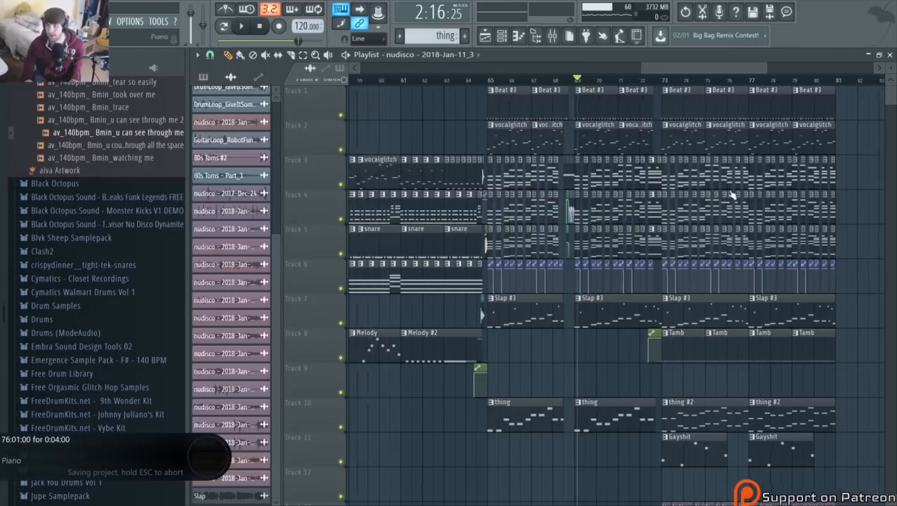
Play the arrangement from bar 17 in the Playlist
scroll(735, 165, down, 2)
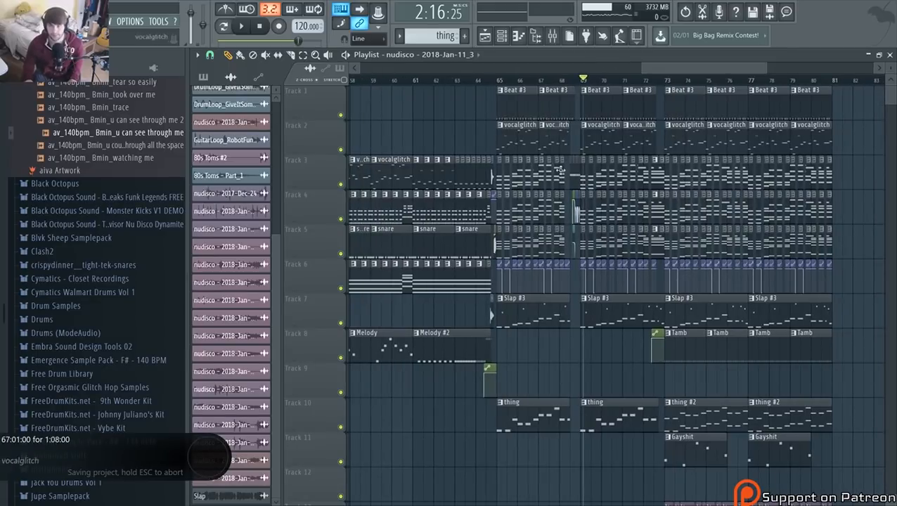
scroll(577, 149, down, 3)
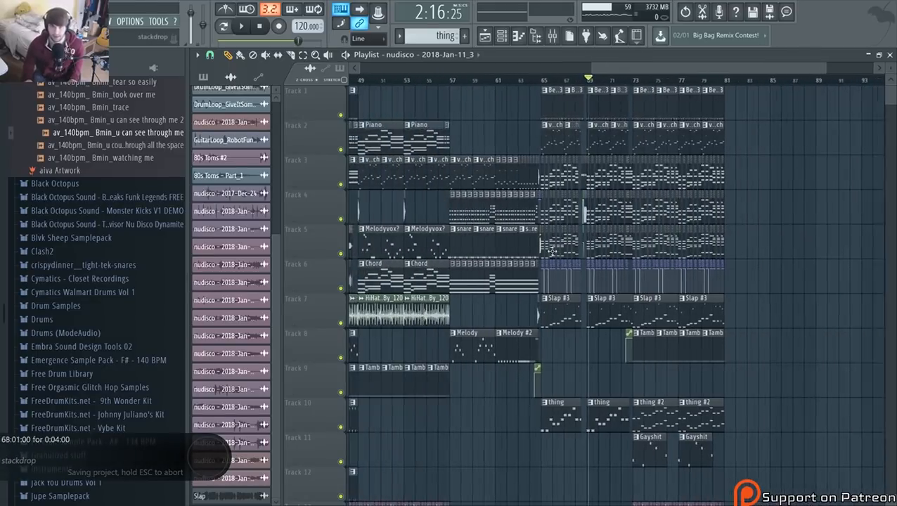
scroll(452, 248, down, 2)
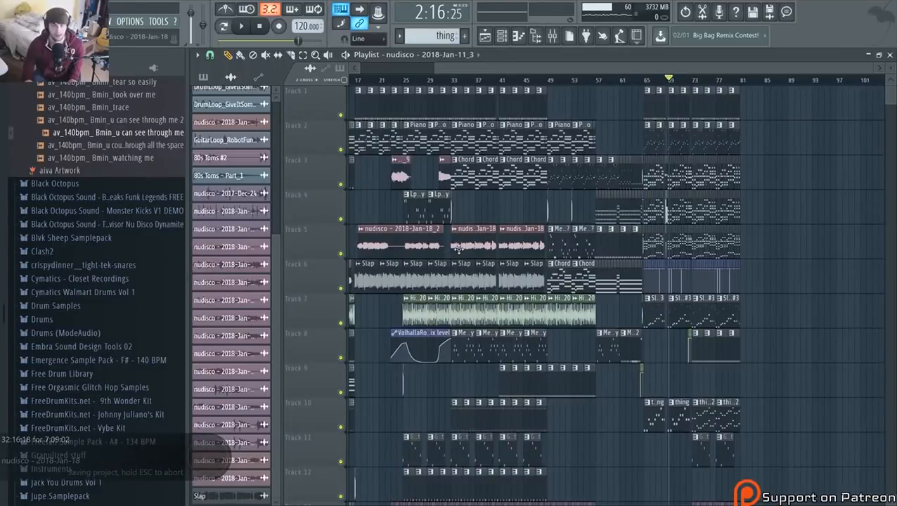
scroll(458, 249, up, 2)
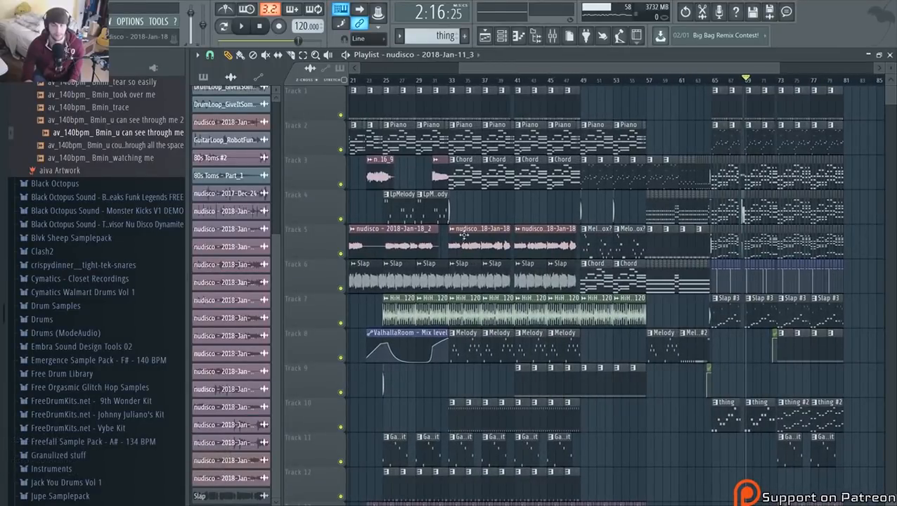
click(374, 75)
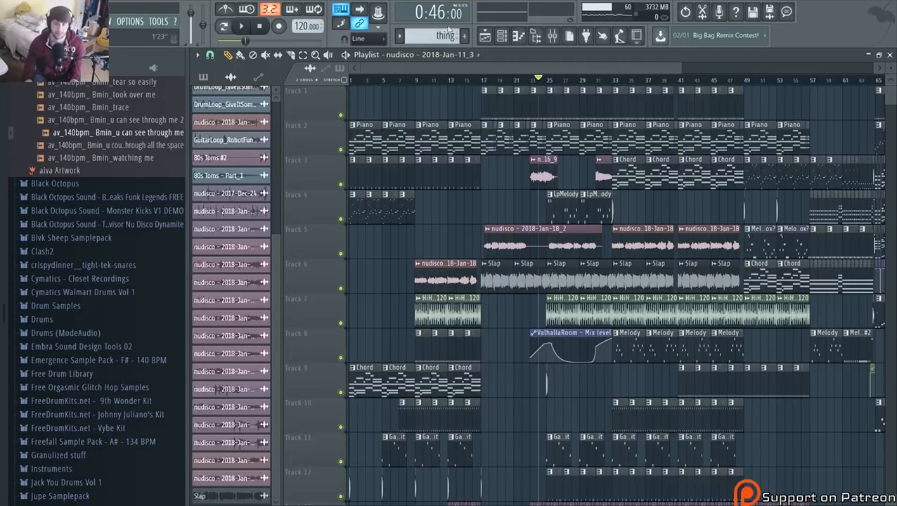
click(482, 83)
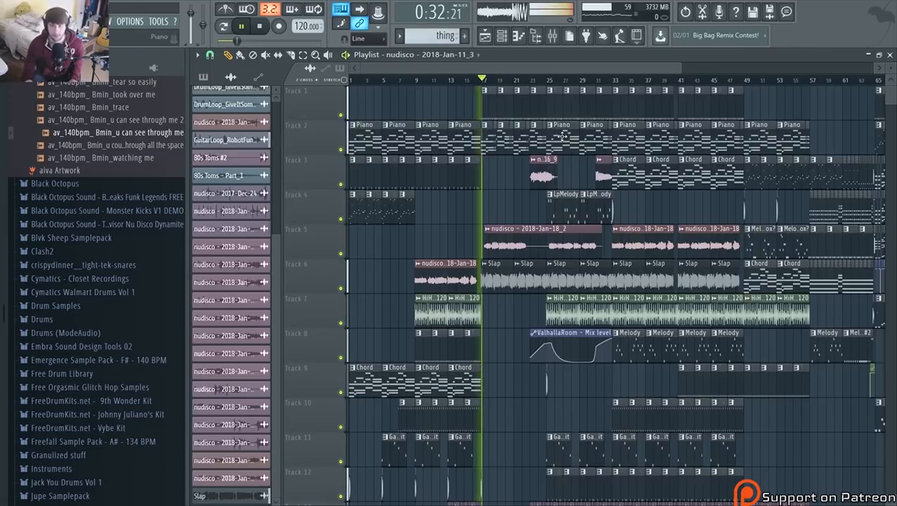
Lower the nudisco - 2018-Jan-16_9 mixer track on insert 29 to -5.2 dB during playback
click(555, 36)
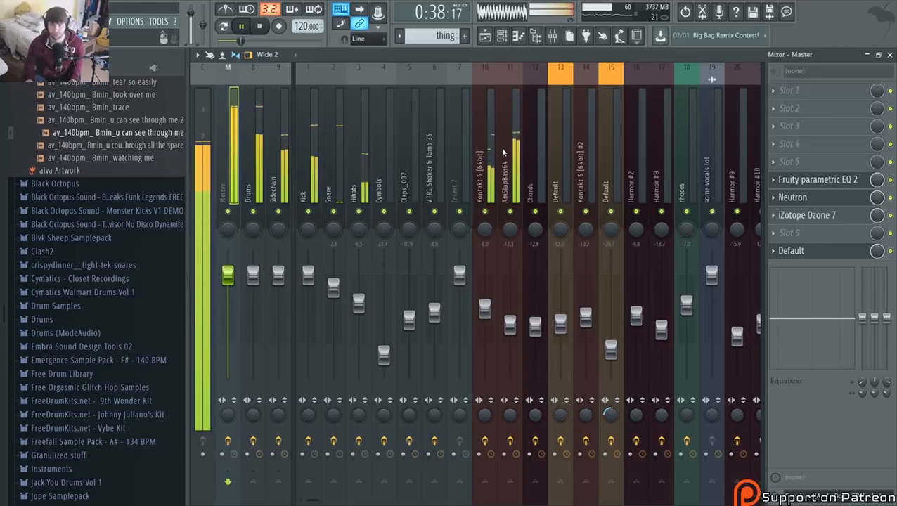
scroll(503, 149, down, 10)
scroll(508, 154, down, 3)
click(583, 238)
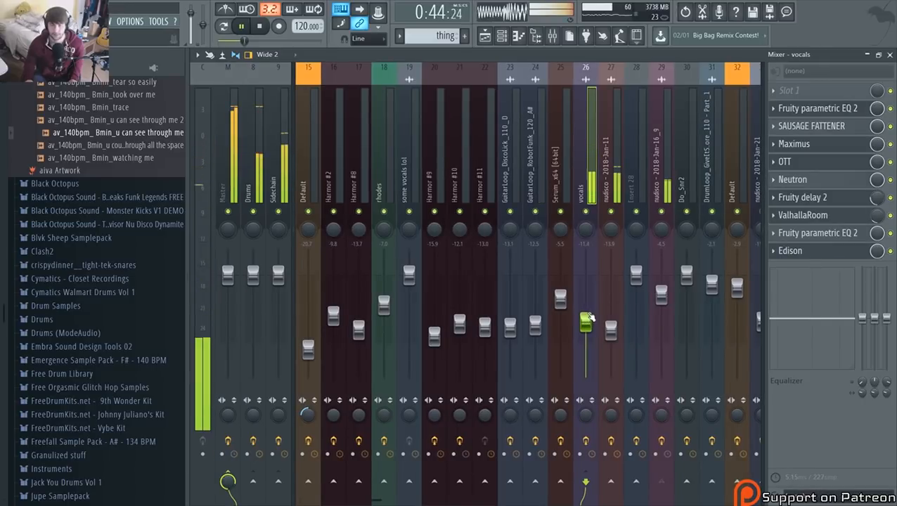
scroll(602, 216, down, 3)
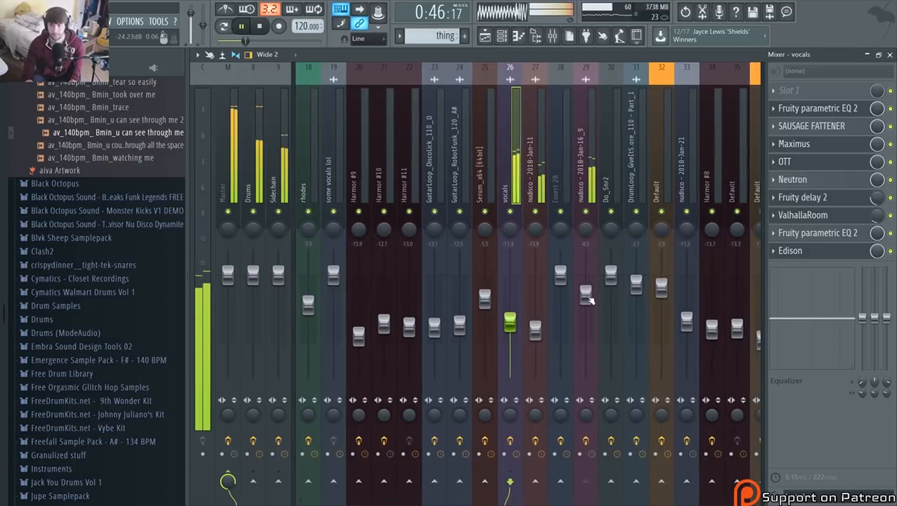
drag(586, 294, 587, 298)
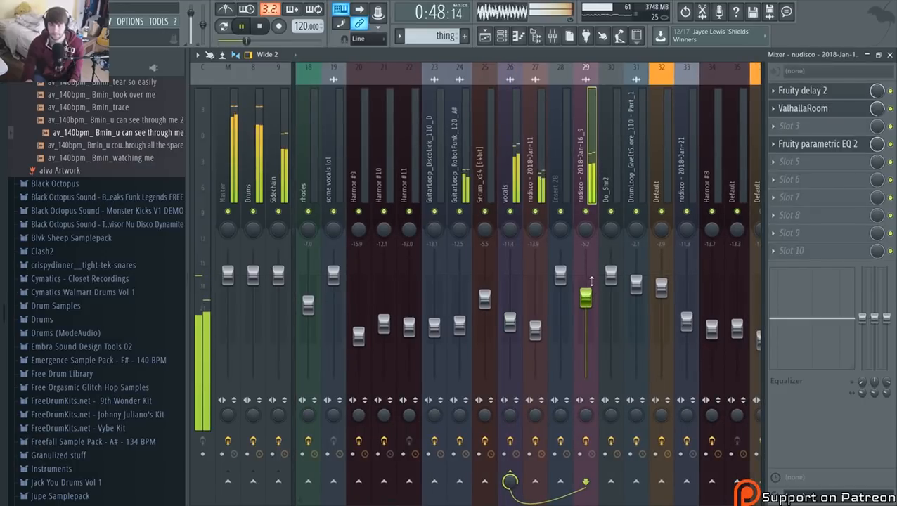
Examine the Playlist clips and the ValhallaRoom mix level automation around the playing section
click(485, 35)
scroll(528, 169, down, 3)
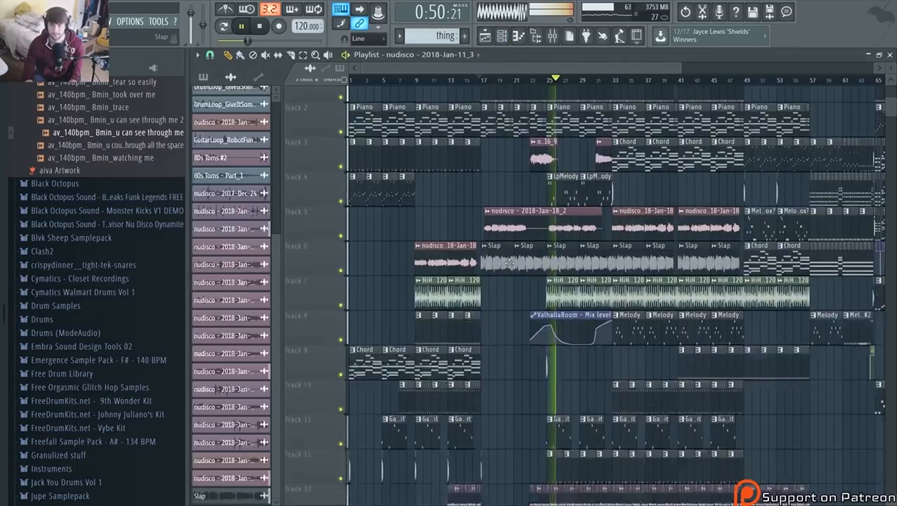
scroll(541, 239, up, 4)
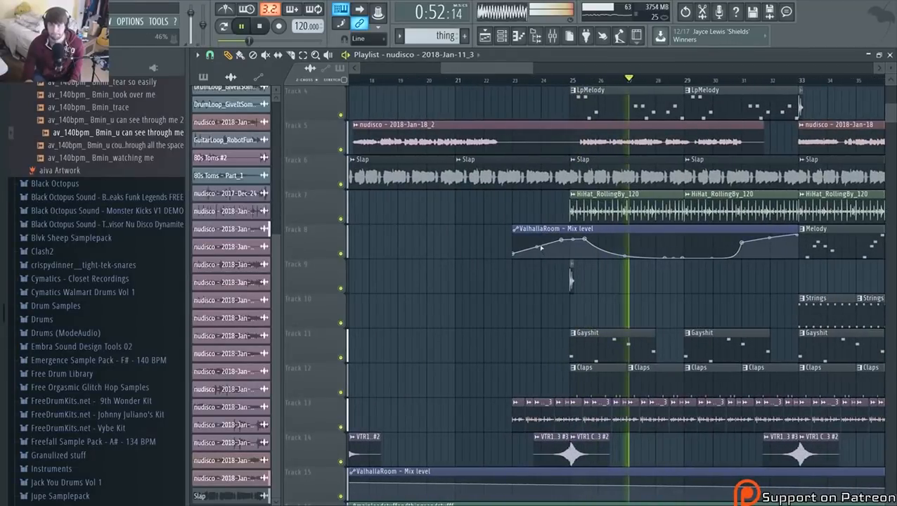
scroll(545, 252, down, 2)
scroll(534, 254, down, 4)
scroll(586, 259, up, 3)
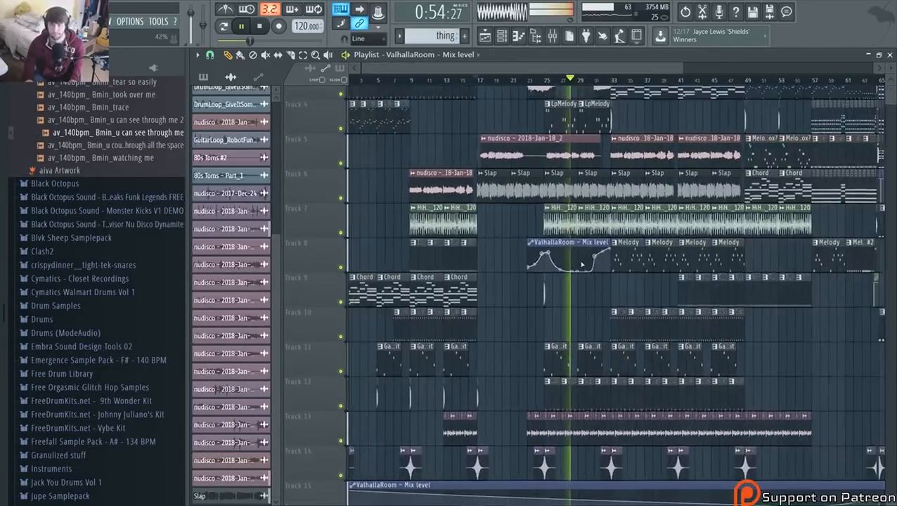
scroll(665, 258, up, 2)
scroll(667, 258, up, 1)
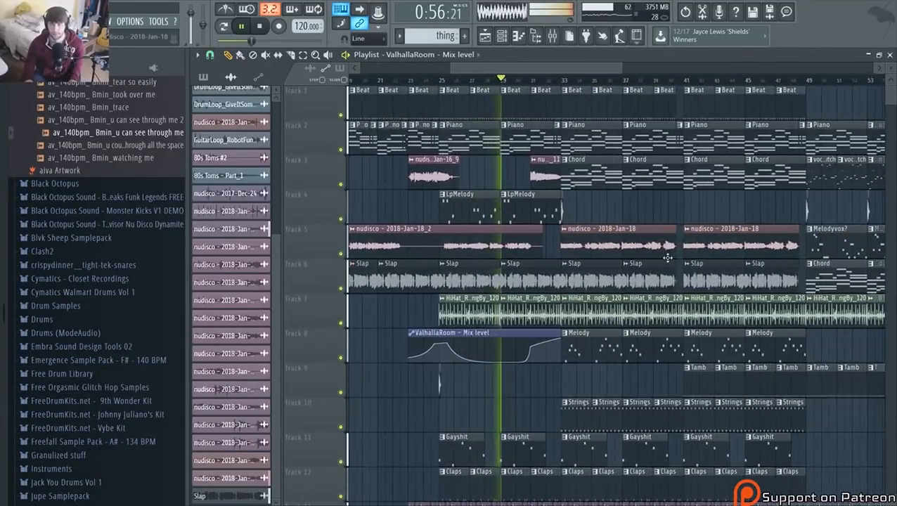
Lower the Harmor #9 mixer track's level to -19.2 dB and check the neighbouring tracks' meters
click(554, 38)
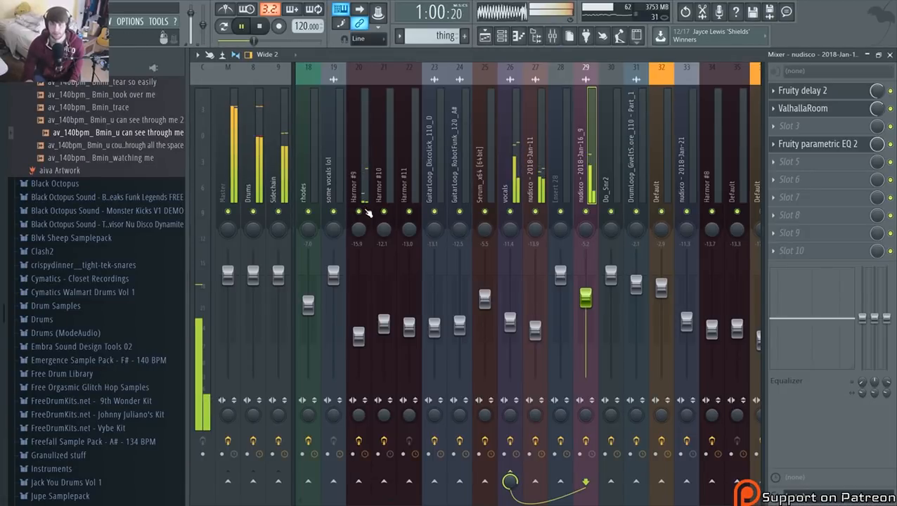
drag(359, 341, 359, 346)
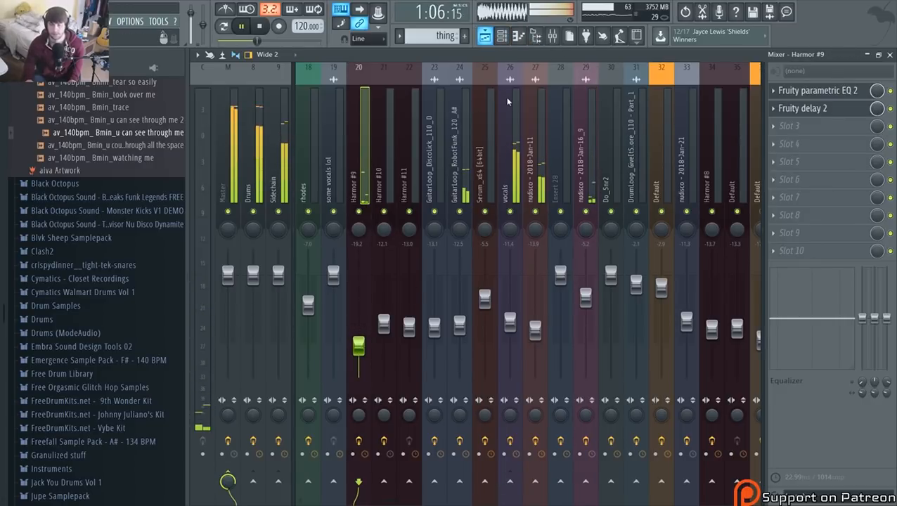
scroll(506, 102, left, 5)
scroll(508, 106, left, 1)
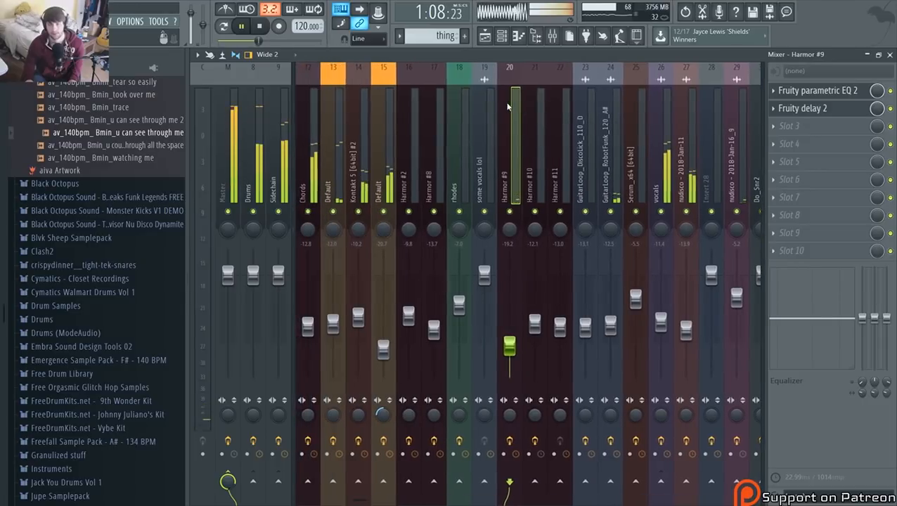
Audition the mix in the Playlist, restarting playback at the song's beginning and again around bar 55
click(485, 37)
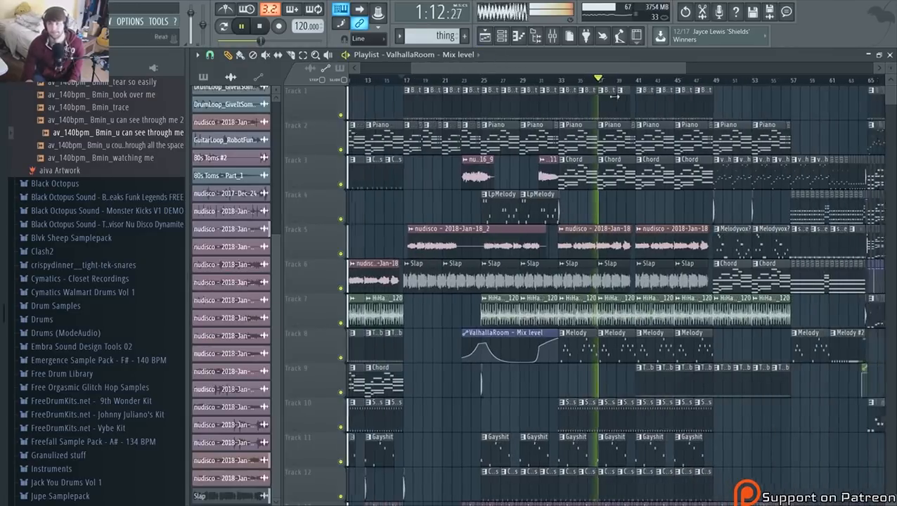
scroll(648, 76, down, 2)
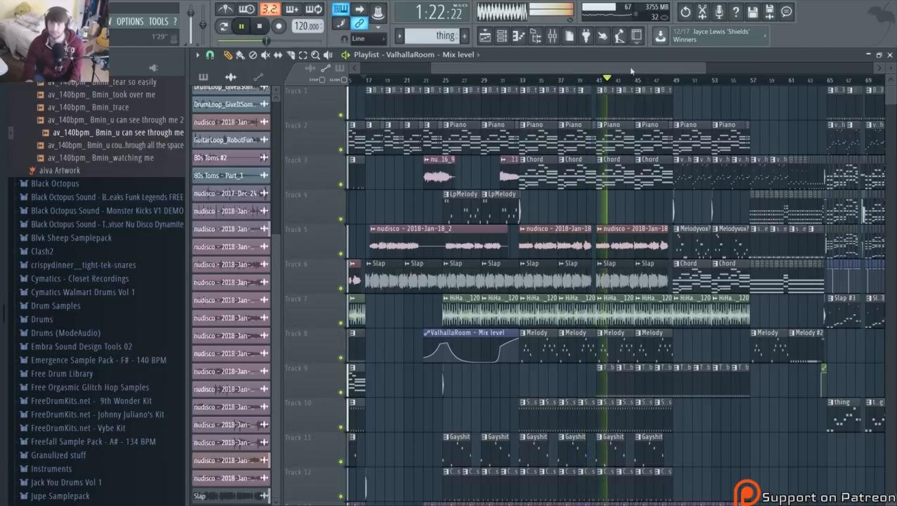
drag(561, 65, 587, 71)
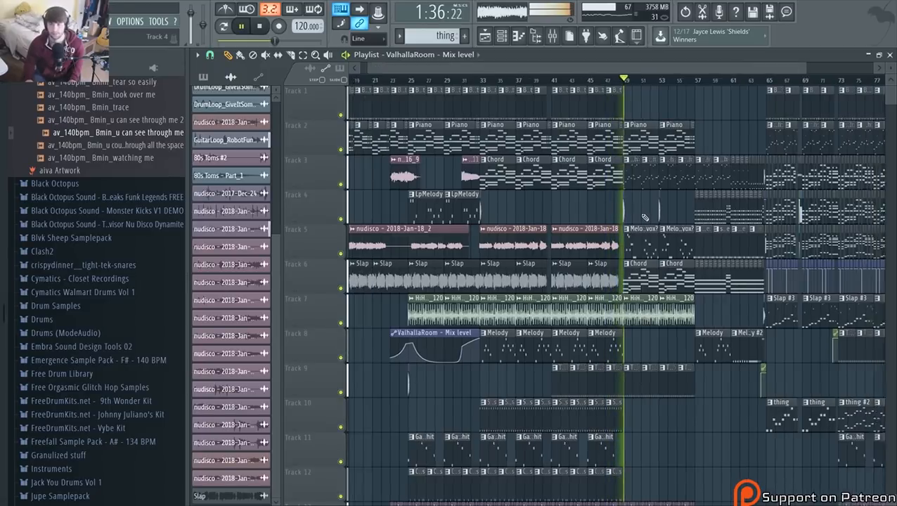
scroll(637, 204, down, 3)
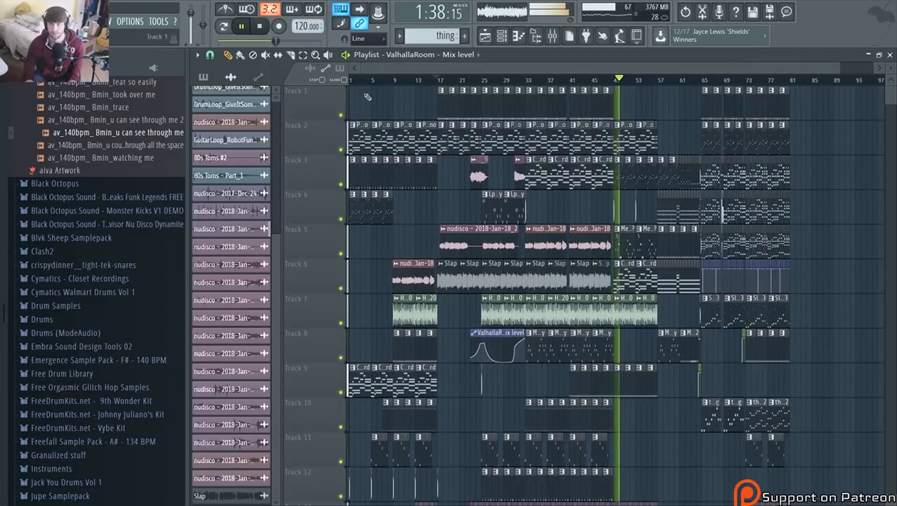
key(space)
key(space)
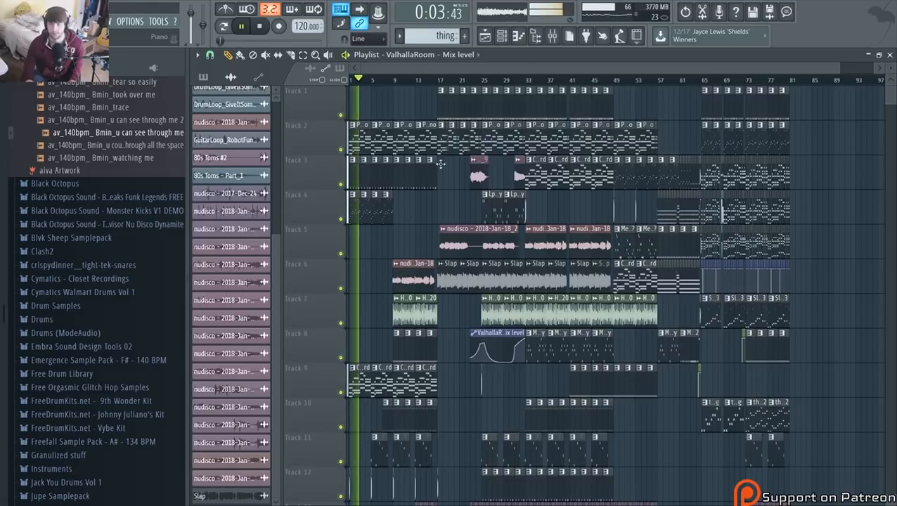
drag(663, 81, 651, 81)
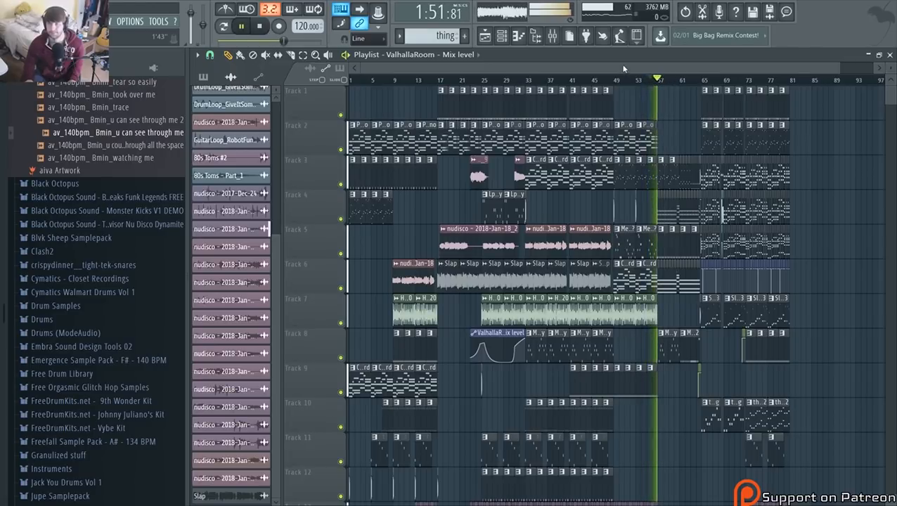
scroll(703, 84, right, 5)
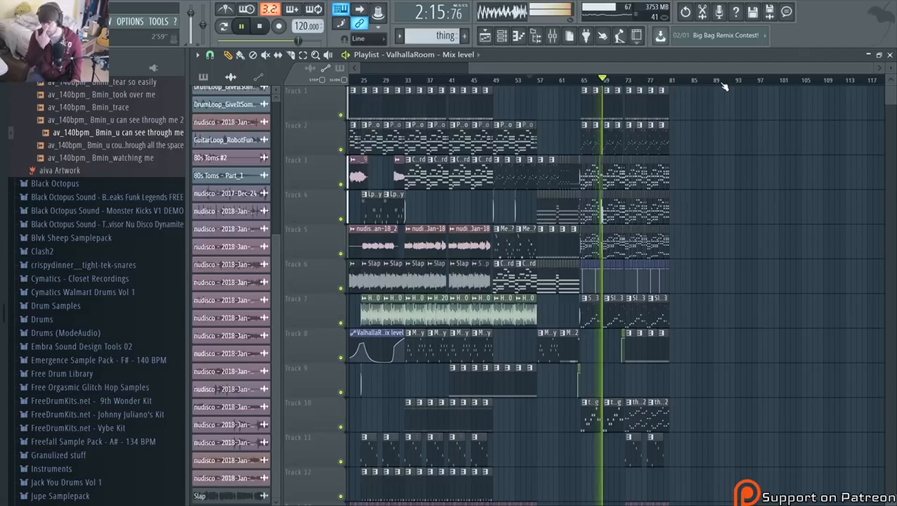
Stop playback and save the project with the adjusted track levels
key(space)
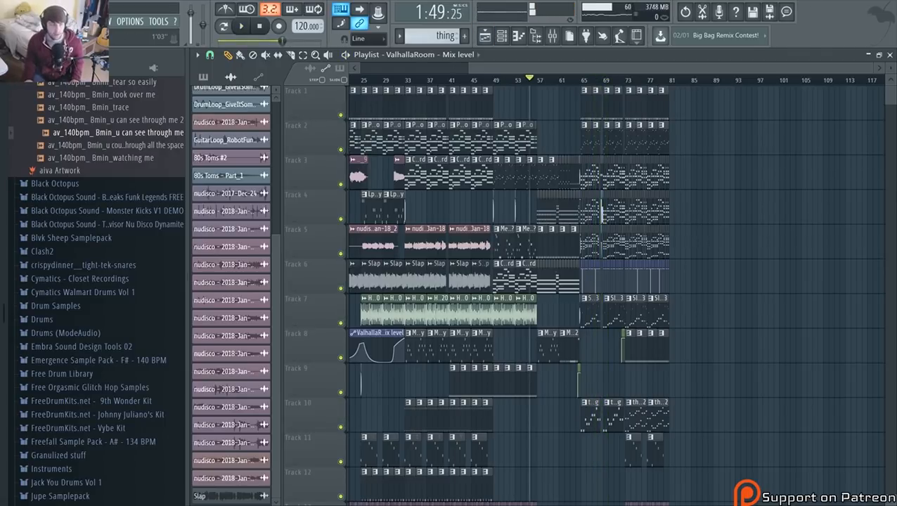
click(14, 21)
click(84, 68)
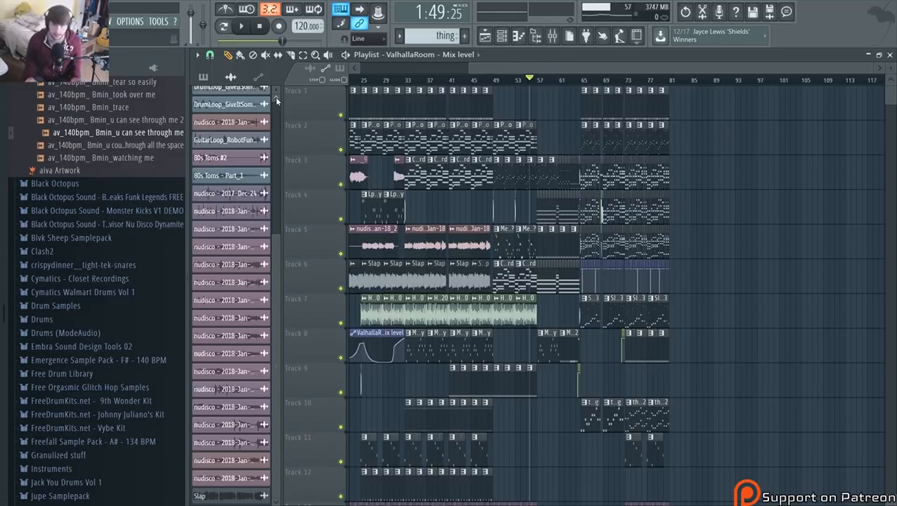
Examine the arrangement across the Playlist's tracks and sections, and select the Slap #3 pattern
scroll(492, 341, down, 1)
scroll(633, 343, down, 3)
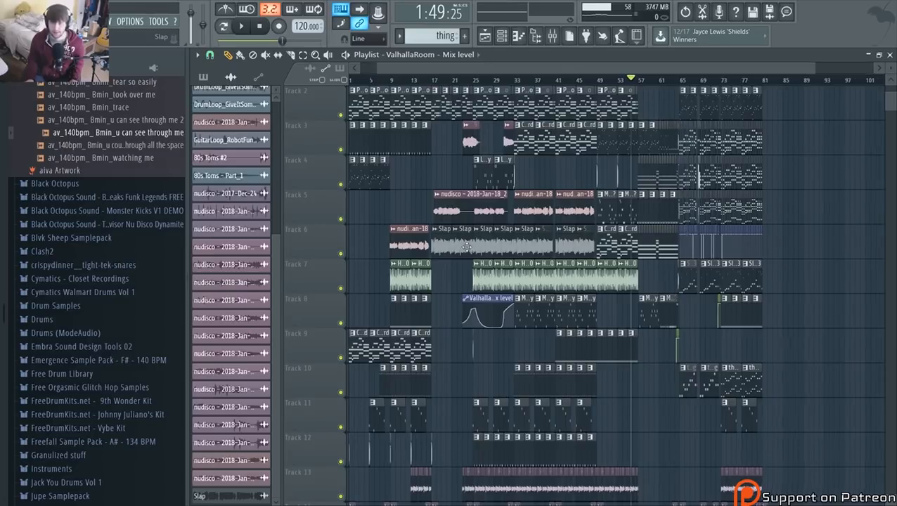
scroll(486, 243, up, 3)
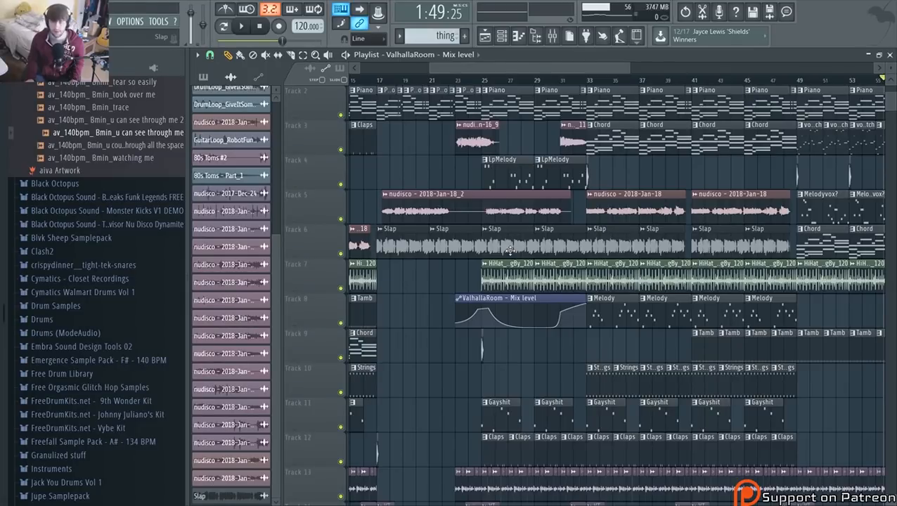
scroll(510, 250, up, 3)
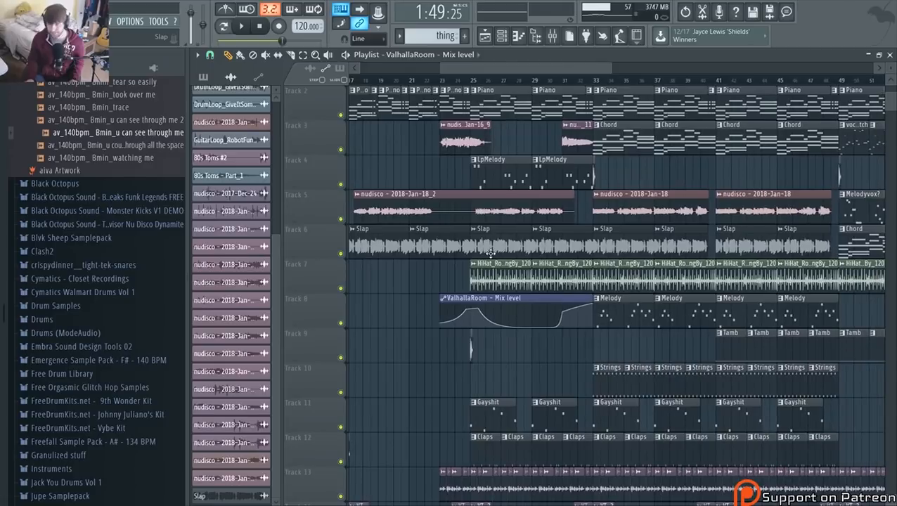
scroll(492, 252, down, 3)
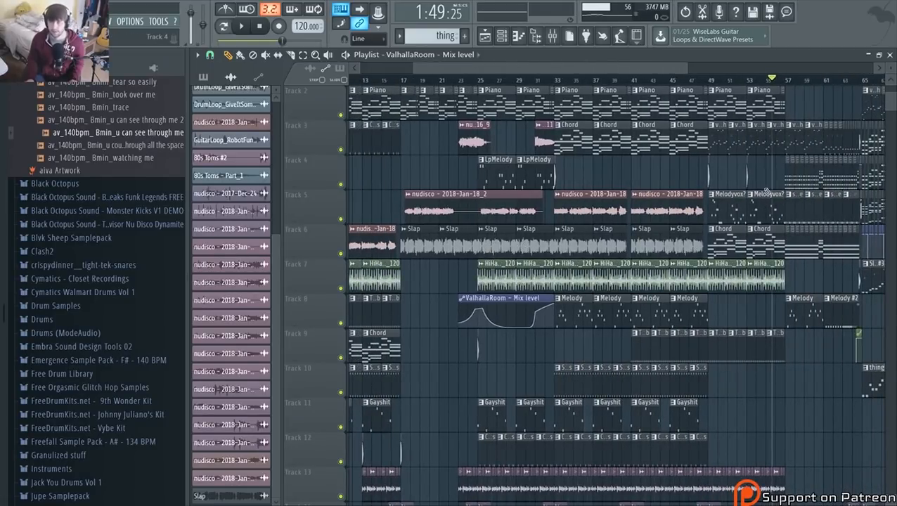
scroll(601, 378, down, 3)
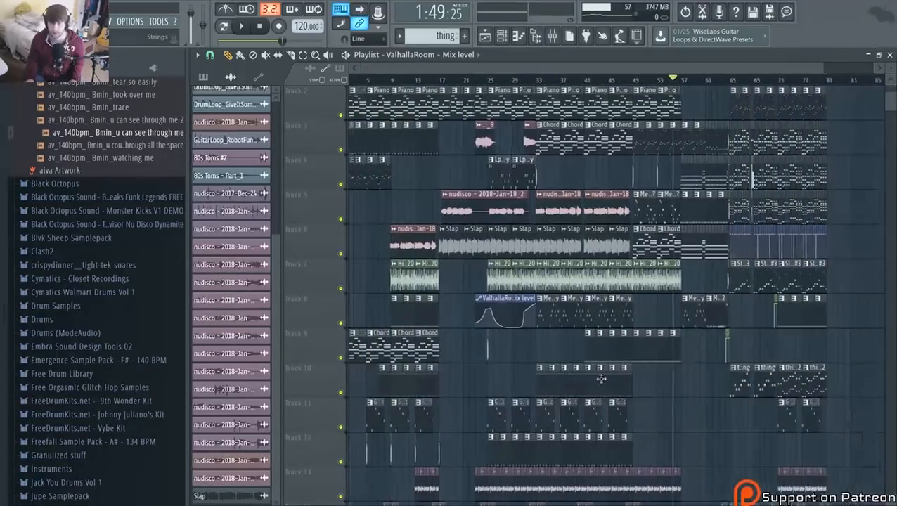
scroll(733, 299, up, 4)
click(717, 287)
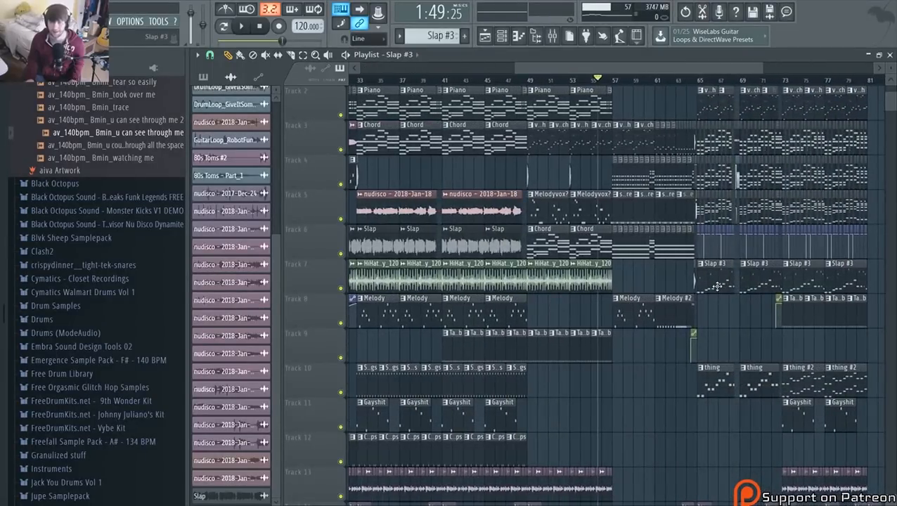
scroll(594, 264, down, 4)
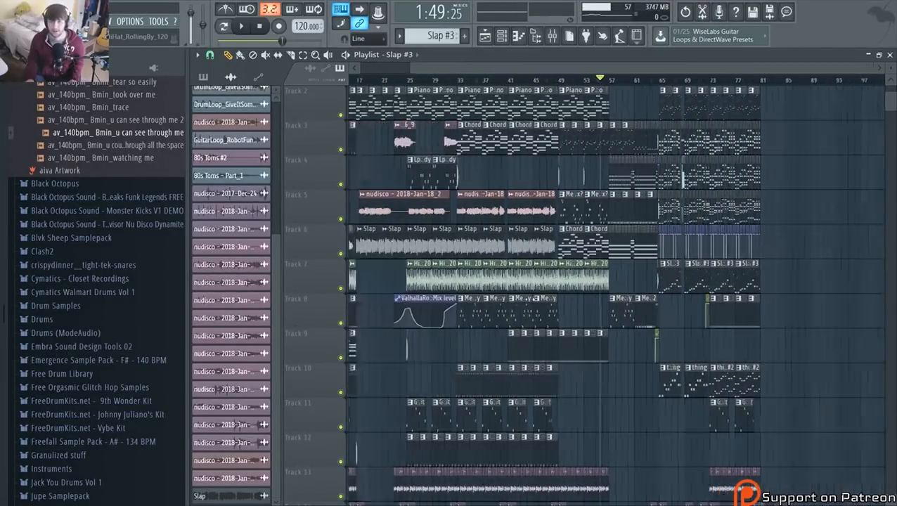
Delete the Slap audio clips along Track 6 between bars 17 and 49
scroll(458, 338, up, 5)
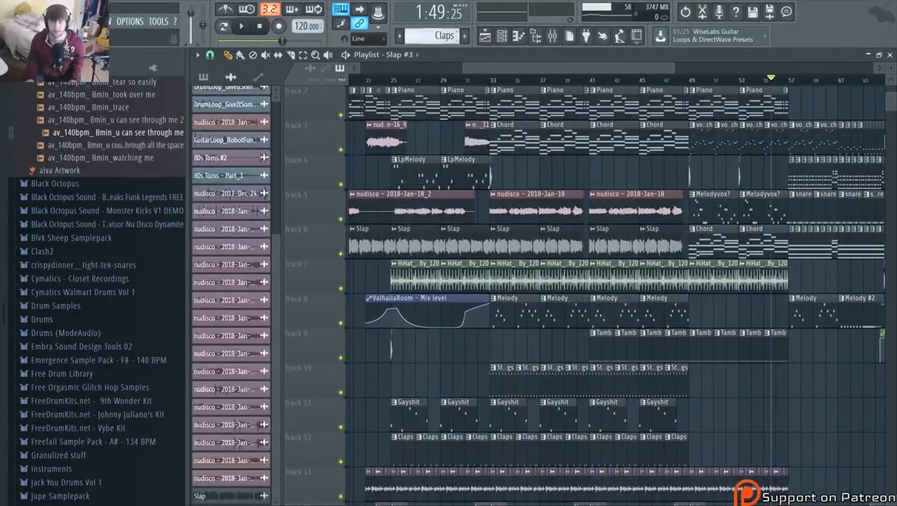
scroll(403, 239, down, 3)
drag(385, 246, 494, 252)
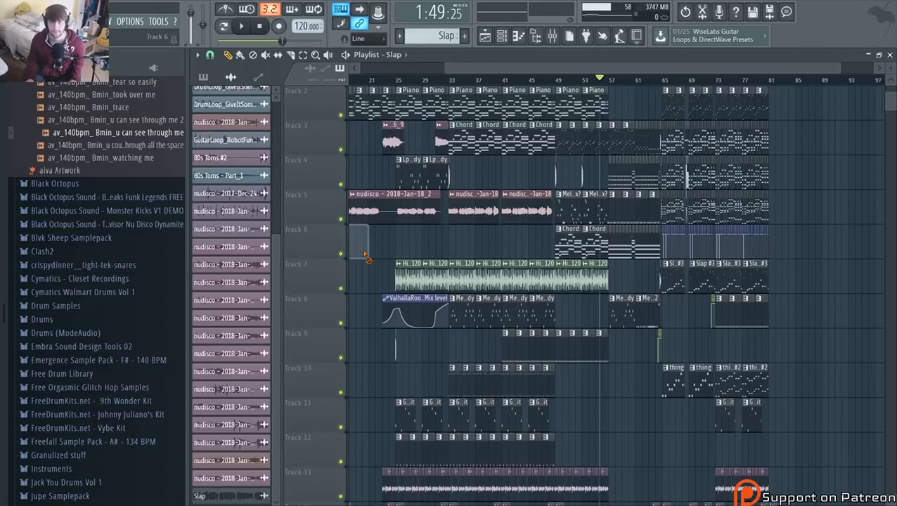
Place the Slap pattern on Track 6 at bar 17 and play the song from that bar
scroll(367, 258, up, 5)
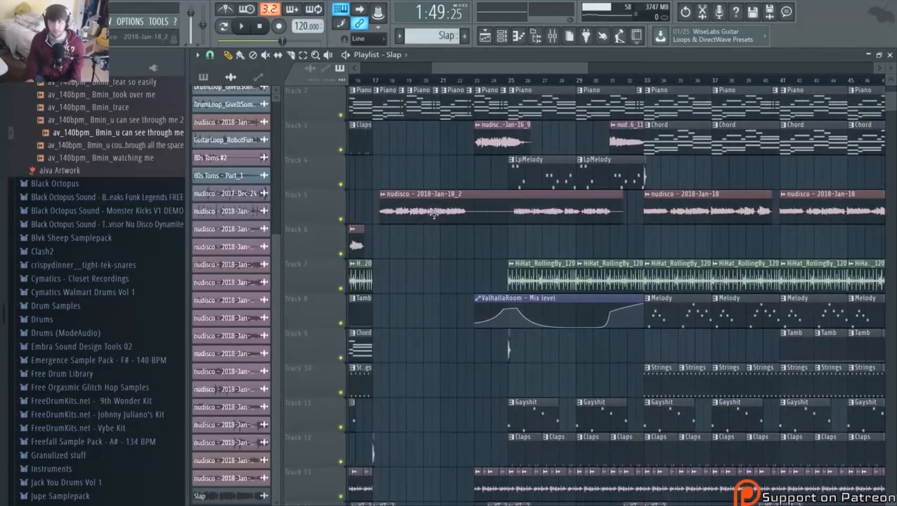
click(393, 251)
scroll(375, 244, up, 4)
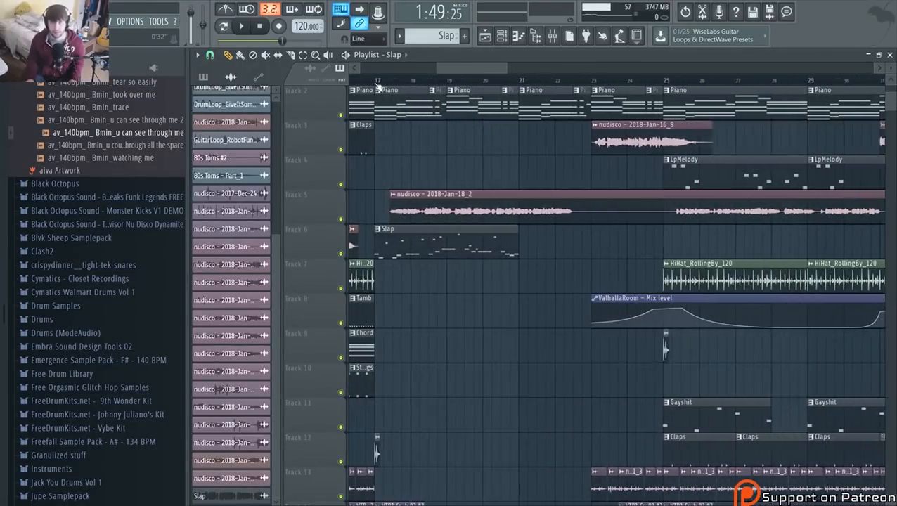
key(space)
scroll(464, 227, down, 2)
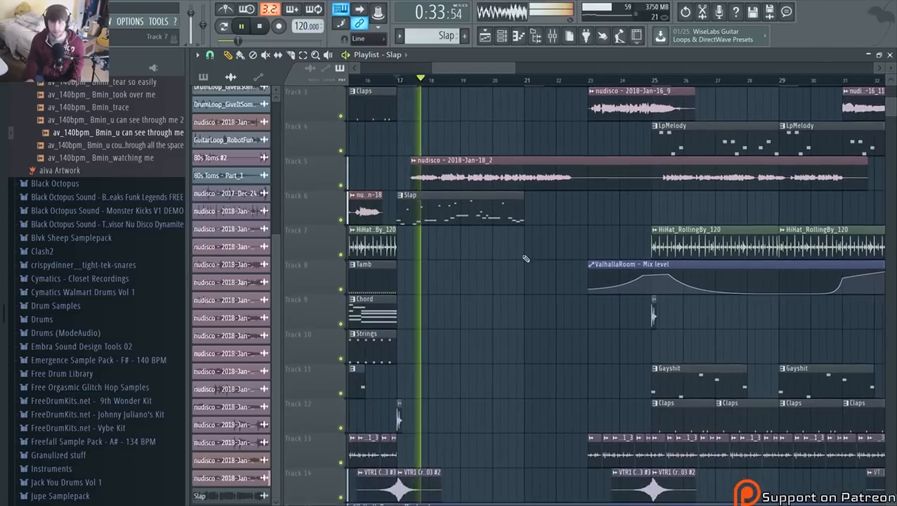
Repeat the Slap pattern end to end along Track 6 up to bar 49
scroll(551, 225, up, 1)
drag(550, 224, 517, 257)
ctrl+click(551, 258)
key(ctrl+b)
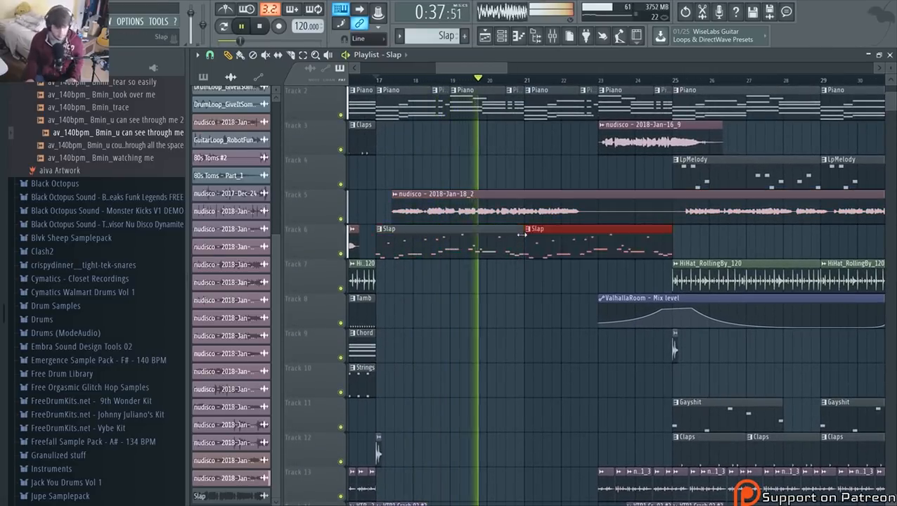
key(ctrl+b)
scroll(518, 250, down, 1)
scroll(518, 251, down, 3)
key(ctrl+b)
key(ctrl+b)
key(ctrl+b)
key(ctrl+b)
key(ctrl+b)
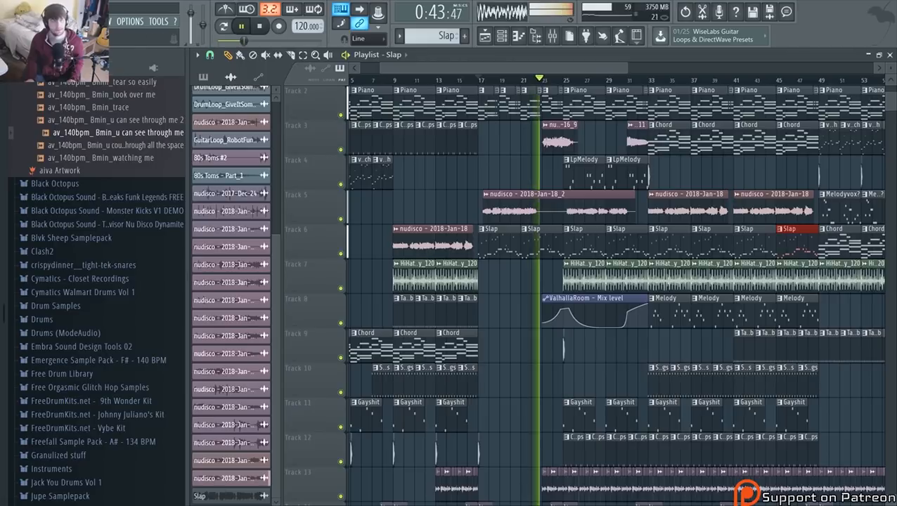
Save the project with the new Slap patterns and check the Playlist's tracks during playback
click(15, 21)
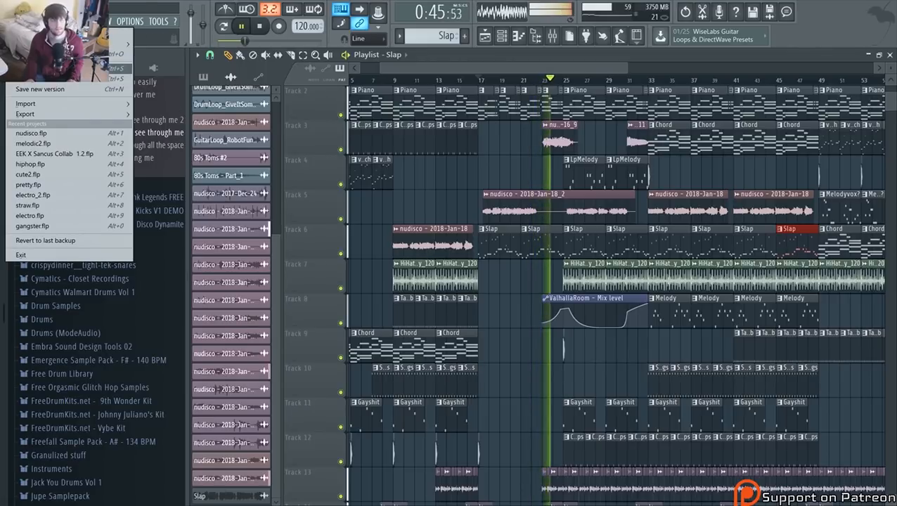
click(42, 68)
scroll(535, 312, down, 3)
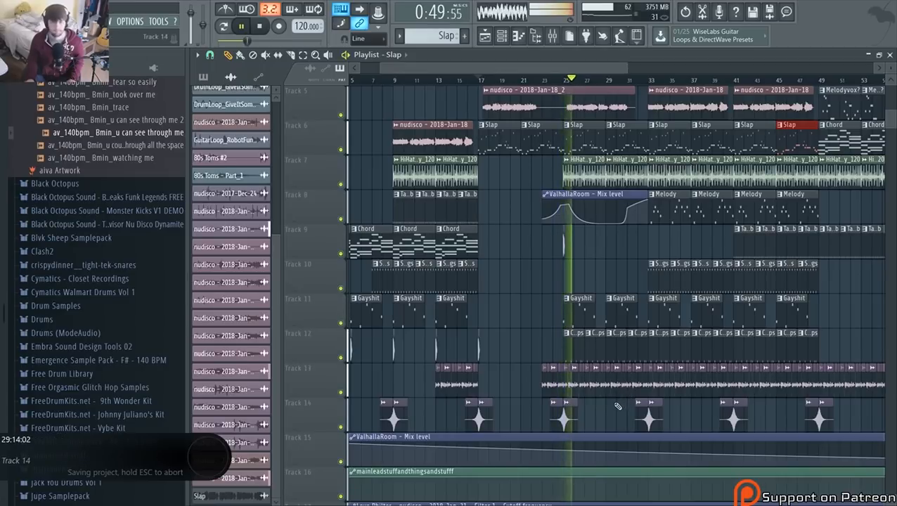
scroll(612, 403, up, 1)
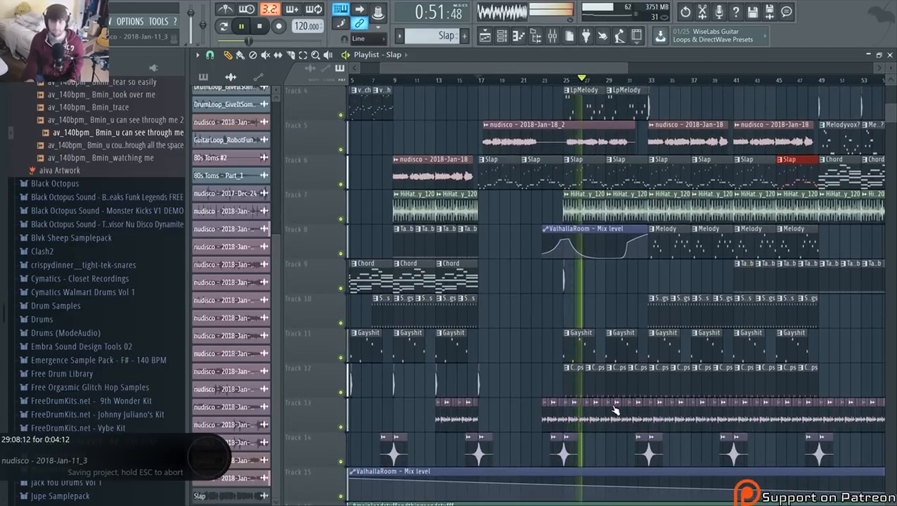
scroll(623, 408, down, 1)
scroll(624, 408, down, 1)
scroll(703, 410, up, 3)
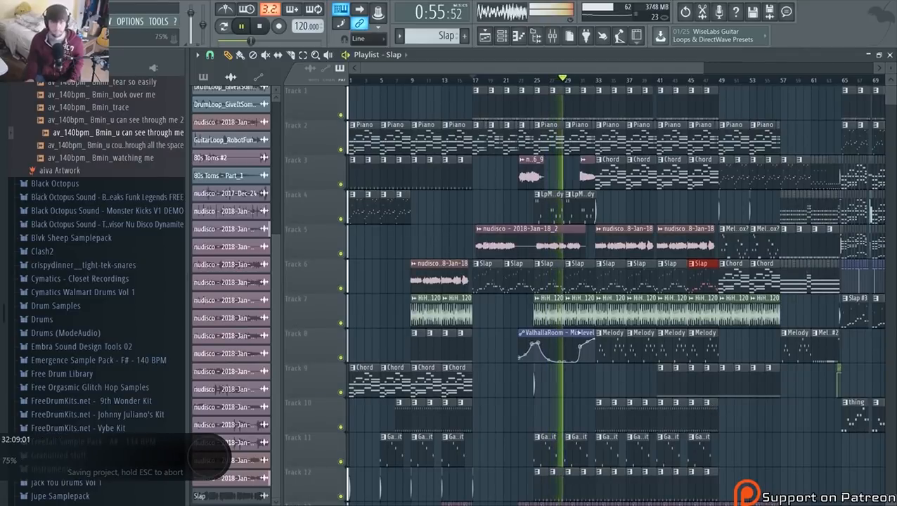
Stop playback and open Fruity parametric EQ 2 on the mixer track used by the HiHat_RollingBy_120 clip
double_click(560, 312)
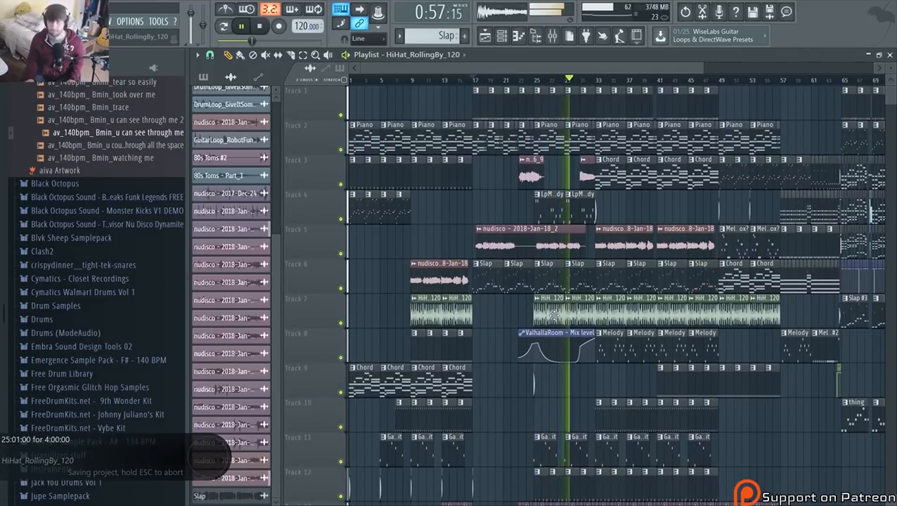
key(space)
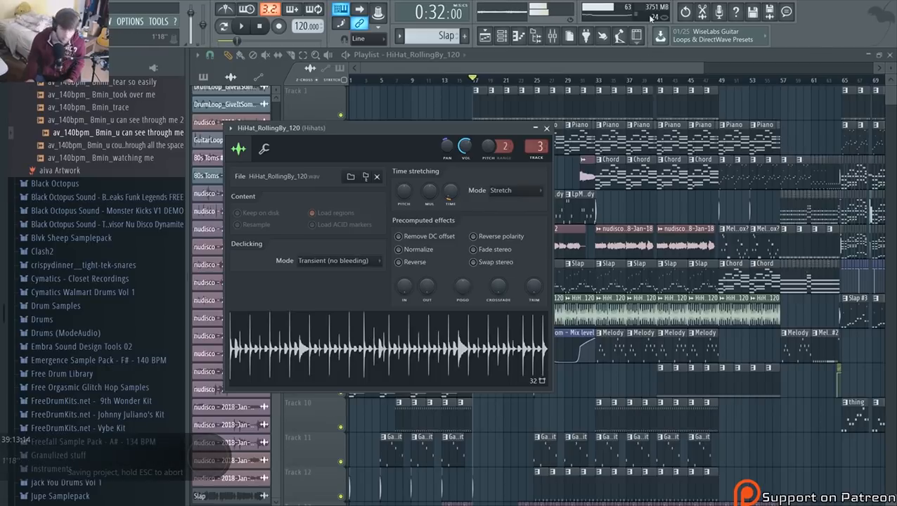
click(552, 37)
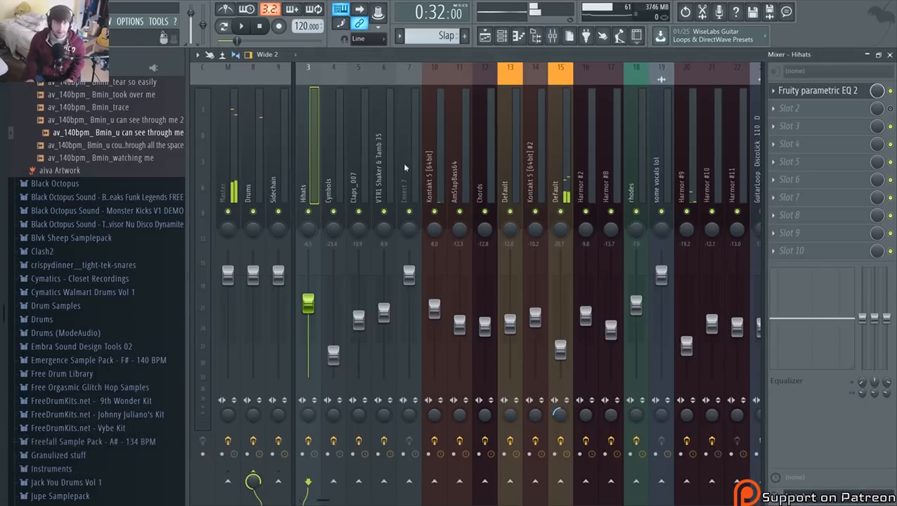
click(801, 94)
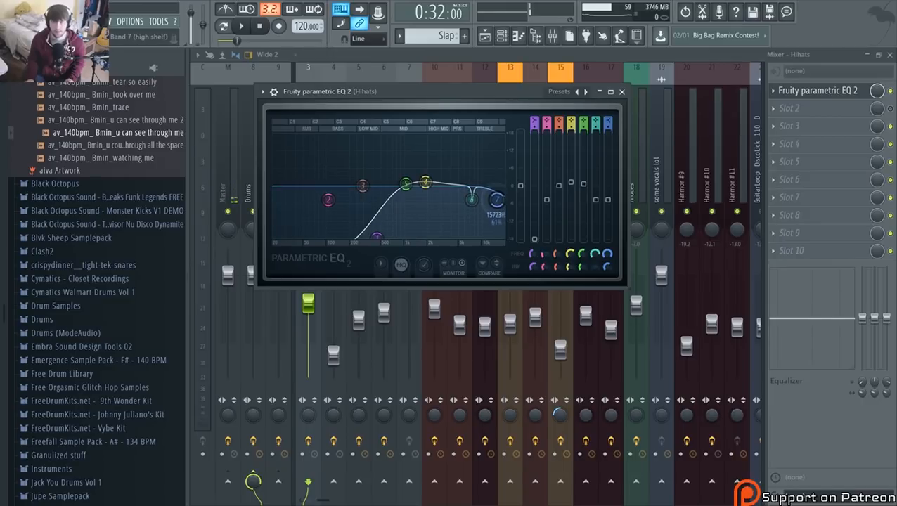
Shift the Hihats EQ's band 4 higher in frequency, lower bands 4 and 5 slightly, and stop playback
drag(425, 182, 405, 189)
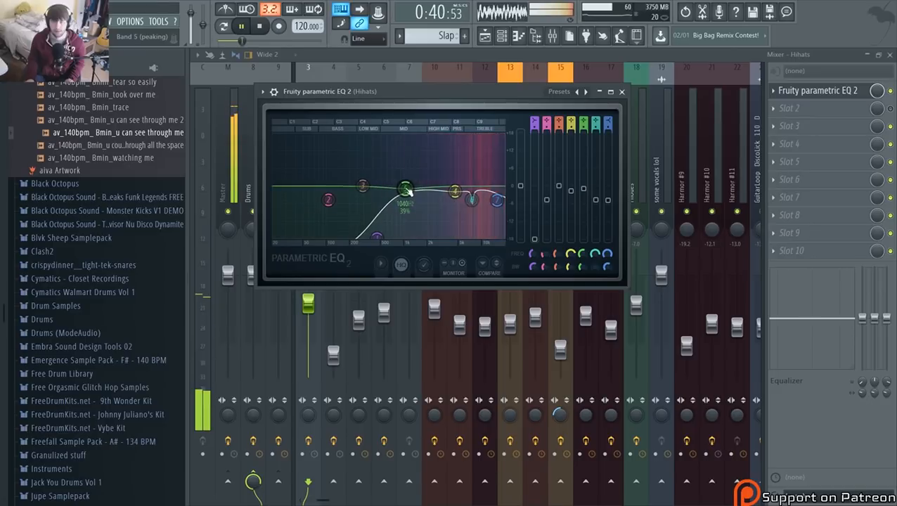
click(460, 56)
key(space)
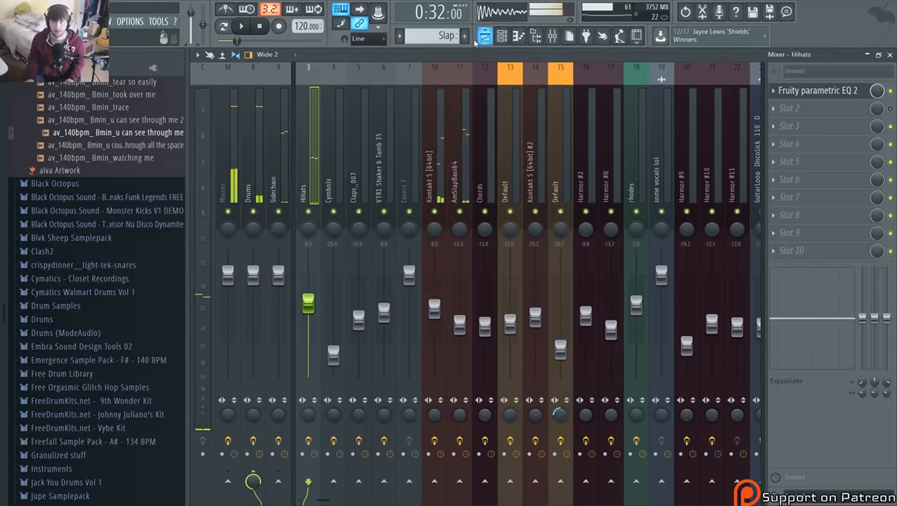
Save the project with the hi-hat EQ change and audition the Playlist from bar 17 to about bar 23
click(14, 21)
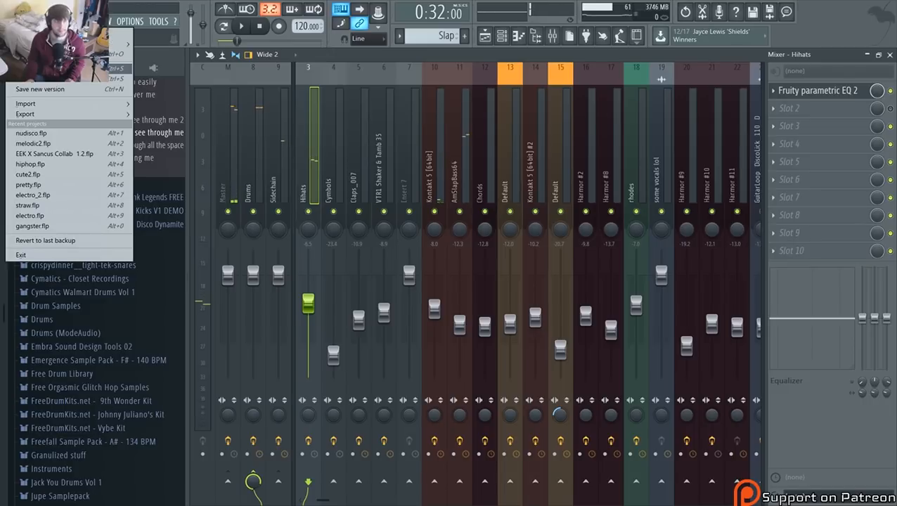
click(42, 68)
click(485, 36)
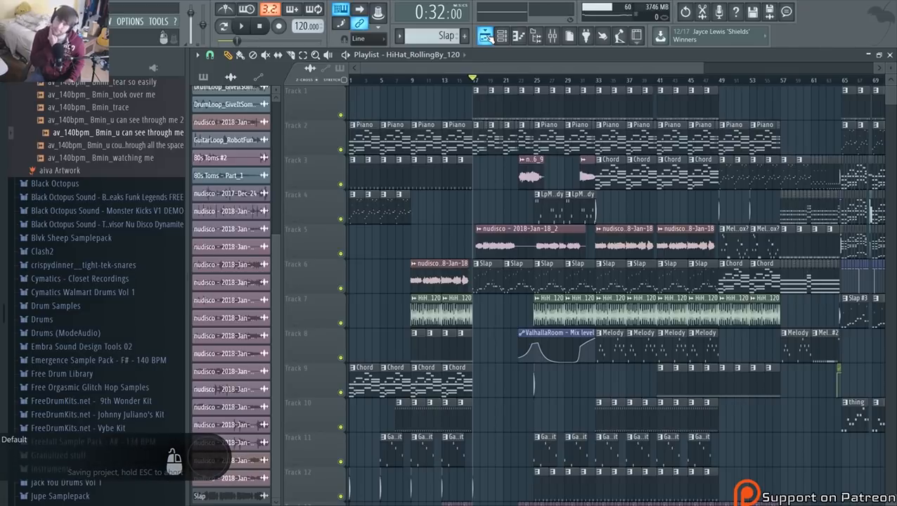
key(space)
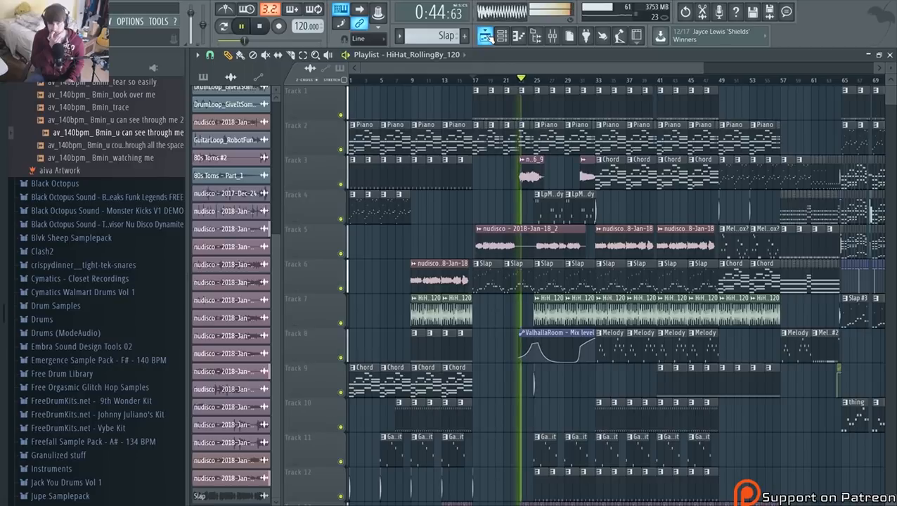
key(space)
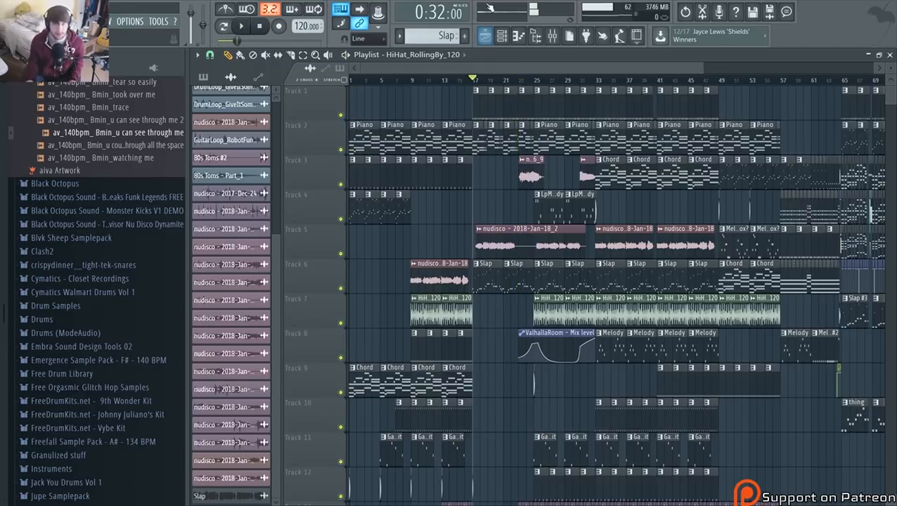
Save the project again and view the full arrangement in the Playlist
click(12, 21)
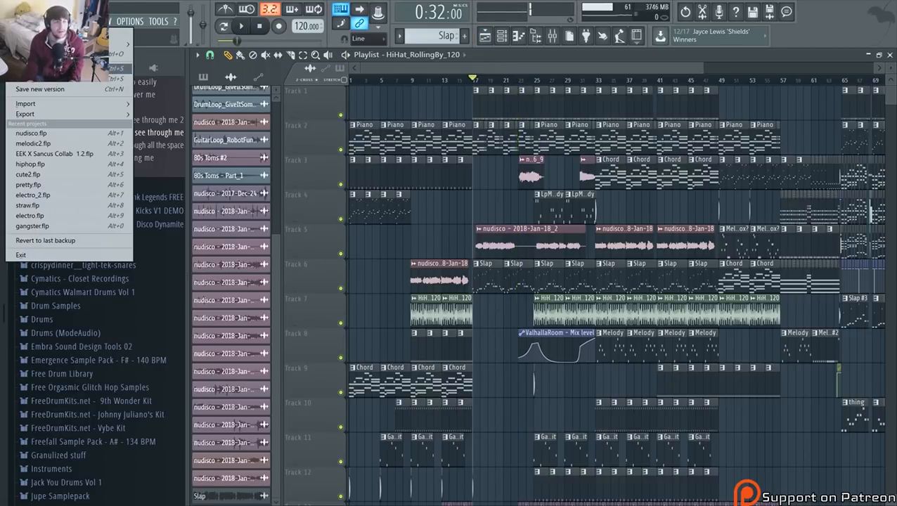
click(42, 66)
scroll(548, 248, down, 2)
scroll(550, 248, down, 1)
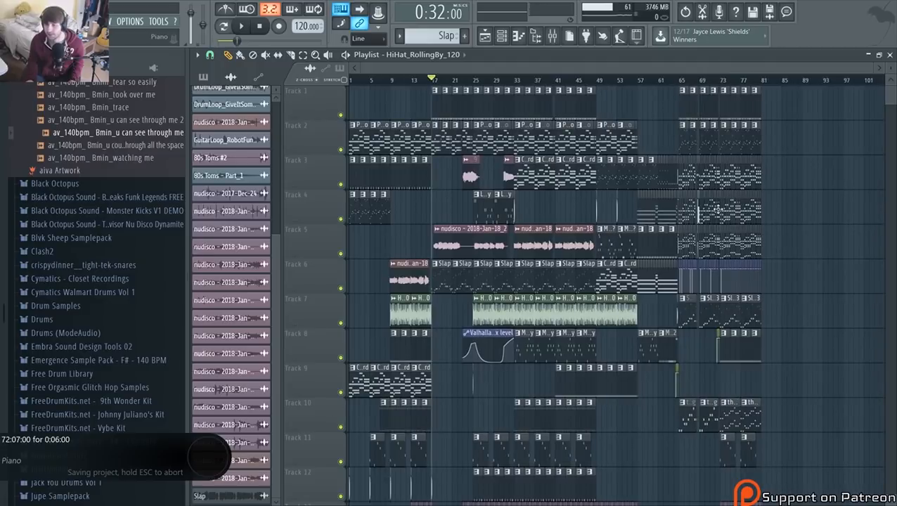